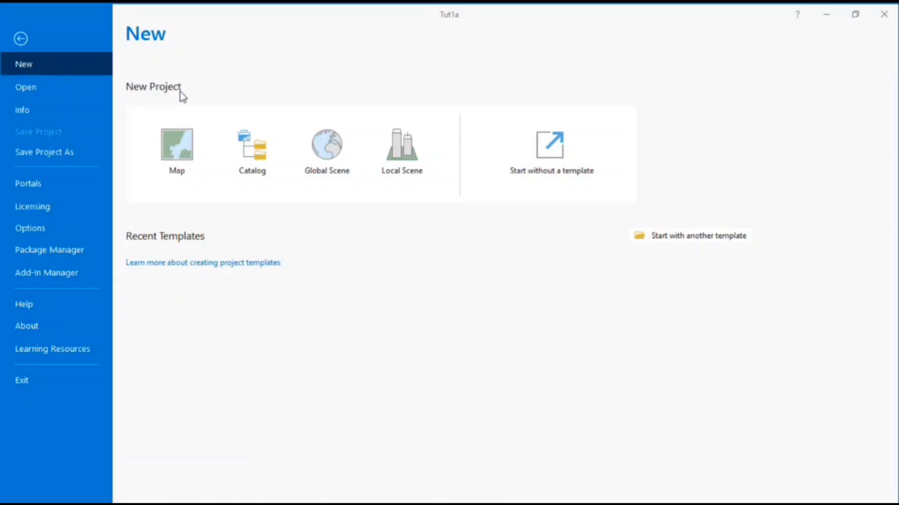
Start a new project from the Map template and name it GIS Tutorials
click(178, 150)
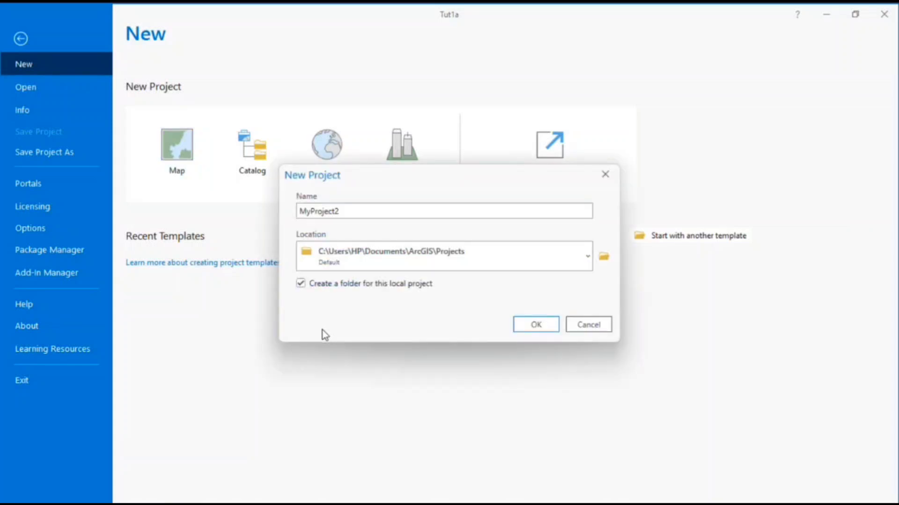
drag(359, 215, 273, 224)
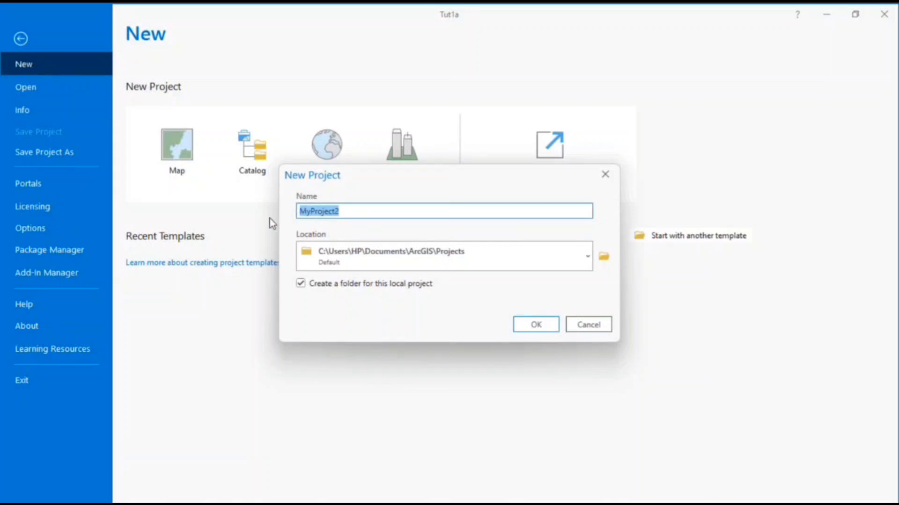
text(GIS )
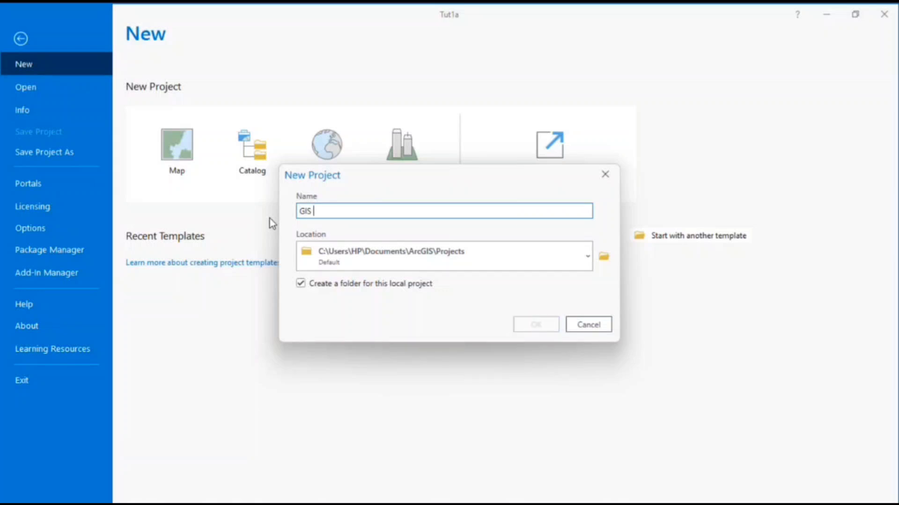
text(Tiutori)
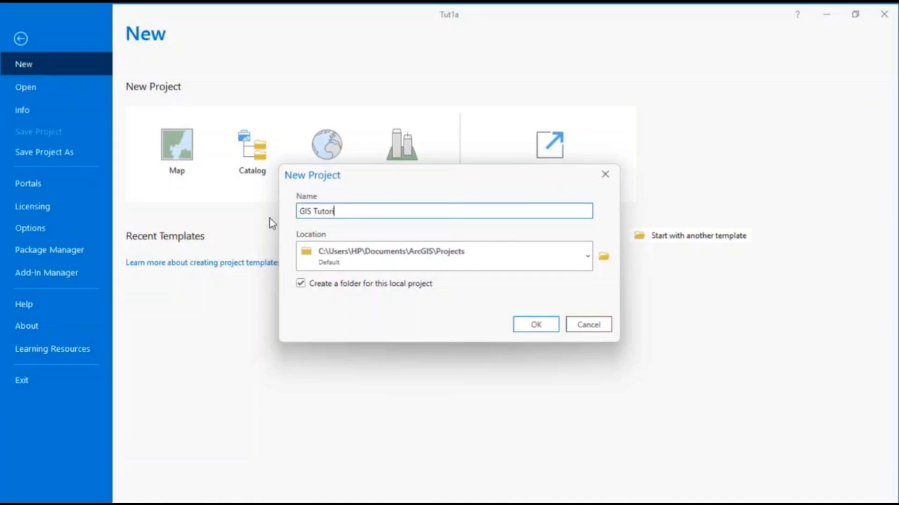
text(als)
Create the project in the Sena folder inside 2525 and close the Geoprocessing pane
click(604, 260)
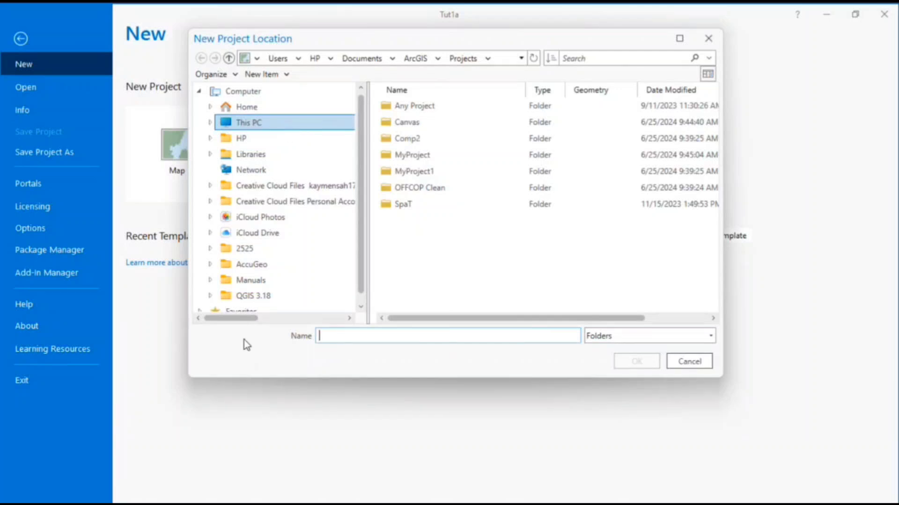
scroll(273, 264, down, 1)
click(274, 246)
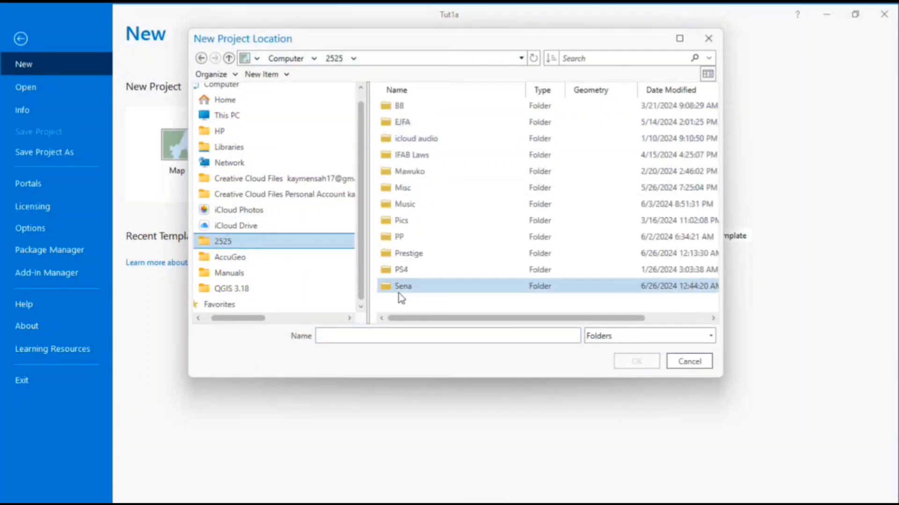
double_click(398, 287)
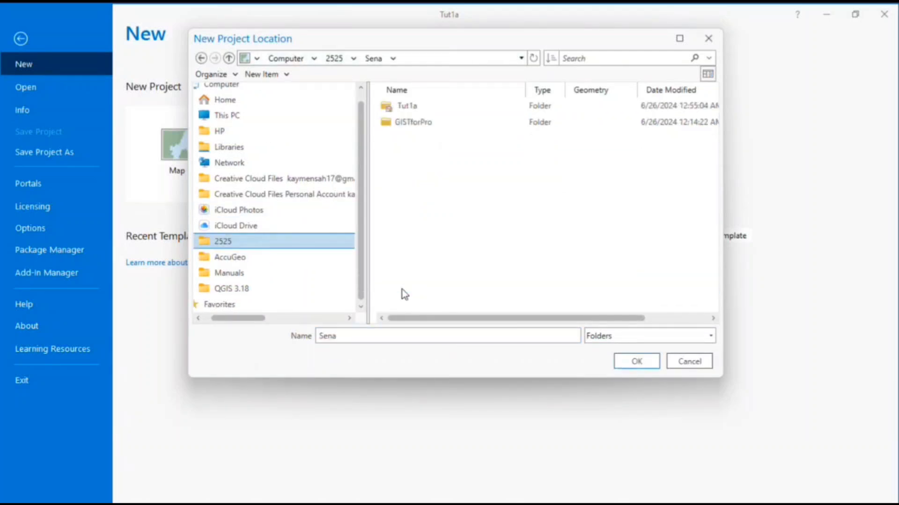
click(633, 361)
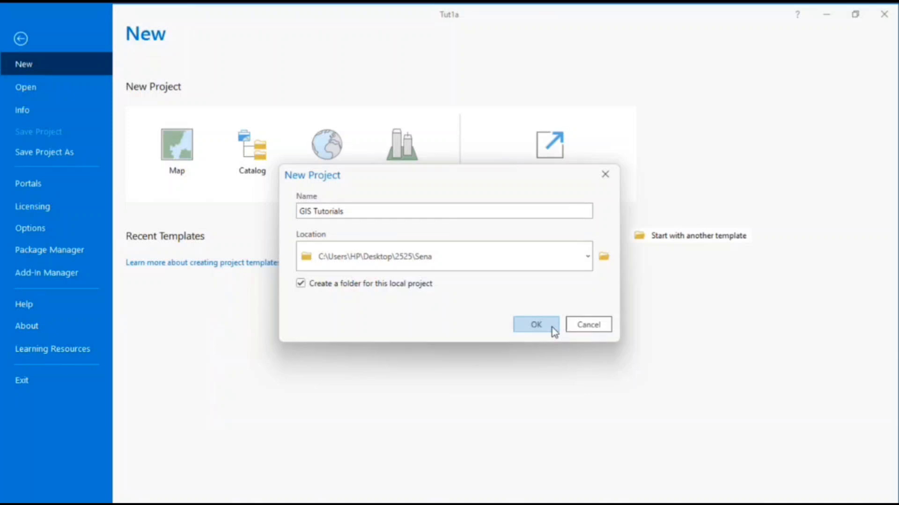
click(536, 325)
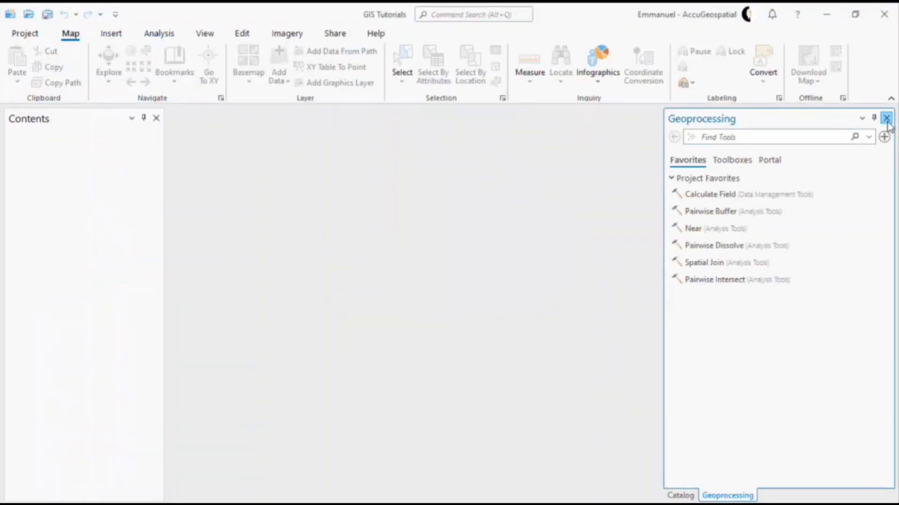
click(886, 118)
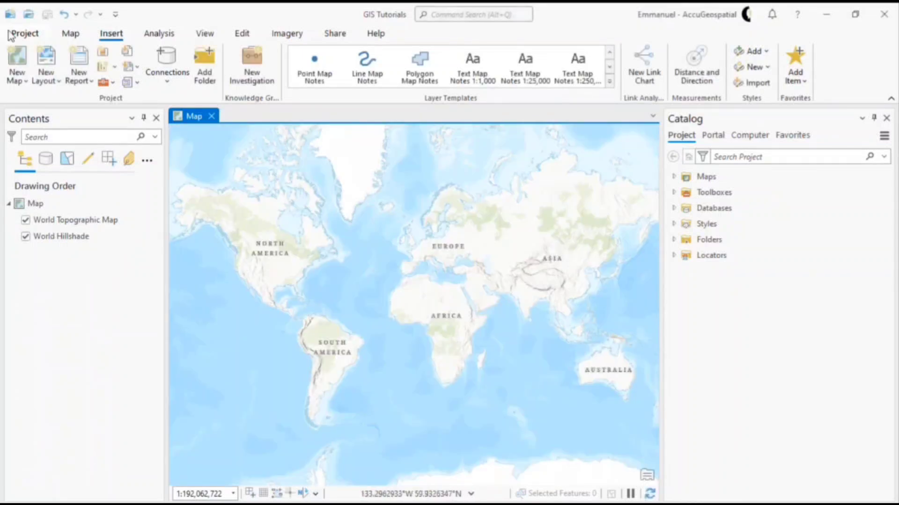
click(74, 33)
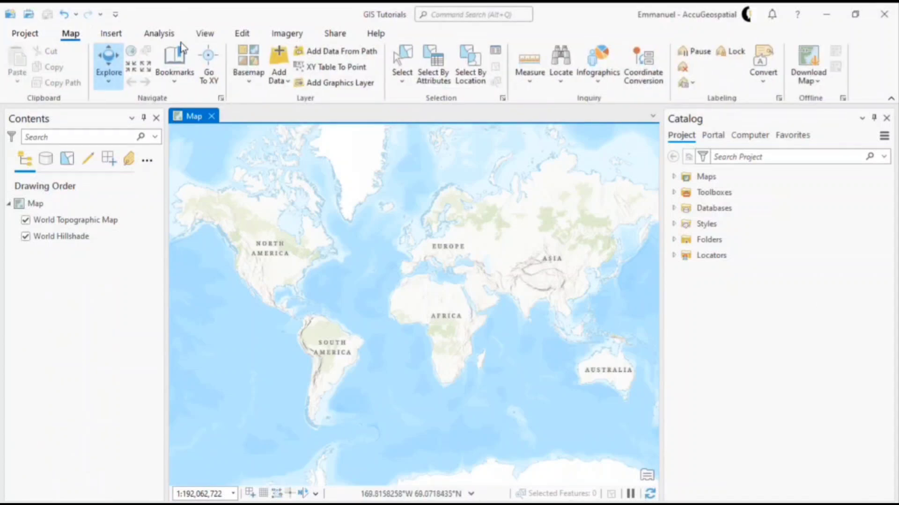
click(28, 37)
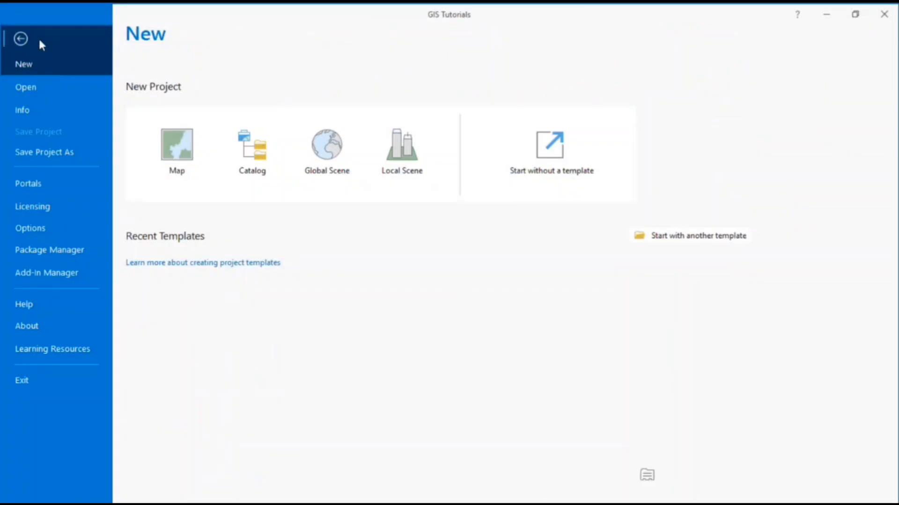
click(39, 41)
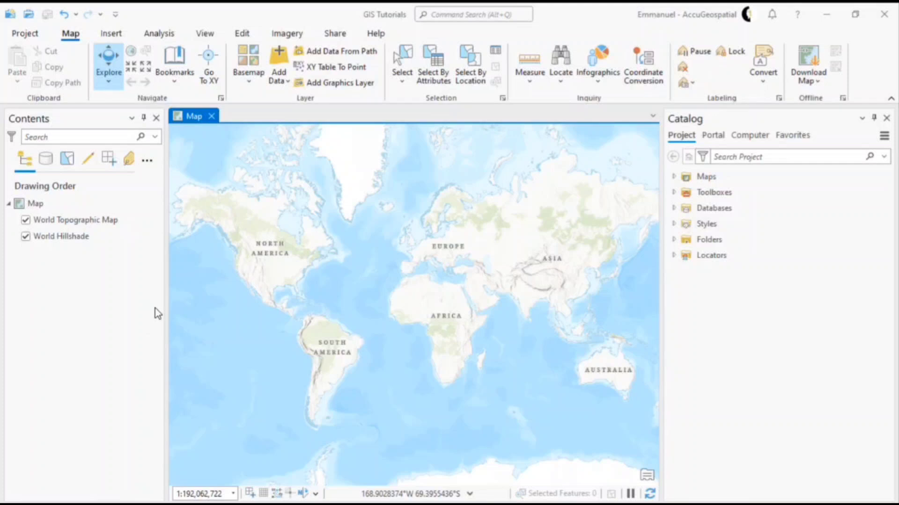
click(104, 238)
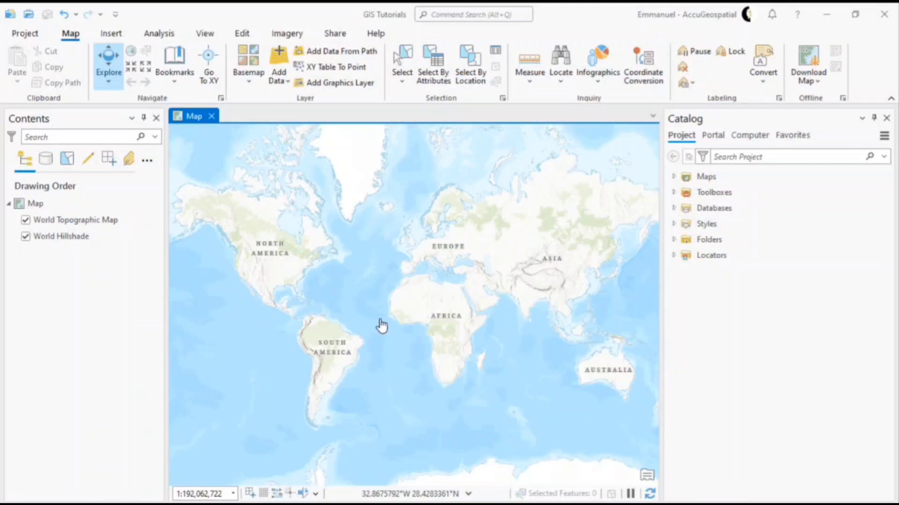
Turn the World Topographic Map and World Hillshade layers off and back on to compare how each one displays
scroll(436, 331, up, 3)
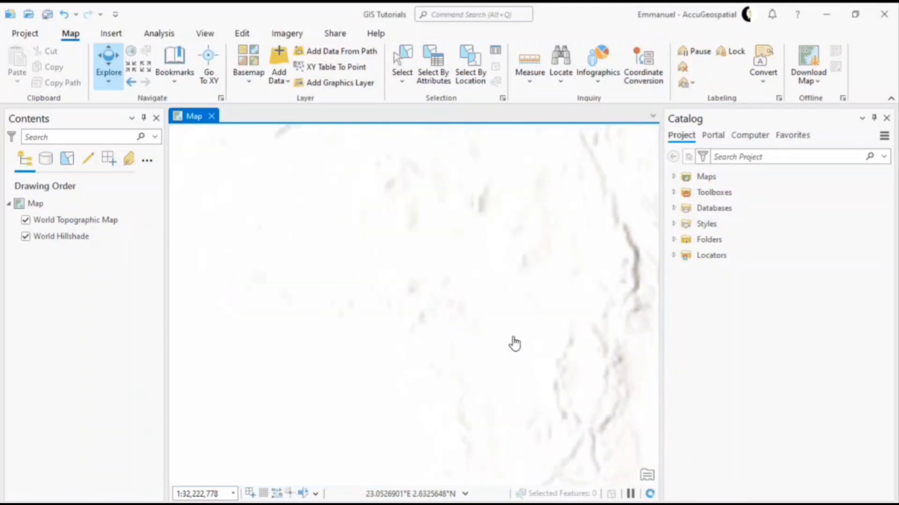
scroll(402, 321, down, 2)
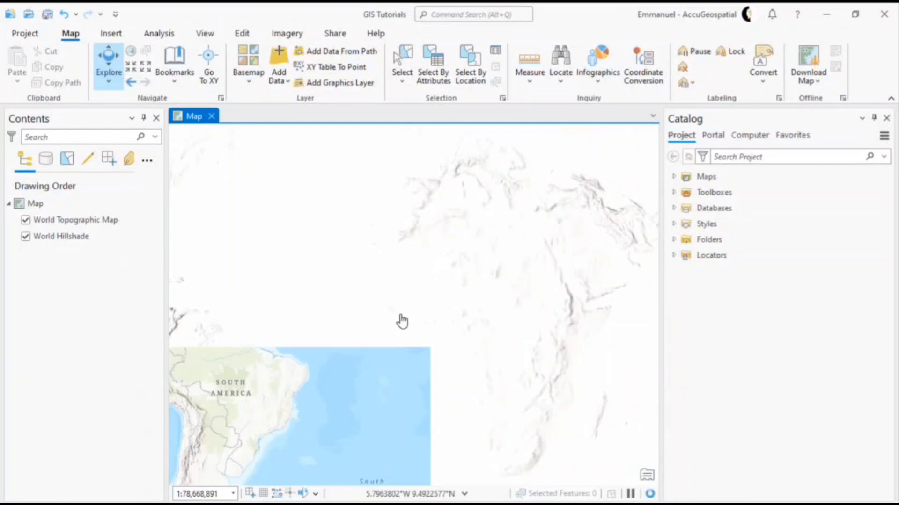
scroll(438, 321, up, 4)
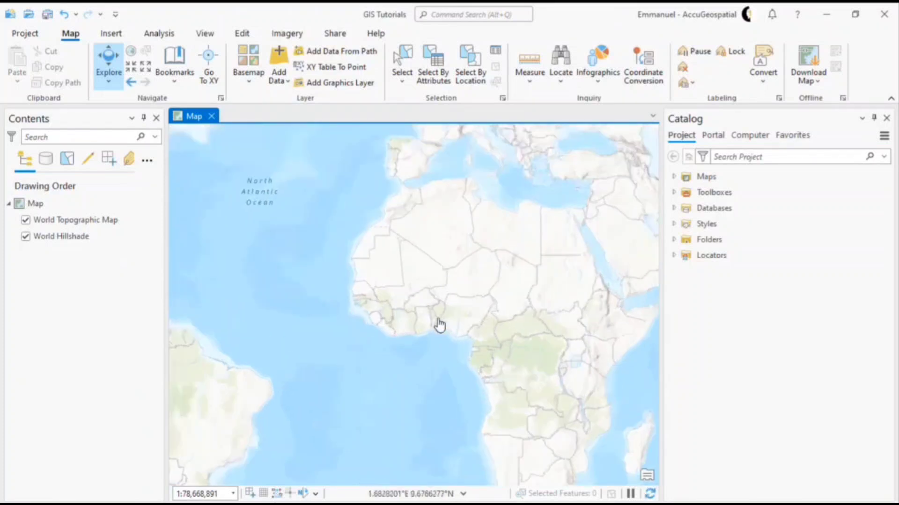
scroll(395, 364, up, 1)
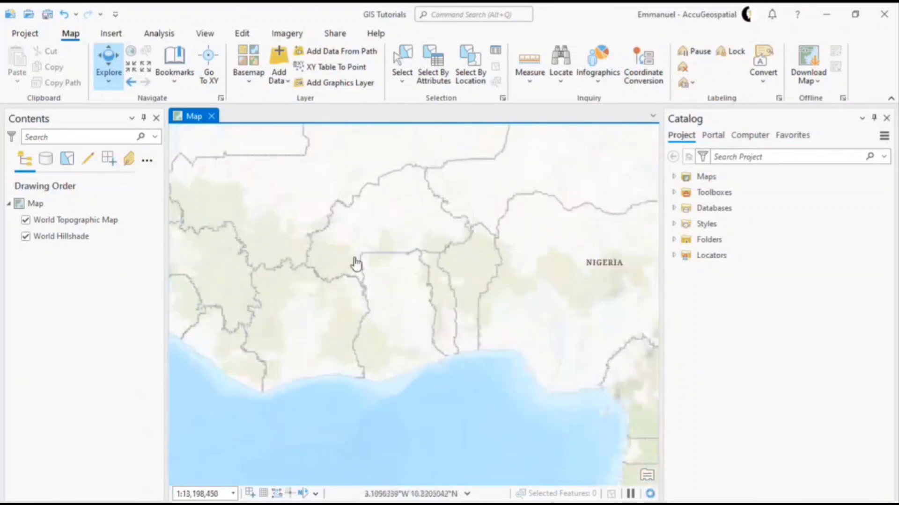
click(25, 220)
click(24, 240)
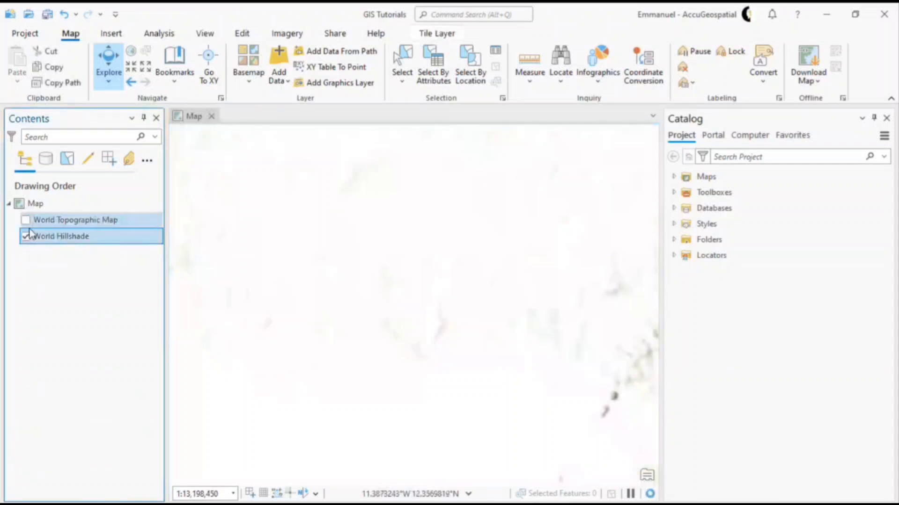
scroll(443, 296, down, 6)
click(25, 237)
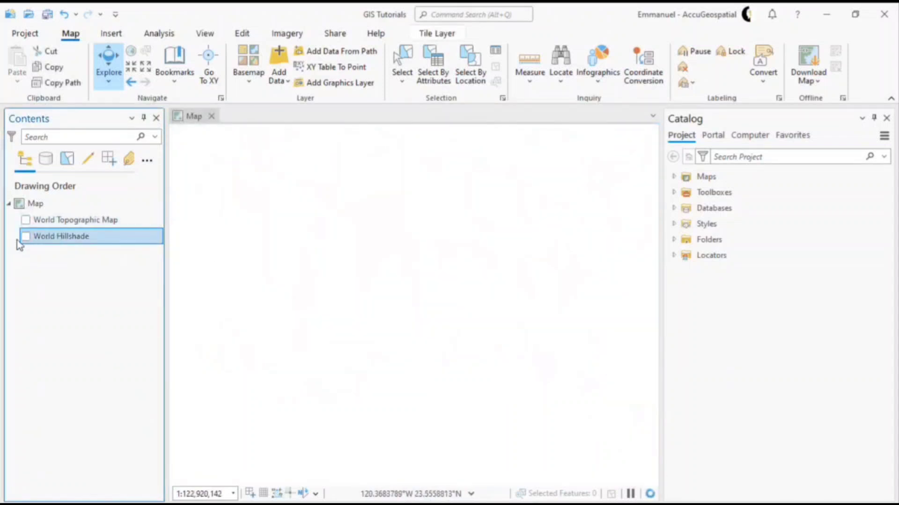
click(25, 237)
click(31, 221)
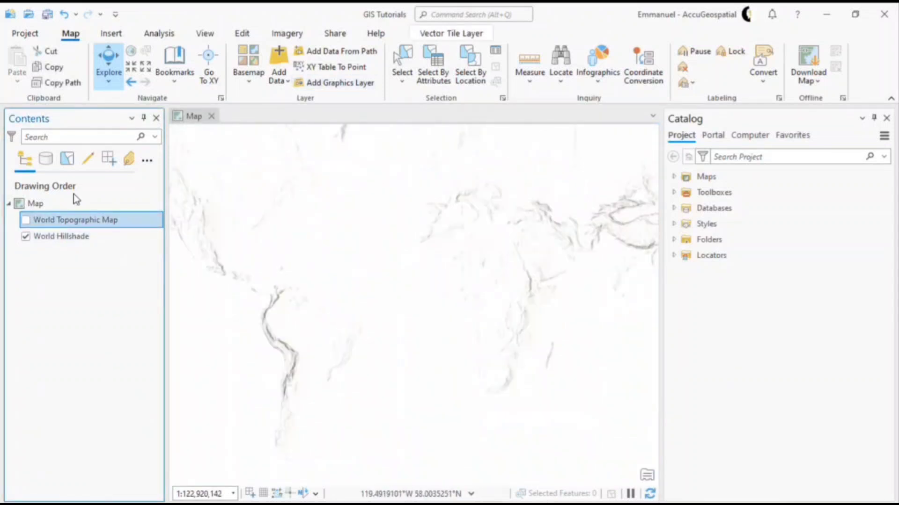
click(25, 220)
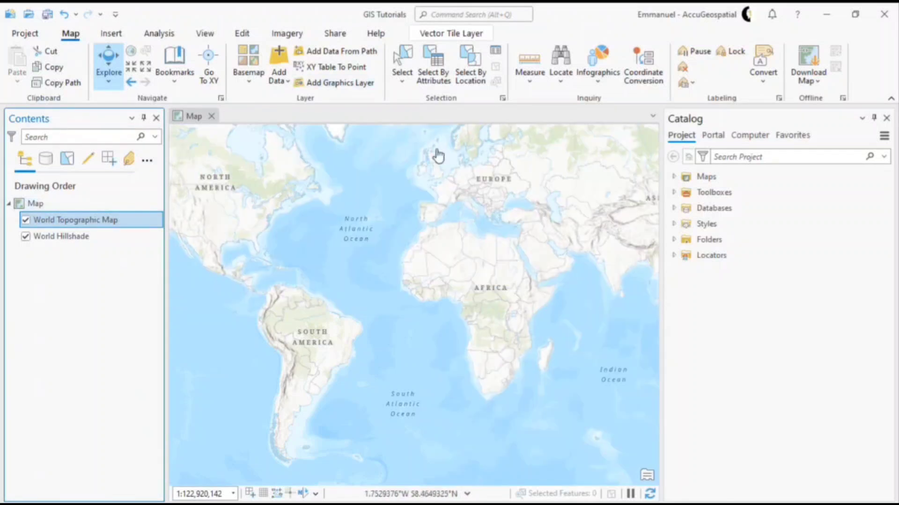
Look through the gallery of available 2D basemaps without changing the current one
click(249, 75)
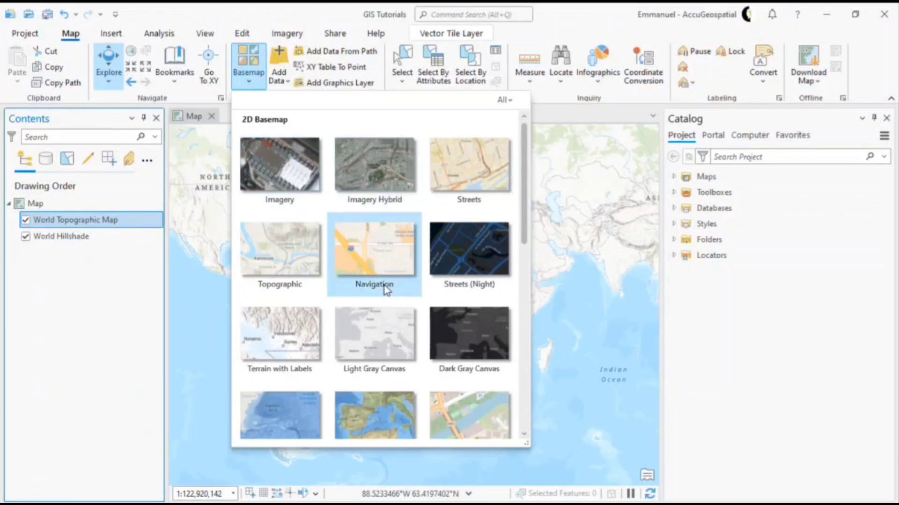
scroll(395, 333, down, 1)
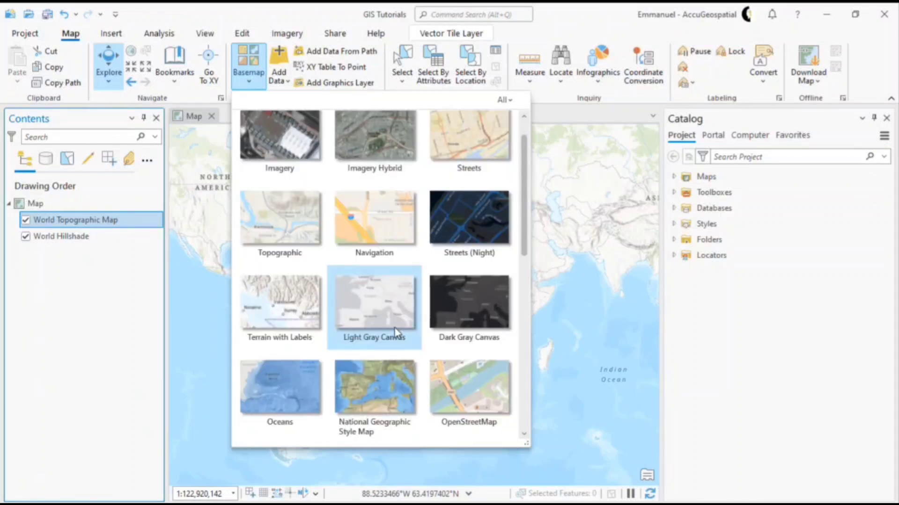
scroll(398, 332, down, 3)
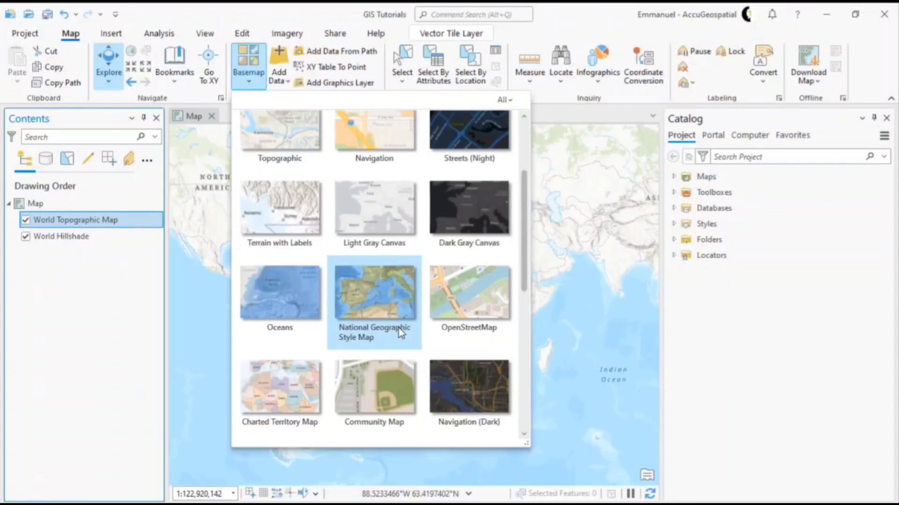
scroll(400, 330, down, 10)
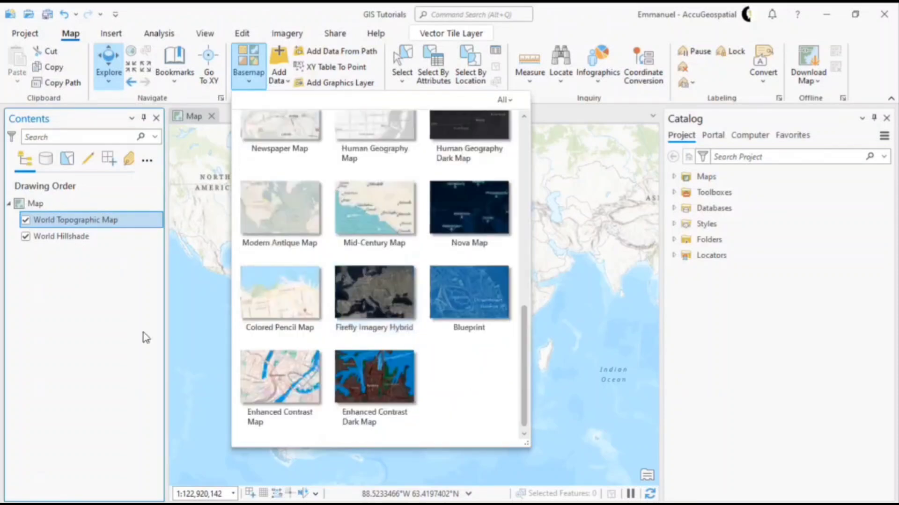
drag(351, 261, 455, 303)
scroll(456, 303, up, 3)
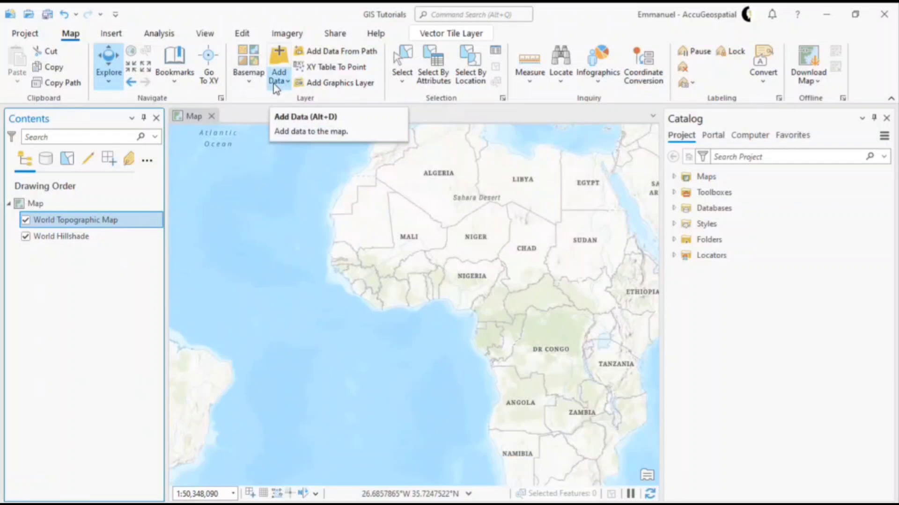
Start adding data to the map and browse to the Data folder inside AccuGeo
click(273, 83)
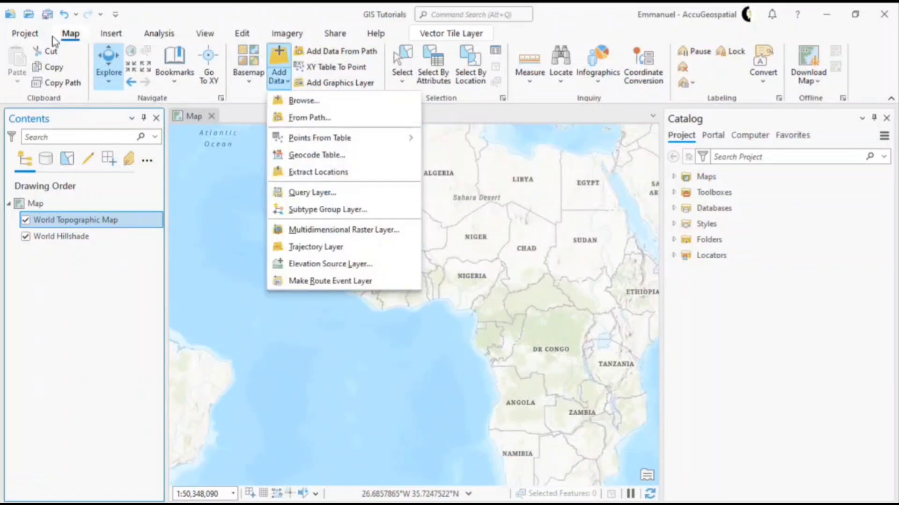
click(311, 102)
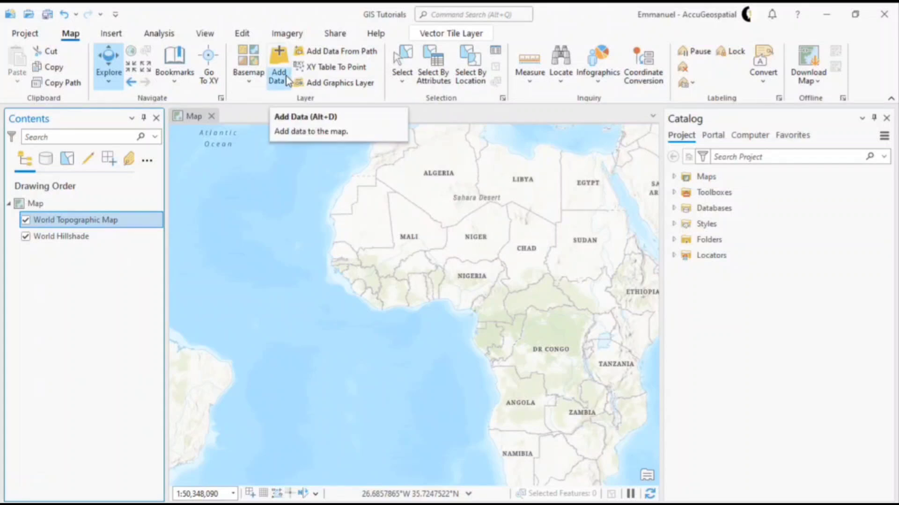
click(286, 84)
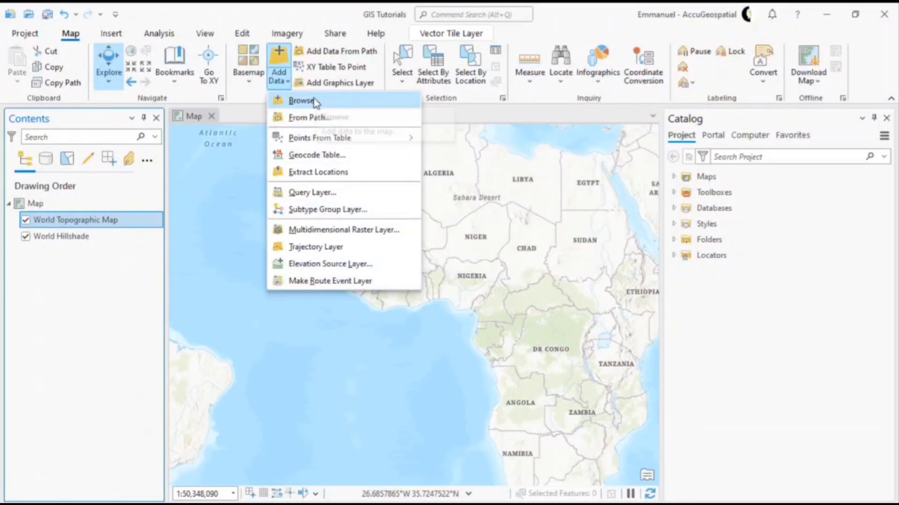
click(301, 100)
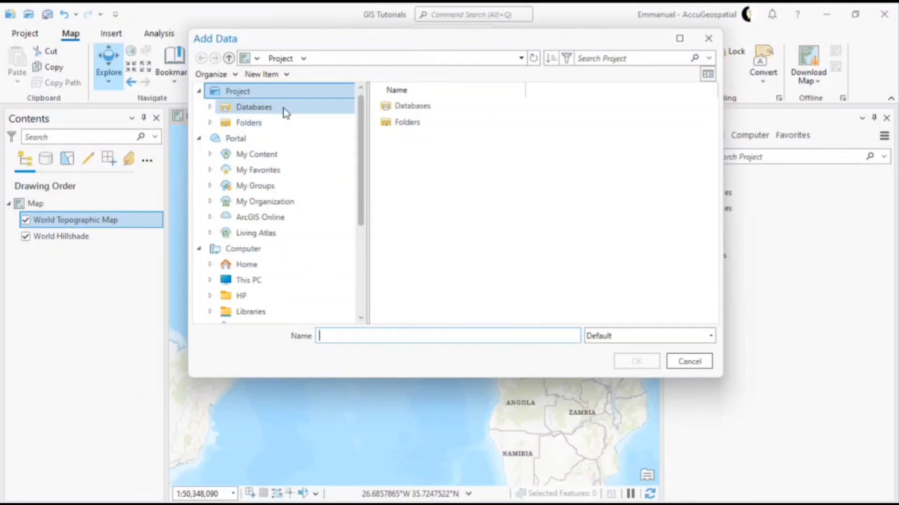
scroll(284, 169, down, 3)
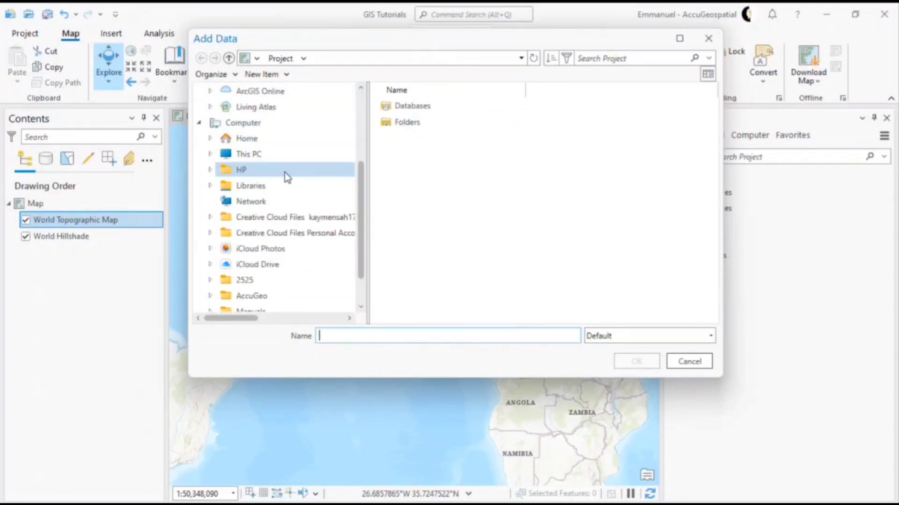
click(261, 287)
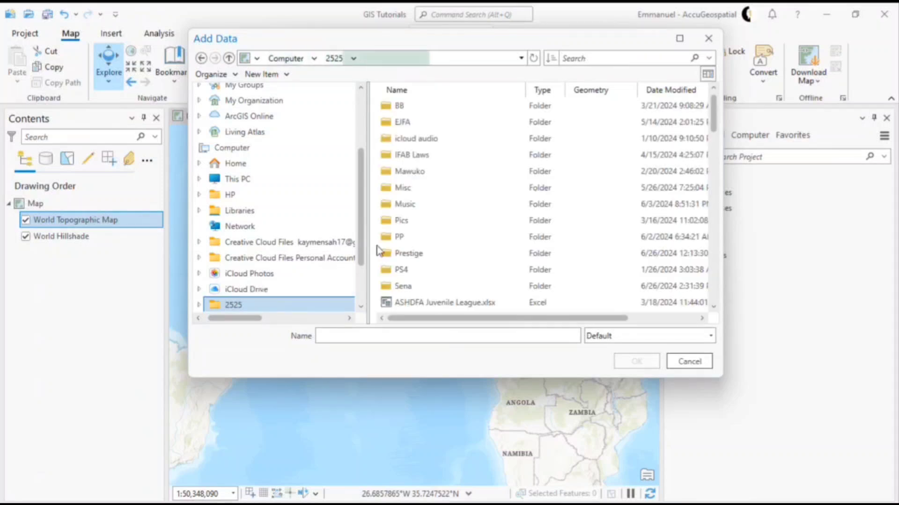
scroll(257, 234, down, 2)
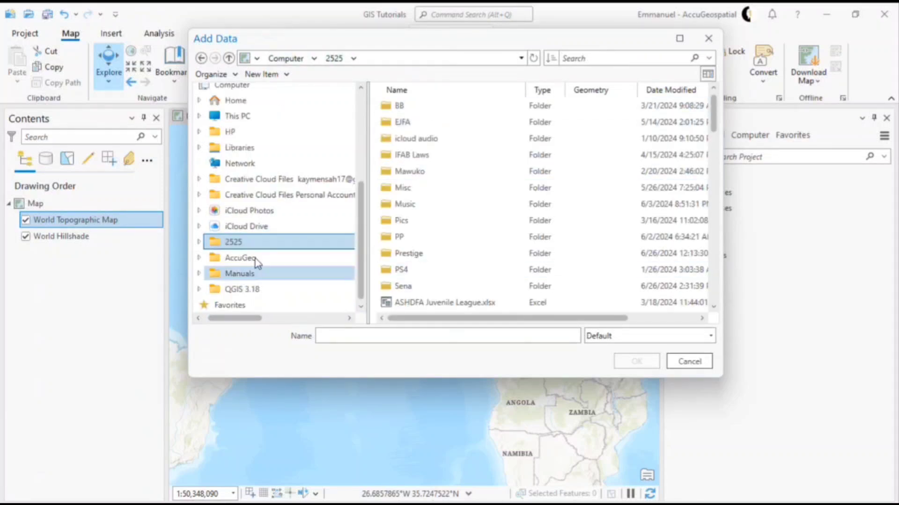
click(254, 258)
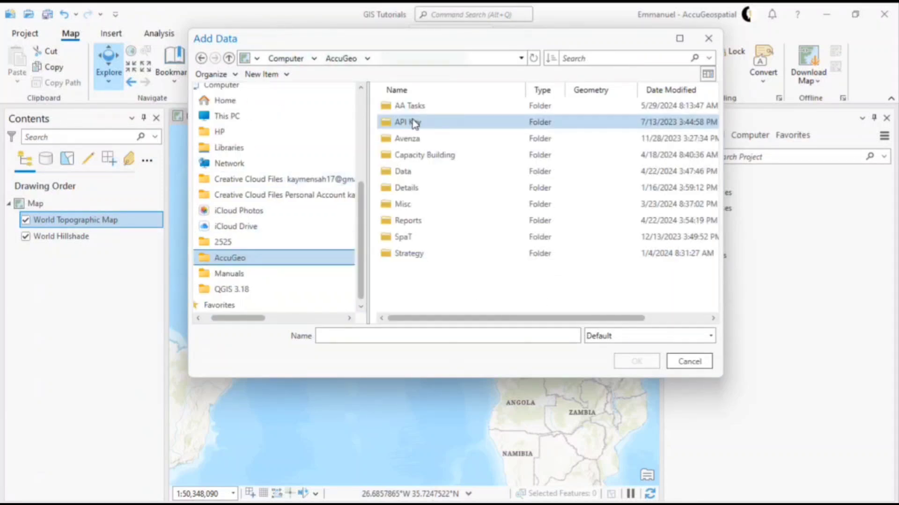
click(440, 171)
double_click(447, 173)
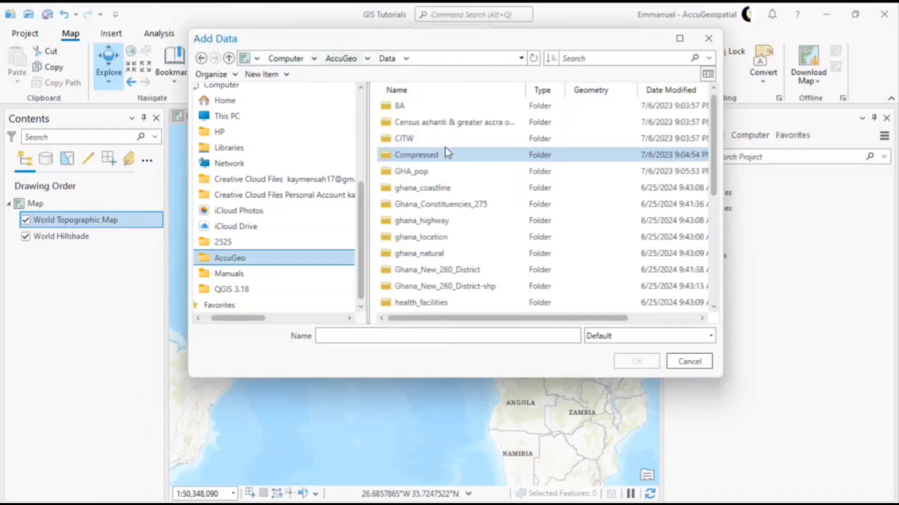
Add the ghana_natural.shp polygon shapefile from the ghana_natural folder to the map
scroll(447, 156, down, 4)
scroll(453, 165, up, 4)
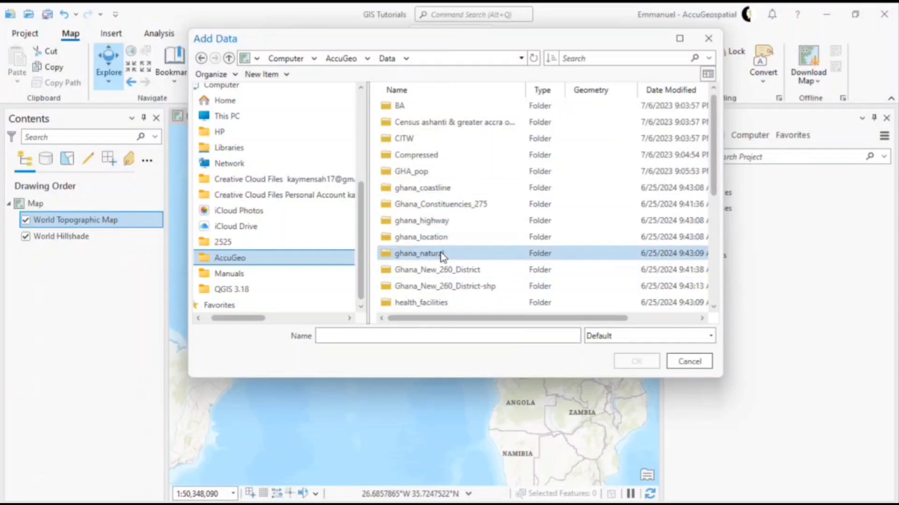
scroll(431, 184, down, 1)
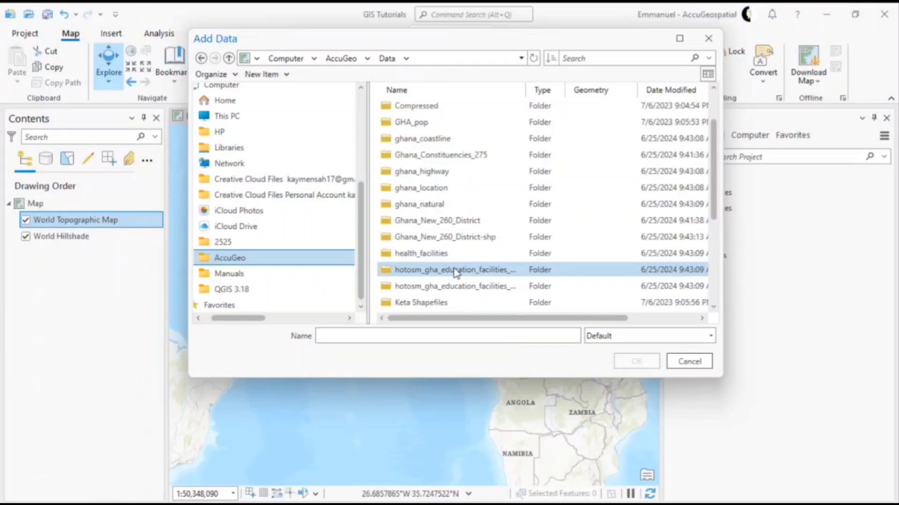
scroll(455, 272, down, 3)
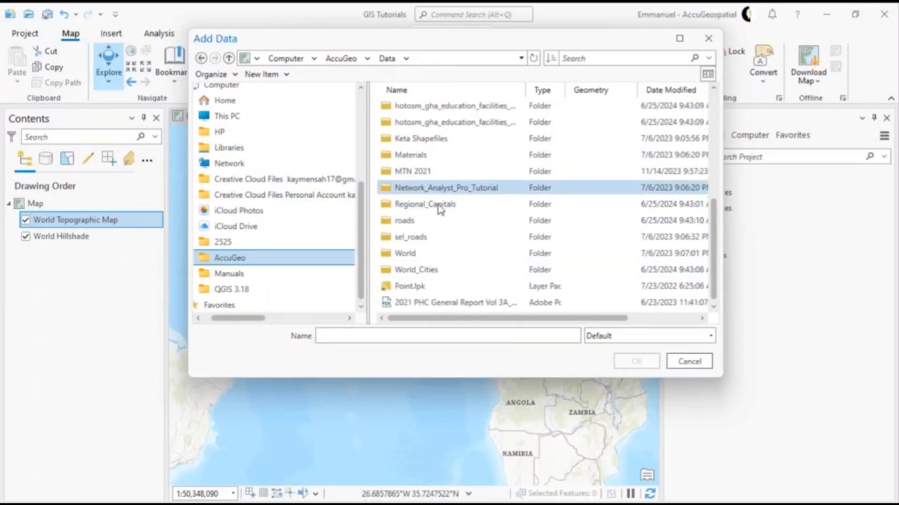
scroll(442, 178, up, 2)
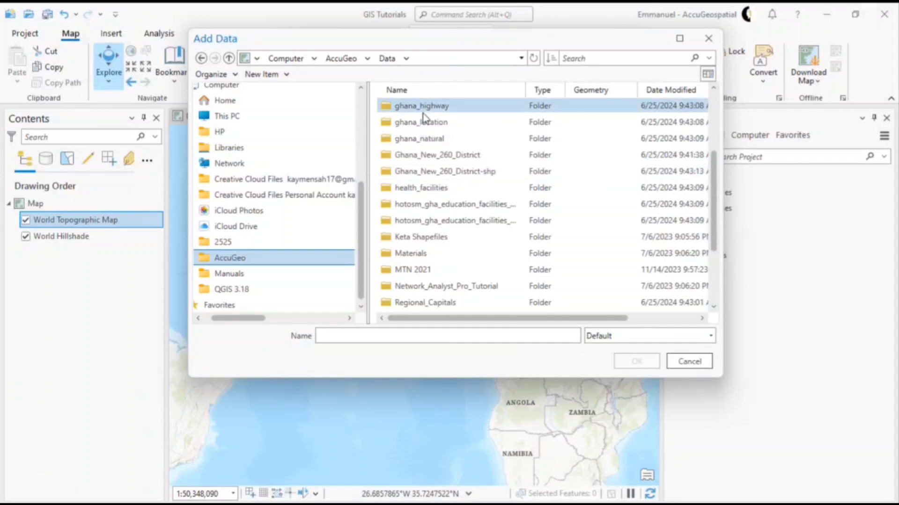
click(431, 142)
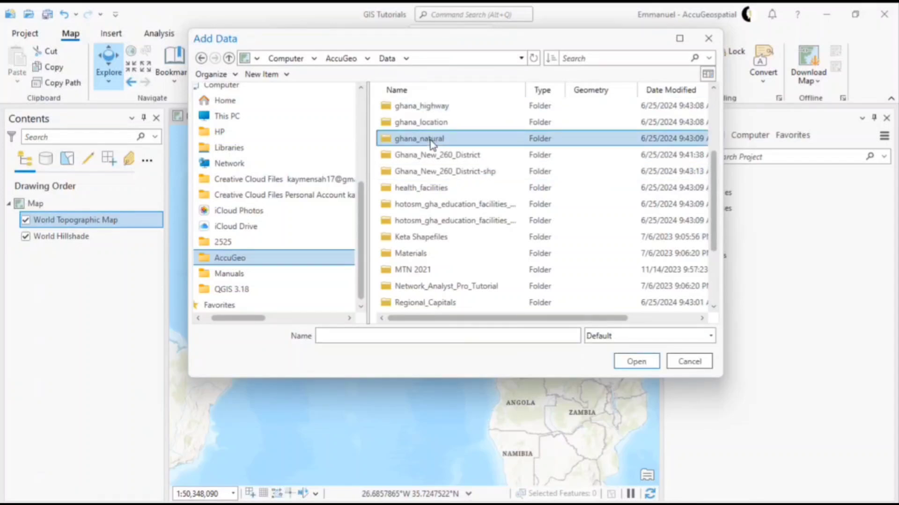
scroll(449, 196, up, 3)
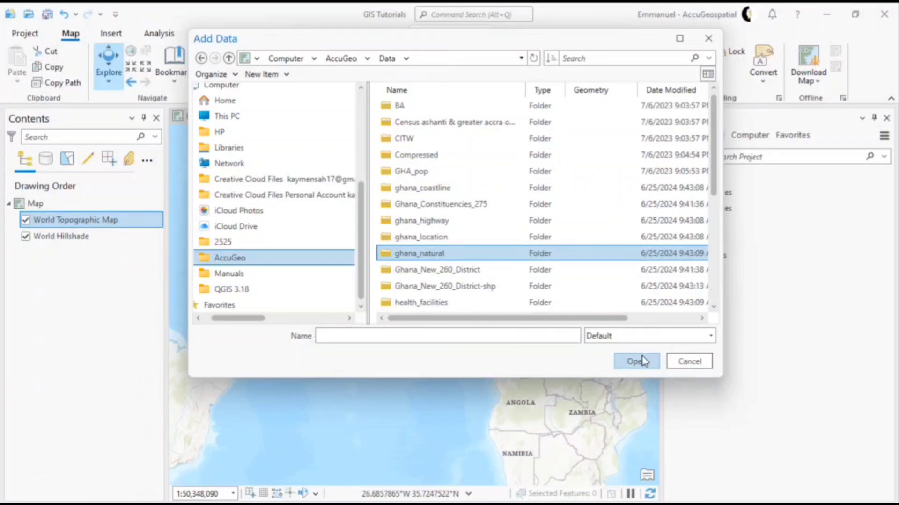
double_click(472, 256)
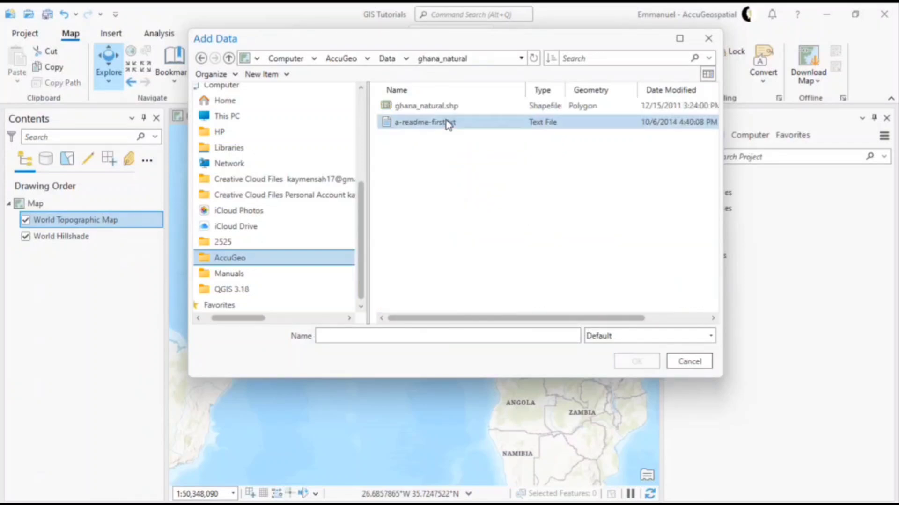
click(455, 106)
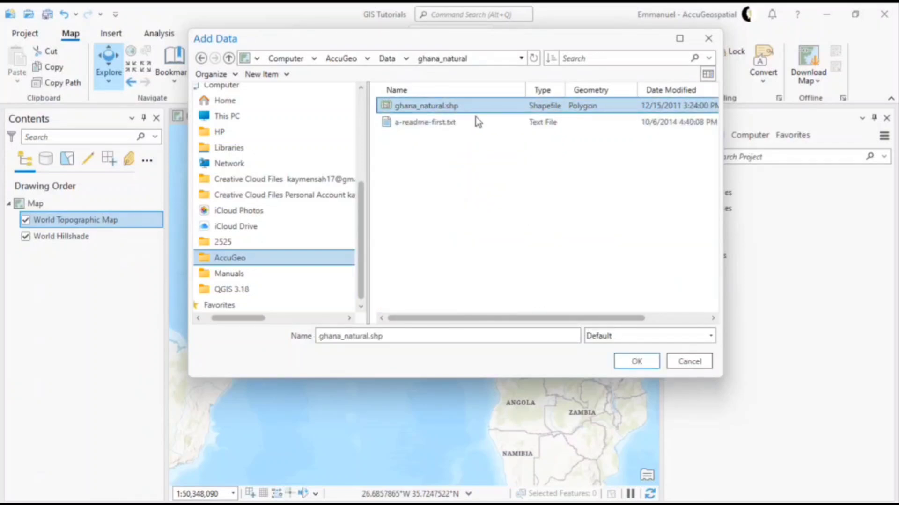
click(635, 364)
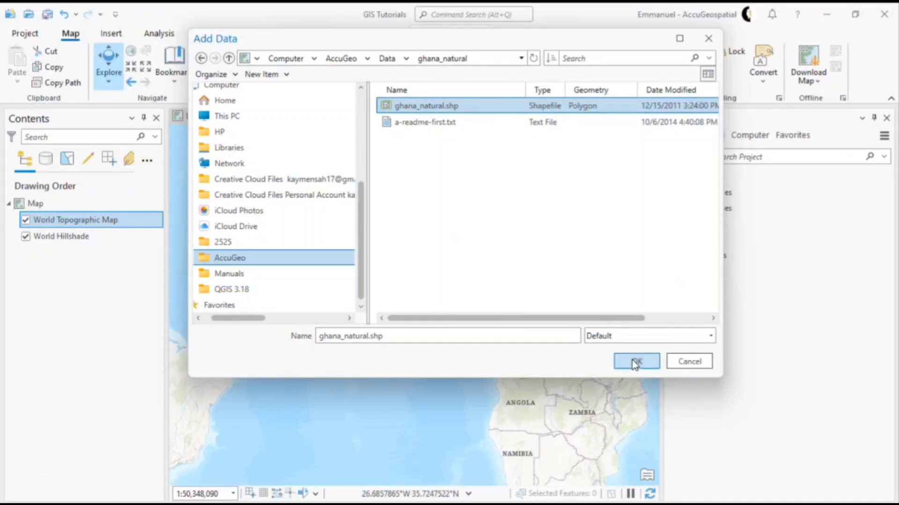
click(635, 363)
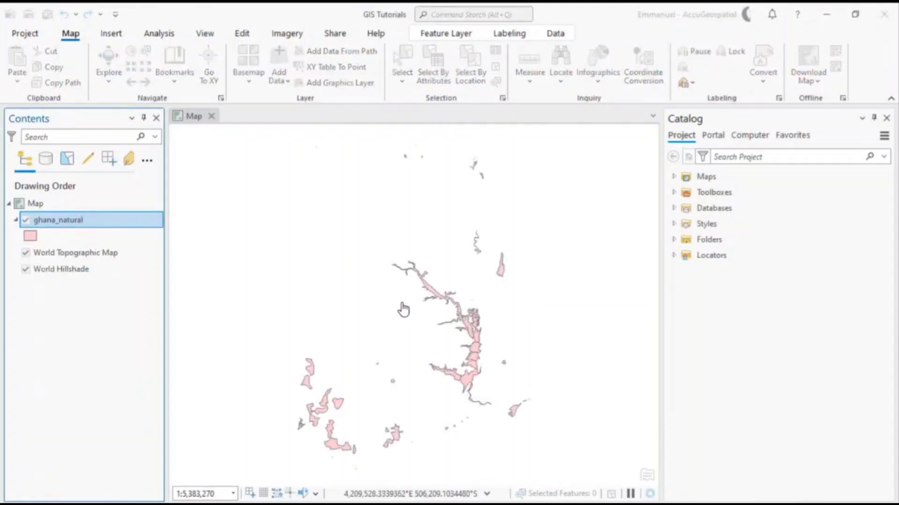
scroll(404, 310, down, 2)
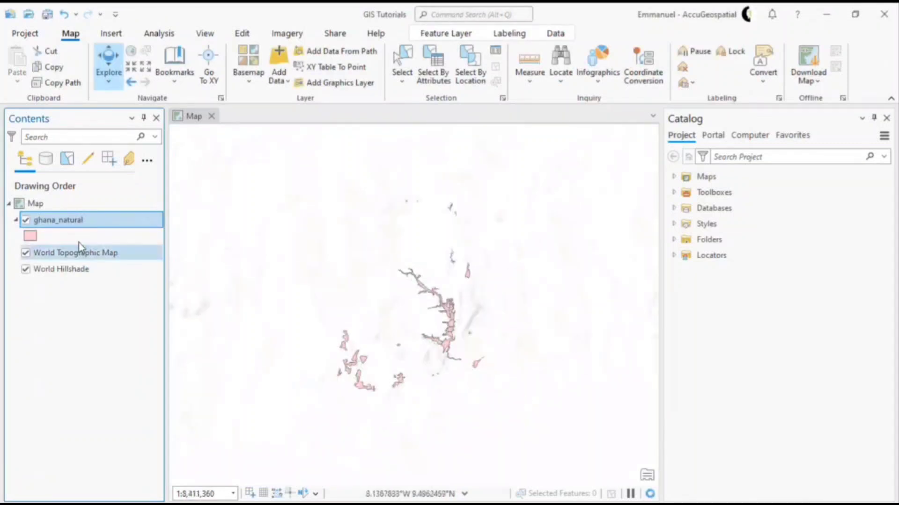
Start adding another dataset and look through the folders in AccuGeo's Data folder for a Ghana regional boundary
click(276, 57)
scroll(290, 234, down, 2)
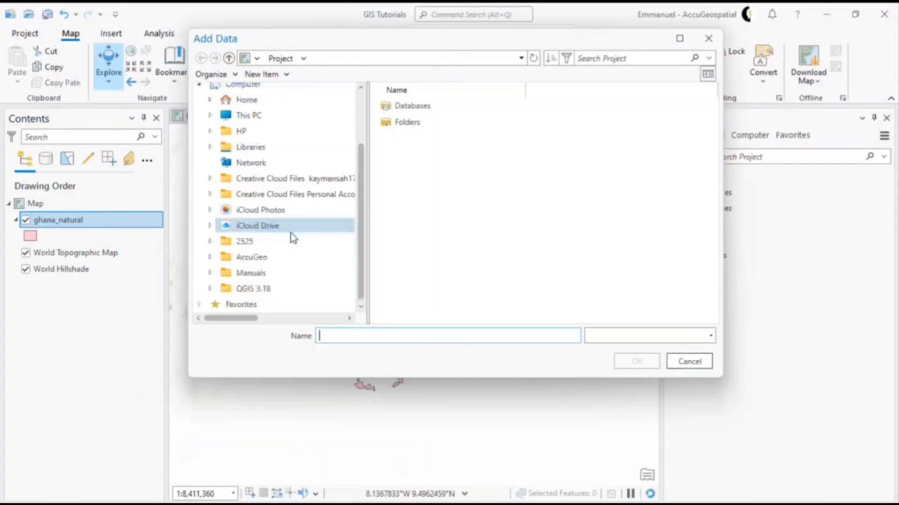
click(230, 58)
scroll(456, 217, down, 2)
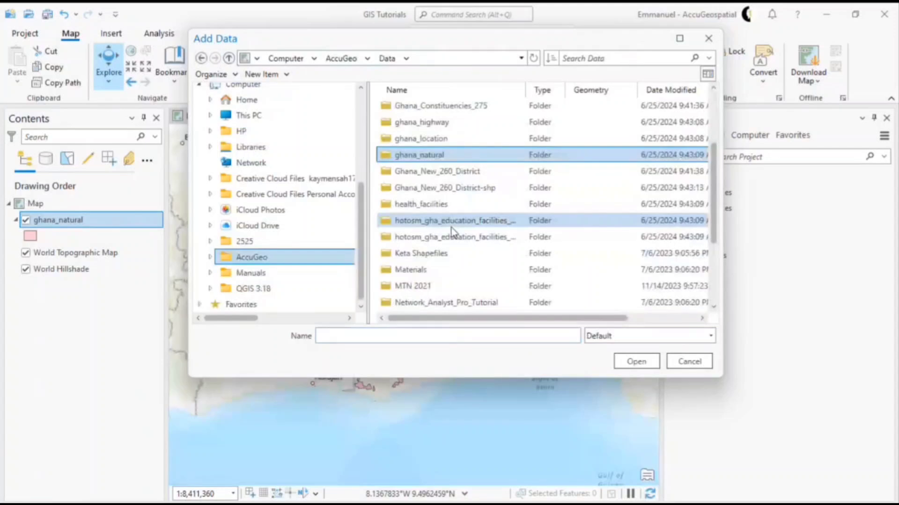
scroll(453, 225, up, 2)
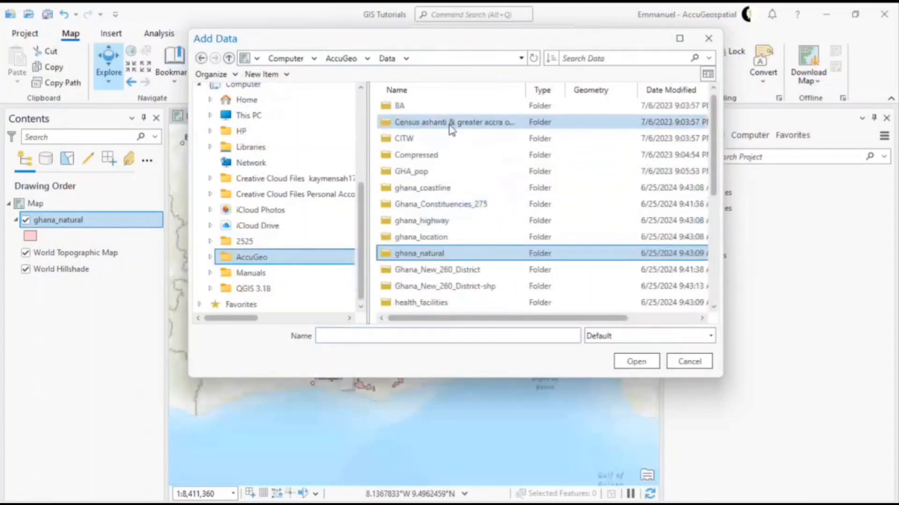
scroll(452, 133, down, 1)
scroll(453, 137, down, 4)
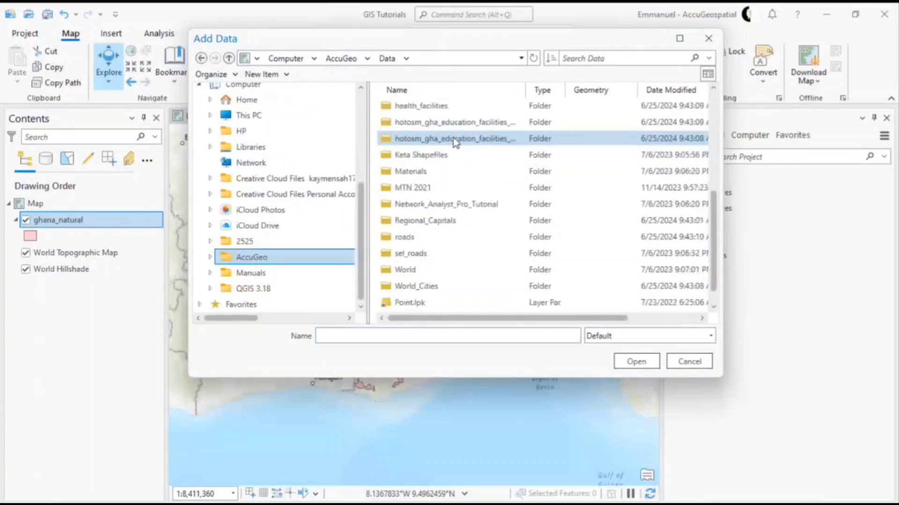
click(431, 205)
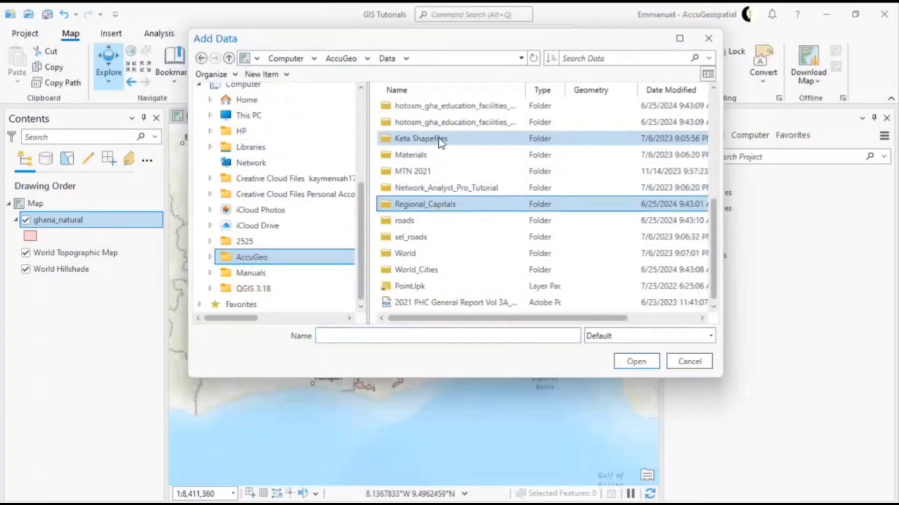
scroll(445, 147, up, 2)
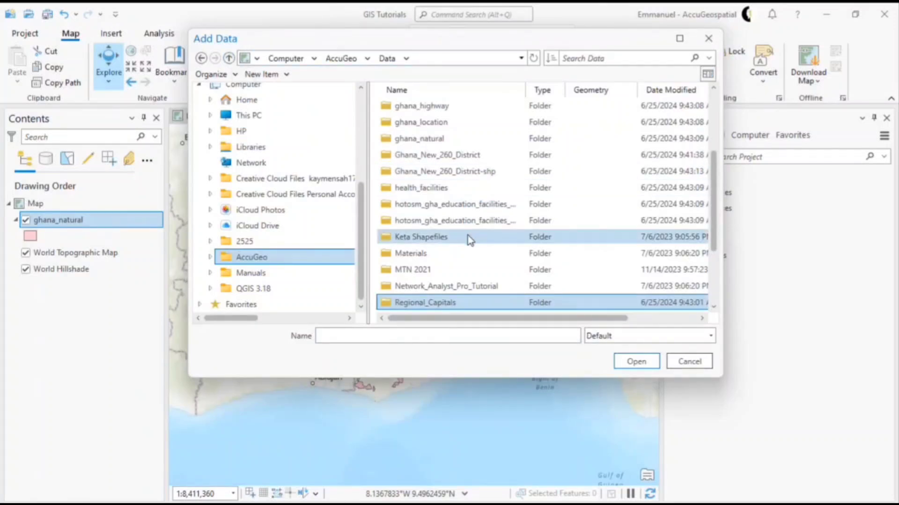
scroll(468, 235, up, 1)
scroll(416, 154, up, 2)
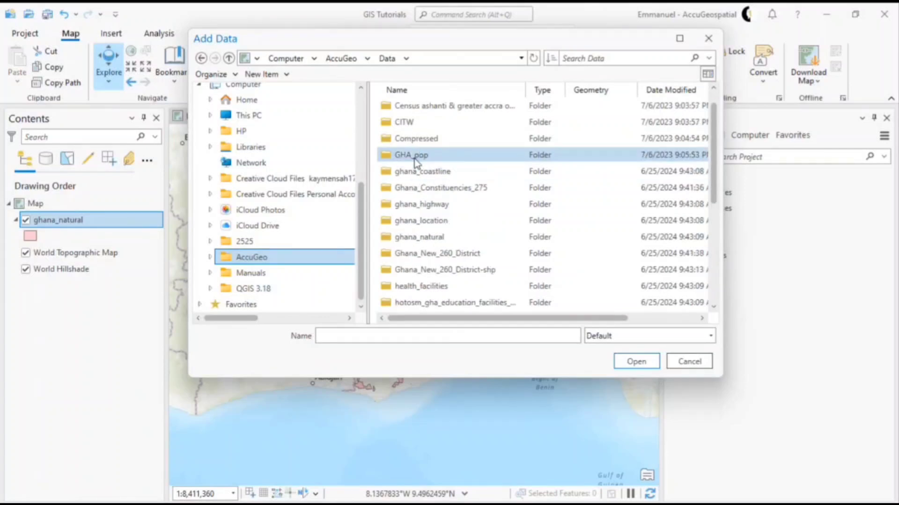
Add Ghana regional map_16.shp to the map from 2525 > PP > Data > Ghana 16 Regions Boundary > Ghana 16 regions
click(229, 58)
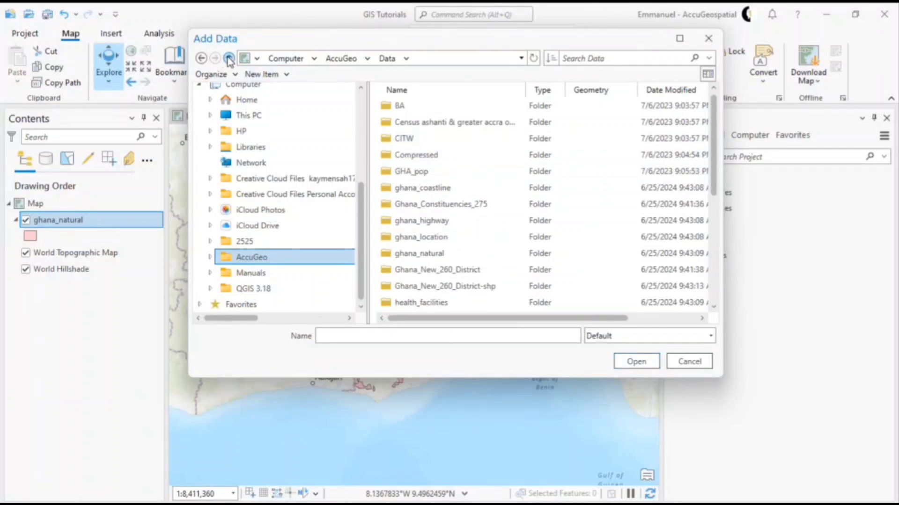
click(283, 242)
double_click(416, 240)
double_click(411, 121)
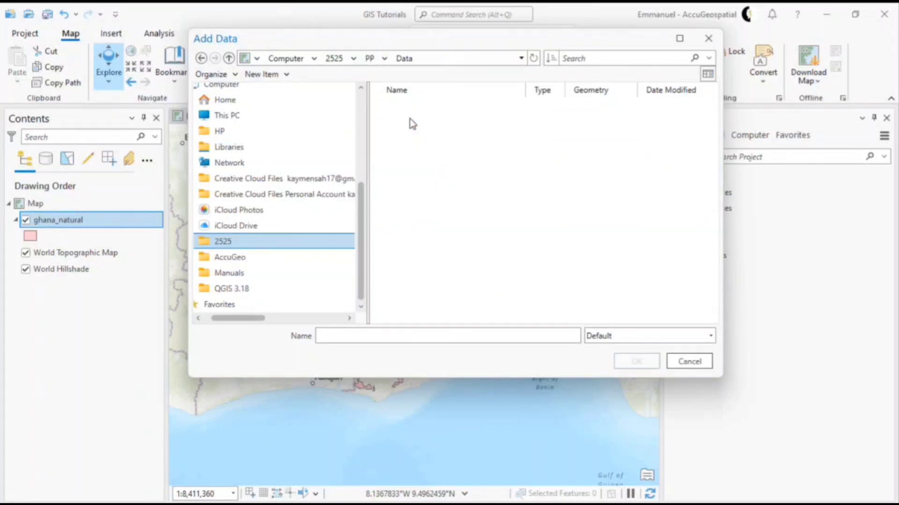
double_click(453, 241)
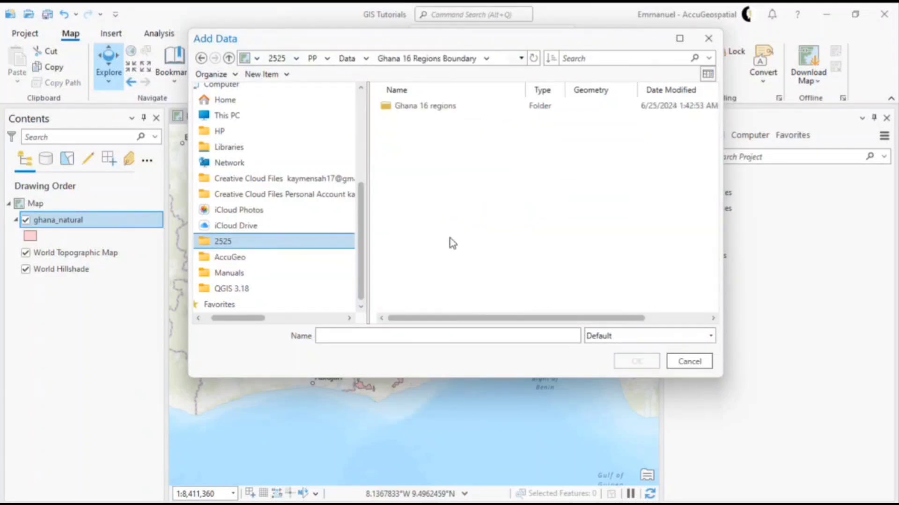
double_click(487, 107)
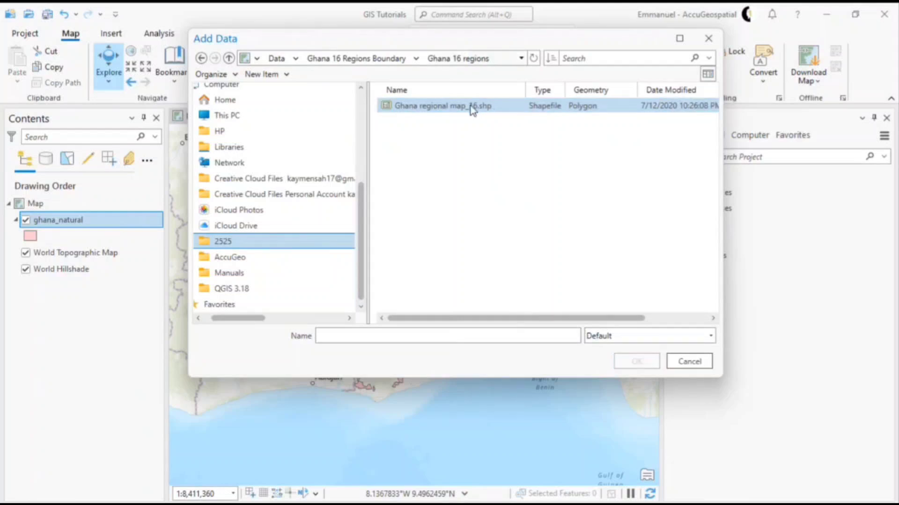
click(471, 106)
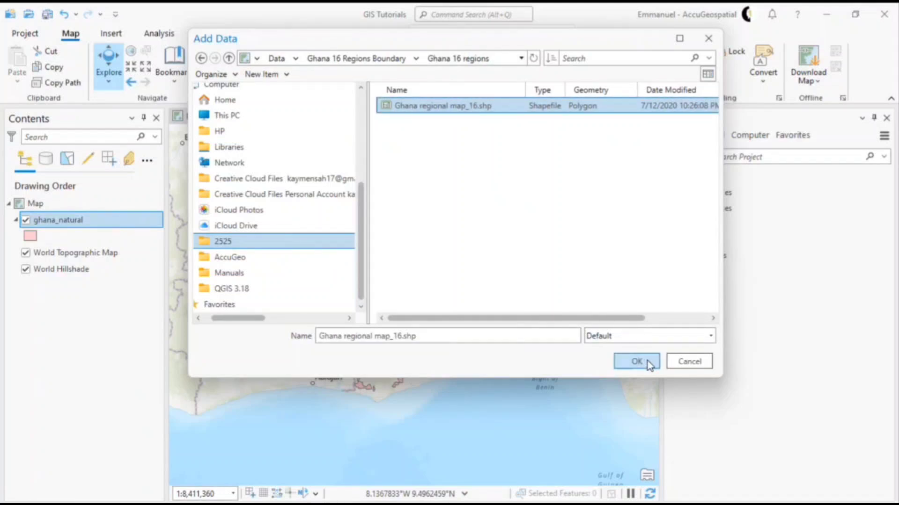
click(637, 362)
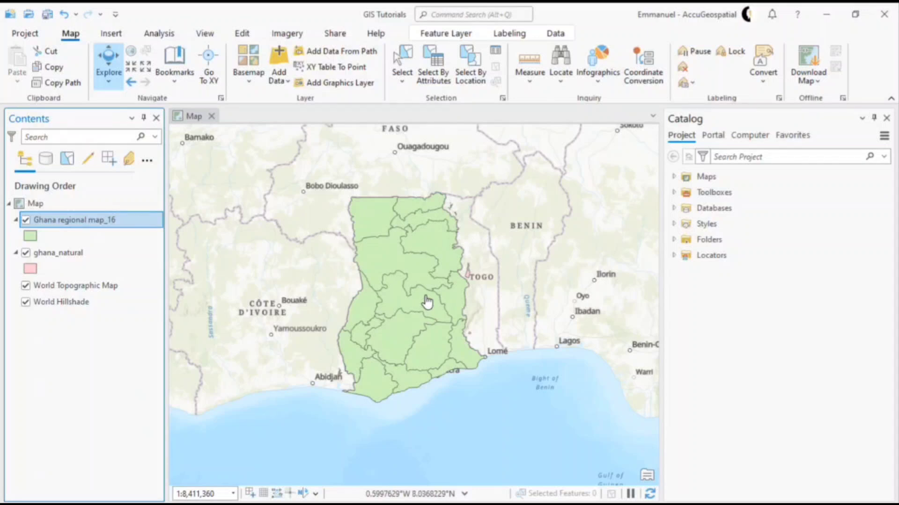
Move the Ghana regional map_16 layer below ghana_natural in the drawing order
scroll(427, 302, up, 2)
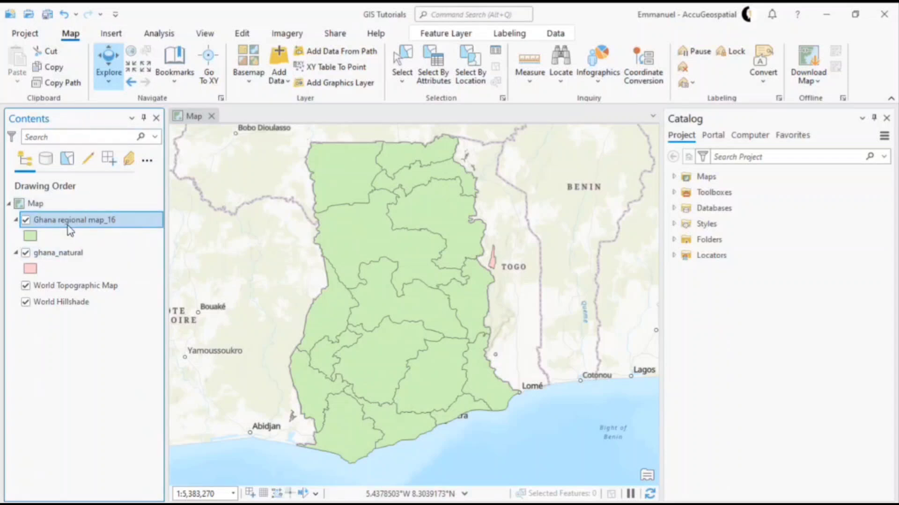
drag(69, 223, 72, 270)
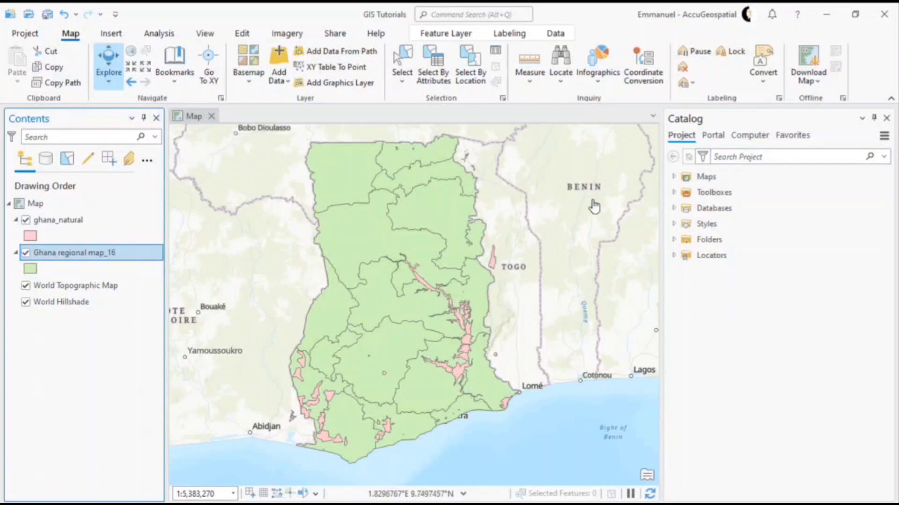
Float the Contents pane over the map and dock it back beside the map view
click(131, 118)
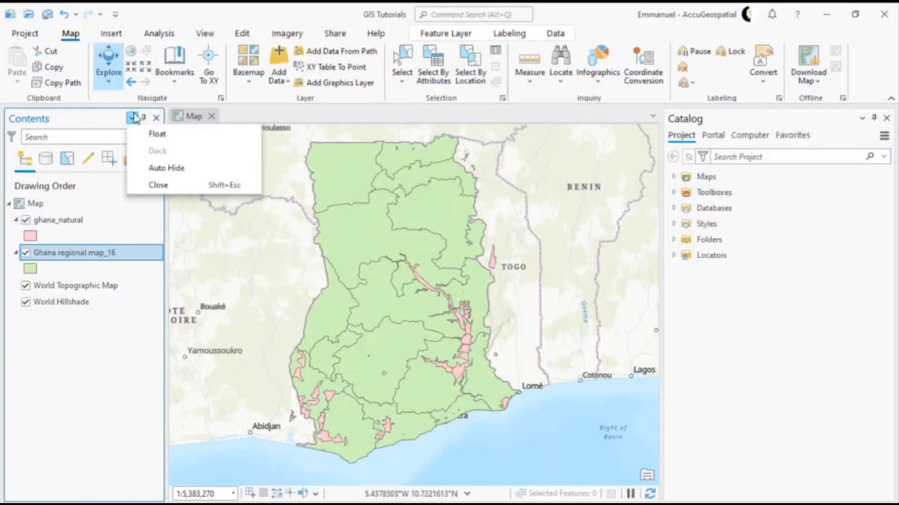
click(154, 135)
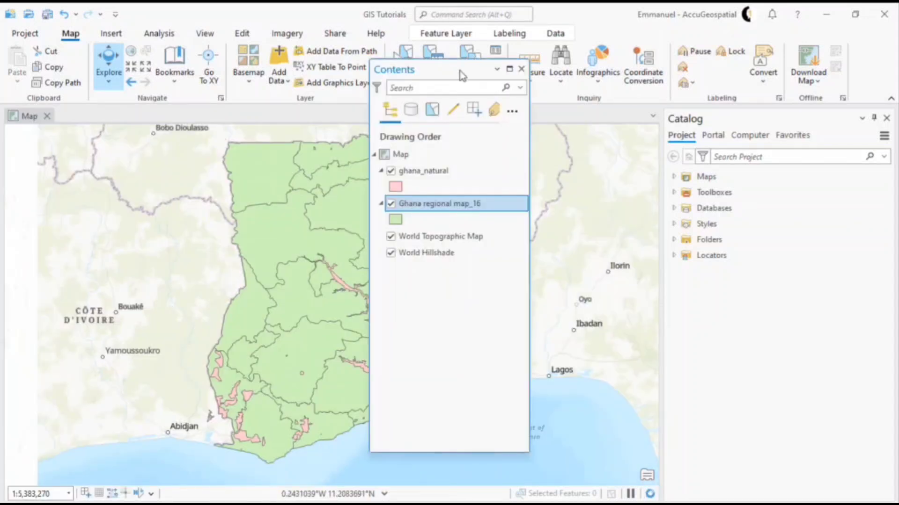
drag(460, 72, 19, 297)
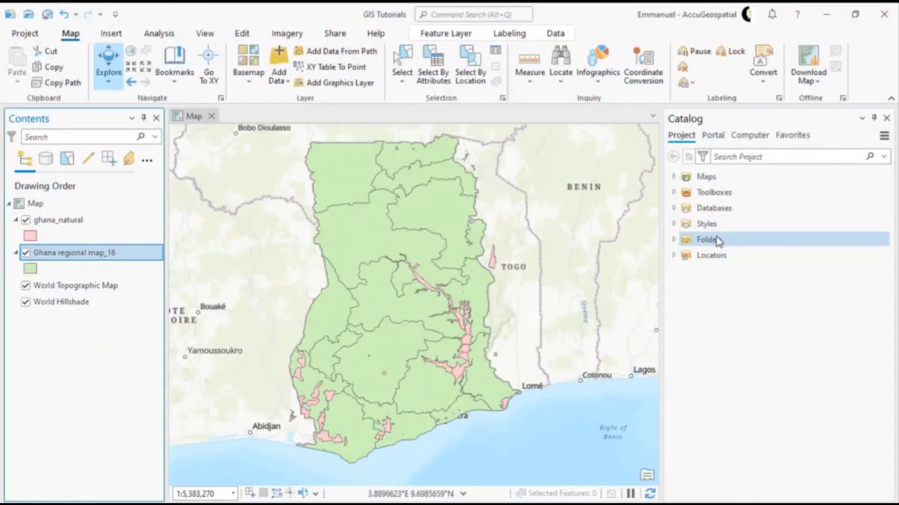
Expand the project's Folders and the GIS Tutorials folder to examine the geodatabase and other project items inside
click(687, 140)
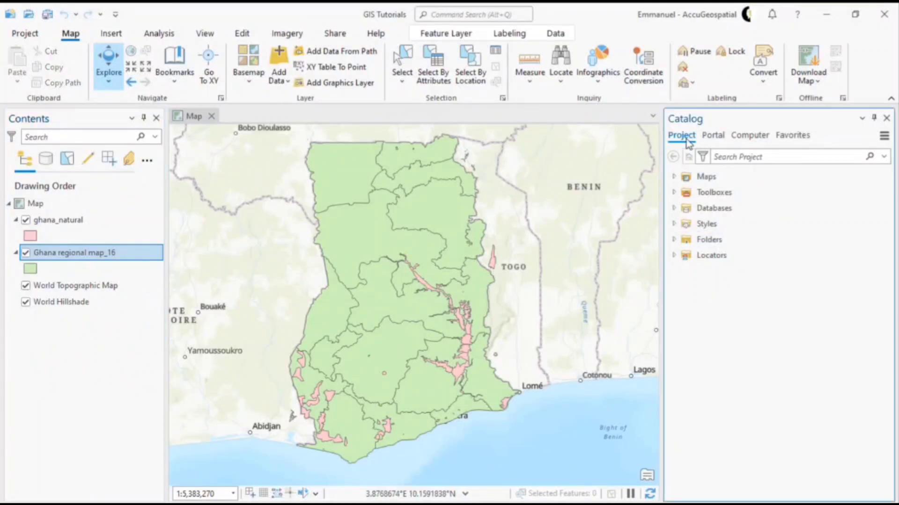
click(712, 243)
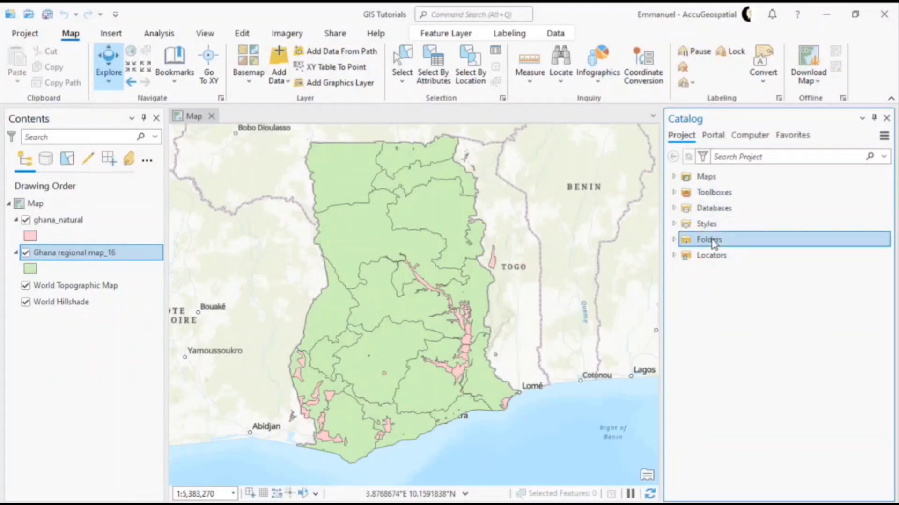
right_click(713, 242)
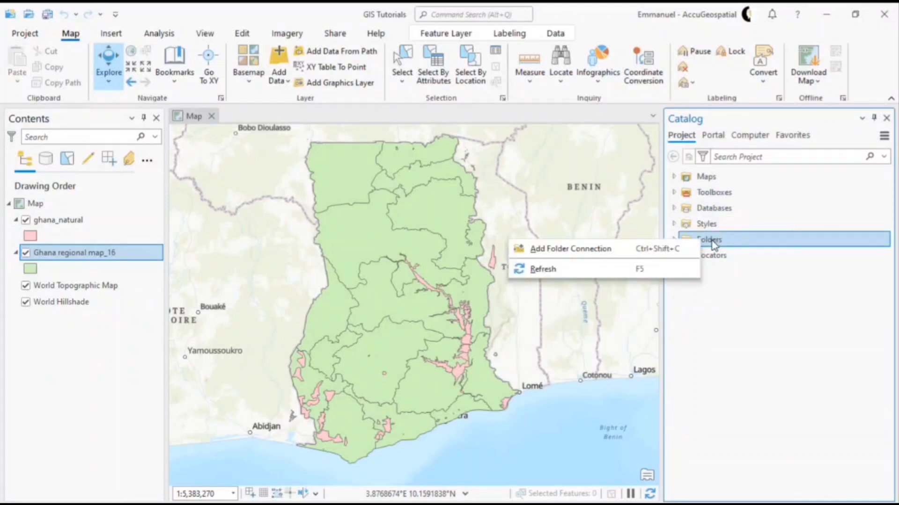
key(Escape)
double_click(702, 239)
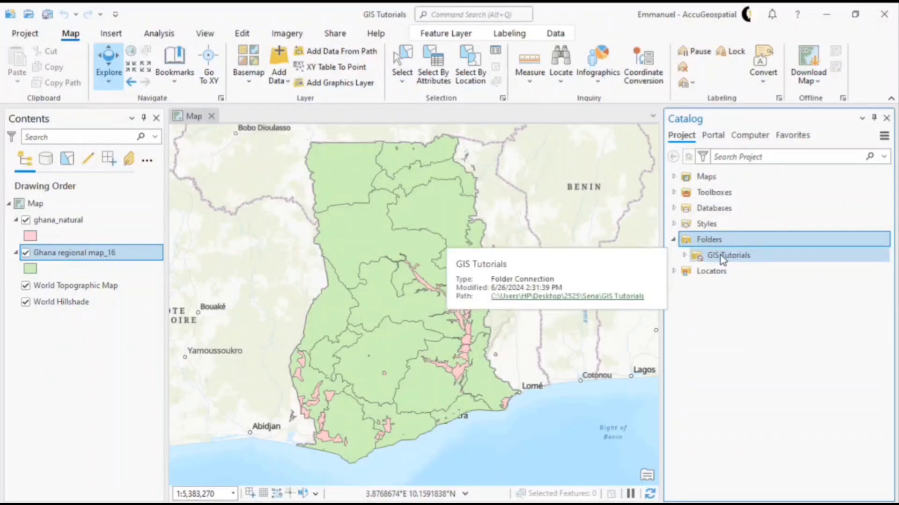
double_click(723, 256)
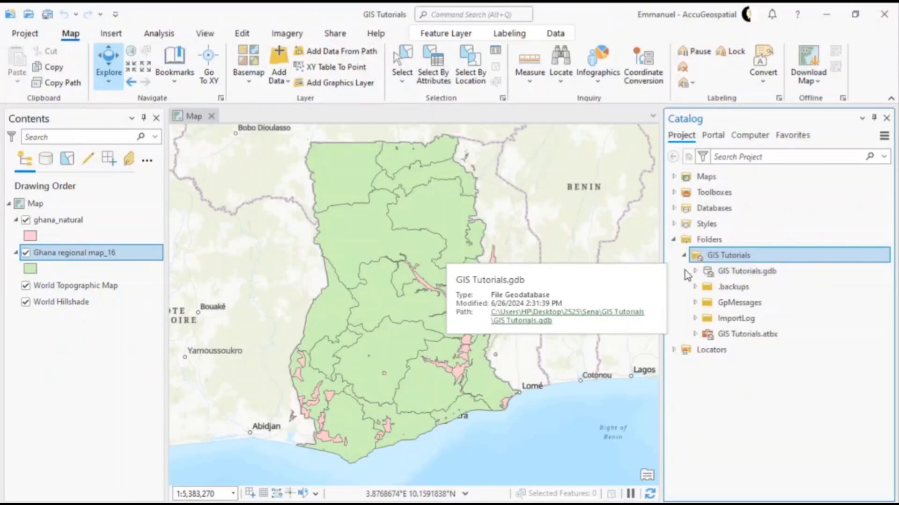
Refresh the GIS Tutorials.gdb geodatabase in the GIS Tutorials project folder
click(748, 278)
right_click(747, 278)
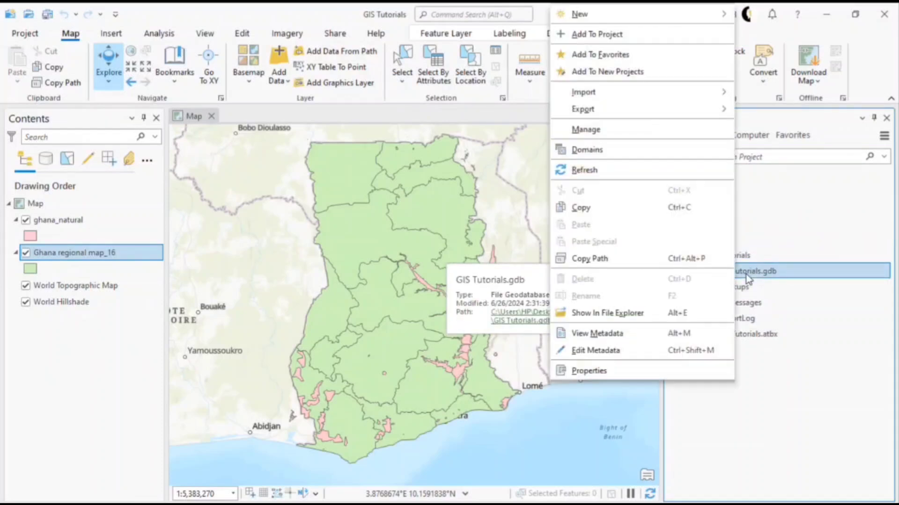
click(620, 179)
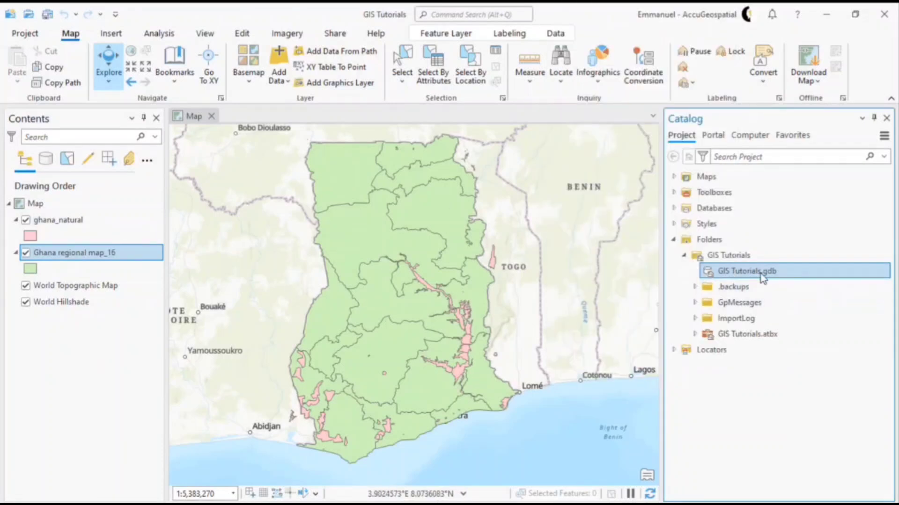
mouse_move(763, 276)
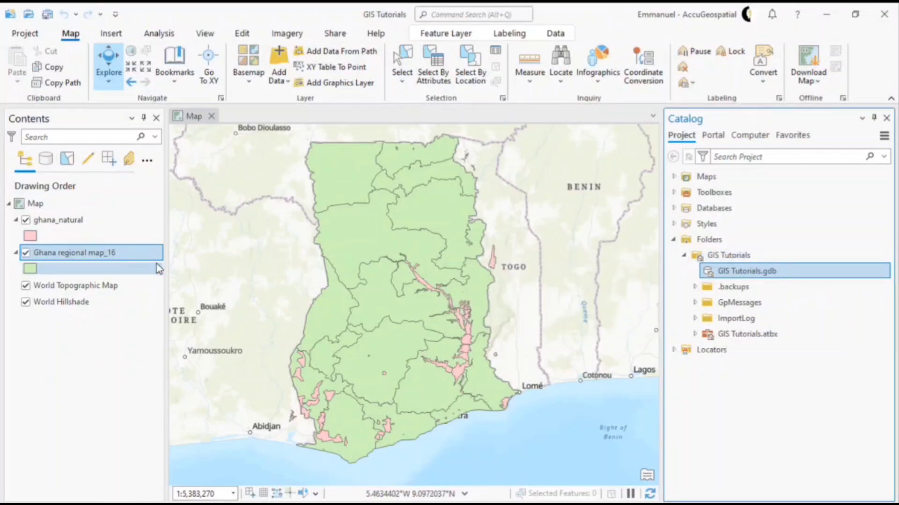
Import the ghana_natural and Ghana regional map_16 layers into GIS Tutorials.gdb with Feature Class To Geodatabase
right_click(750, 273)
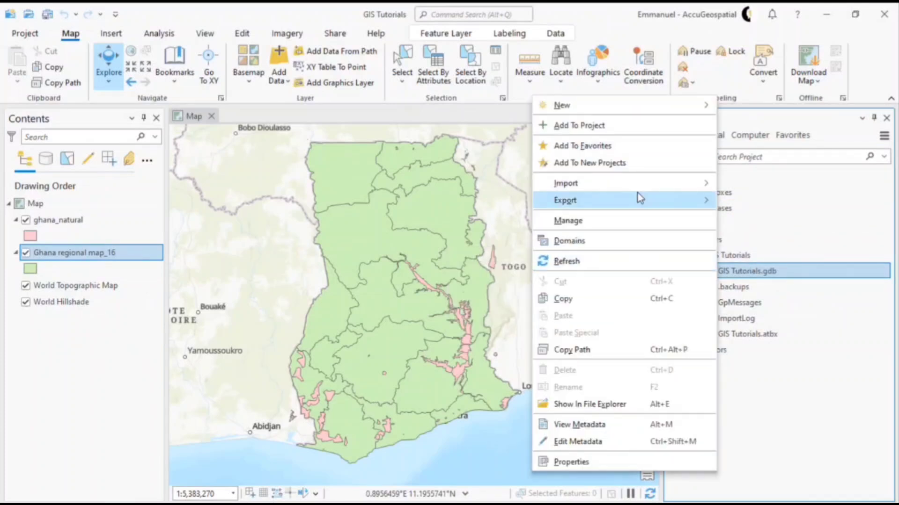
mouse_move(638, 187)
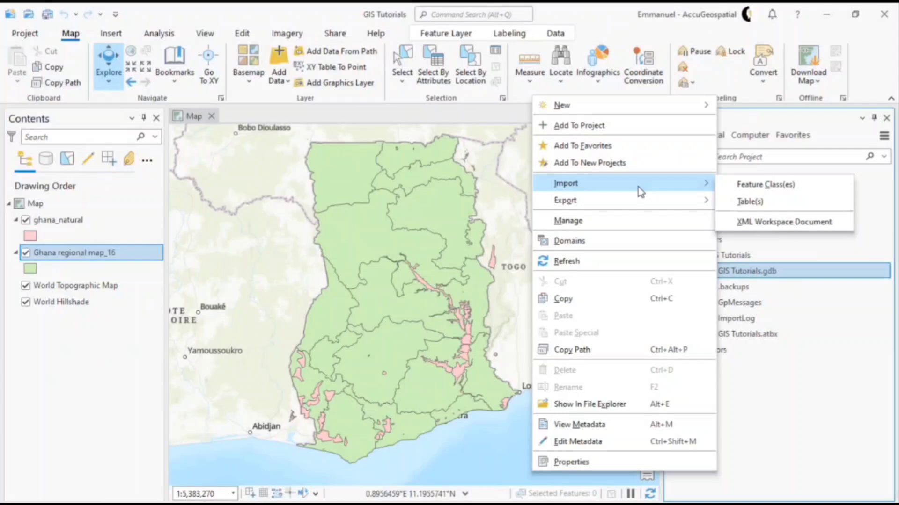
click(761, 185)
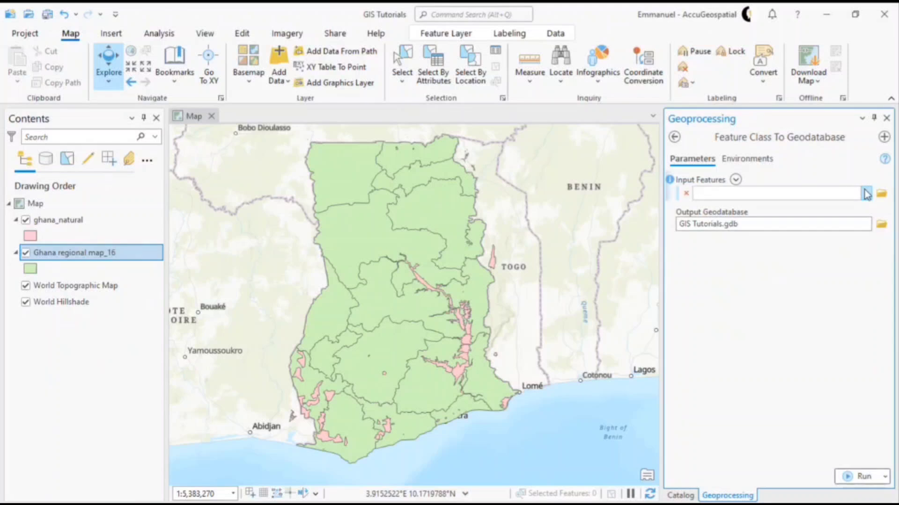
click(866, 193)
click(809, 209)
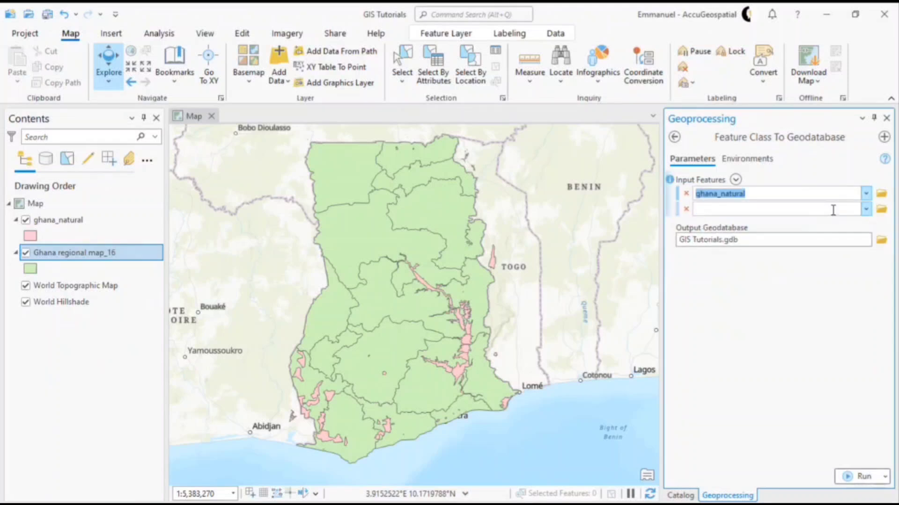
click(866, 209)
click(782, 239)
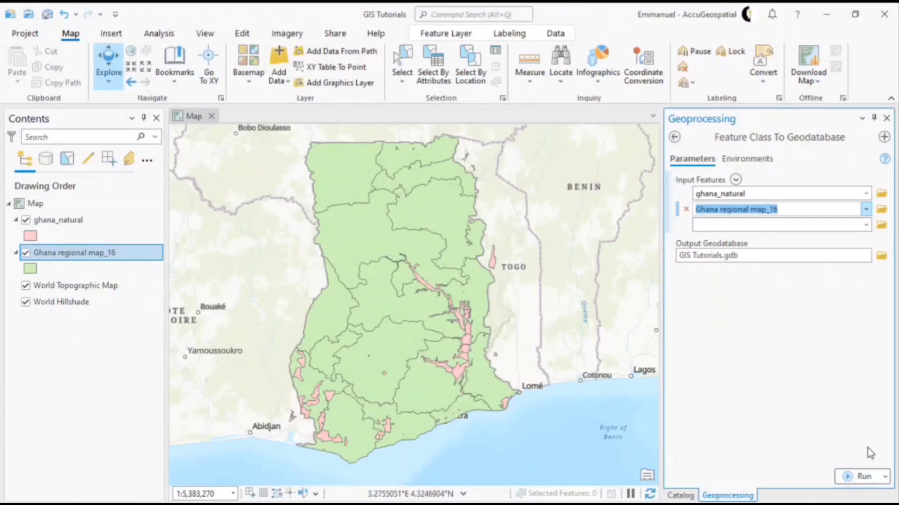
click(862, 476)
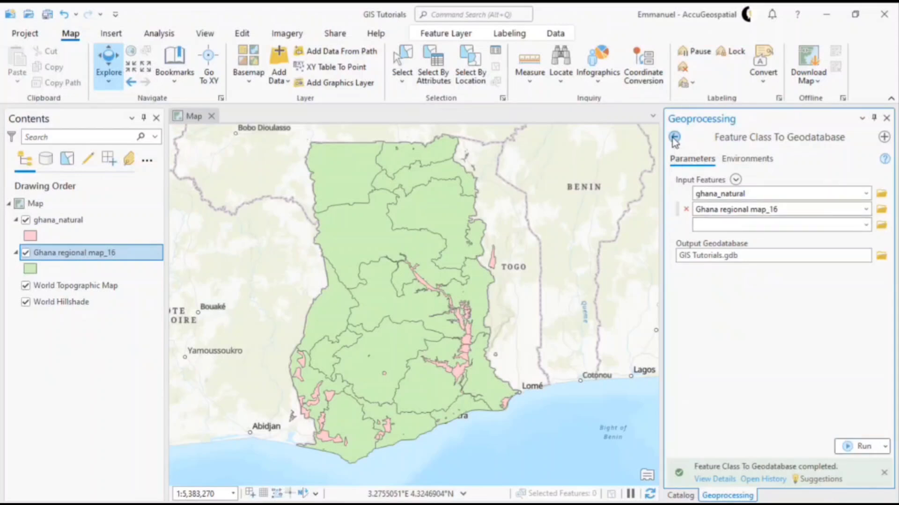
Check the feature classes inside GIS Tutorials.gdb in the Catalog and collapse the project's folder tree
click(680, 495)
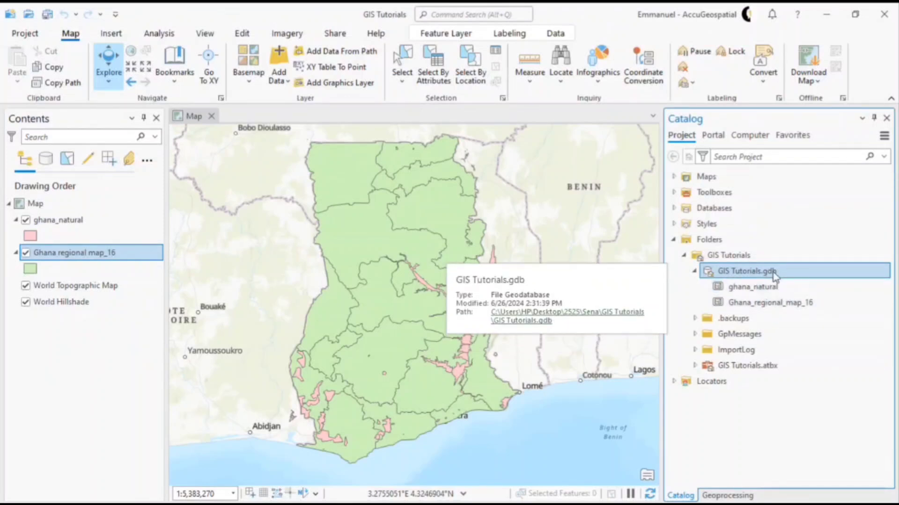
click(695, 272)
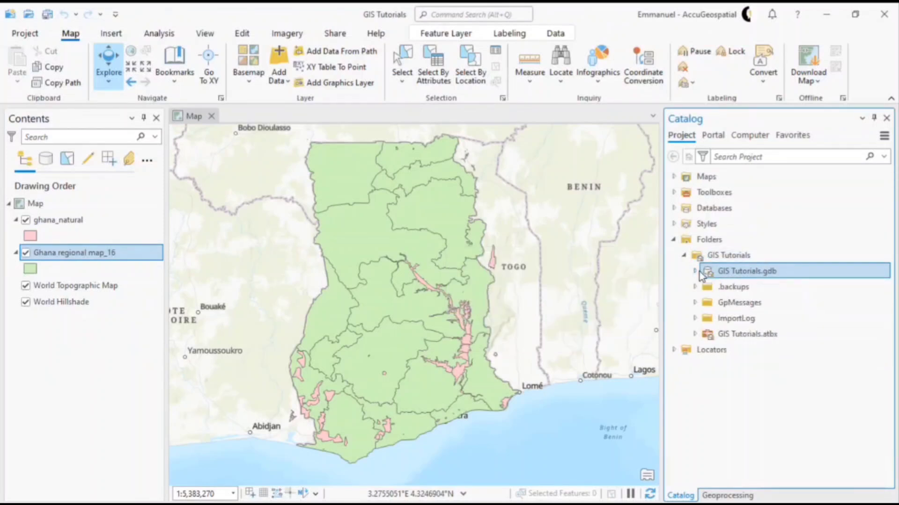
click(684, 255)
click(674, 239)
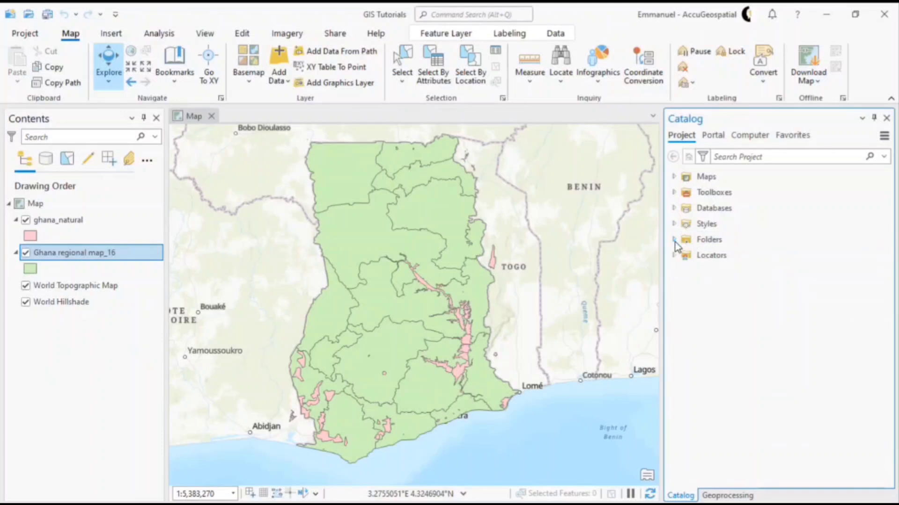
Add a folder connection to the Data folder at 2525 > PP to the project
click(712, 243)
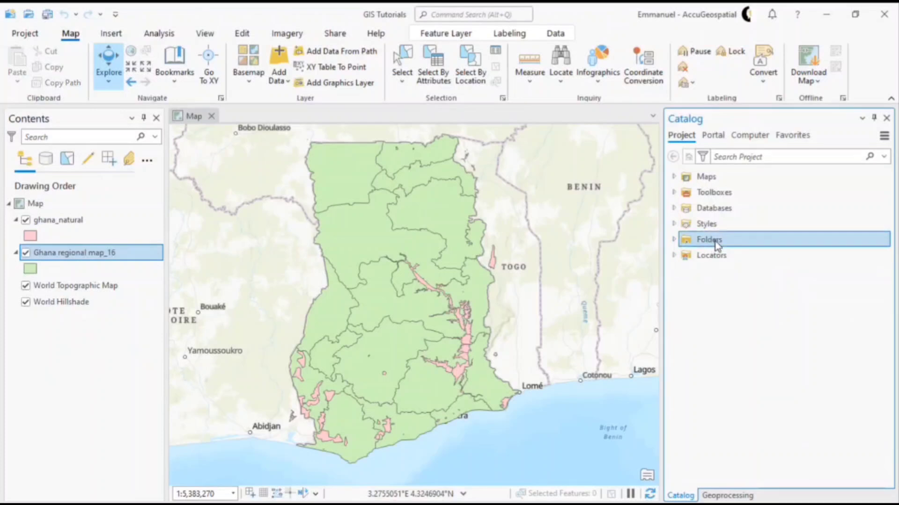
right_click(716, 246)
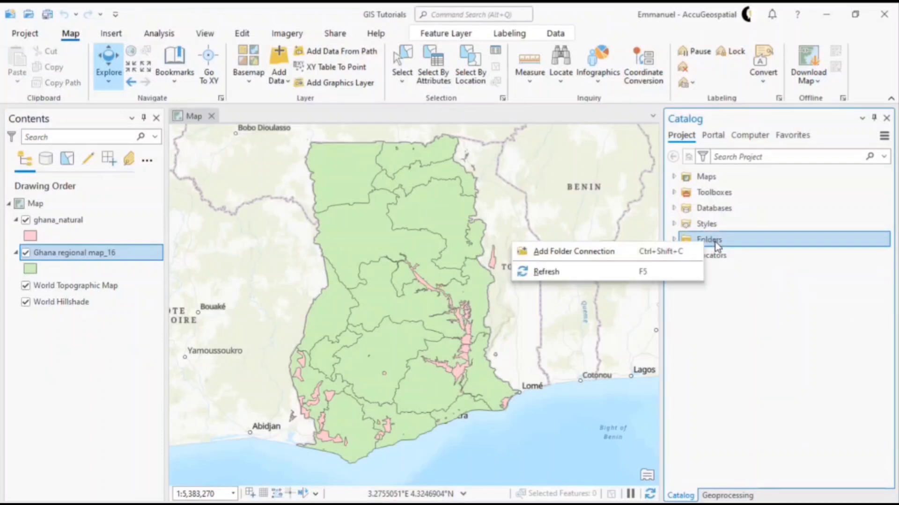
click(600, 254)
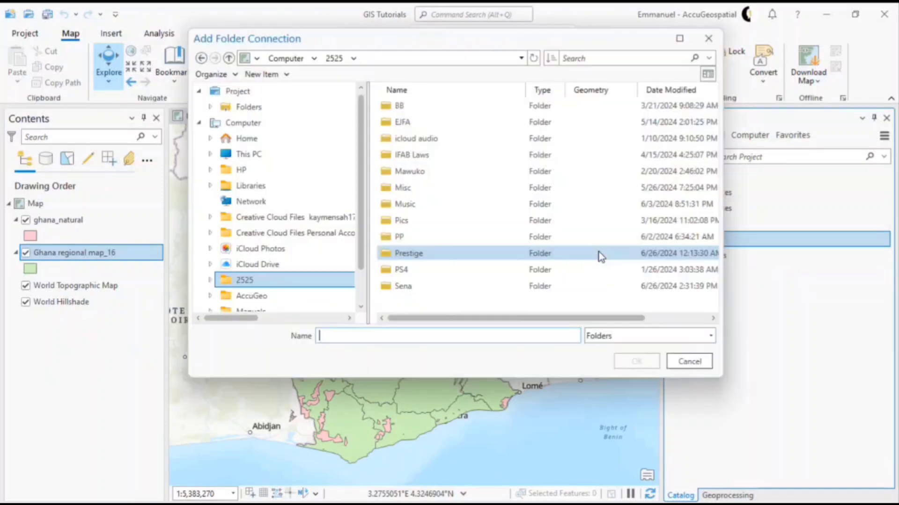
double_click(599, 253)
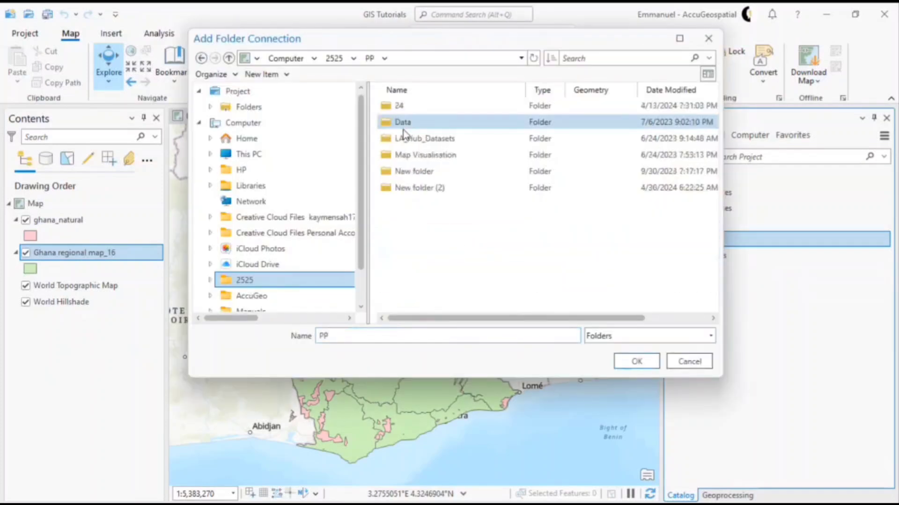
click(403, 122)
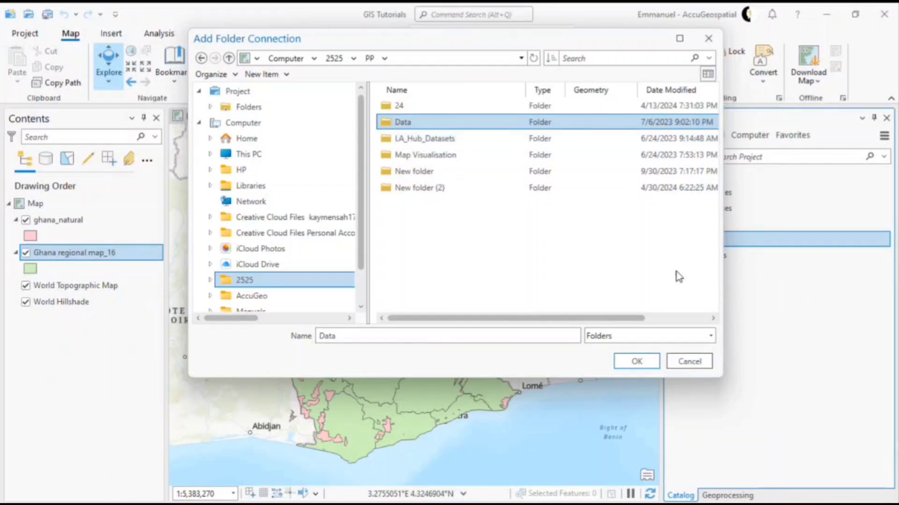
double_click(403, 123)
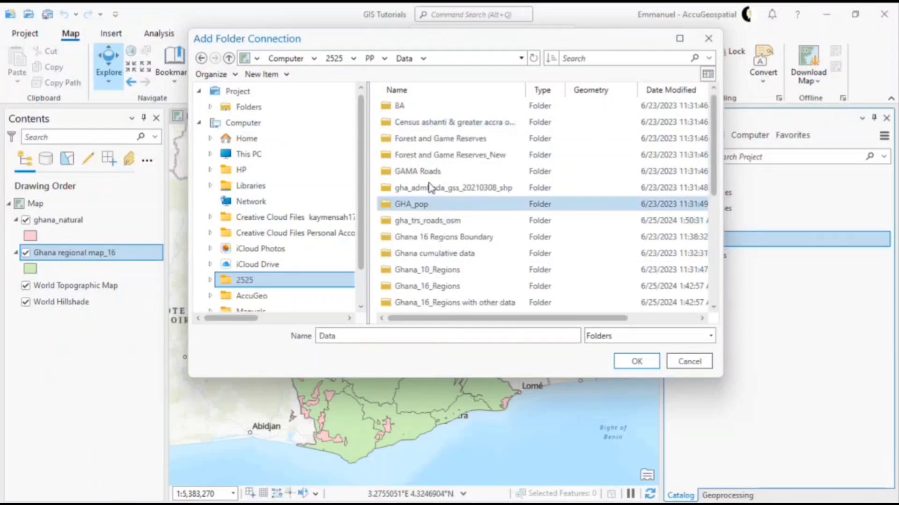
scroll(463, 198, down, 5)
scroll(470, 197, up, 5)
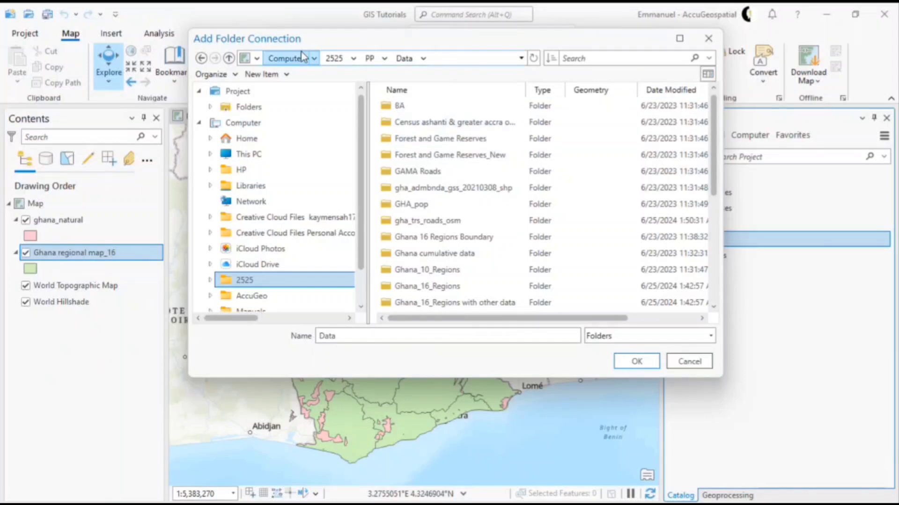
click(229, 58)
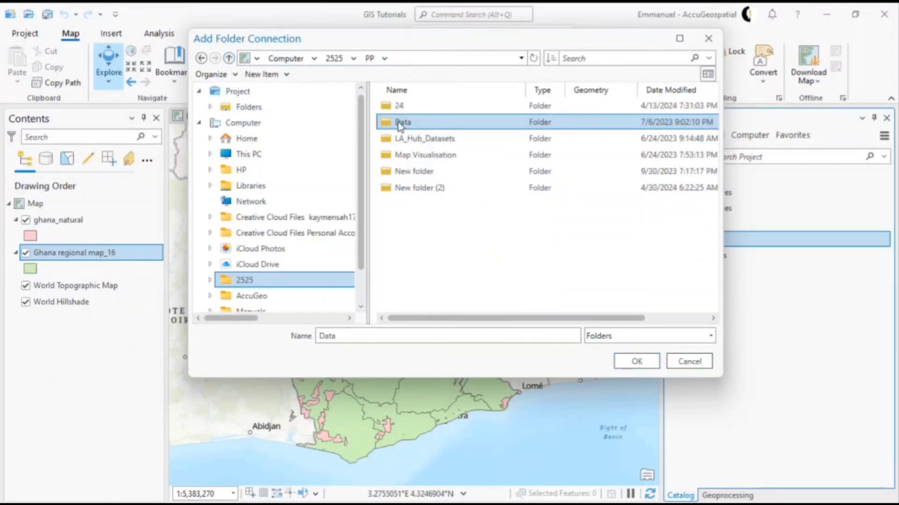
click(623, 357)
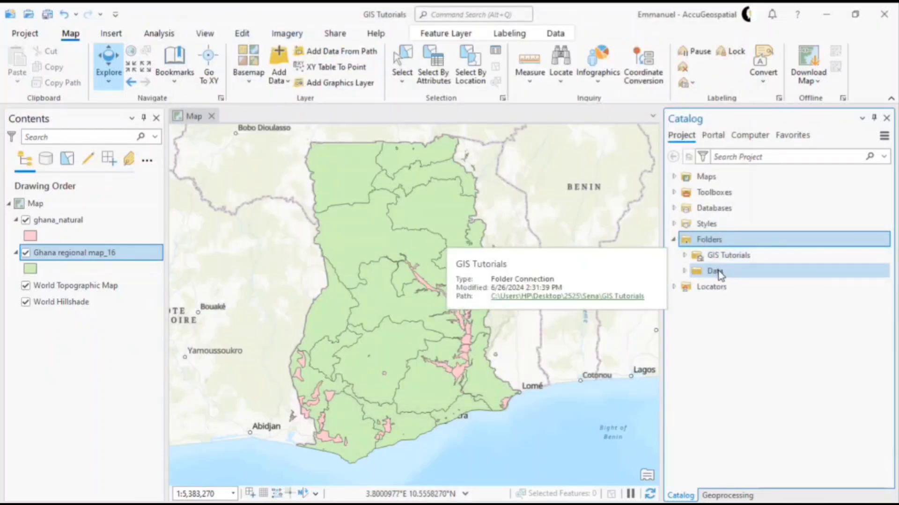
Expand the connected Data folder and look through its subfolders, including BA, Census ashanti & greater accra only, and Forest and Game Reserves
click(718, 271)
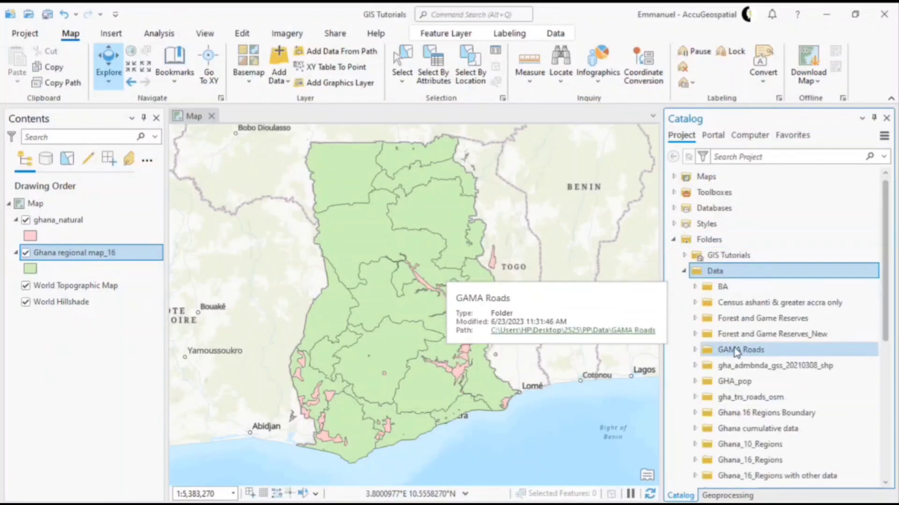
scroll(736, 352, down, 3)
scroll(740, 351, down, 3)
scroll(742, 323, up, 5)
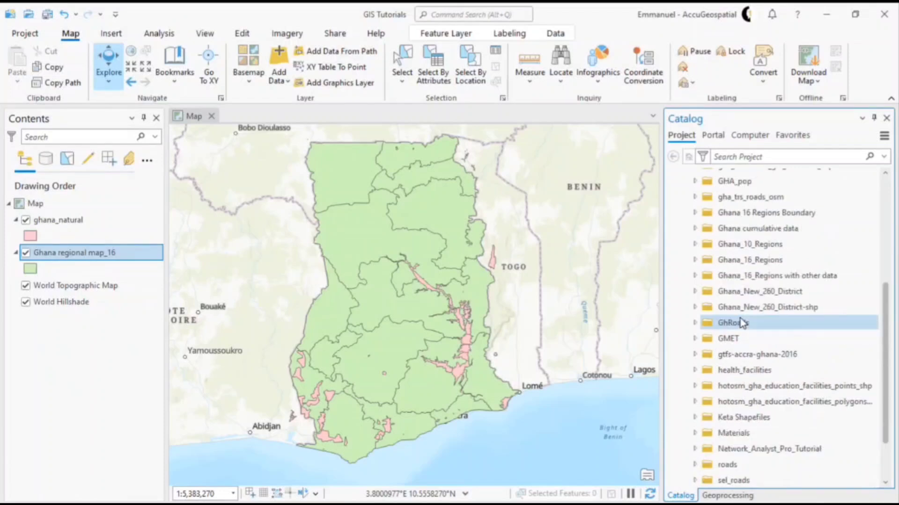
click(695, 214)
click(696, 213)
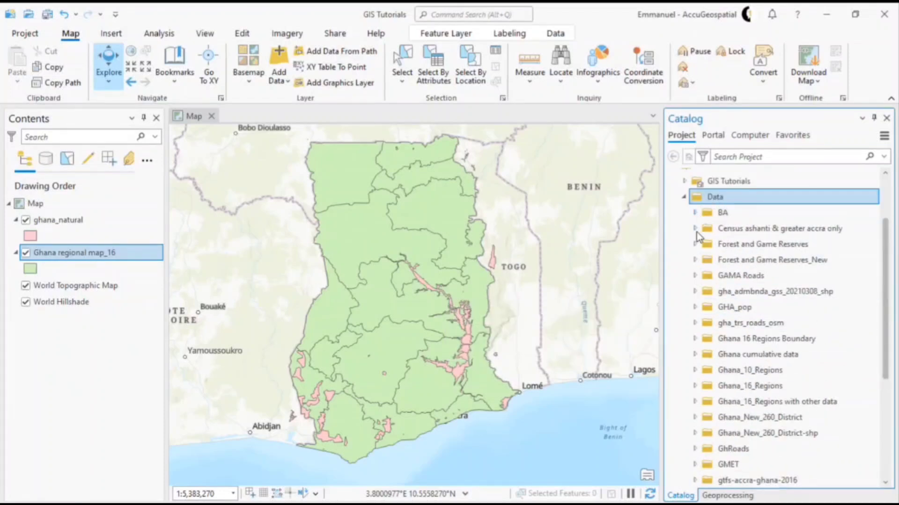
click(695, 229)
click(695, 229)
click(695, 244)
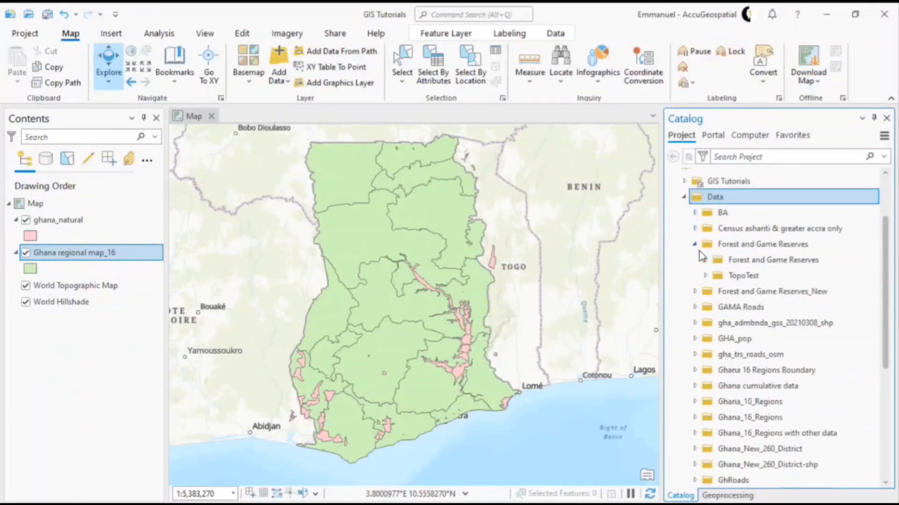
click(695, 245)
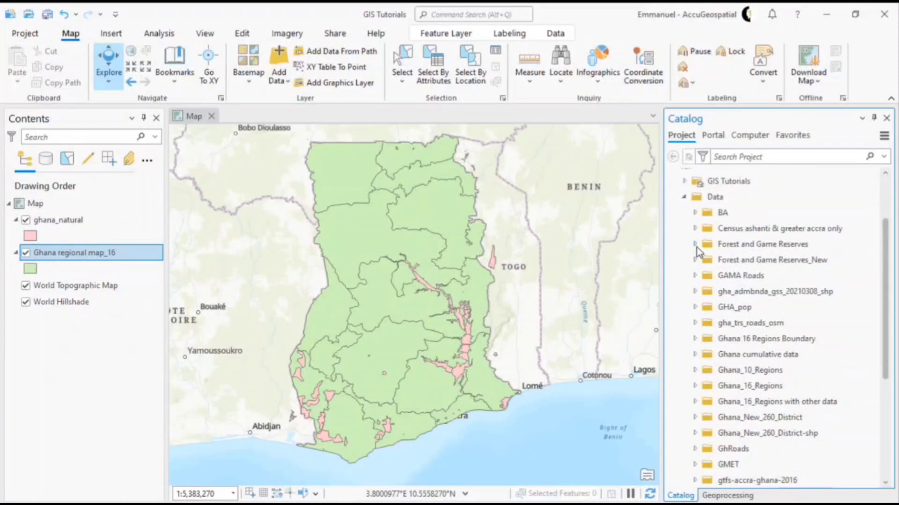
click(784, 291)
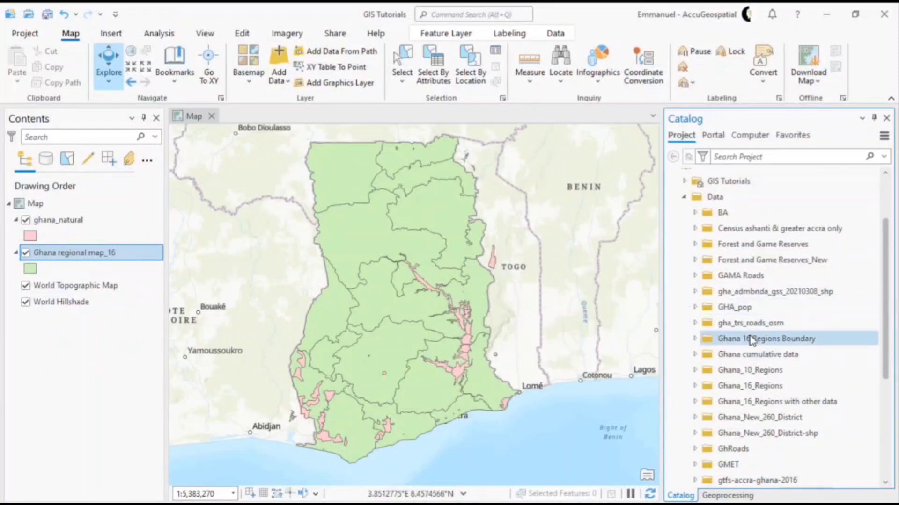
Add health_facilities.shp from the Data folder's health_facilities subfolder to the map
scroll(780, 335, down, 2)
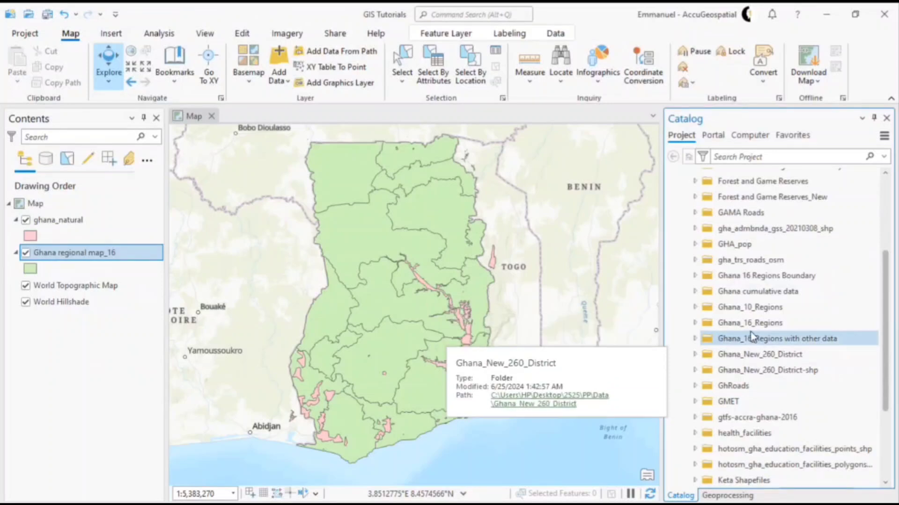
double_click(748, 433)
scroll(751, 403, down, 2)
click(758, 388)
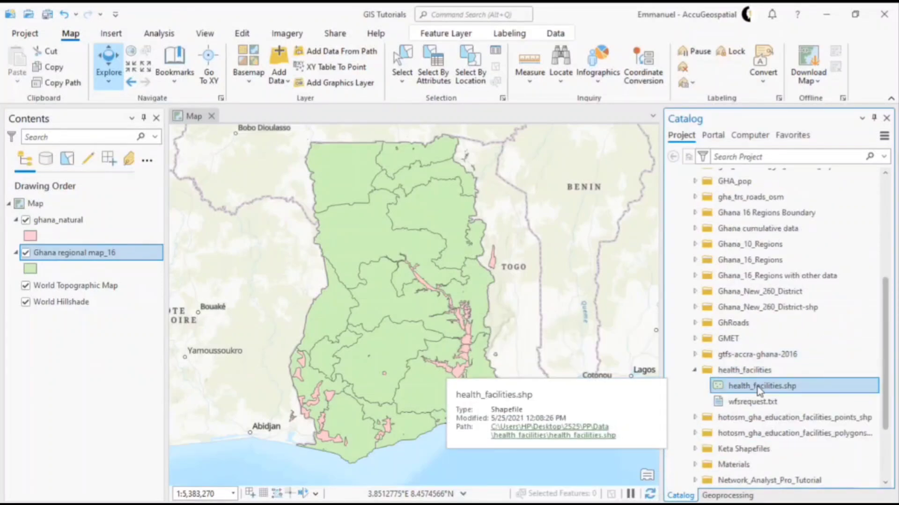
drag(759, 391, 450, 296)
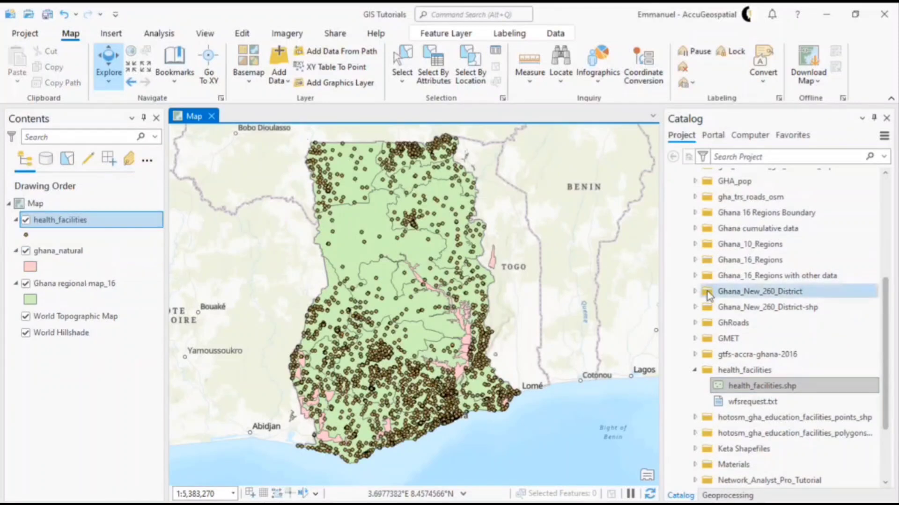
Collapse the health_facilities folder and add GHA_roads.shp from the roads folder to the current map
scroll(749, 281, down, 2)
click(695, 308)
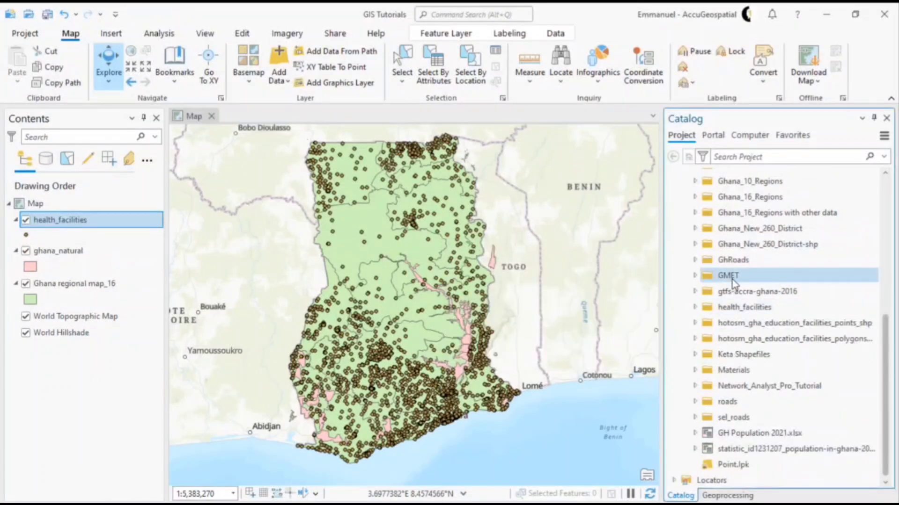
double_click(717, 404)
click(756, 403)
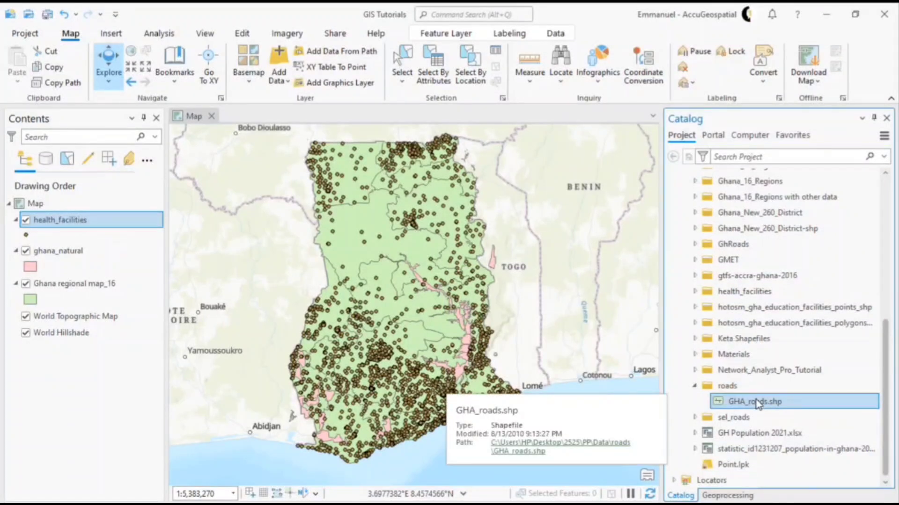
right_click(758, 404)
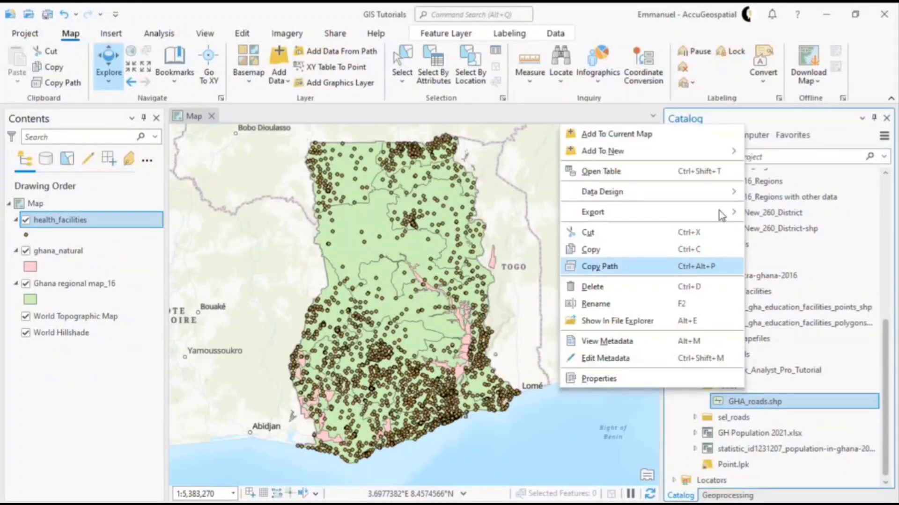
click(673, 138)
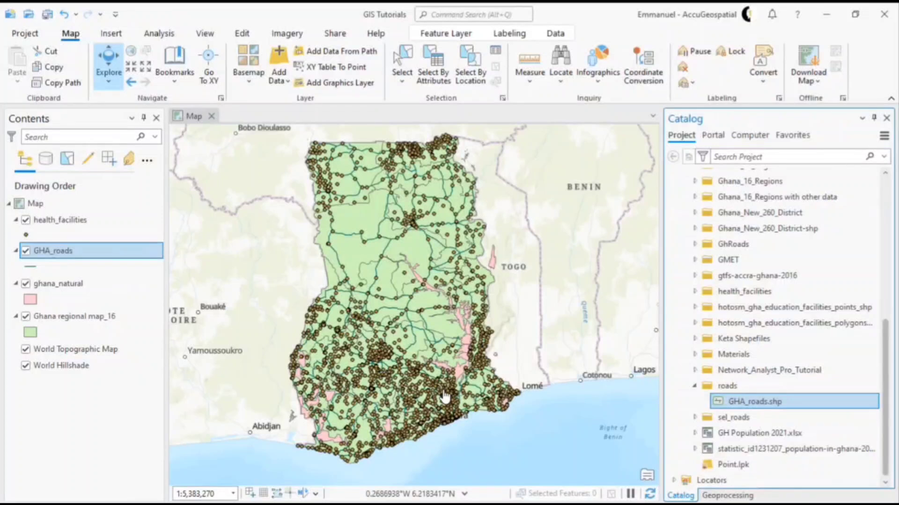
Turn off the World Topographic Map and World Hillshade basemap layers
click(26, 349)
click(26, 366)
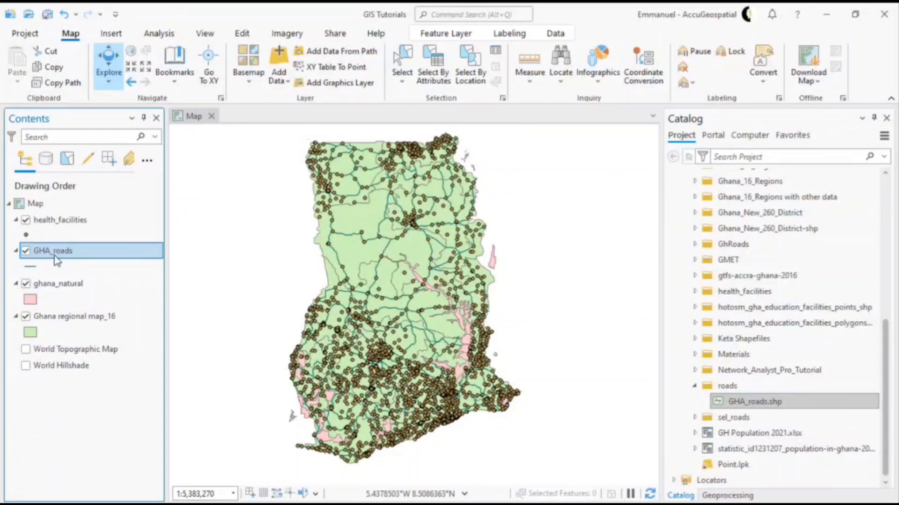
Open the health_facilities attribute table and look through its fields and first records
click(76, 225)
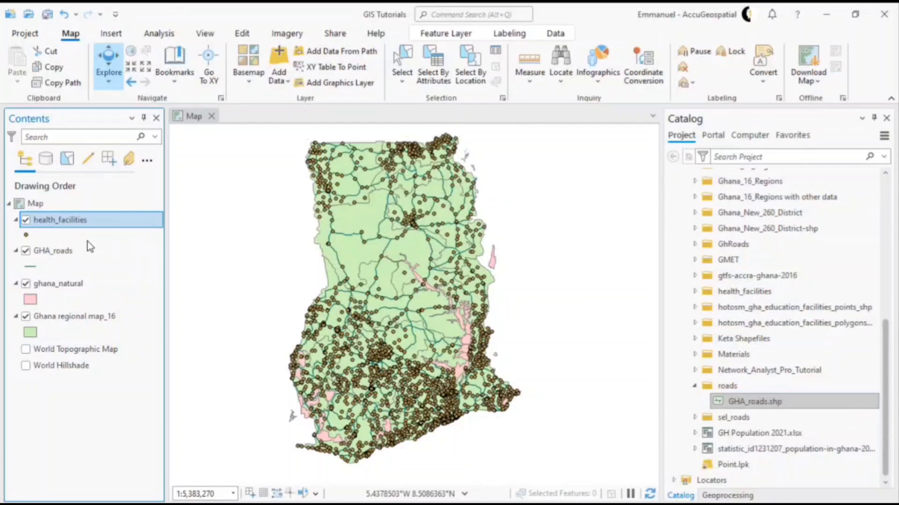
right_click(112, 227)
click(66, 364)
right_click(65, 222)
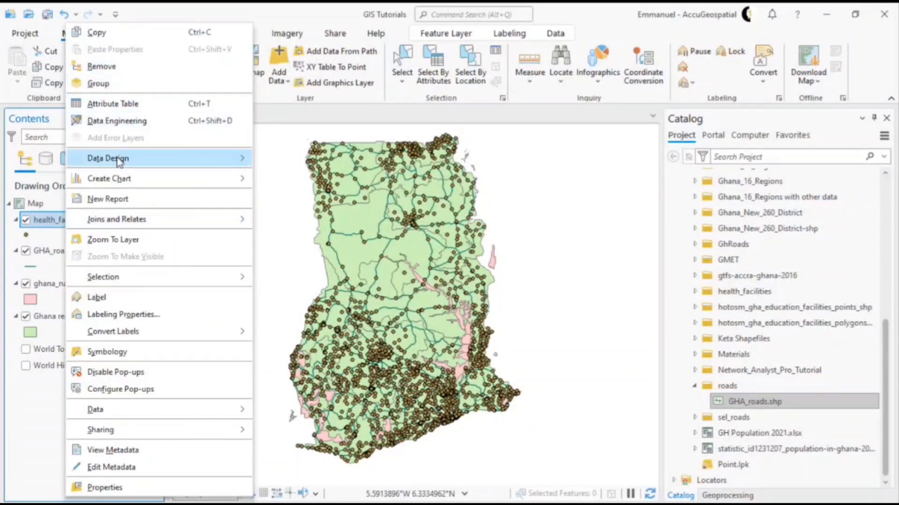
mouse_move(118, 163)
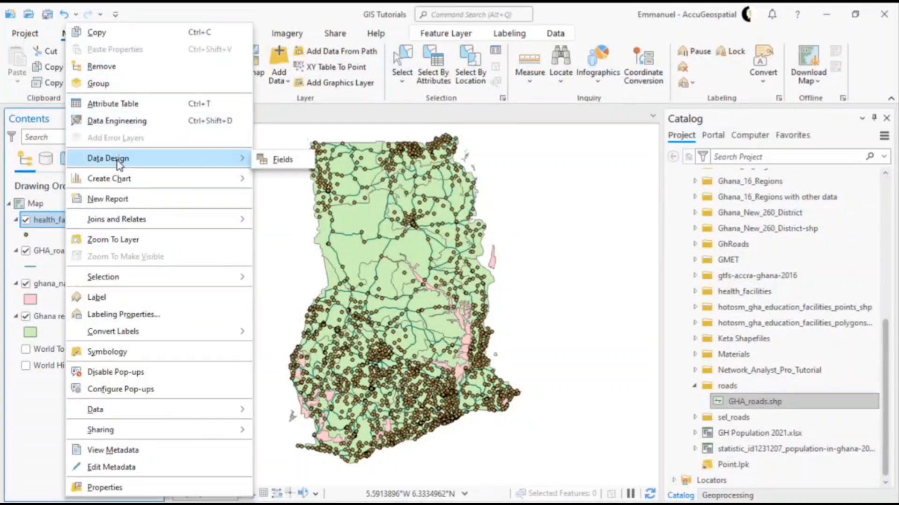
click(131, 105)
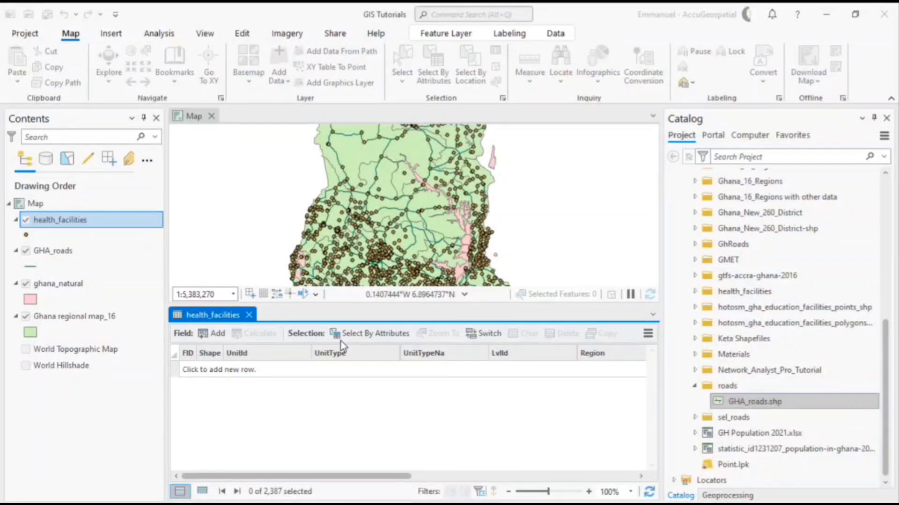
drag(361, 476, 591, 485)
scroll(535, 434, down, 8)
scroll(535, 434, down, 20)
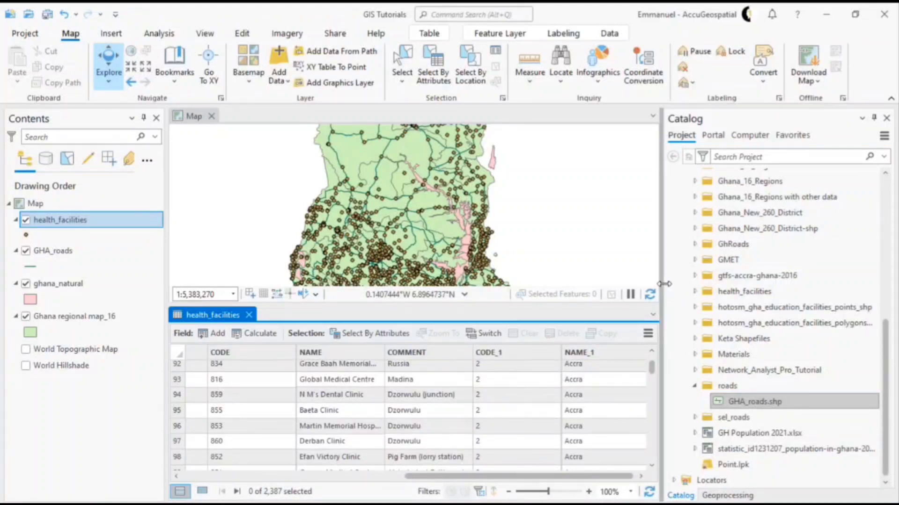
Narrow the Catalog and Contents panes to give the map and attribute table more width
drag(665, 284, 721, 275)
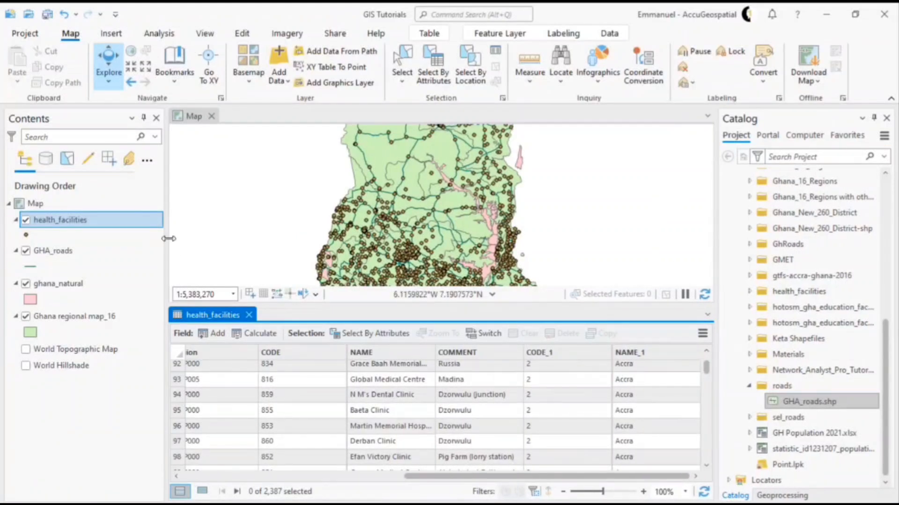
drag(166, 252, 144, 262)
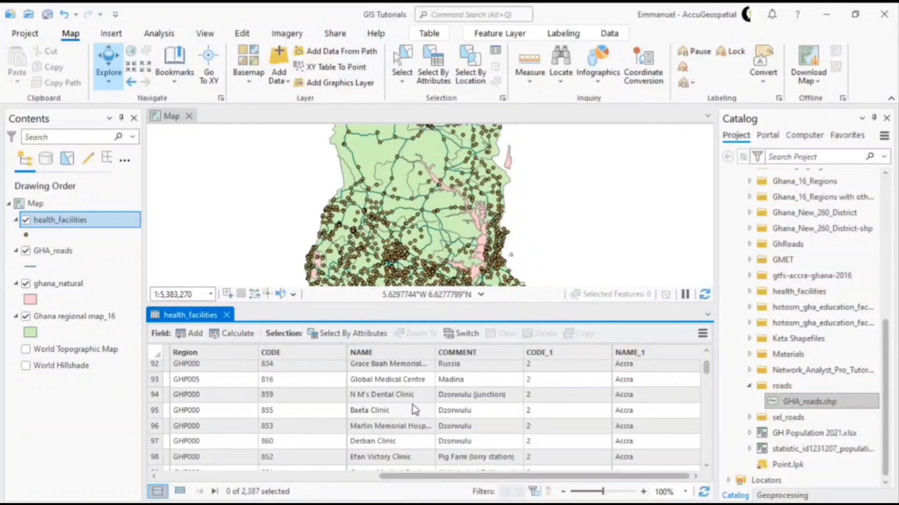
Examine the health facility records across all fields, including NAME, COMMENT and NAME_1, and close the table
scroll(412, 410, down, 9)
scroll(425, 414, down, 20)
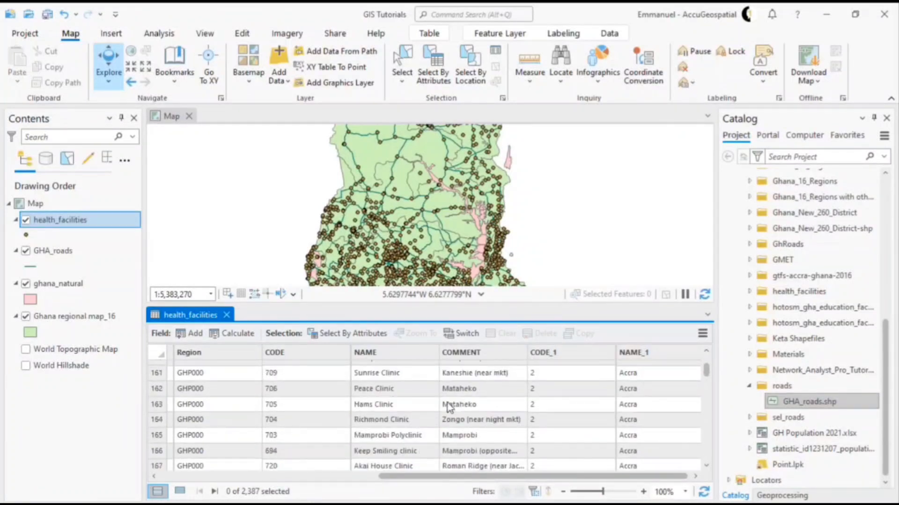
scroll(495, 413, down, 20)
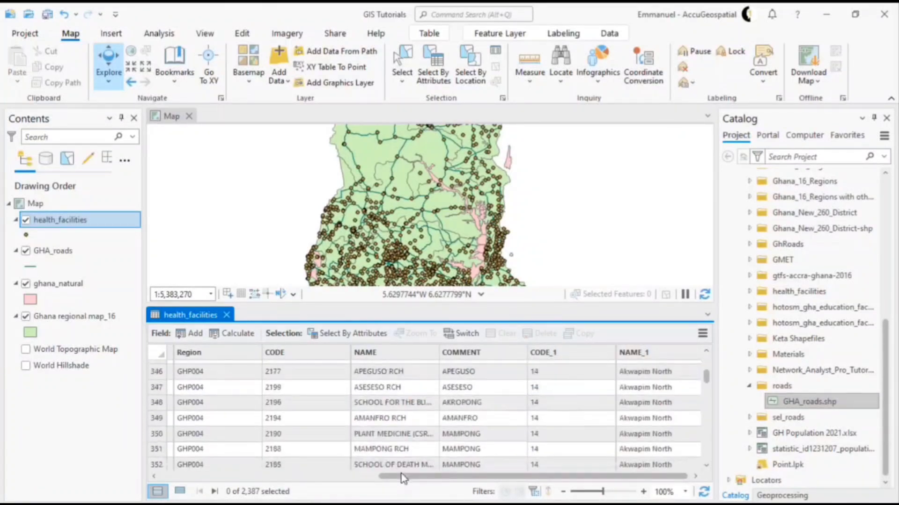
drag(387, 482, 113, 482)
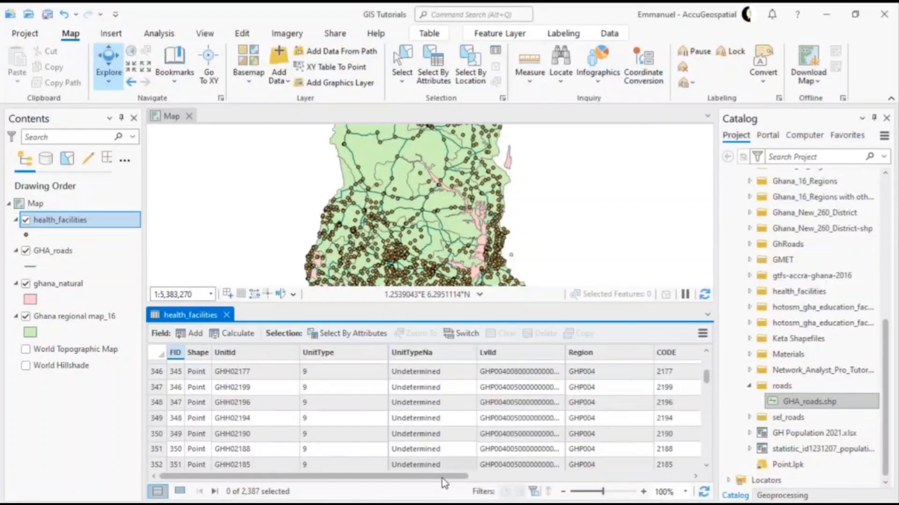
drag(444, 477, 681, 476)
scroll(588, 436, up, 20)
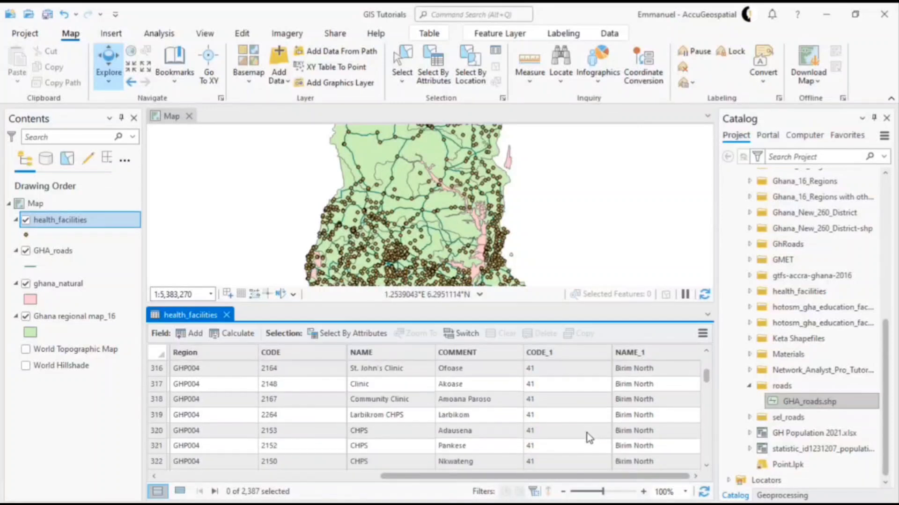
drag(707, 374, 706, 362)
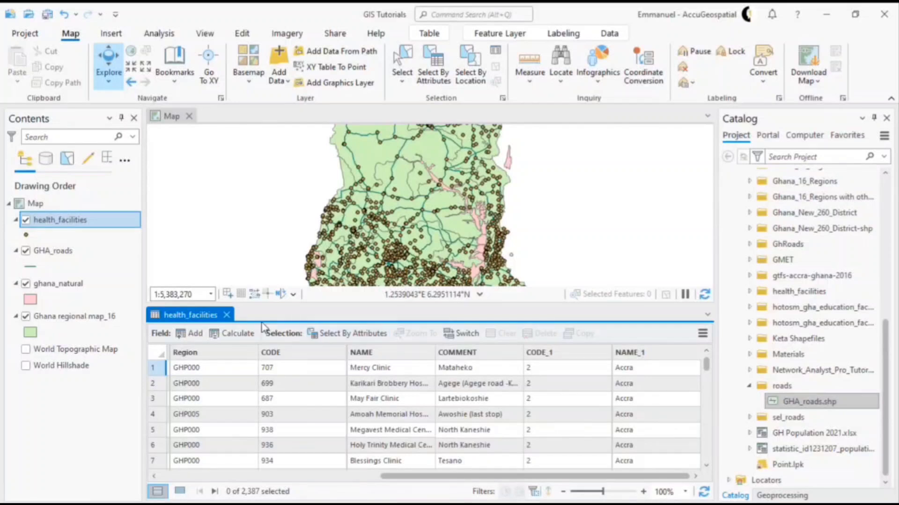
click(226, 315)
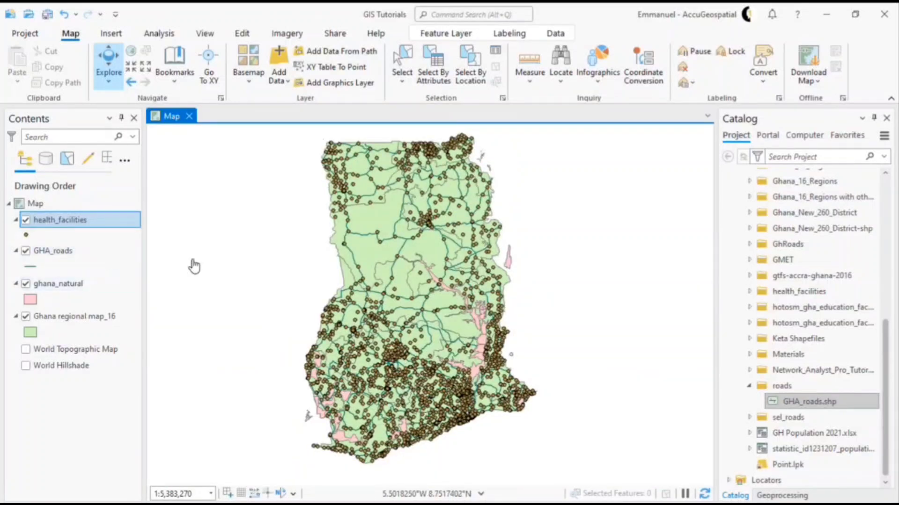
Open the Ghana regional map_16 attribute table and bring its RGN_NM2012 through Y fields into view
click(85, 317)
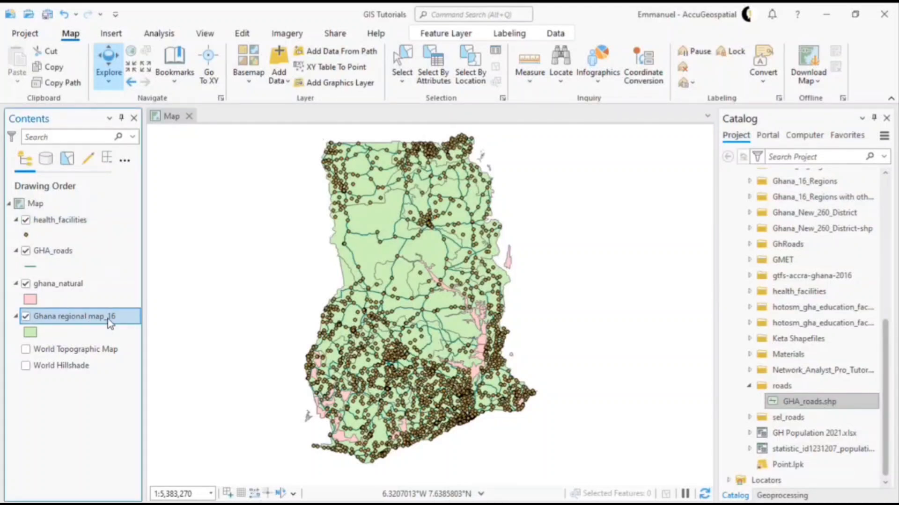
right_click(108, 319)
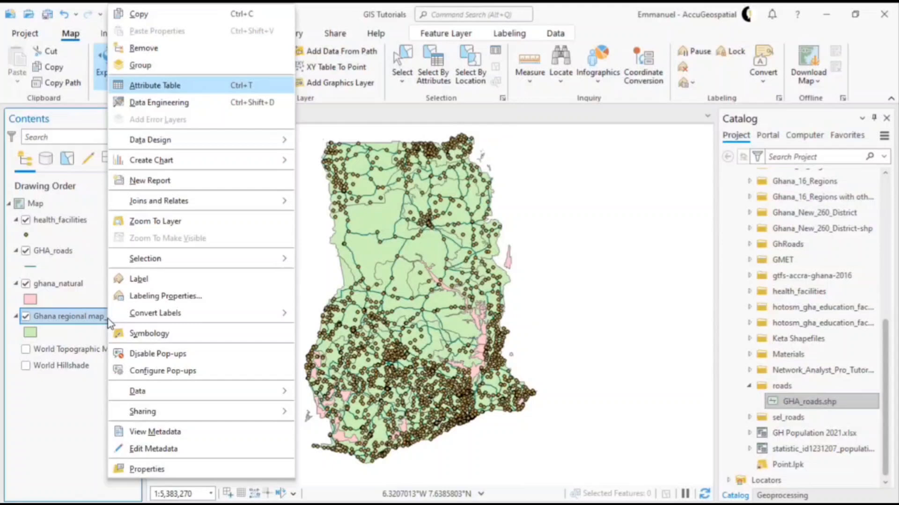
click(180, 80)
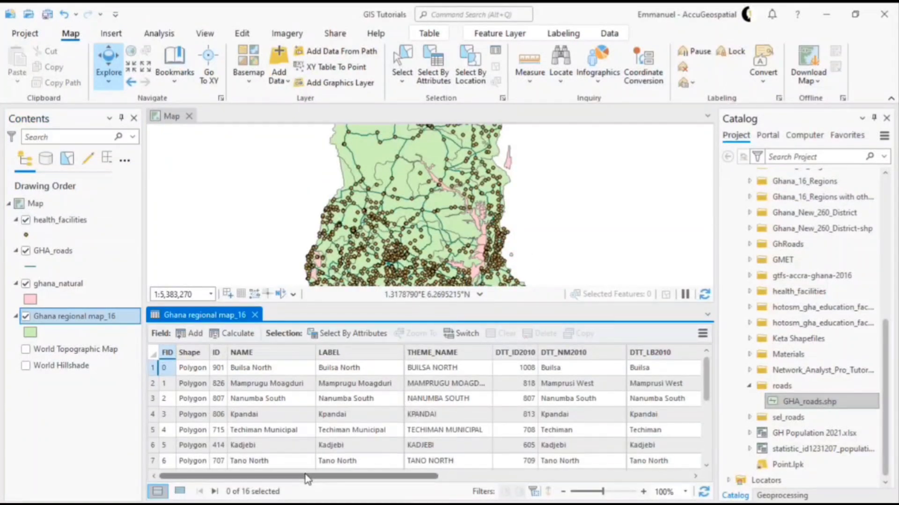
drag(304, 476, 586, 498)
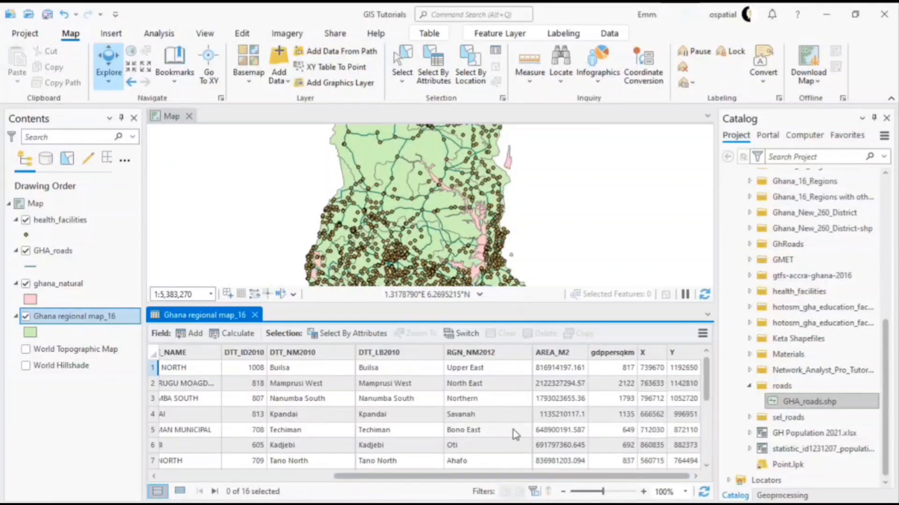
Review the region names in the RGN_NM2012 field across all records of Ghana regional map_16
scroll(512, 437, down, 3)
scroll(507, 431, up, 4)
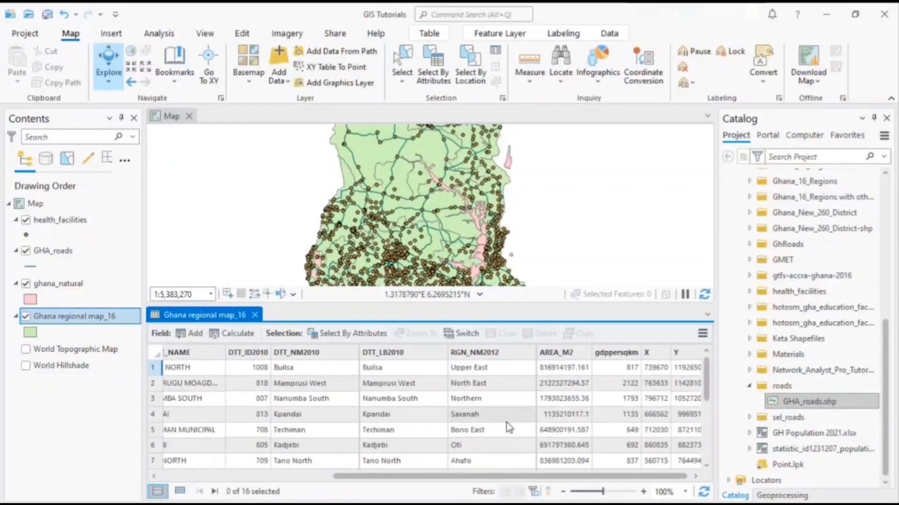
scroll(506, 420, down, 4)
scroll(523, 420, up, 4)
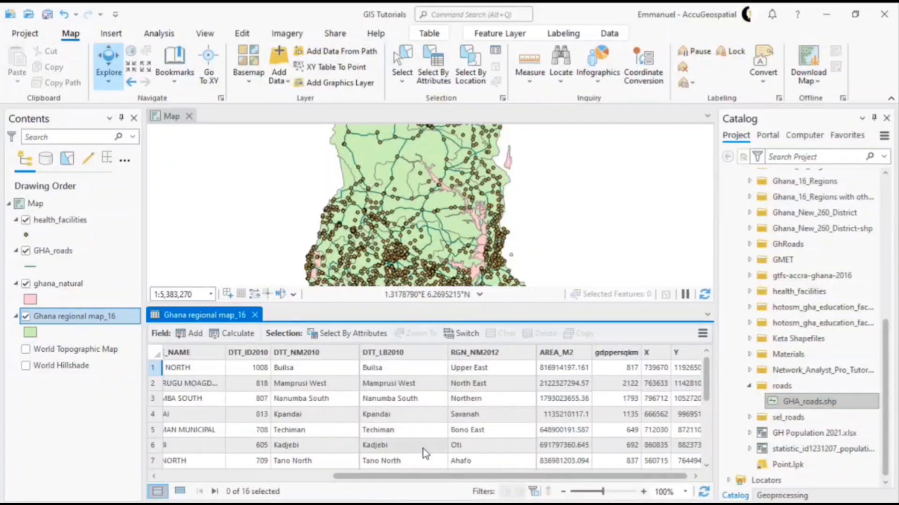
drag(403, 477, 511, 487)
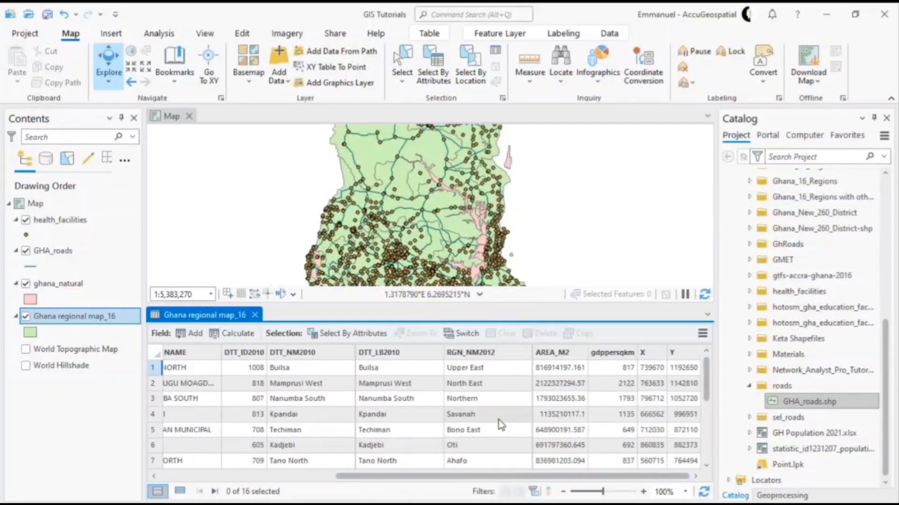
scroll(499, 420, down, 3)
scroll(503, 423, up, 3)
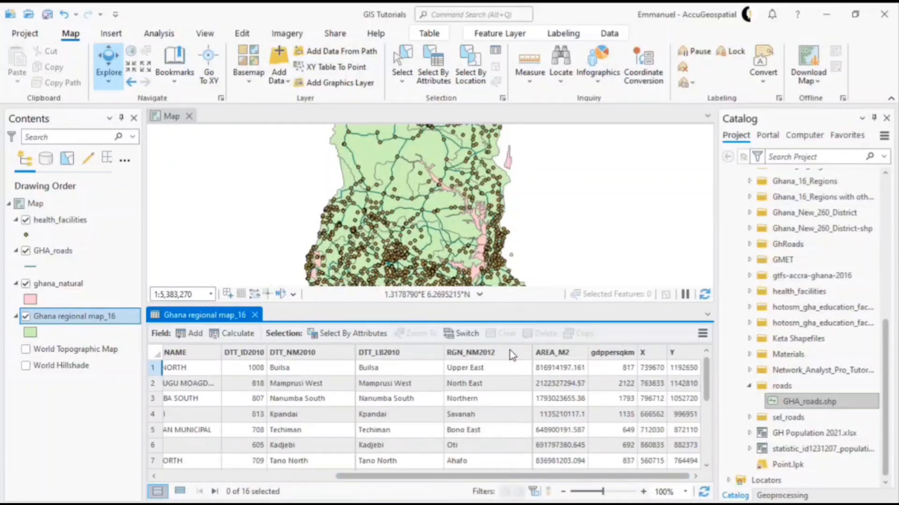
mouse_move(512, 356)
scroll(490, 382, down, 3)
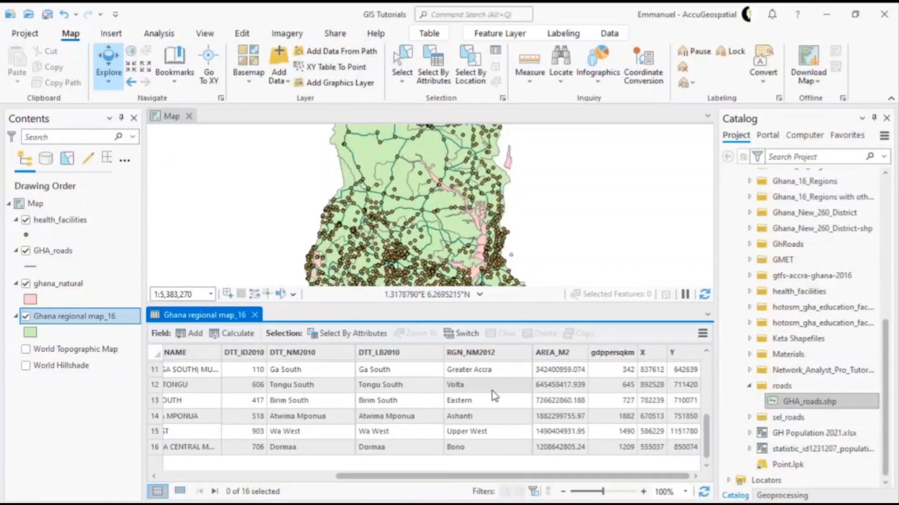
scroll(492, 390, up, 3)
scroll(493, 384, down, 3)
scroll(495, 375, up, 3)
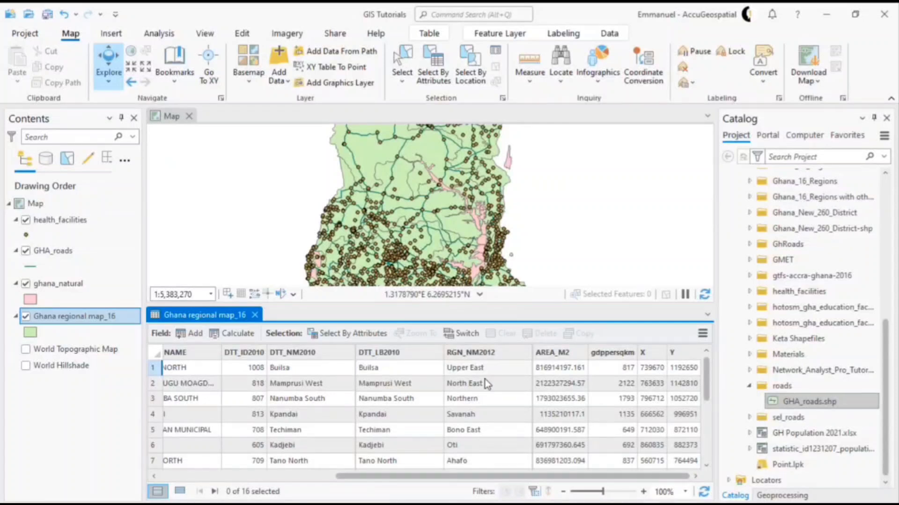
scroll(487, 402, down, 2)
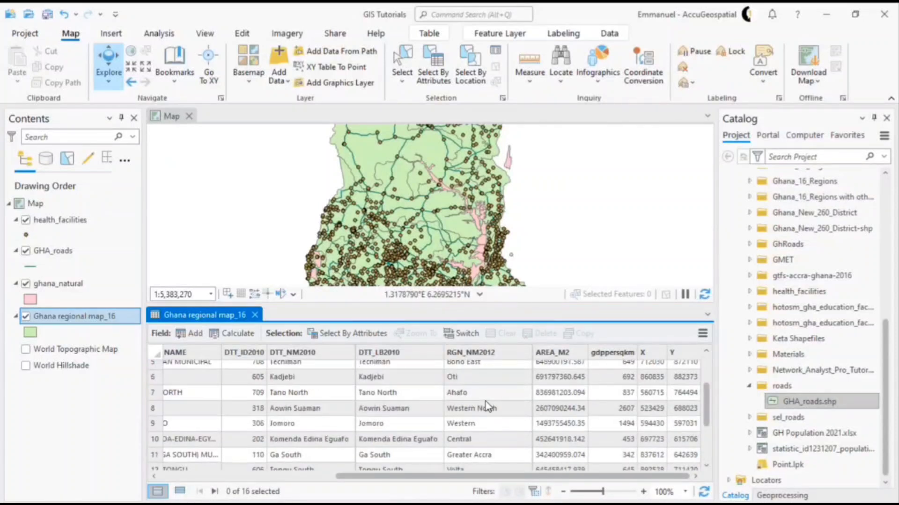
scroll(485, 402, down, 3)
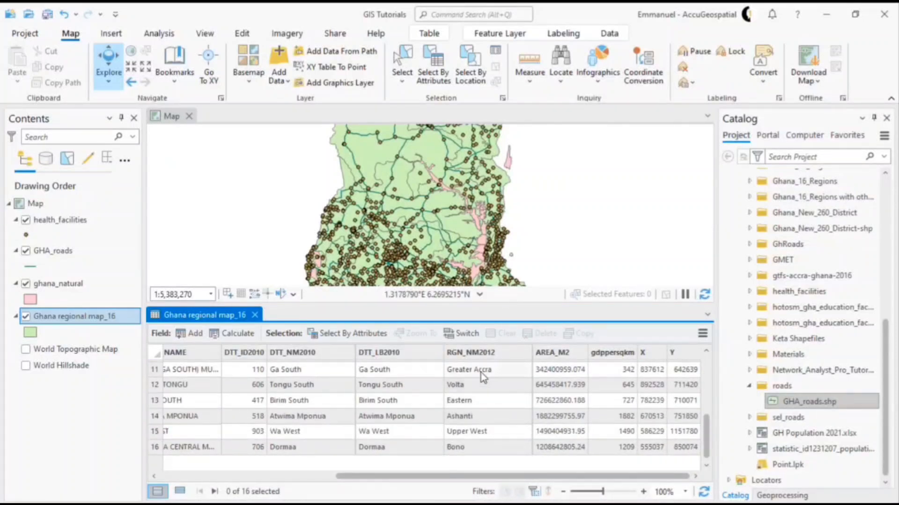
Select the Greater Accra record in the Ghana regional map_16 attribute table
click(481, 377)
click(156, 375)
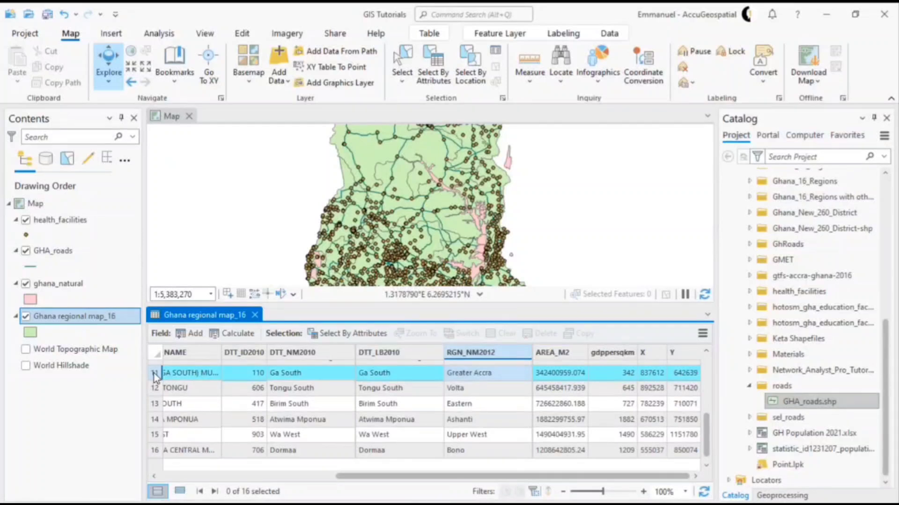
click(496, 404)
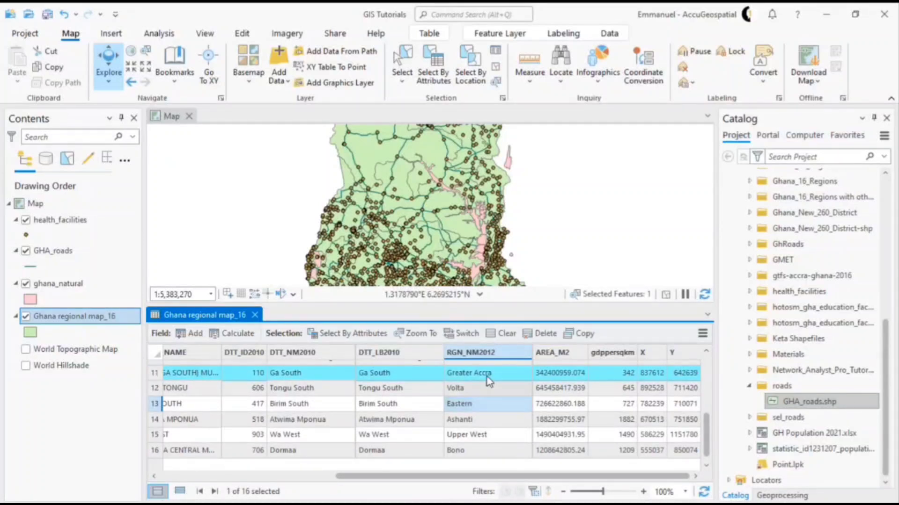
Locate the Greater Accra region on the map from its selected record in the Ghana regional map_16 table
click(156, 376)
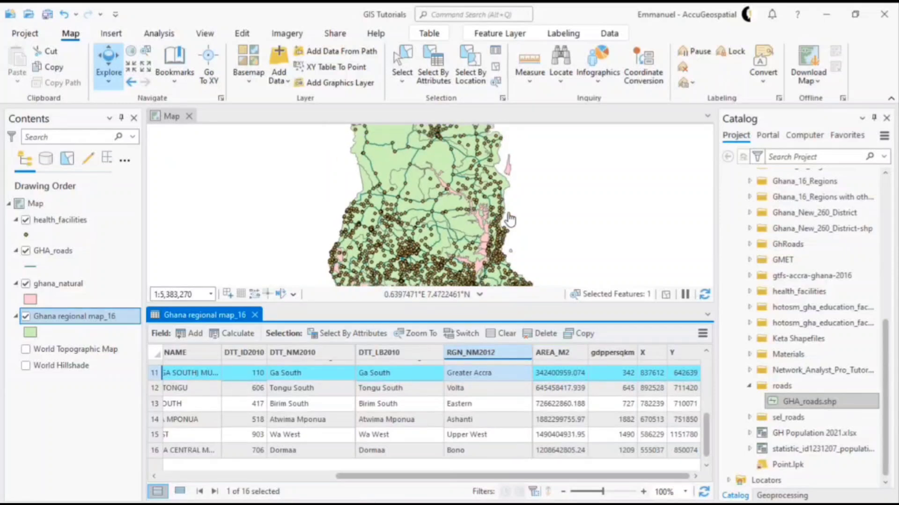
scroll(506, 239, down, 2)
scroll(507, 241, up, 2)
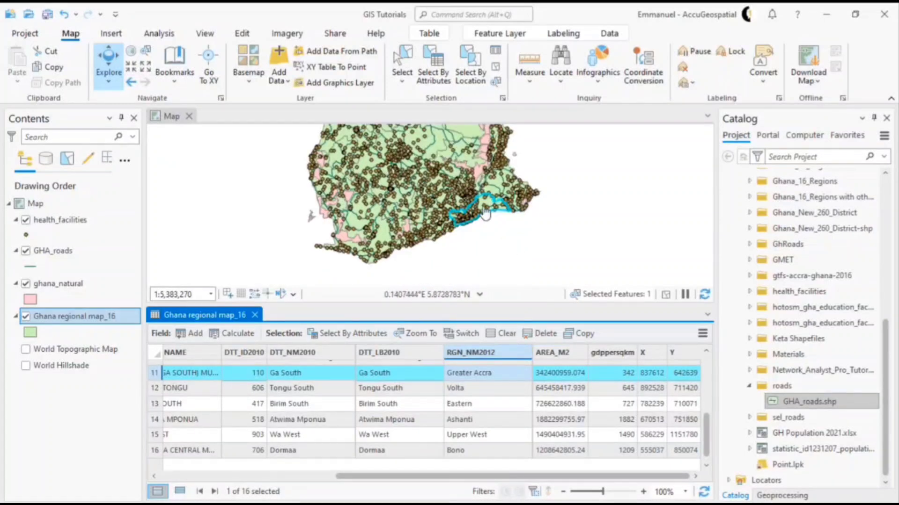
scroll(485, 214, up, 2)
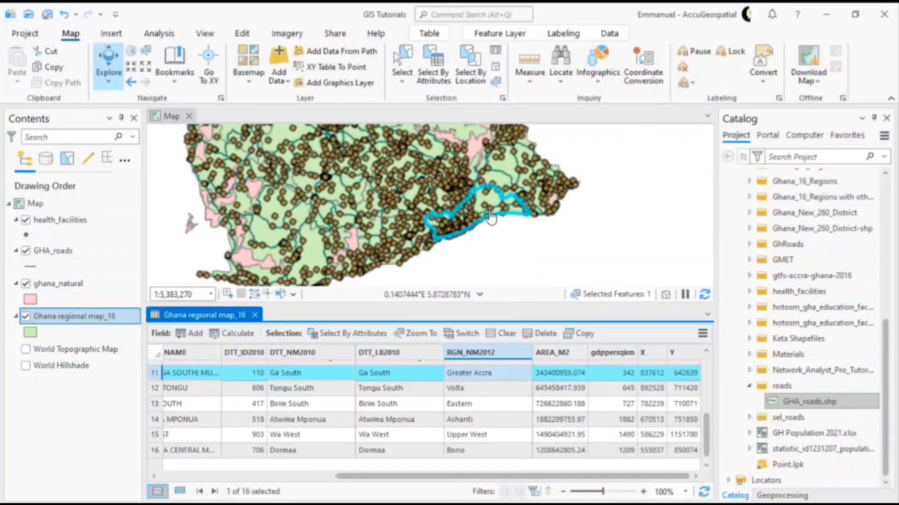
scroll(486, 234, down, 2)
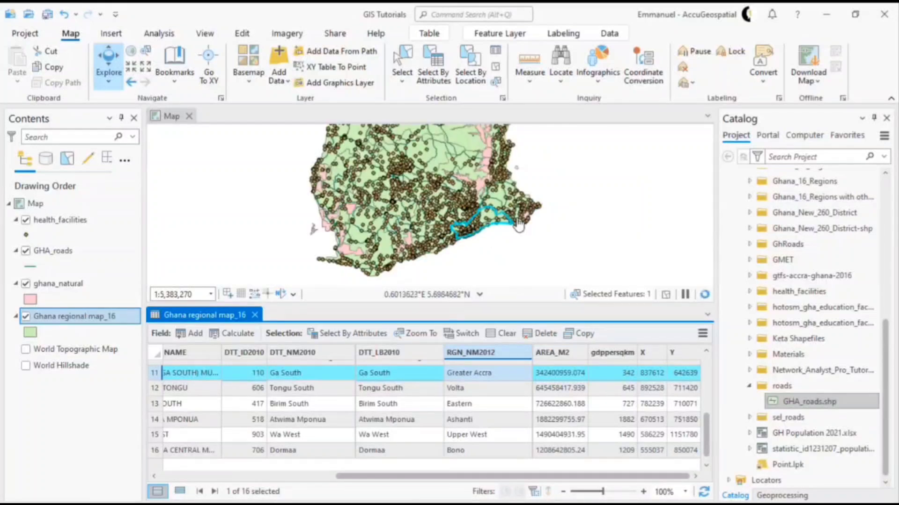
scroll(519, 224, down, 2)
Hide the health_facilities, GHA_roads and ghana_natural layers and enlarge the map view above the attribute table
click(26, 220)
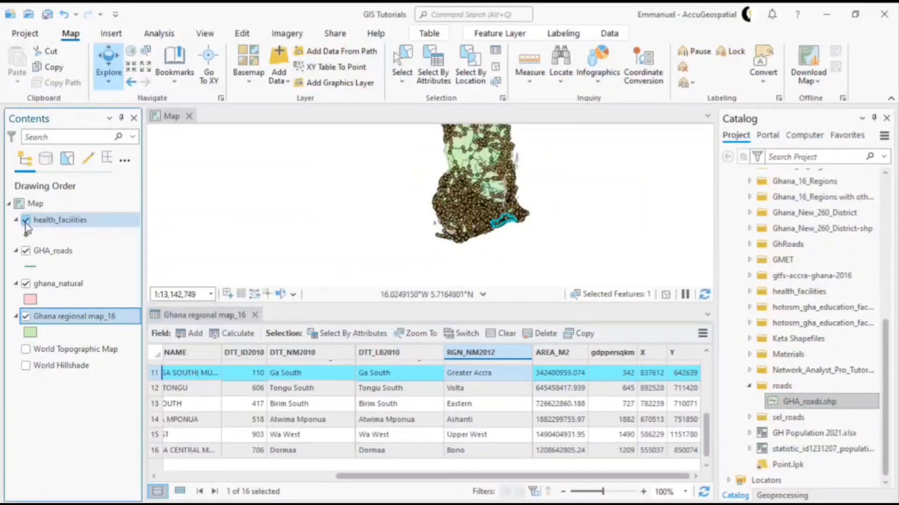
click(26, 251)
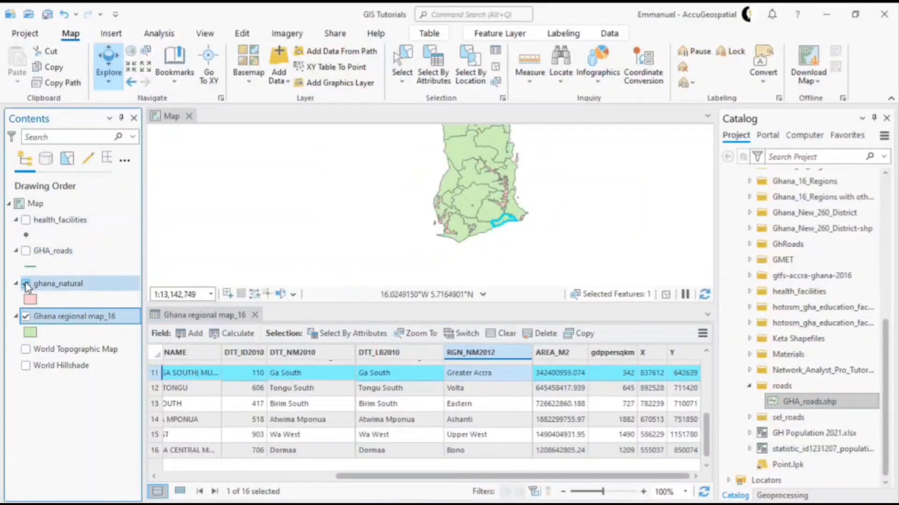
click(26, 283)
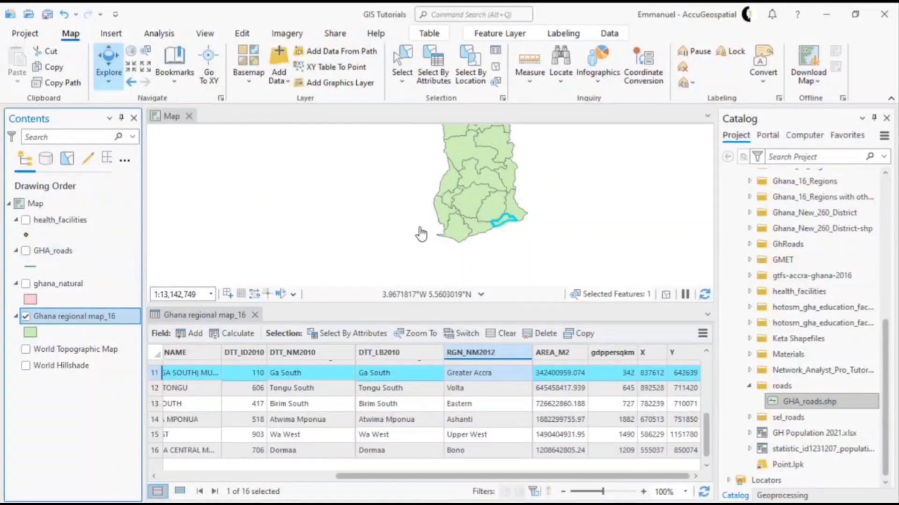
drag(453, 304, 451, 337)
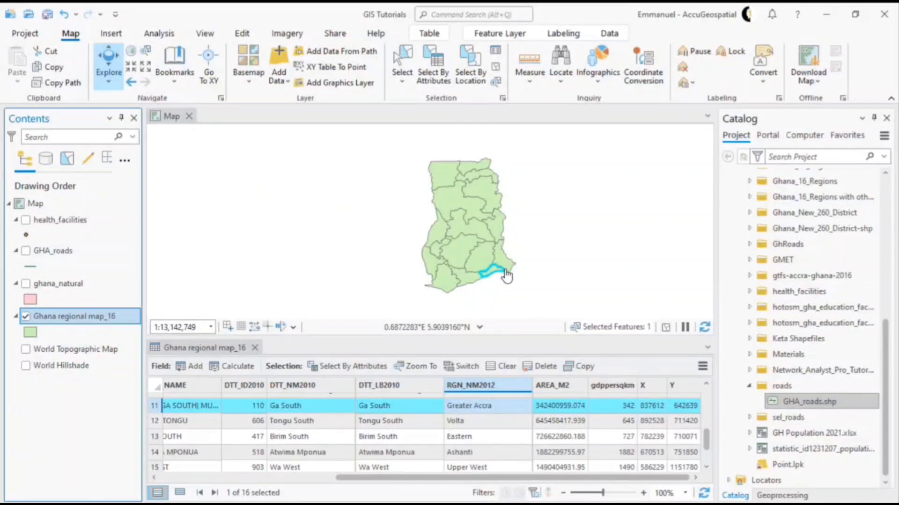
Clear the selection on the map and reselect the Greater Accra record in the attribute table
scroll(500, 281, up, 1)
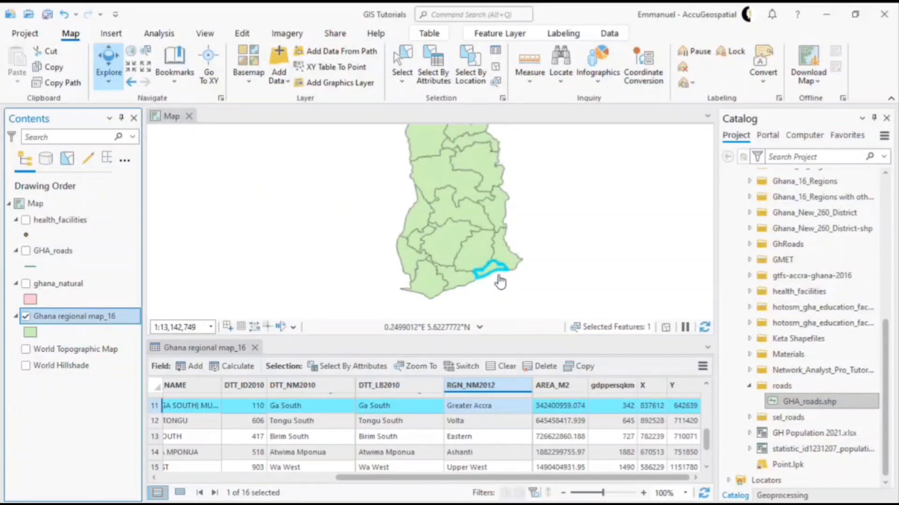
scroll(500, 280, up, 5)
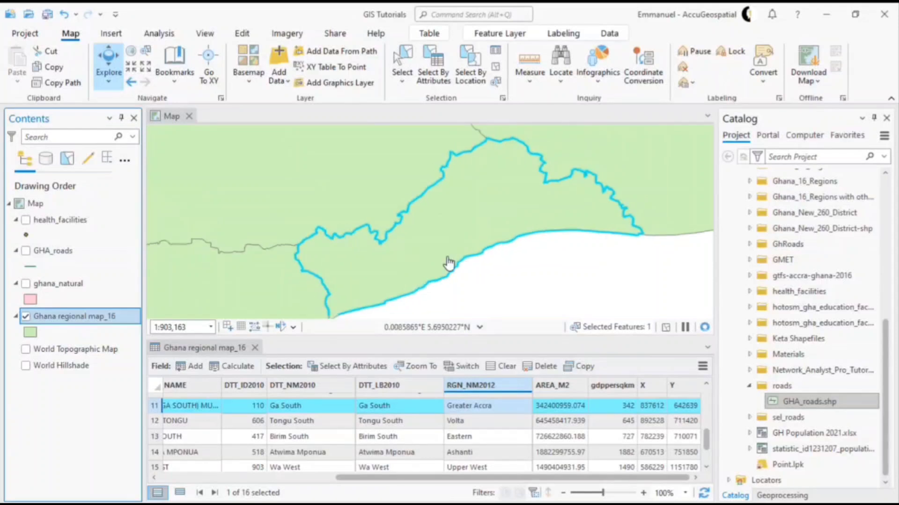
scroll(448, 263, down, 2)
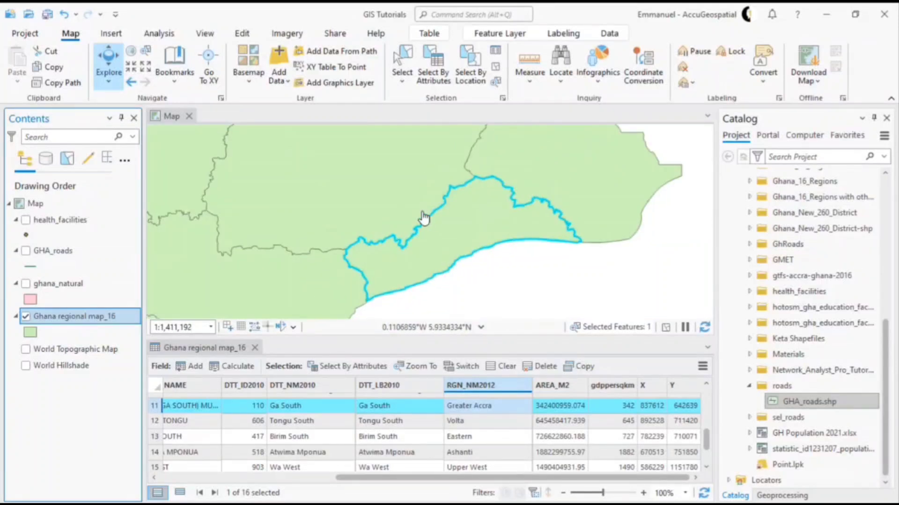
drag(423, 218, 403, 192)
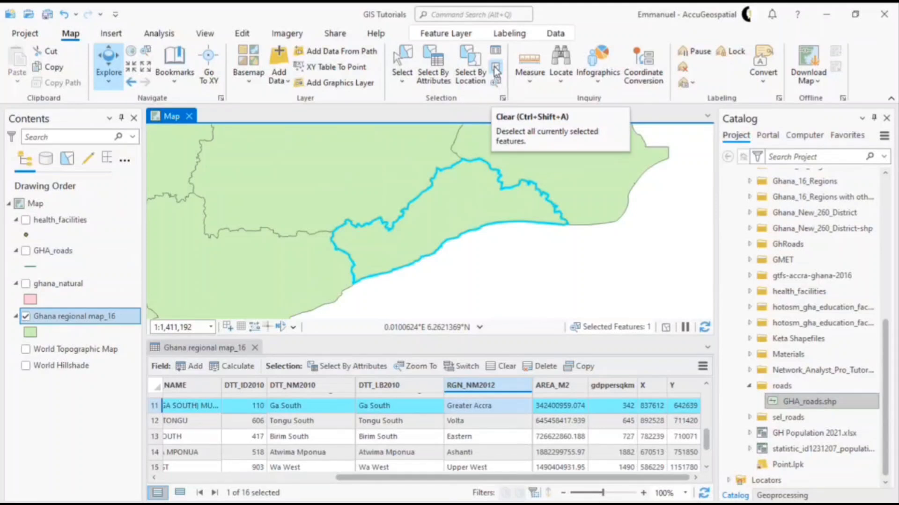
click(495, 71)
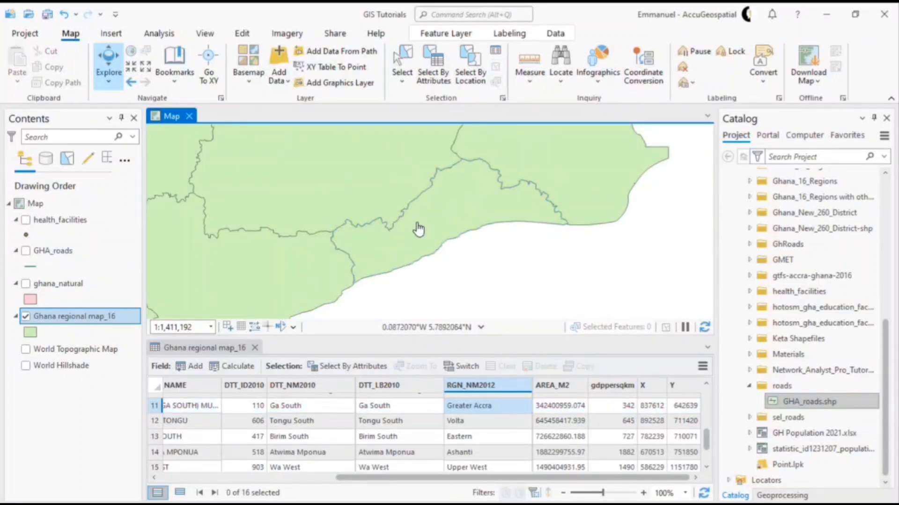
click(158, 410)
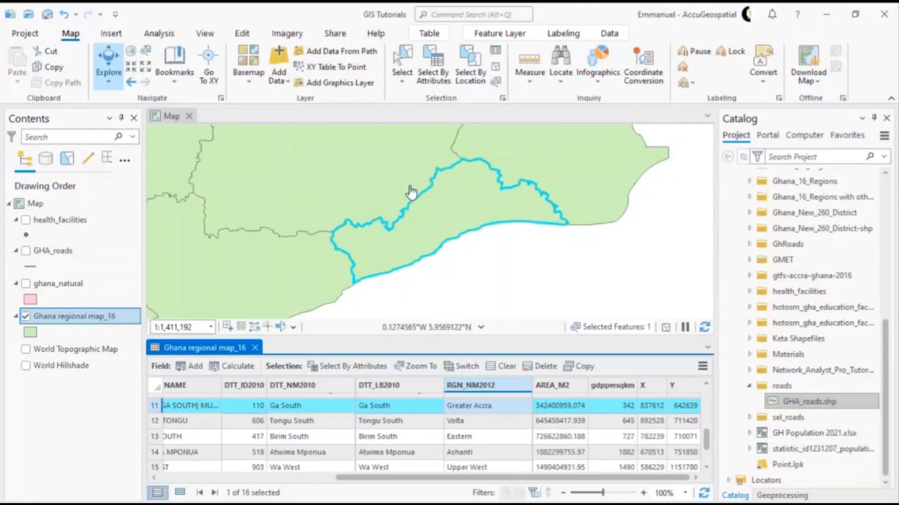
Start a Select By Attributes query on Ghana regional map_16 with the clause RGN_NM2012 is equal to, and widen the dialog
click(434, 75)
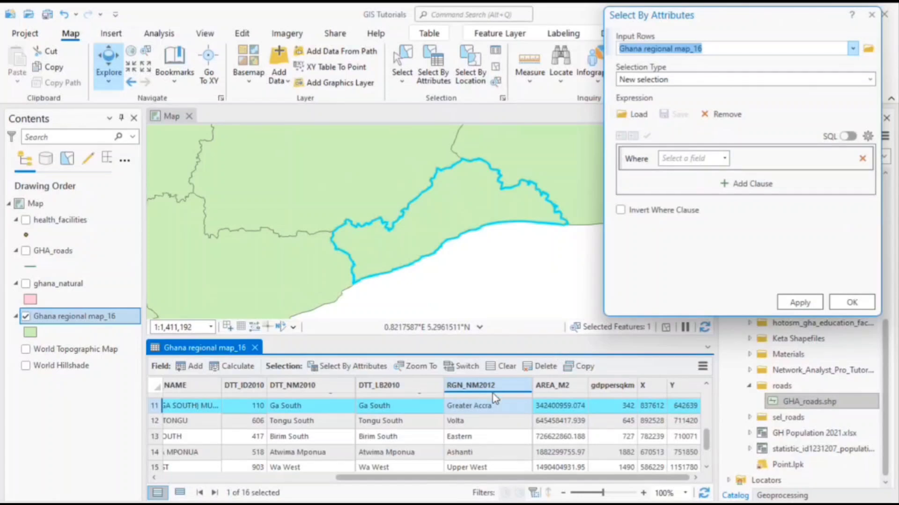
click(729, 172)
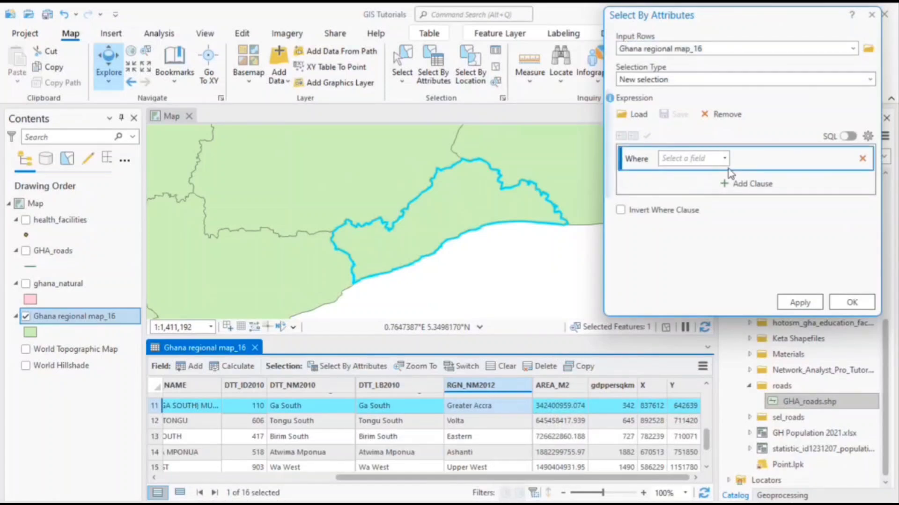
click(724, 159)
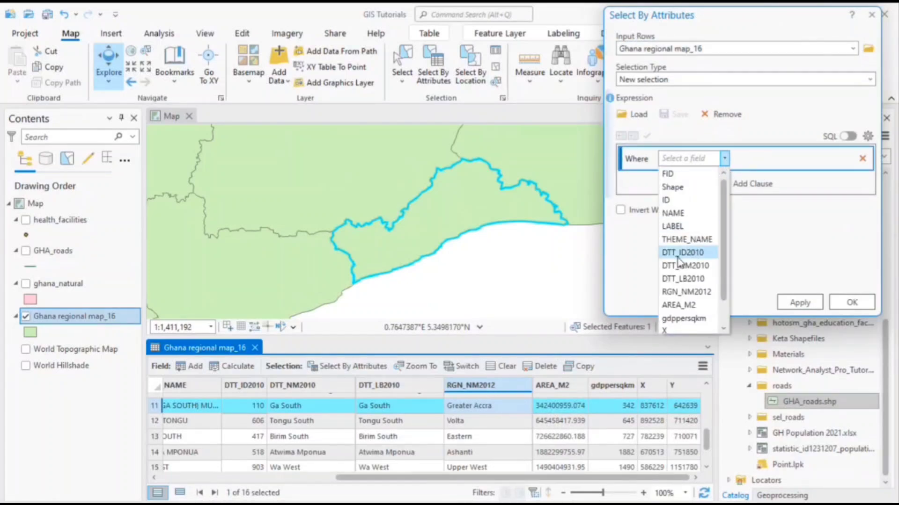
click(689, 293)
click(773, 159)
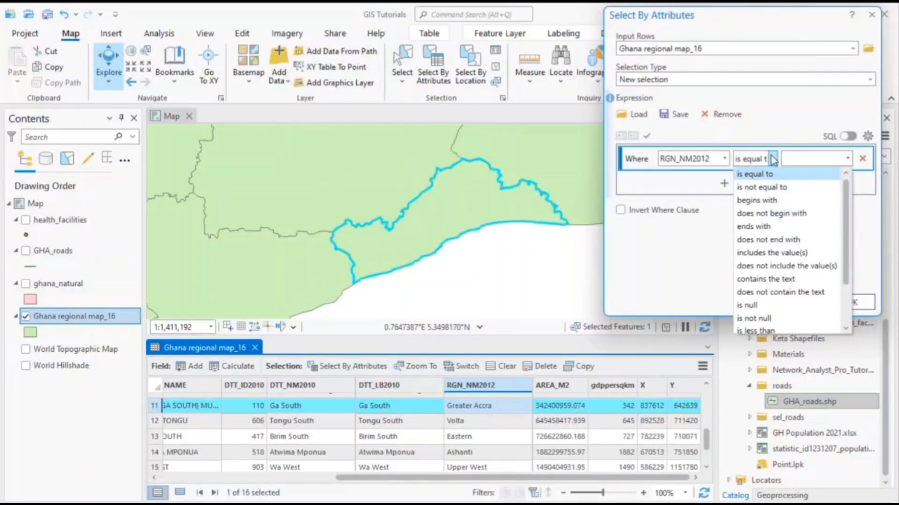
click(604, 140)
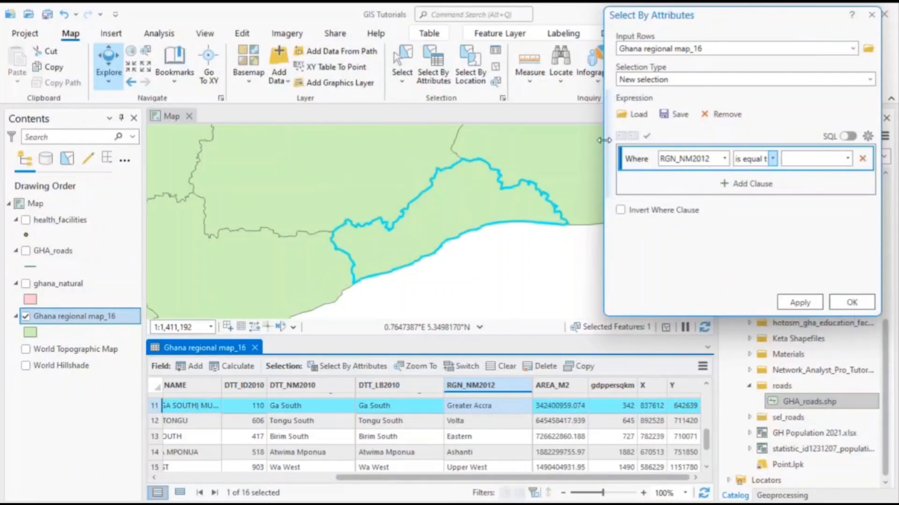
drag(603, 140, 443, 140)
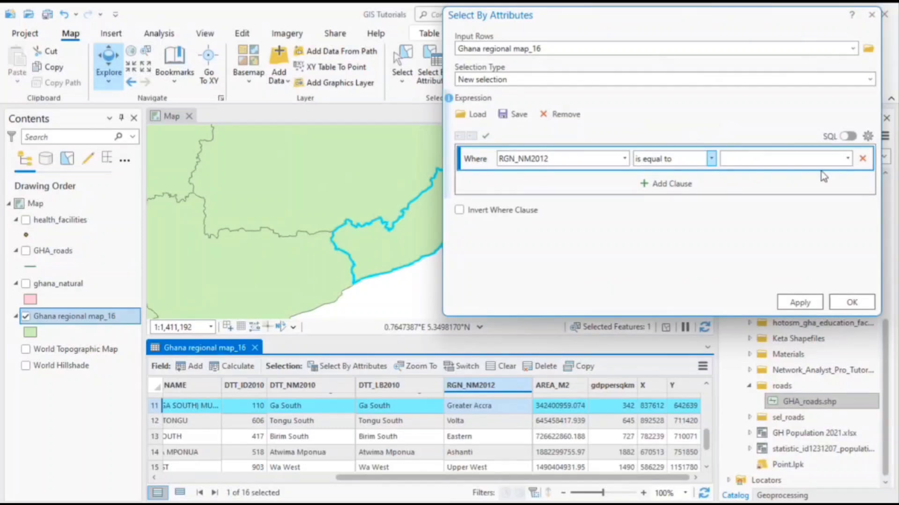
Set the clause value to Greater Accra, run the selection and close the query dialog
click(847, 158)
scroll(811, 189, down, 2)
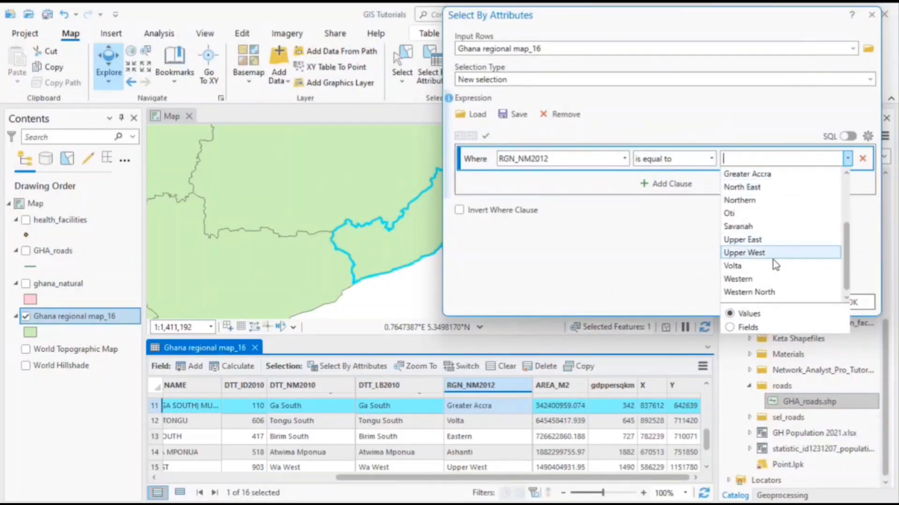
scroll(773, 260, up, 1)
click(774, 215)
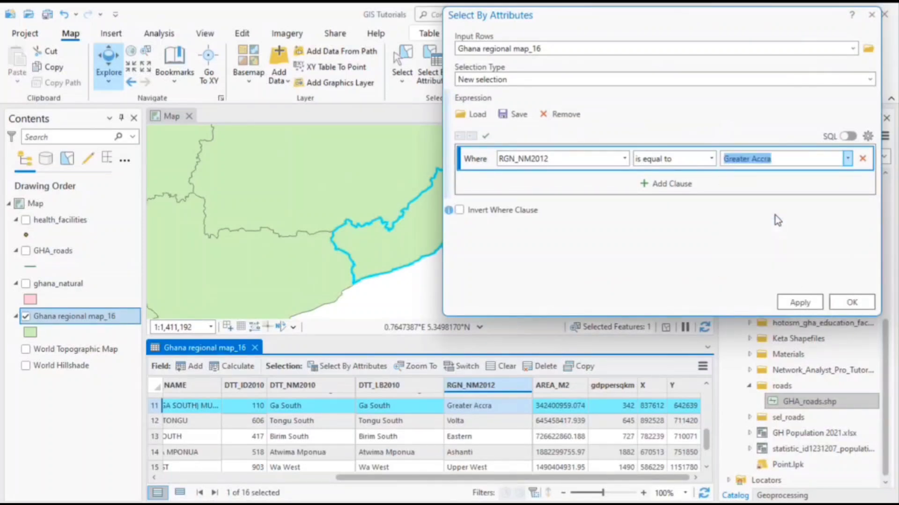
click(797, 301)
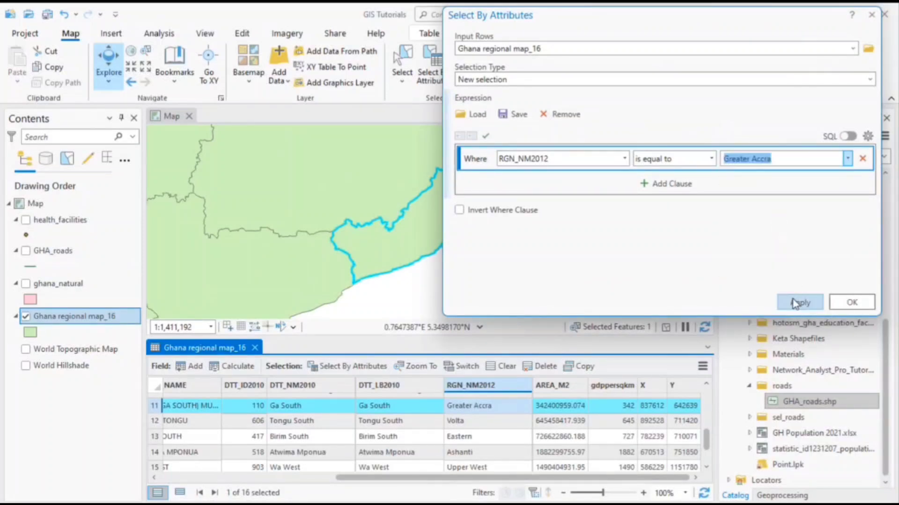
click(851, 304)
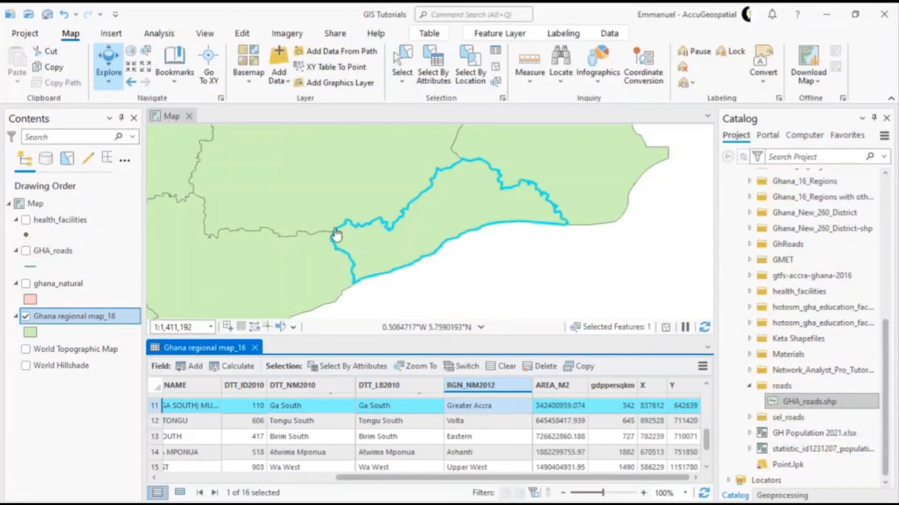
Make a new layer from the selected feature of Ghana regional map_16
right_click(62, 322)
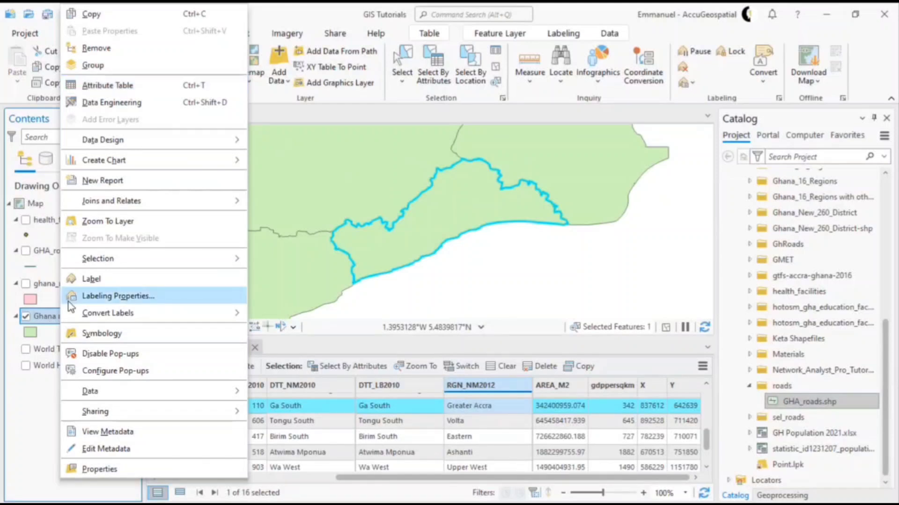
mouse_move(73, 255)
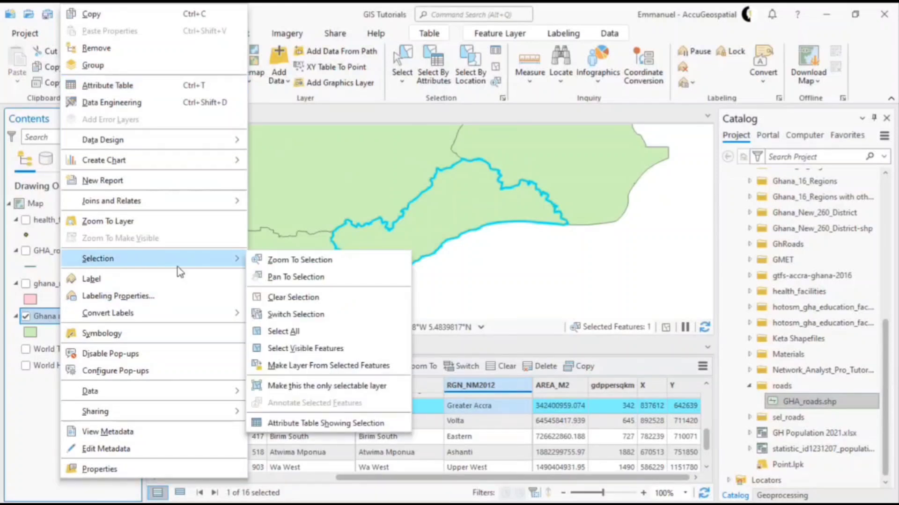
click(367, 366)
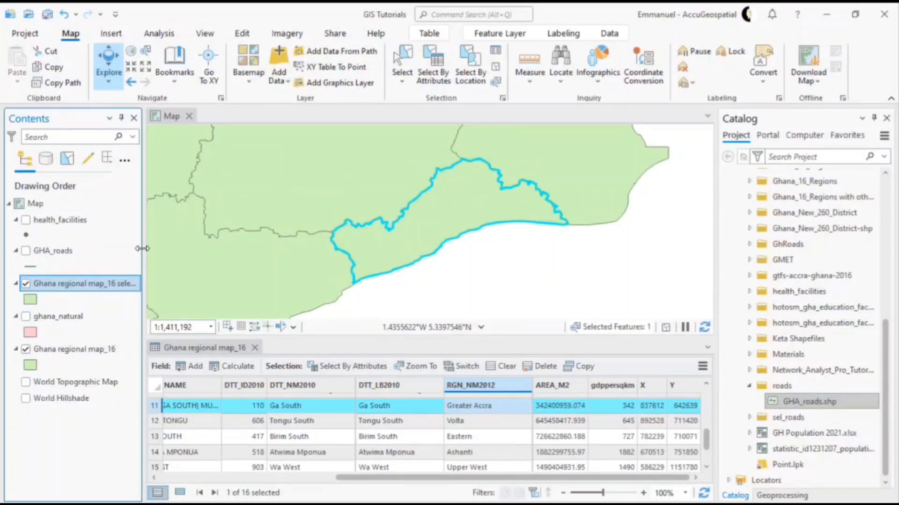
Widen the layer list and rename the new selection layer as Greater Accra
drag(142, 249, 174, 248)
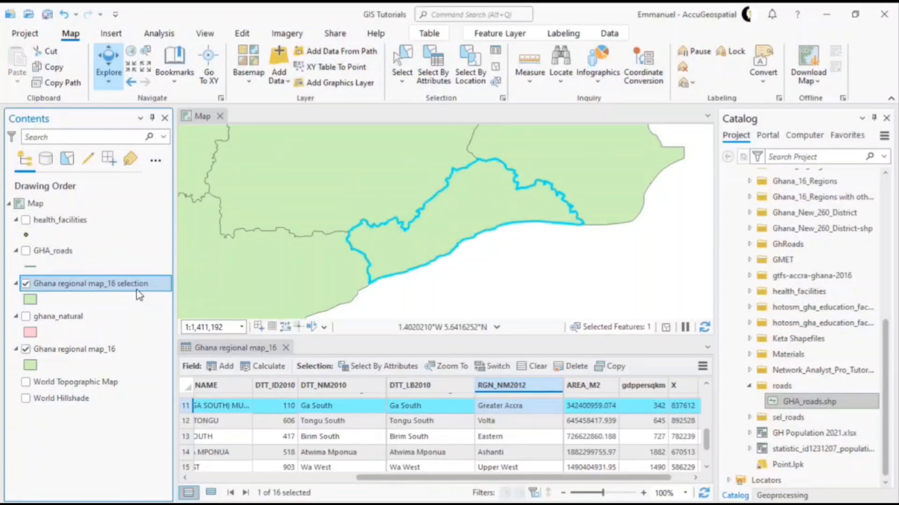
click(62, 285)
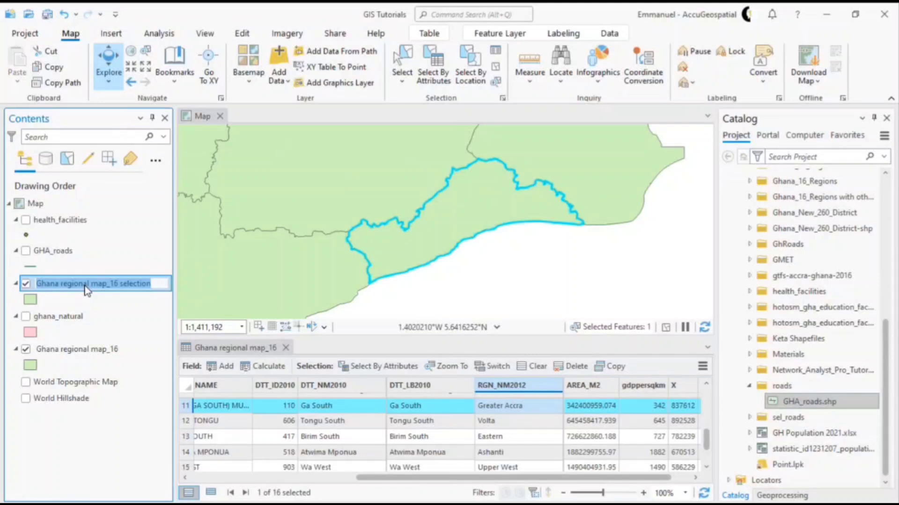
text(Greater)
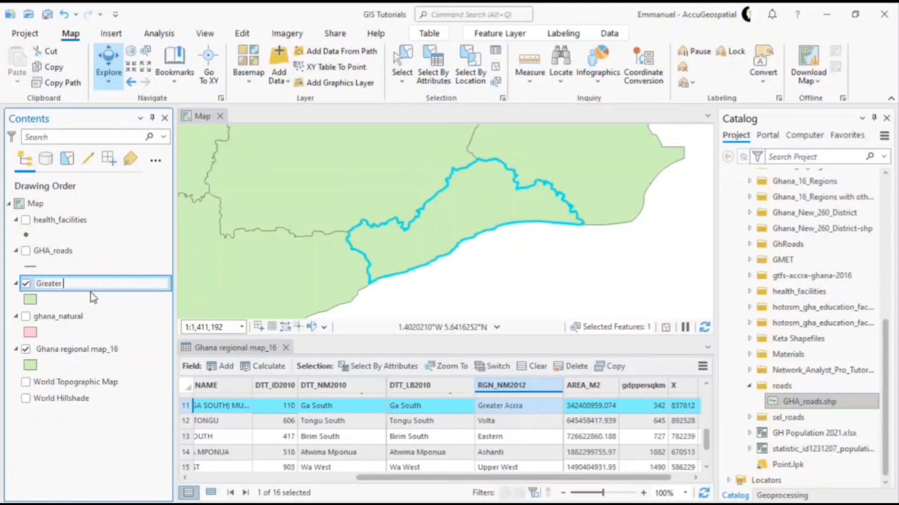
text( Accra)
key(Return)
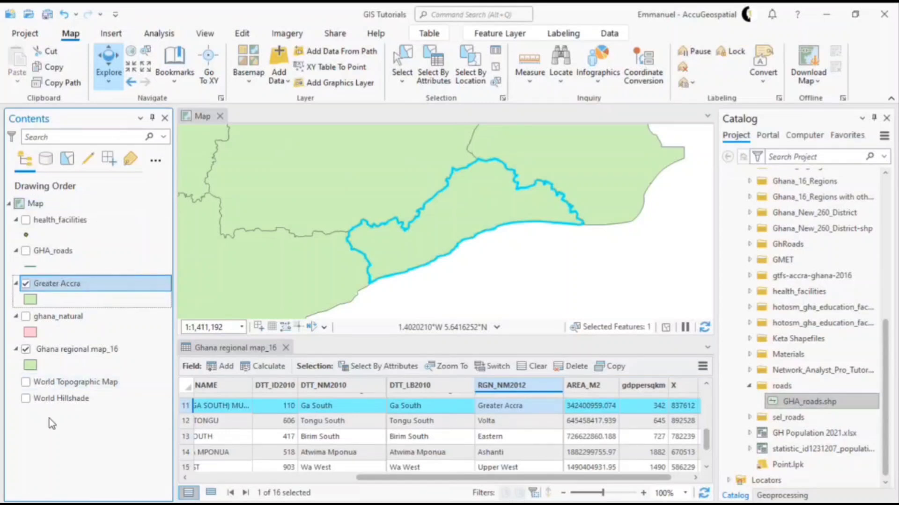
Hide the Ghana regional map_16 layer and inspect the Greater Accra layer on its own
click(25, 349)
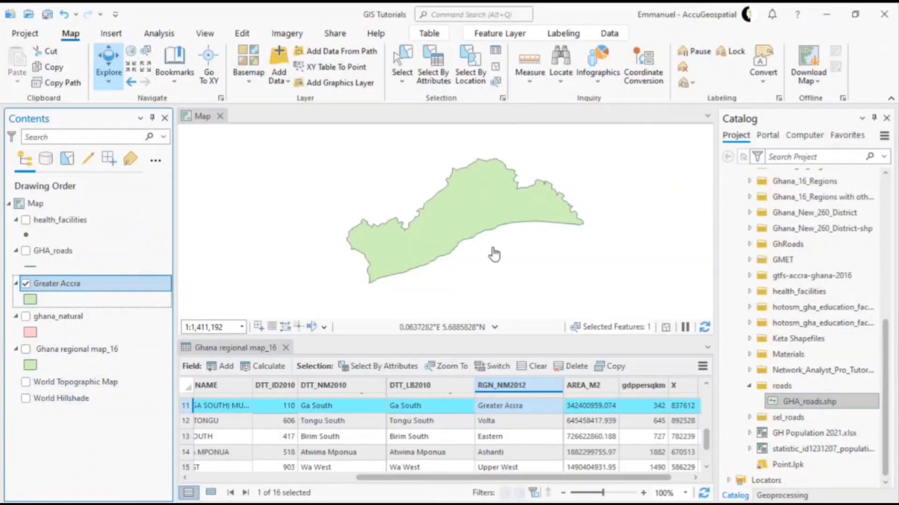
scroll(481, 236, down, 3)
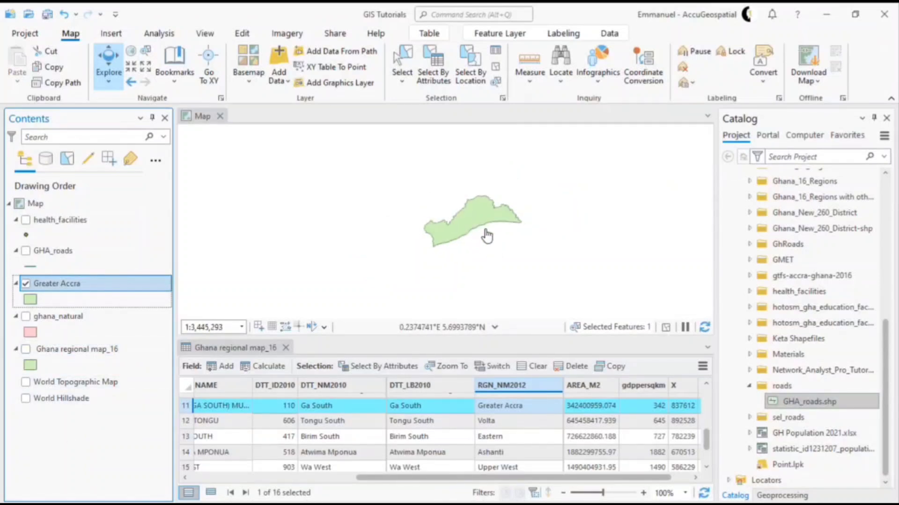
scroll(485, 236, up, 2)
scroll(466, 200, up, 2)
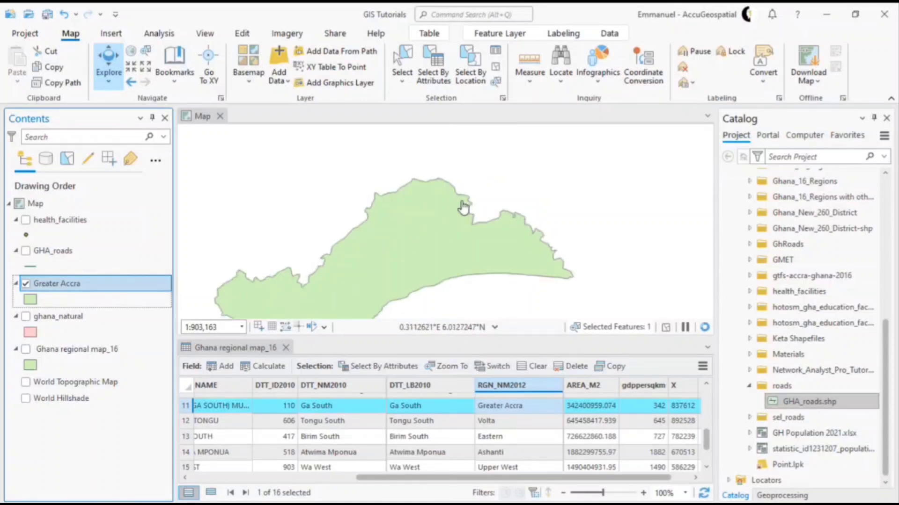
click(376, 256)
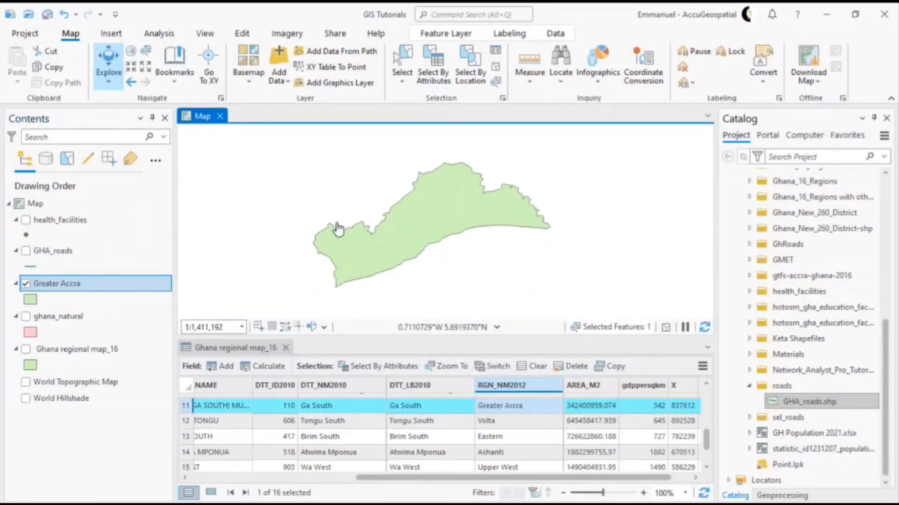
Close the attribute table and export the Greater Accra layer to GIS Tutorials.gdb as a feature class named Greater_Accra
click(286, 348)
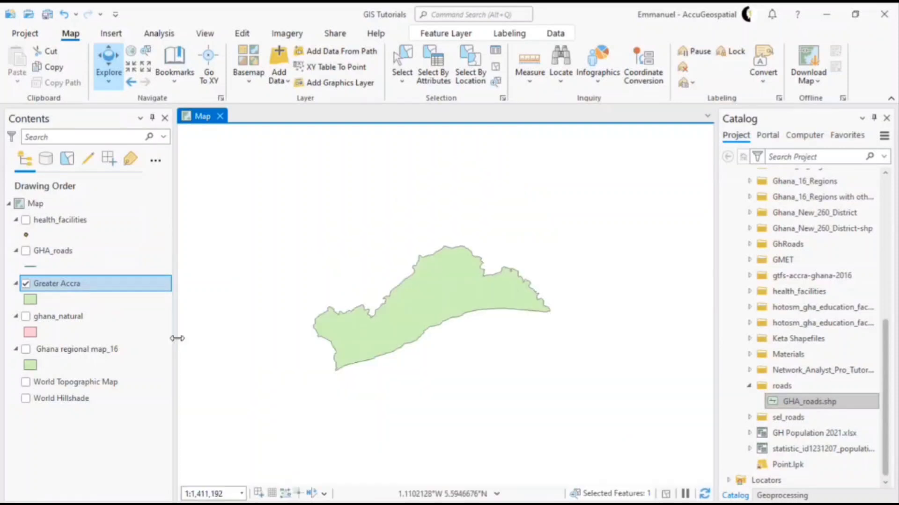
right_click(97, 285)
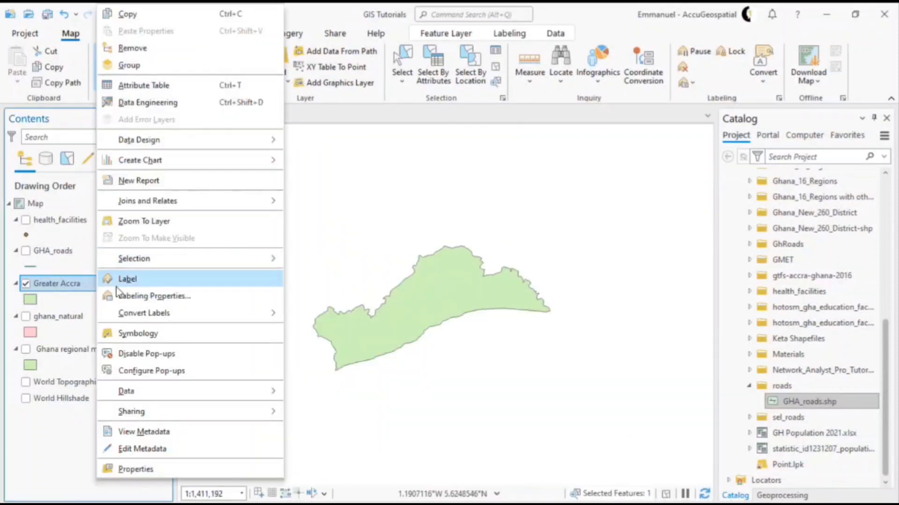
mouse_move(176, 393)
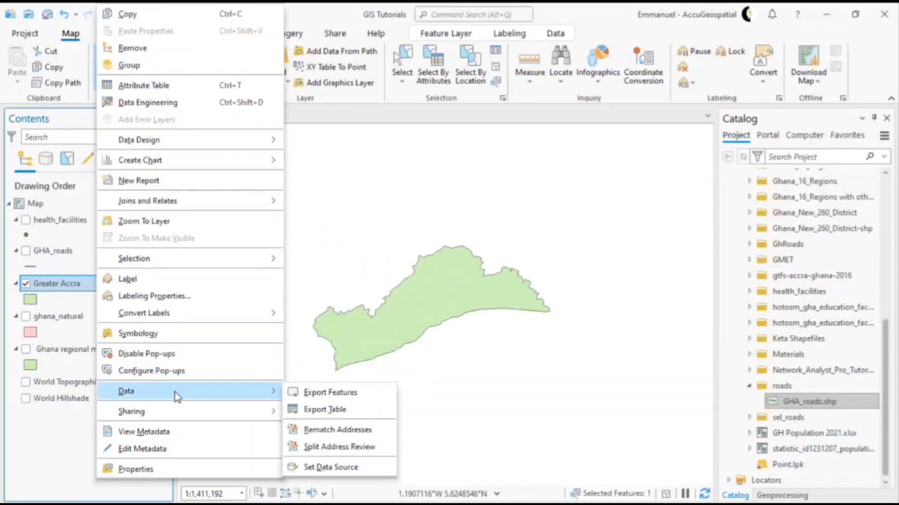
click(327, 393)
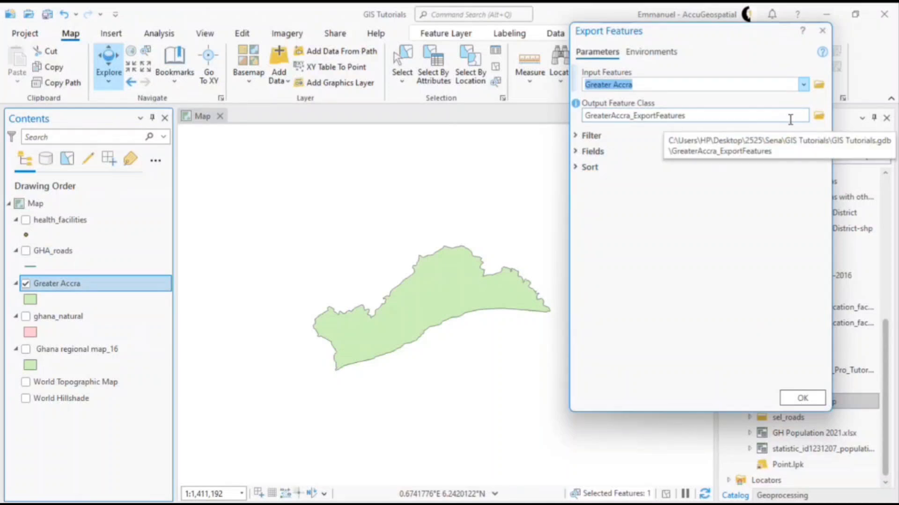
click(817, 117)
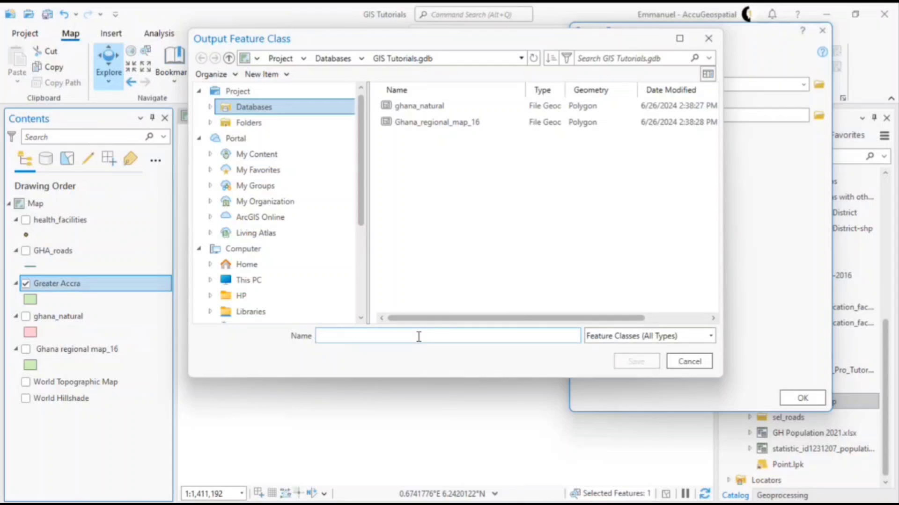
text(Greater)
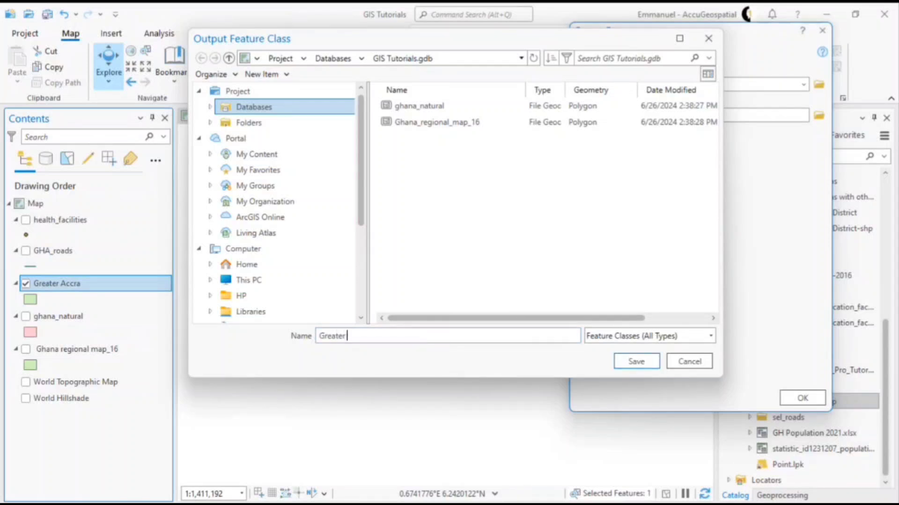
text(_Accra)
click(625, 363)
click(791, 398)
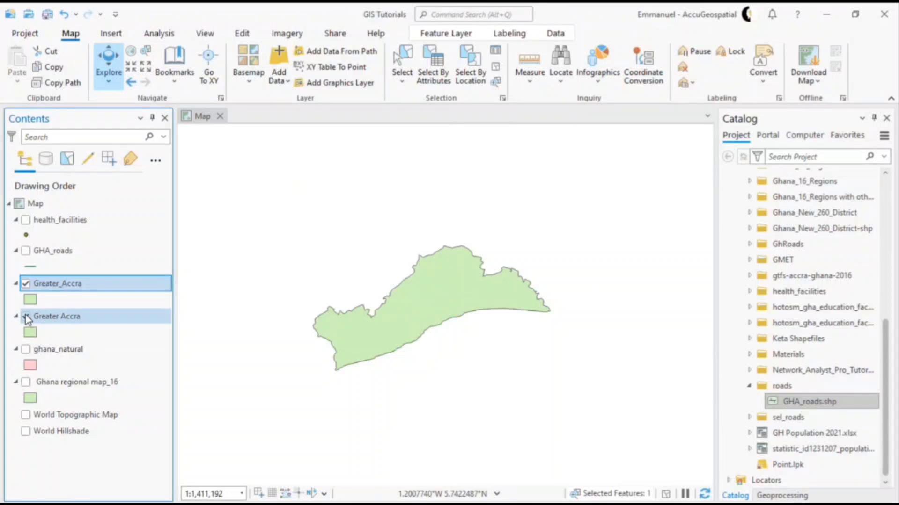
Hide the temporary Greater Accra selection layer and remove it from the map, keeping the exported Greater_Accra layer
click(26, 317)
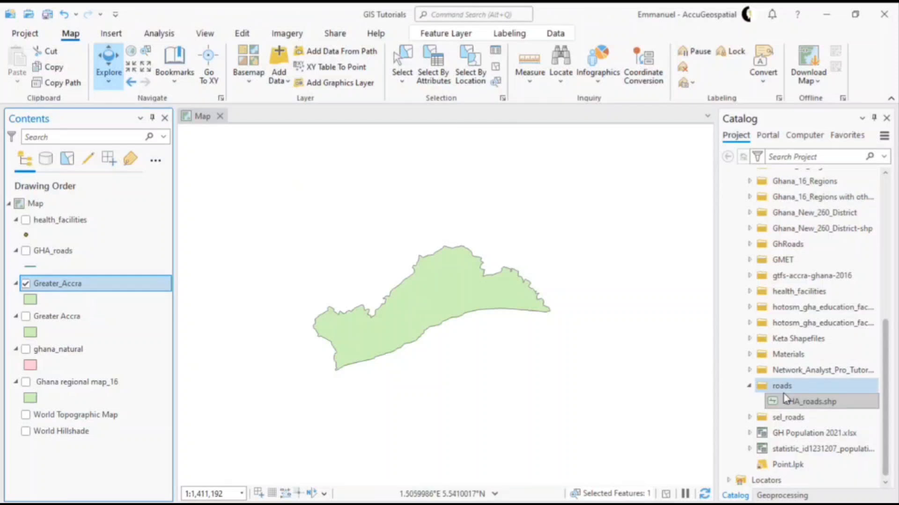
click(749, 386)
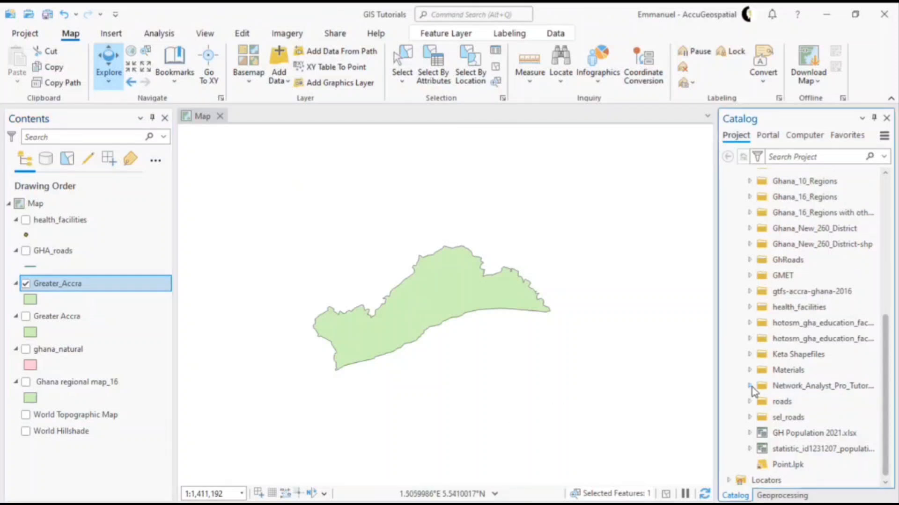
click(40, 318)
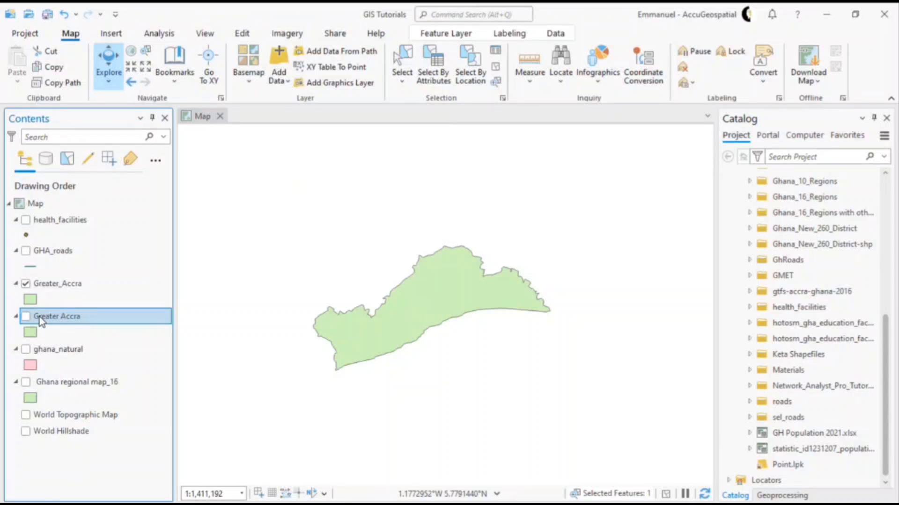
right_click(40, 321)
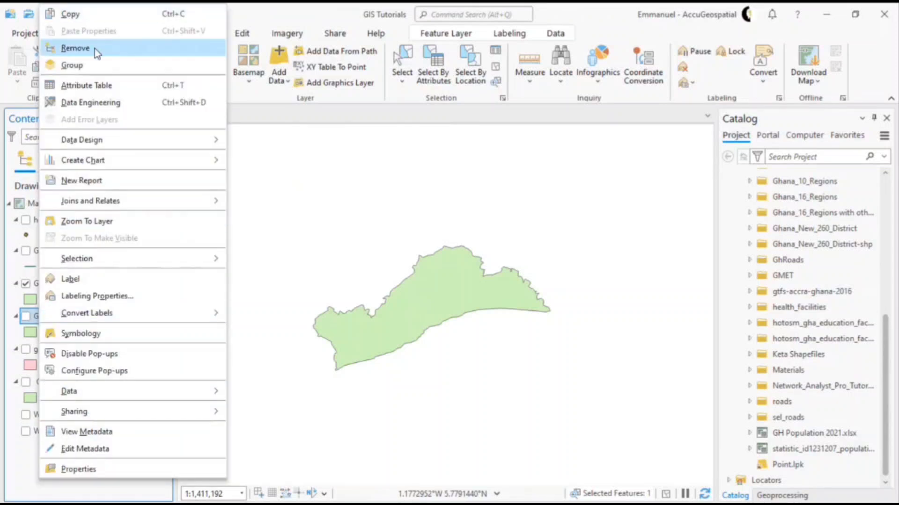
click(75, 47)
click(64, 351)
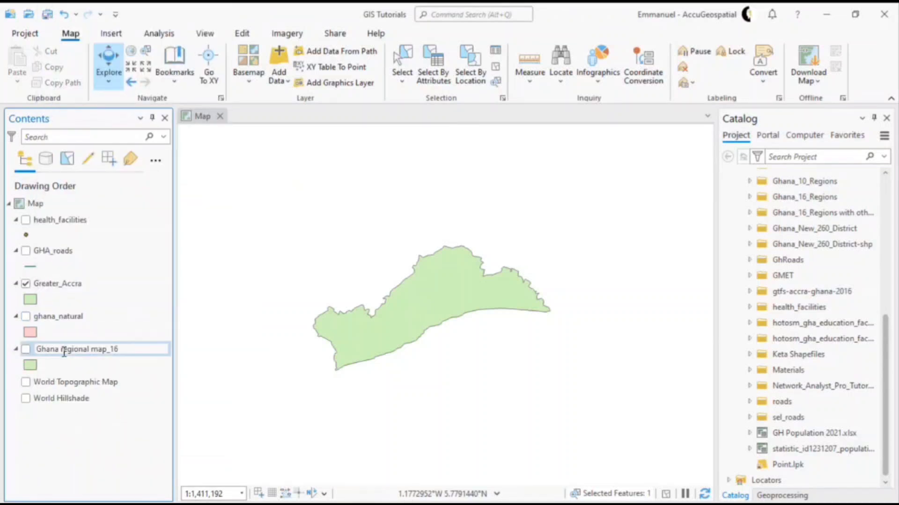
click(89, 353)
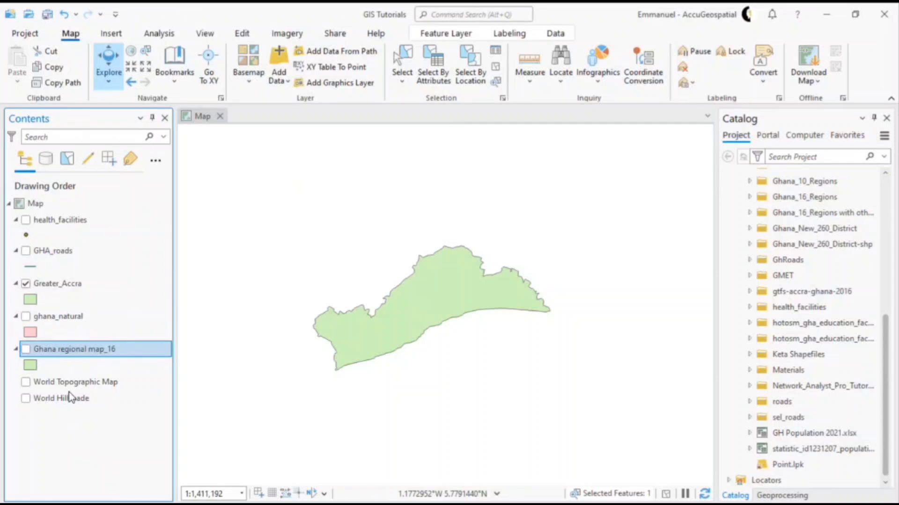
Change the fill color of the Greater_Accra polygon symbol to brown and return to its primary symbology settings
click(43, 289)
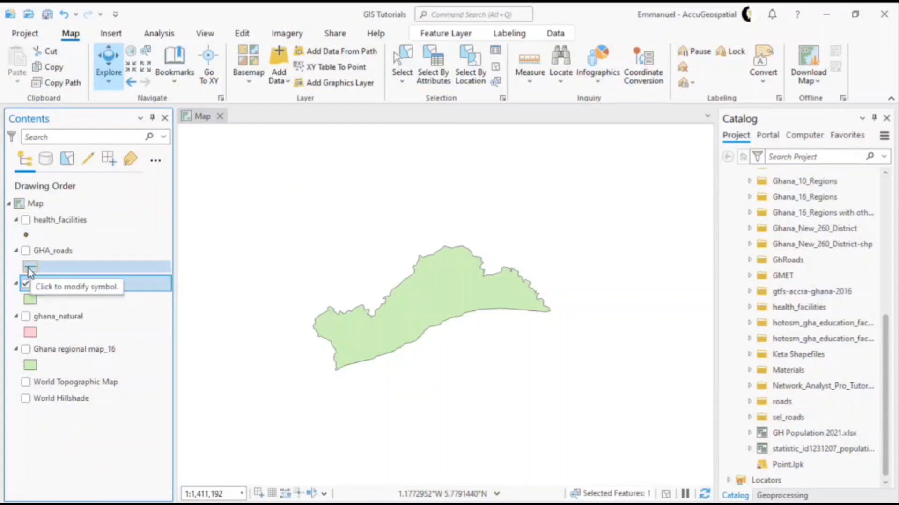
click(29, 300)
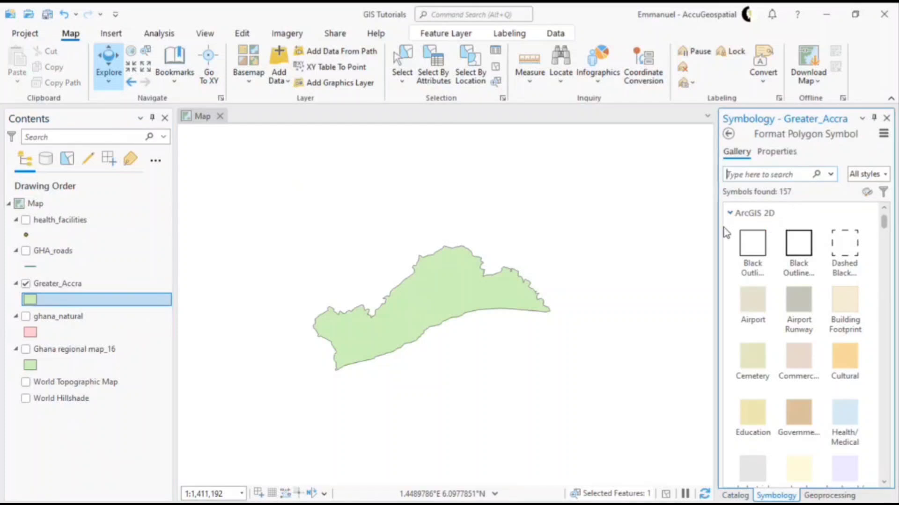
drag(716, 218, 672, 218)
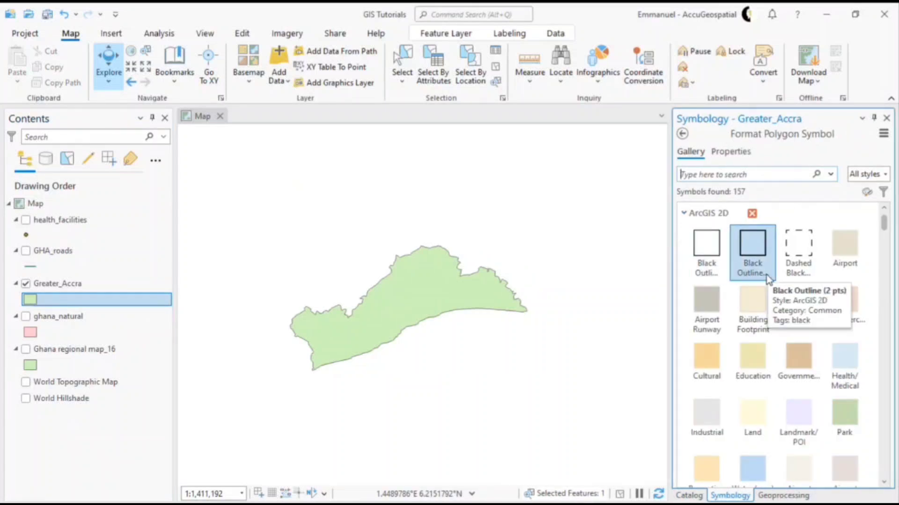
scroll(767, 276, down, 1)
scroll(763, 267, up, 1)
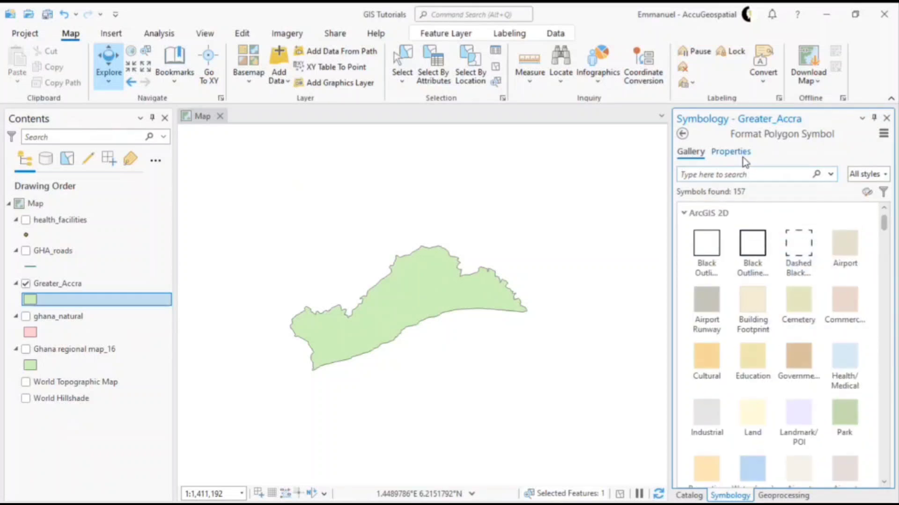
click(730, 152)
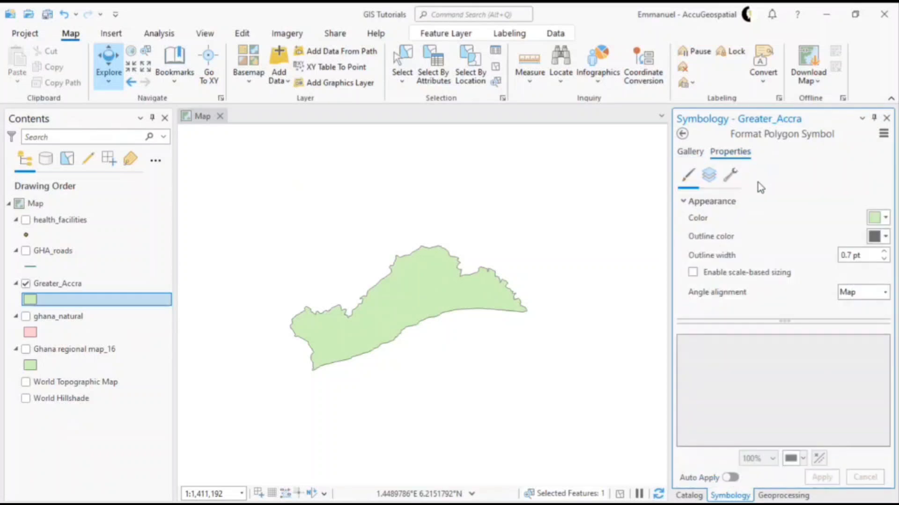
click(878, 217)
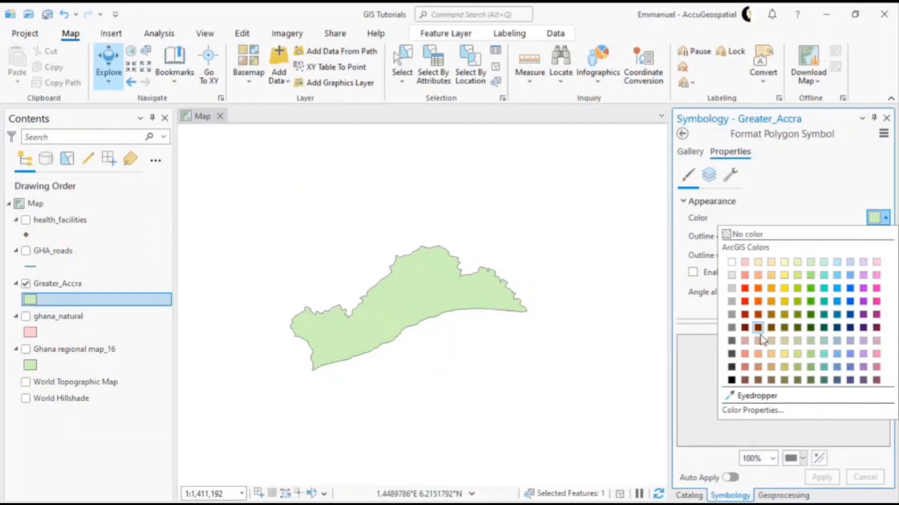
click(758, 367)
click(821, 476)
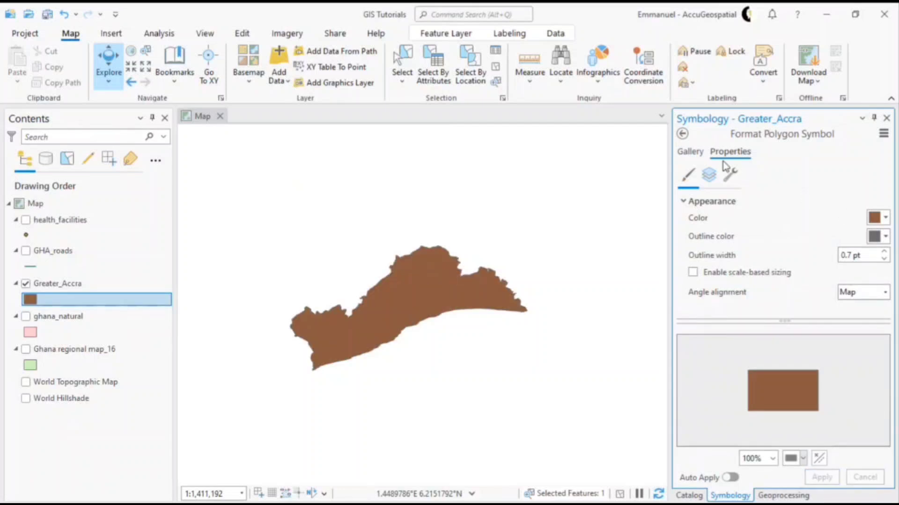
click(682, 133)
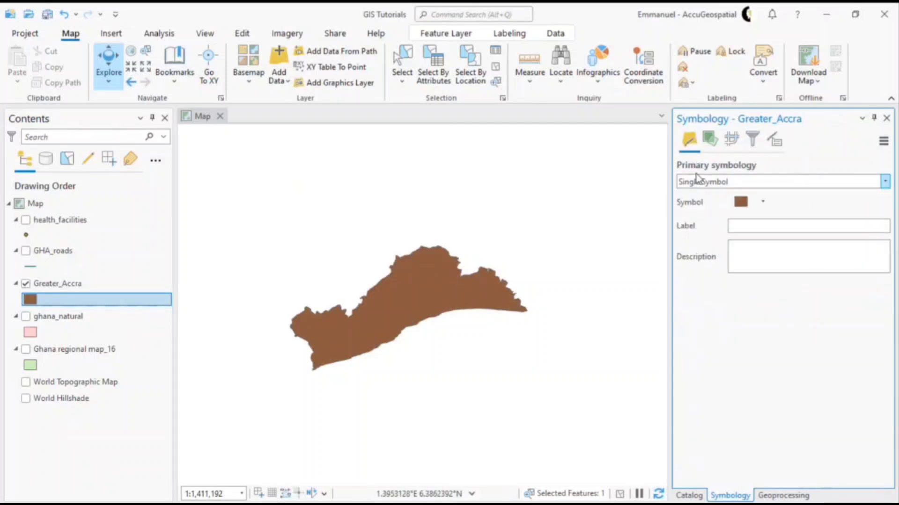
Show the GHA_roads and health_facilities layers and inspect them over the Greater_Accra region
scroll(398, 328, up, 3)
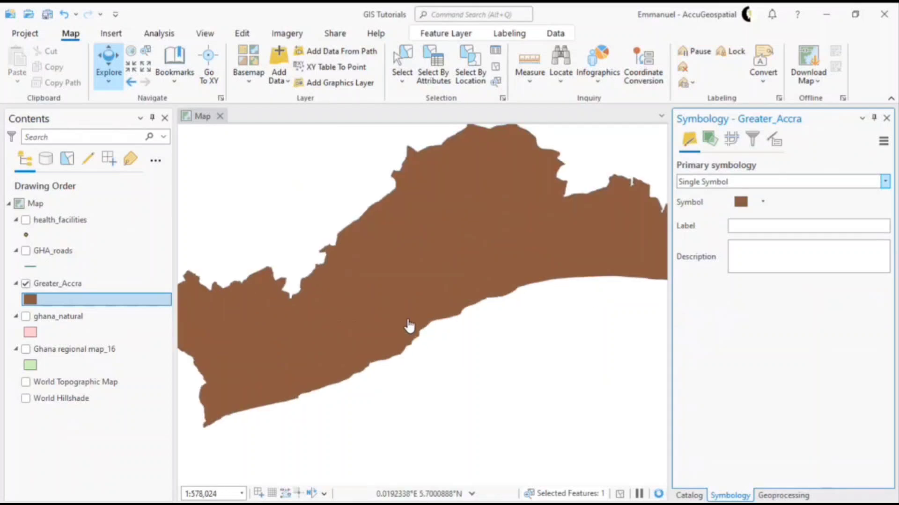
scroll(407, 325, down, 2)
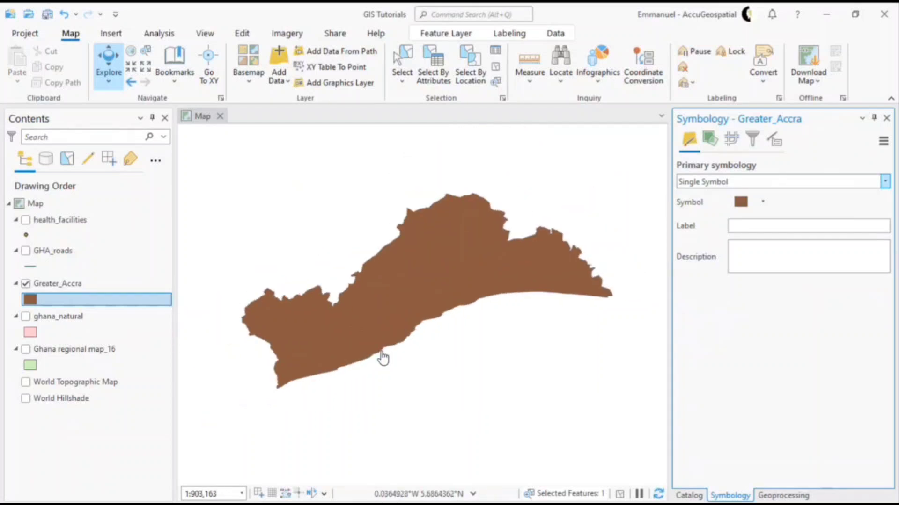
click(25, 251)
click(26, 221)
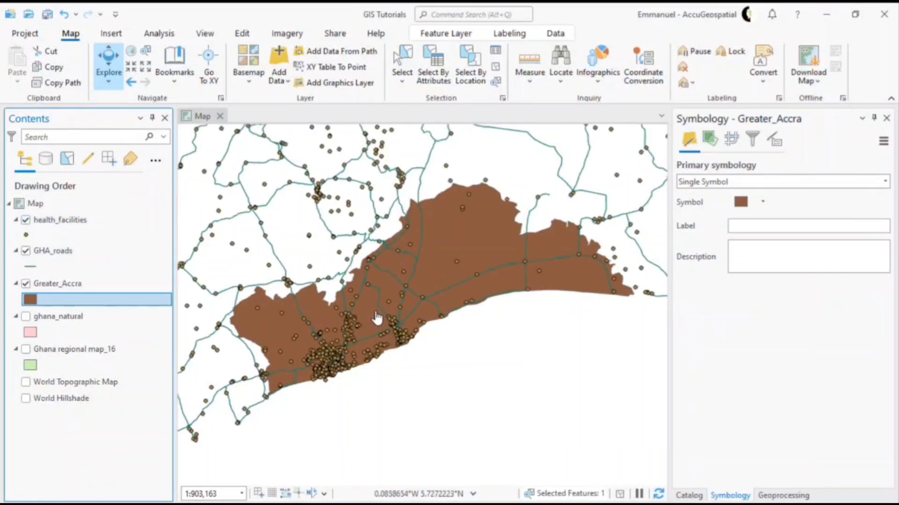
scroll(377, 319, up, 2)
scroll(377, 318, down, 2)
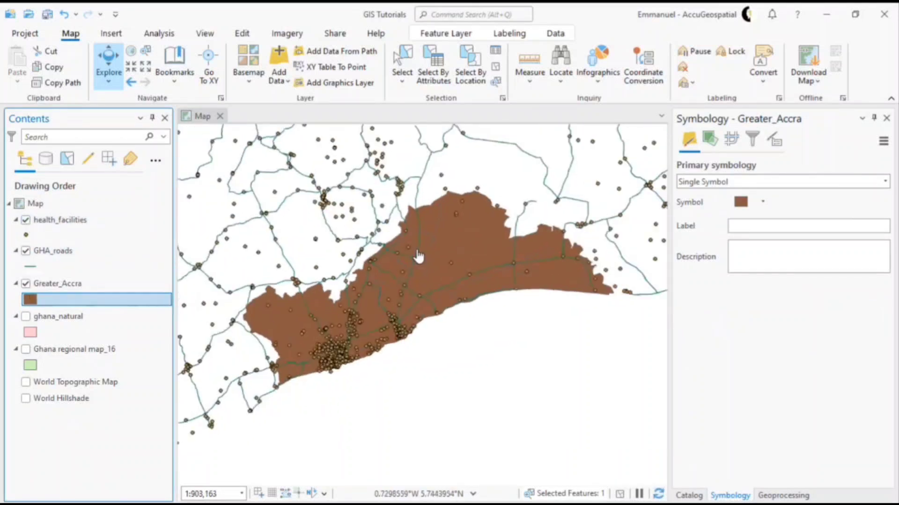
Set the Greater_Accra symbol's legend patch to the irregular stepped polygon shape and view the layers at country and region scale
click(762, 203)
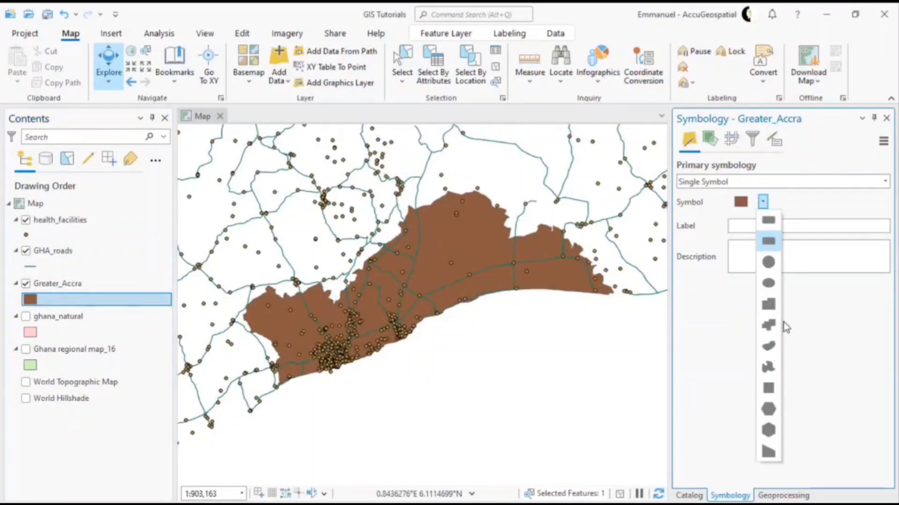
click(769, 326)
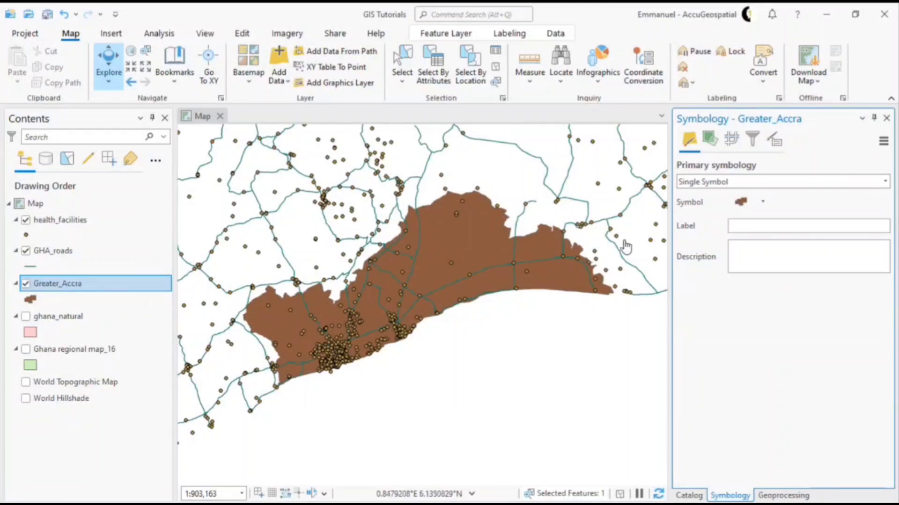
scroll(457, 345, down, 5)
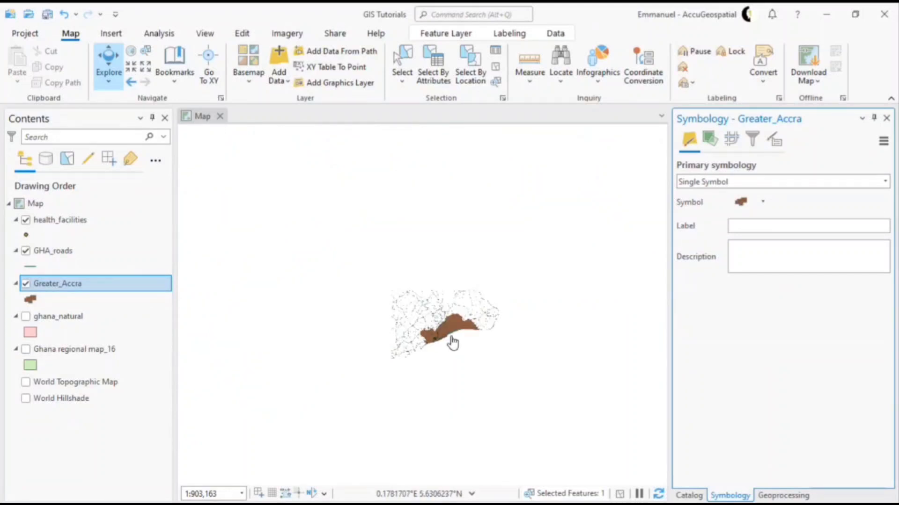
scroll(454, 345, down, 3)
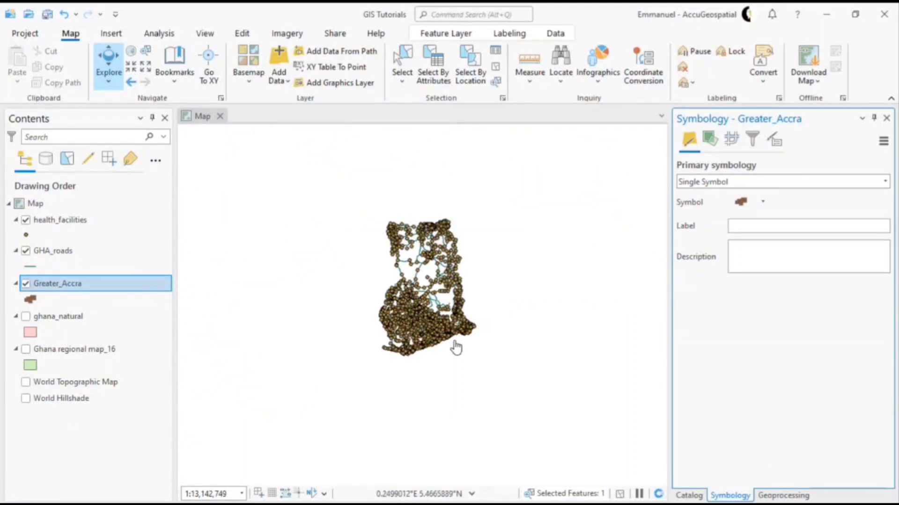
scroll(456, 347, up, 2)
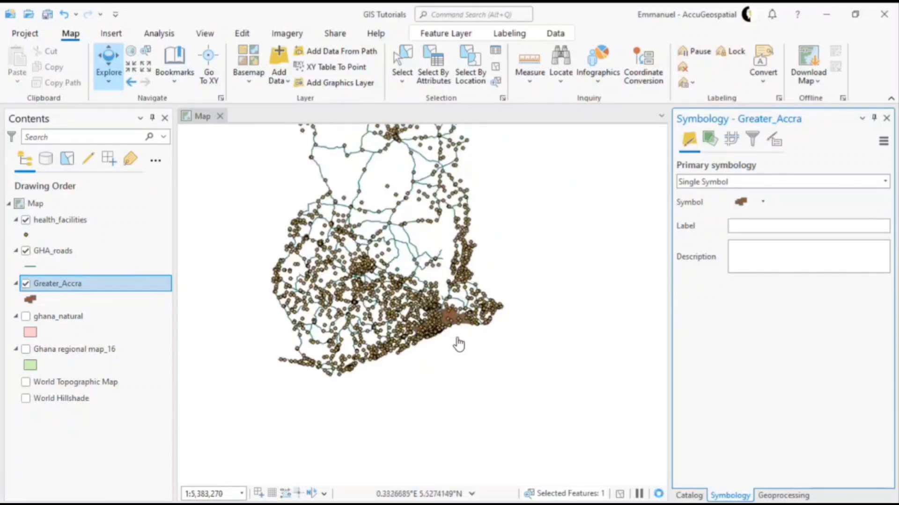
scroll(459, 345, up, 2)
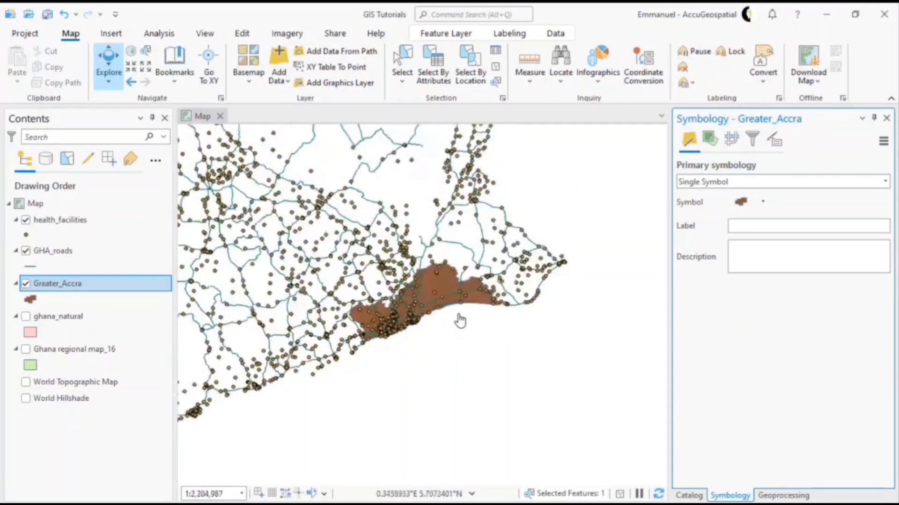
scroll(457, 317, up, 2)
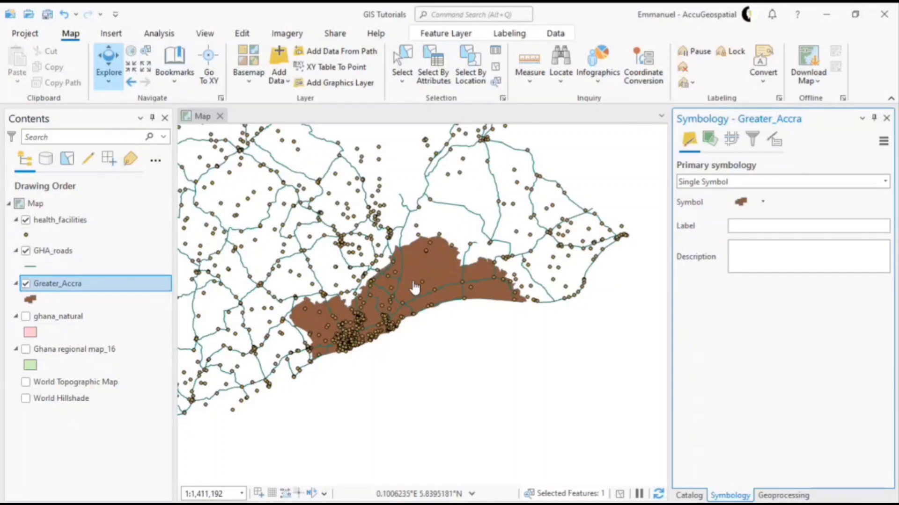
Save the project, close the Greater_Accra symbology settings and bring the project's Data folder into view
click(48, 14)
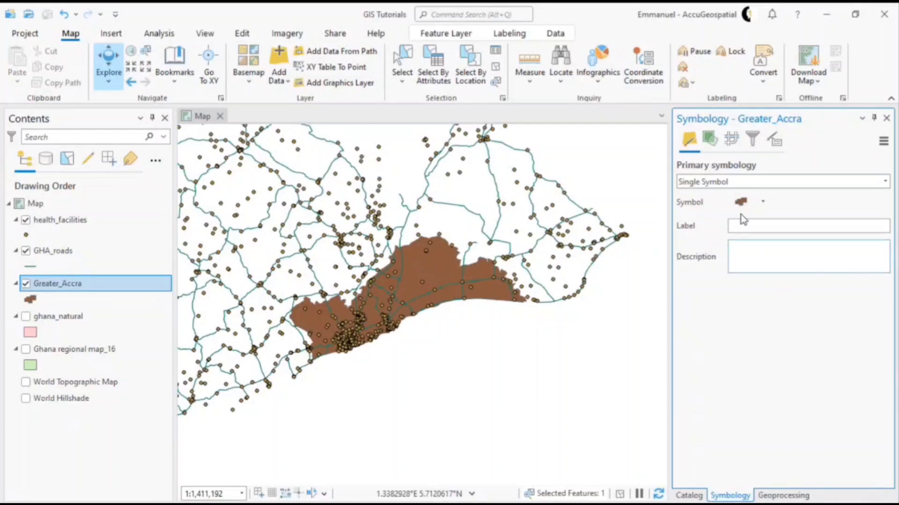
click(886, 119)
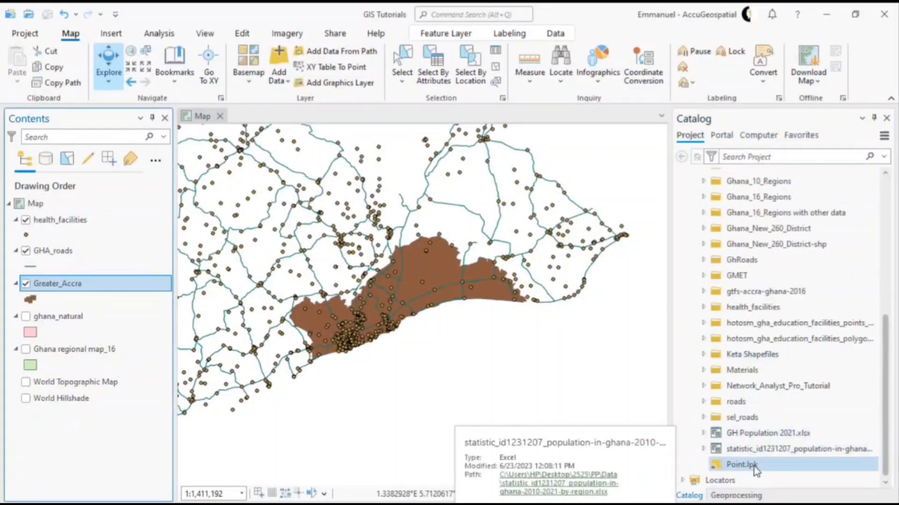
scroll(705, 285, up, 6)
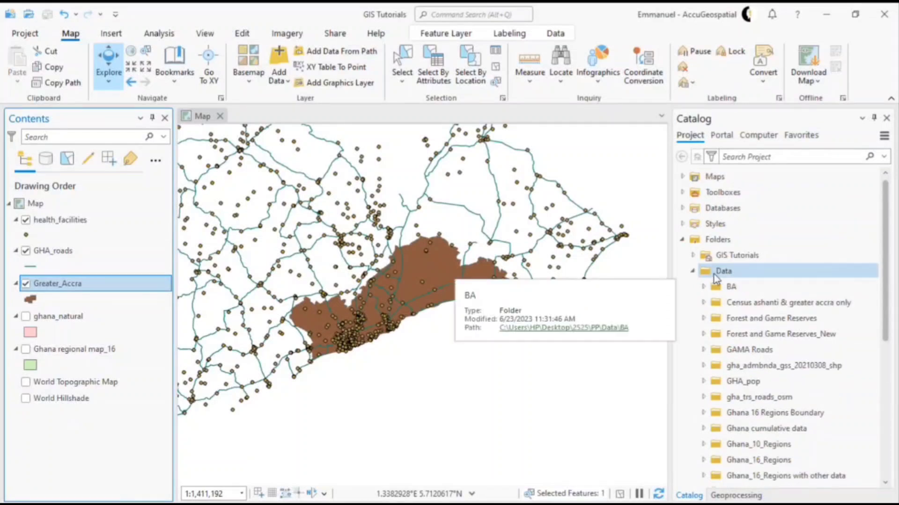
Collapse the Data folder and expand GIS Tutorials.gdb inside the GIS Tutorials folder
click(698, 272)
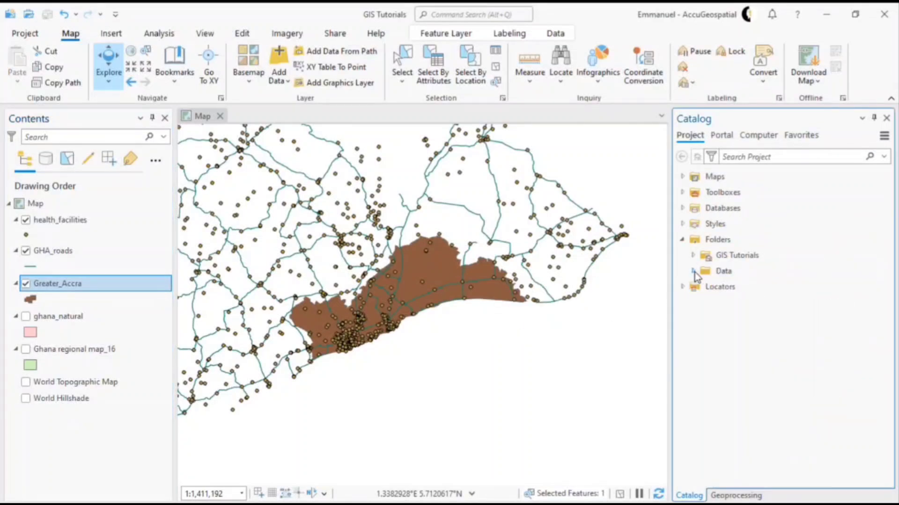
click(725, 258)
double_click(725, 259)
double_click(731, 273)
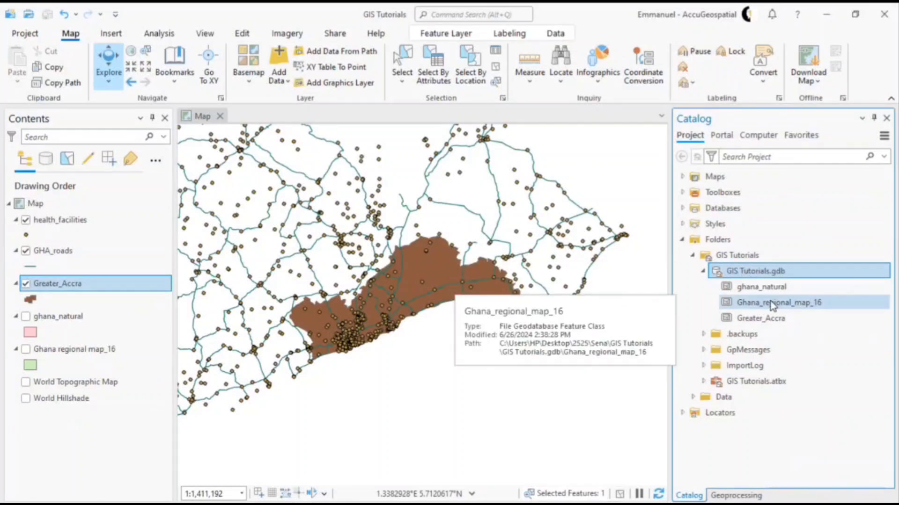
Create a feature dataset named Venues in GIS Tutorials.gdb with the WGS_1984_Web_Mercator_Auxiliary_Sphere coordinate system
right_click(737, 275)
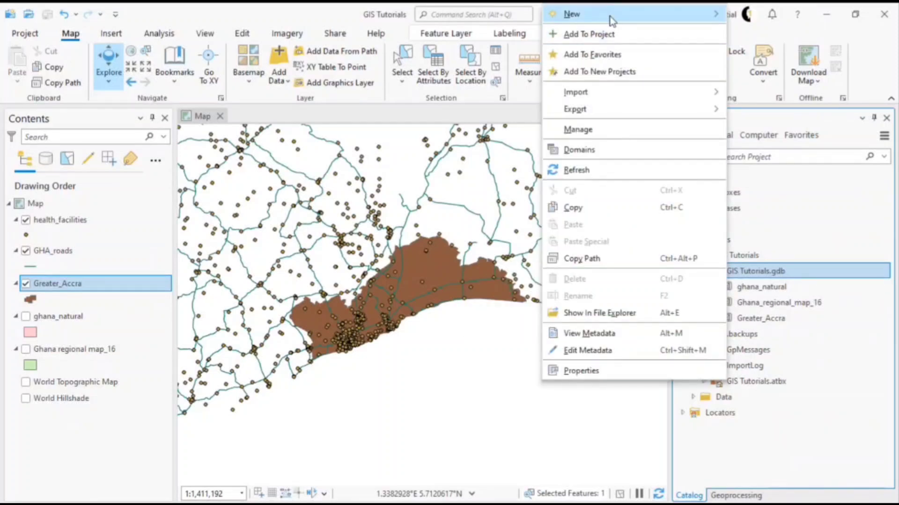
mouse_move(611, 20)
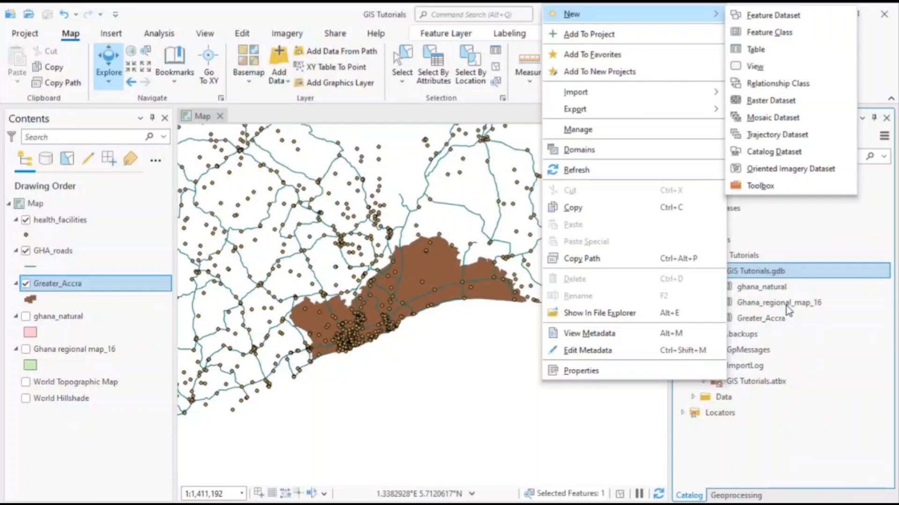
click(804, 17)
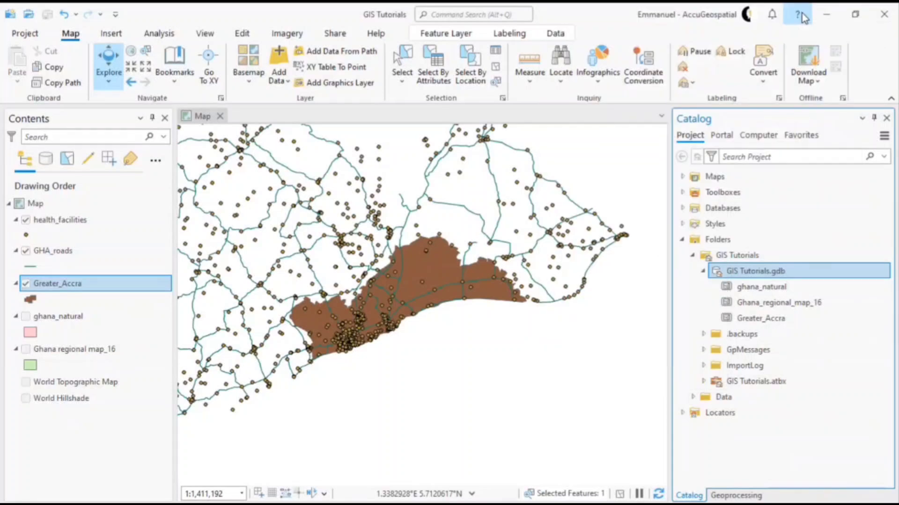
click(763, 222)
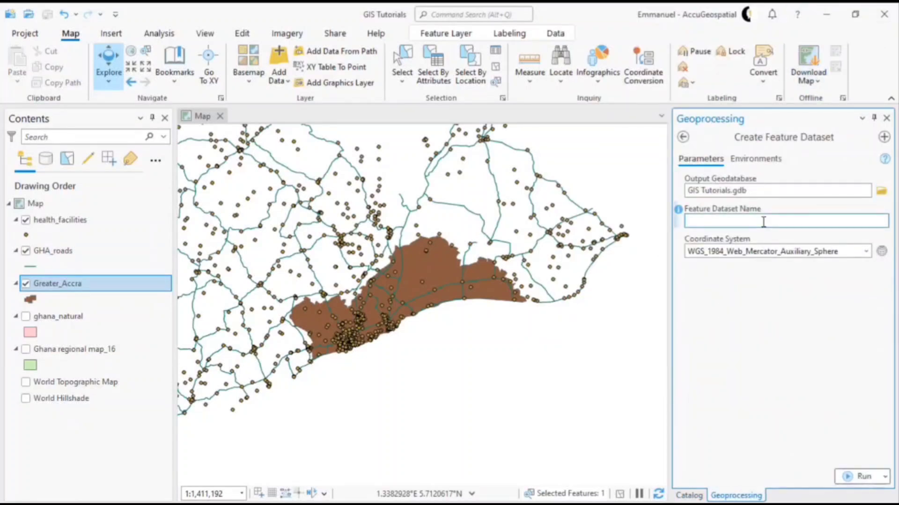
text(Venues)
click(810, 304)
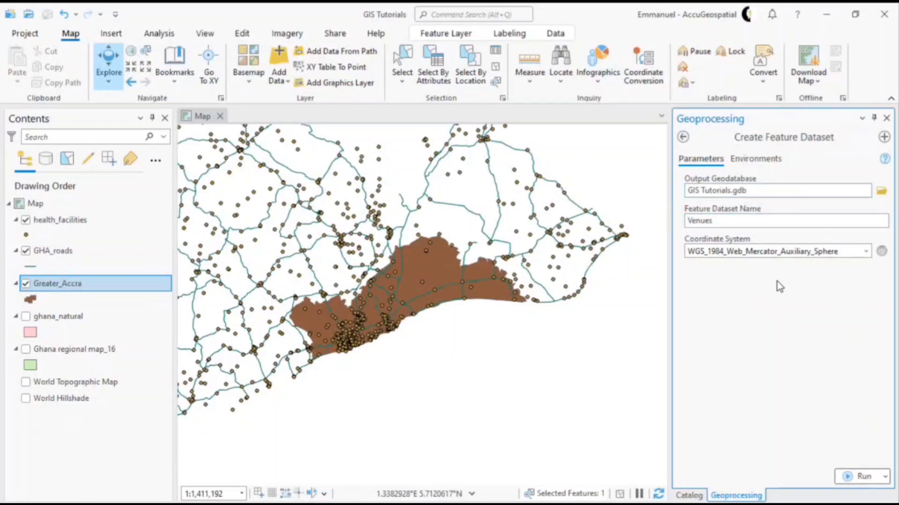
click(776, 162)
click(722, 161)
click(863, 476)
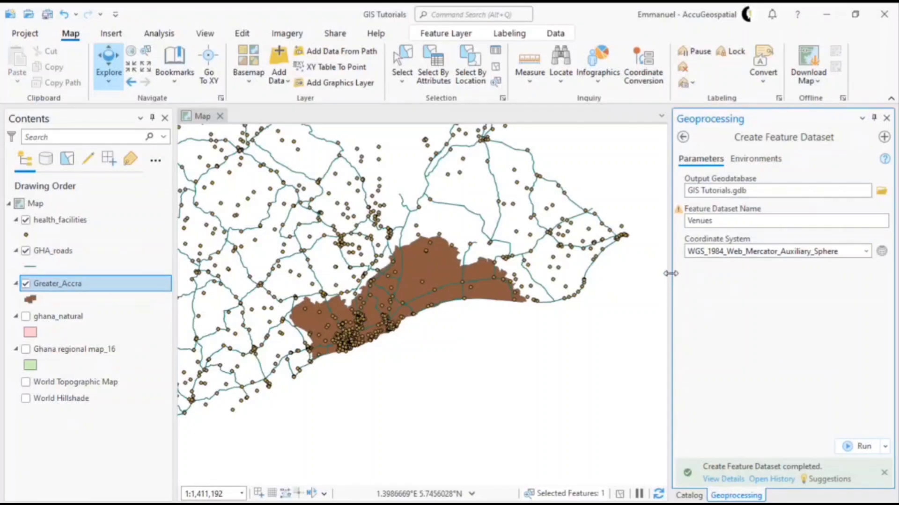
Start a new feature class inside the Venues feature dataset and set both its name and alias to Venues
drag(669, 271, 650, 241)
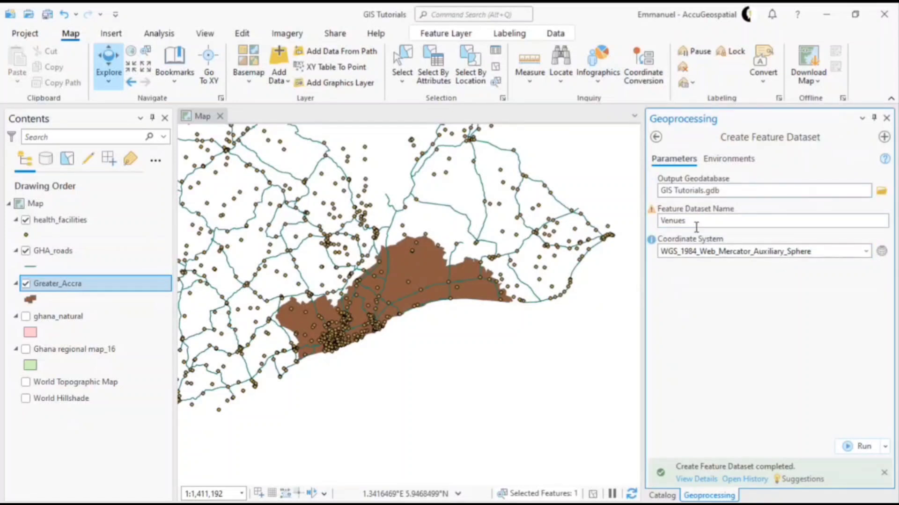
click(658, 137)
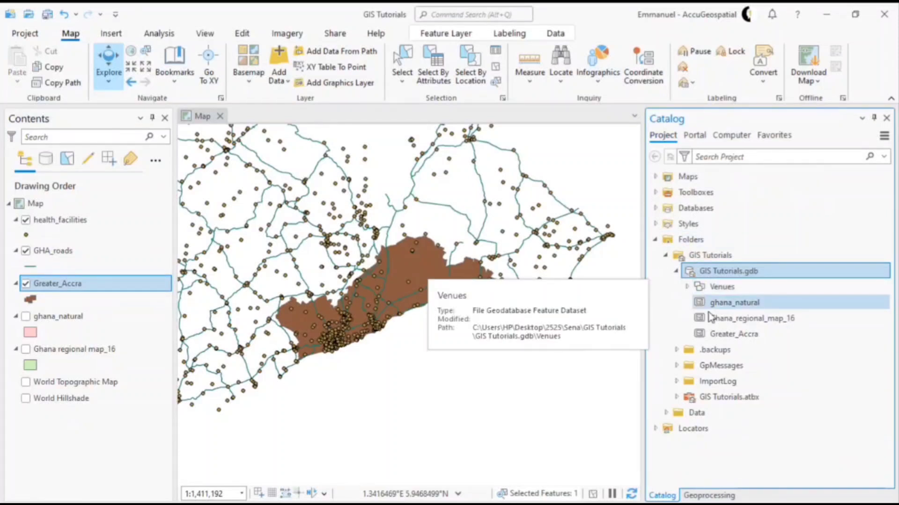
click(720, 292)
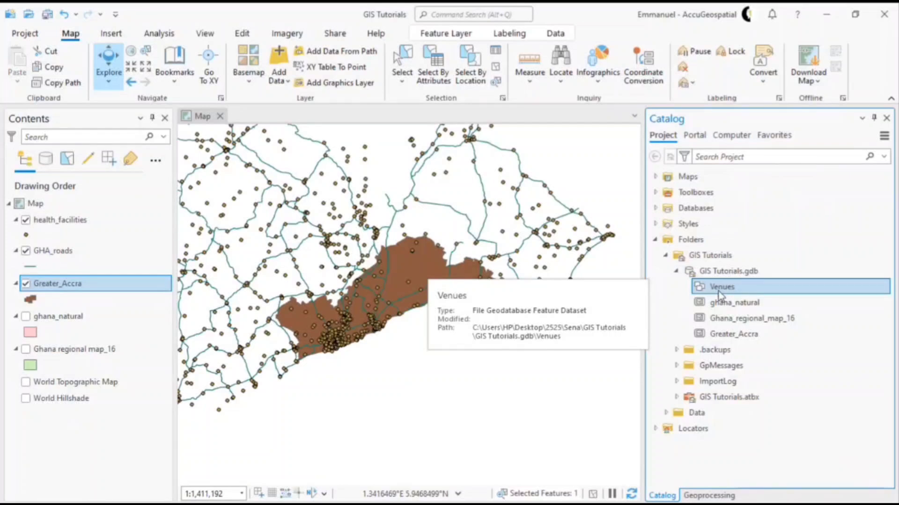
right_click(721, 293)
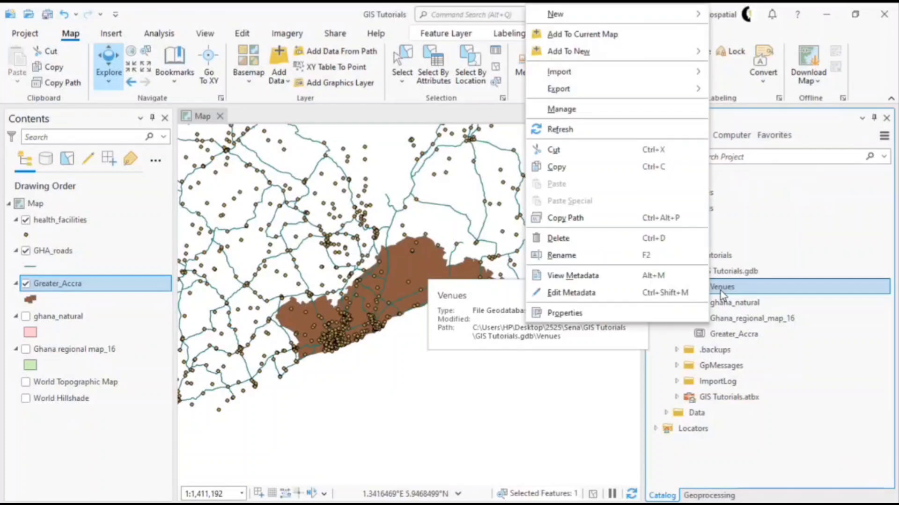
mouse_move(601, 14)
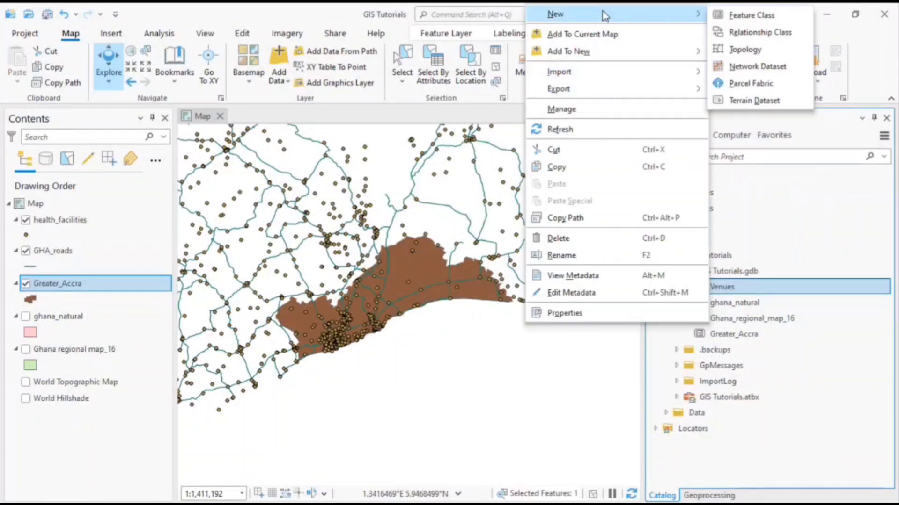
click(776, 17)
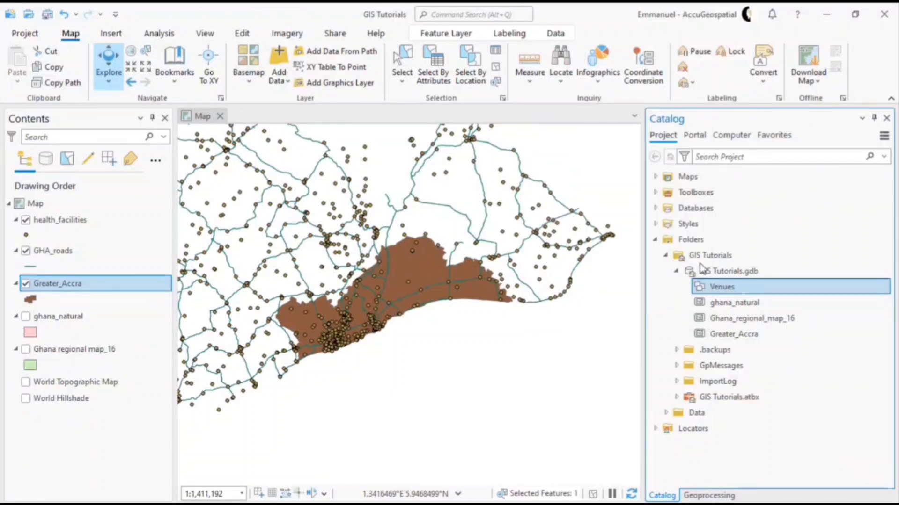
text(V)
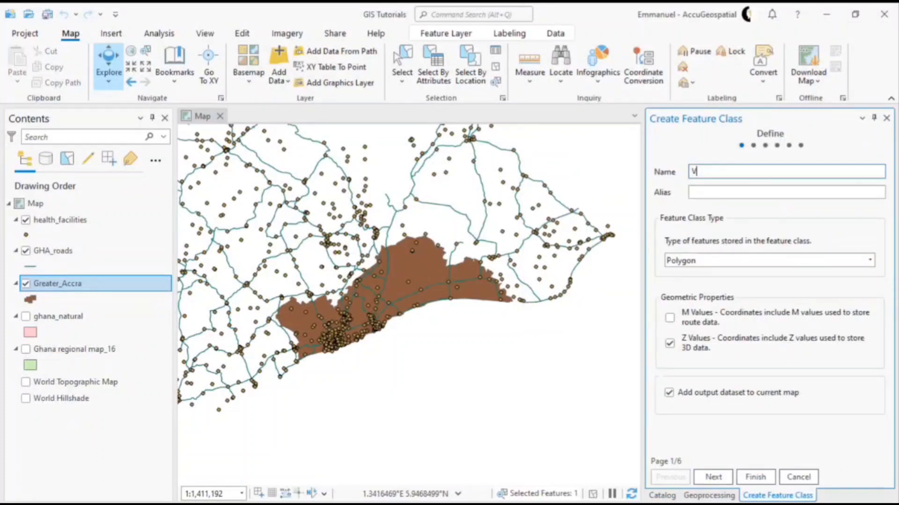
text(enues)
key(ctrl+a)
key(ctrl+c)
click(741, 192)
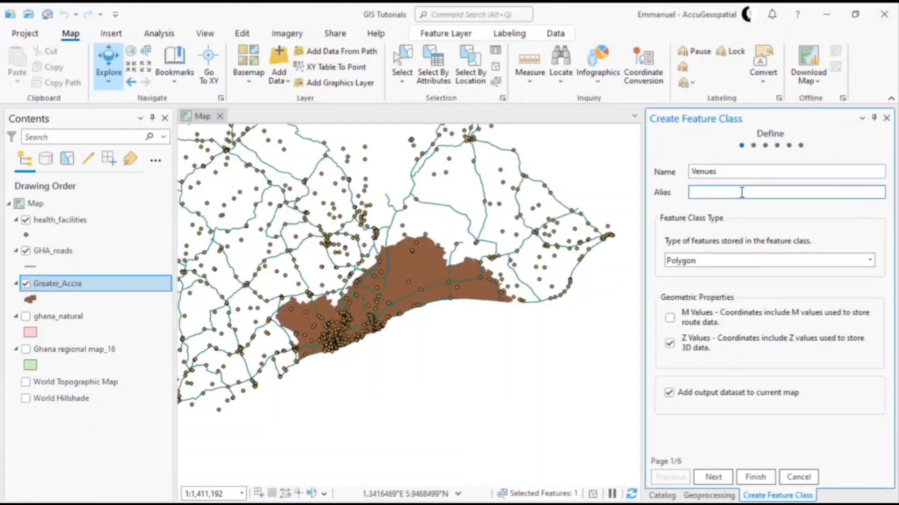
key(ctrl+v)
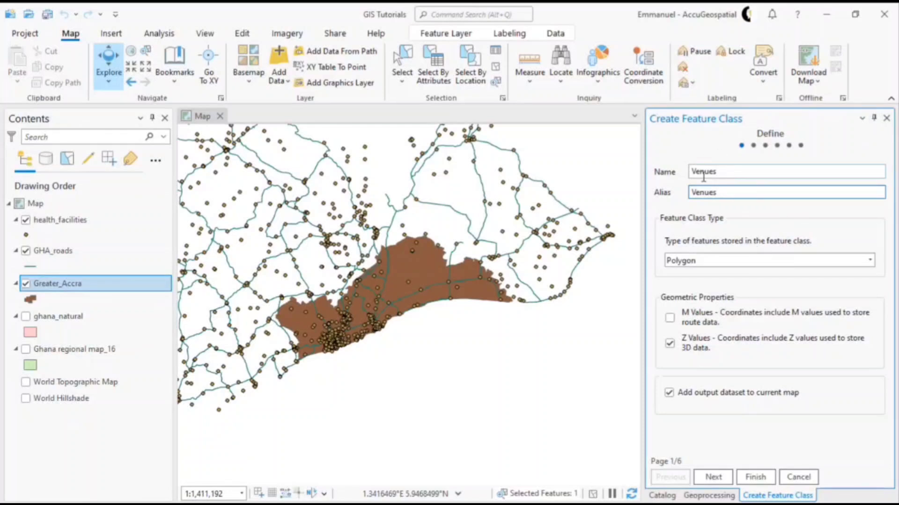
Choose Polygon as the feature class type and proceed to the field definitions
click(870, 260)
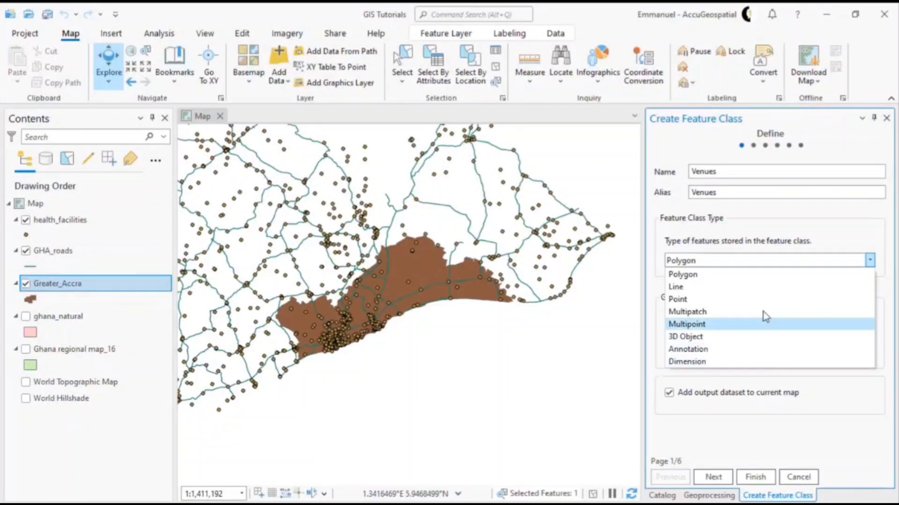
click(758, 276)
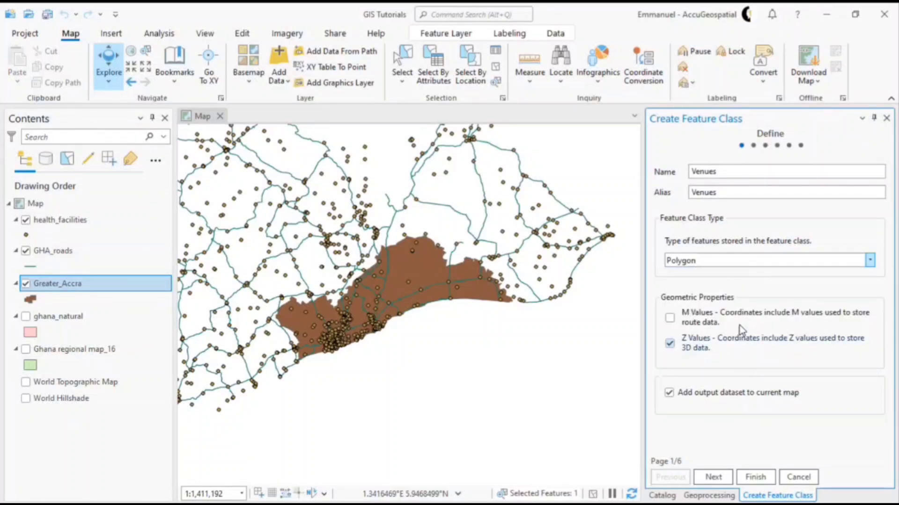
click(714, 477)
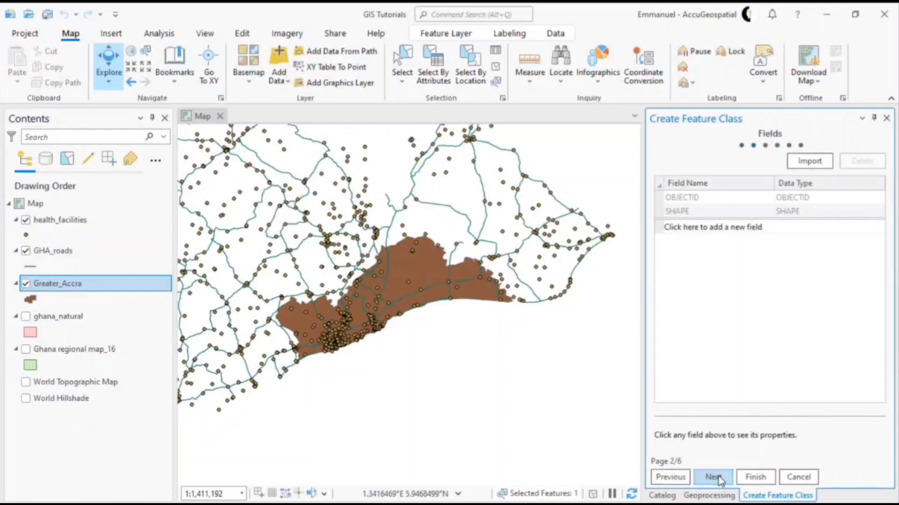
Add a field called Name with the Text data type to the new feature class
click(704, 229)
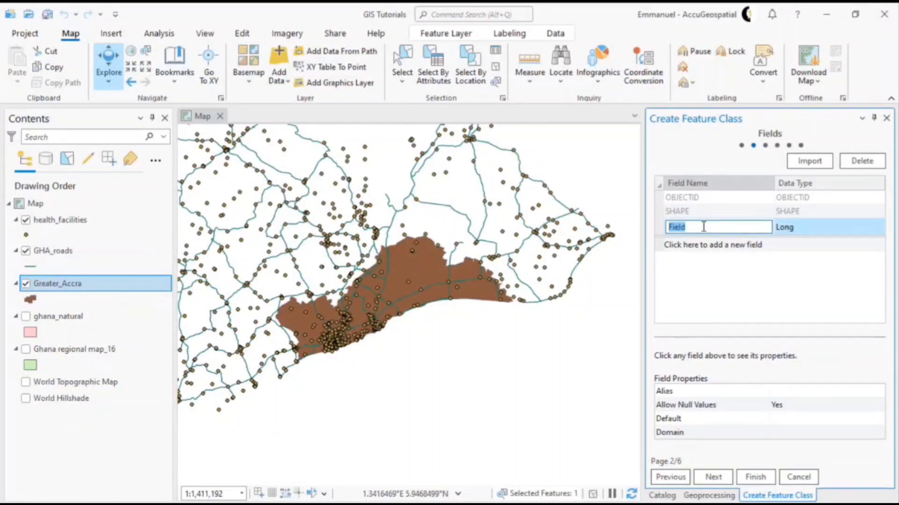
text(Name)
click(788, 229)
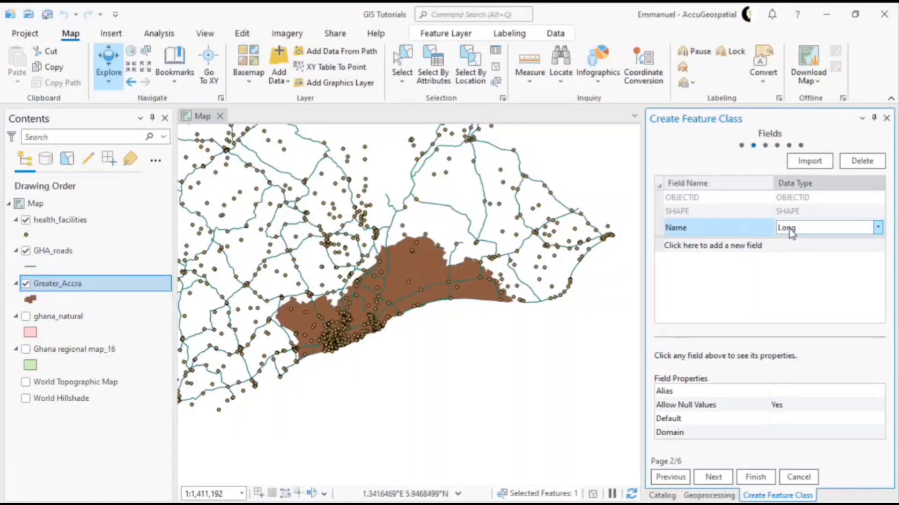
click(790, 231)
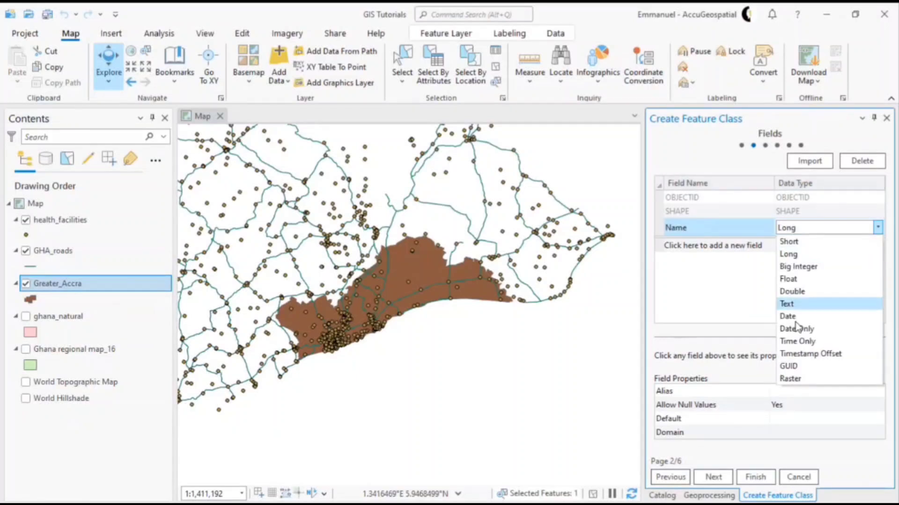
click(799, 307)
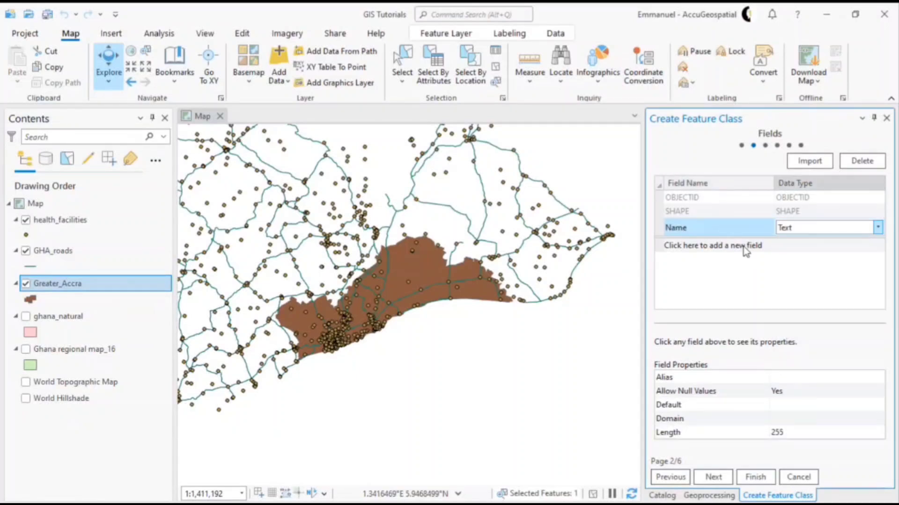
Add a second field called VenueID below the Name field
click(744, 251)
key(BackSpace)
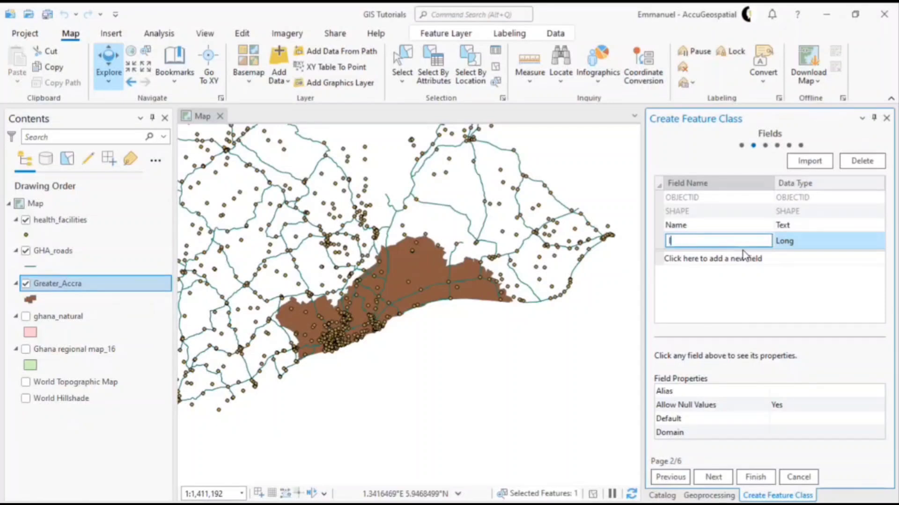
text(VenueID)
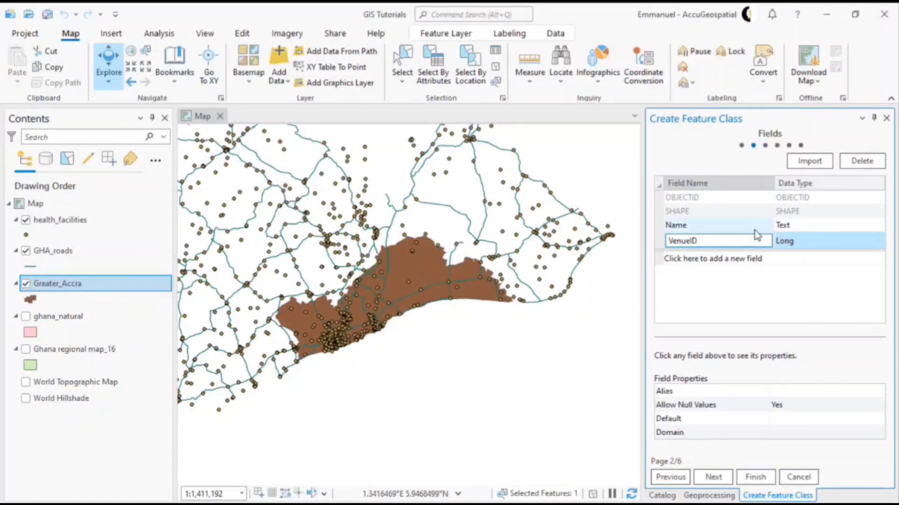
Set the alias of the Name field to "Name of this venue"
click(755, 229)
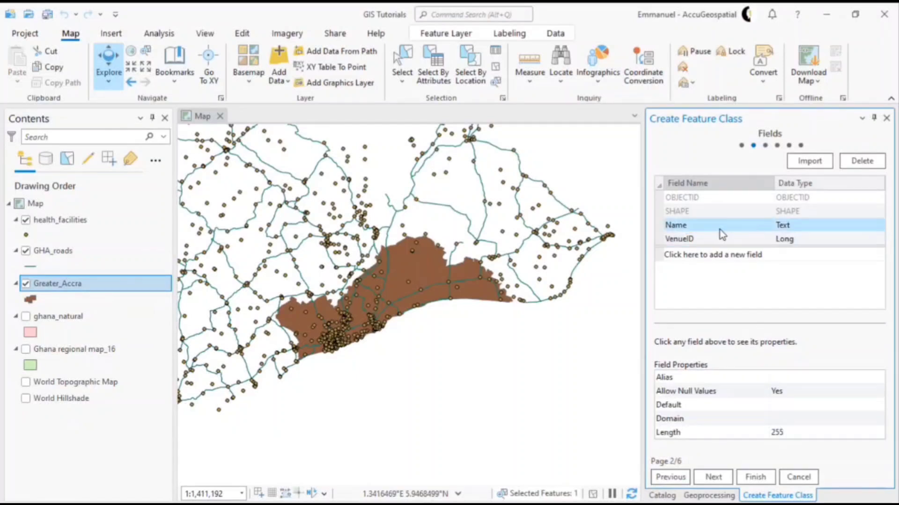
click(694, 224)
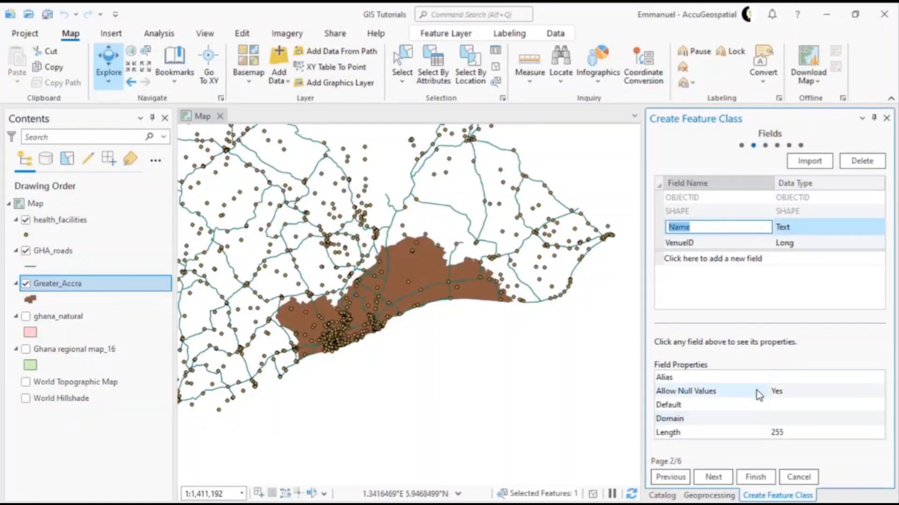
click(741, 378)
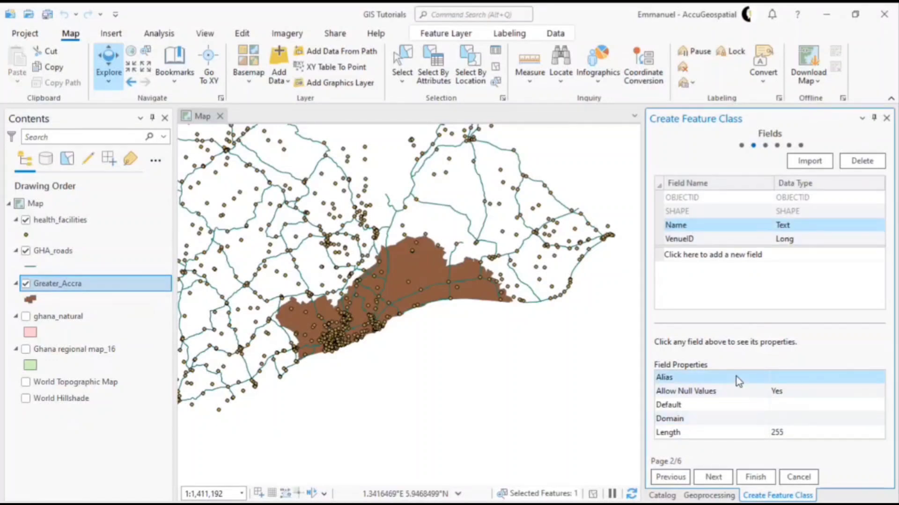
click(821, 375)
text(Name)
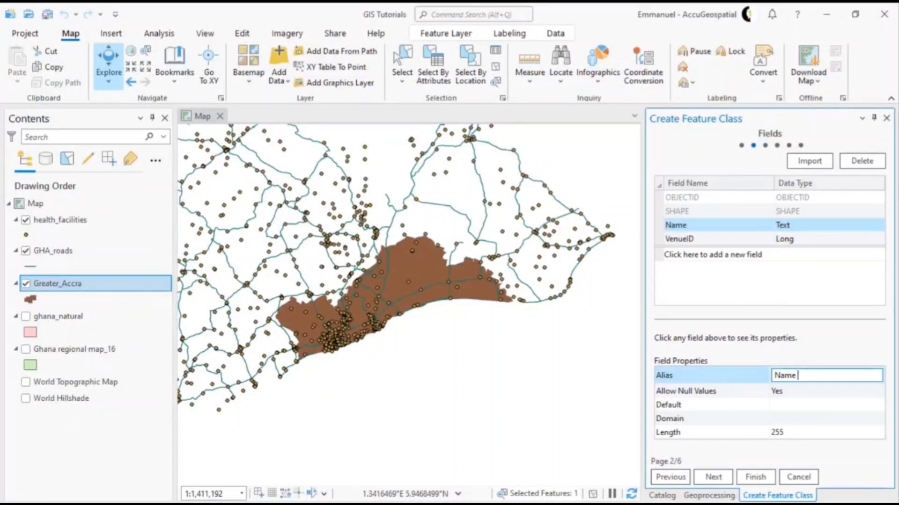
text( of this venue)
Set the VenueID field's data type to Text and its alias to "Venue ID"
click(742, 242)
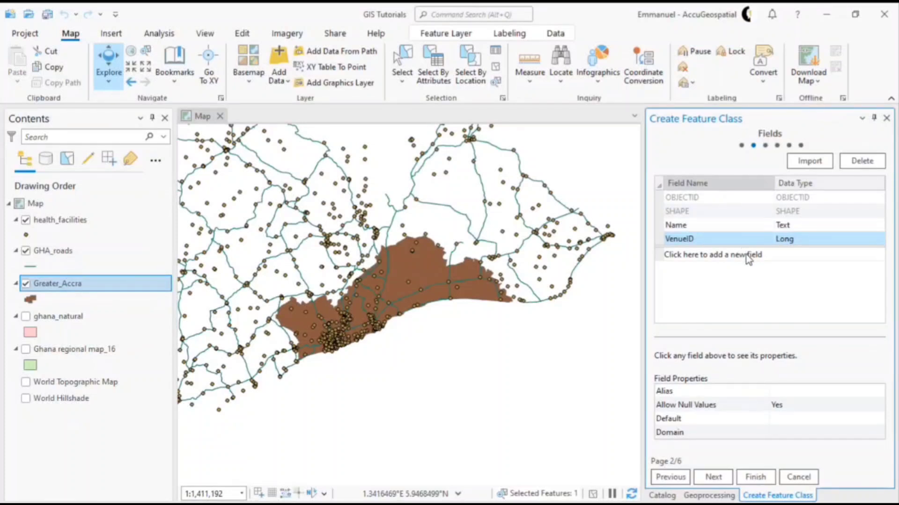
click(790, 243)
click(800, 316)
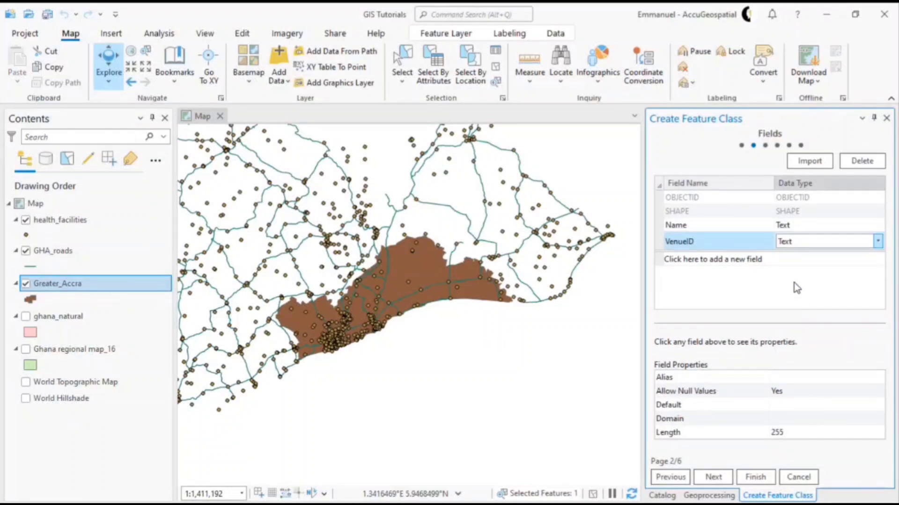
click(787, 379)
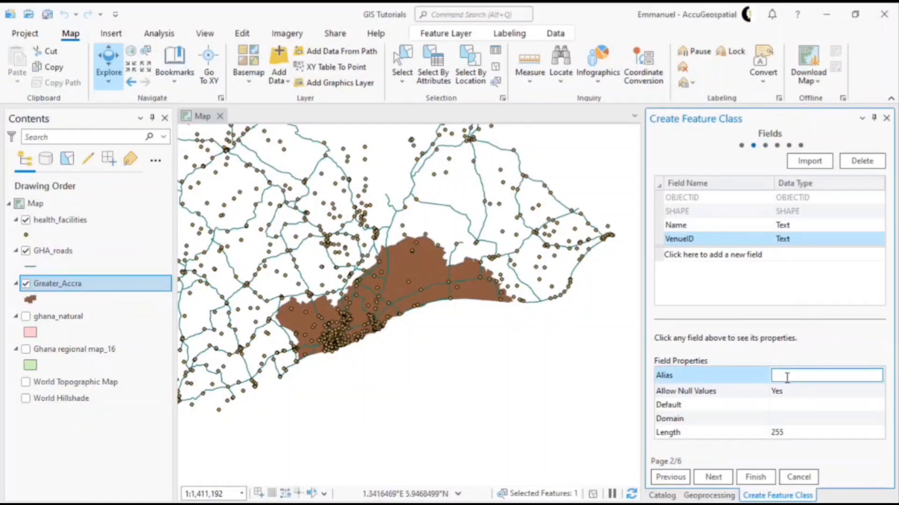
text(Venue ID)
Add a third field called Capacity with the Short data type and set its alias to "Capacity"
click(743, 255)
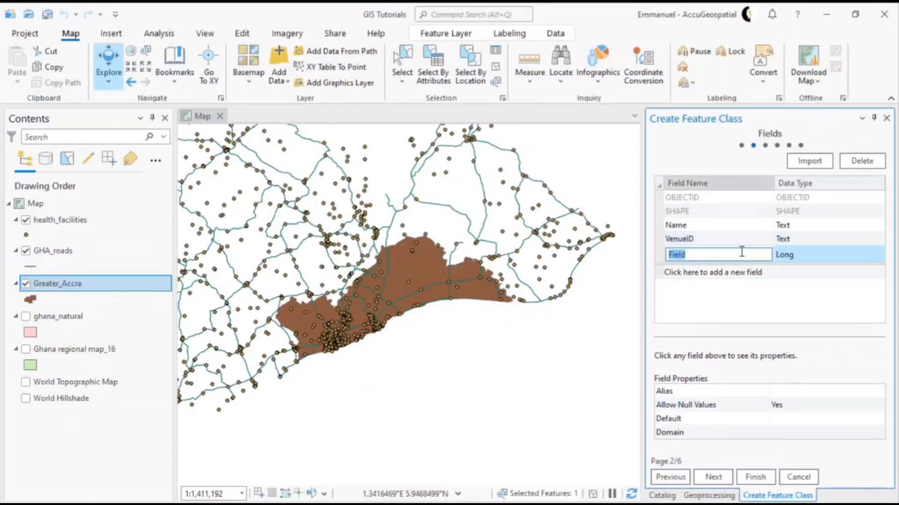
text(Capacity)
click(794, 257)
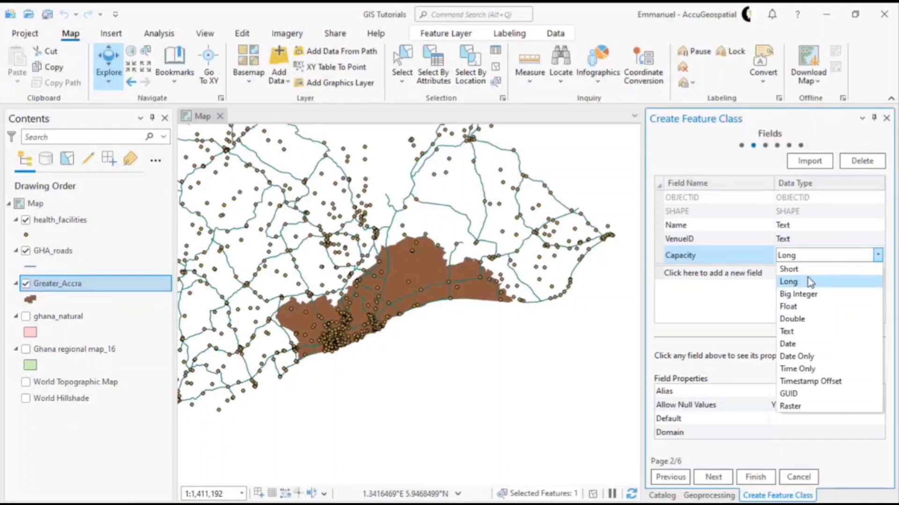
key(Up)
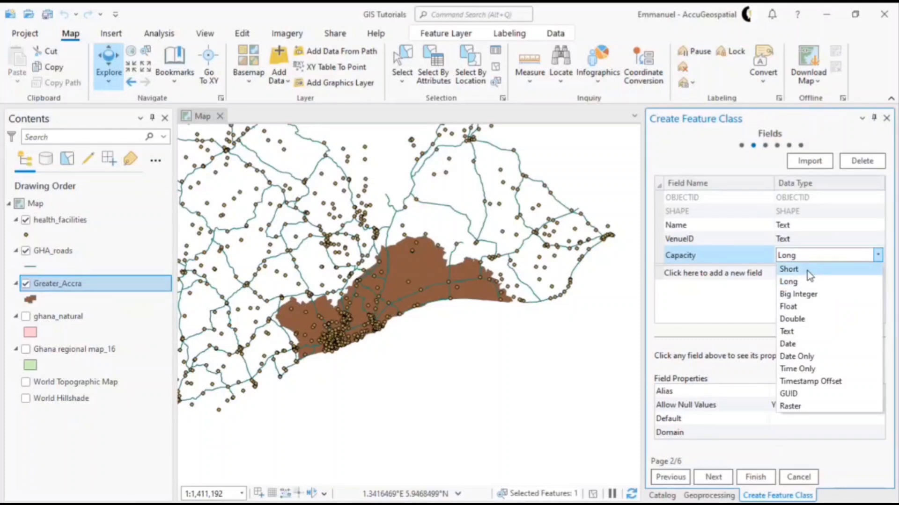
click(808, 270)
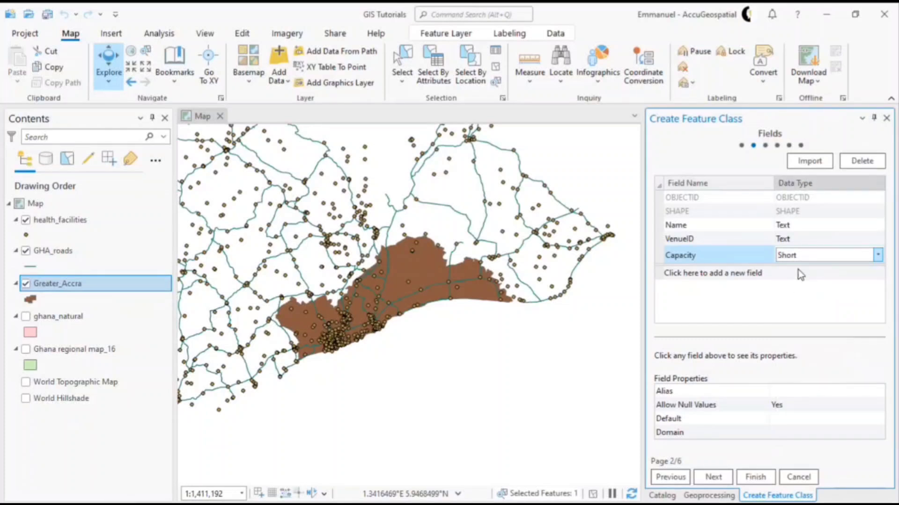
click(794, 392)
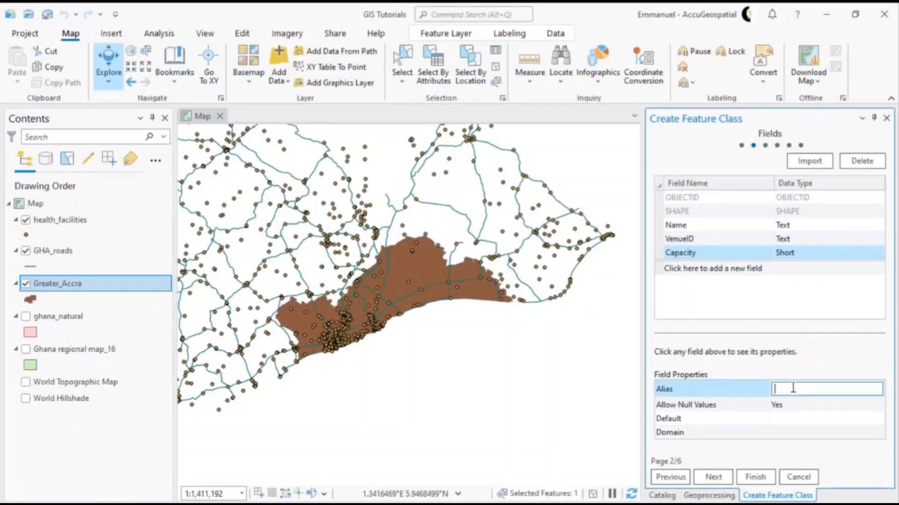
text(Capacity)
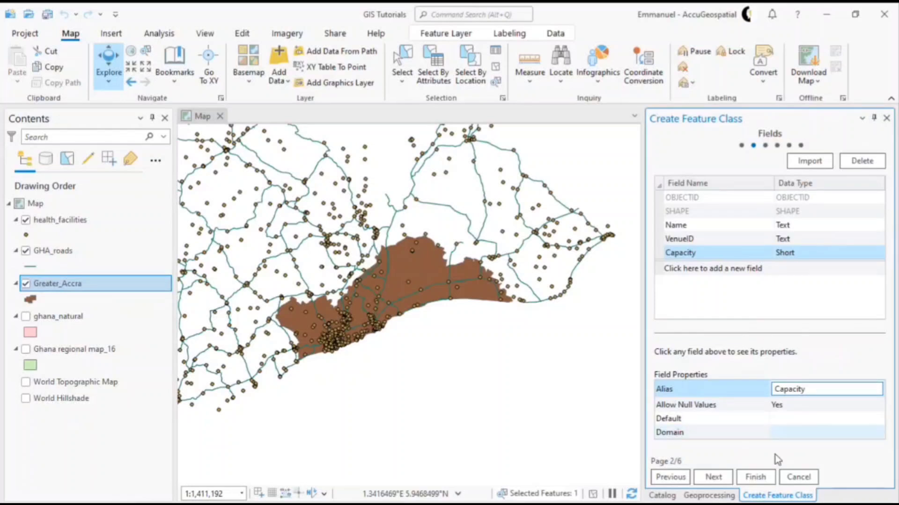
key(Tab)
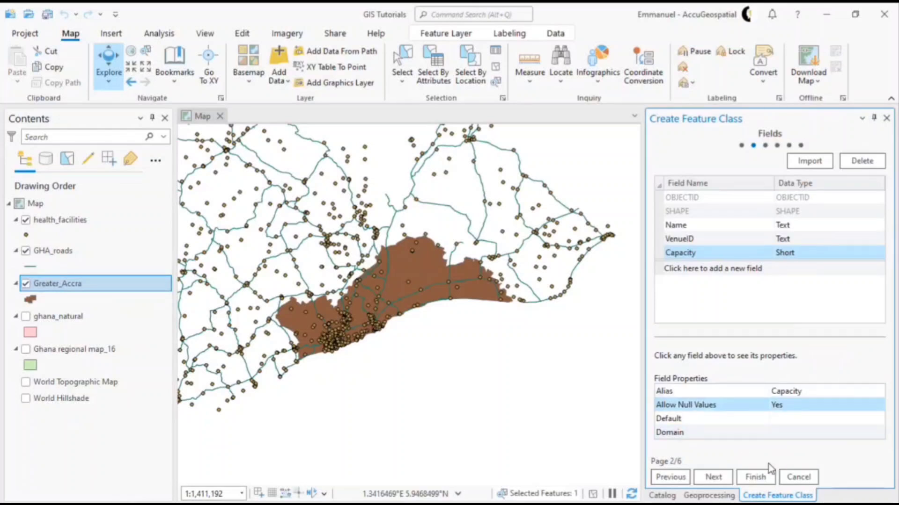
Finish creating the Venues feature class, keeping the inherited spatial reference and the default tolerance and resolution
click(723, 478)
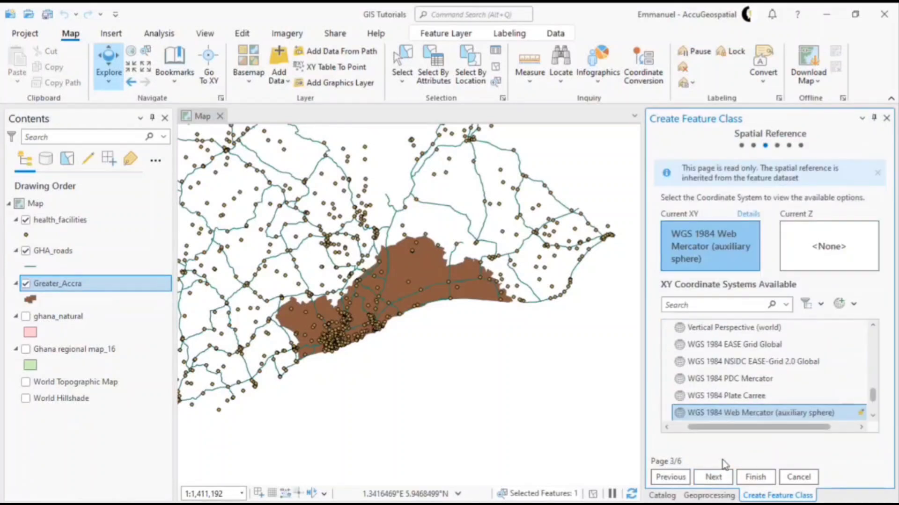
click(721, 477)
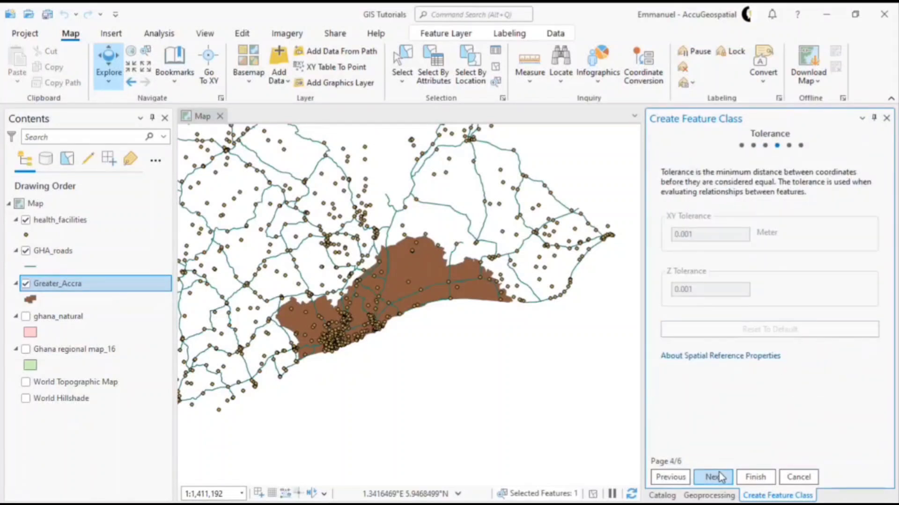
click(720, 478)
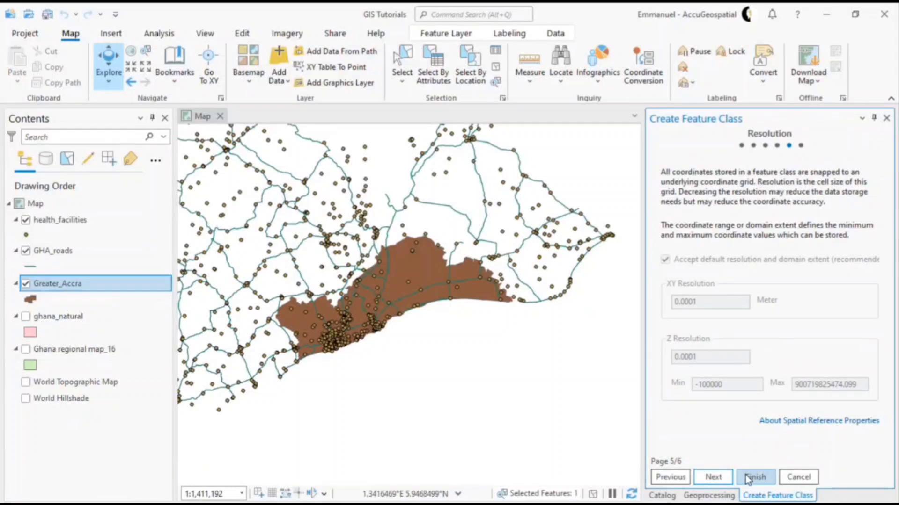
click(749, 479)
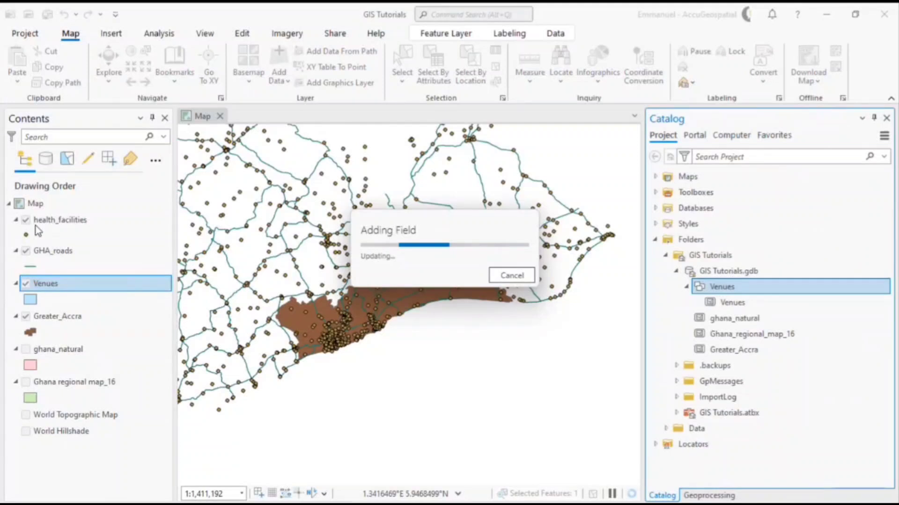
Open the Venues layer's attribute table to check its fields, and close it again
click(47, 285)
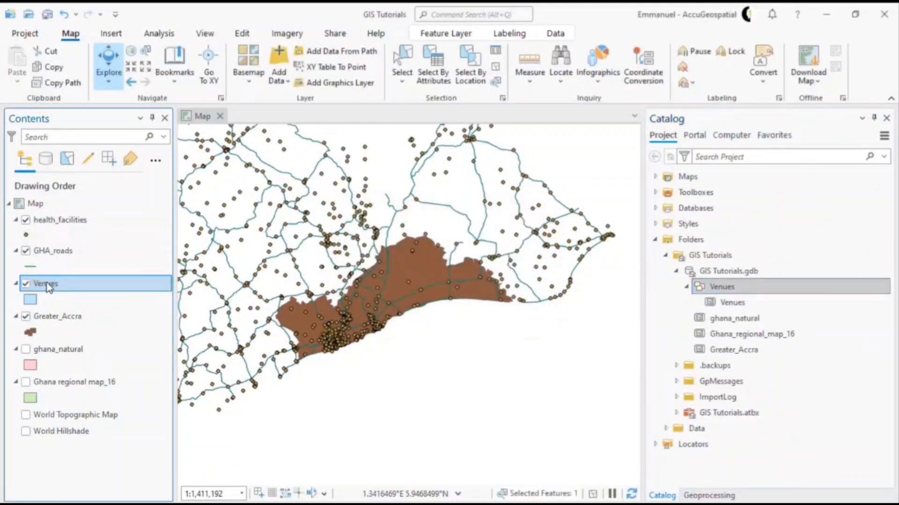
right_click(46, 283)
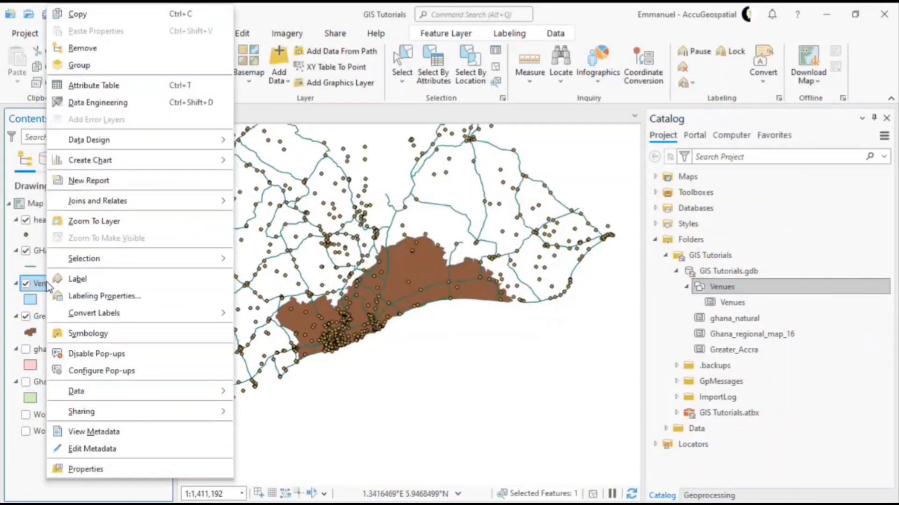
click(78, 85)
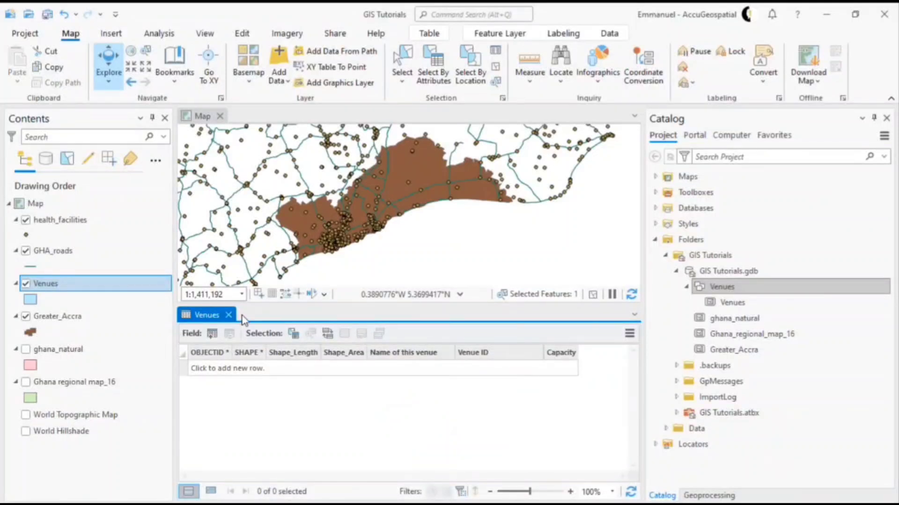
click(229, 315)
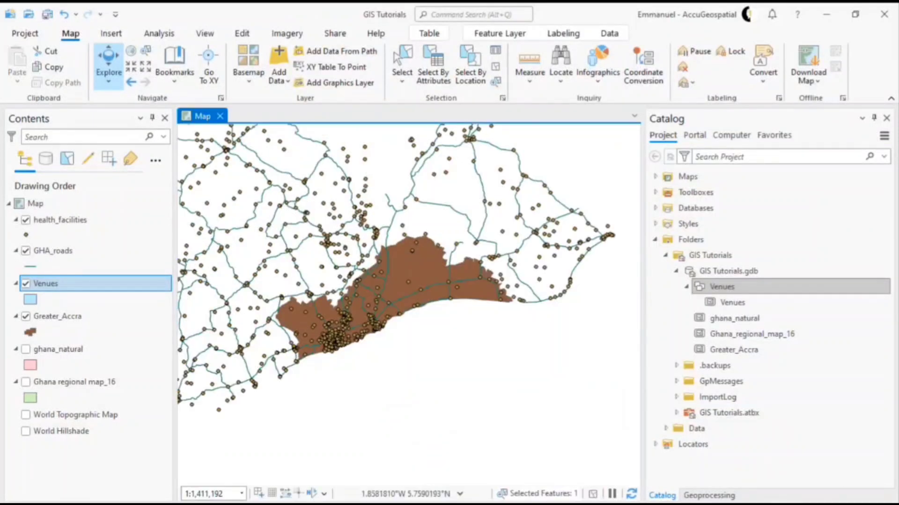
Turn off the Venues layer in the map and collapse the Venues feature dataset in the project geodatabase
click(25, 283)
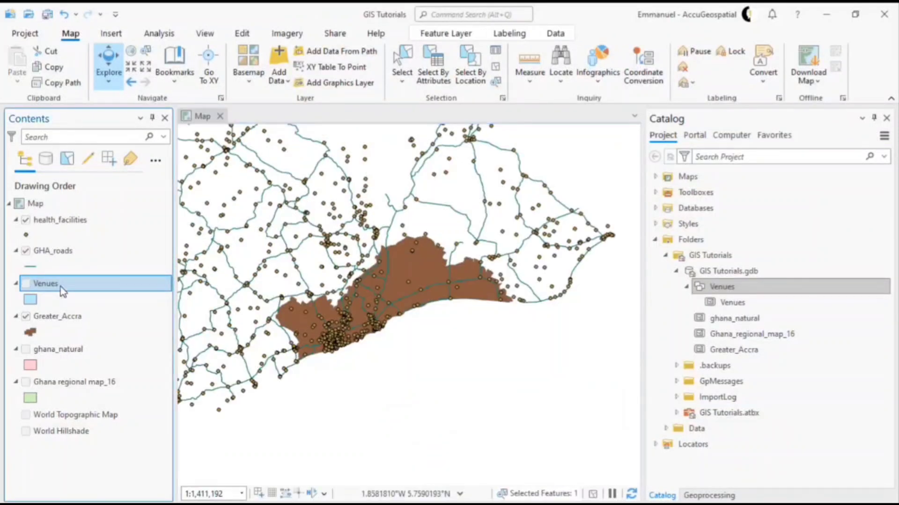
double_click(708, 289)
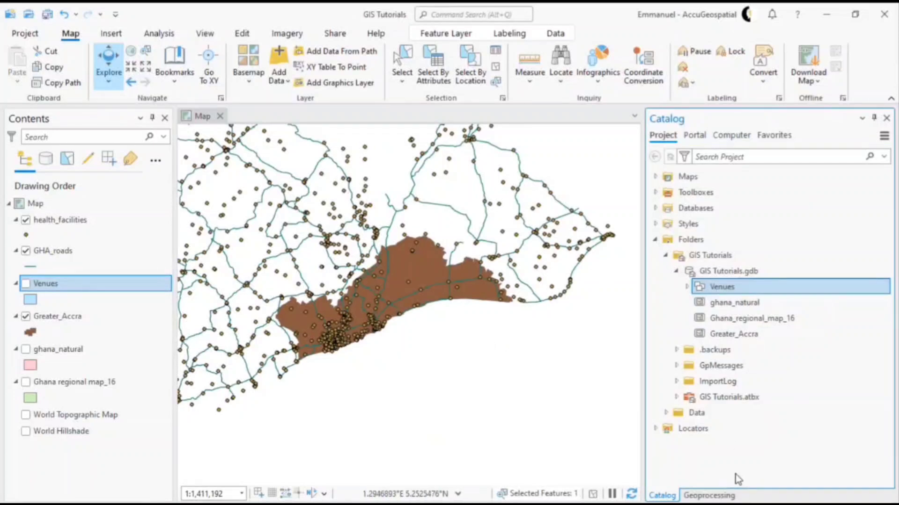
Change the fill color of the Greater_Accra polygon symbol to a lighter orange-brown and apply it
click(30, 333)
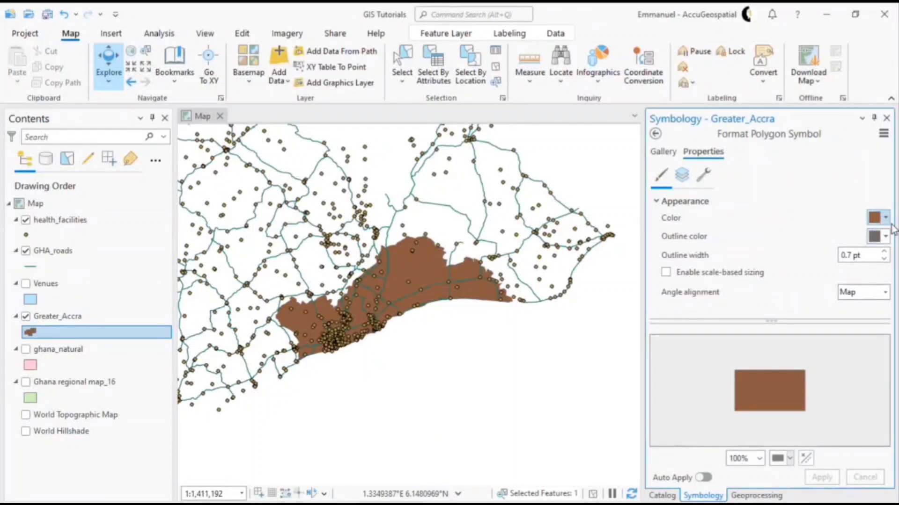
click(885, 217)
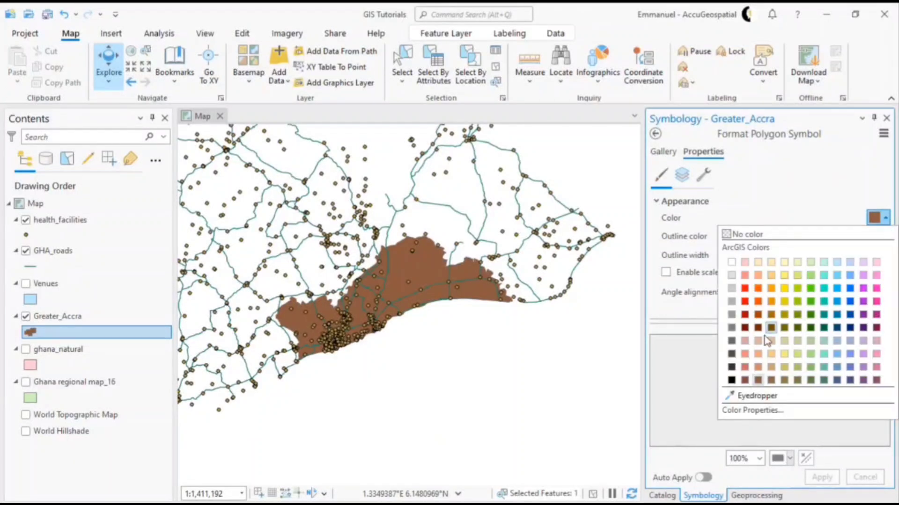
click(757, 367)
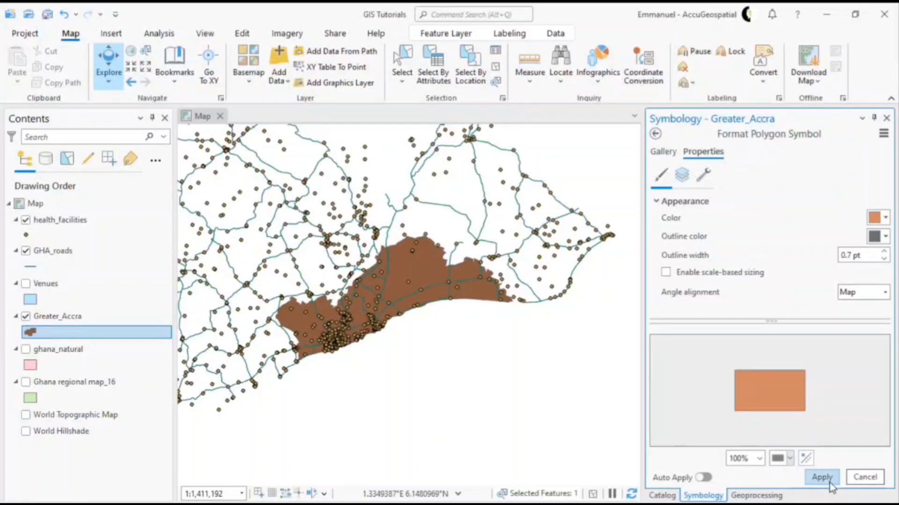
click(822, 477)
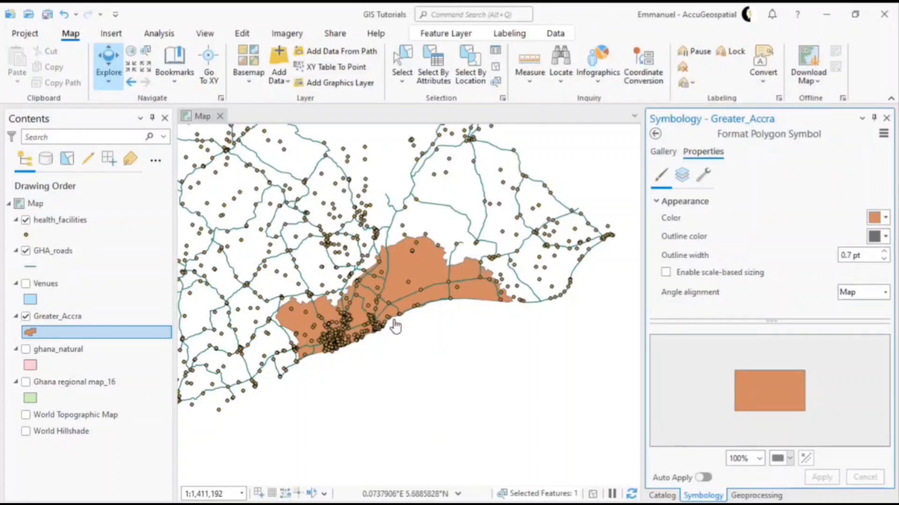
Save the GIS Tutorials project
scroll(396, 326, up, 2)
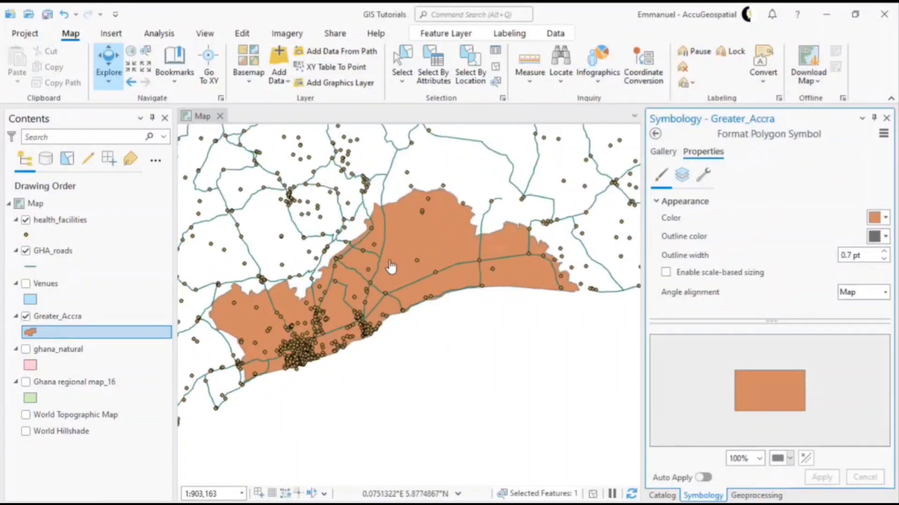
scroll(302, 266, up, 2)
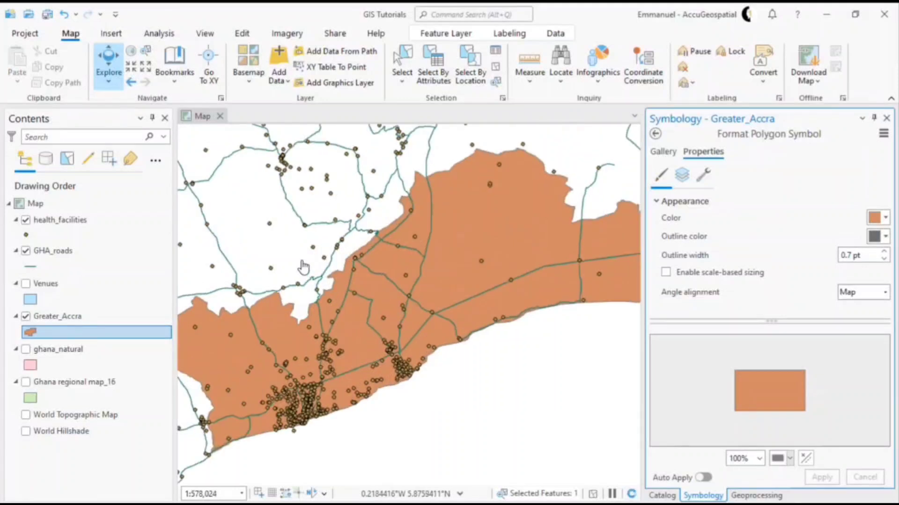
scroll(302, 265, down, 2)
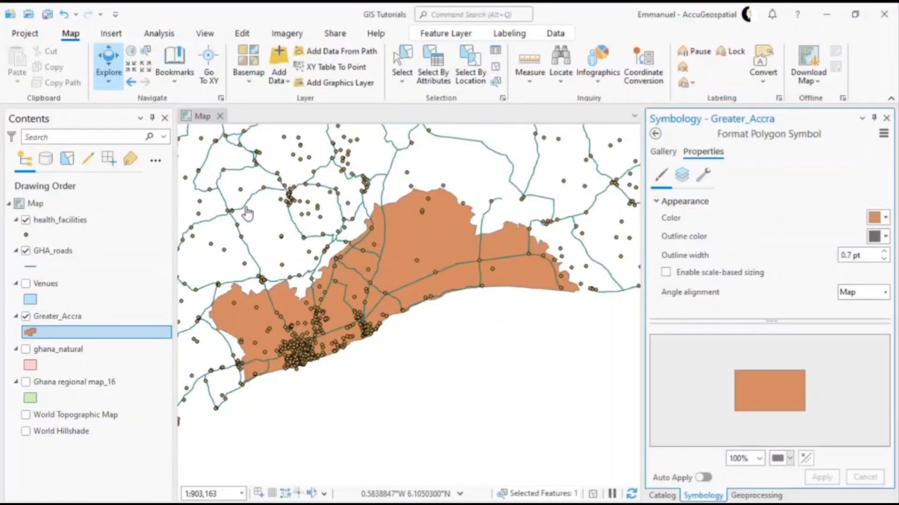
click(171, 37)
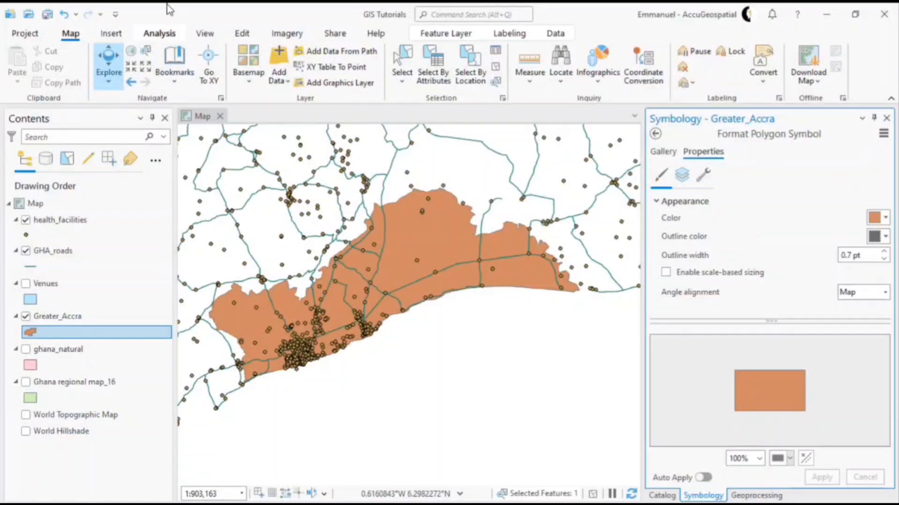
click(47, 17)
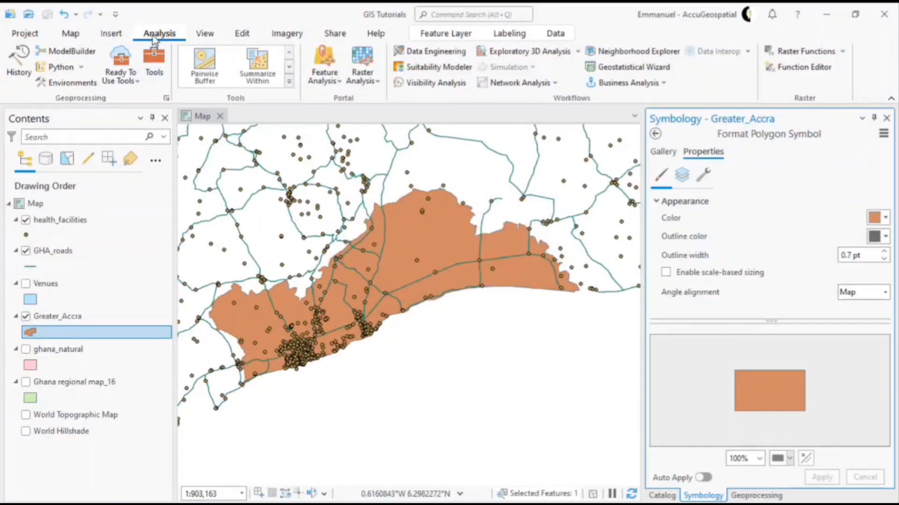
Open the geoprocessing tools and browse the list of system toolboxes, including the Cartography and Data Management toolboxes
click(152, 61)
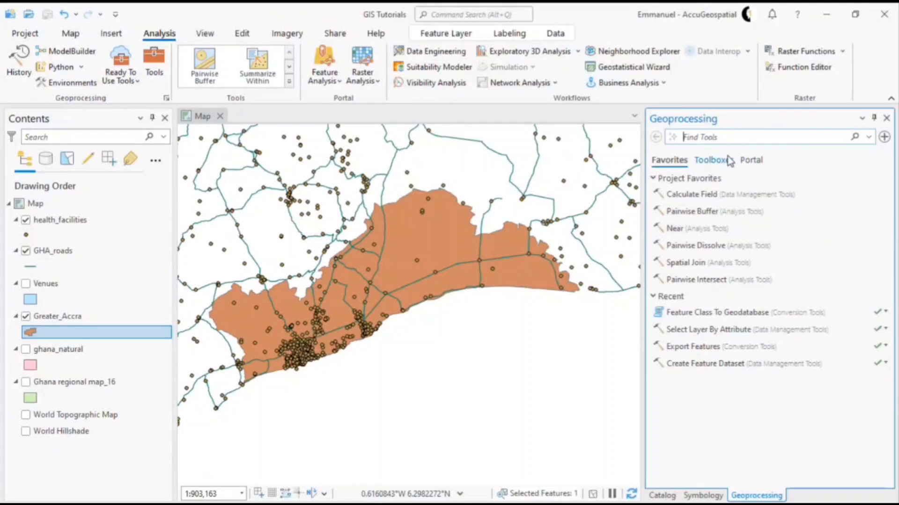
click(712, 160)
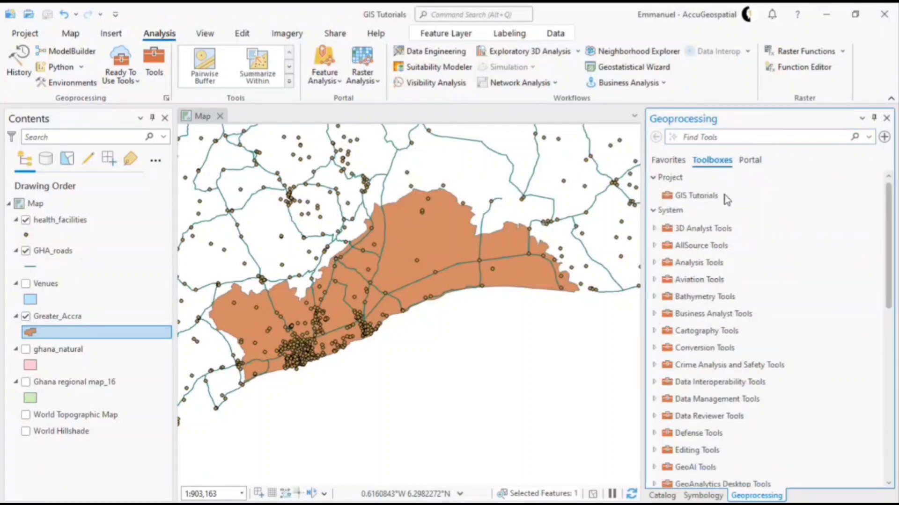
scroll(736, 243, down, 9)
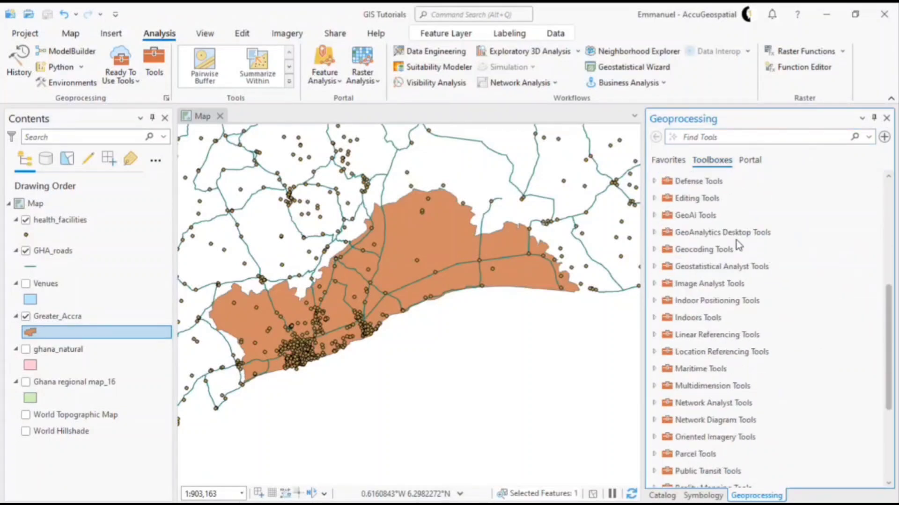
scroll(744, 248, up, 9)
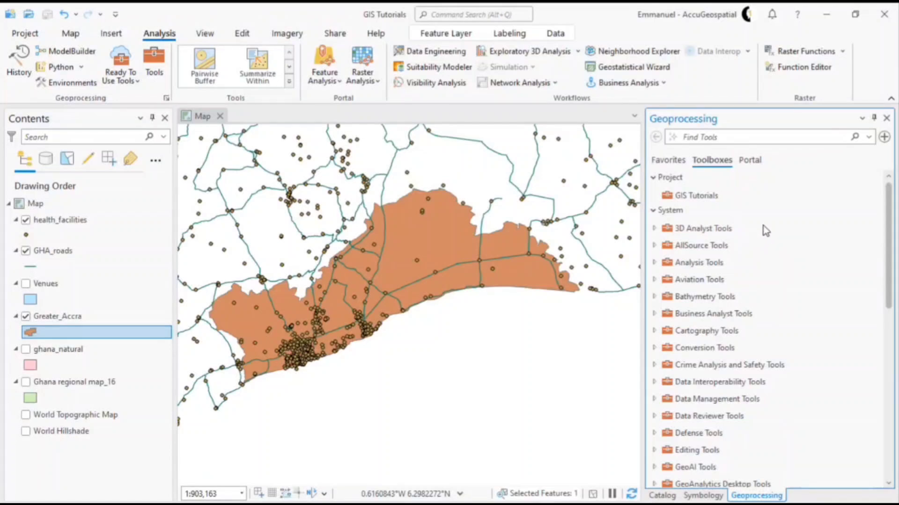
click(725, 246)
scroll(729, 242, down, 3)
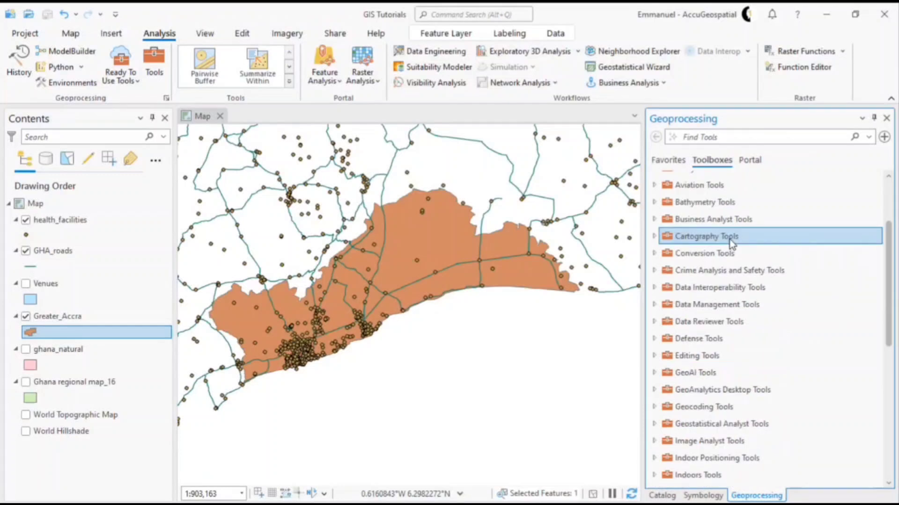
scroll(730, 241, down, 2)
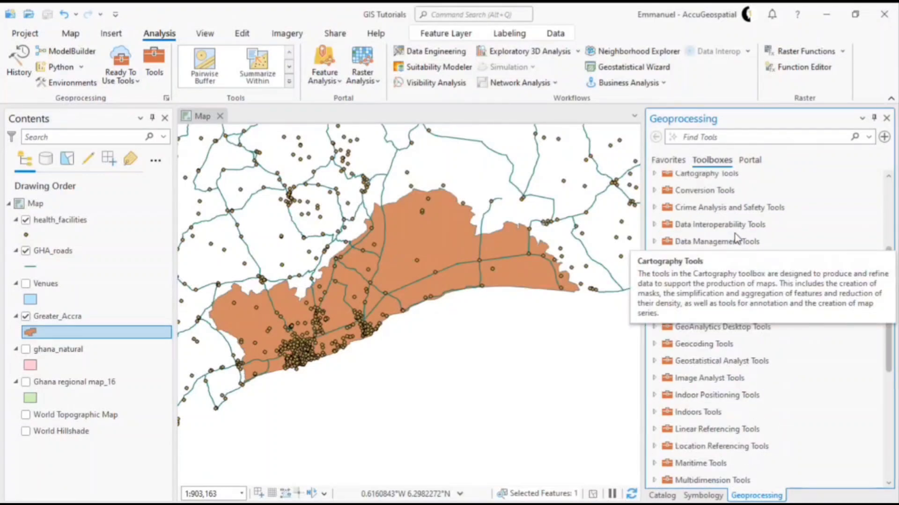
scroll(811, 239, down, 1)
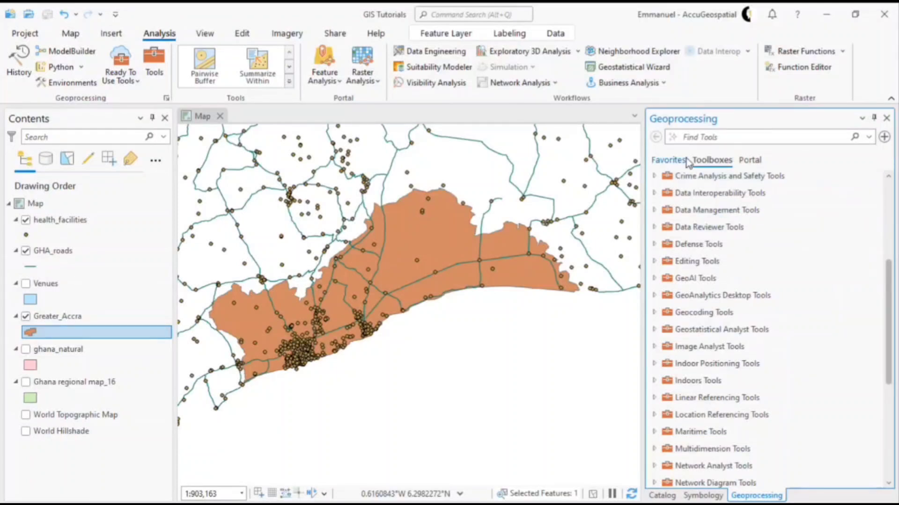
scroll(726, 221, up, 6)
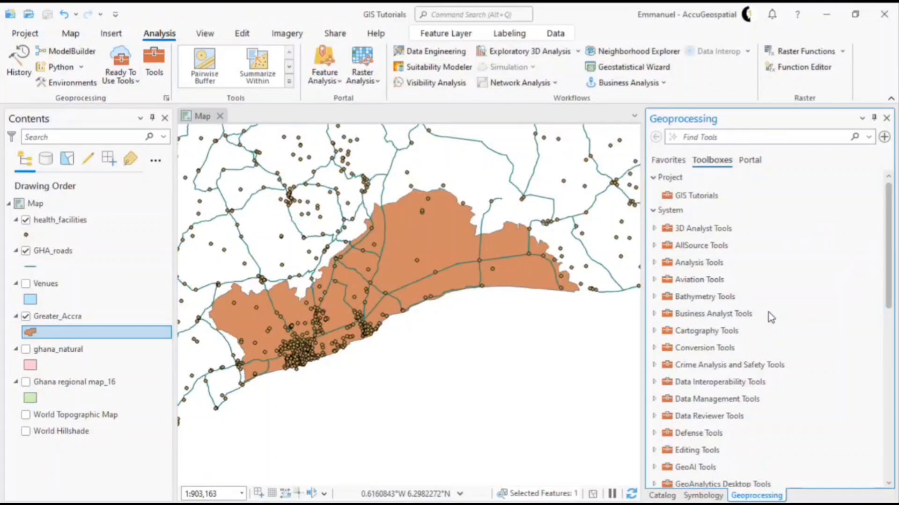
scroll(772, 321, down, 1)
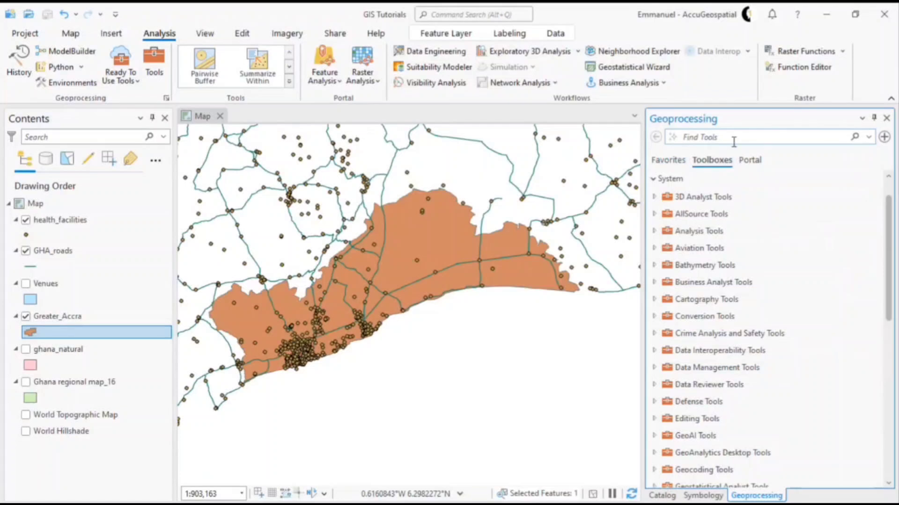
Search the geoprocessing tools for "clip", open the Clip analysis tool and dismiss its Pairwise Clip suggestion
text(cli)
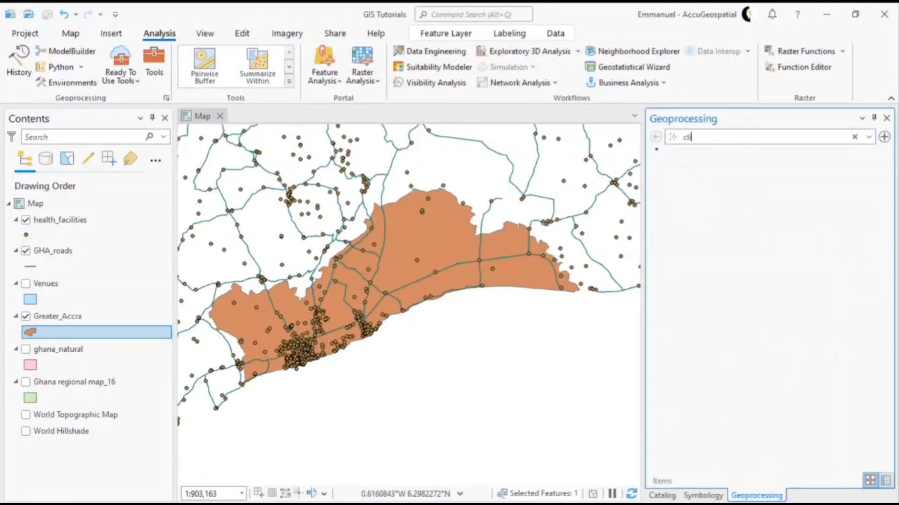
text(p)
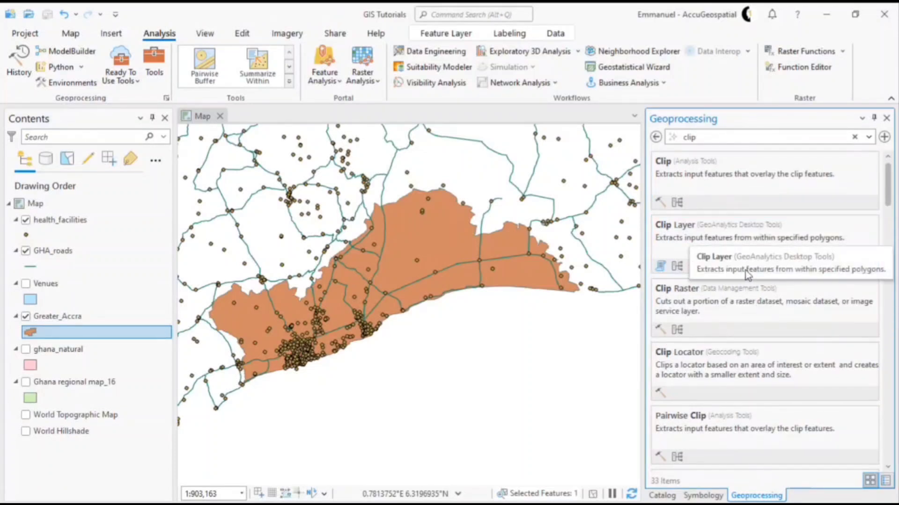
scroll(753, 264, down, 1)
scroll(757, 261, down, 1)
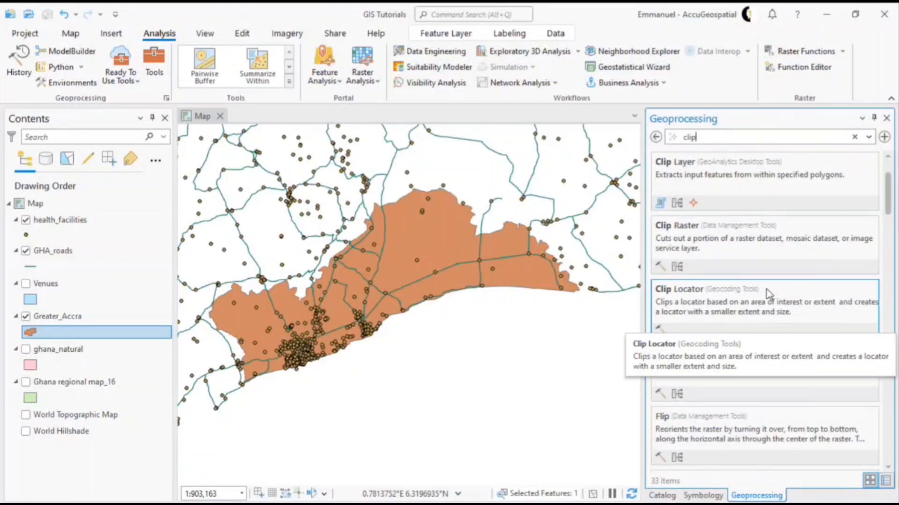
scroll(775, 294, down, 6)
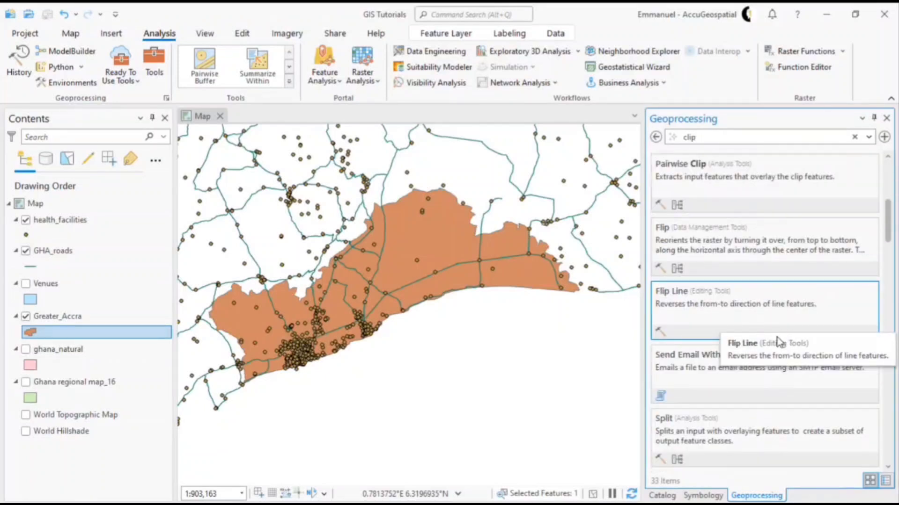
scroll(779, 342, down, 3)
scroll(763, 334, up, 10)
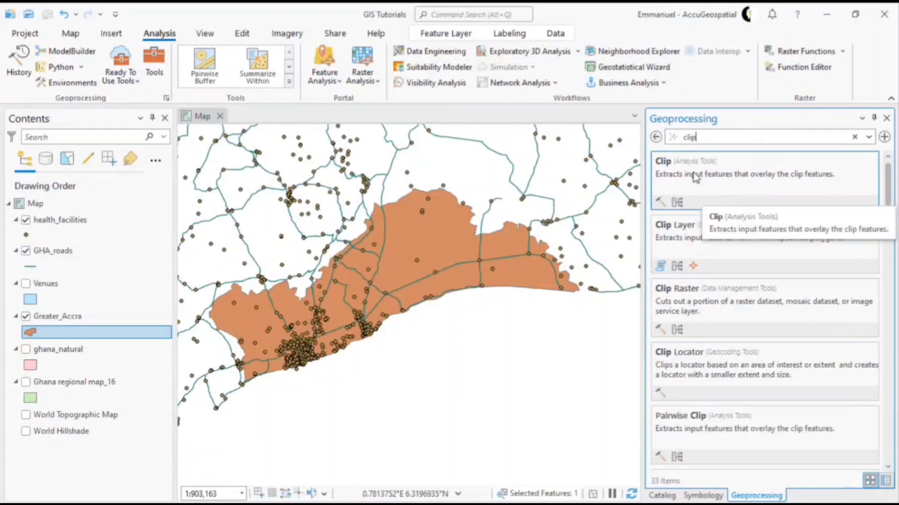
click(752, 179)
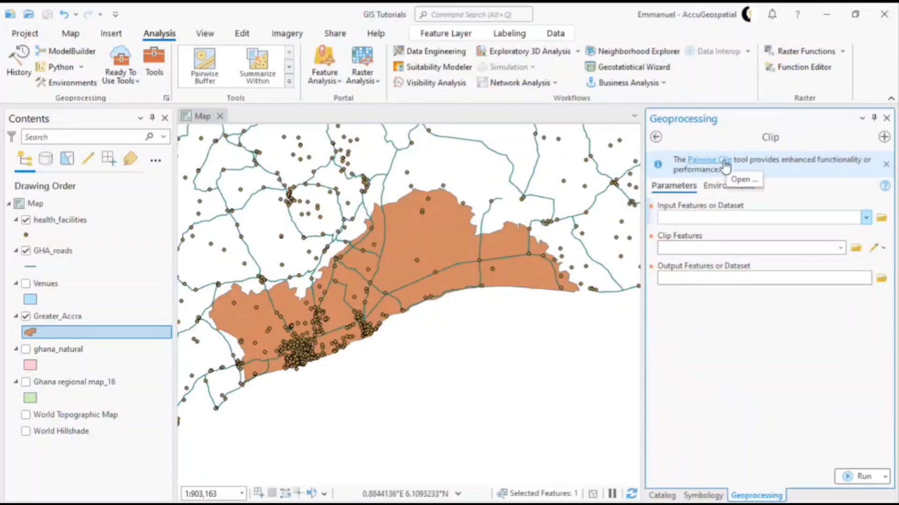
click(885, 164)
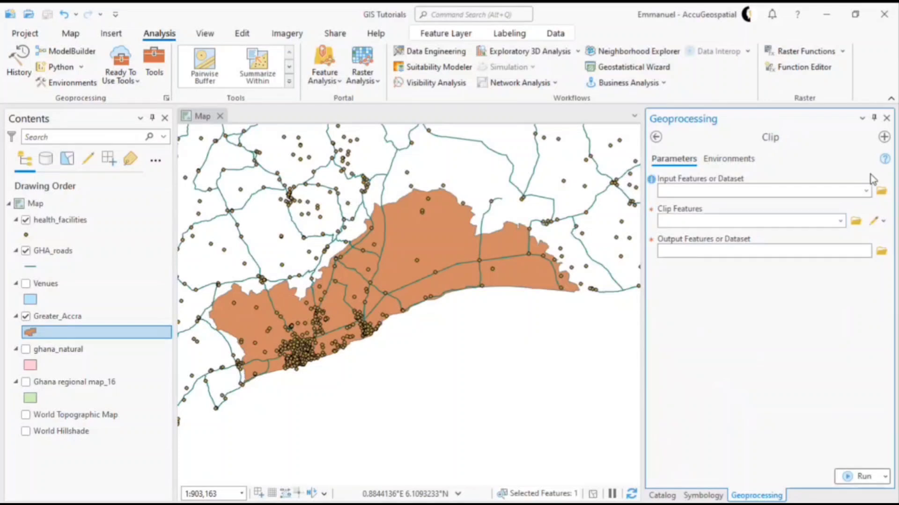
Set GHA_roads as the input features of the Clip tool
click(866, 191)
click(867, 191)
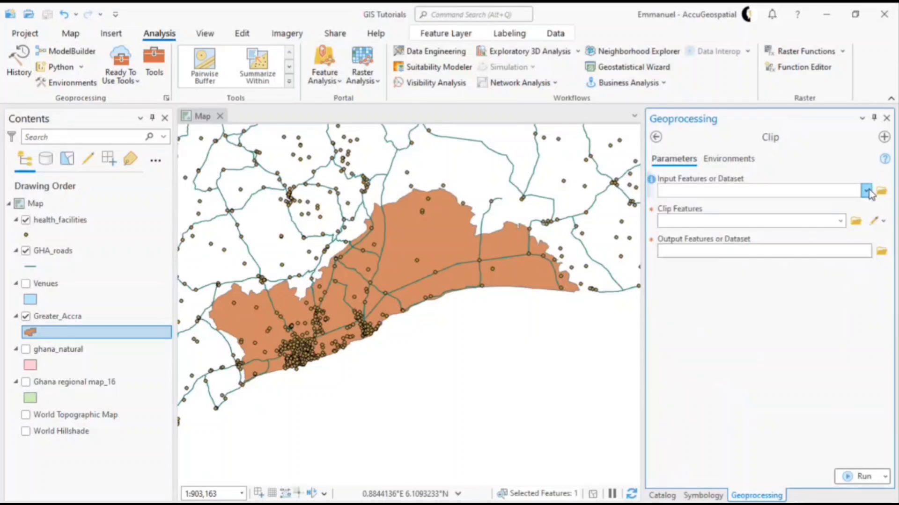
mouse_move(652, 182)
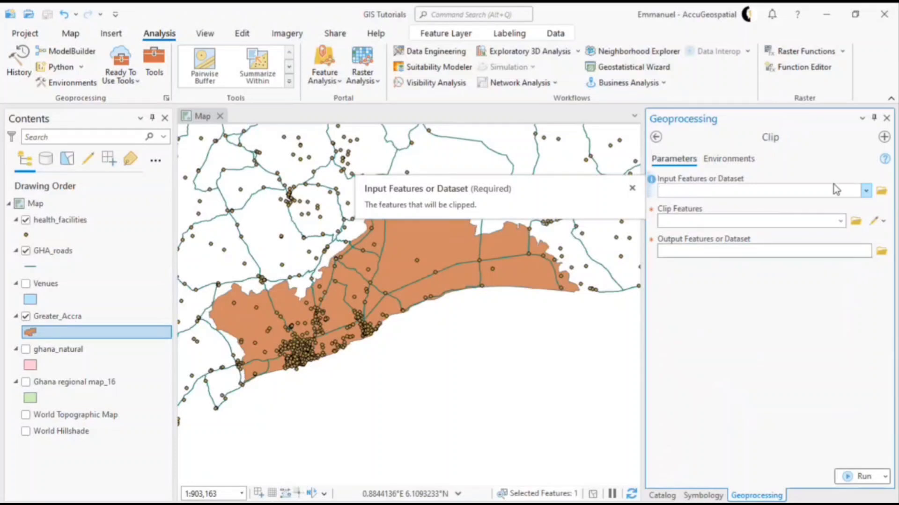
click(866, 191)
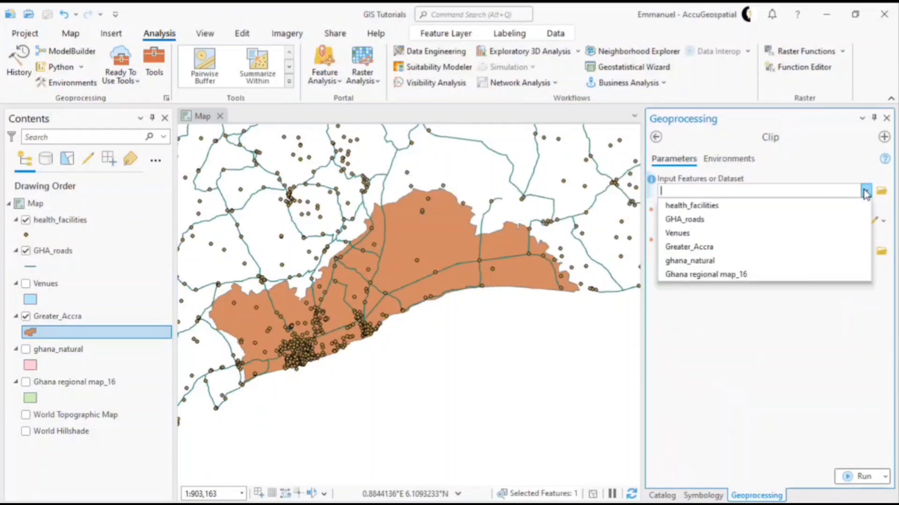
click(714, 220)
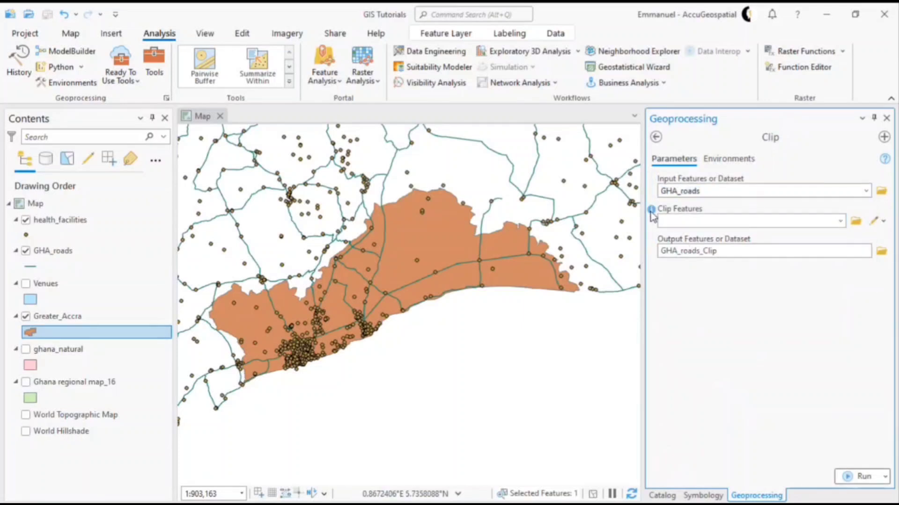
Run the clip with Greater_Accra as the clip features and GHA_roads_Clip as output, and turn off the original GHA_roads layer
mouse_move(652, 213)
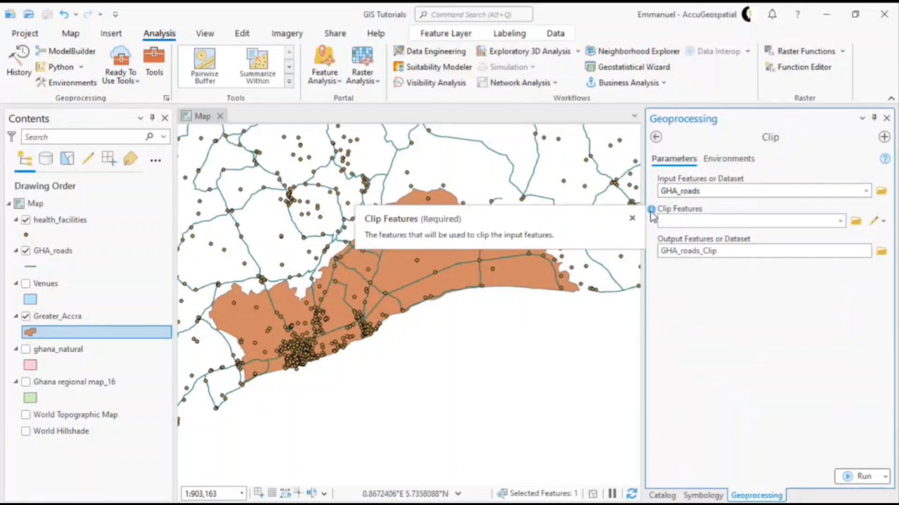
click(841, 223)
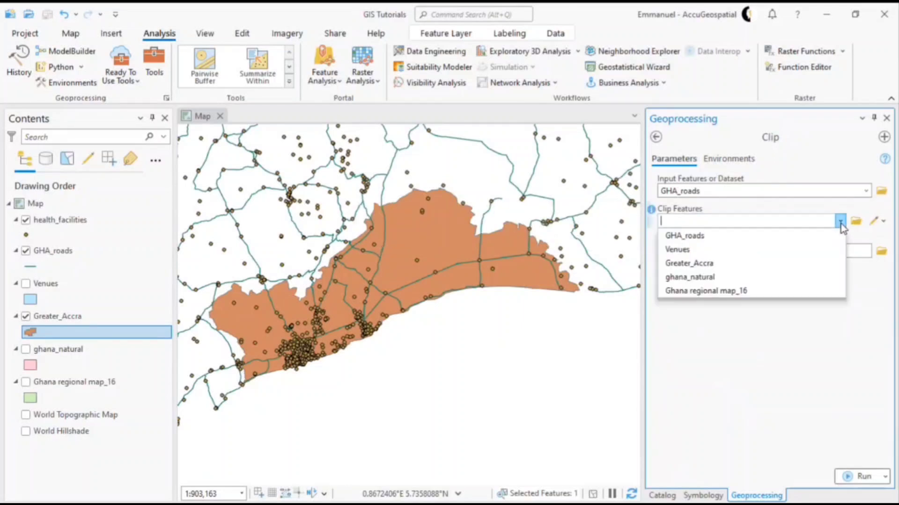
click(714, 265)
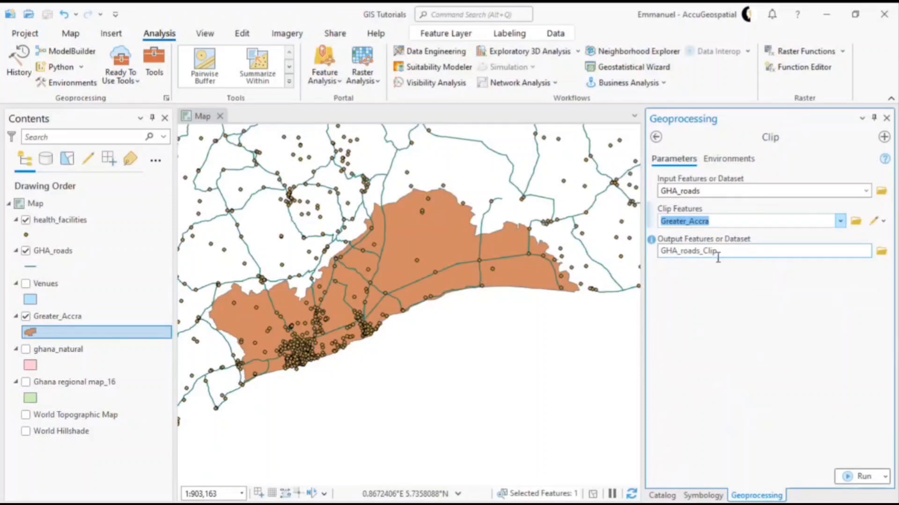
click(858, 477)
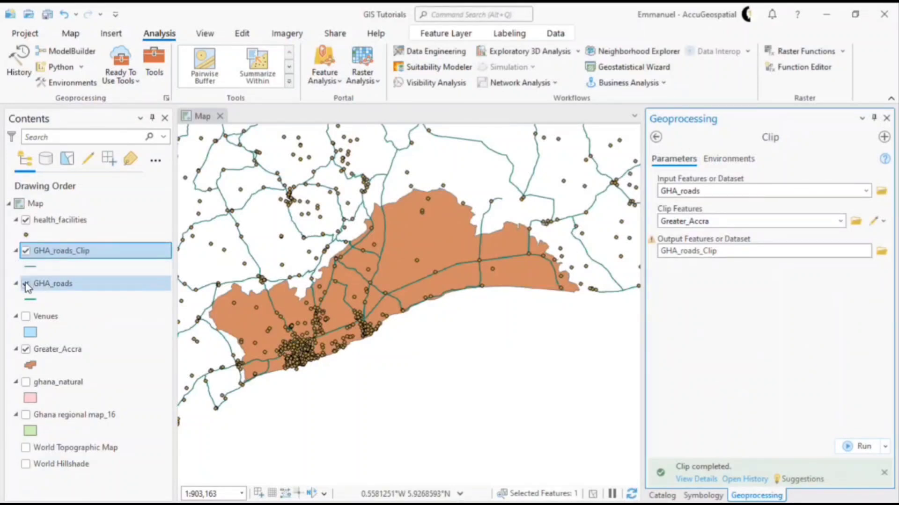
click(27, 284)
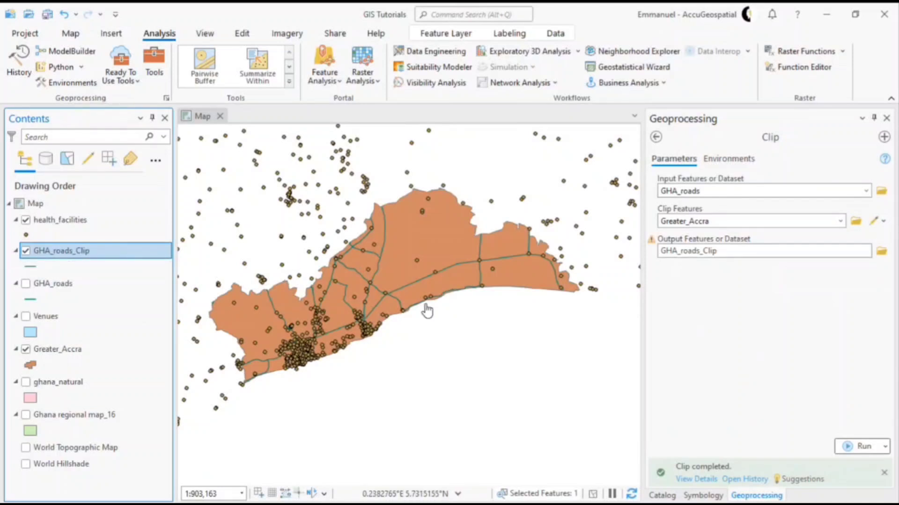
Change the fill color of the Greater_Accra polygon symbol to light blue and apply it
click(30, 366)
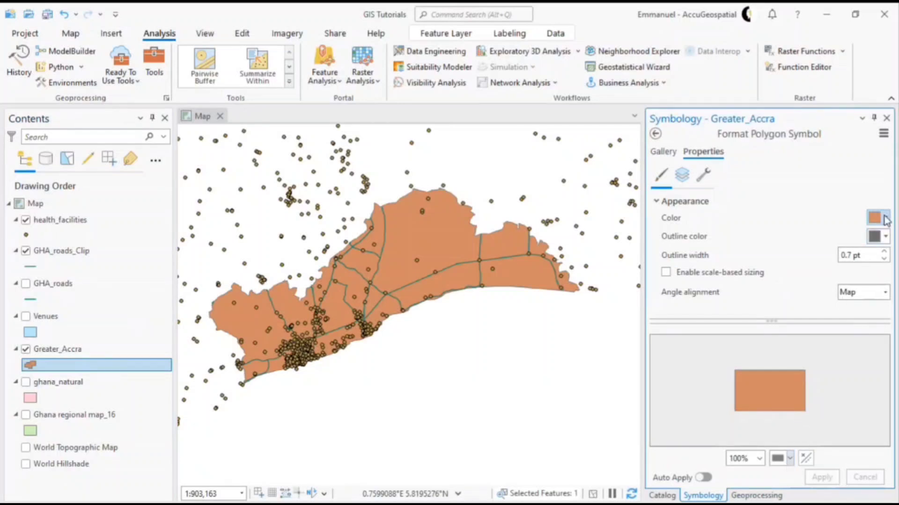
click(885, 219)
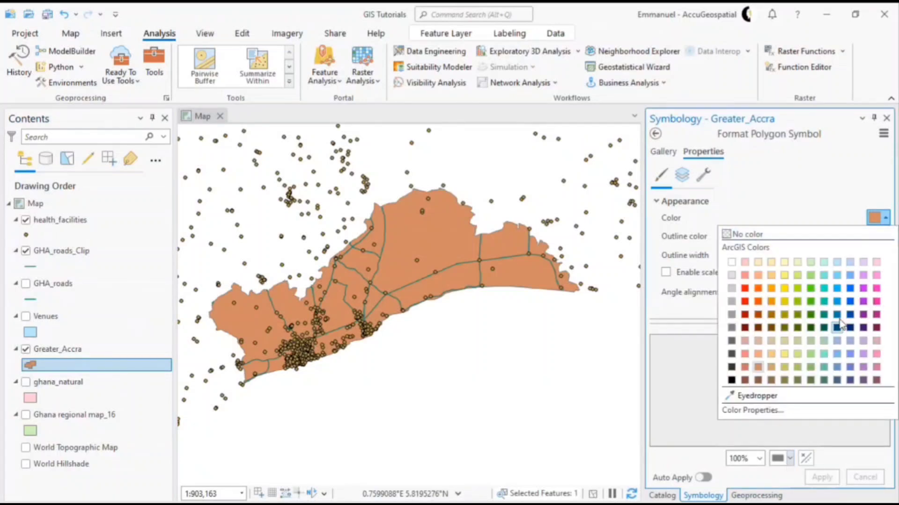
click(849, 275)
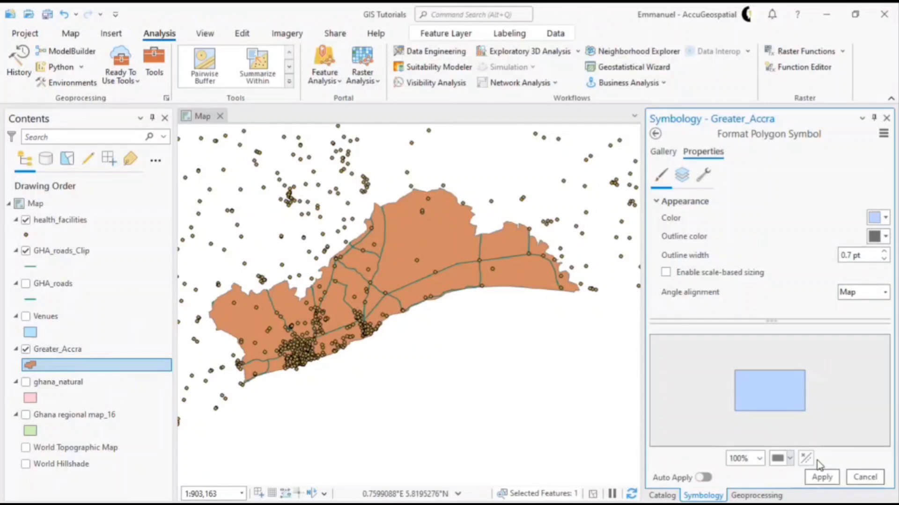
click(821, 477)
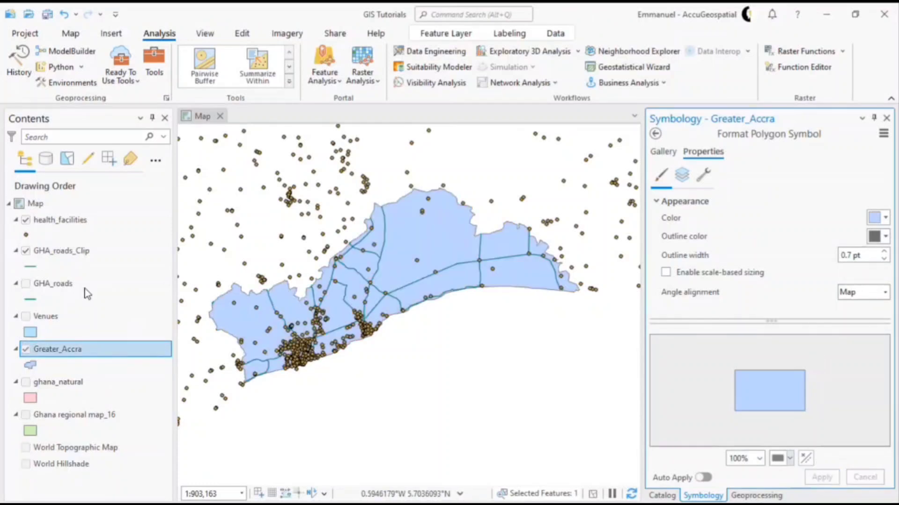
Change the line color of the GHA_roads_Clip symbol to dark reddish brown and apply it
click(29, 268)
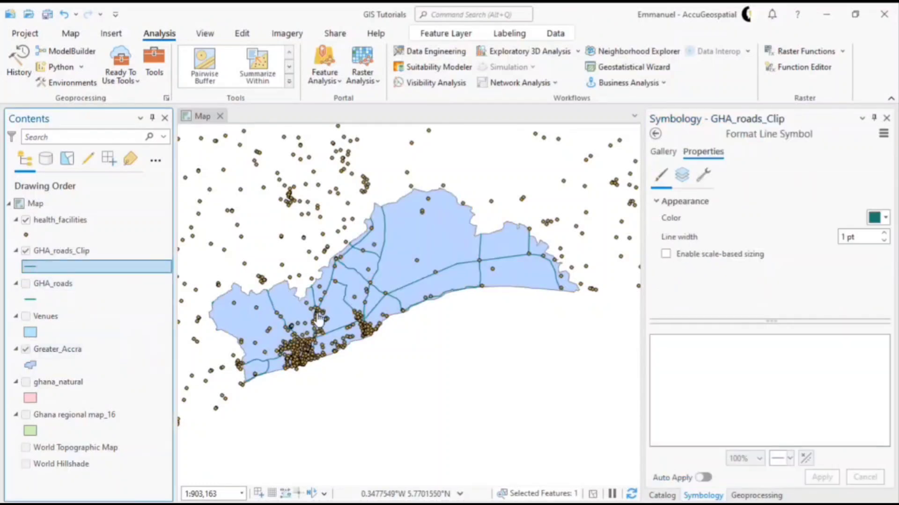
click(886, 218)
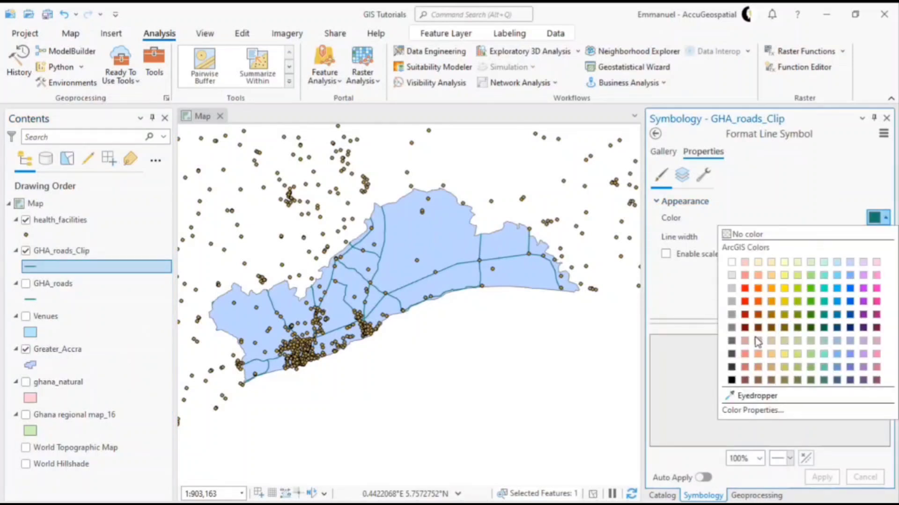
click(759, 315)
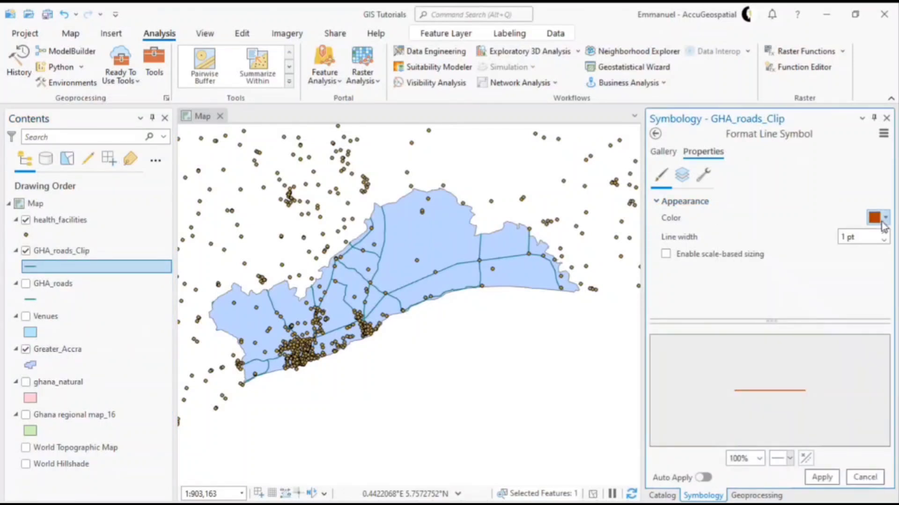
click(883, 220)
click(759, 327)
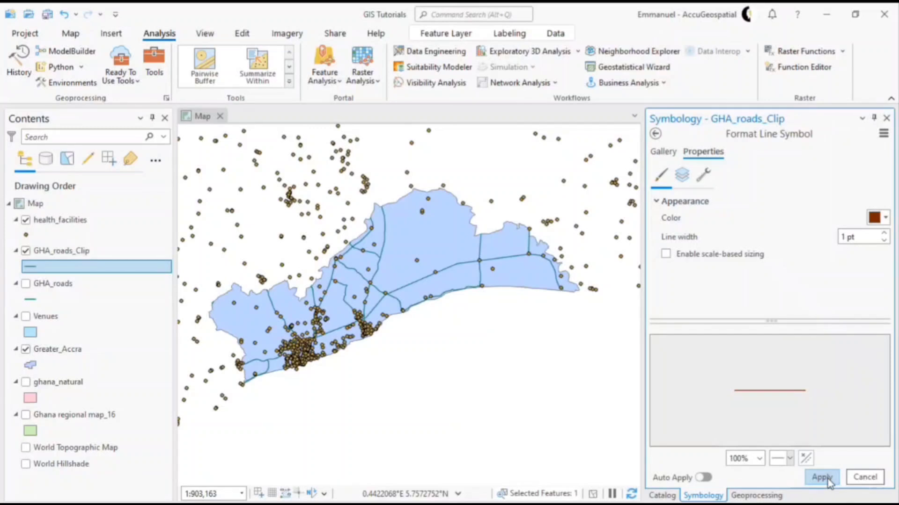
click(822, 477)
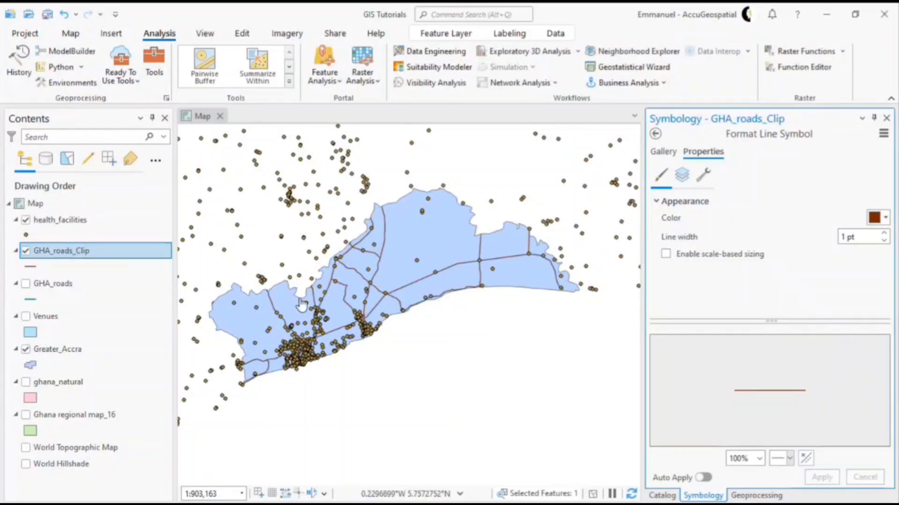
Examine how the clipped roads end at the Greater_Accra boundary, close up and across the whole region
scroll(302, 304, up, 2)
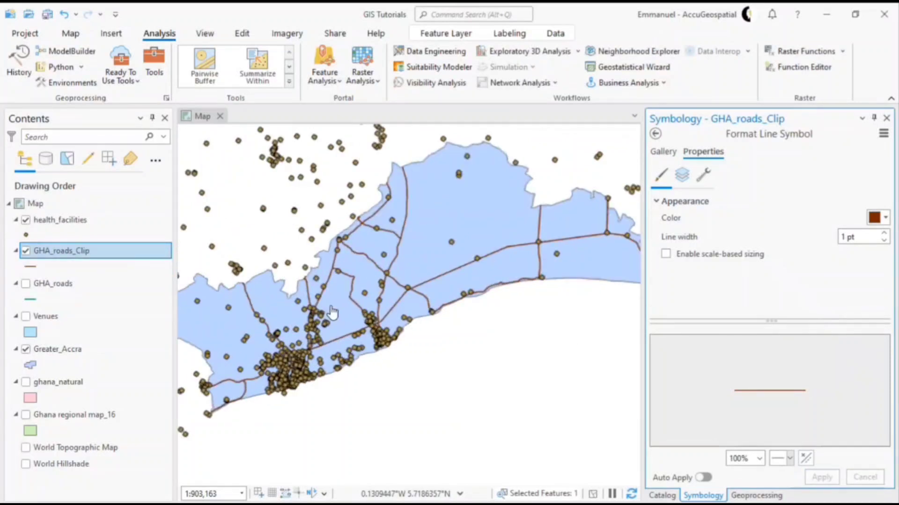
scroll(332, 313, up, 2)
scroll(469, 285, up, 15)
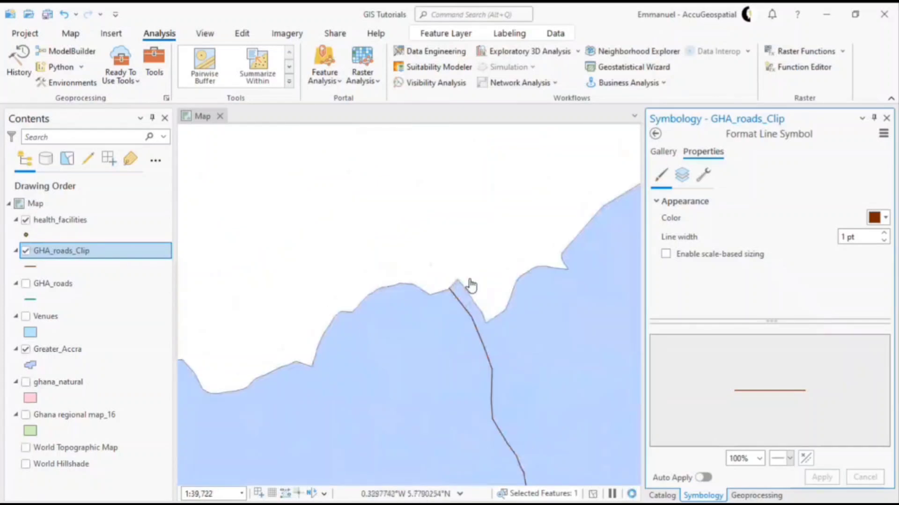
scroll(388, 336, up, 10)
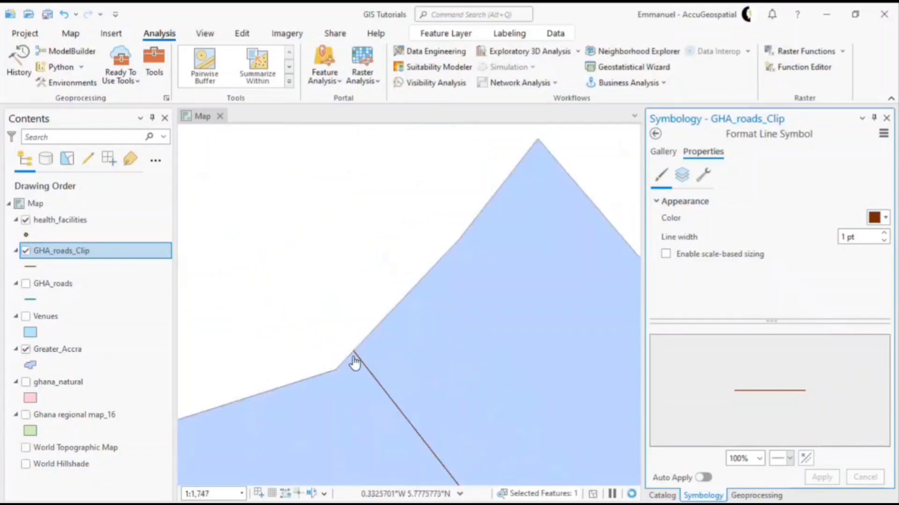
scroll(355, 258, down, 20)
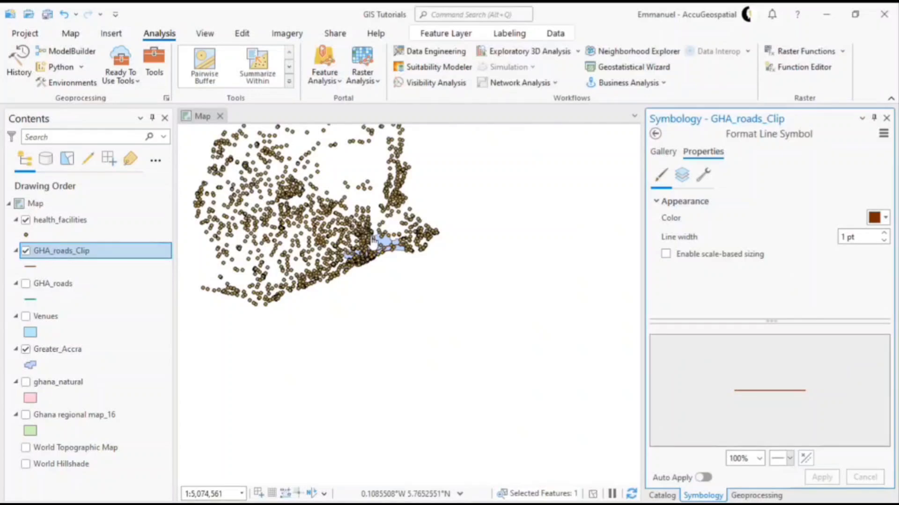
scroll(374, 236, up, 1)
scroll(377, 231, up, 5)
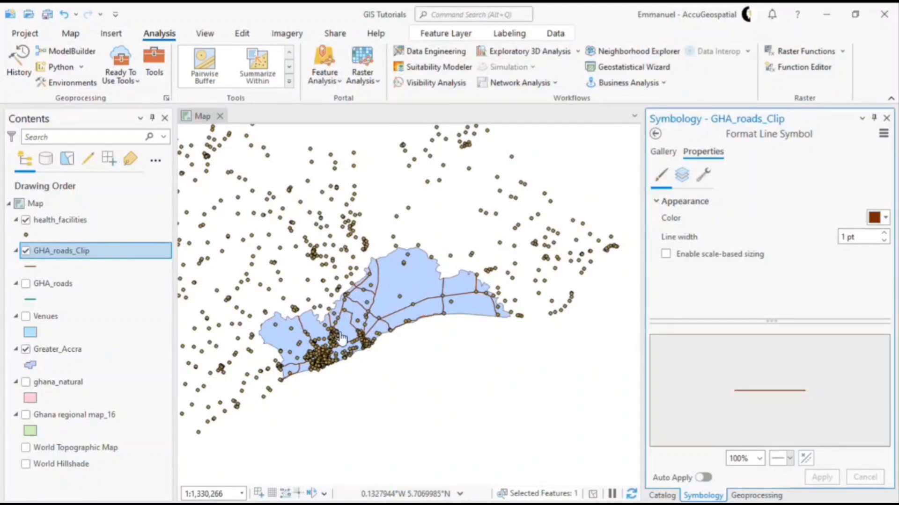
scroll(344, 327, up, 2)
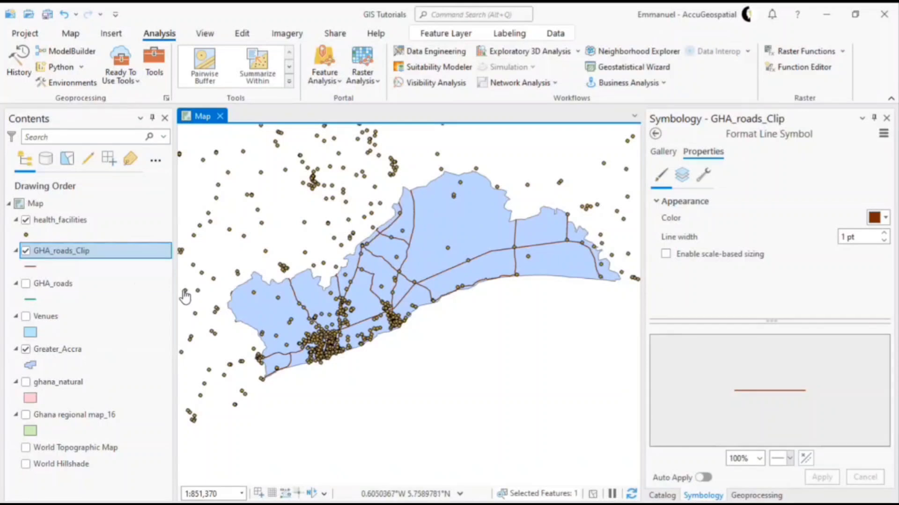
Rename the GHA_roads_Clip layer as Roads and collapse the legend of the original GHA_roads layer
click(96, 251)
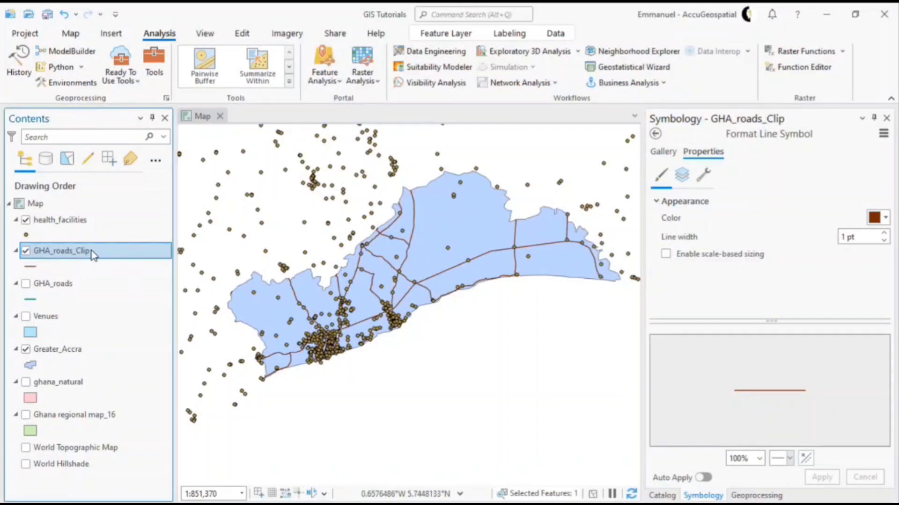
text(Road)
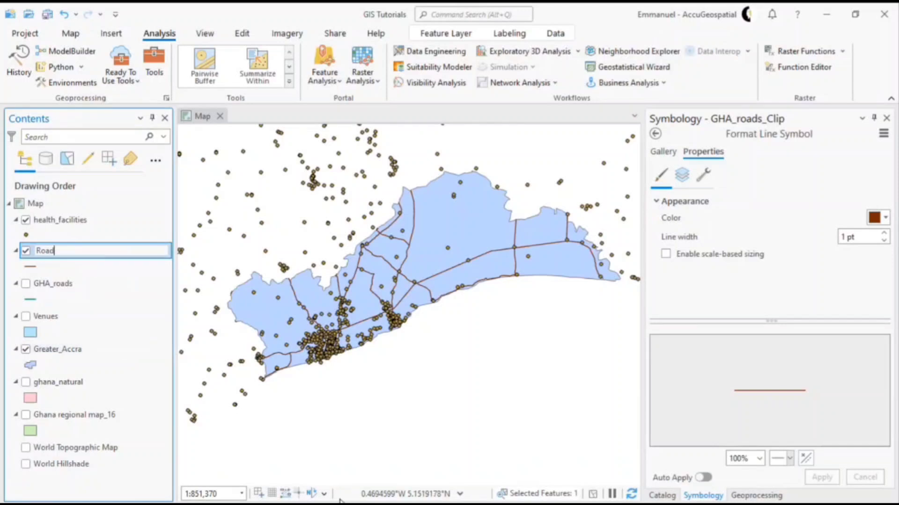
text(s)
key(Return)
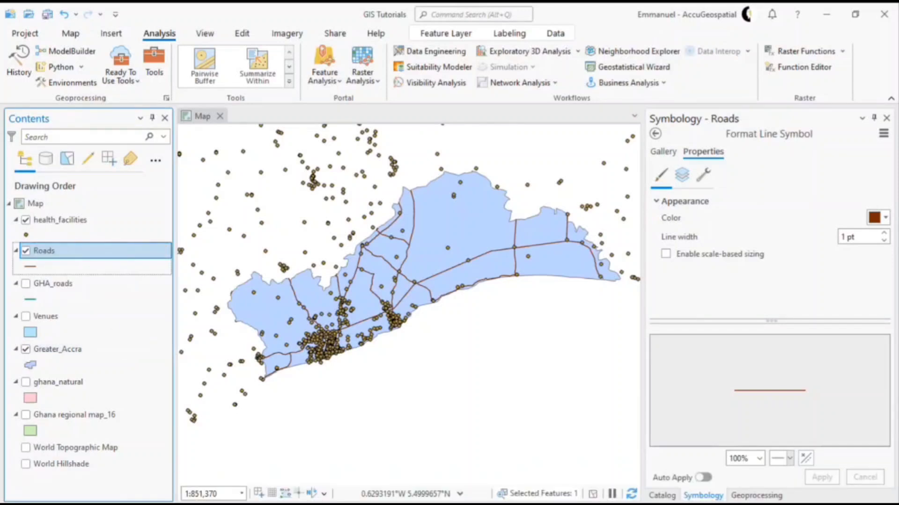
click(21, 285)
click(16, 283)
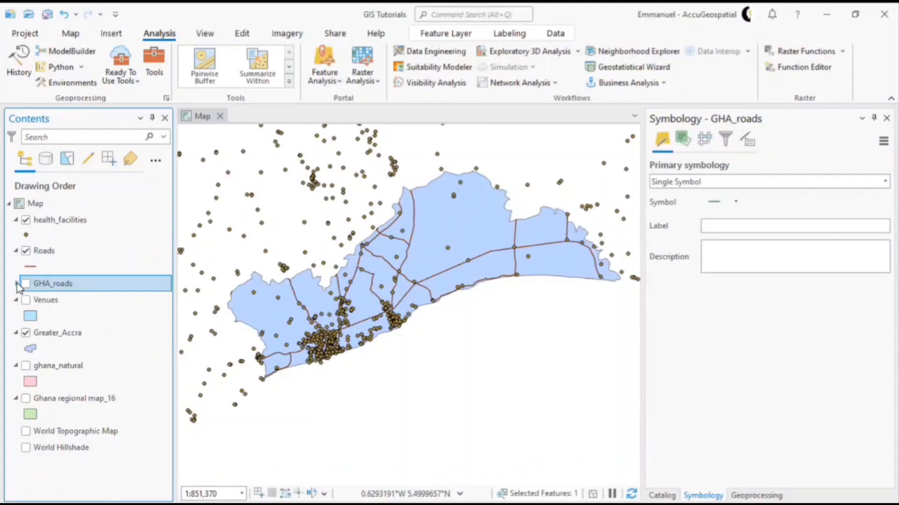
Collapse the legends of the Venues and Ghana regional map_16 layers
click(15, 303)
click(15, 300)
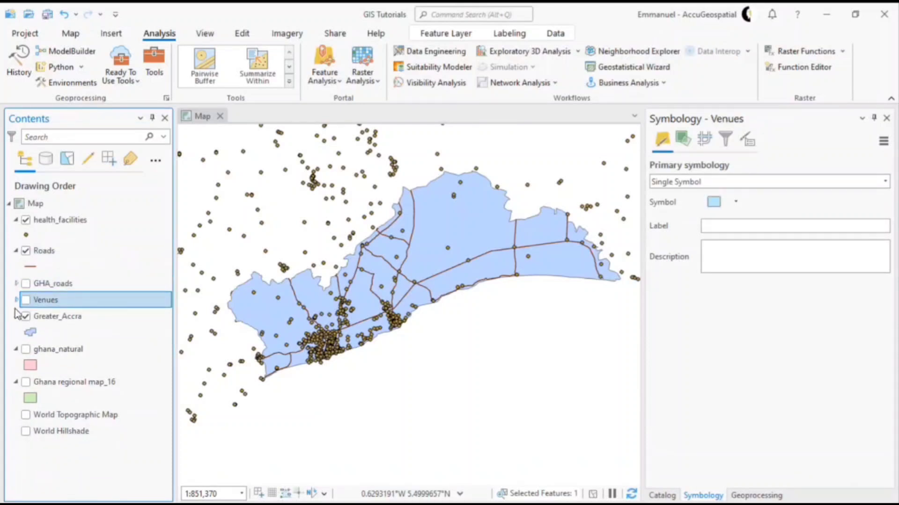
click(17, 350)
click(16, 350)
click(16, 383)
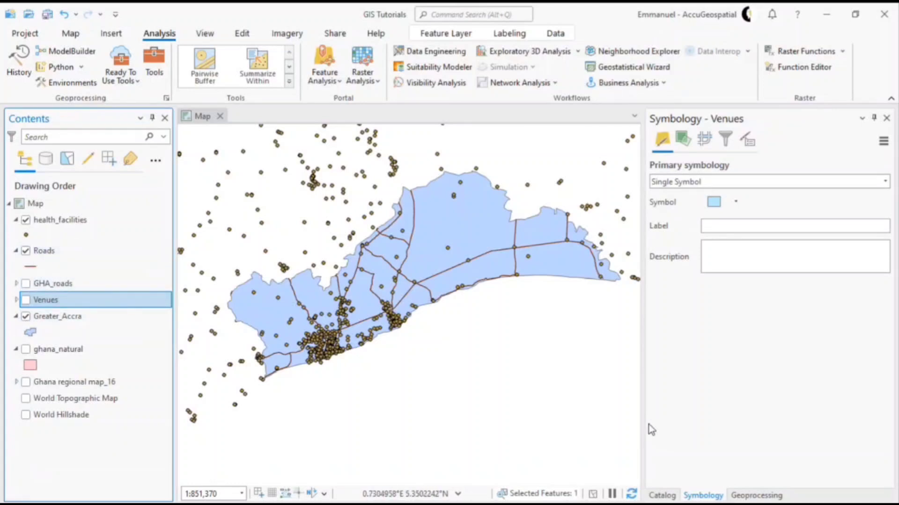
Run Pairwise Clip on health_facilities with Greater_Accra as the clip features, and hide the original health_facilities layer
click(763, 495)
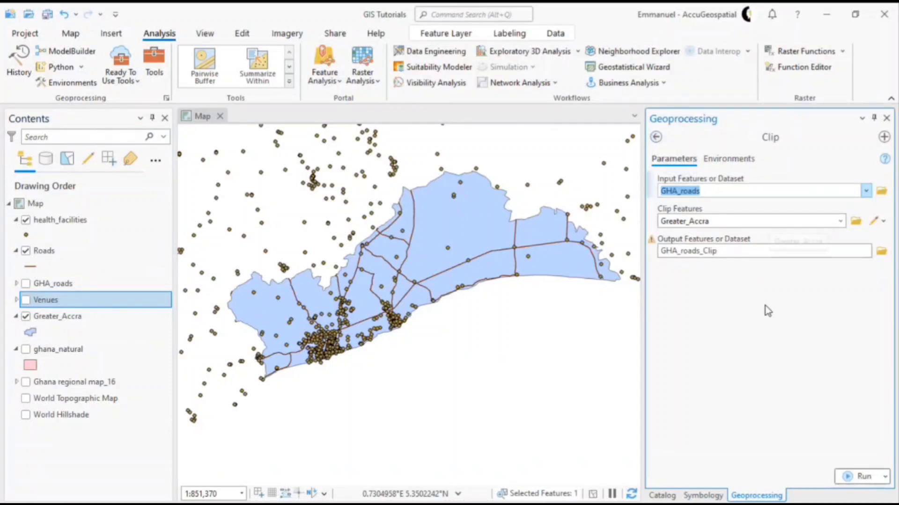
click(656, 138)
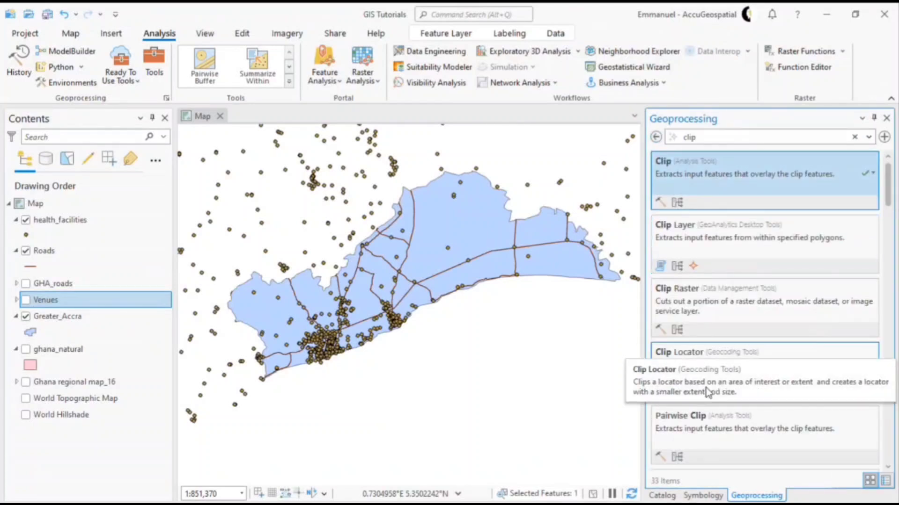
click(696, 436)
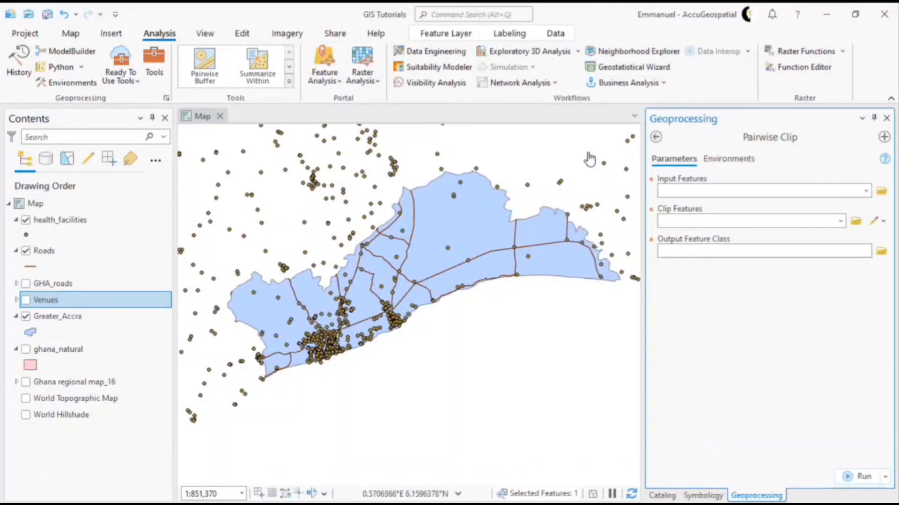
click(865, 191)
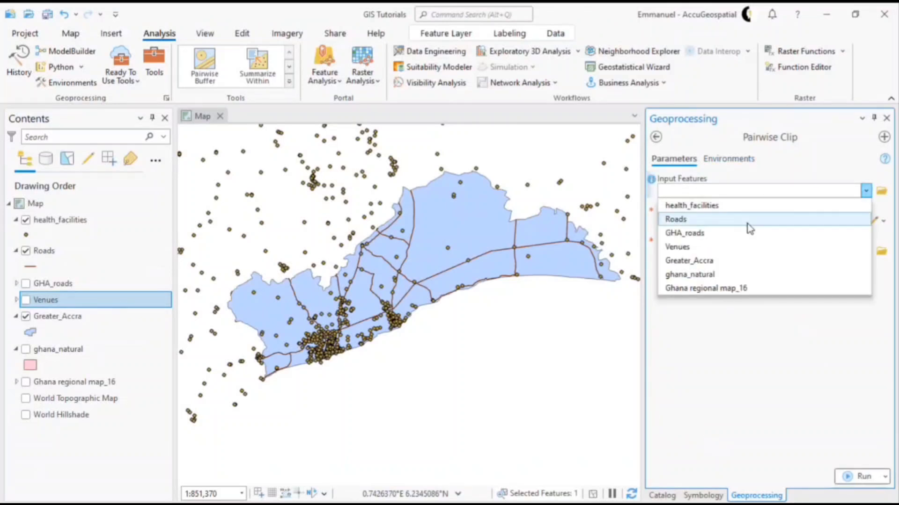
click(744, 210)
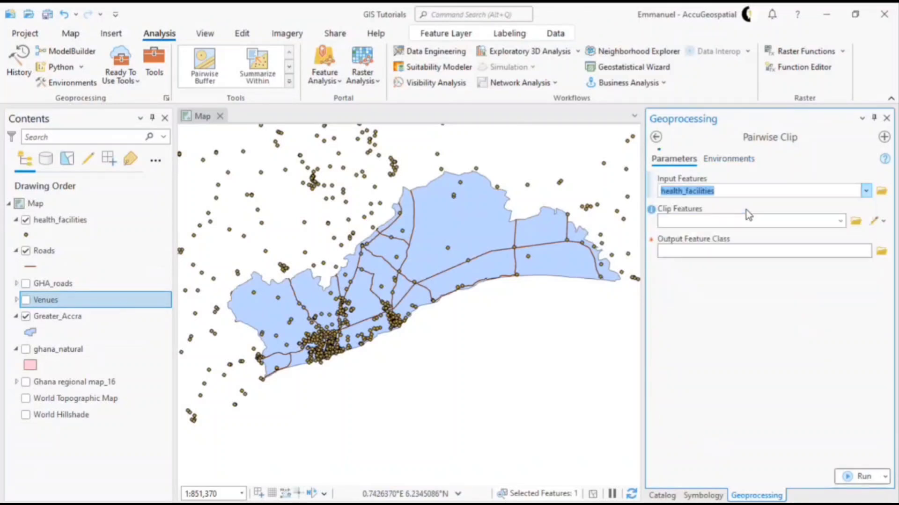
click(840, 221)
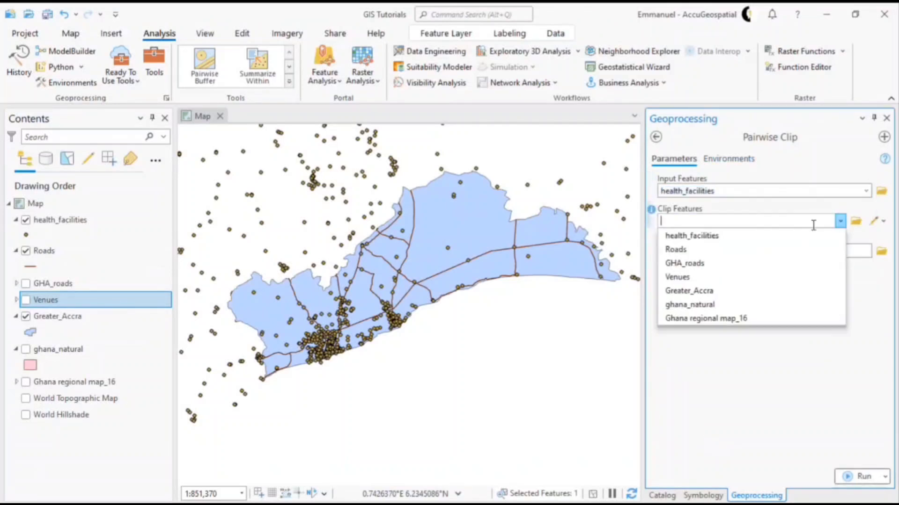
click(704, 295)
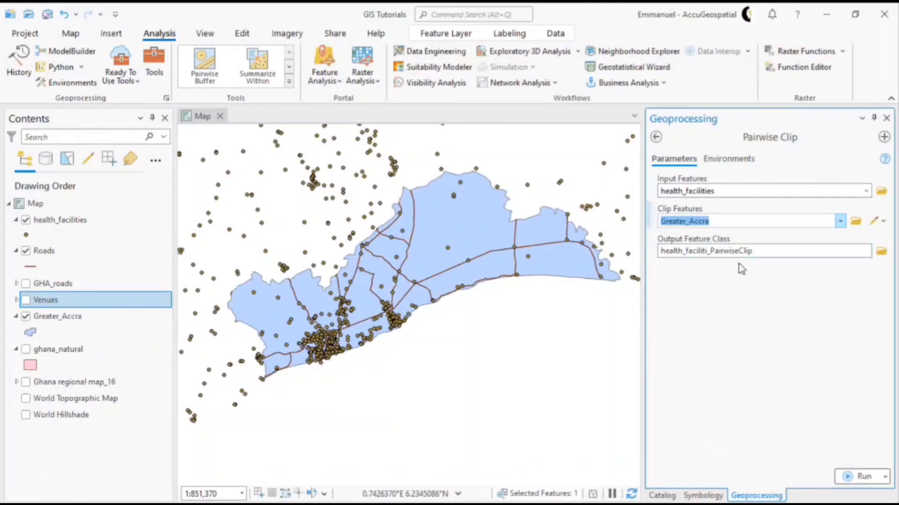
click(860, 479)
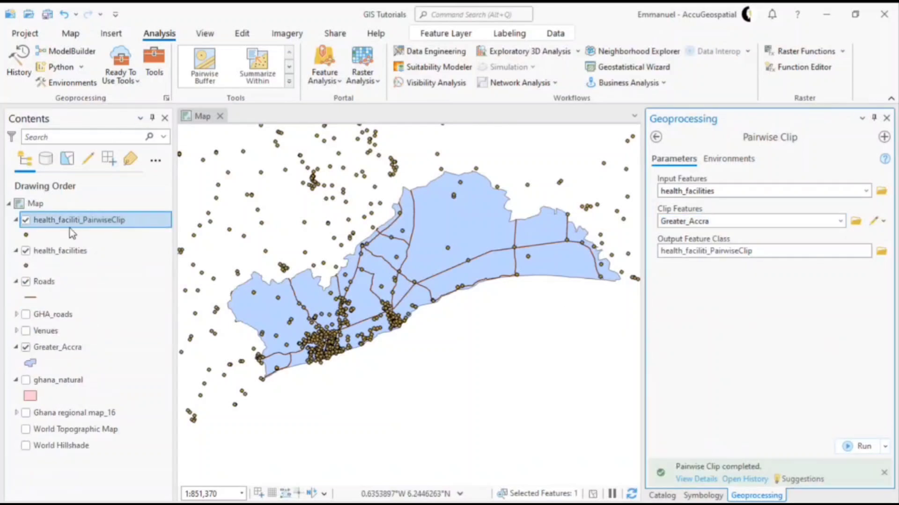
click(27, 252)
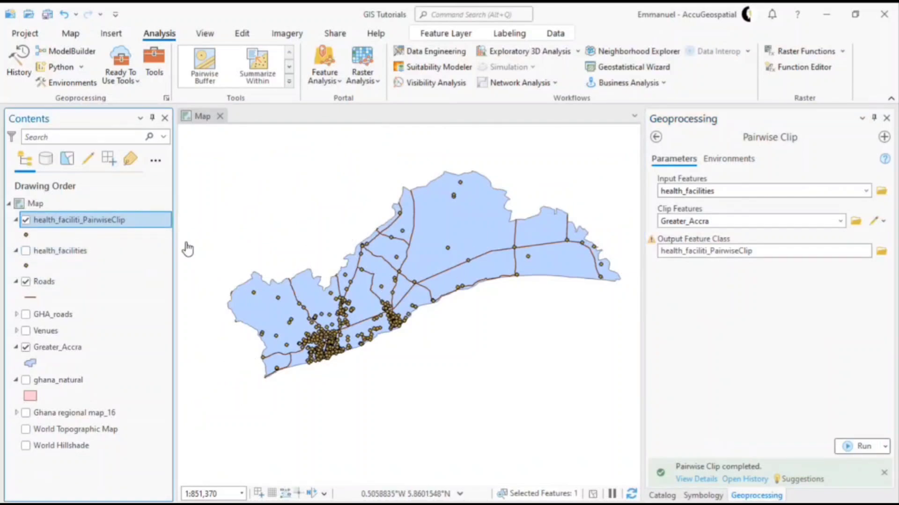
Rename the clipped health facilities layer as Health facilities
click(102, 224)
click(132, 219)
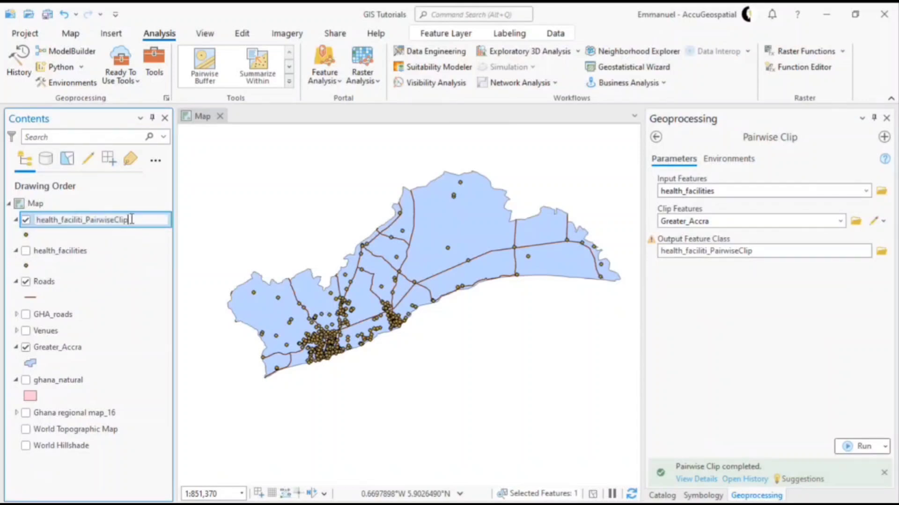
drag(131, 220, 85, 212)
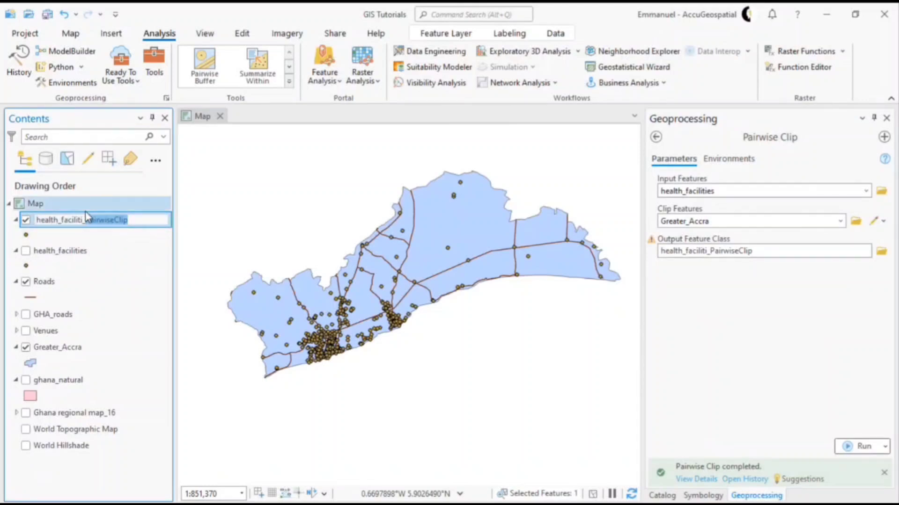
key(BackSpace)
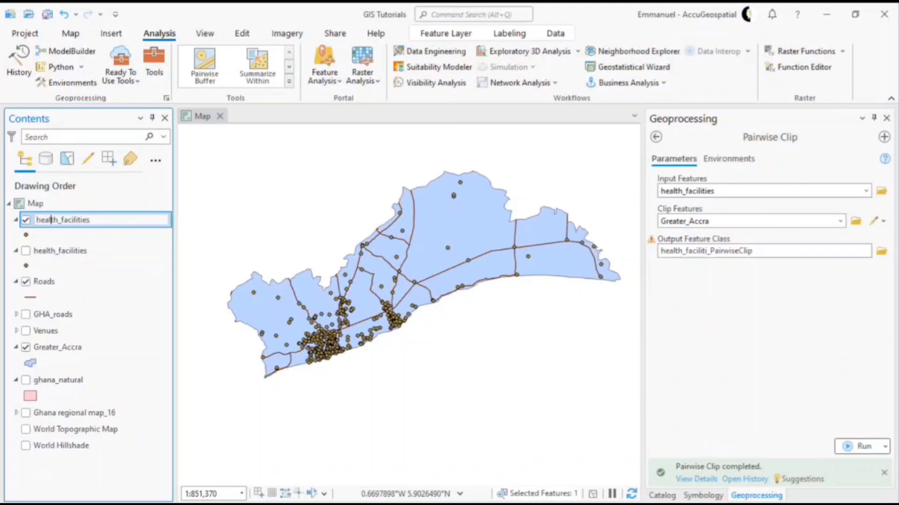
key(BackSpace)
key(BackSpace)
text(H)
key(Return)
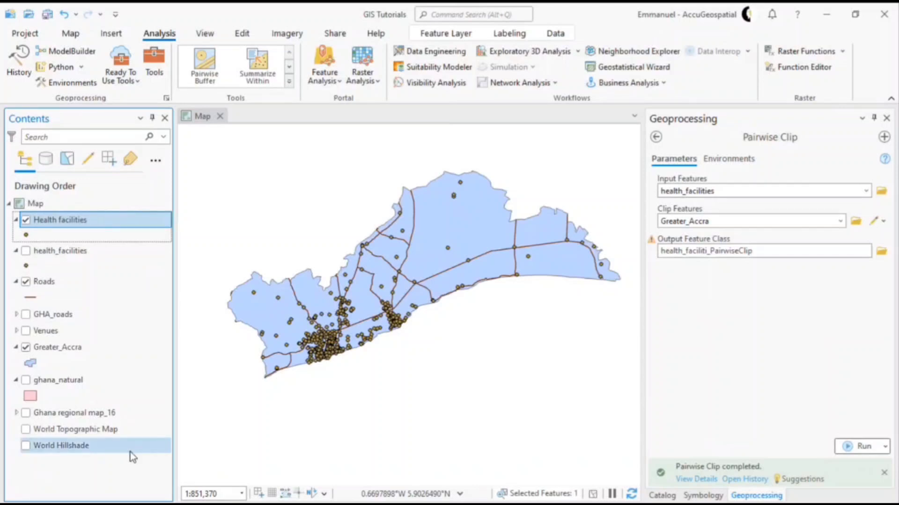
Examine the distribution of the clipped health facilities within Greater Accra, close up along the coast and across the whole region
scroll(316, 367, up, 1)
scroll(316, 366, up, 5)
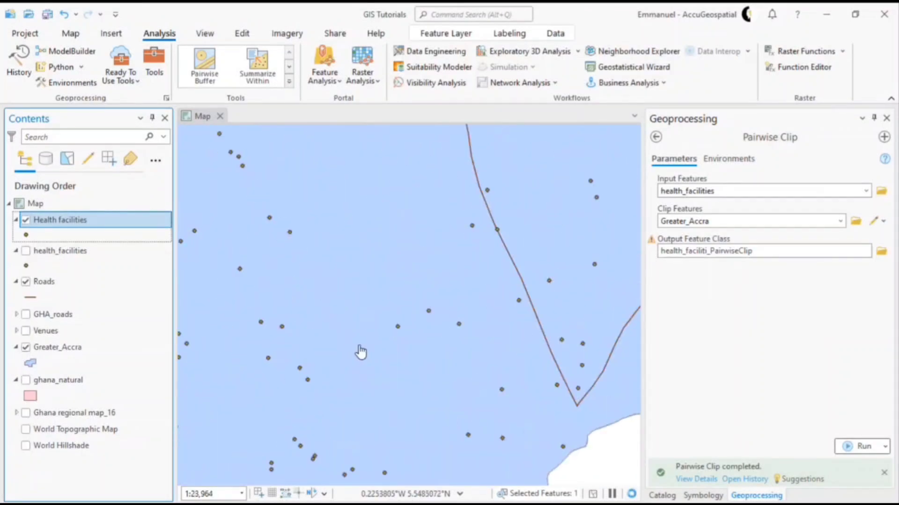
scroll(374, 344, up, 4)
scroll(519, 276, down, 2)
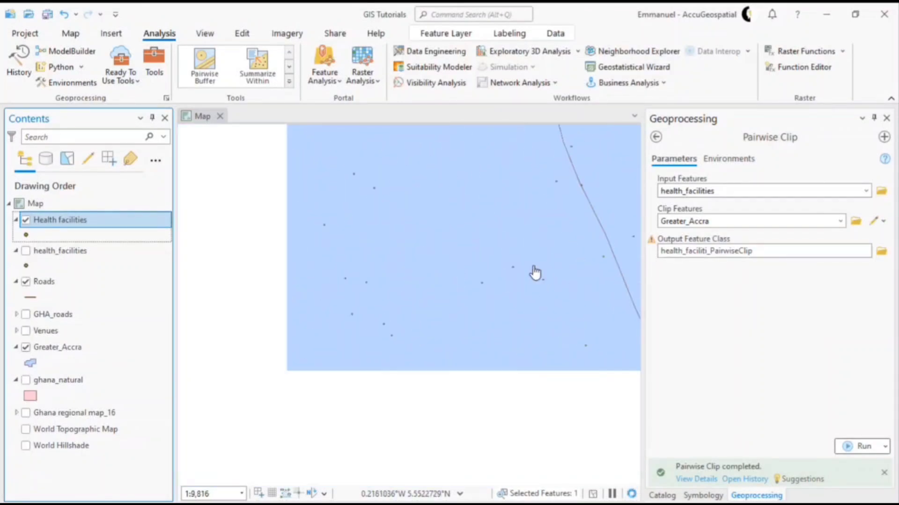
scroll(444, 297, down, 2)
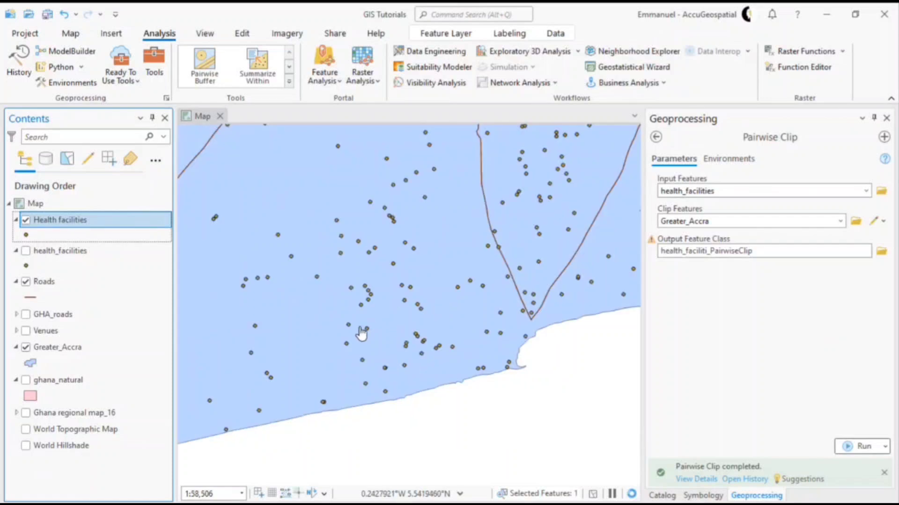
scroll(368, 331, down, 3)
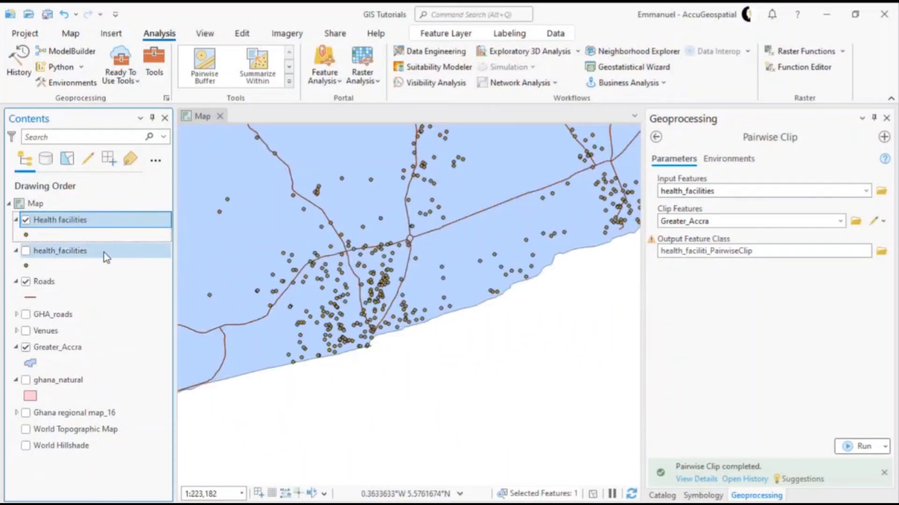
scroll(257, 327, down, 2)
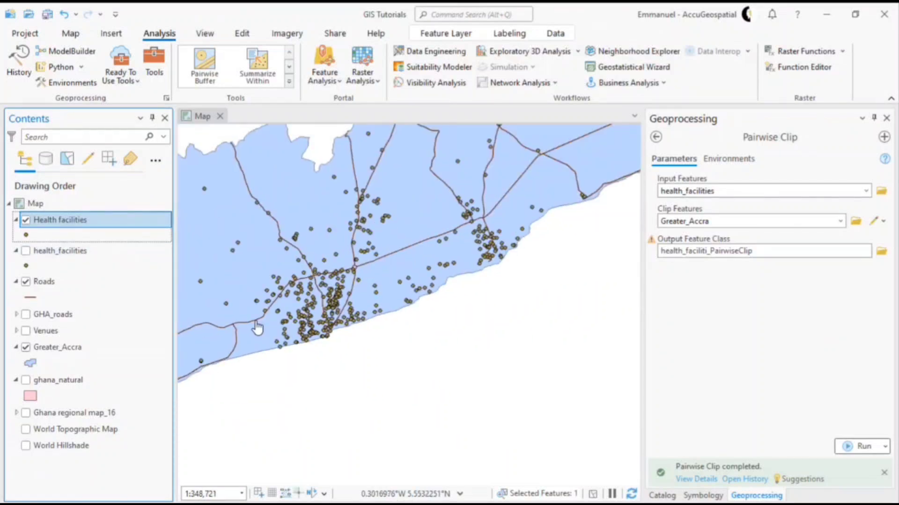
scroll(302, 333, down, 3)
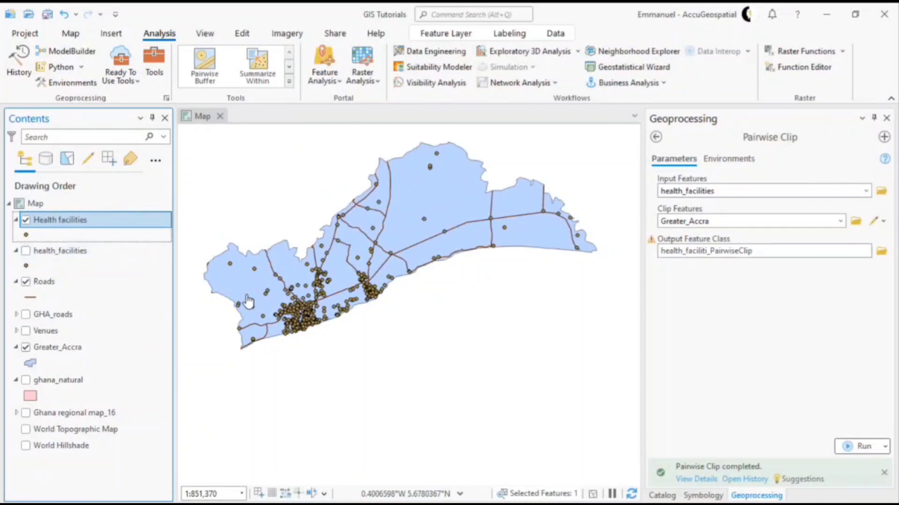
scroll(379, 309, up, 10)
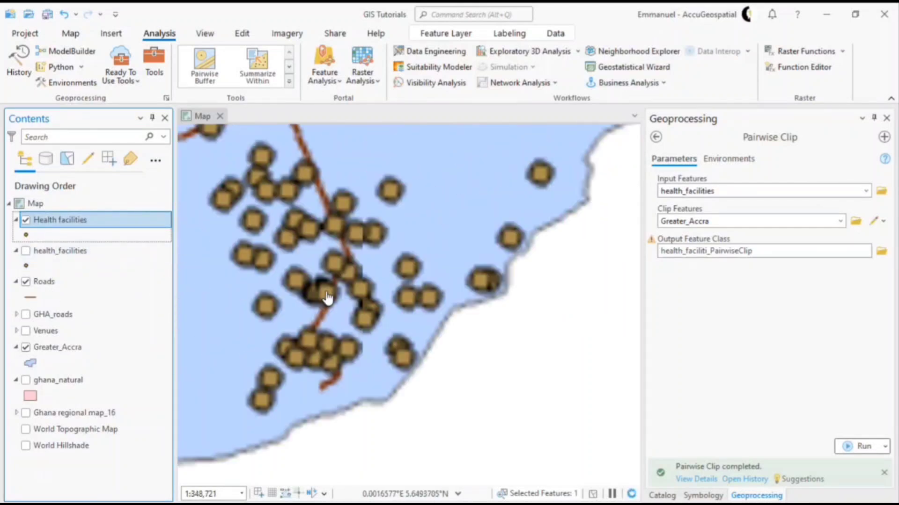
scroll(330, 303, up, 2)
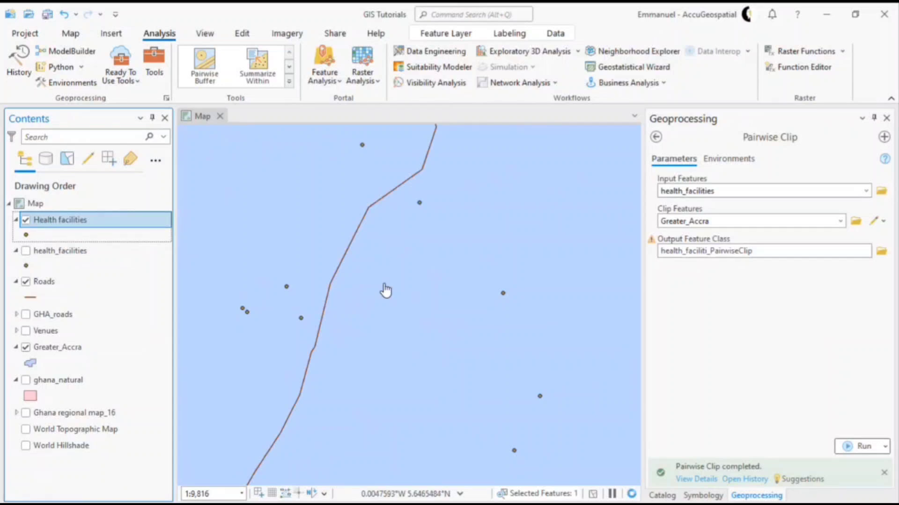
scroll(416, 275, down, 7)
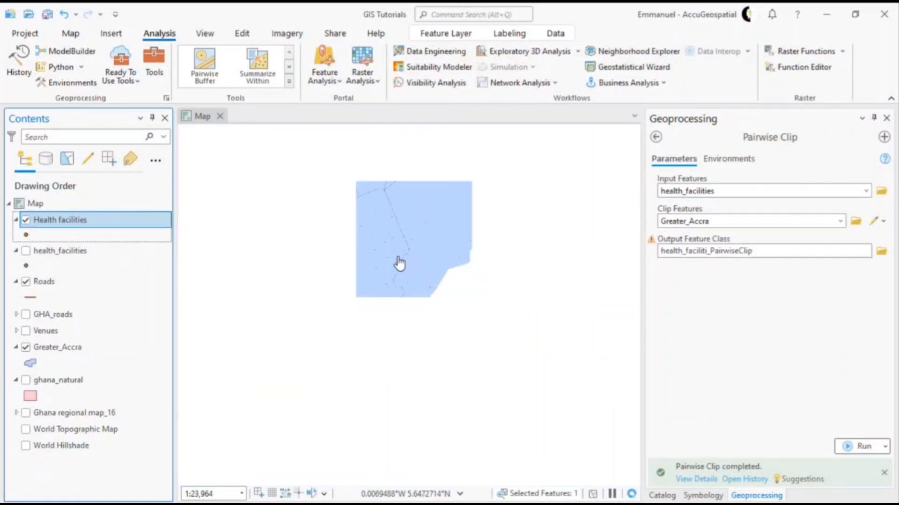
scroll(372, 284, down, 5)
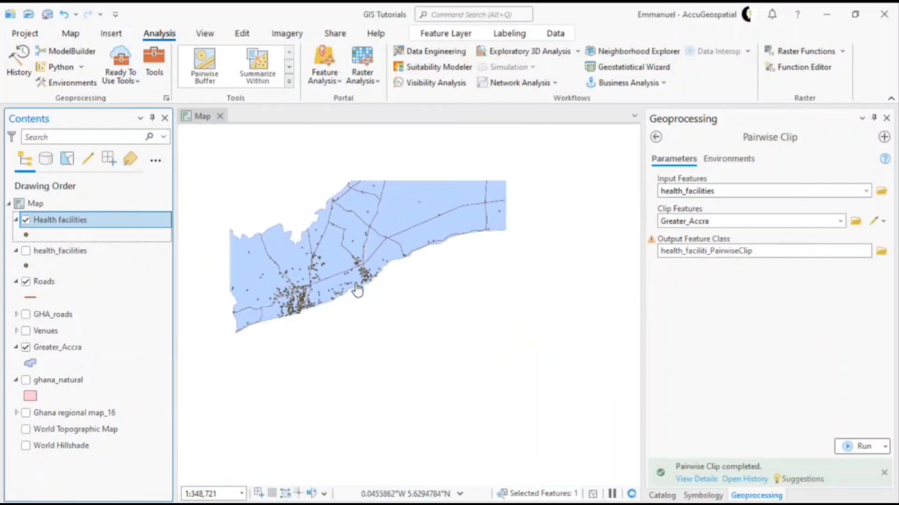
drag(398, 286, 402, 289)
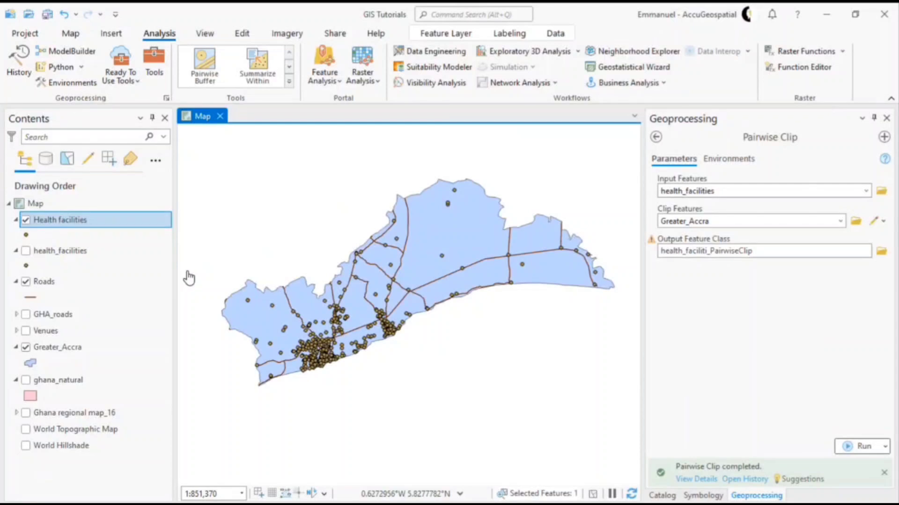
Save the project and turn on labels for the Roads layer
key(ctrl+s)
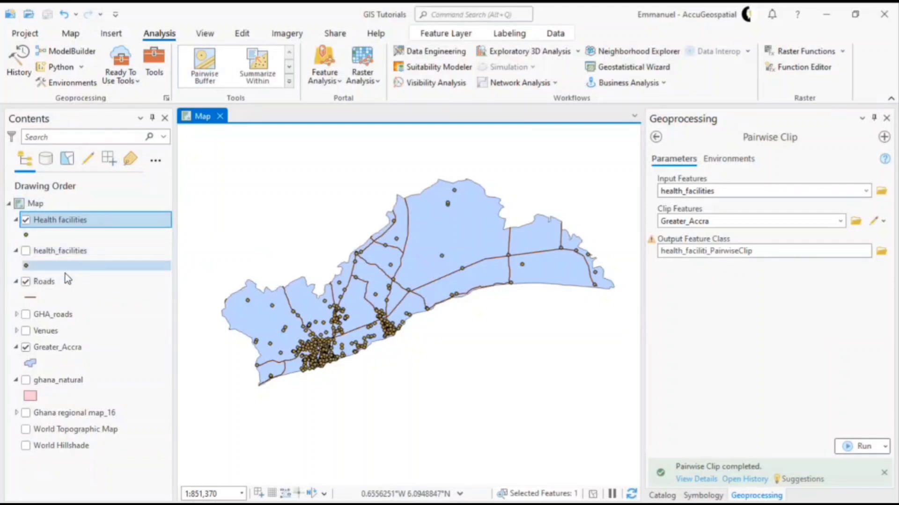
click(79, 282)
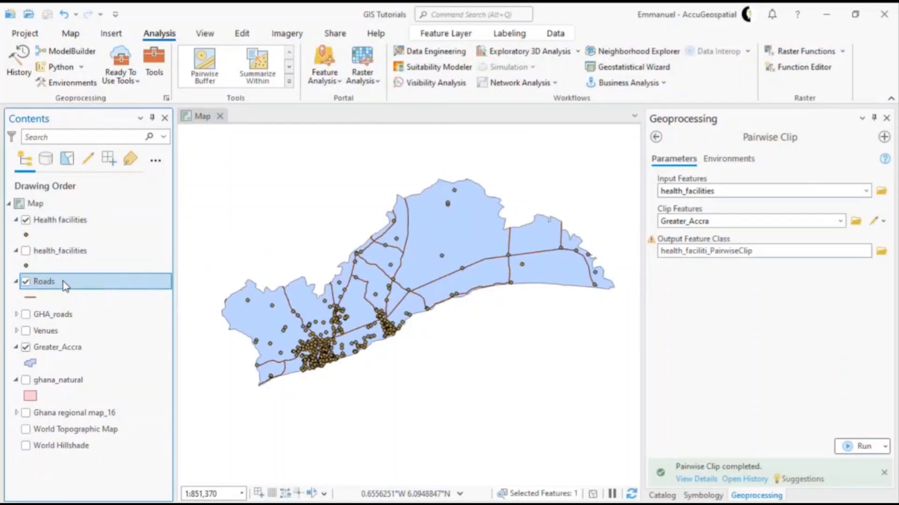
right_click(65, 286)
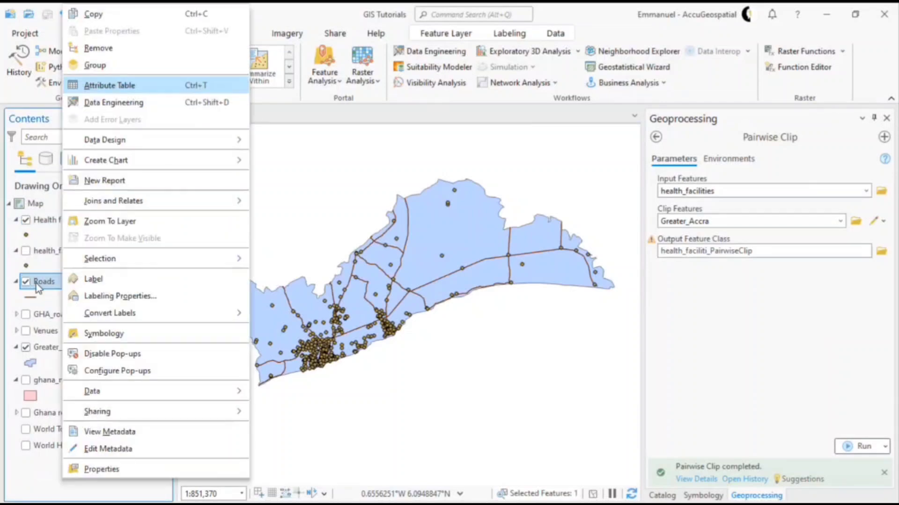
click(93, 280)
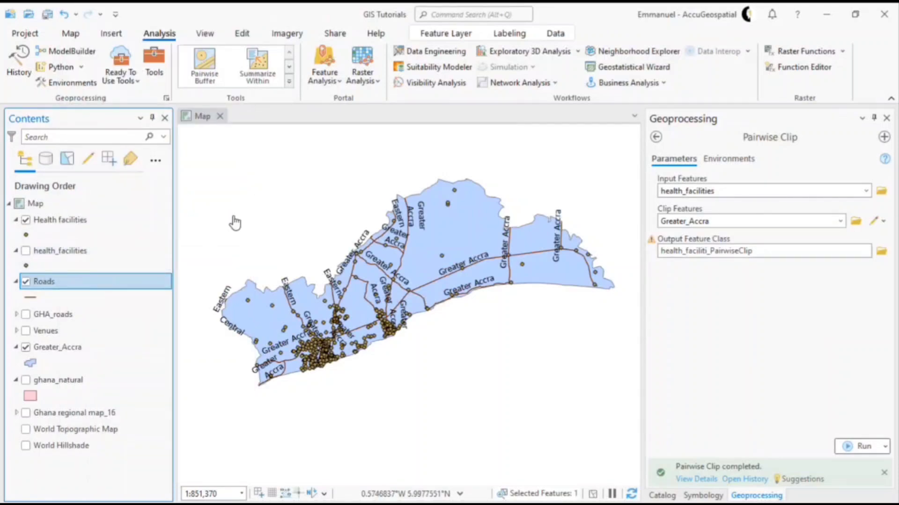
Set the display field of the Roads layer to ROAD_NAME in its layer properties
right_click(96, 288)
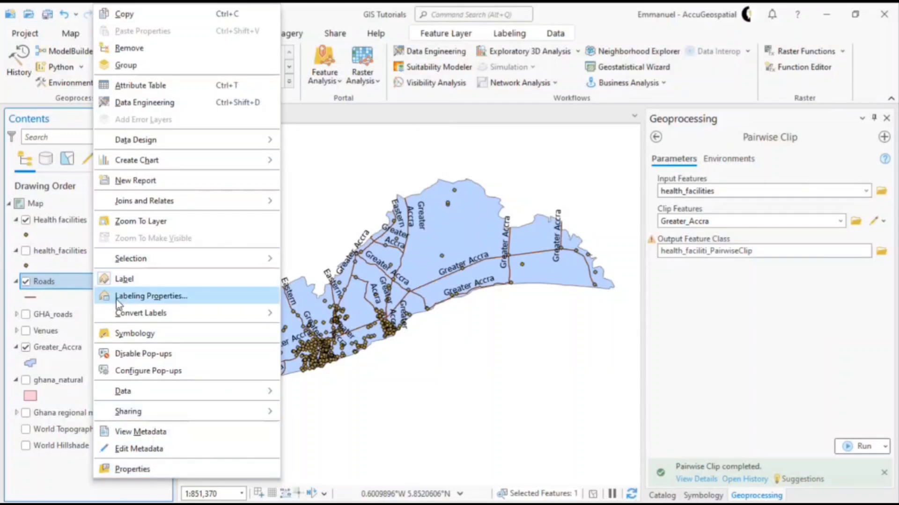
click(132, 469)
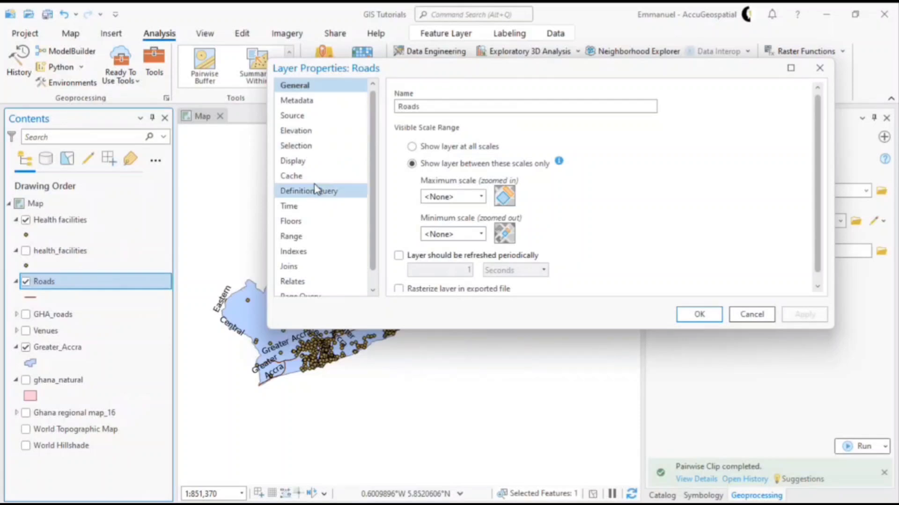
scroll(313, 192, down, 1)
scroll(322, 208, up, 1)
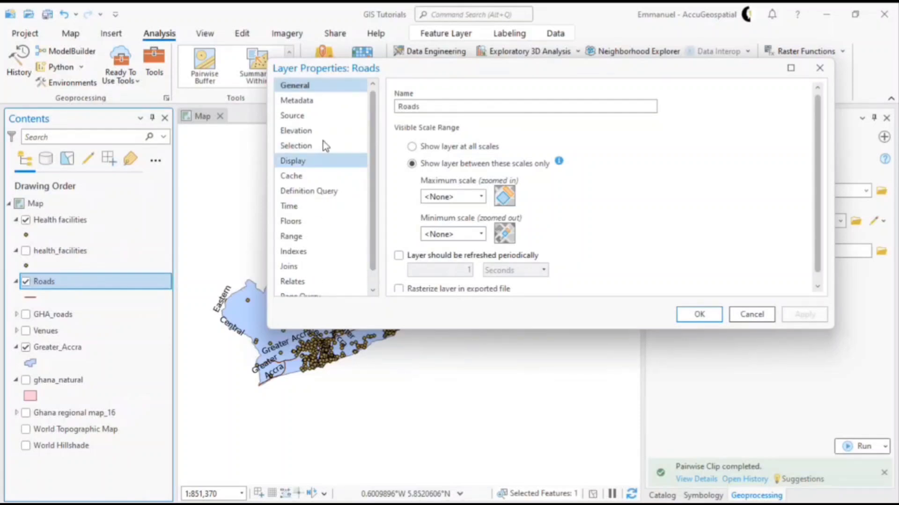
scroll(333, 149, down, 1)
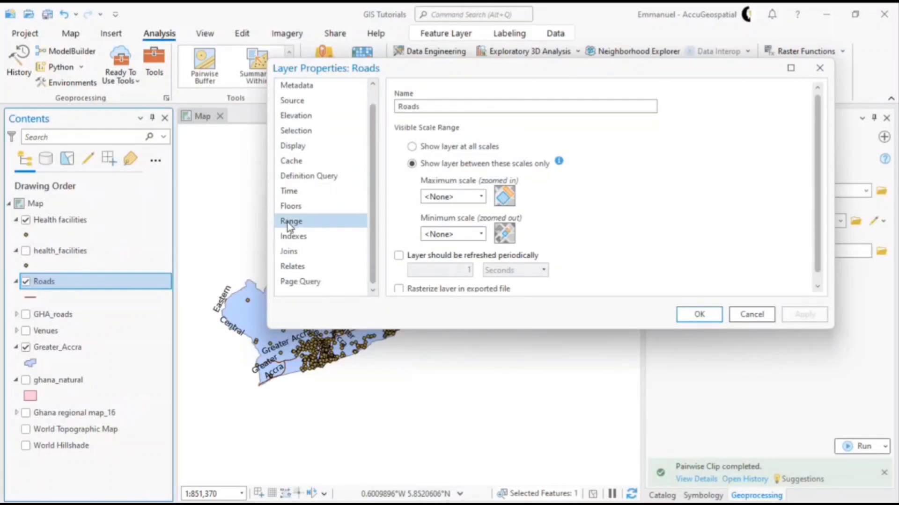
scroll(311, 202, up, 1)
click(318, 160)
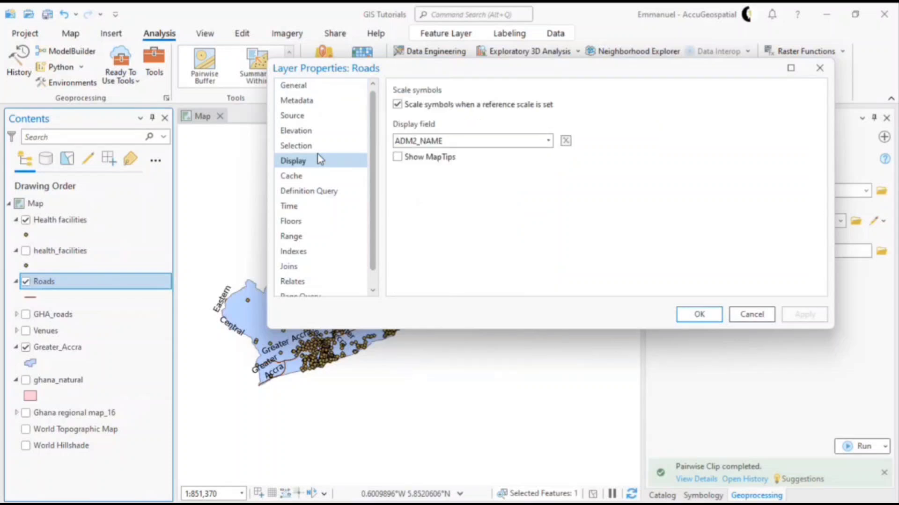
click(548, 143)
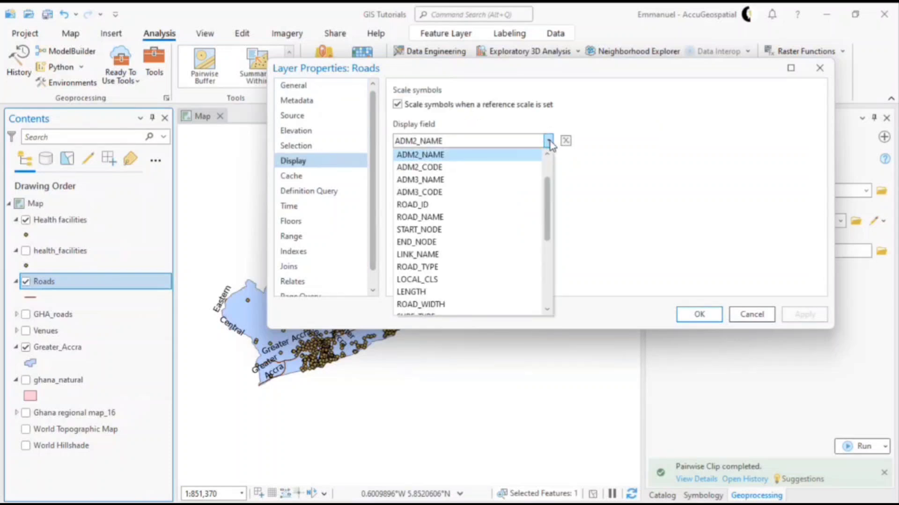
click(461, 217)
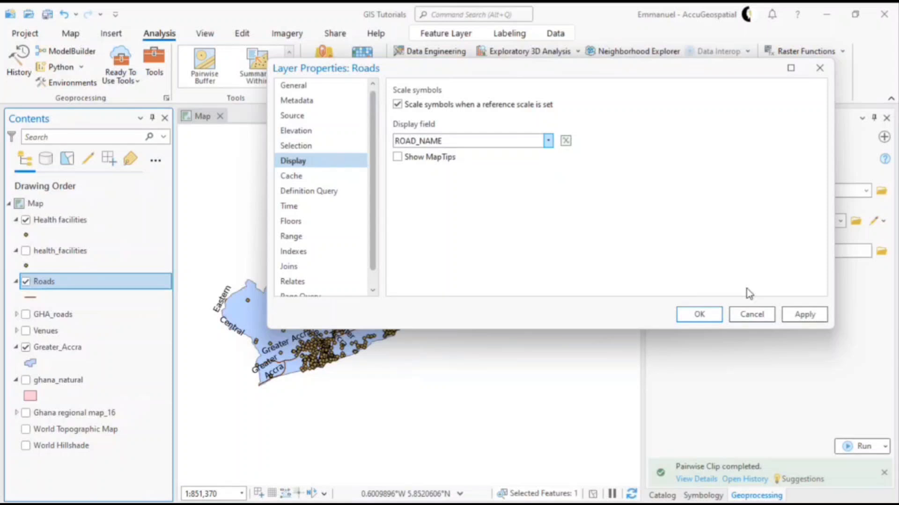
click(798, 315)
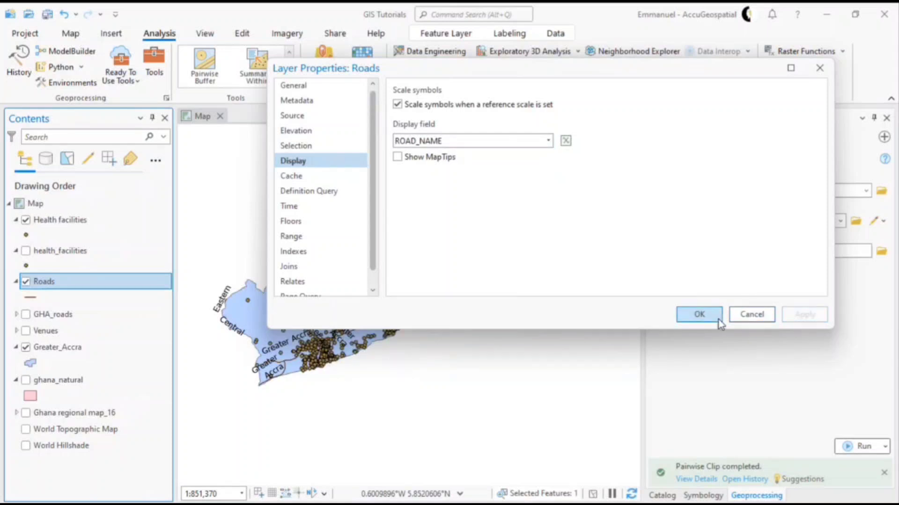
click(699, 315)
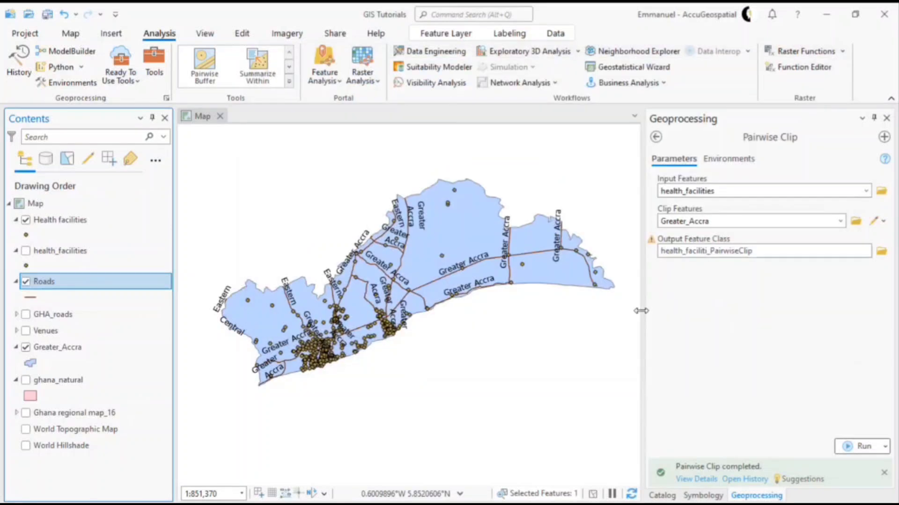
Replace ADM2_NAME with the ROAD_NAME field in the label expression of the Roads layer
right_click(104, 285)
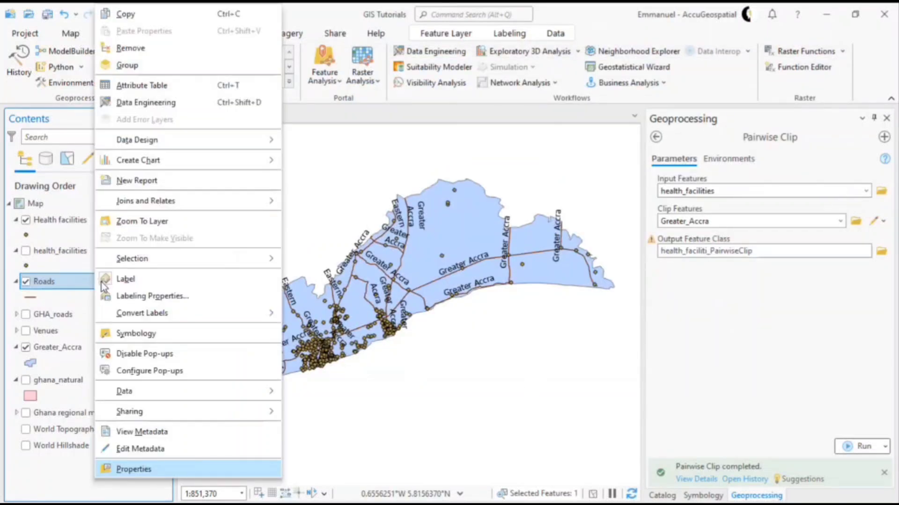
click(138, 296)
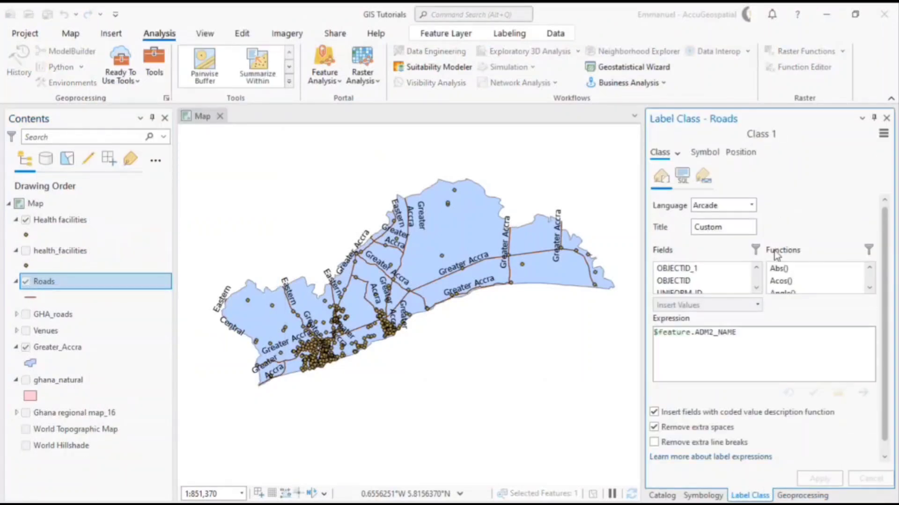
click(729, 340)
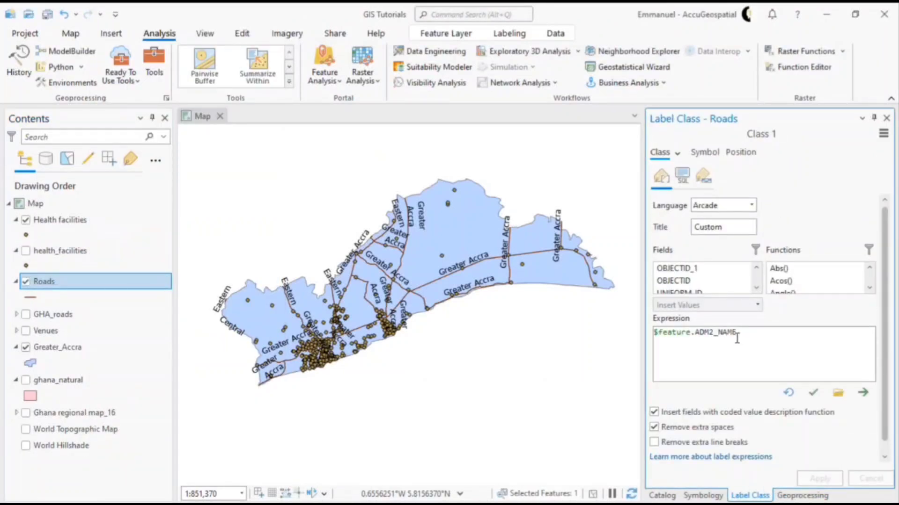
double_click(710, 333)
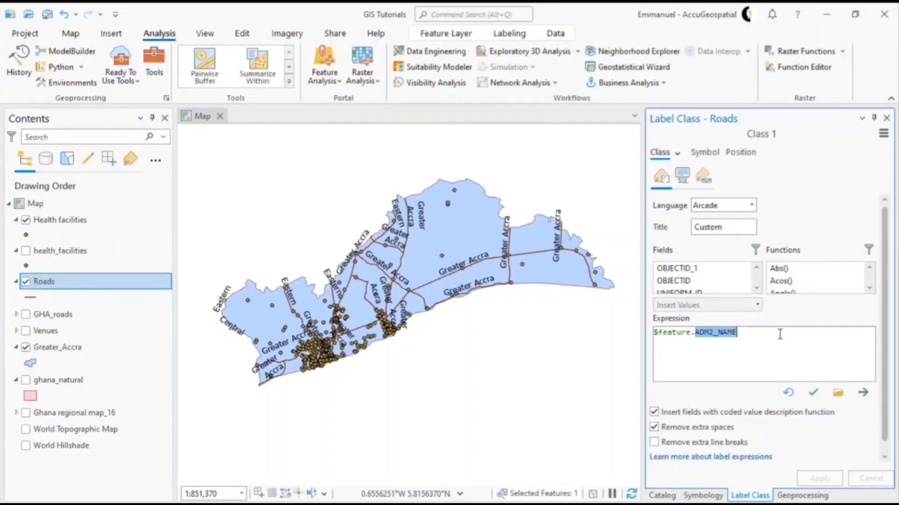
click(757, 289)
click(756, 289)
click(757, 289)
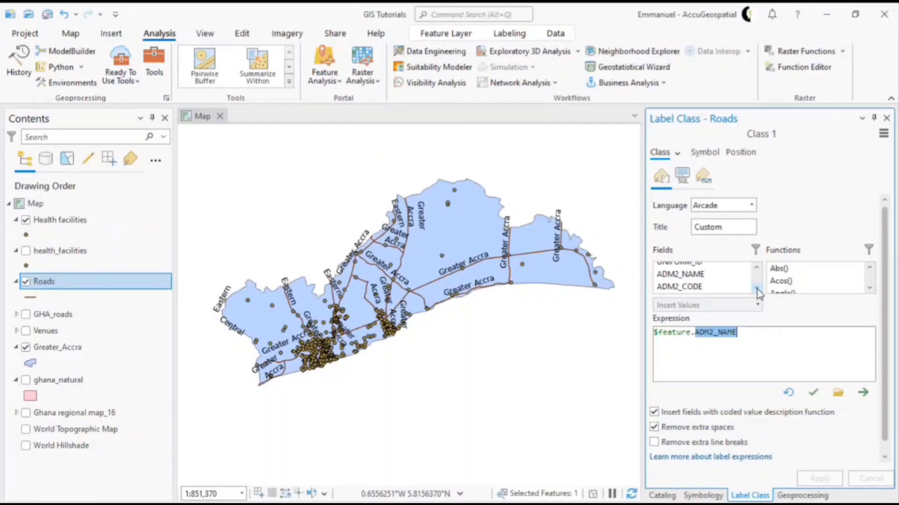
click(756, 290)
click(757, 289)
click(757, 289)
click(756, 290)
click(756, 290)
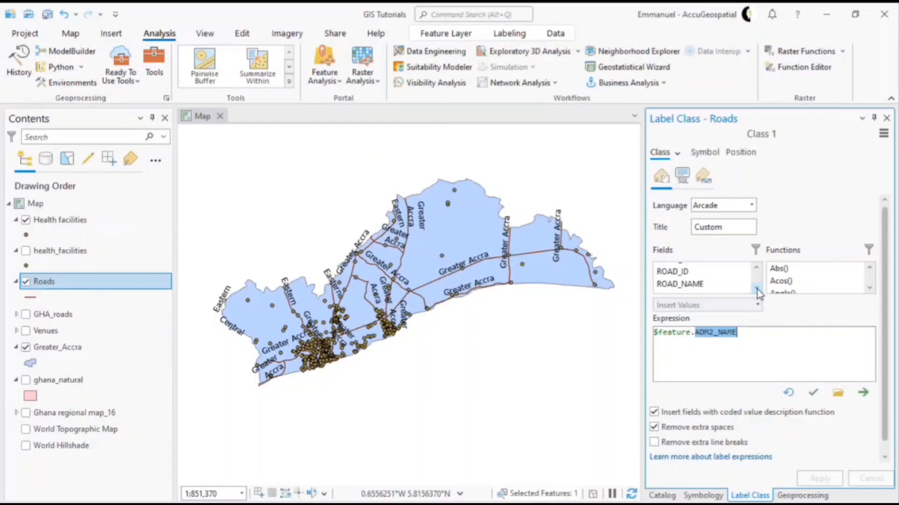
click(669, 285)
click(670, 284)
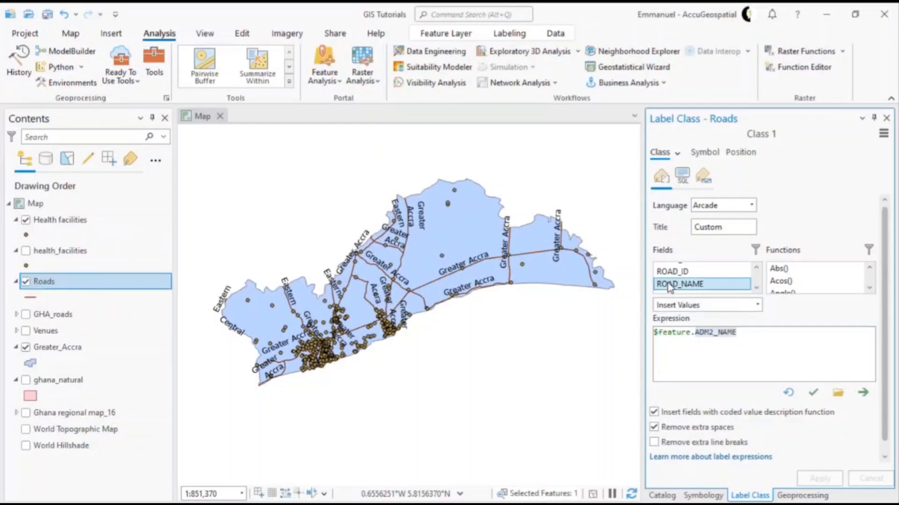
double_click(670, 284)
Remove the duplicate prefix so the Roads label expression reads $feature.ROAD_NAME, verify it and apply it
click(738, 333)
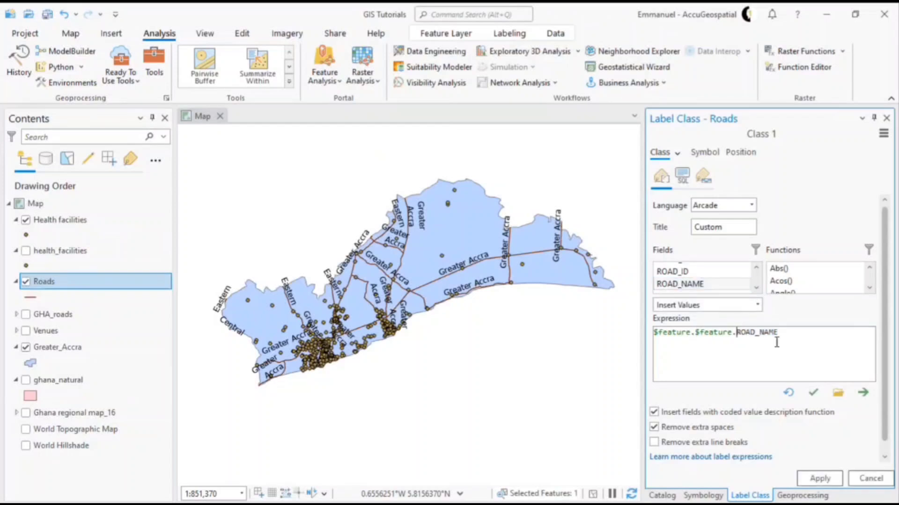
key(BackSpace)
key(BackSpace)
key(BackSpace)
key(BackSpace)
key(BackSpace)
key(BackSpace)
key(BackSpace)
key(BackSpace)
key(BackSpace)
click(814, 393)
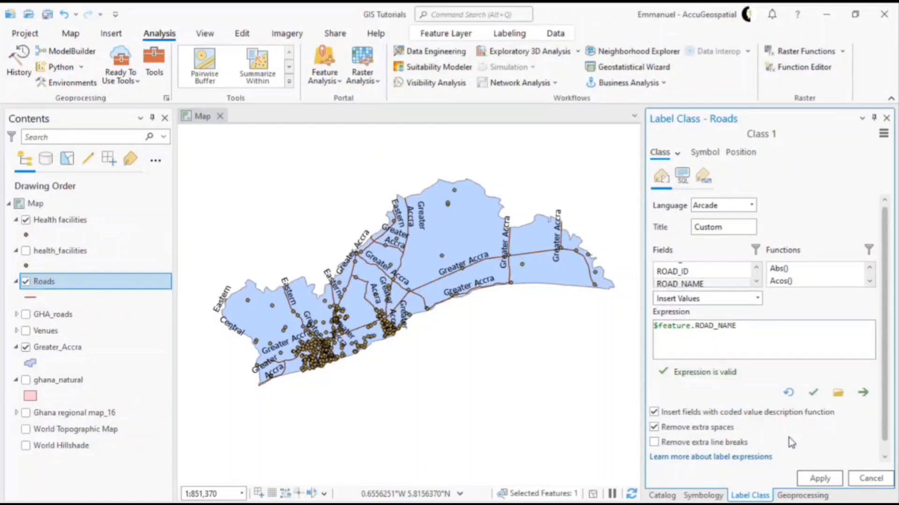
click(819, 478)
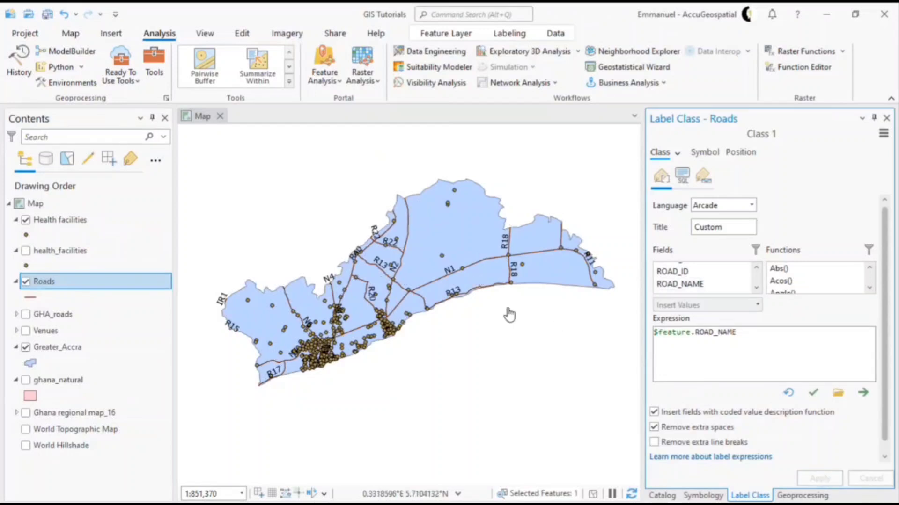
Check the road name labels across the region and turn on labels for the Greater_Accra layer
scroll(574, 270, up, 1)
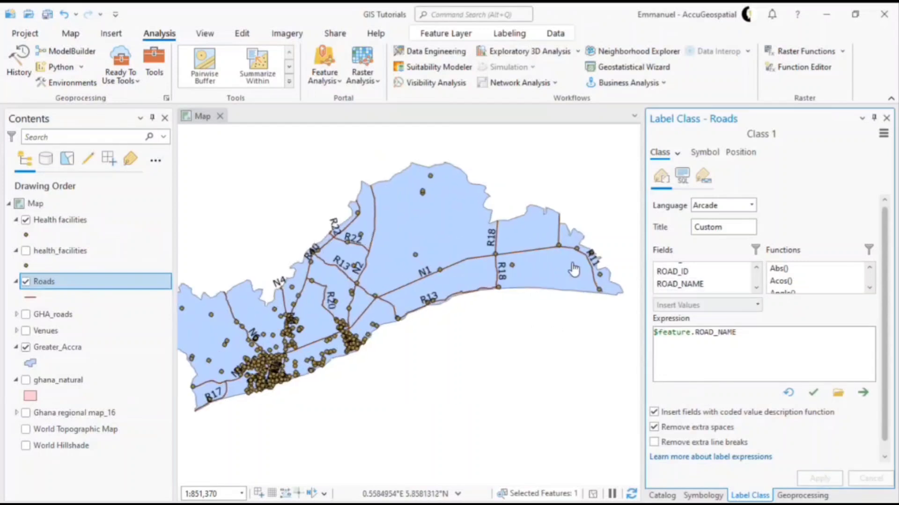
scroll(574, 270, down, 1)
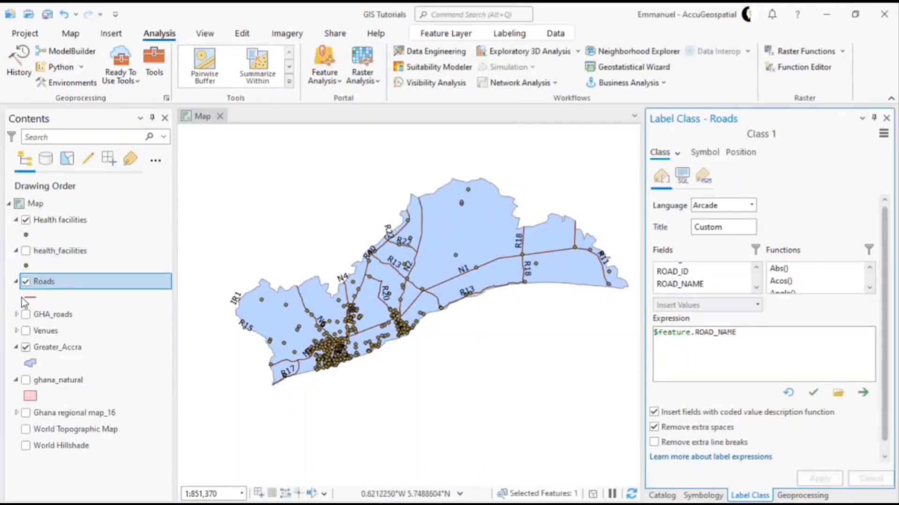
click(38, 349)
right_click(38, 349)
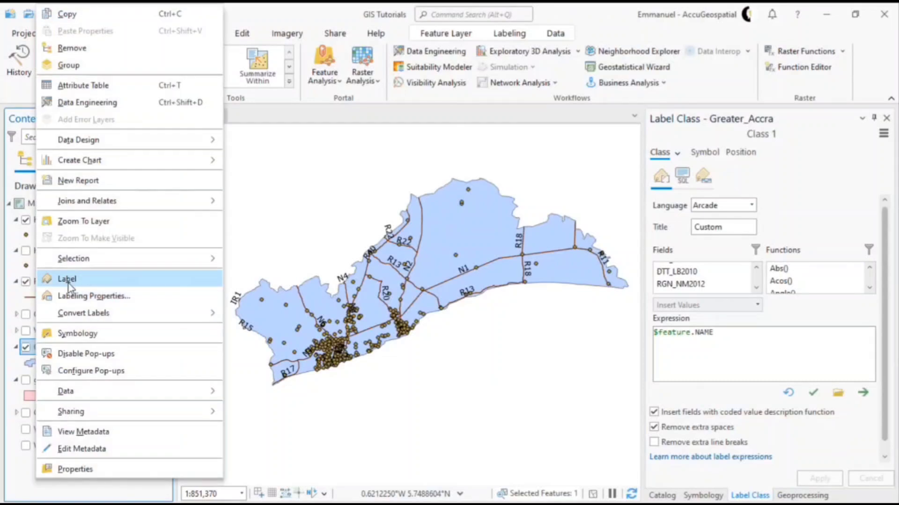
click(69, 283)
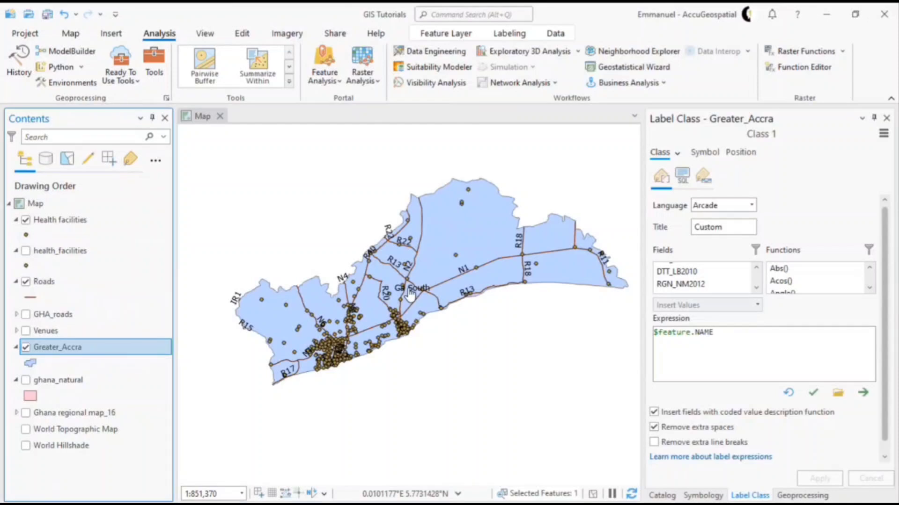
Open the labeling properties of Greater_Accra and look through the fields available for its label expression
right_click(68, 348)
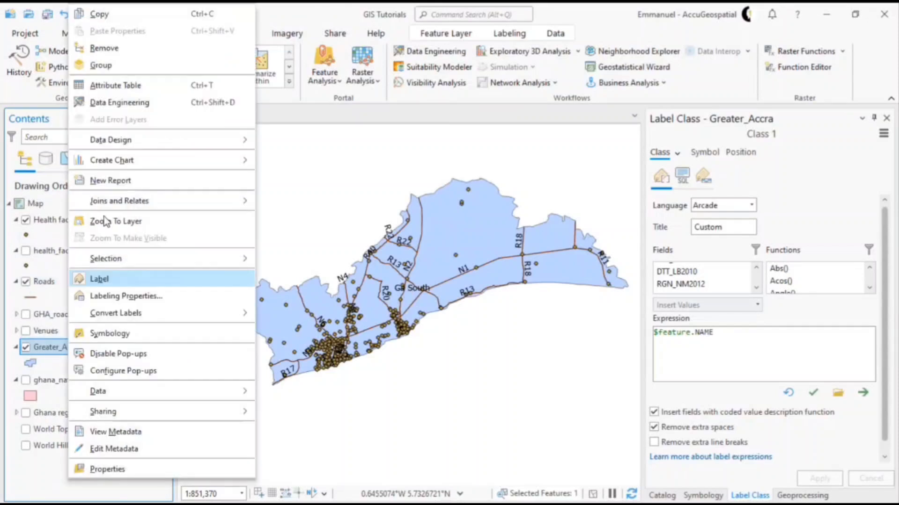
click(135, 297)
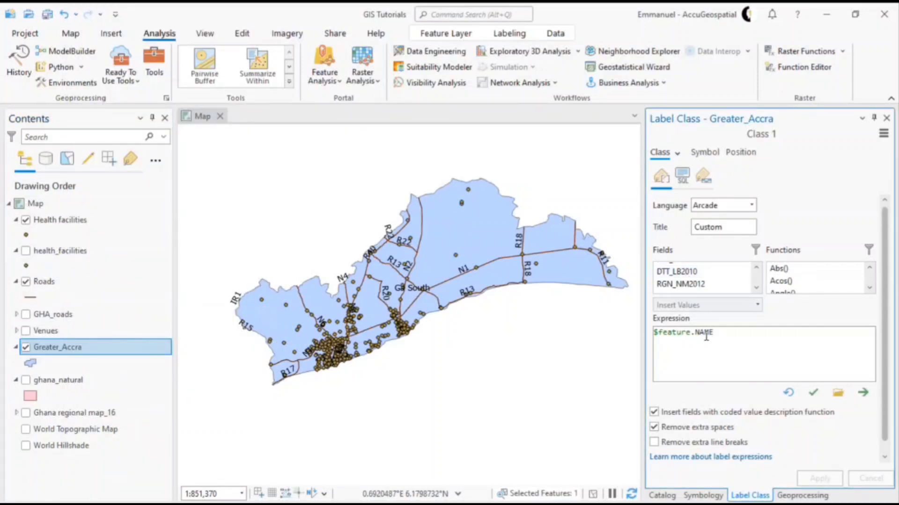
scroll(732, 287, down, 1)
scroll(733, 287, up, 1)
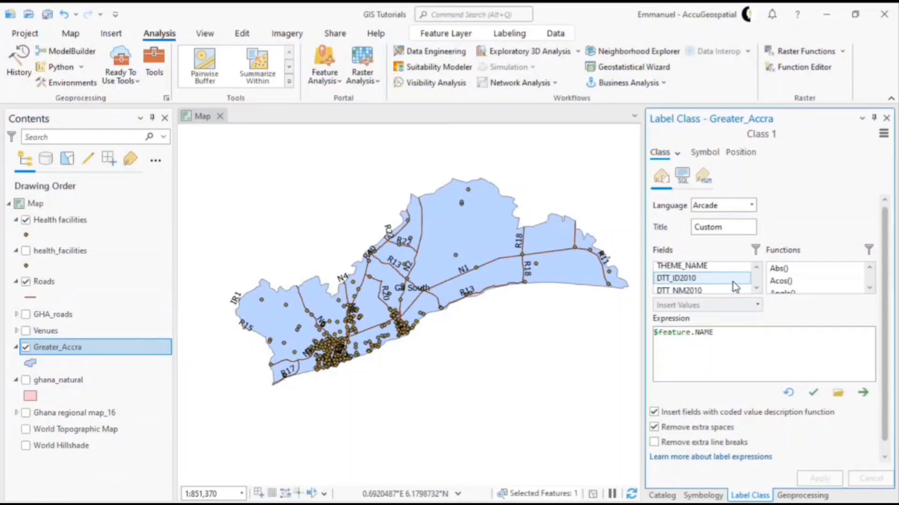
scroll(735, 287, down, 1)
scroll(751, 278, up, 1)
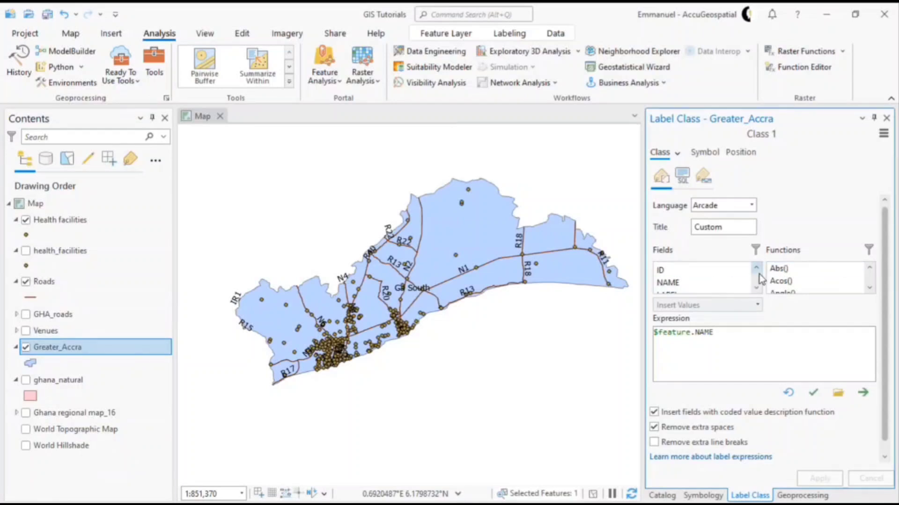
Open the Greater_Accra attribute table and examine its columns for a field holding the region name
click(89, 355)
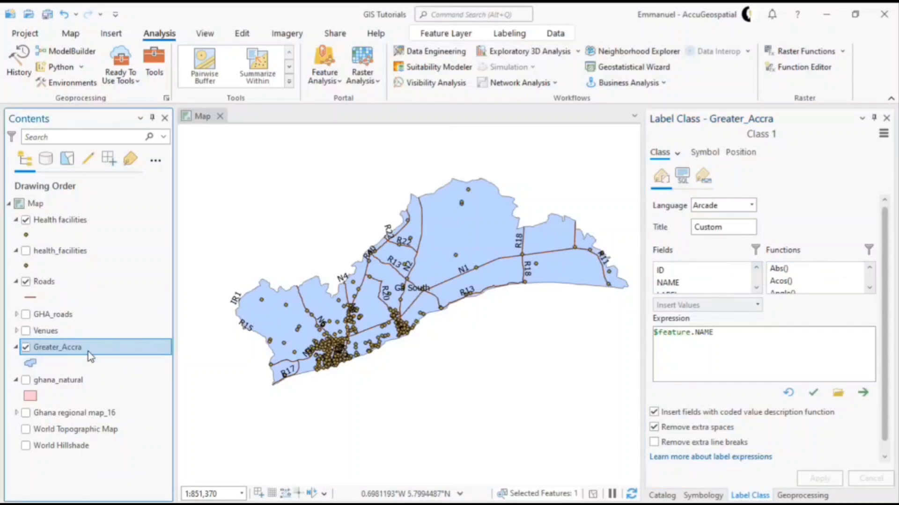
right_click(88, 352)
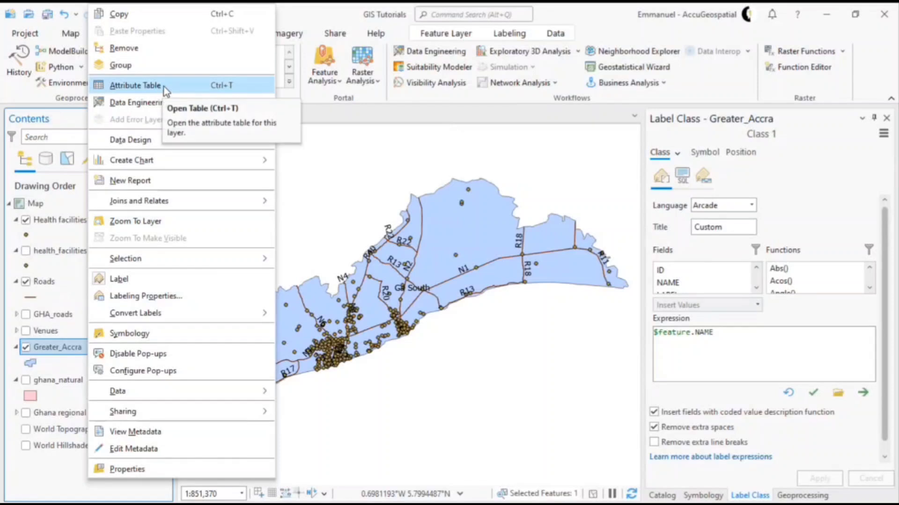
click(164, 86)
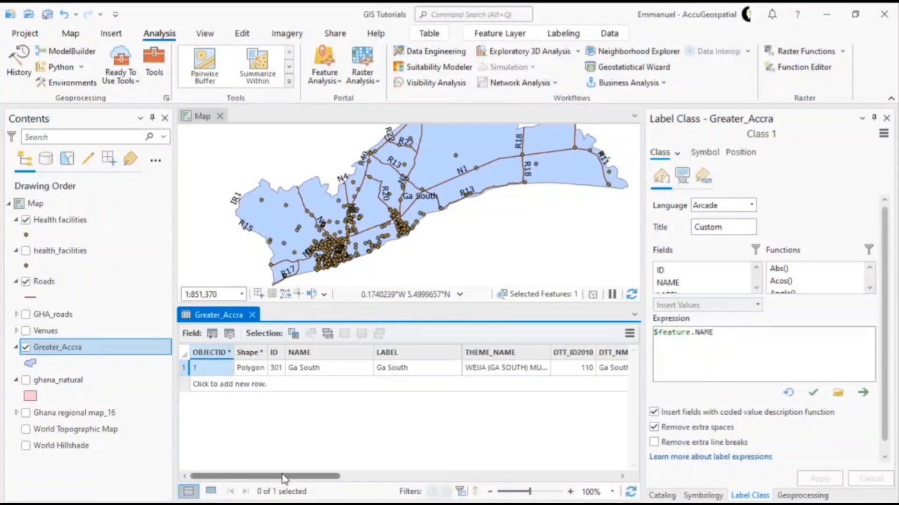
drag(283, 479, 302, 477)
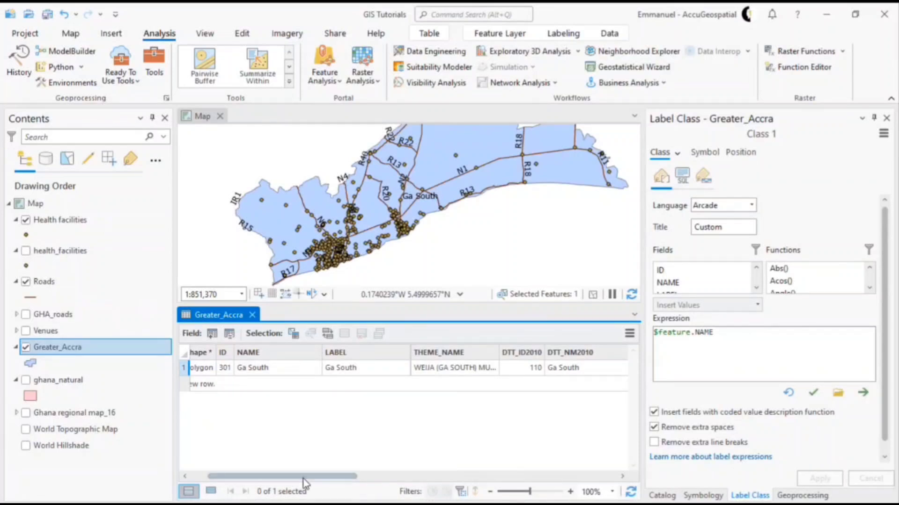
drag(307, 476, 429, 478)
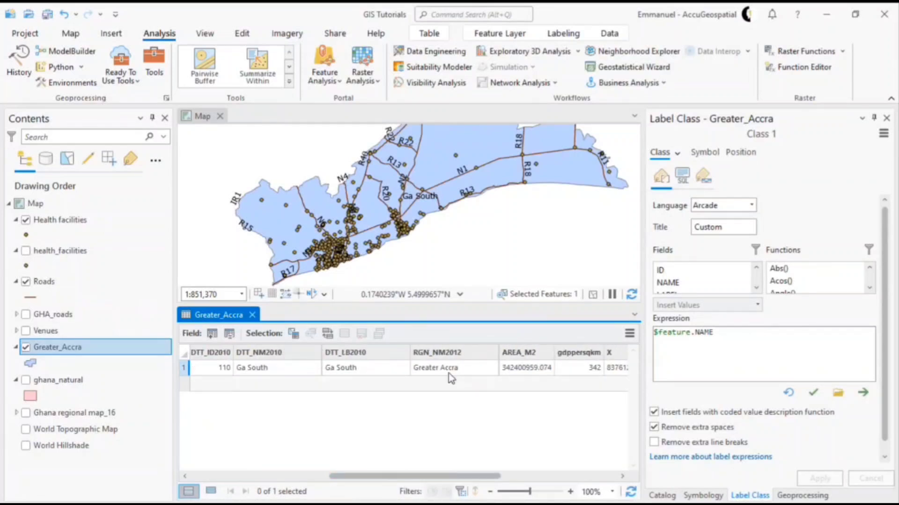
Clear the whole $feature.NAME label expression of the Greater_Accra layer
double_click(707, 336)
key(BackSpace)
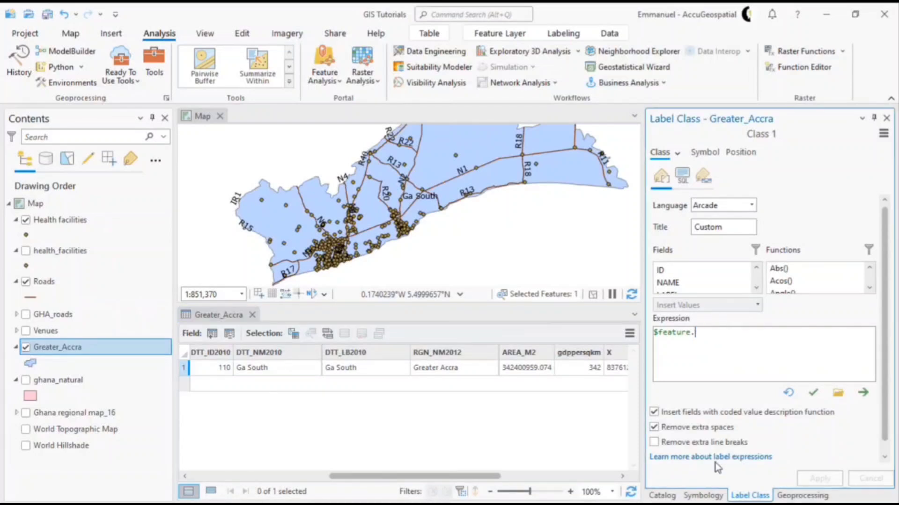
key(BackSpace)
key(BackSpace)
key(BackSpace)
key(BackSpace)
key(BackSpace)
key(BackSpace)
key(BackSpace)
key(BackSpace)
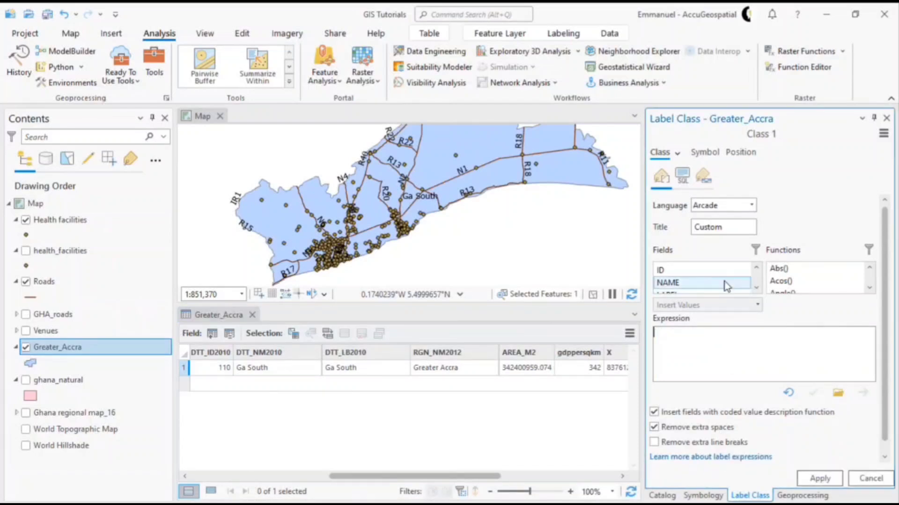
Set the Greater_Accra label expression to $feature.RGN_NM2012, verify it and apply it
scroll(725, 281, down, 3)
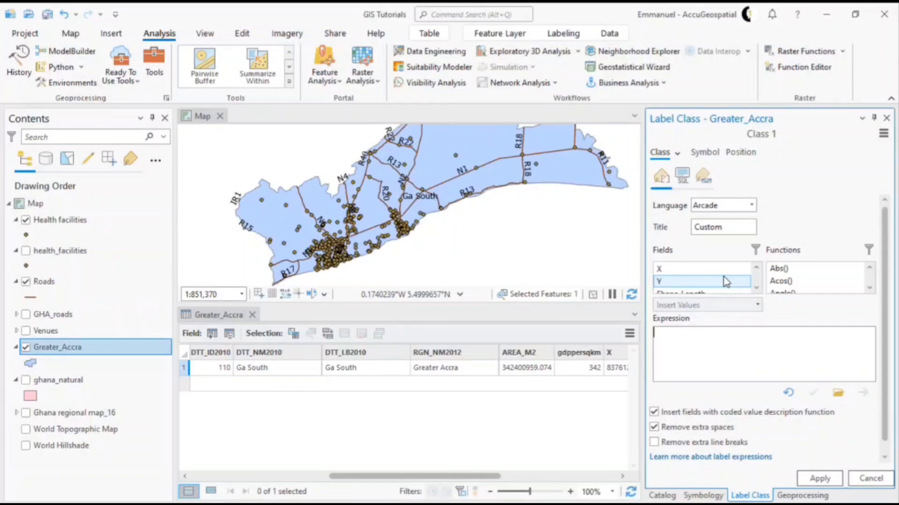
scroll(724, 281, down, 1)
scroll(723, 281, up, 3)
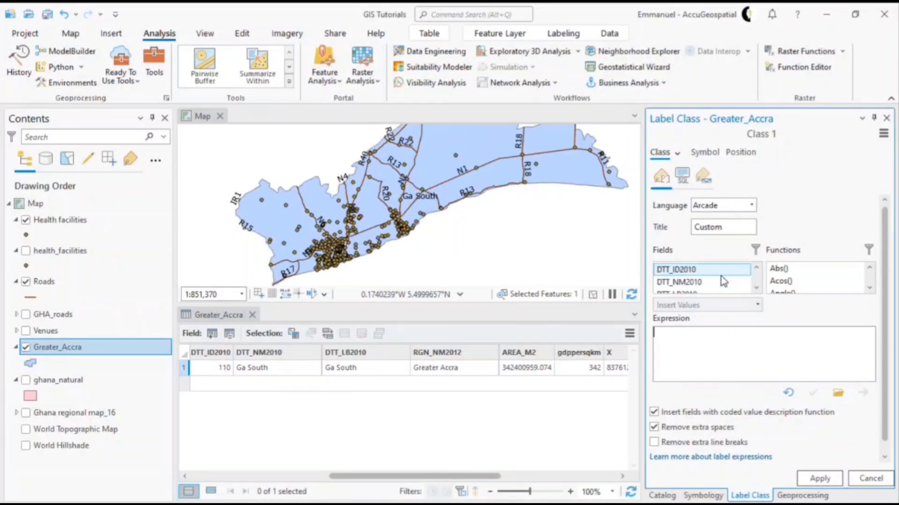
scroll(711, 281, down, 1)
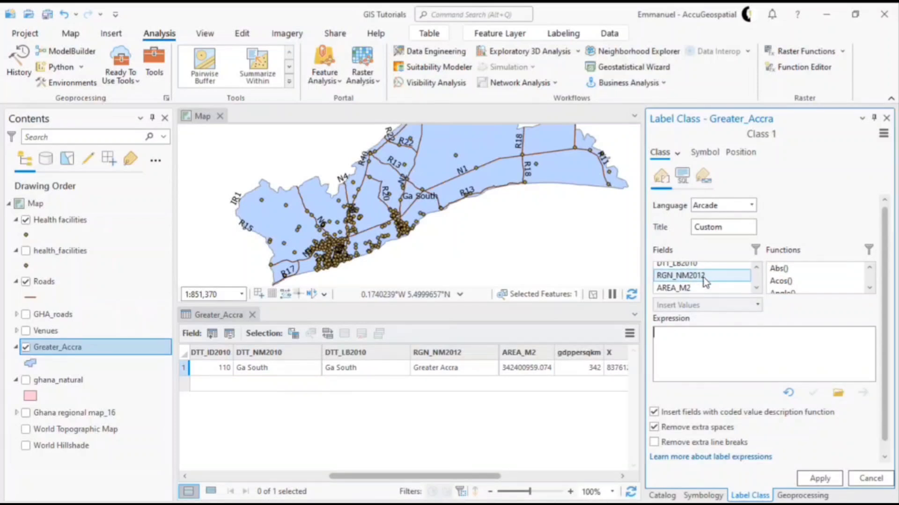
click(705, 279)
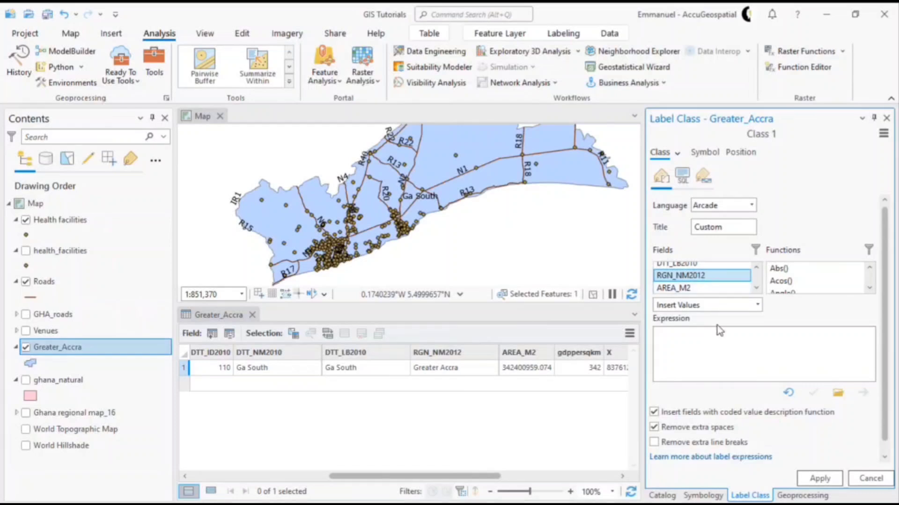
double_click(700, 280)
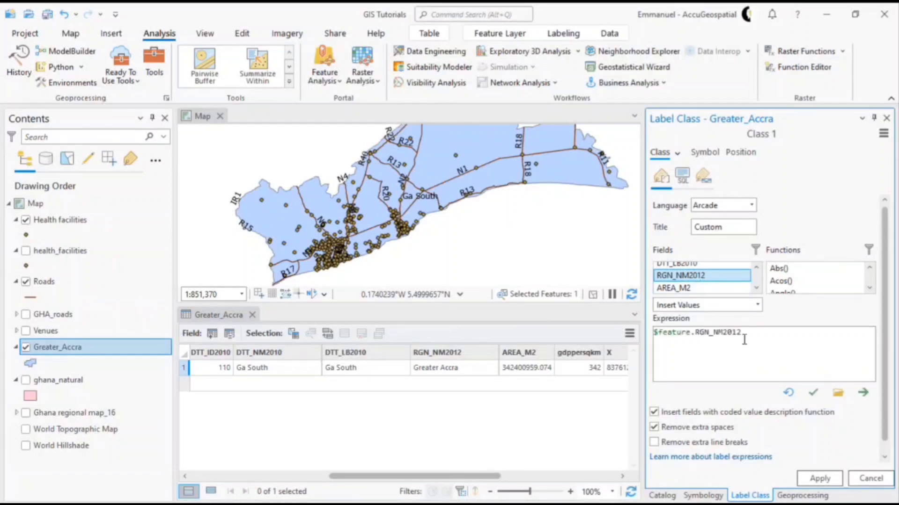
click(810, 396)
click(809, 479)
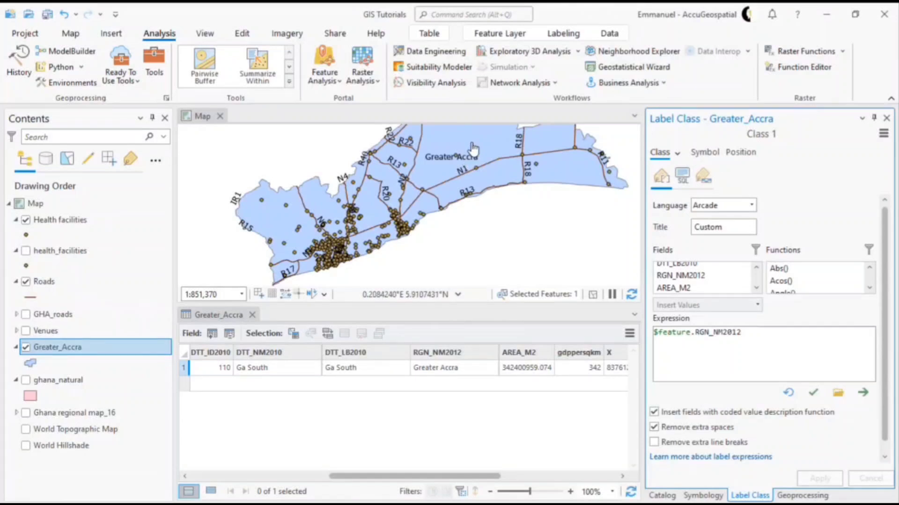
Close the Greater_Accra attribute table and labeling properties, and return from Pairwise Clip to the clip tool search results
click(252, 315)
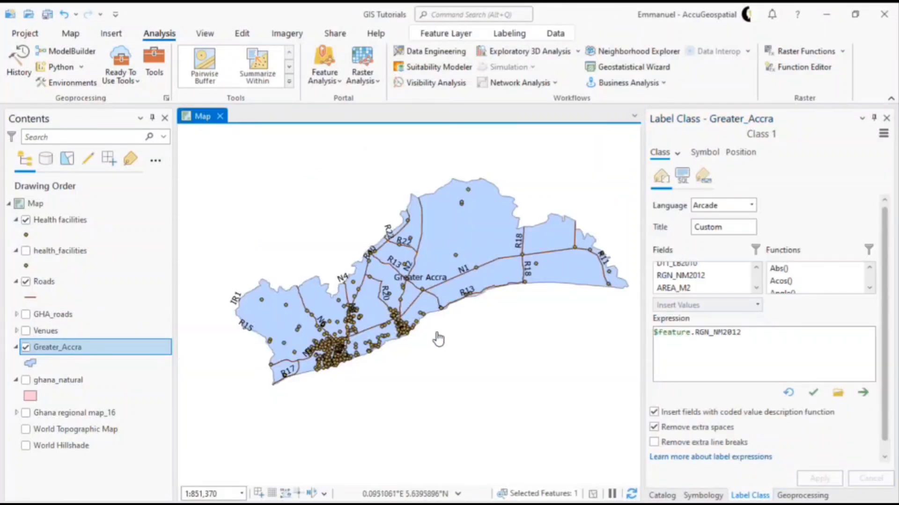
click(885, 120)
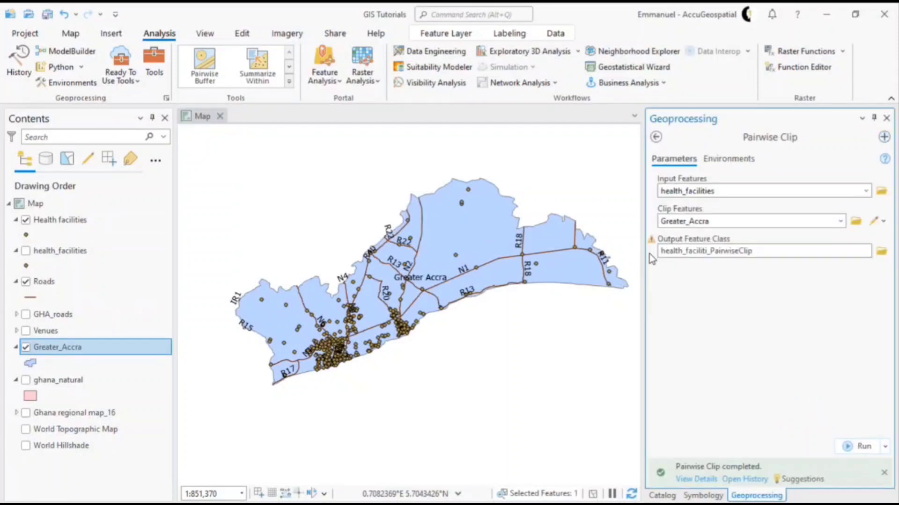
click(657, 137)
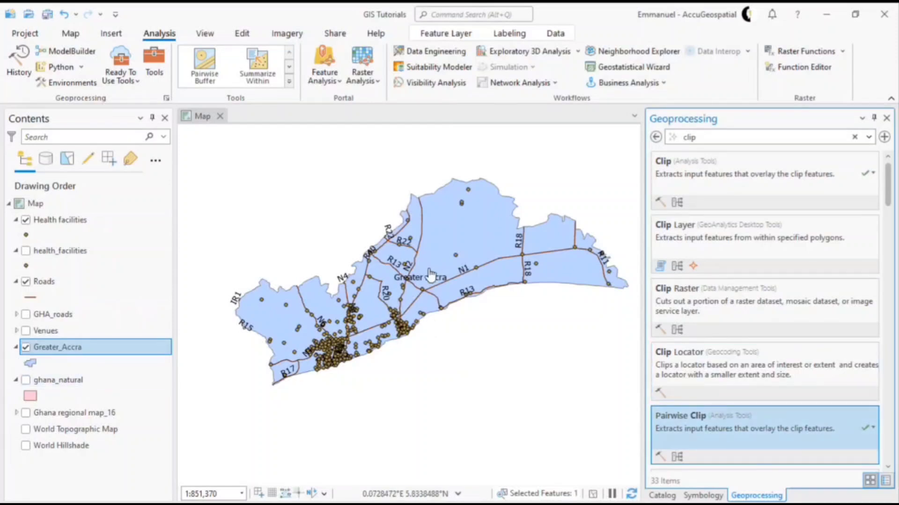
drag(478, 269, 464, 269)
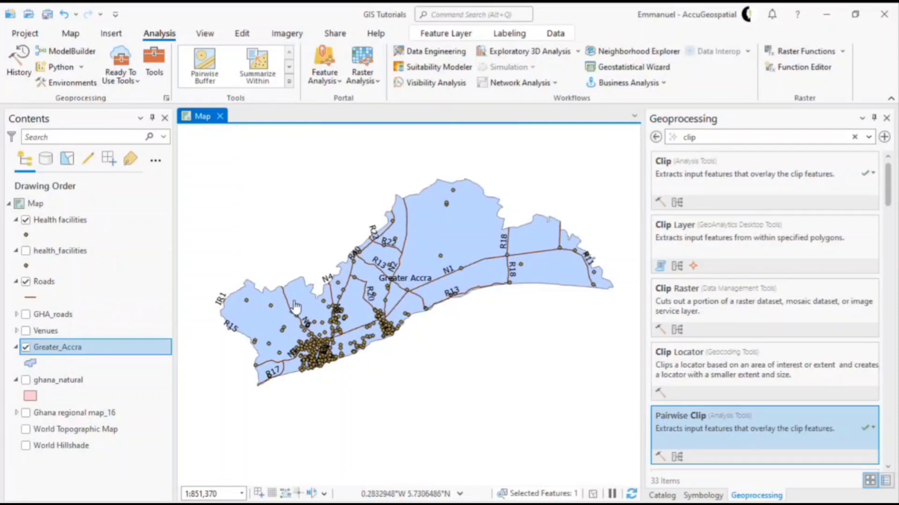
Collapse the health_facilities legend, display the ghana_natural layer and move it directly above Greater_Accra in the drawing order
click(17, 251)
click(72, 370)
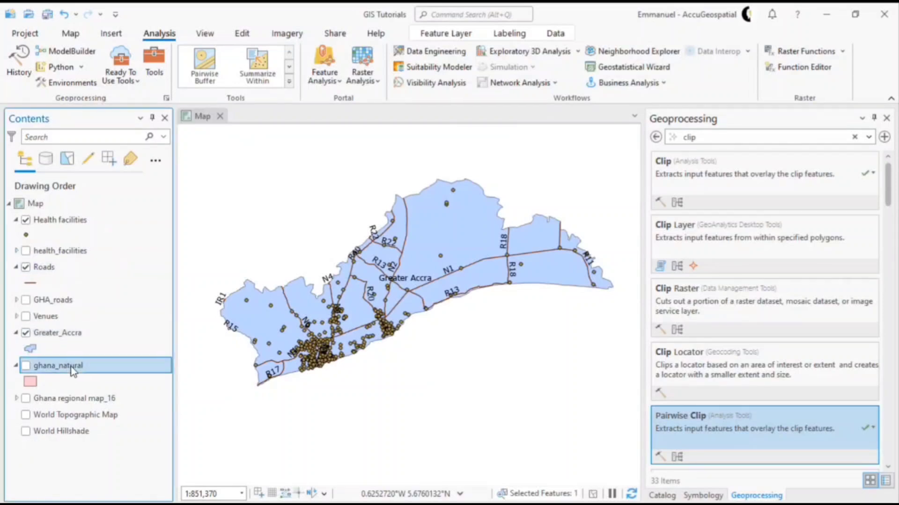
click(661, 496)
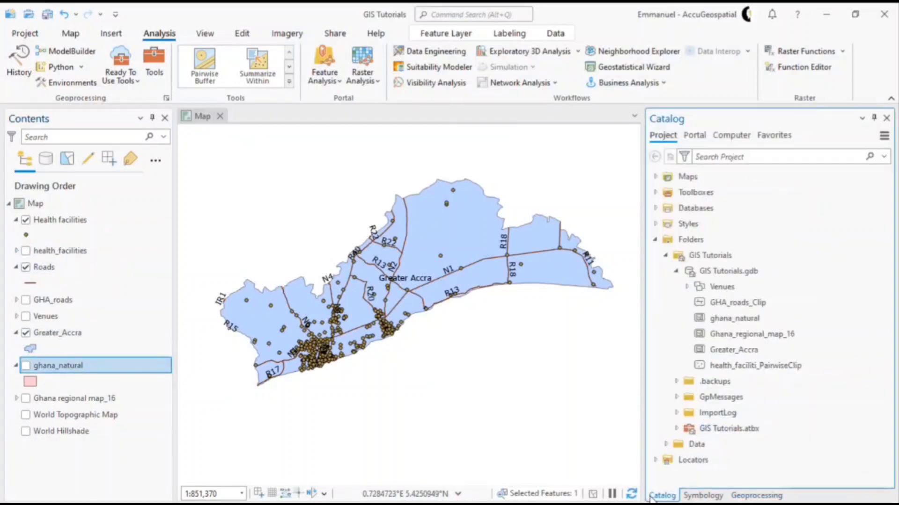
click(25, 366)
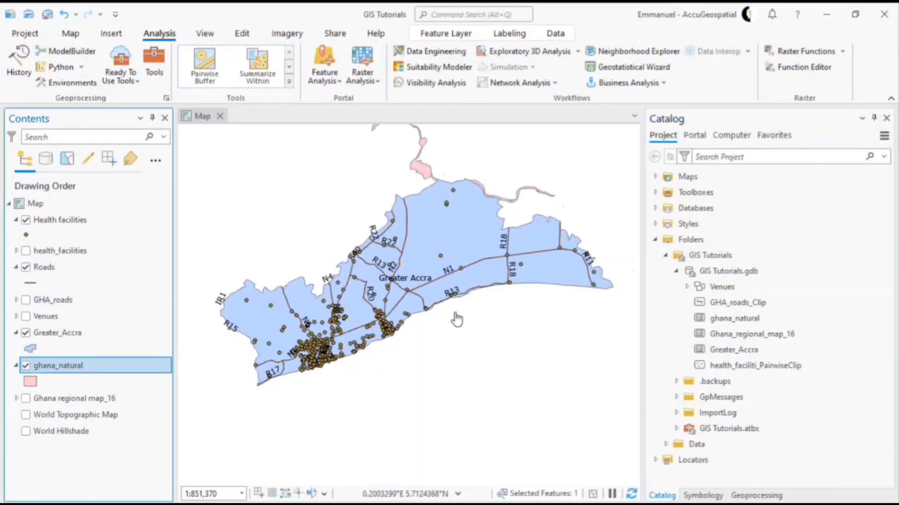
scroll(465, 341, down, 1)
scroll(465, 341, down, 1)
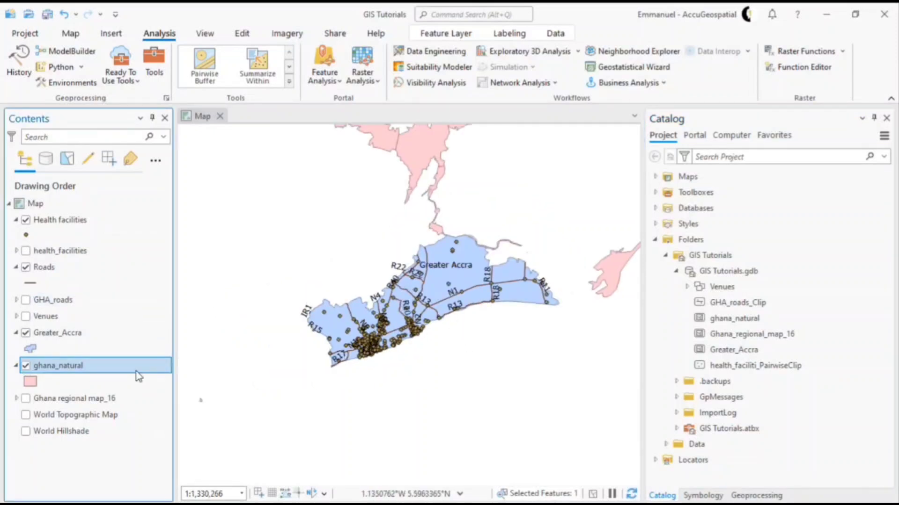
mouse_move(94, 371)
mouse_down()
mouse_move(94, 231)
mouse_move(85, 330)
mouse_up()
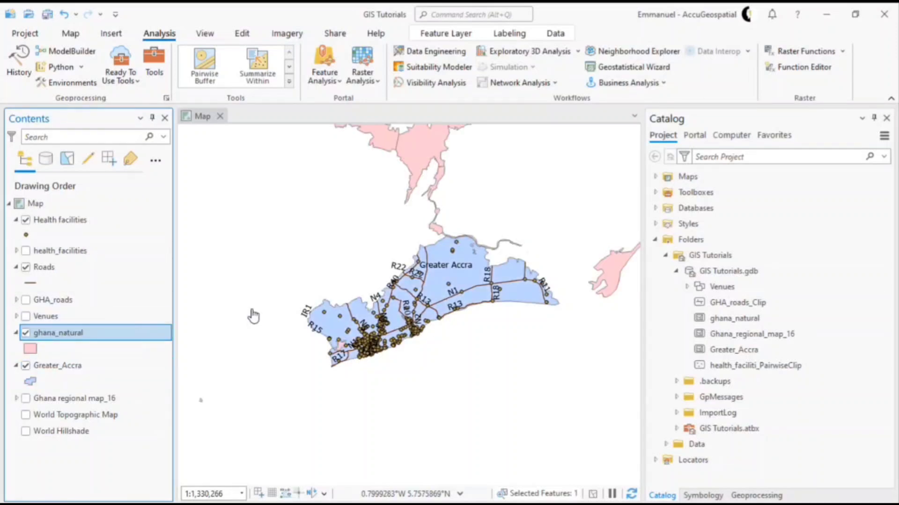
scroll(406, 342, up, 5)
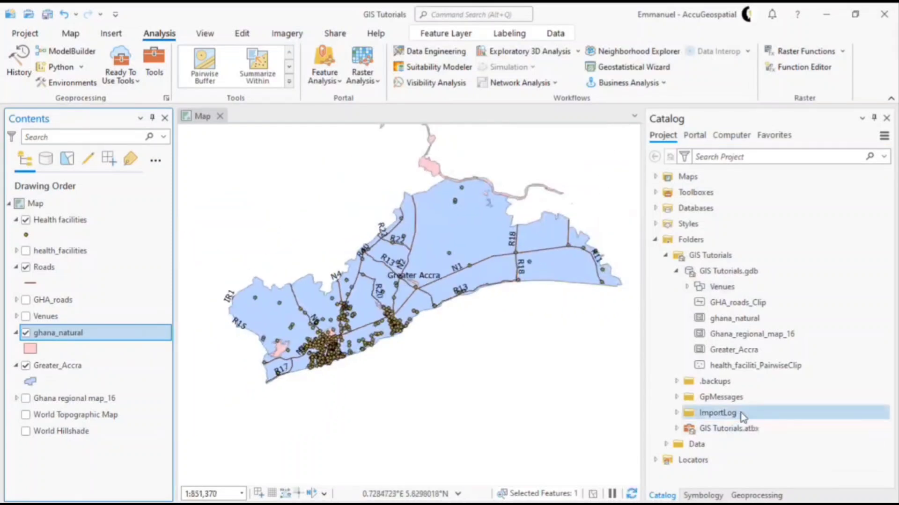
Run Pairwise Clip with ghana_natural as input and Greater_Accra as clip features, keeping the output name ghana_natural_PairwiseClip
click(744, 497)
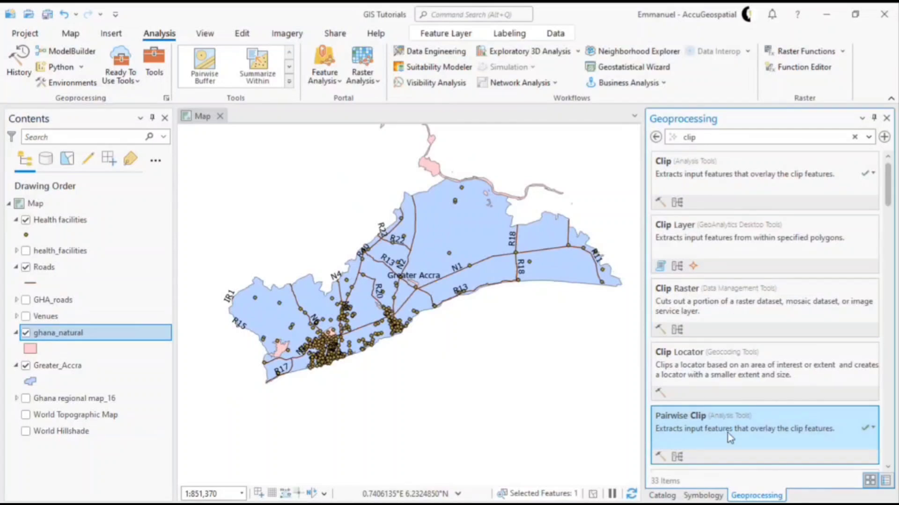
click(725, 424)
click(833, 193)
click(866, 192)
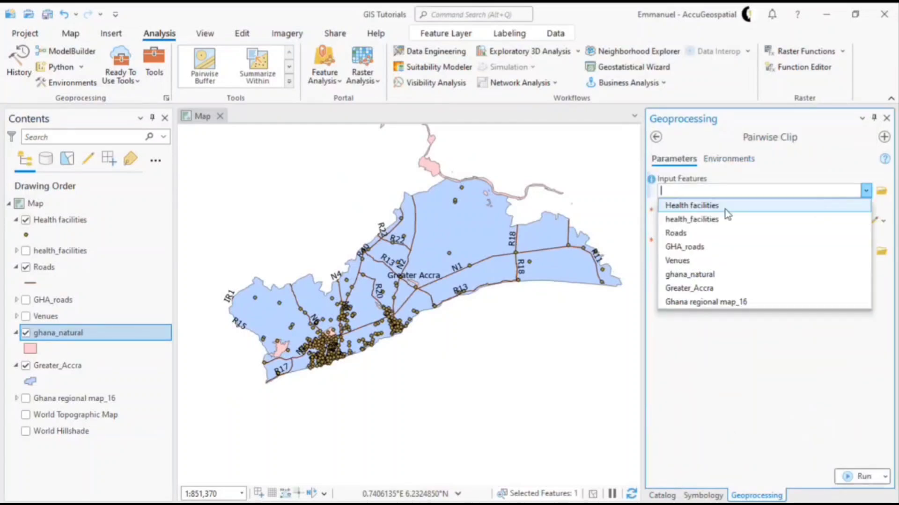
click(702, 275)
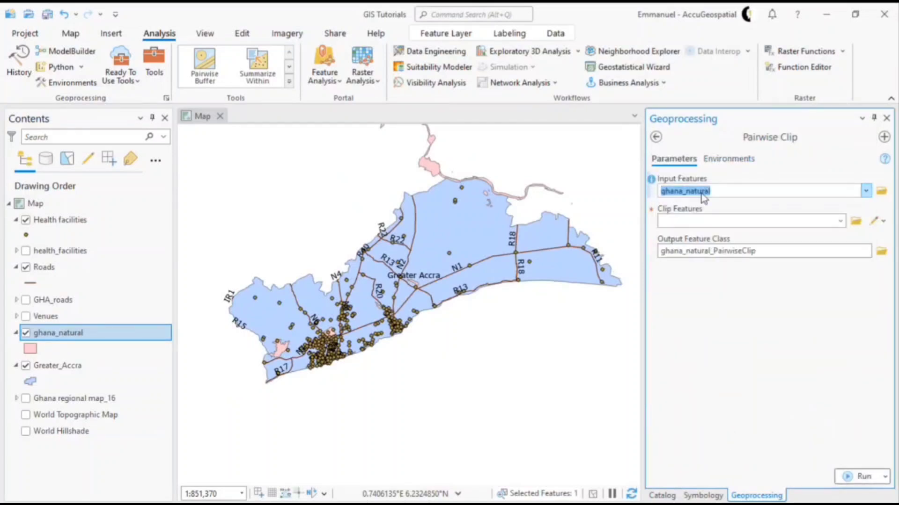
click(840, 221)
click(840, 222)
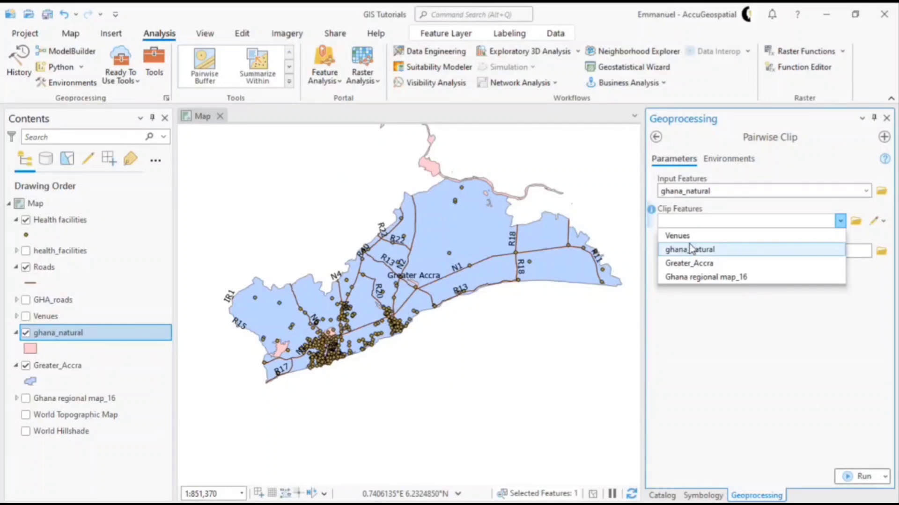
click(697, 263)
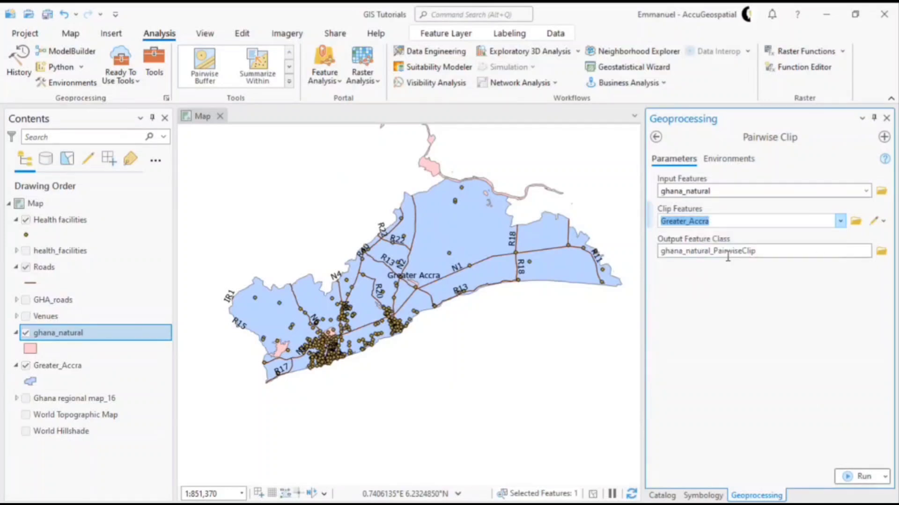
click(861, 478)
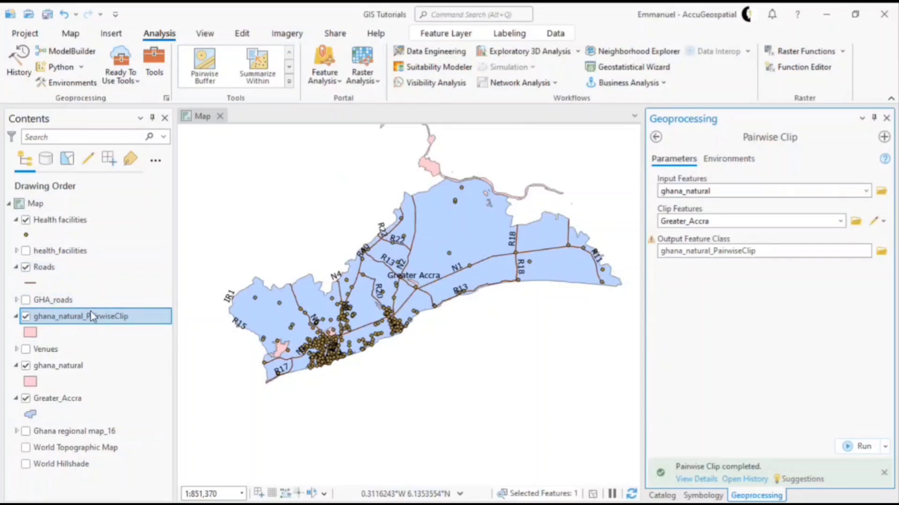
Hide the original ghana_natural layer and rename the clipped layer ghana_natural_PairwiseClip as Waterbodies
click(25, 366)
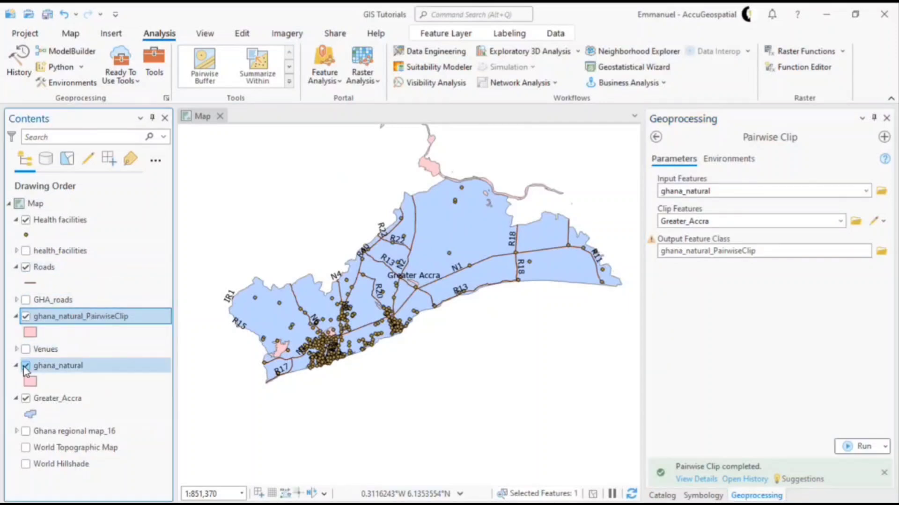
click(112, 320)
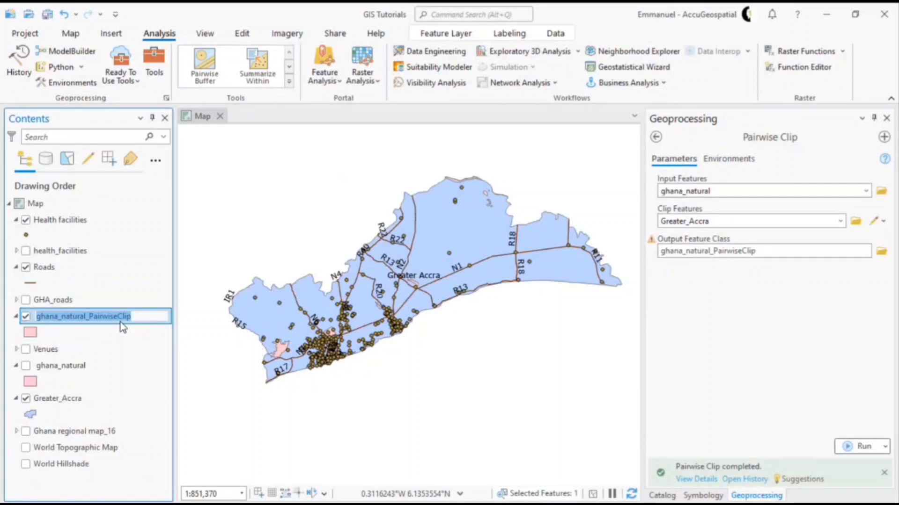
text(Waterbodies)
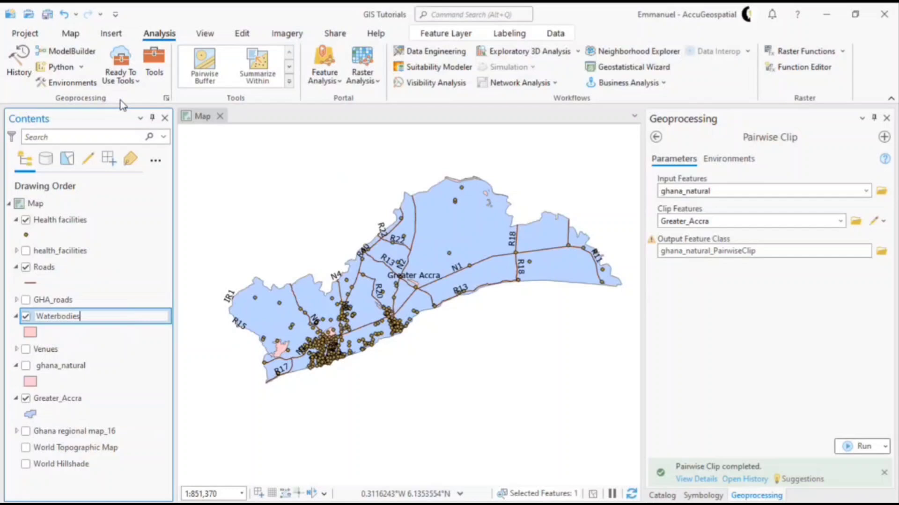
Confirm the layer name Waterbodies and set the Greater_Accra polygon symbol's fill to no color
key(Return)
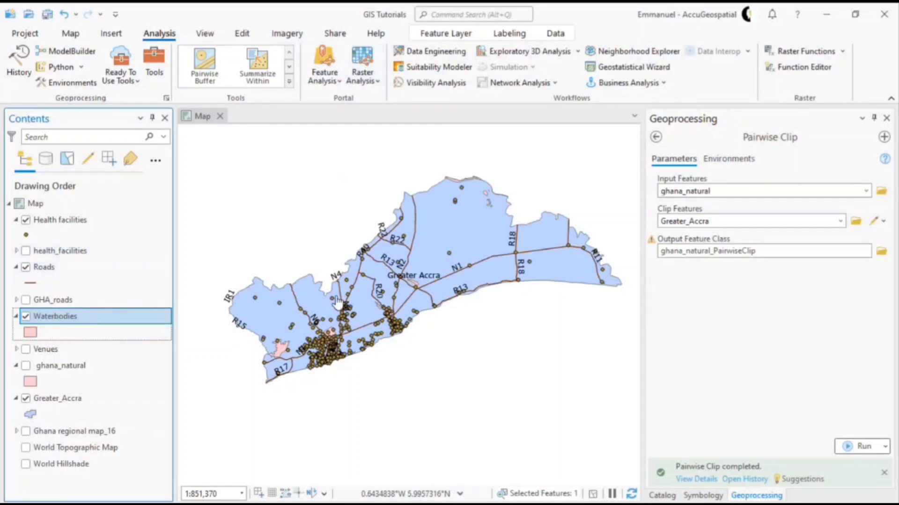
click(29, 415)
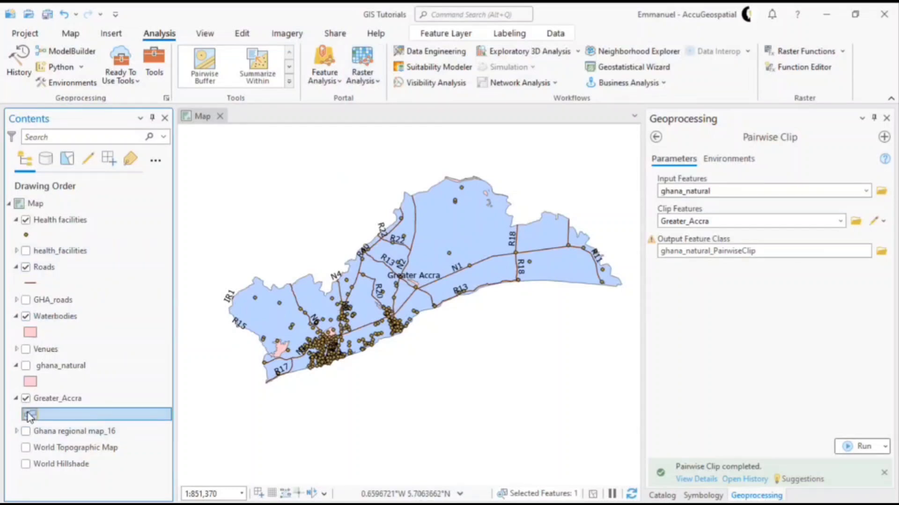
click(876, 218)
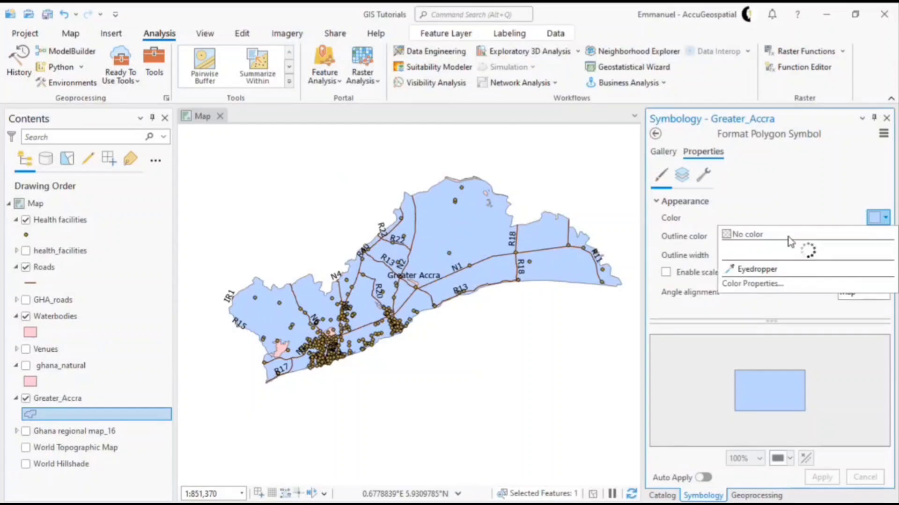
click(750, 235)
click(828, 477)
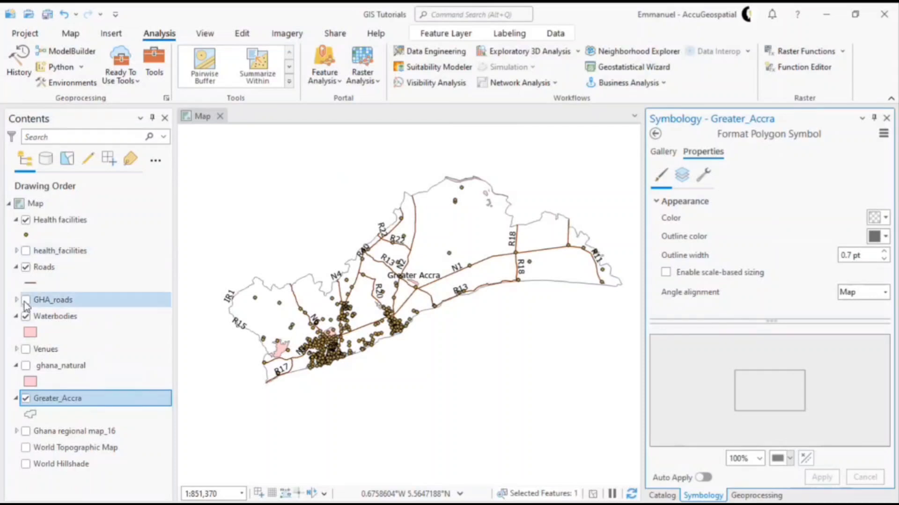
Change the Waterbodies polygon symbol's fill color to bright blue and apply it
click(28, 331)
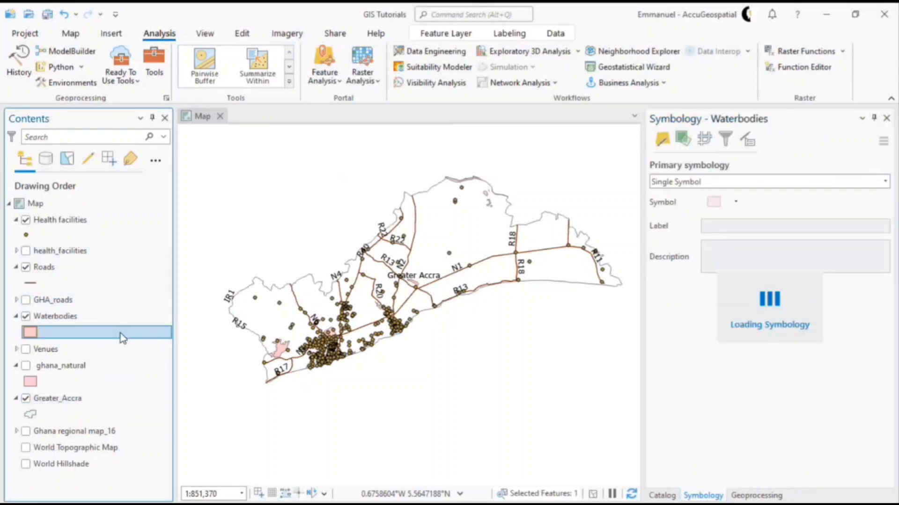
click(879, 217)
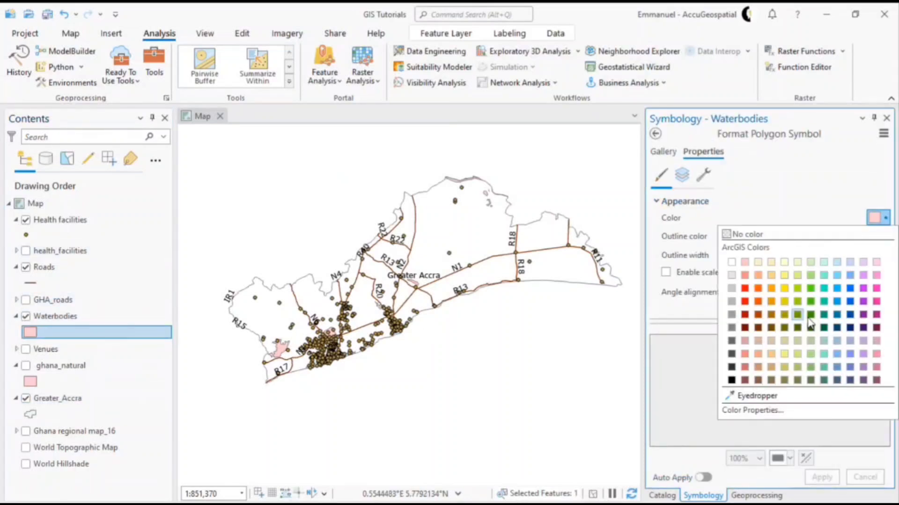
click(837, 301)
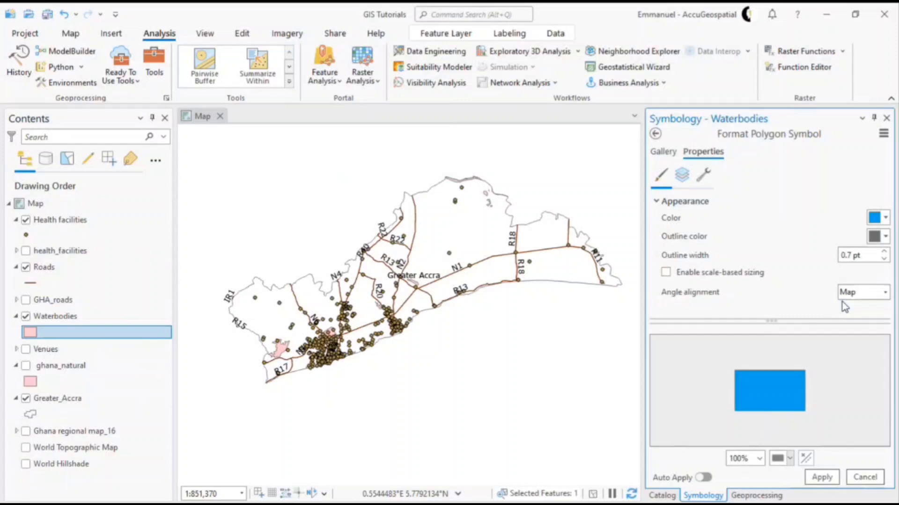
click(822, 477)
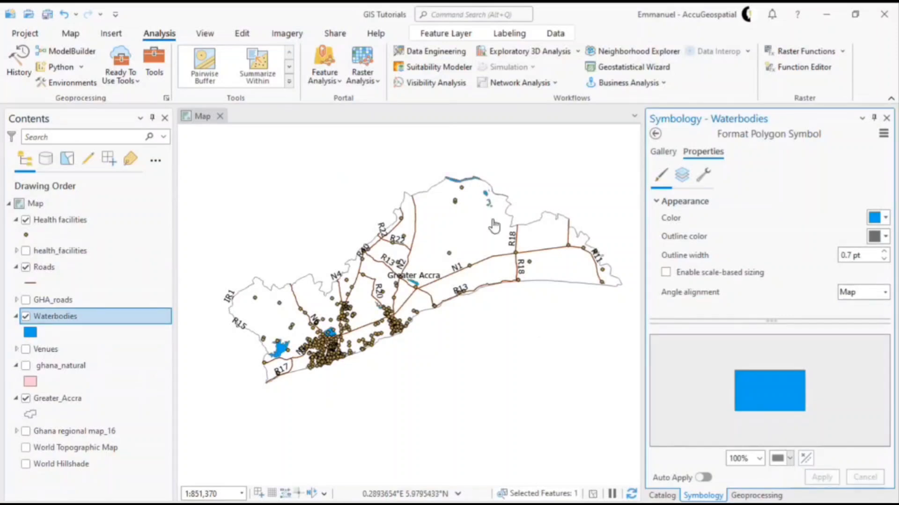
Turn on labels for the Waterbodies layer and check them on the map around the coast
click(80, 318)
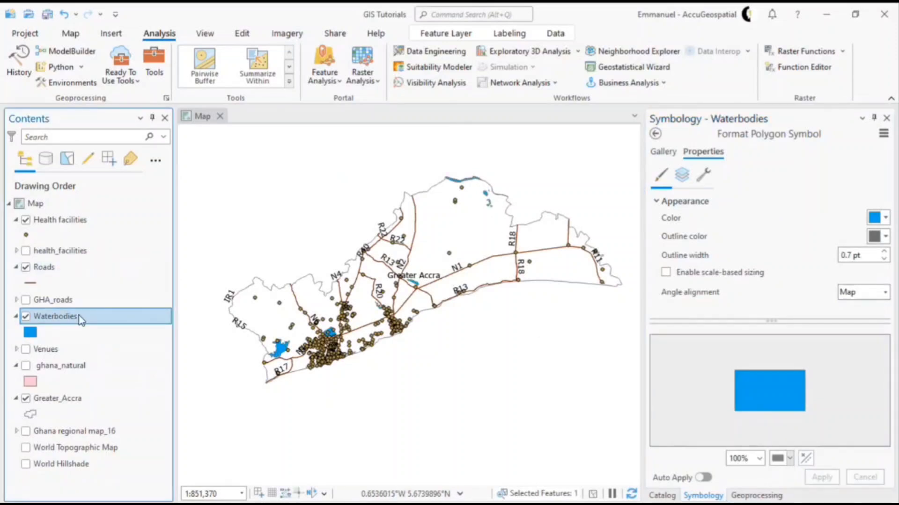
right_click(81, 319)
click(113, 279)
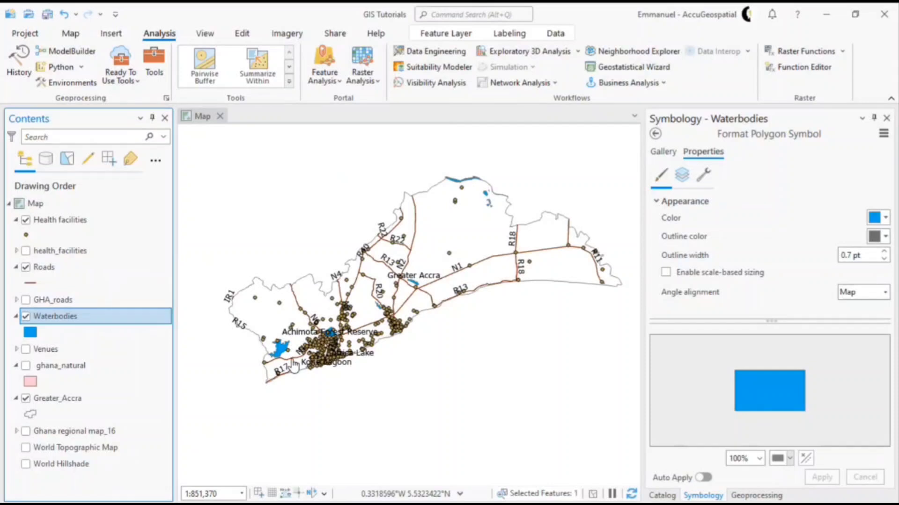
scroll(293, 367, up, 1)
scroll(295, 358, up, 4)
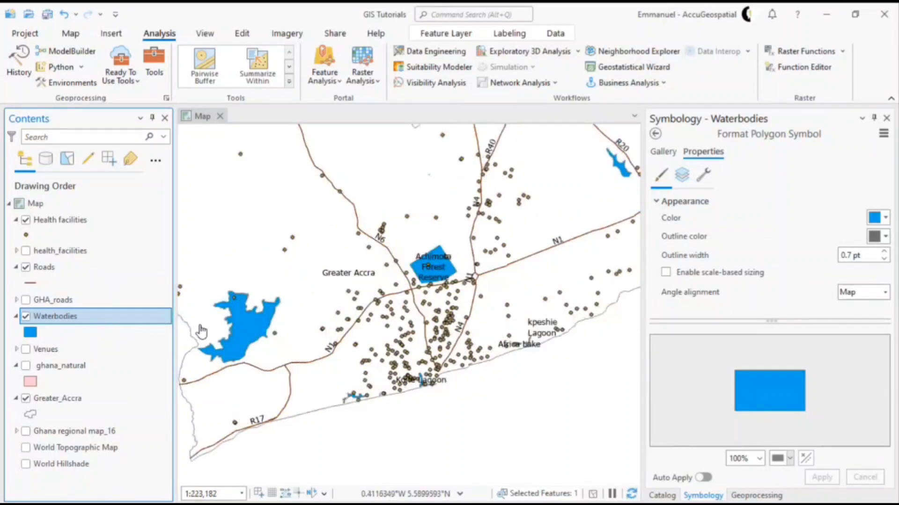
scroll(334, 337, down, 1)
scroll(333, 337, down, 5)
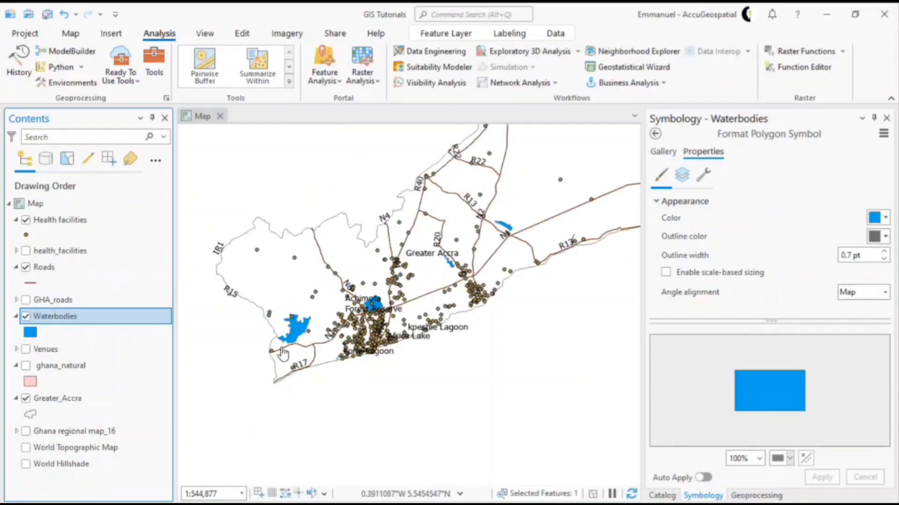
scroll(313, 334, up, 1)
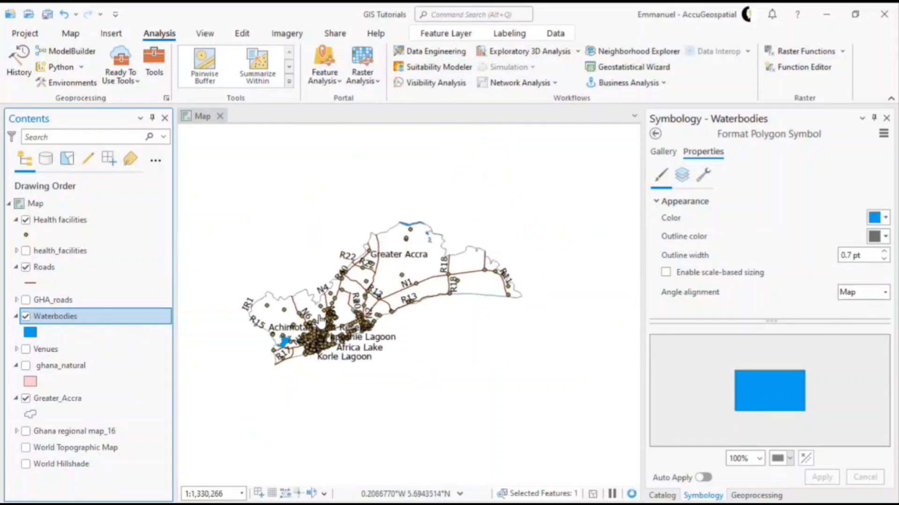
Open the Waterbodies attribute table and examine the NAME and TYPE values across all records
right_click(94, 319)
click(150, 80)
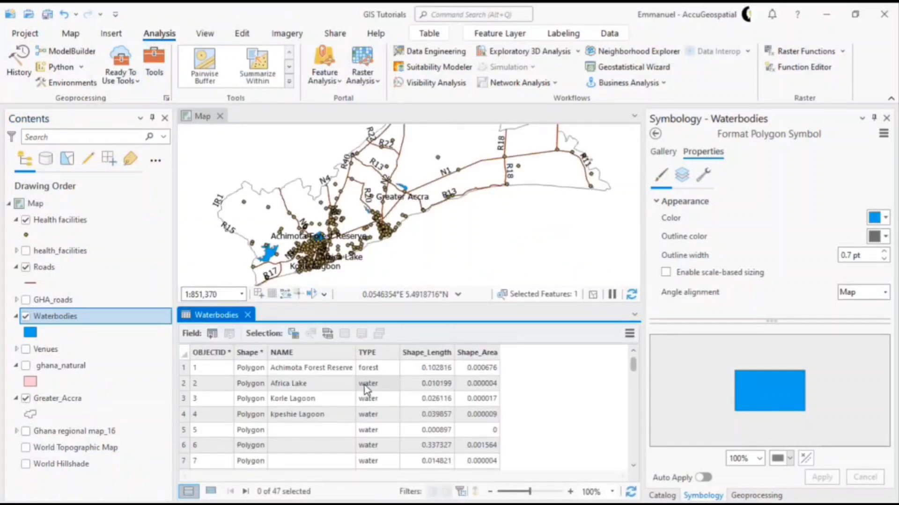
mouse_move(373, 359)
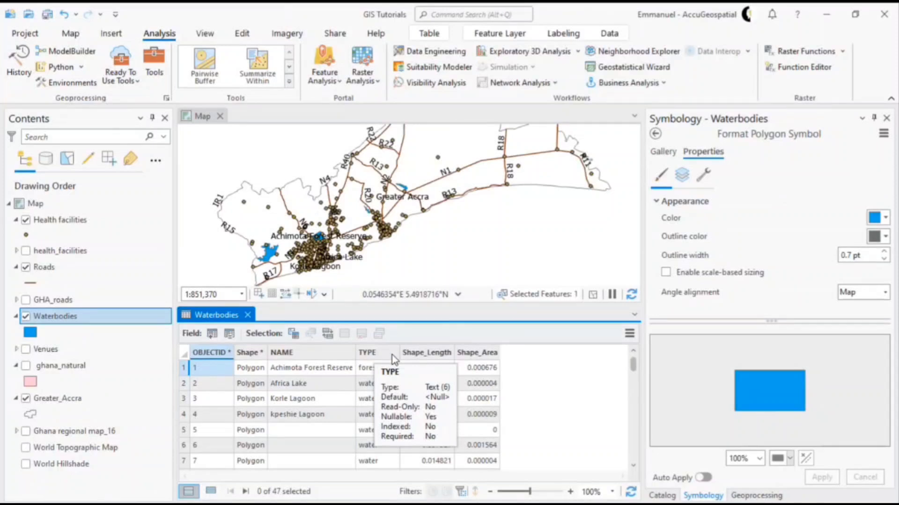
click(395, 356)
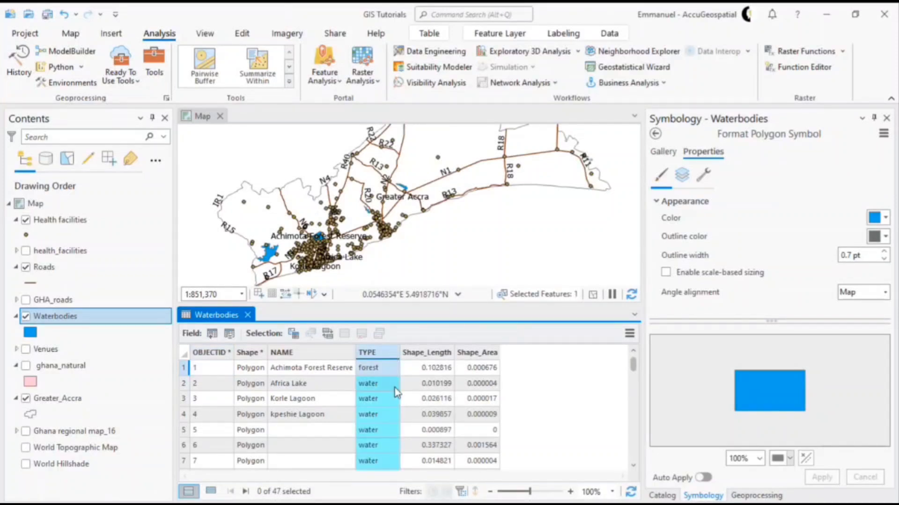
scroll(395, 390, down, 12)
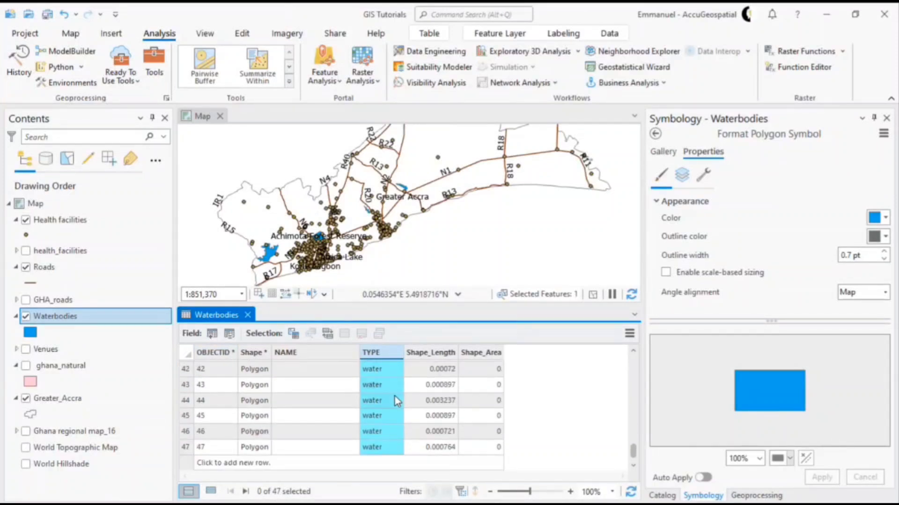
scroll(395, 397, up, 12)
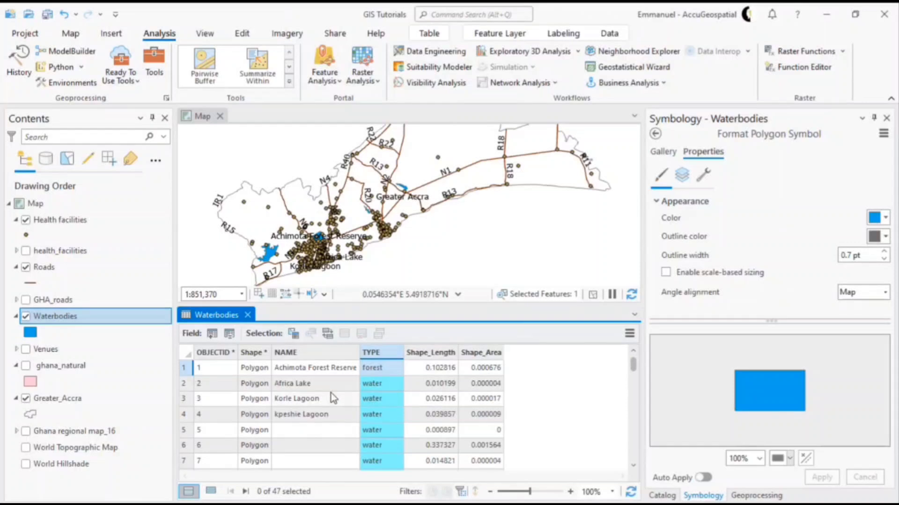
scroll(341, 383, down, 3)
scroll(348, 386, up, 3)
Inspect individual water bodies in central and northern Greater Accra up close for name labels
scroll(413, 184, up, 1)
scroll(413, 183, up, 5)
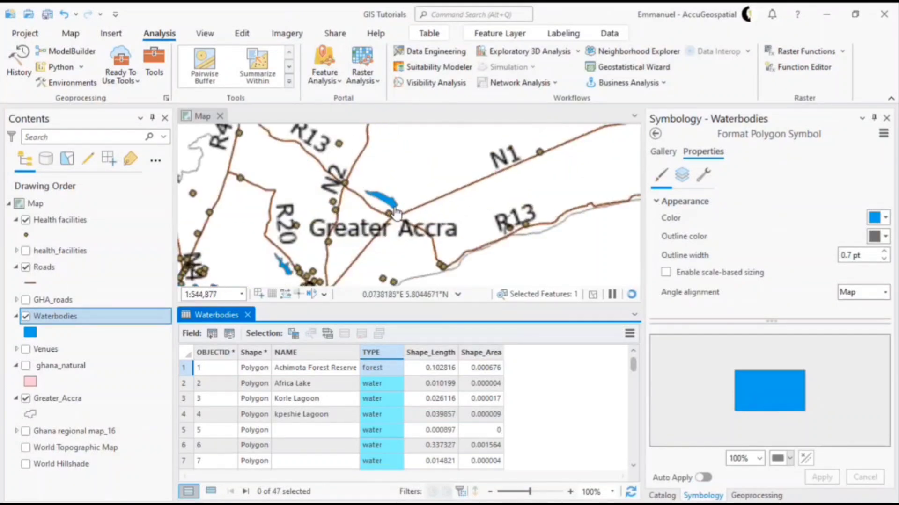
scroll(378, 212, up, 1)
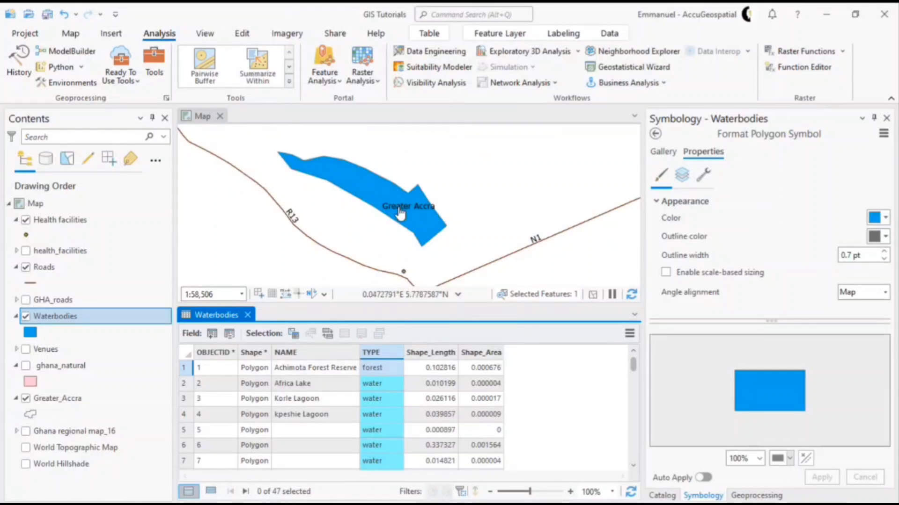
scroll(507, 221, down, 8)
scroll(512, 221, up, 5)
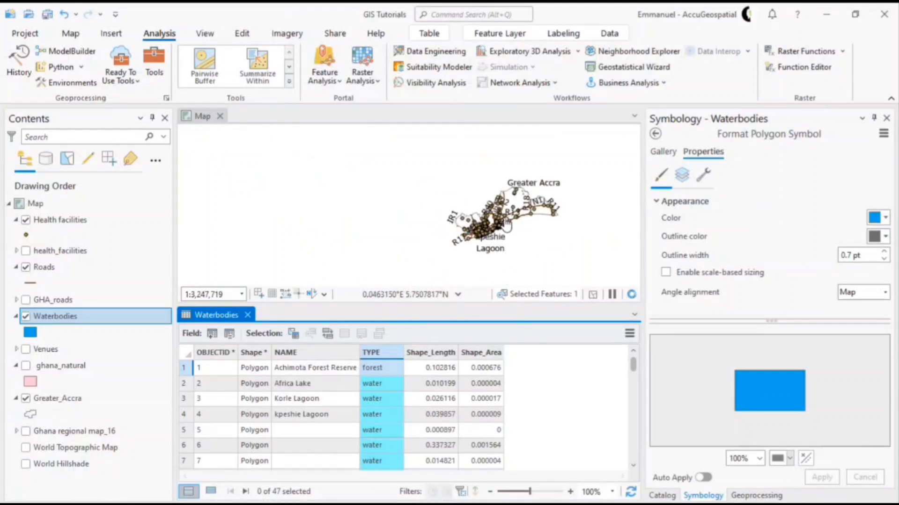
scroll(497, 192, up, 3)
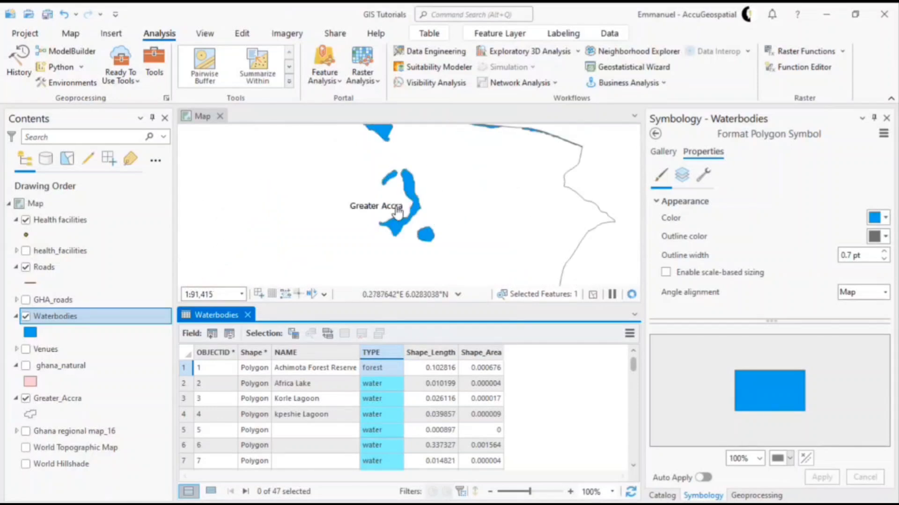
Close the Waterbodies attribute table and open the layer's labeling properties
click(248, 315)
right_click(42, 315)
click(93, 296)
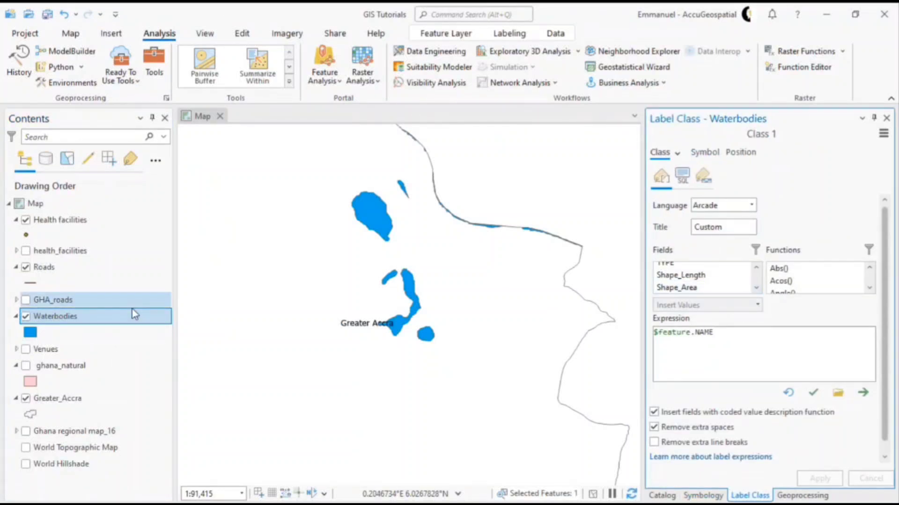
Reopen the Waterbodies attribute table and review which records have a NAME value
right_click(129, 321)
click(169, 84)
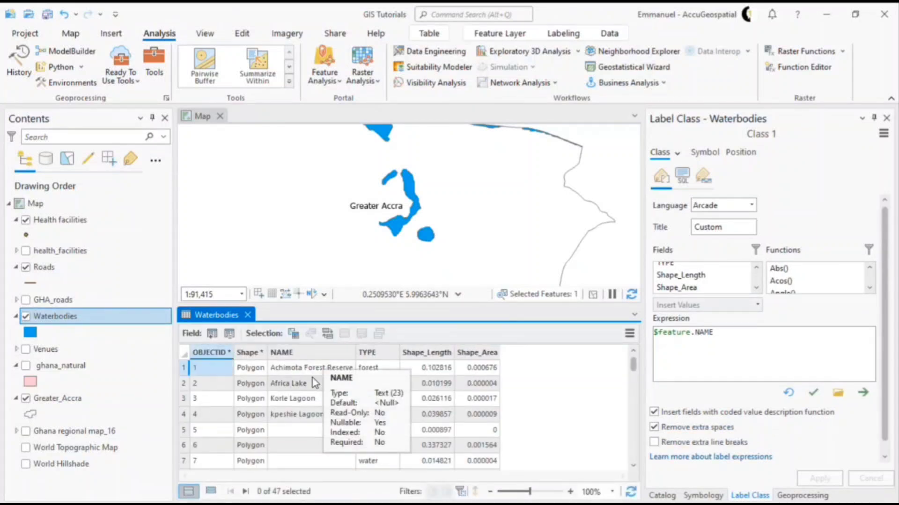
scroll(328, 374, down, 9)
scroll(329, 378, down, 5)
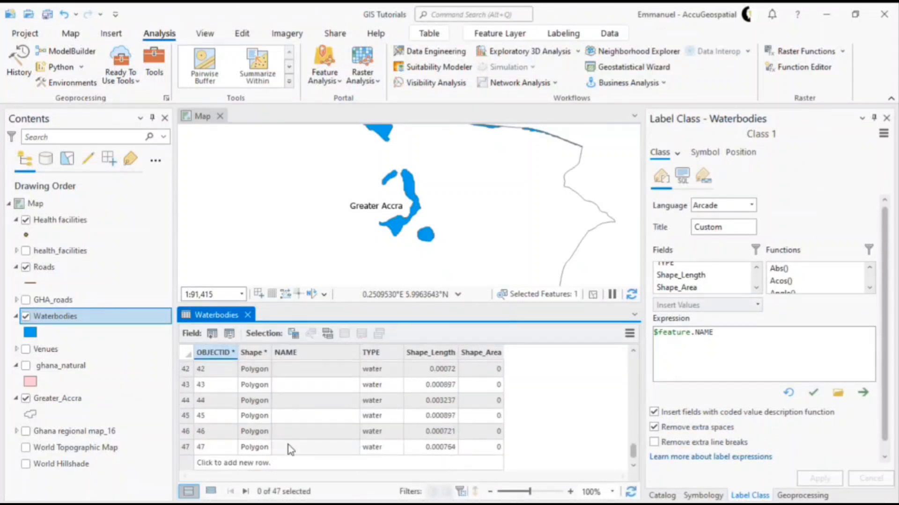
scroll(288, 434, up, 10)
scroll(295, 435, up, 3)
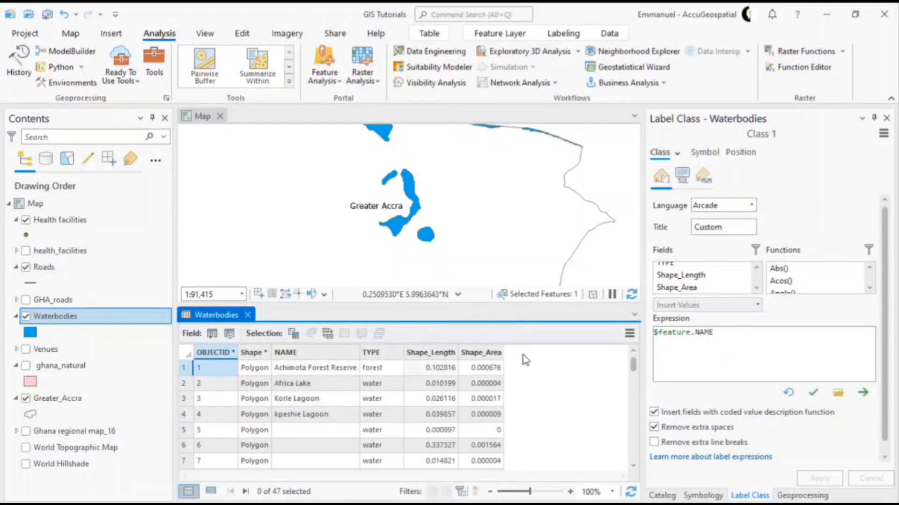
Set the Waterbodies label expression to $feature.TYPE, verify and apply it, and check the labels on the map
click(737, 333)
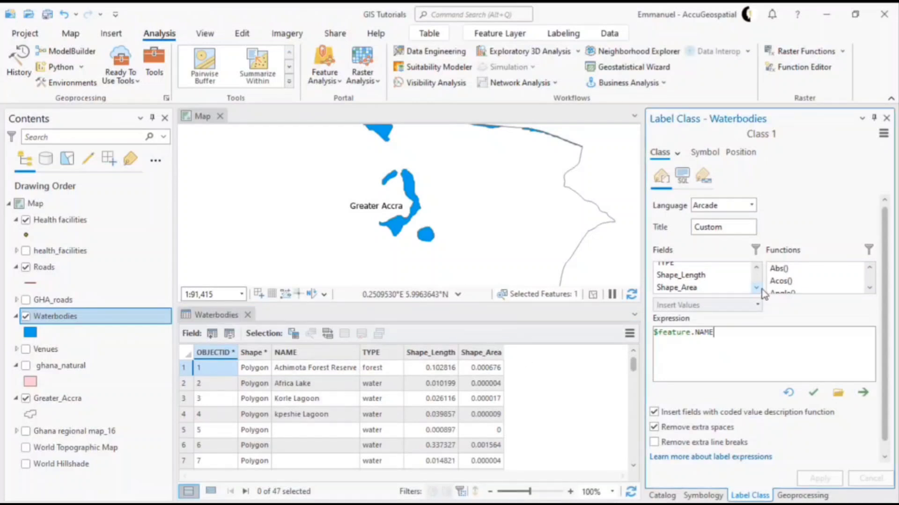
click(755, 269)
click(755, 269)
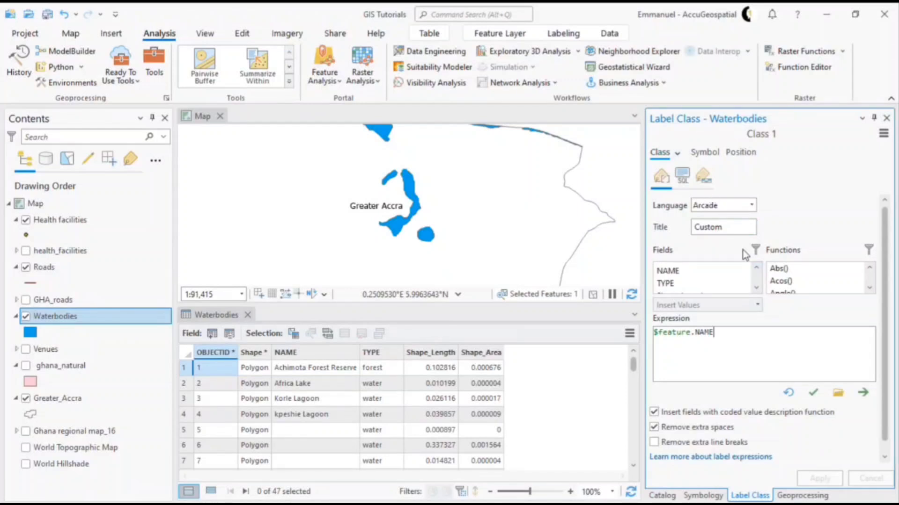
click(705, 270)
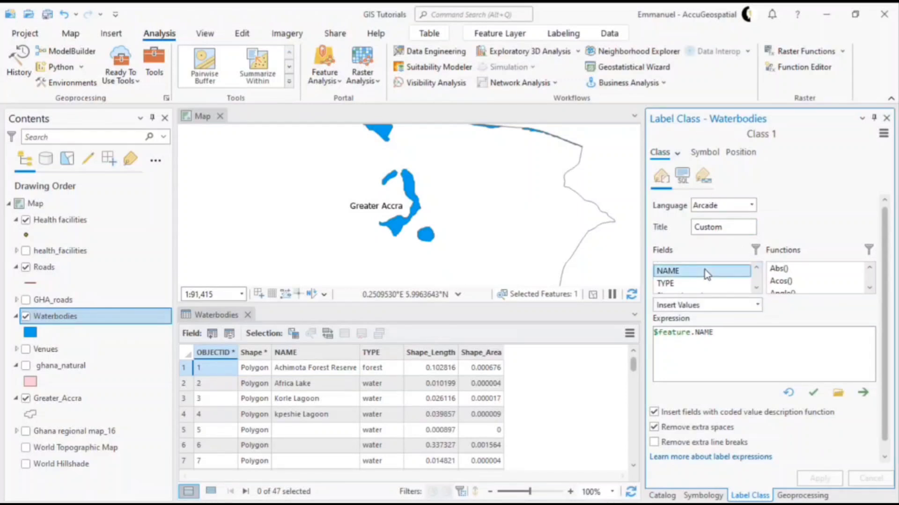
click(690, 285)
double_click(691, 287)
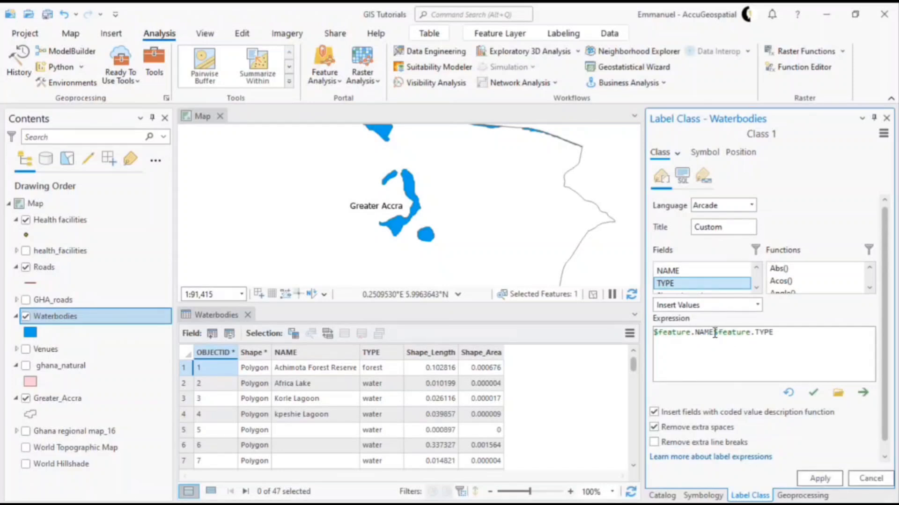
drag(715, 333, 527, 356)
key(BackSpace)
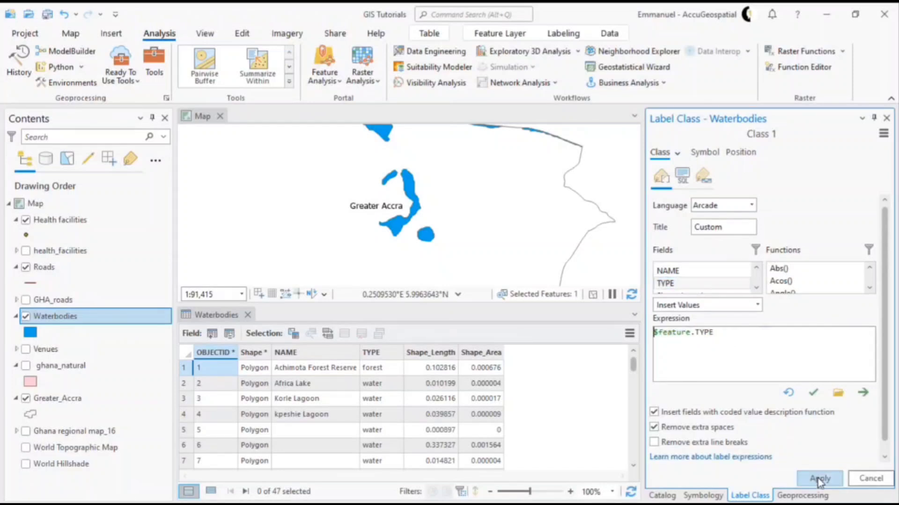
click(813, 392)
click(817, 478)
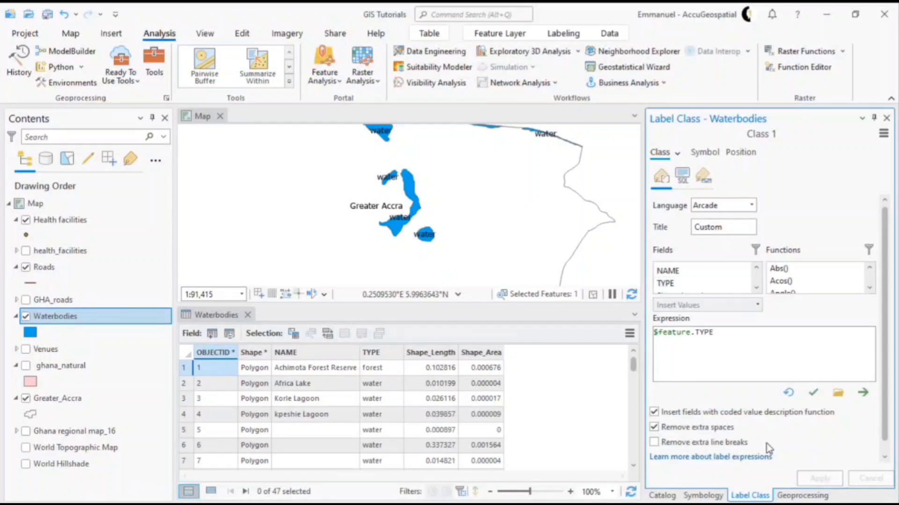
scroll(444, 236, down, 2)
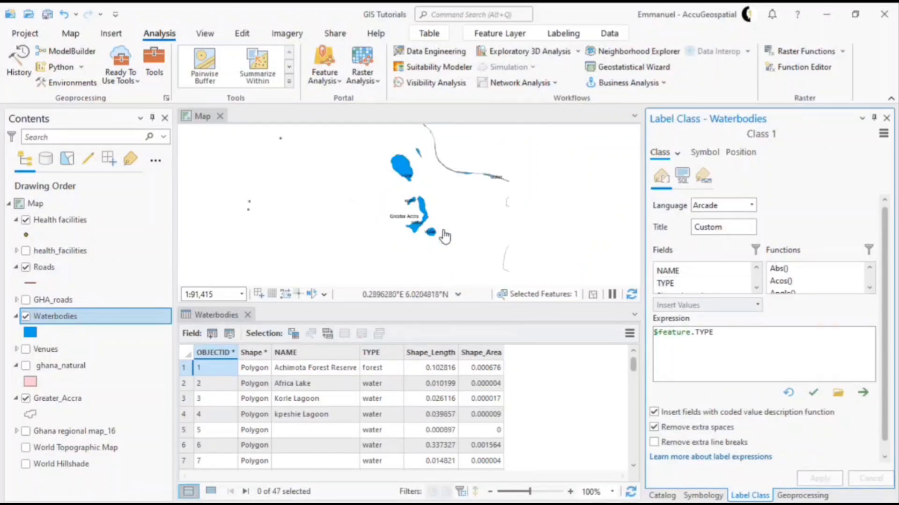
scroll(445, 236, down, 3)
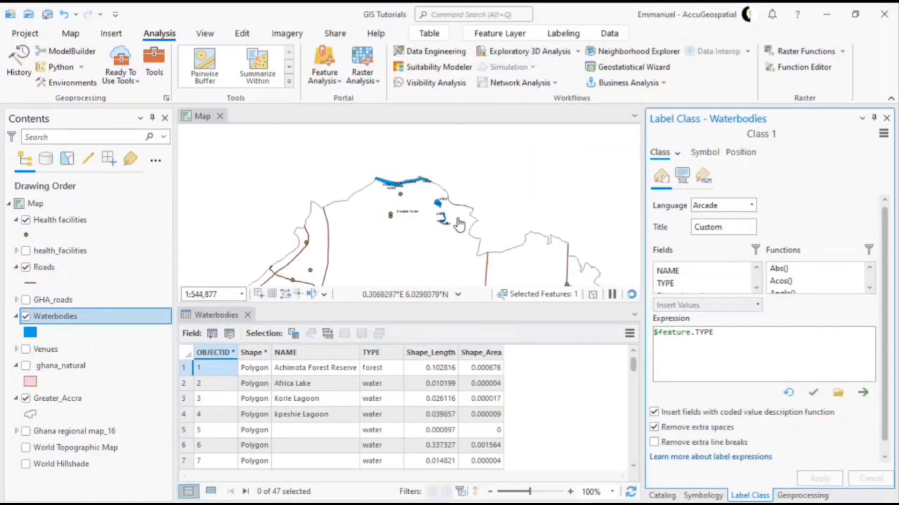
scroll(459, 225, down, 2)
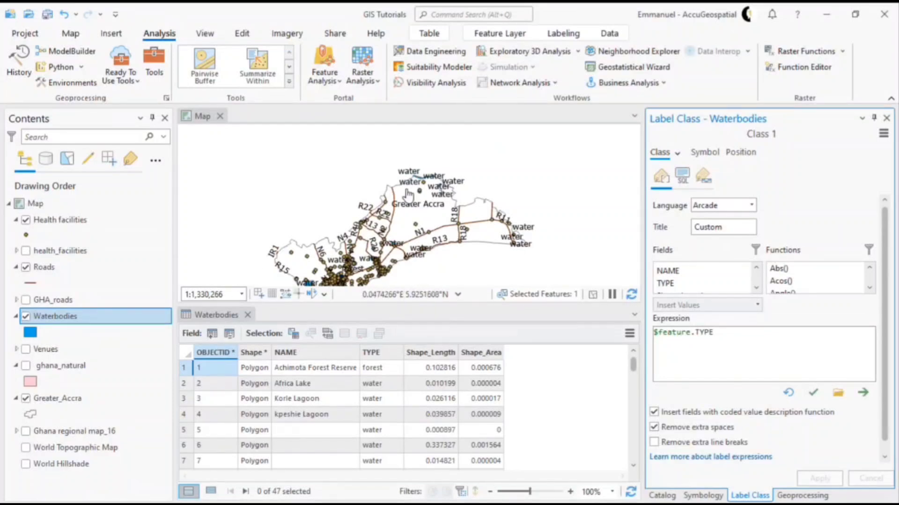
Set the Waterbodies label expression to $feature.NAME, apply it, and close the attribute table to check the labels on the map
scroll(407, 194, down, 1)
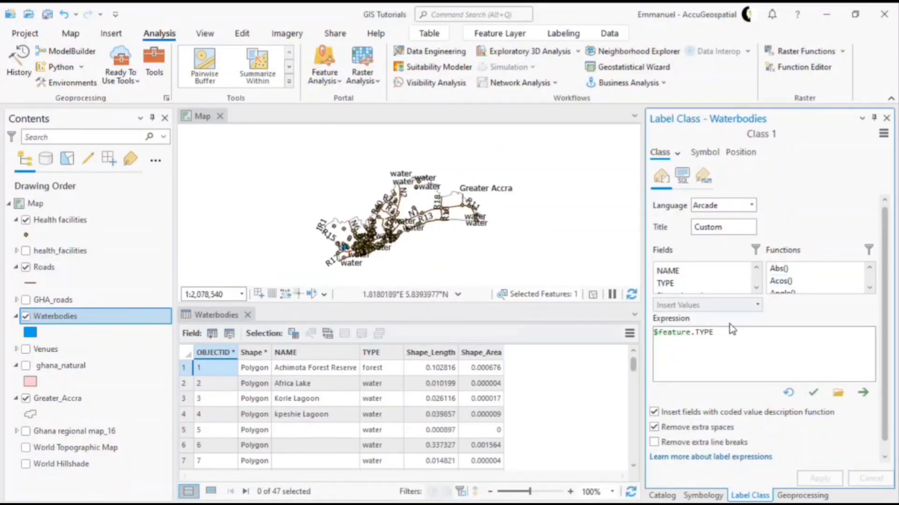
key(ctrl+a)
double_click(692, 271)
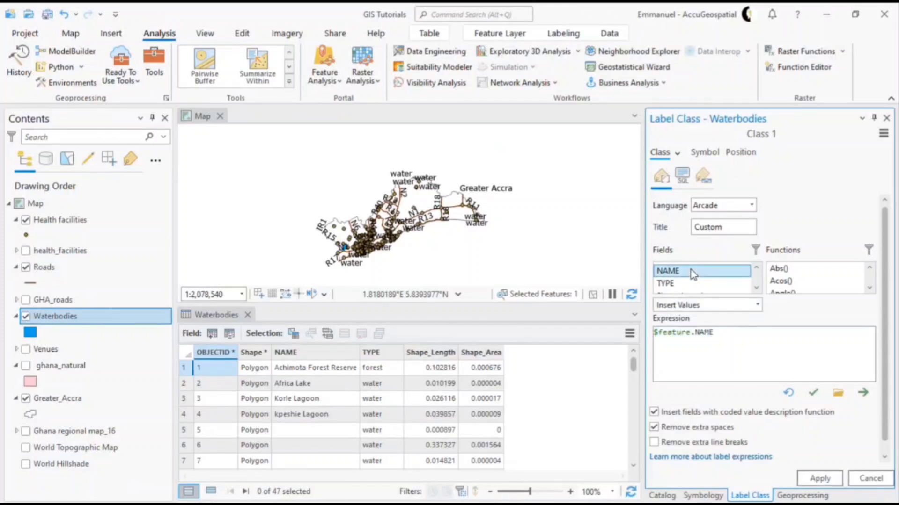
click(818, 478)
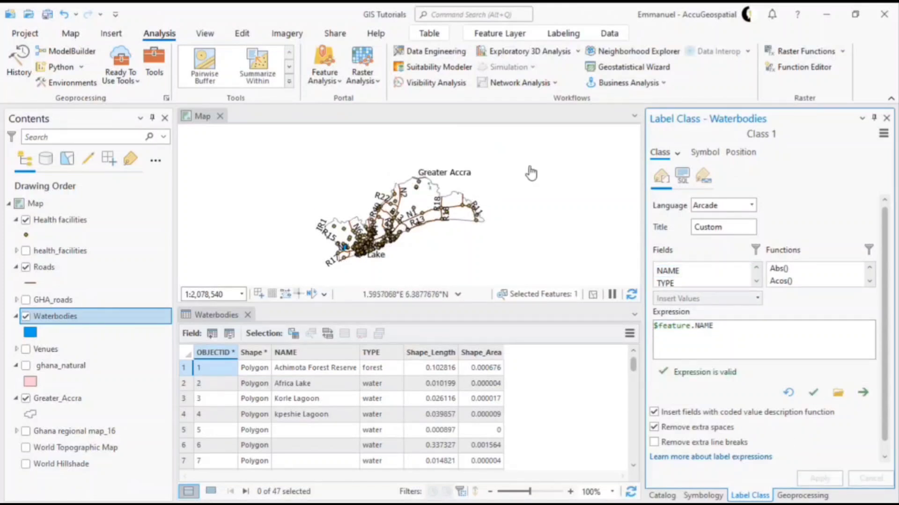
click(242, 315)
click(247, 315)
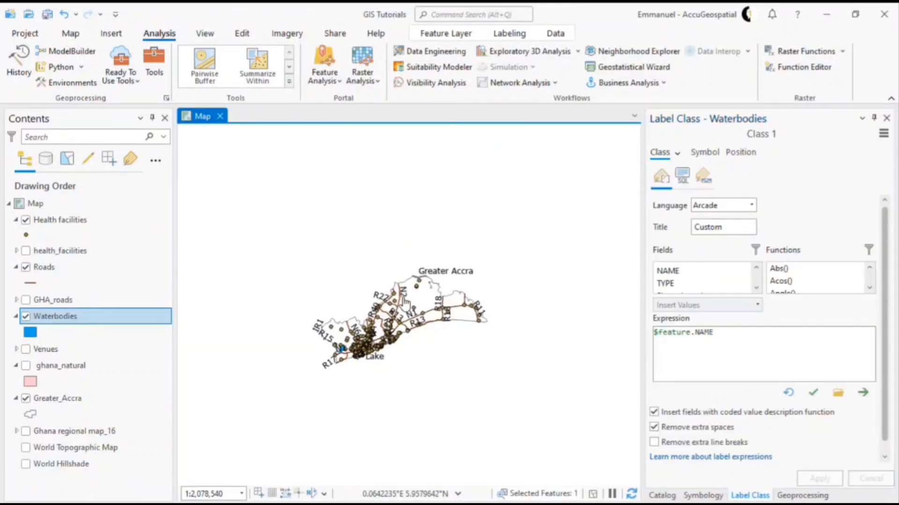
scroll(404, 301, up, 3)
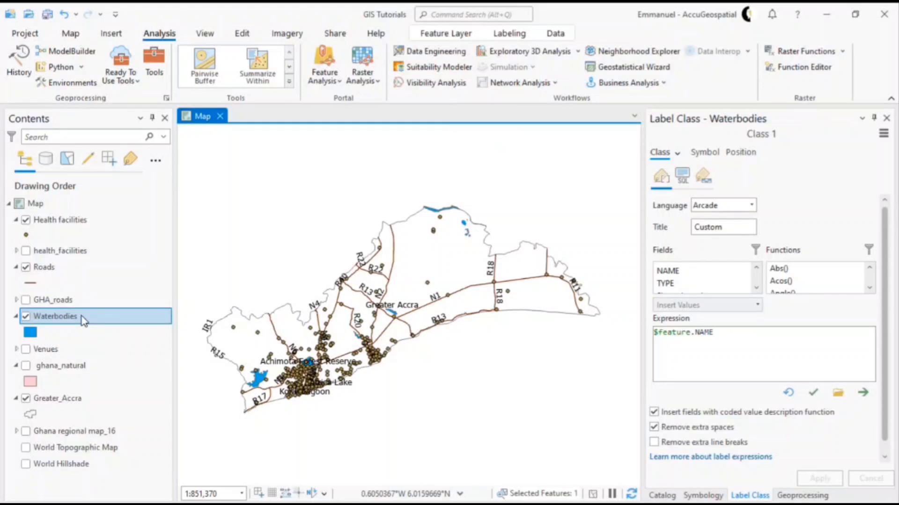
Open the attribute table of the Waterbodies layer
click(69, 33)
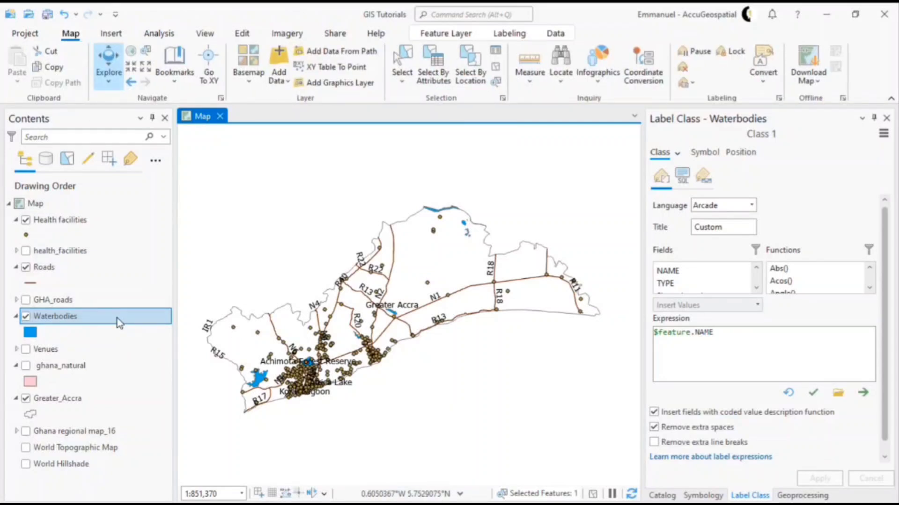
click(120, 323)
right_click(120, 323)
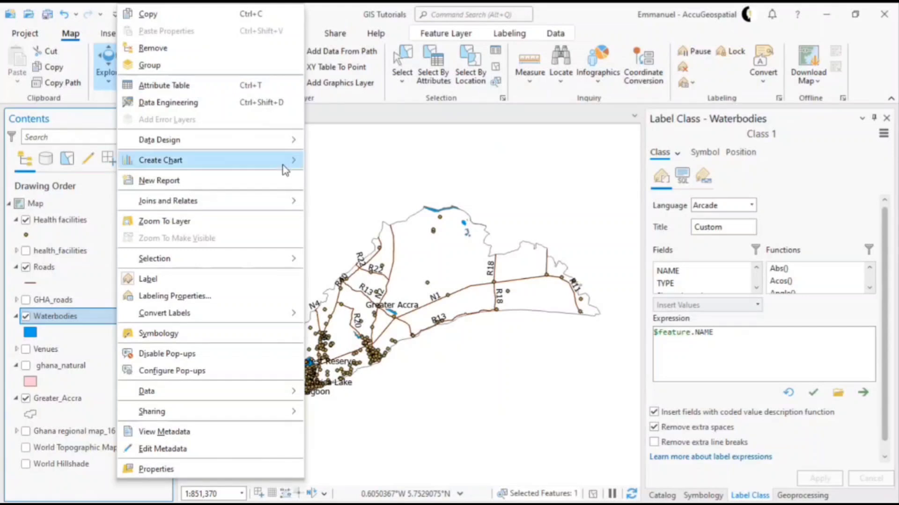
mouse_move(280, 142)
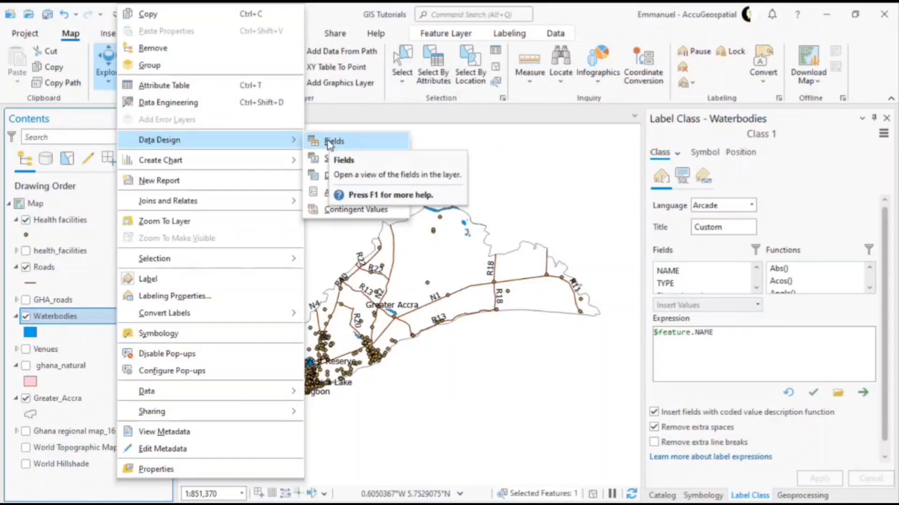
click(268, 85)
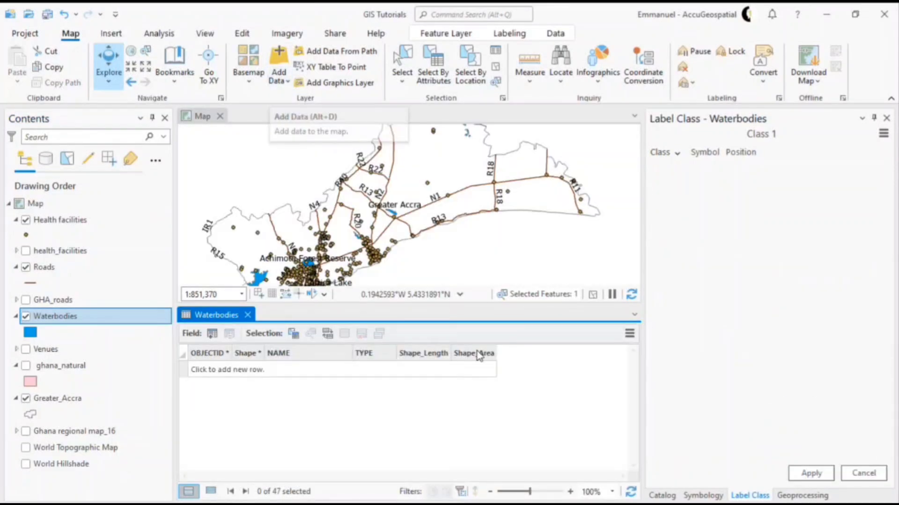
Open the Fields view for the Waterbodies table
click(630, 335)
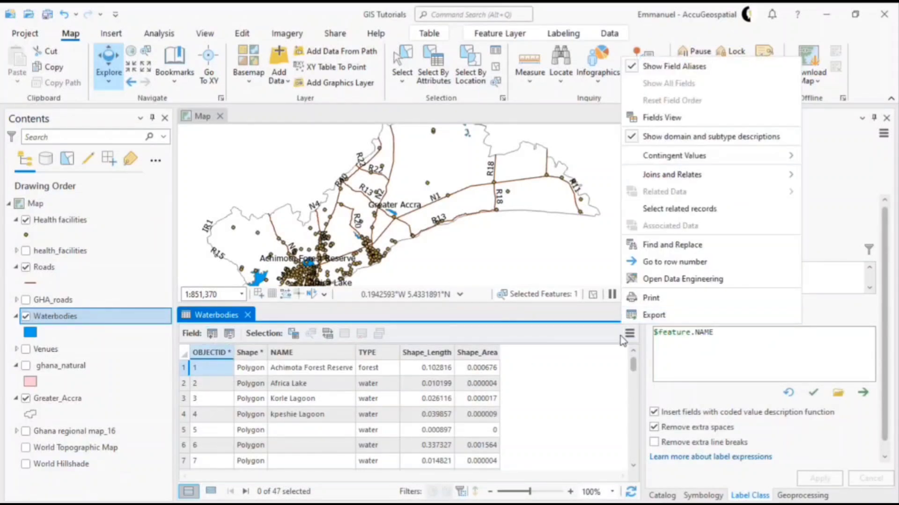
click(626, 338)
click(628, 336)
click(629, 334)
click(629, 334)
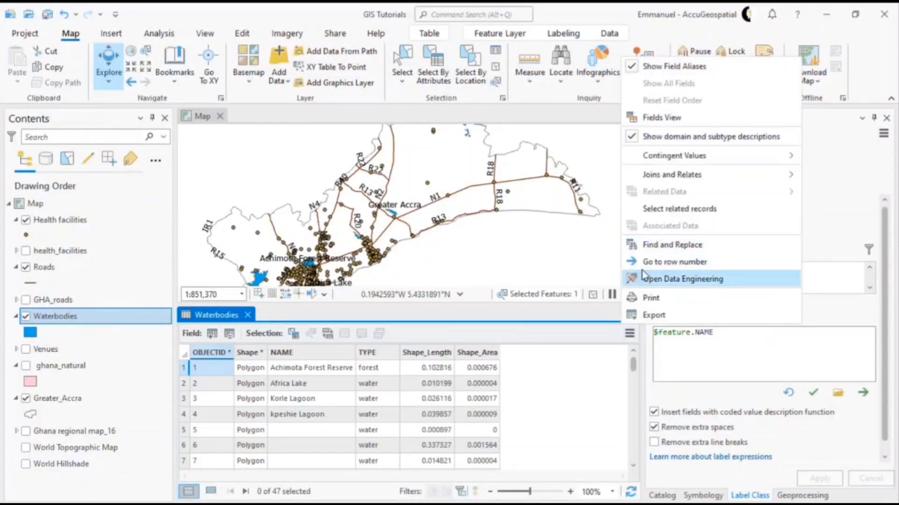
click(670, 122)
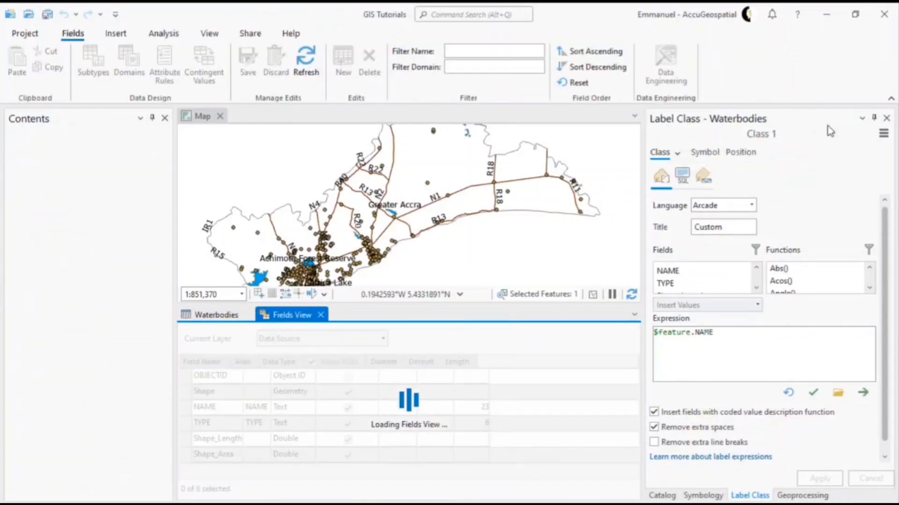
Close the Label Class, Symbology and Geoprocessing panes and narrow the Catalog pane to give the fields table more room
click(886, 118)
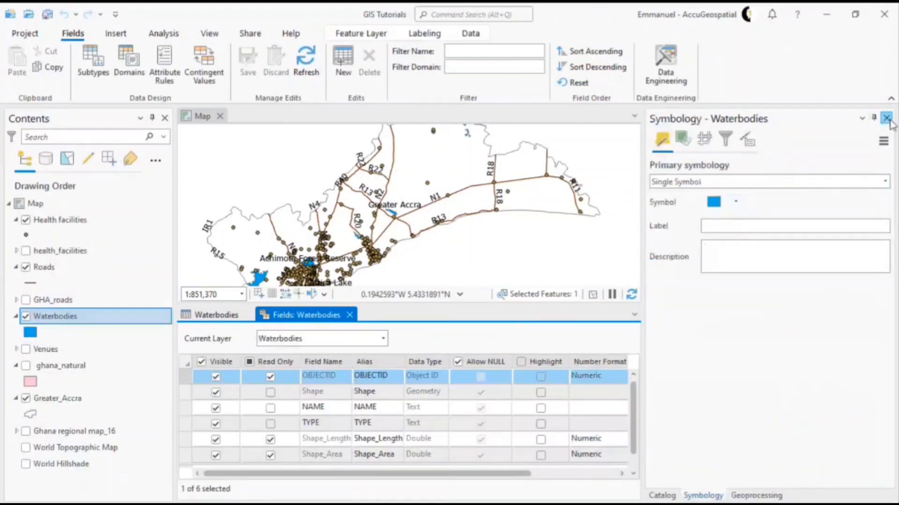
click(886, 118)
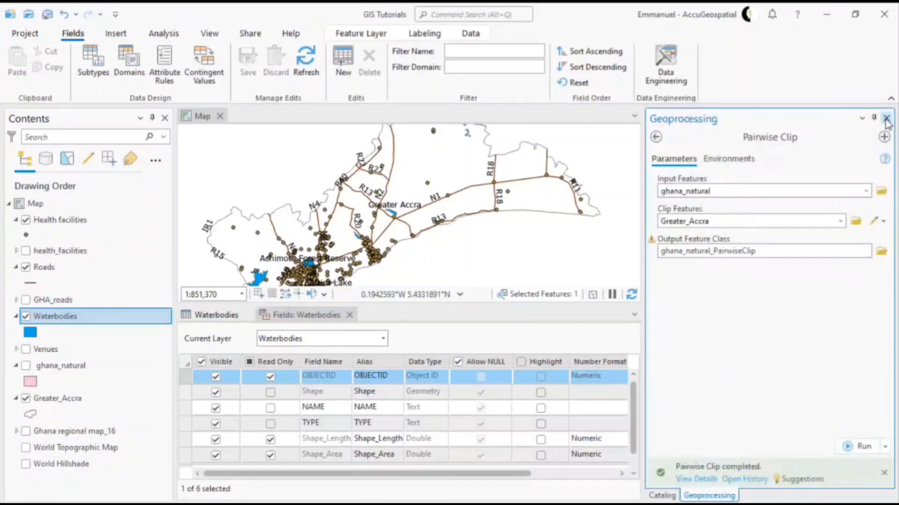
click(886, 118)
drag(644, 294, 702, 287)
Add a new field named Area with data type Double to the Waterbodies layer
scroll(269, 464, down, 1)
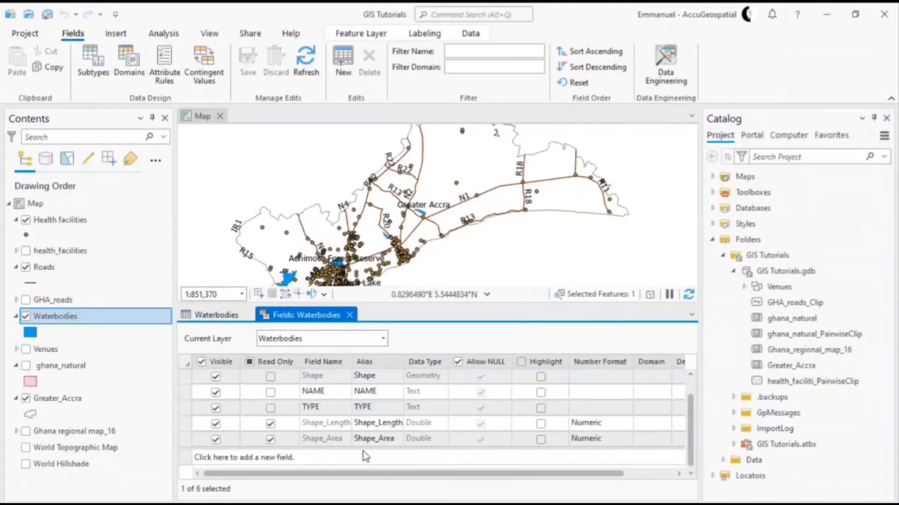
scroll(366, 456, up, 1)
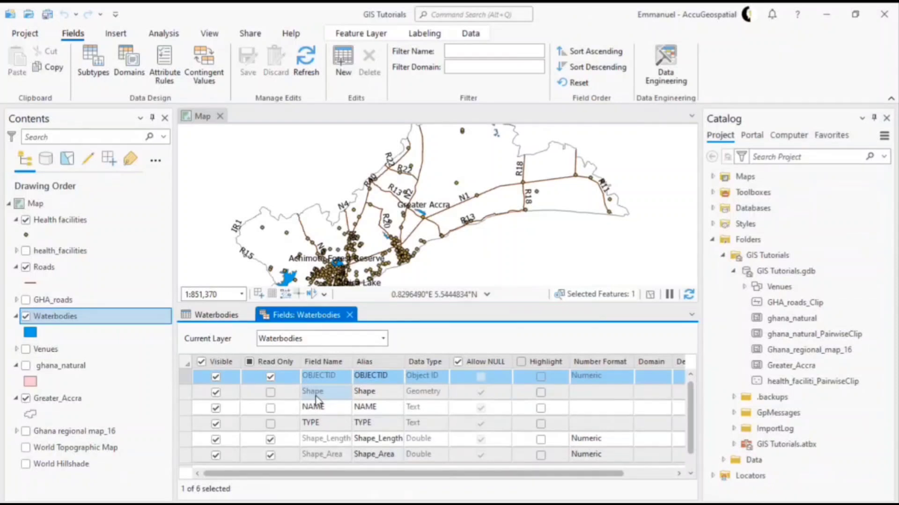
scroll(316, 401, down, 1)
click(223, 459)
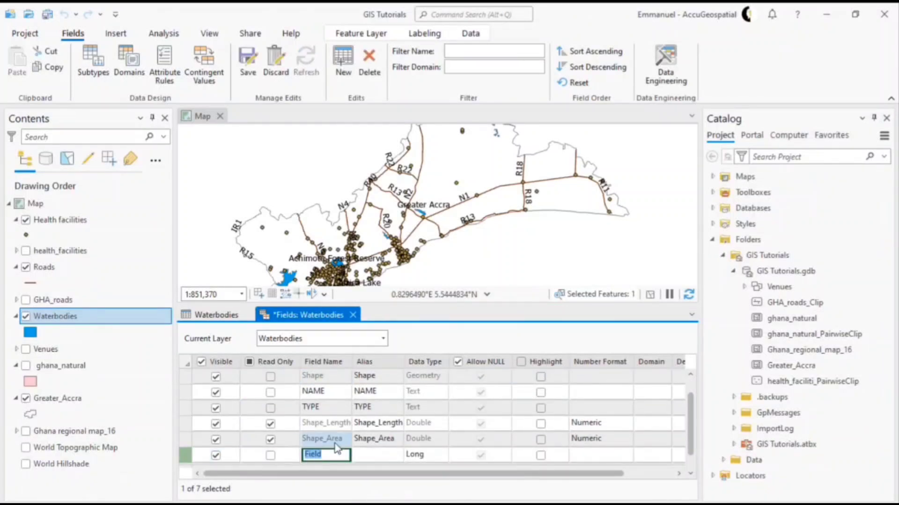
text(Are)
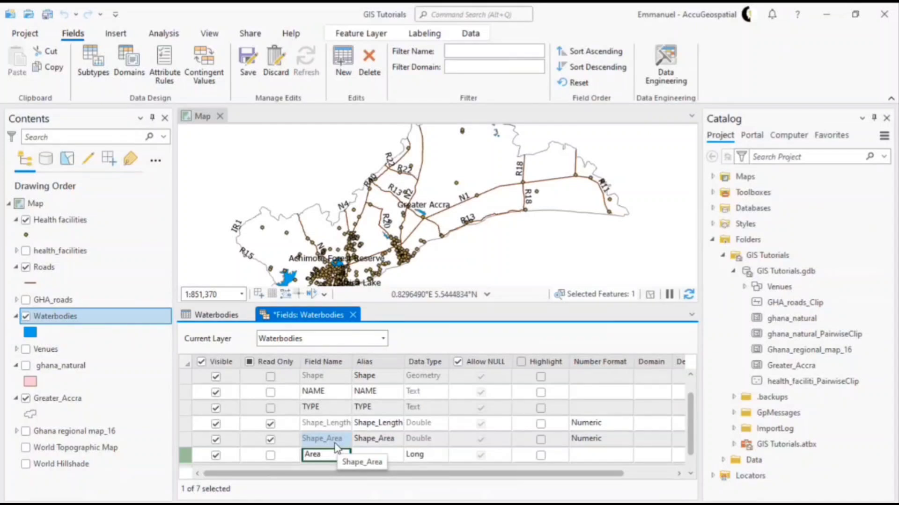
text(a)
key(Tab)
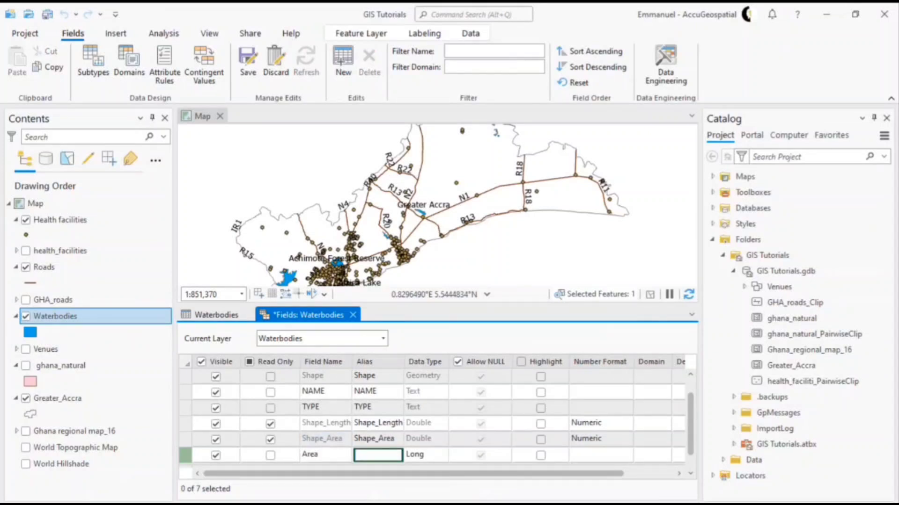
click(424, 455)
click(440, 456)
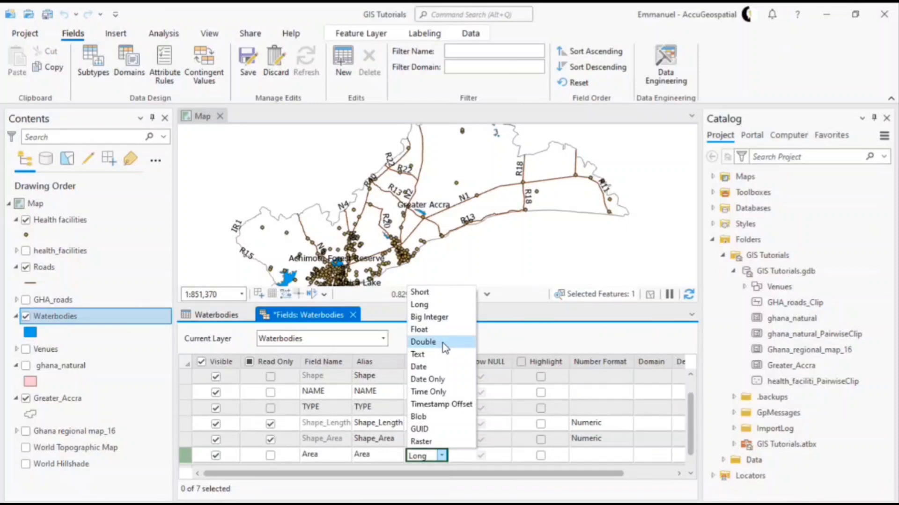
click(423, 342)
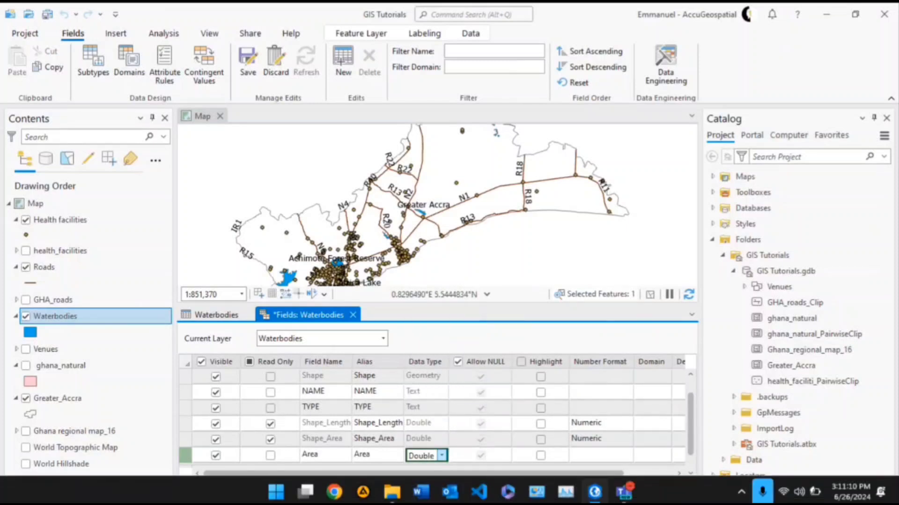
key(Return)
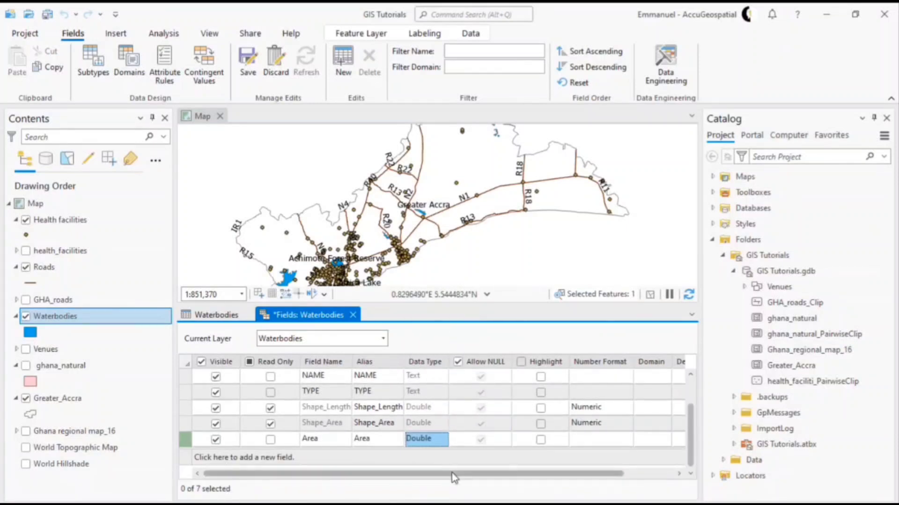
drag(453, 473, 588, 478)
drag(503, 474, 451, 474)
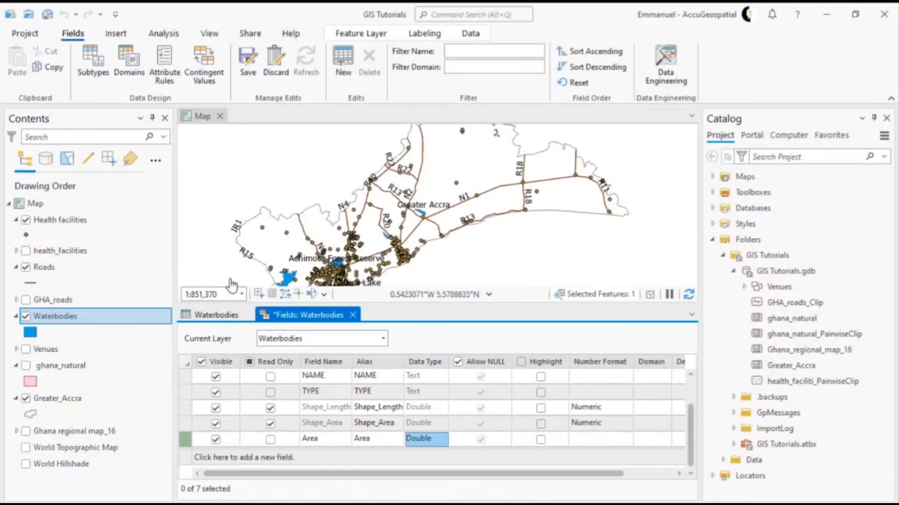
click(287, 294)
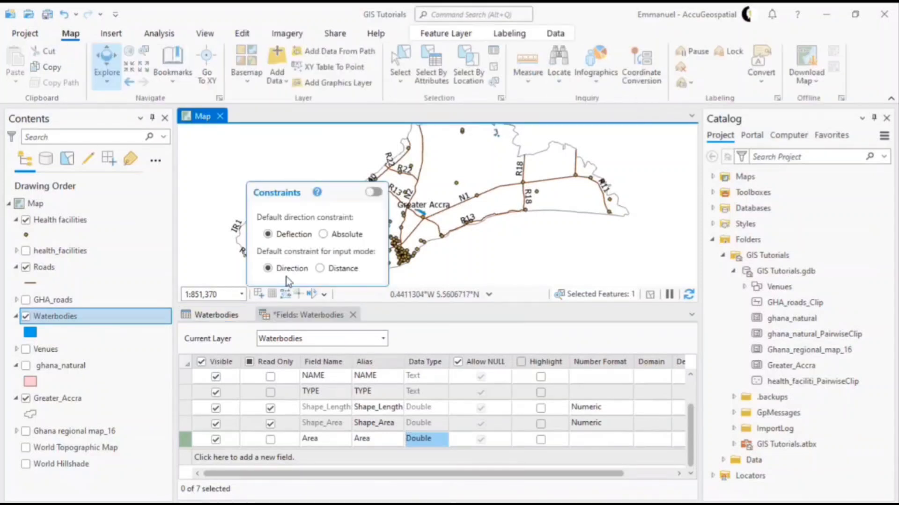
click(430, 457)
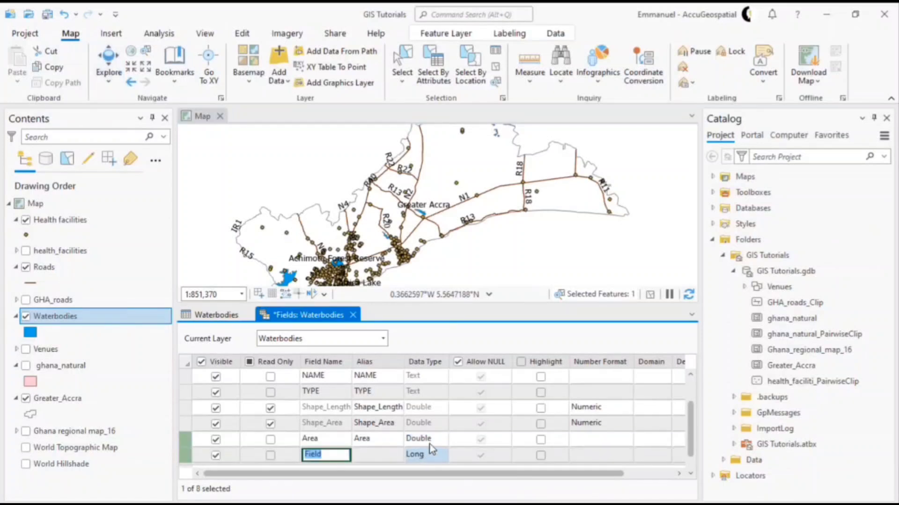
click(190, 456)
right_click(190, 457)
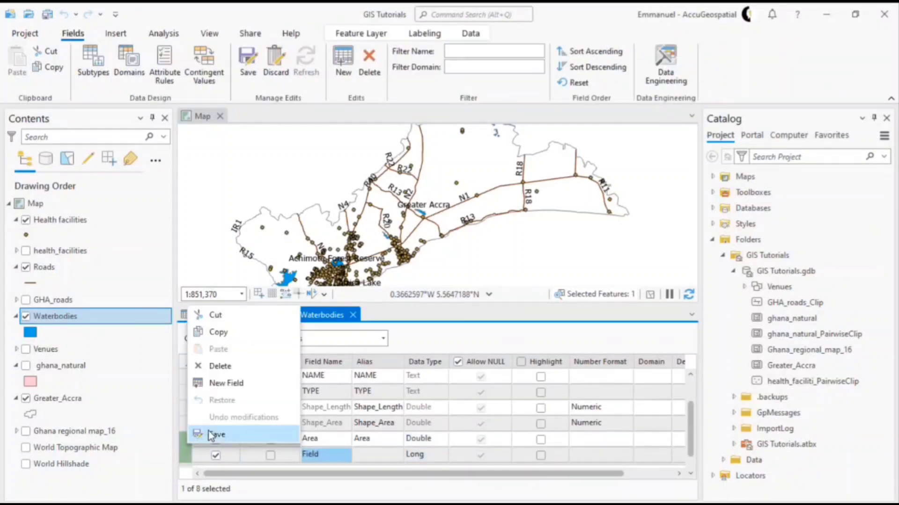
click(208, 366)
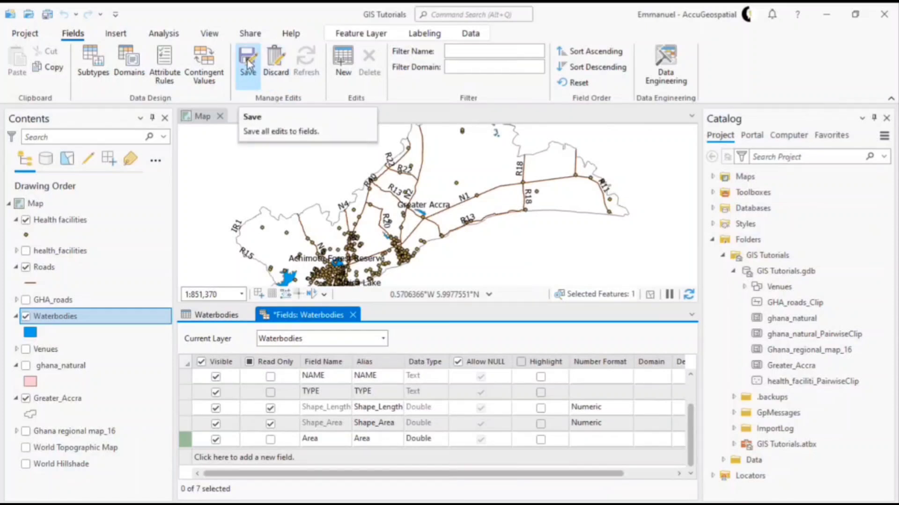
Save the Waterbodies field edits, save the project, and close the Fields view
click(248, 64)
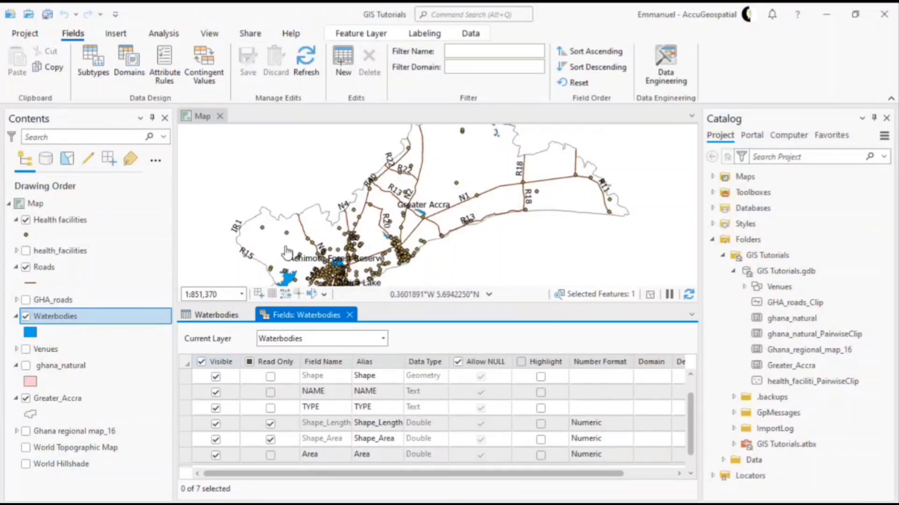
click(46, 15)
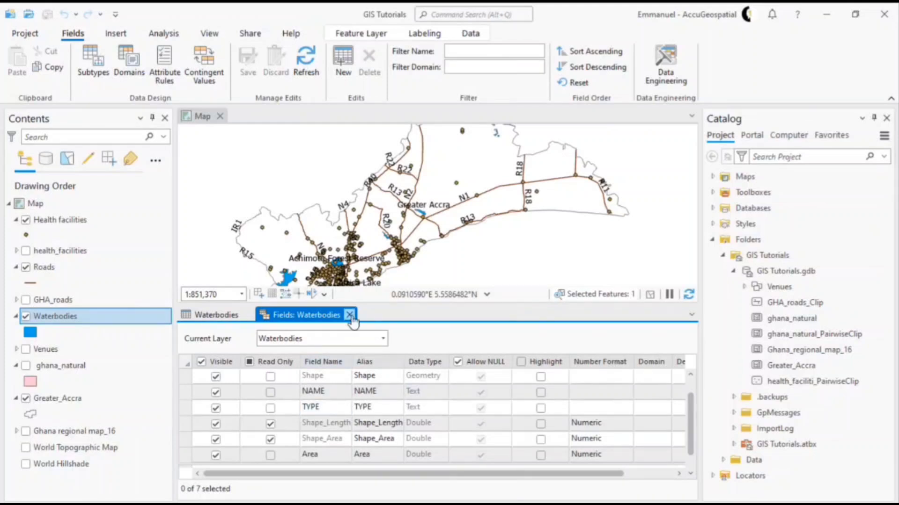
click(350, 315)
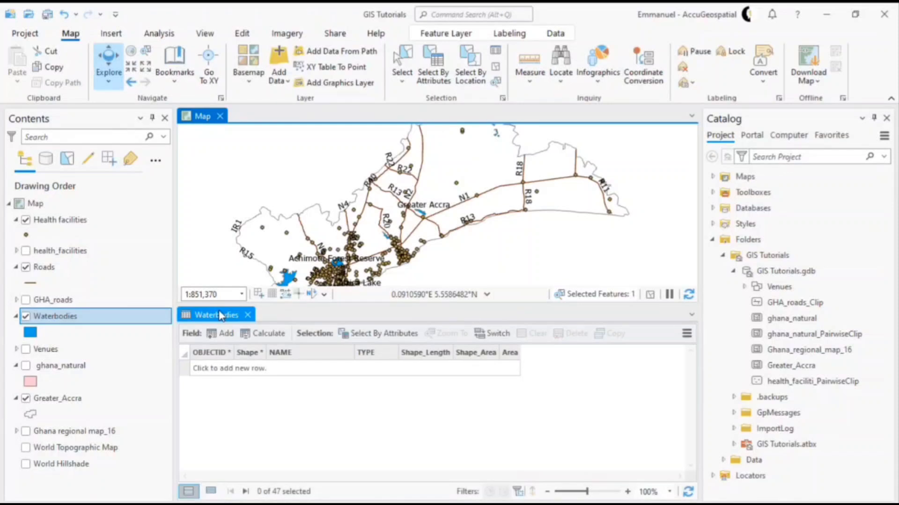
Open the Calculate Geometry tool for the Area field of the Waterbodies attribute table
click(517, 384)
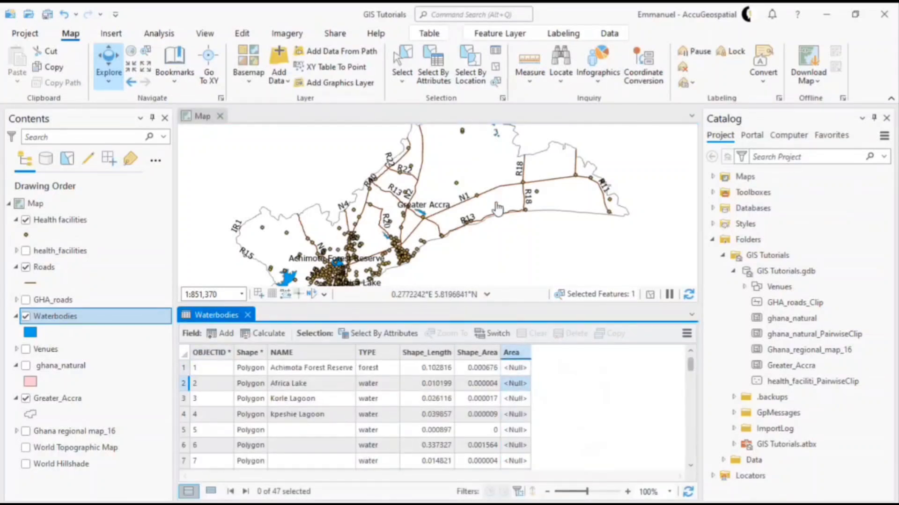
scroll(497, 209, down, 1)
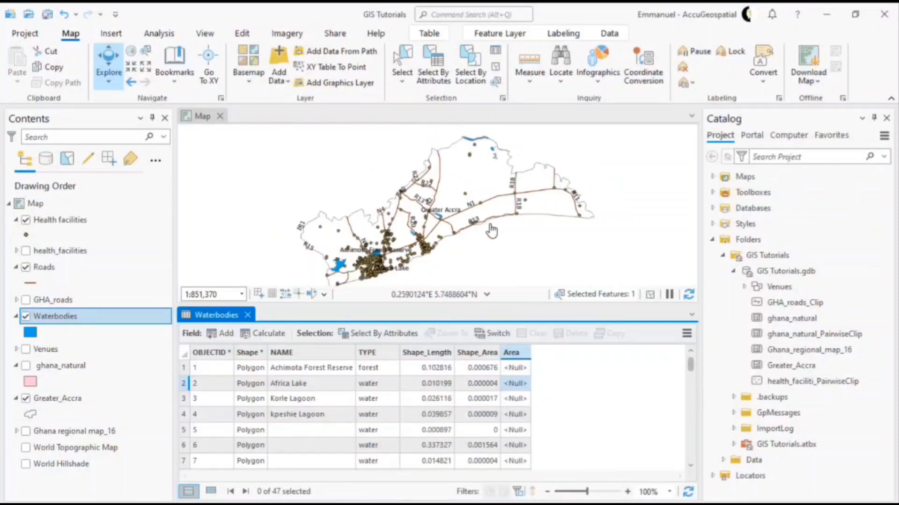
scroll(491, 230, down, 1)
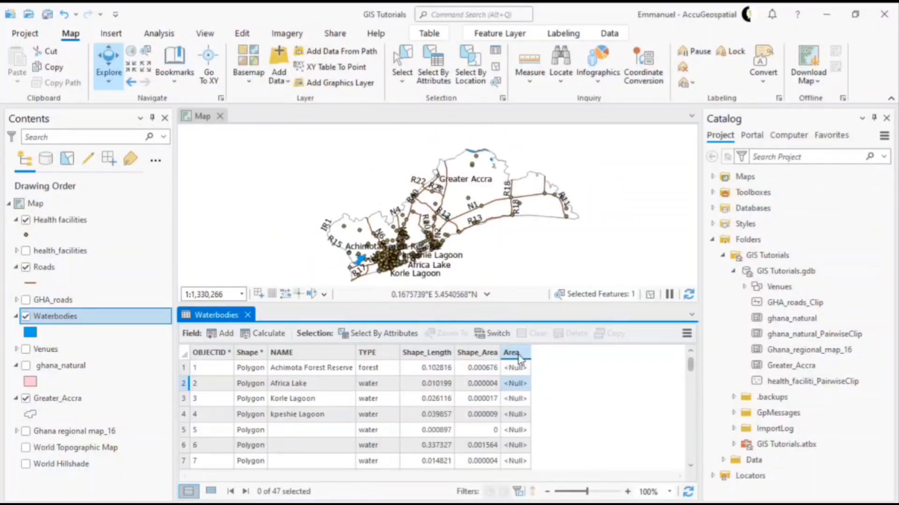
click(518, 358)
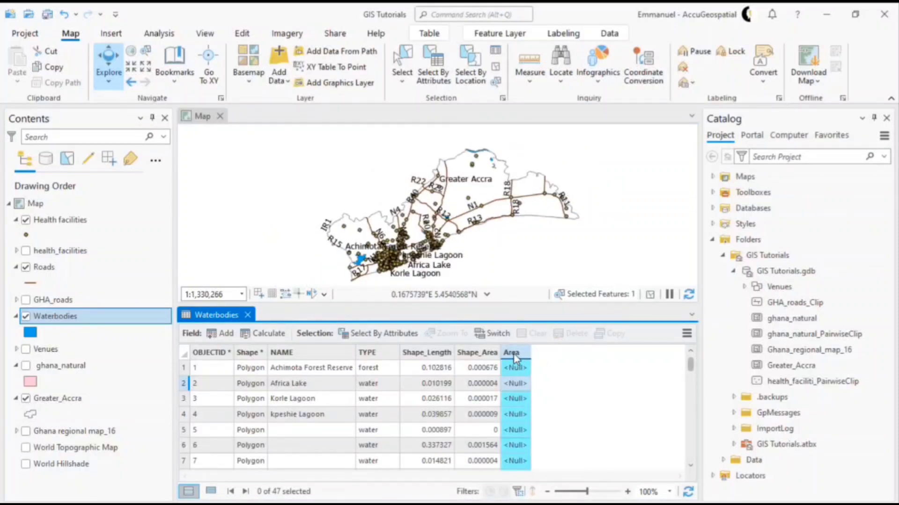
right_click(514, 358)
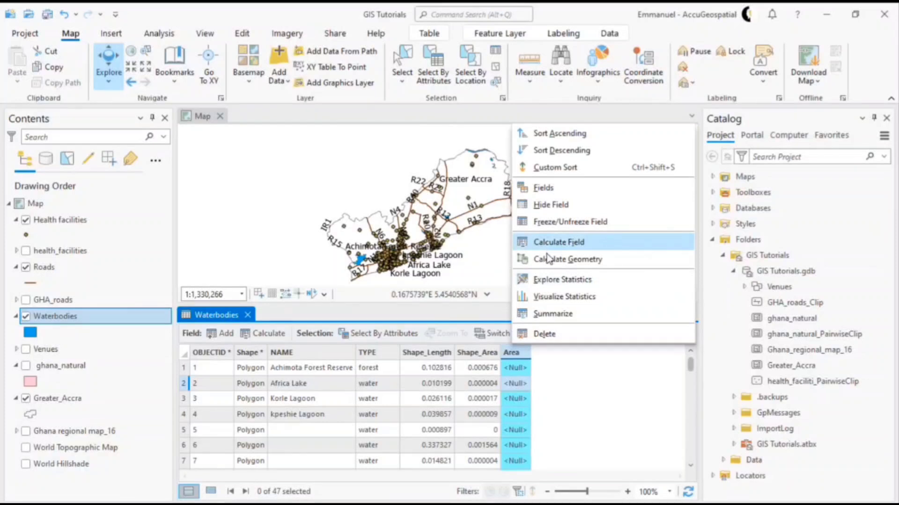
click(574, 262)
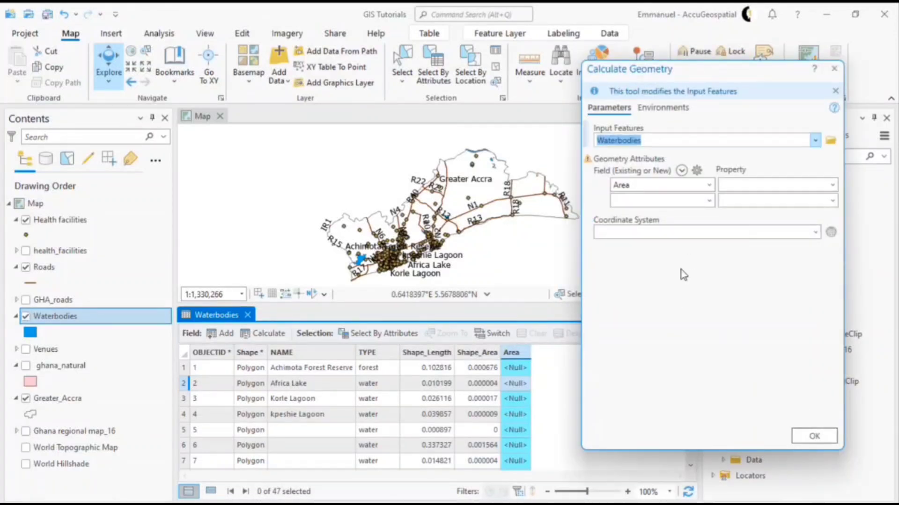
Assign the Area (geodesic) property to the Area field in the geometry calculation
click(709, 186)
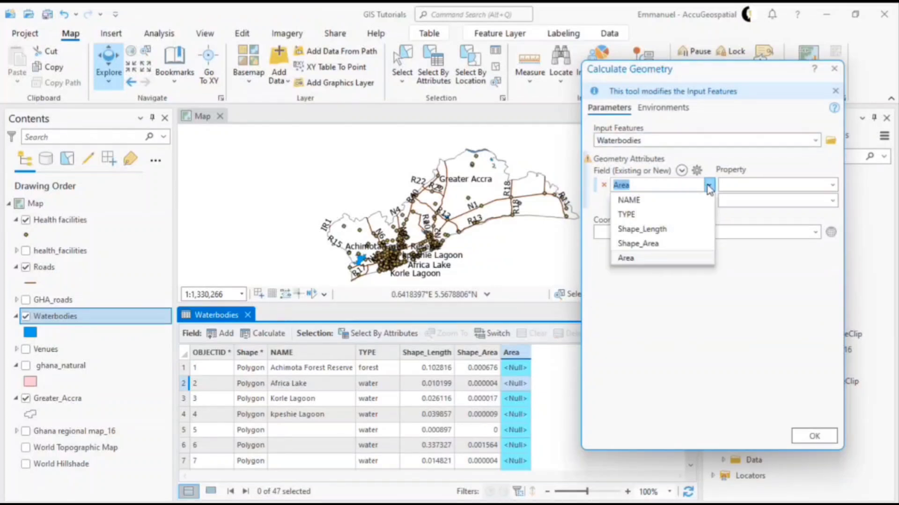
click(710, 186)
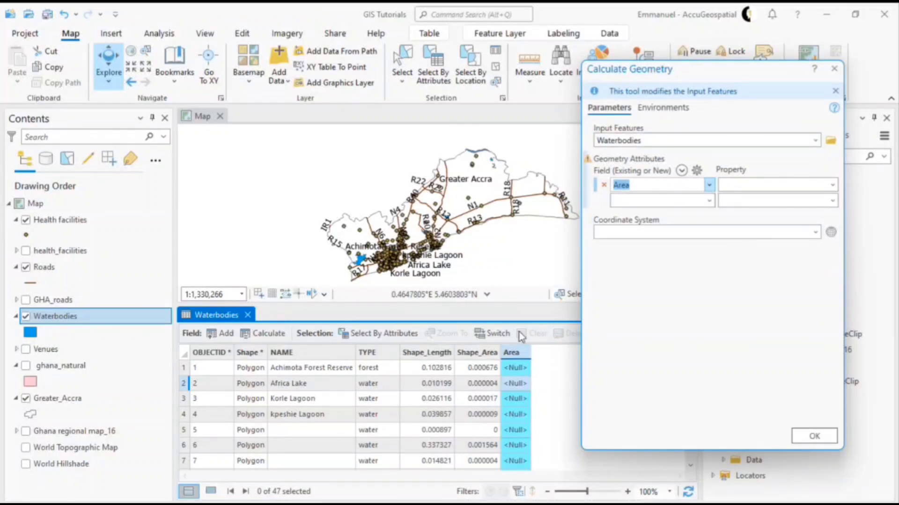
click(833, 186)
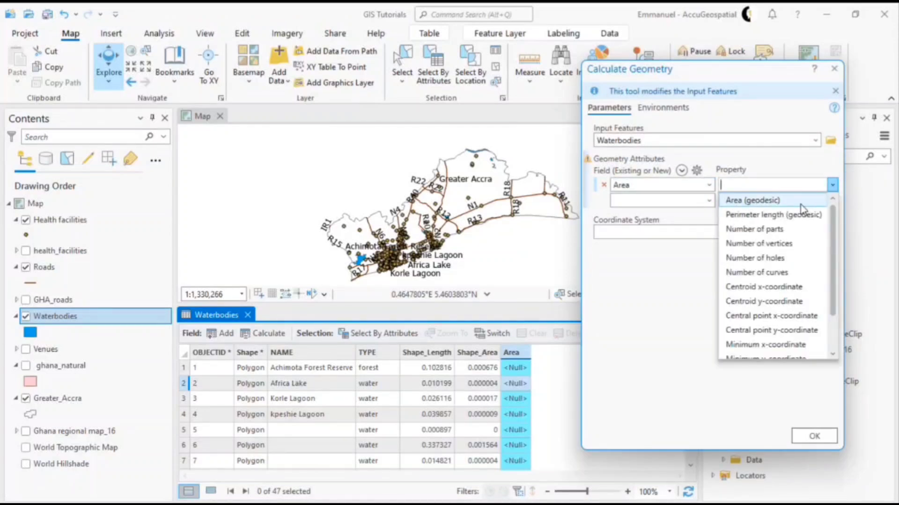
scroll(803, 207, down, 3)
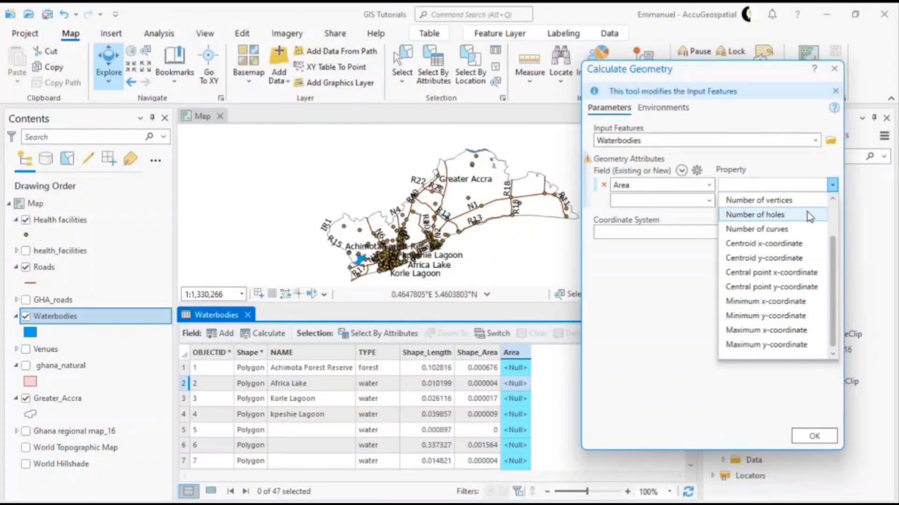
scroll(806, 212, up, 3)
click(800, 201)
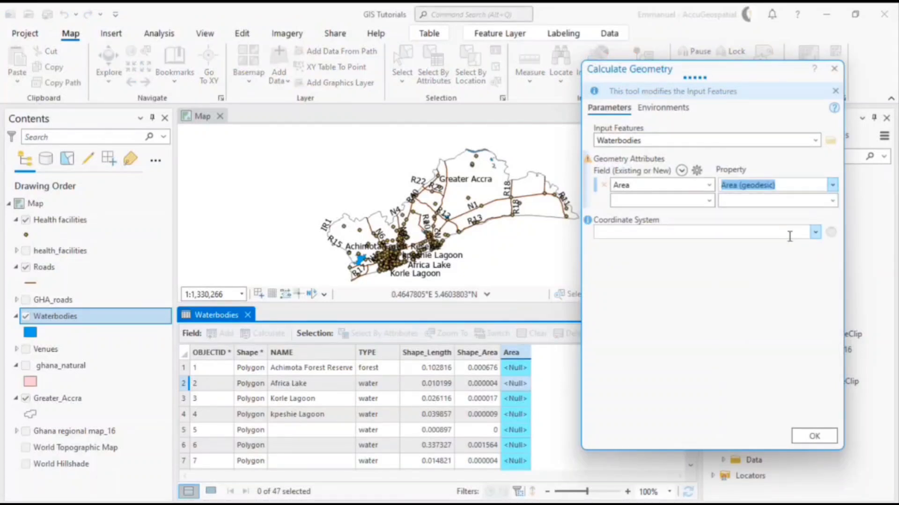
Set the area unit to Square Meters and the coordinate system to the current map's GCS_WGS_1984, and run the calculation
click(789, 233)
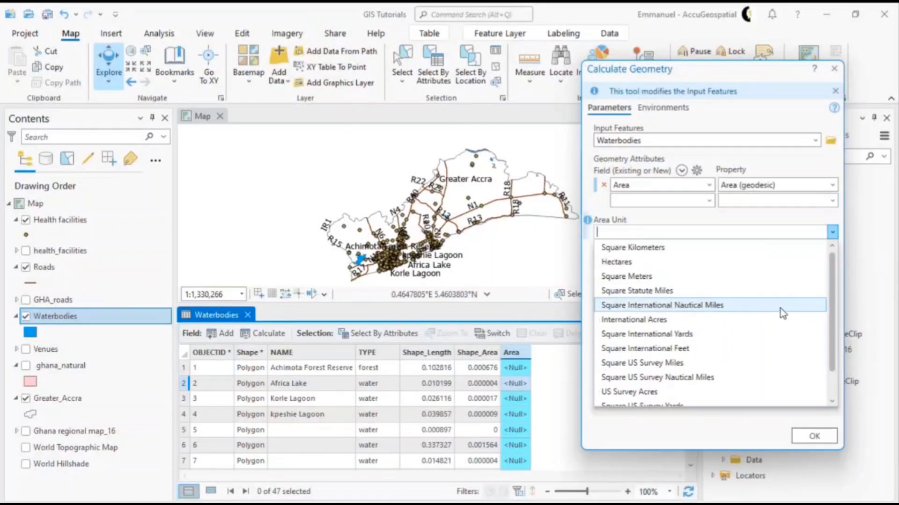
scroll(782, 306, down, 2)
scroll(786, 290, up, 2)
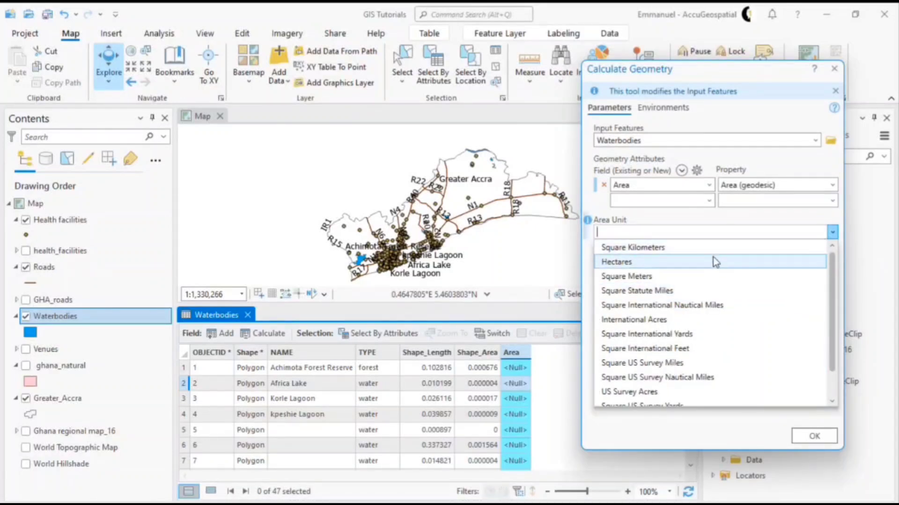
click(710, 276)
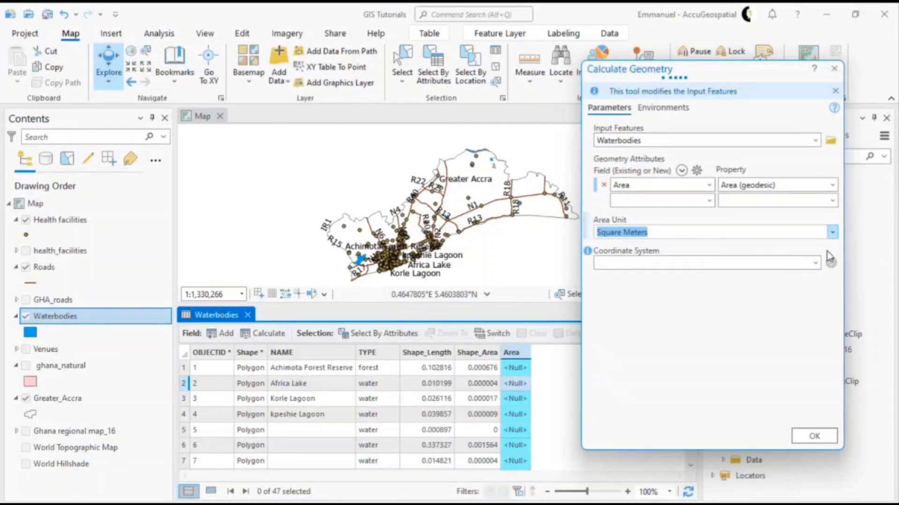
click(816, 263)
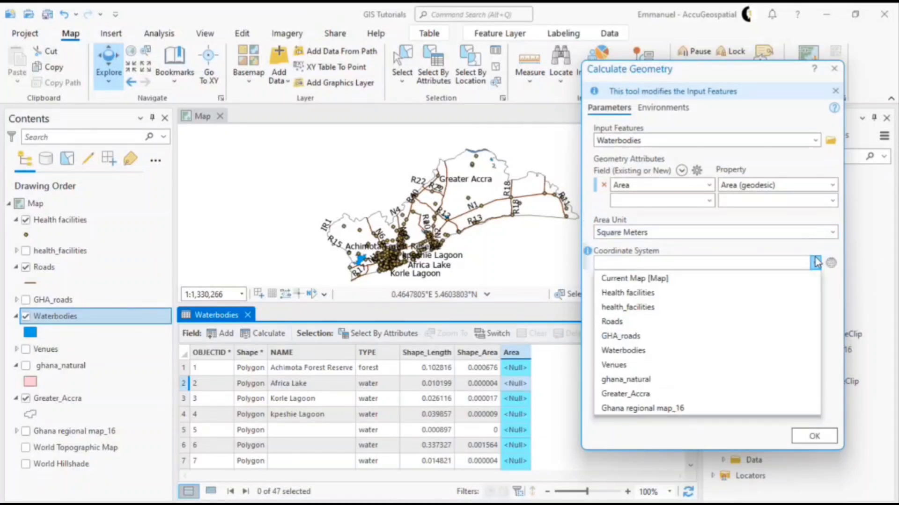
click(781, 279)
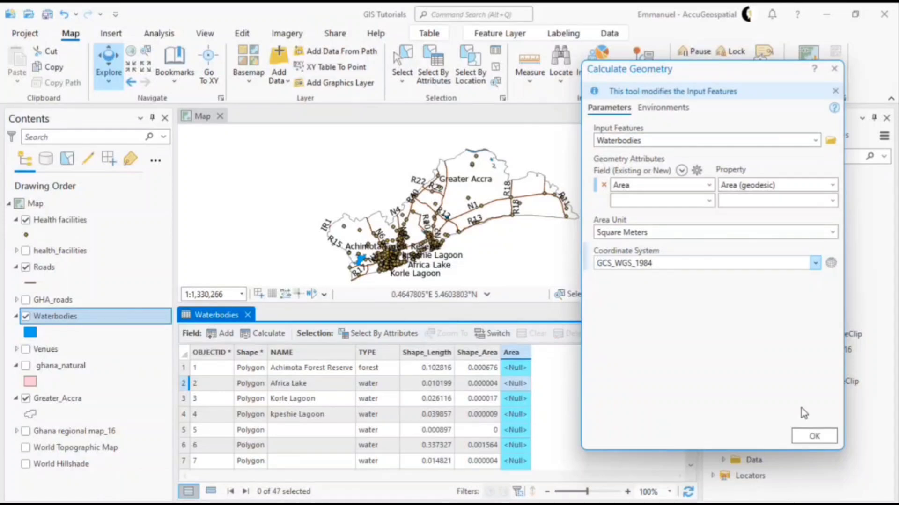
click(812, 436)
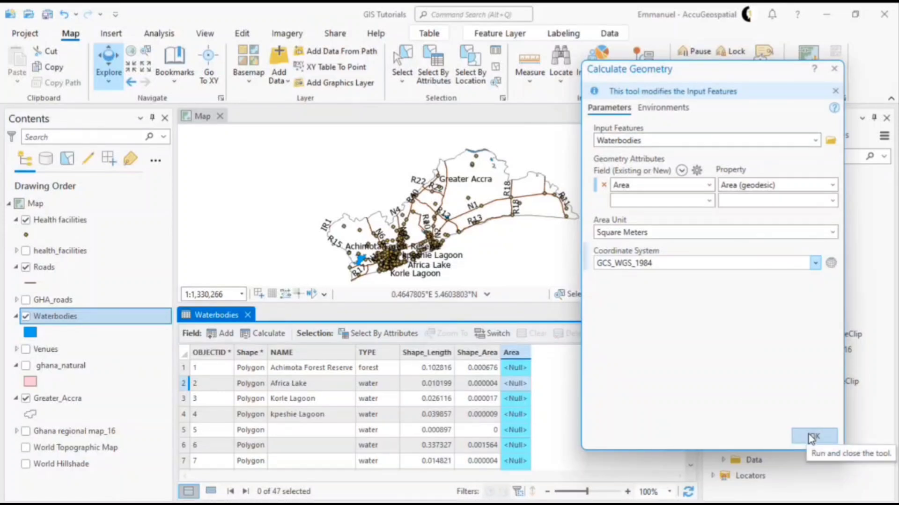
click(809, 435)
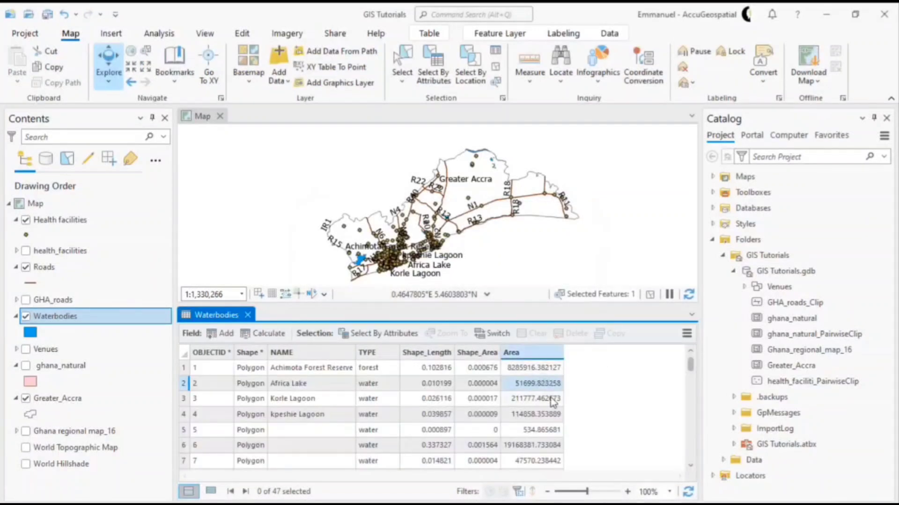
Recalculate the geodesic areas in the Waterbodies Area field using Hectares as the area unit
scroll(559, 389, down, 10)
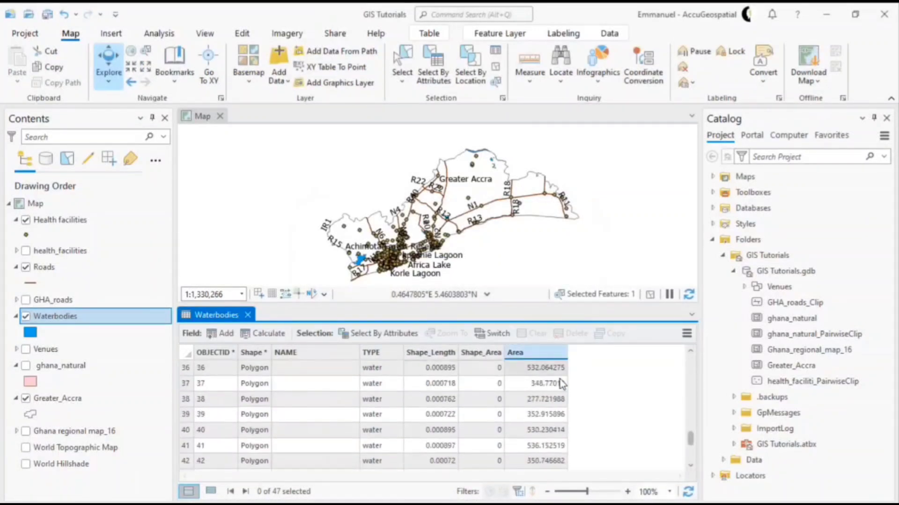
scroll(560, 384, down, 2)
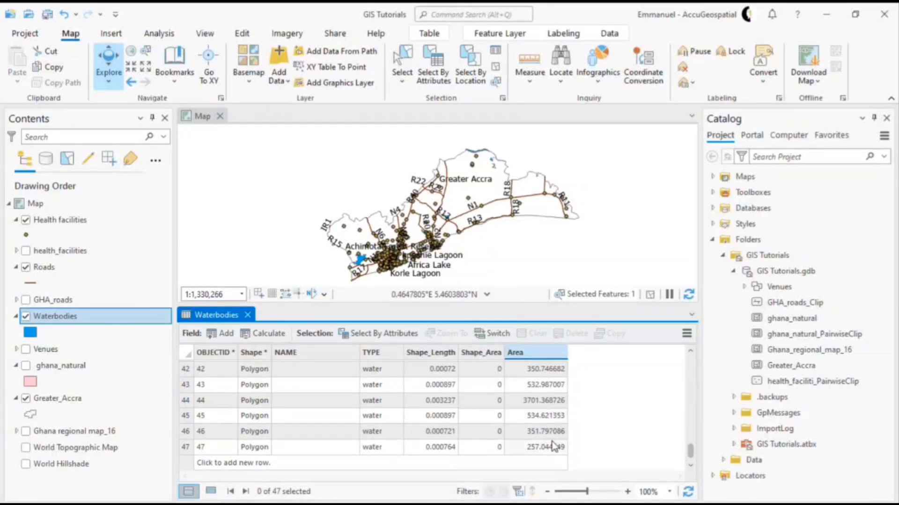
scroll(542, 452, up, 6)
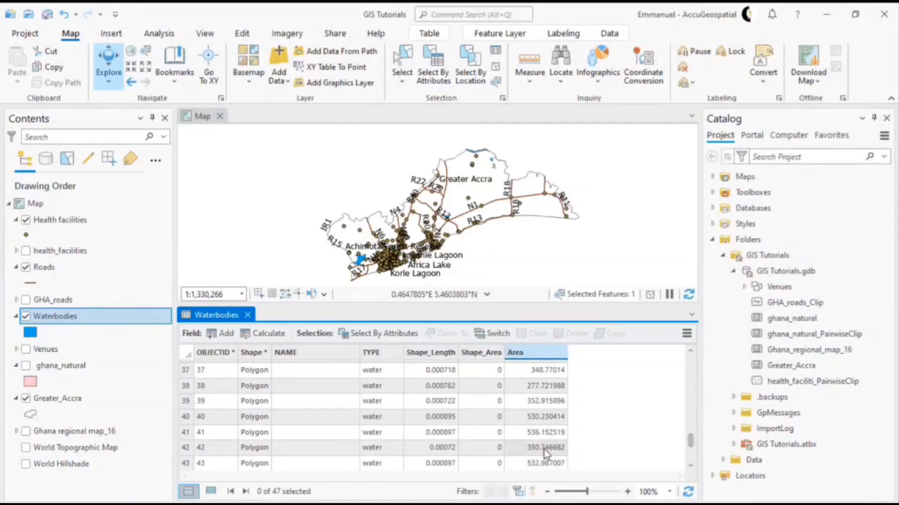
scroll(546, 449, up, 4)
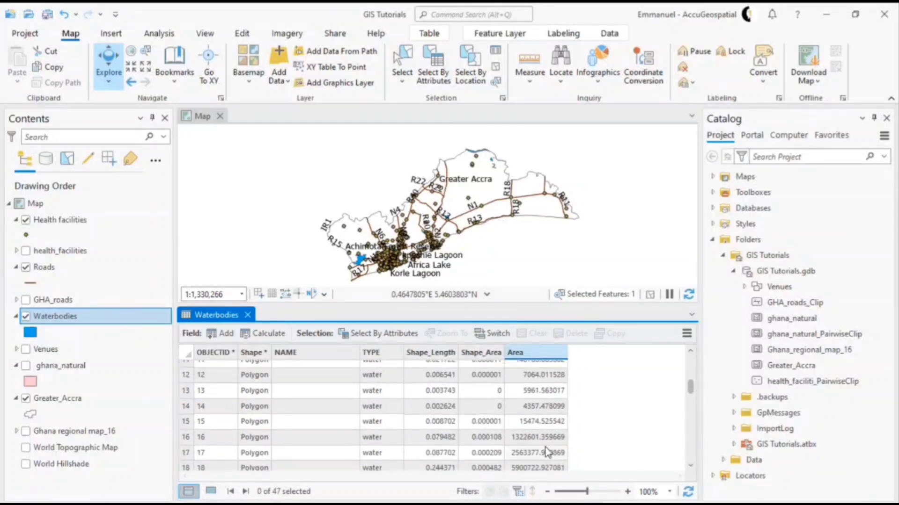
scroll(547, 450, up, 4)
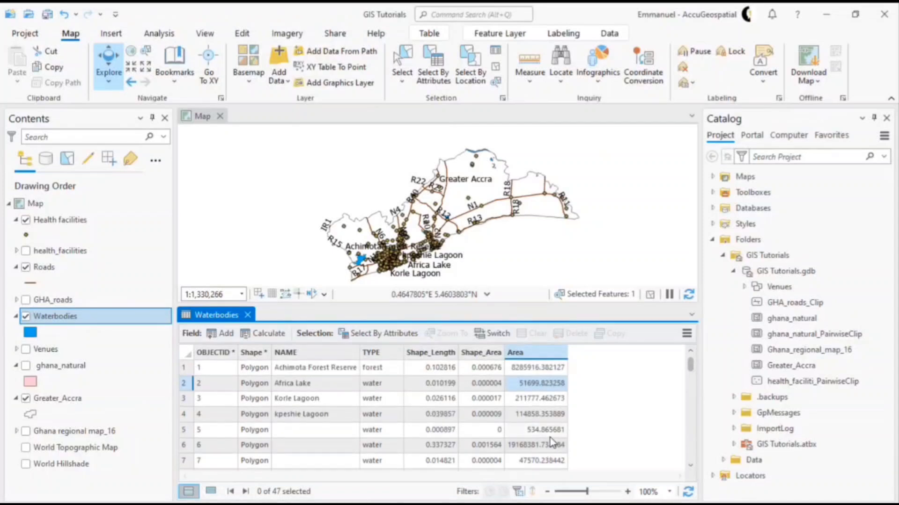
click(551, 359)
right_click(552, 359)
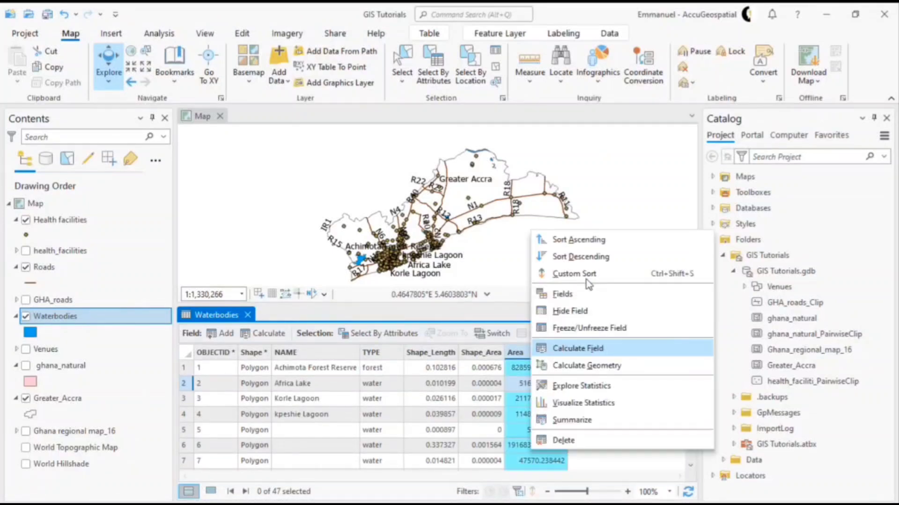
click(592, 367)
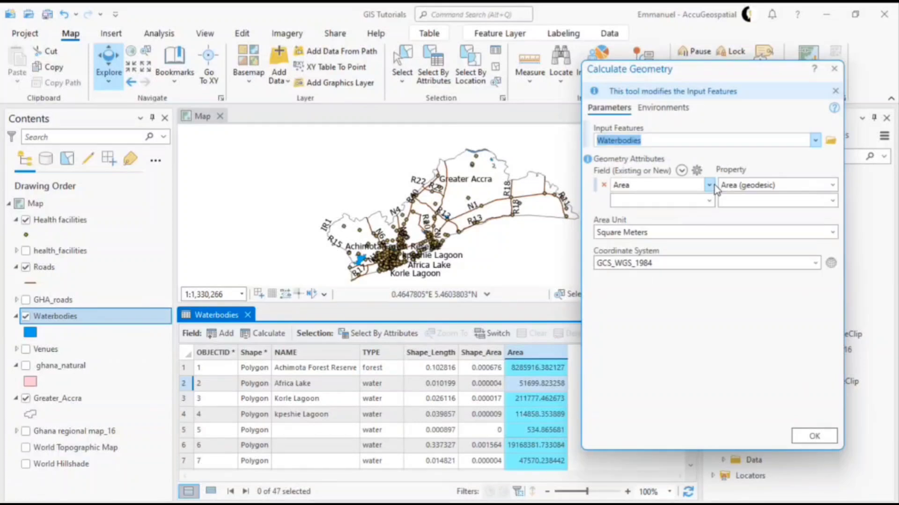
click(832, 232)
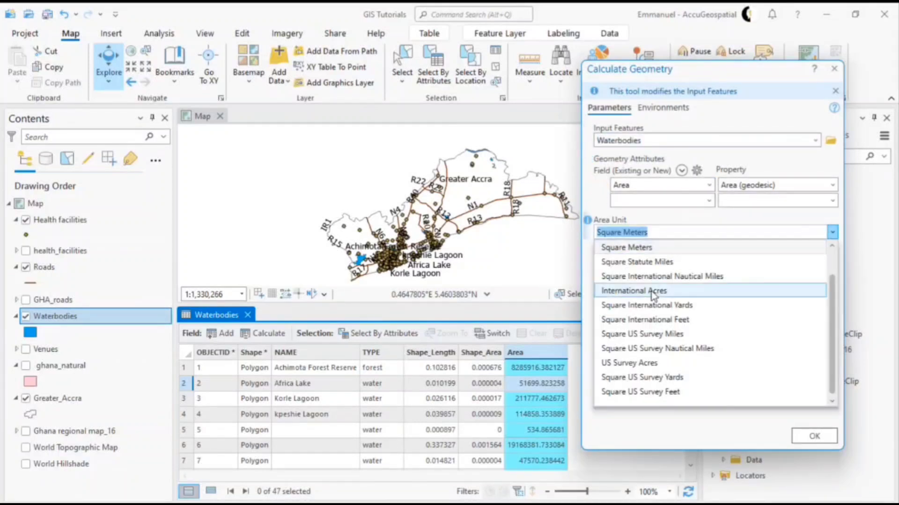
scroll(655, 280, up, 1)
click(654, 266)
click(793, 436)
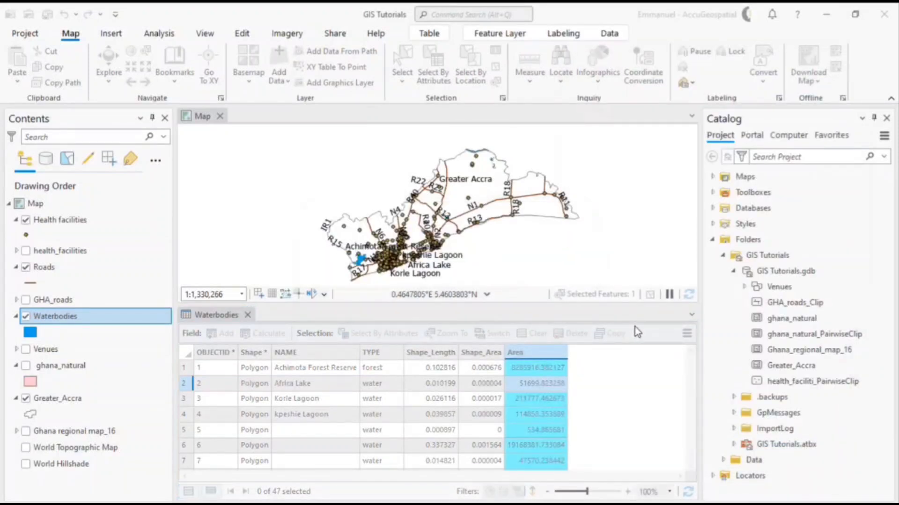
Review the recalculated Area values down to the last record, close the Waterbodies table and save the project
scroll(574, 379, down, 6)
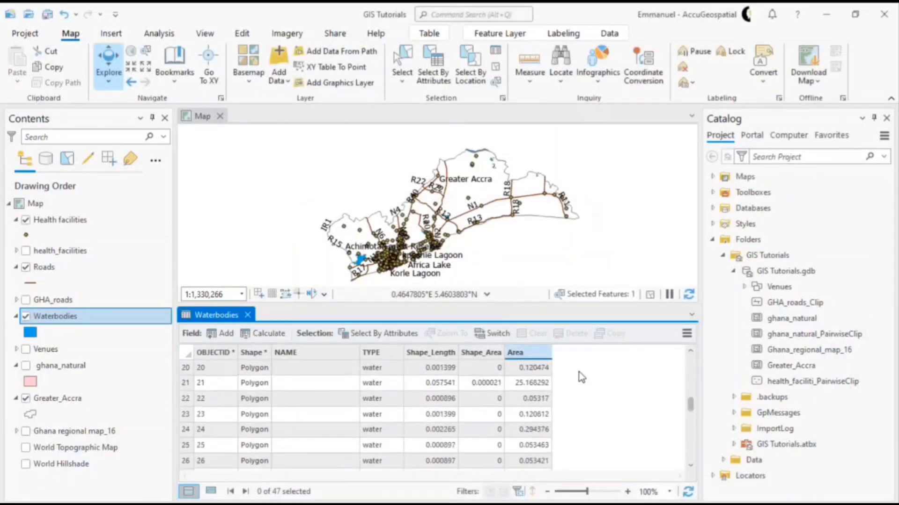
scroll(581, 377, down, 7)
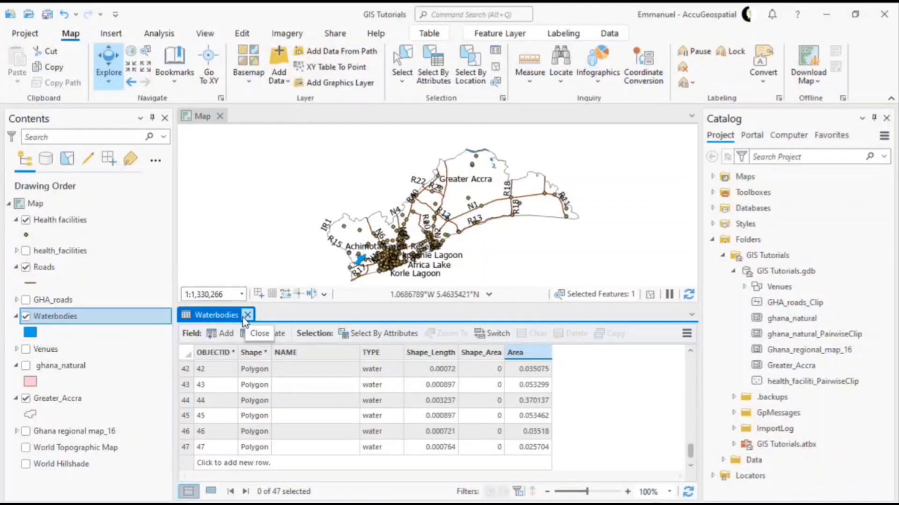
click(687, 334)
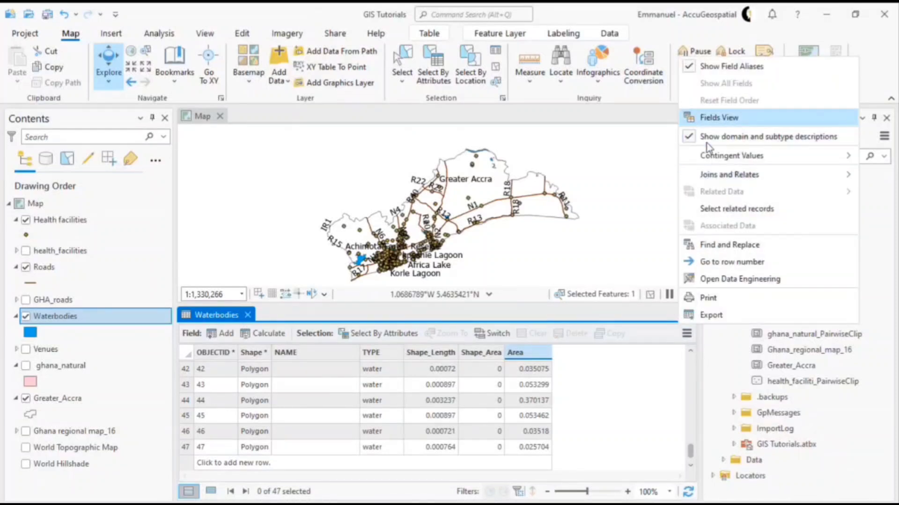
click(629, 406)
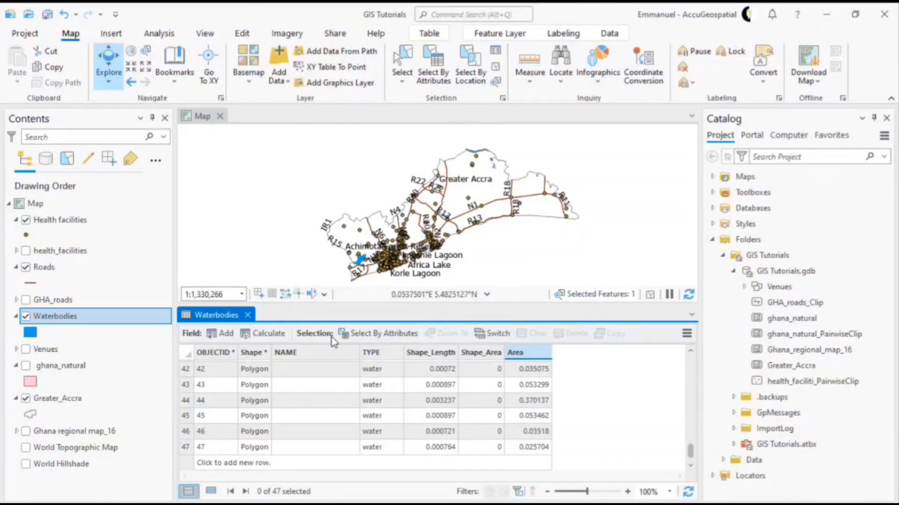
click(247, 315)
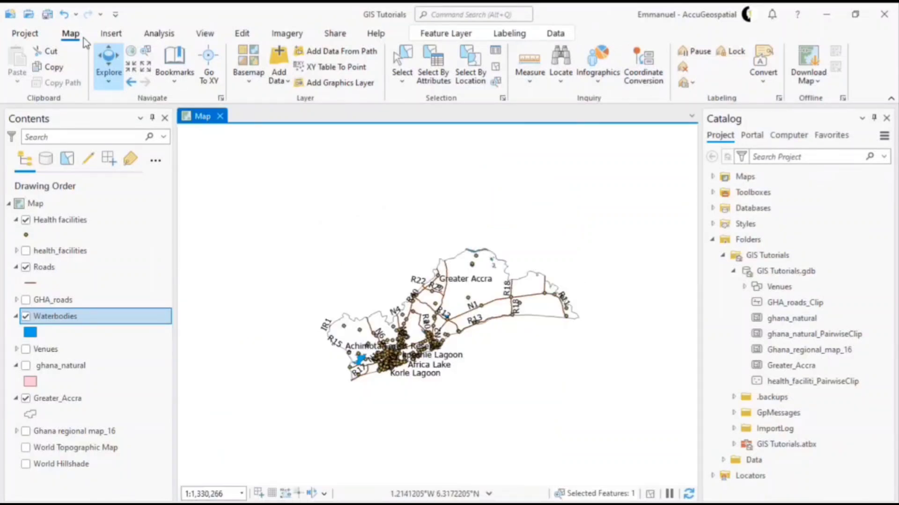
click(47, 14)
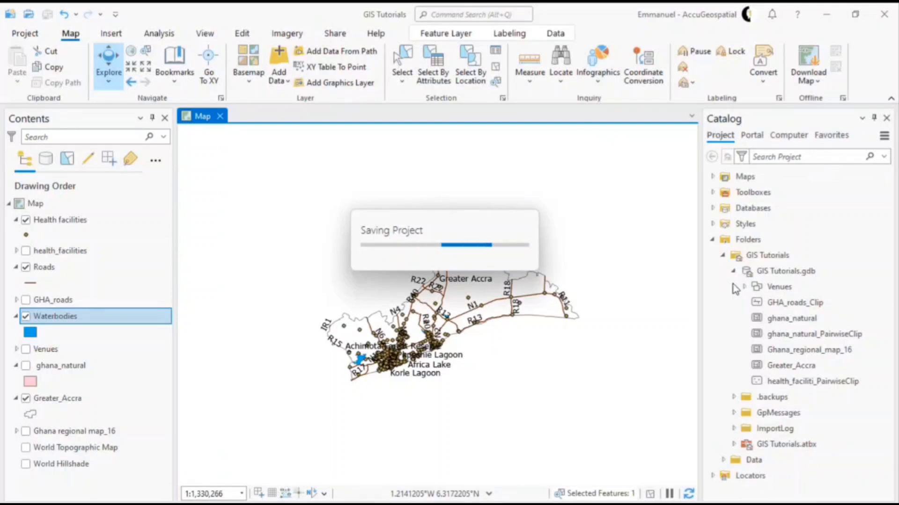
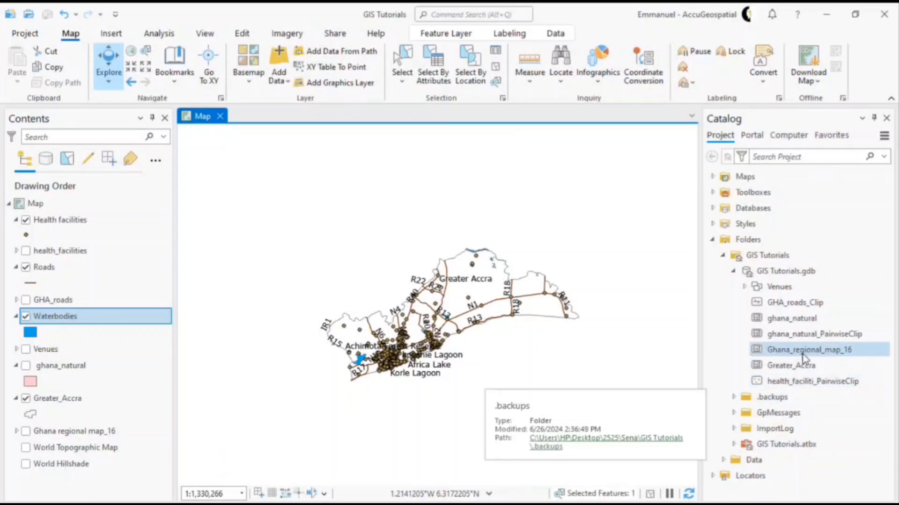
click(808, 318)
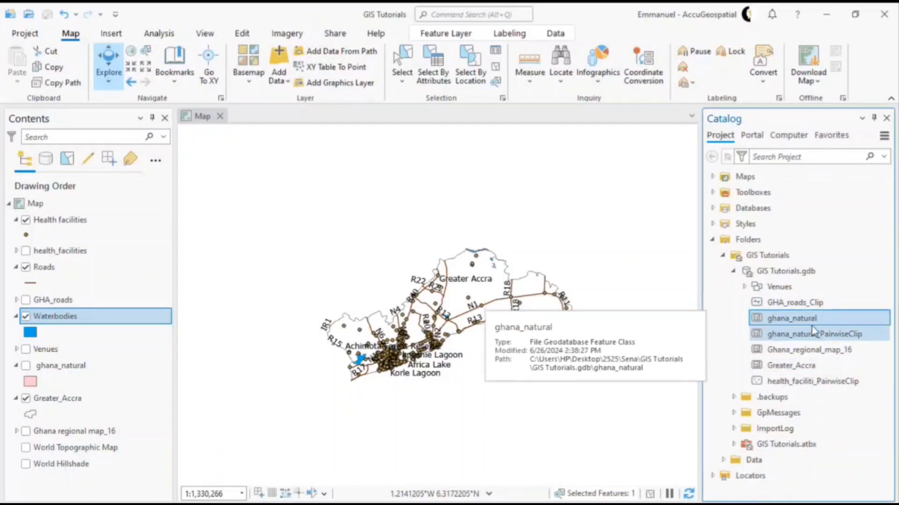
right_click(777, 273)
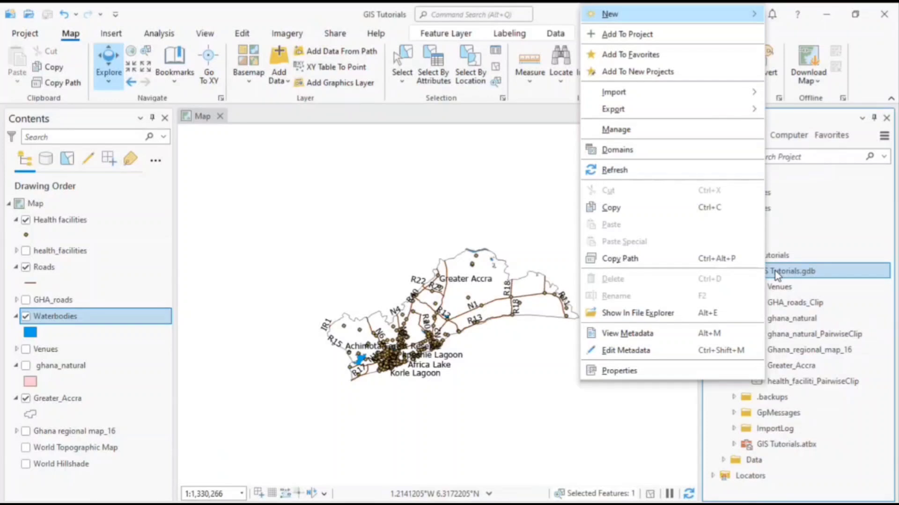
key(Escape)
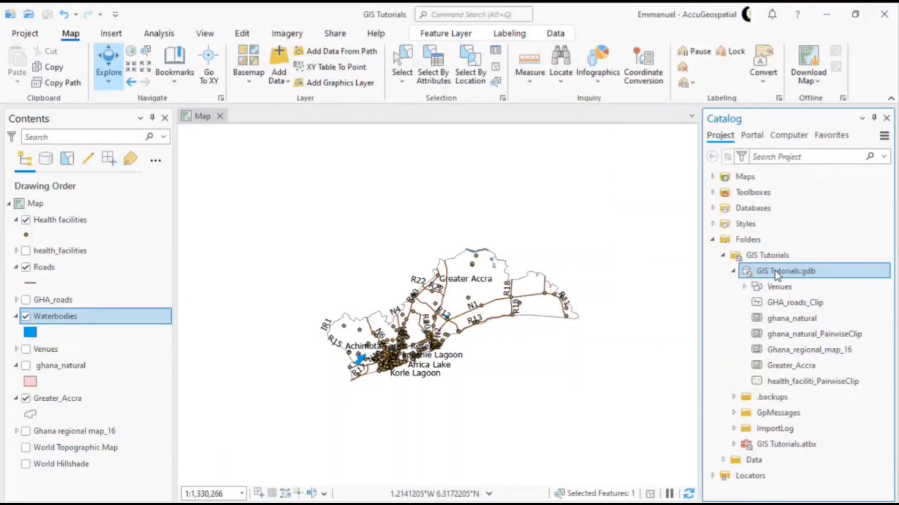
right_click(777, 274)
key(Escape)
Open the domains of the GIS Tutorials geodatabase and add a text coded value domain named Response
right_click(776, 275)
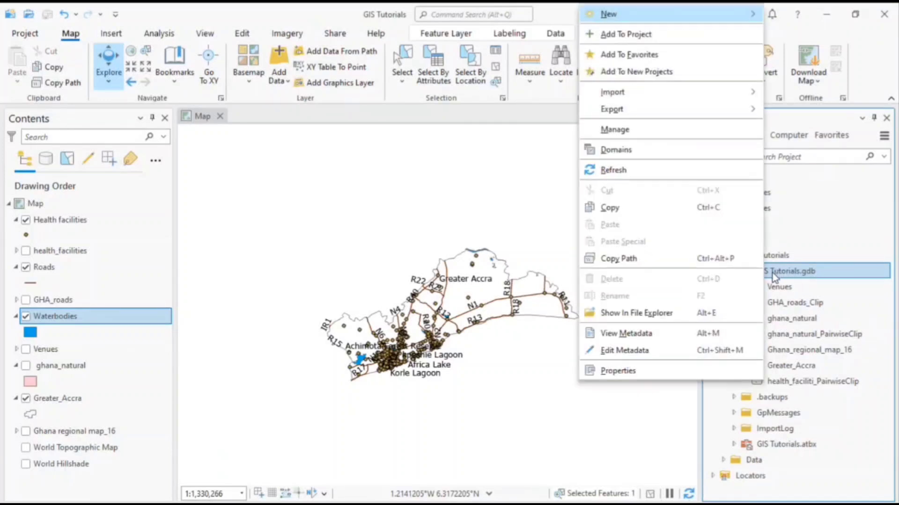
click(691, 152)
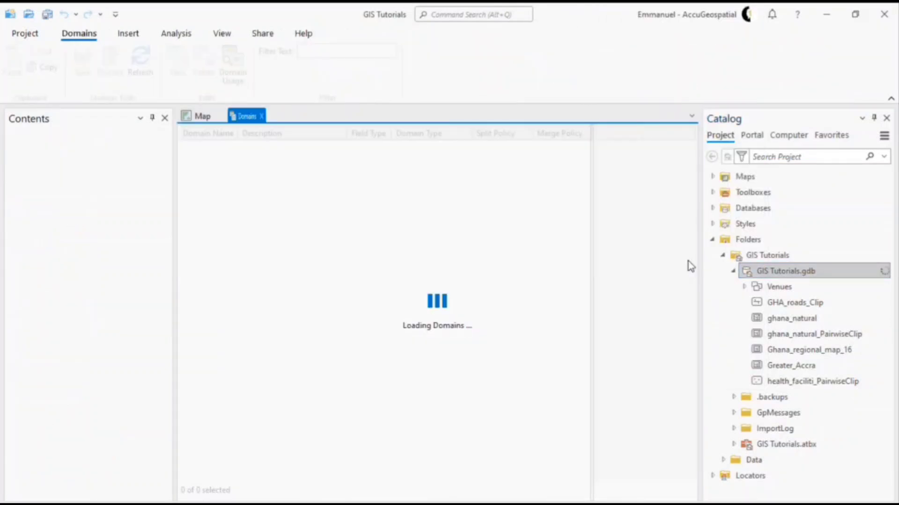
click(222, 149)
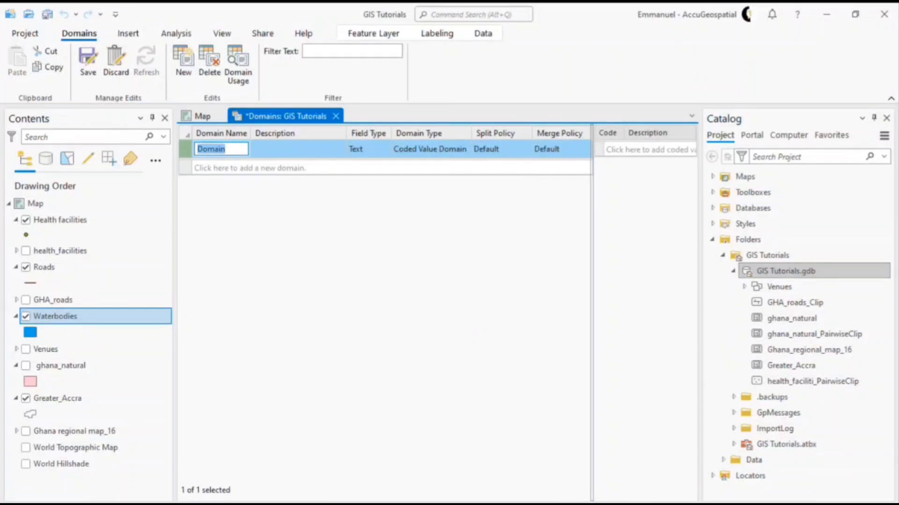
text(Response)
key(Return)
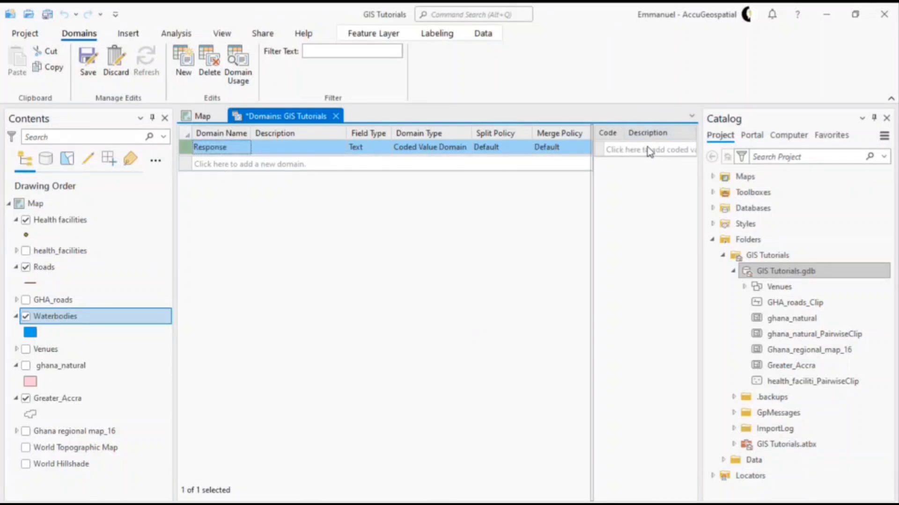
Add a coded value to the Response domain with code Y and description Yes
click(623, 149)
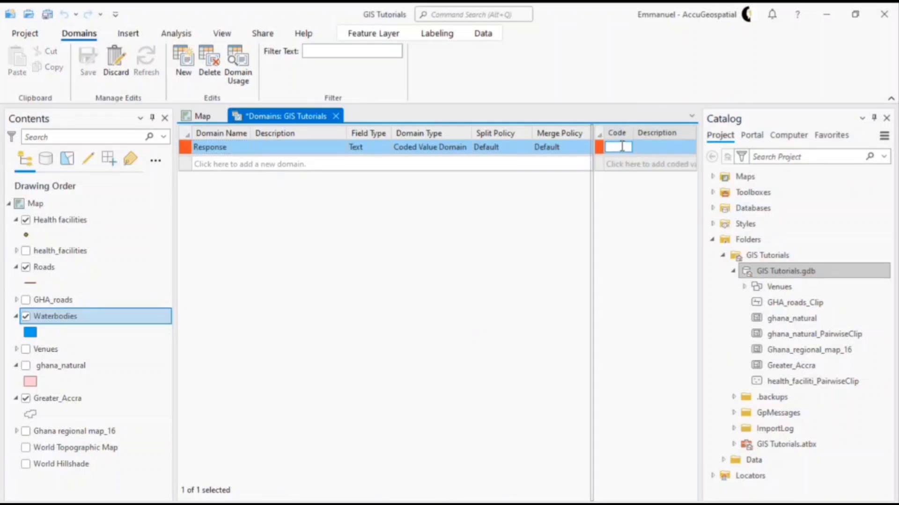
text(Yes)
double_click(620, 147)
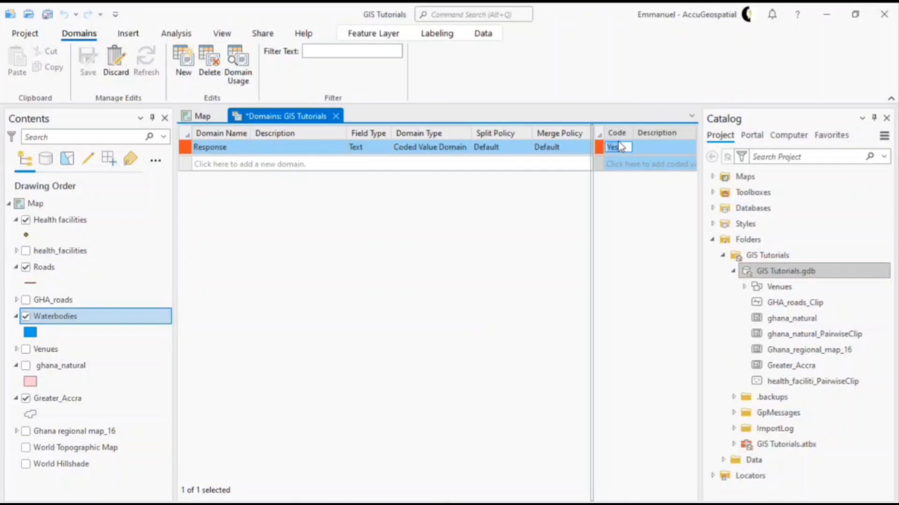
key(Tab)
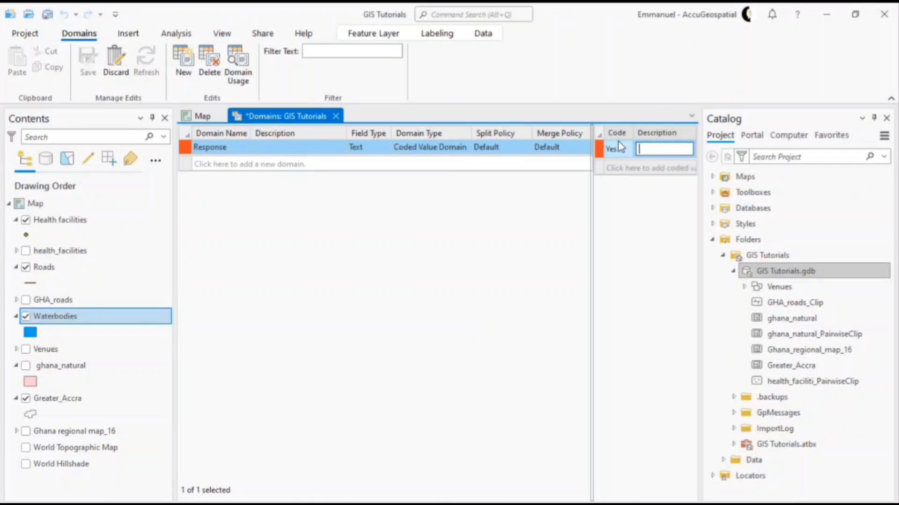
click(624, 149)
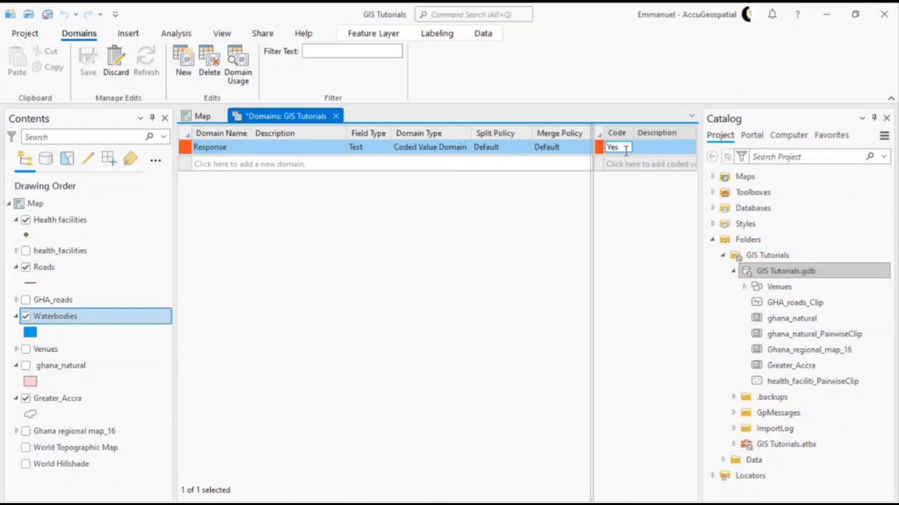
double_click(626, 149)
text(Y)
click(654, 149)
text(Yes)
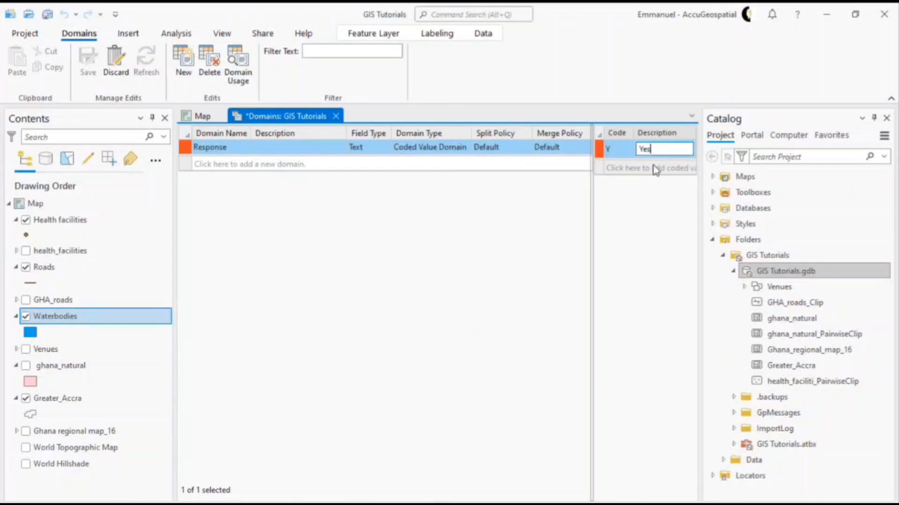
Add a second coded value to the Response domain with code N and description No
click(622, 173)
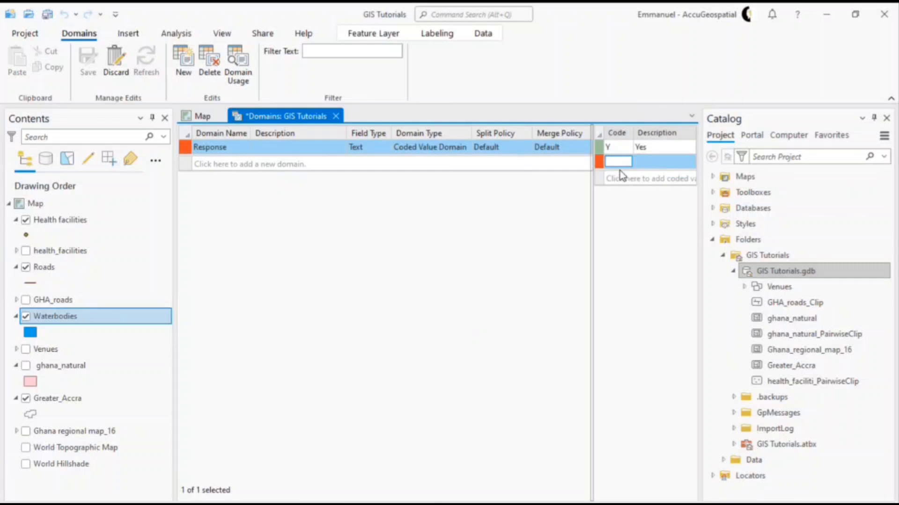
text(N)
key(Tab)
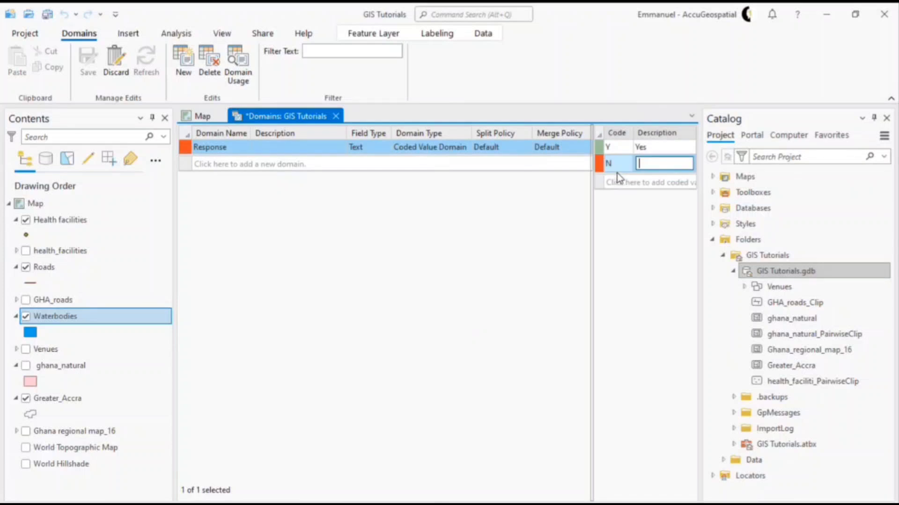
text(No)
click(620, 178)
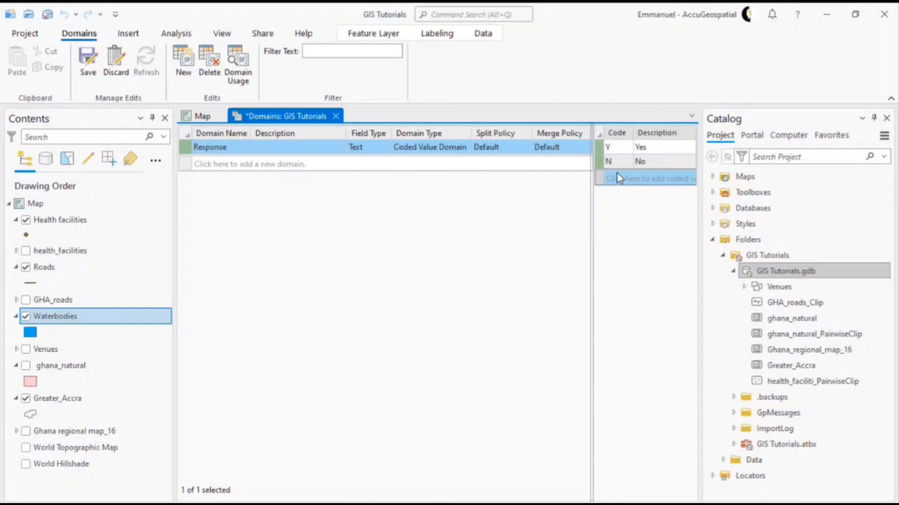
Add a third coded value with code M and description Maybe to the Response domain, and save the domain edits
click(619, 178)
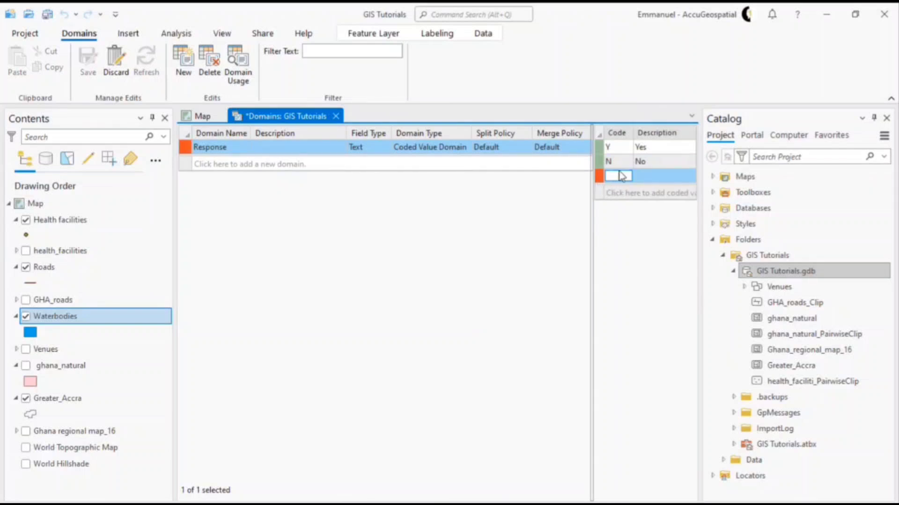
text(M)
key(Tab)
text(M)
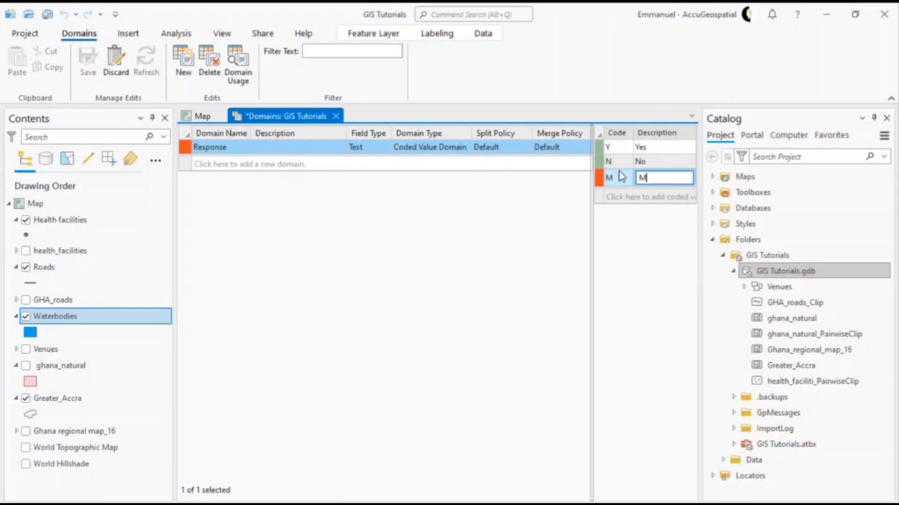
text(aybe)
key(Return)
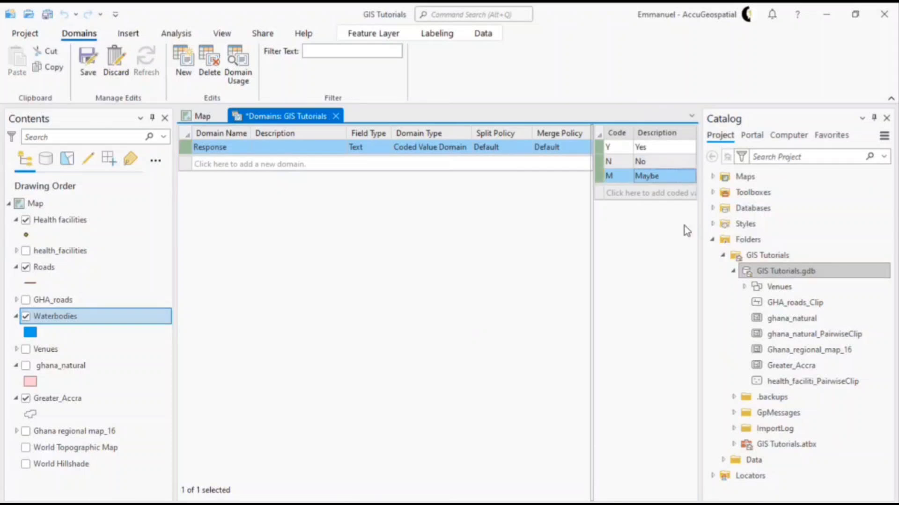
click(85, 58)
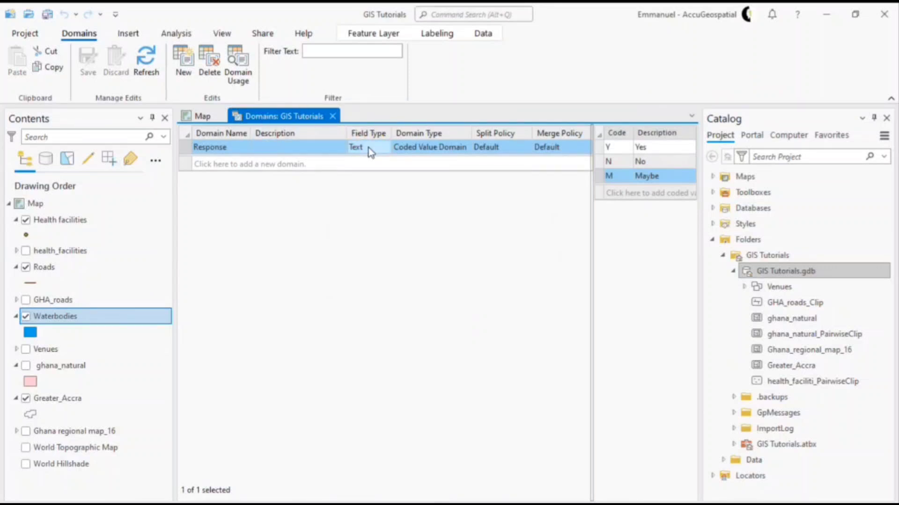
Close the geodatabase's Domains view and open the attribute table of the Waterbodies layer
click(332, 116)
scroll(463, 288, up, 3)
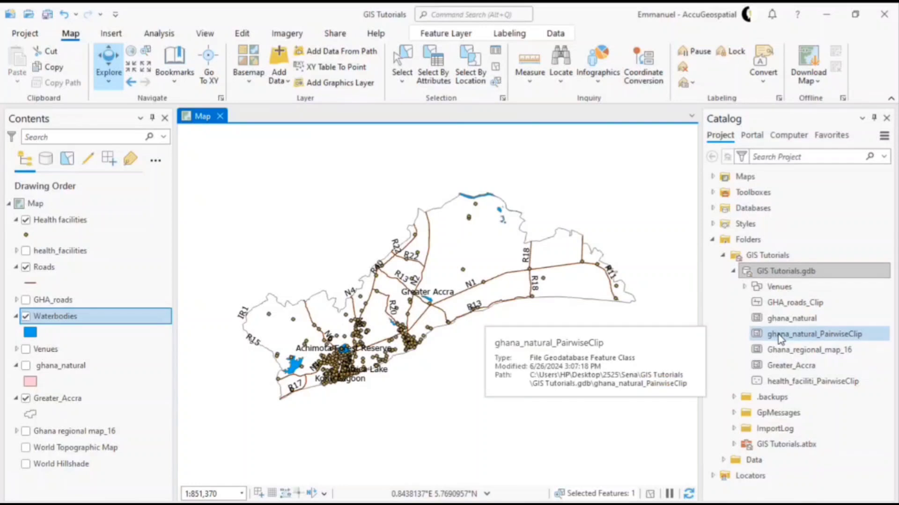
click(143, 319)
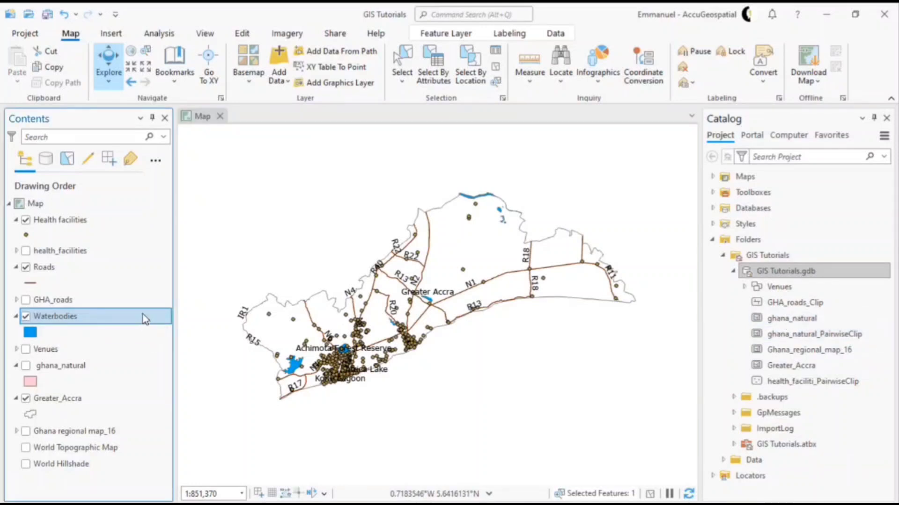
right_click(145, 319)
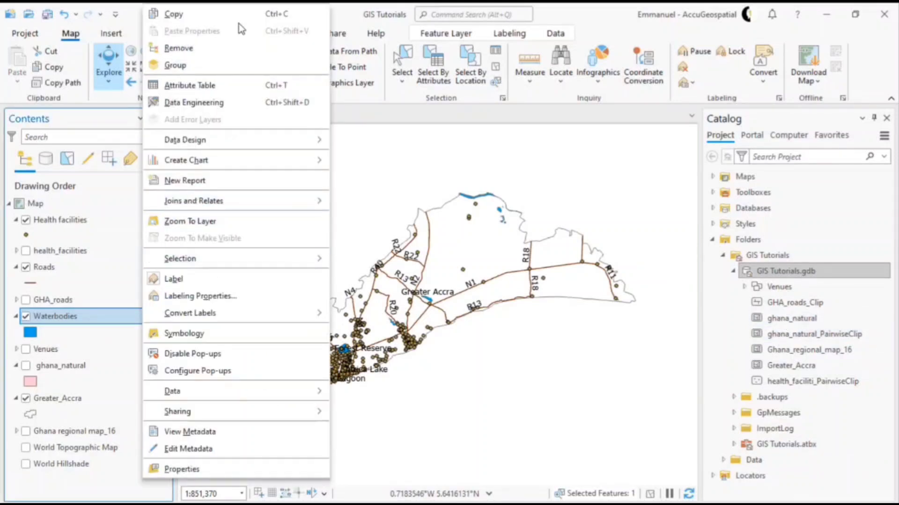
click(223, 87)
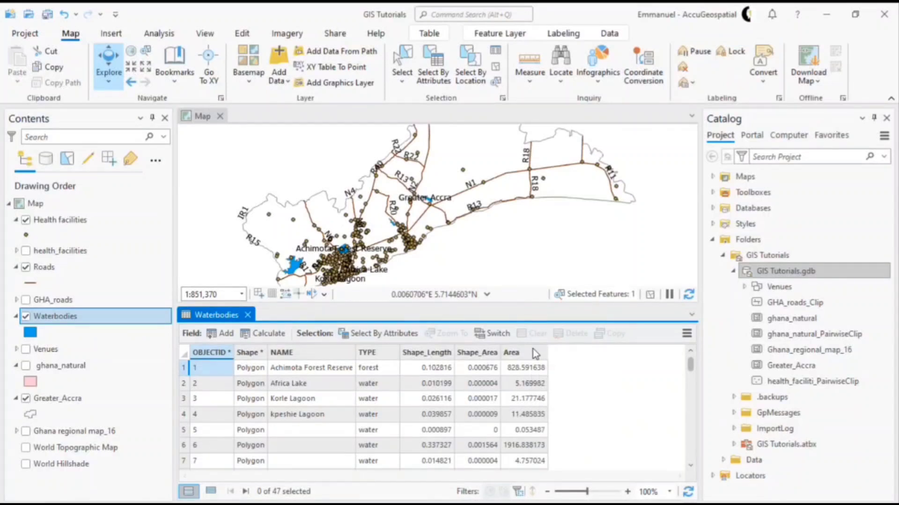
click(380, 355)
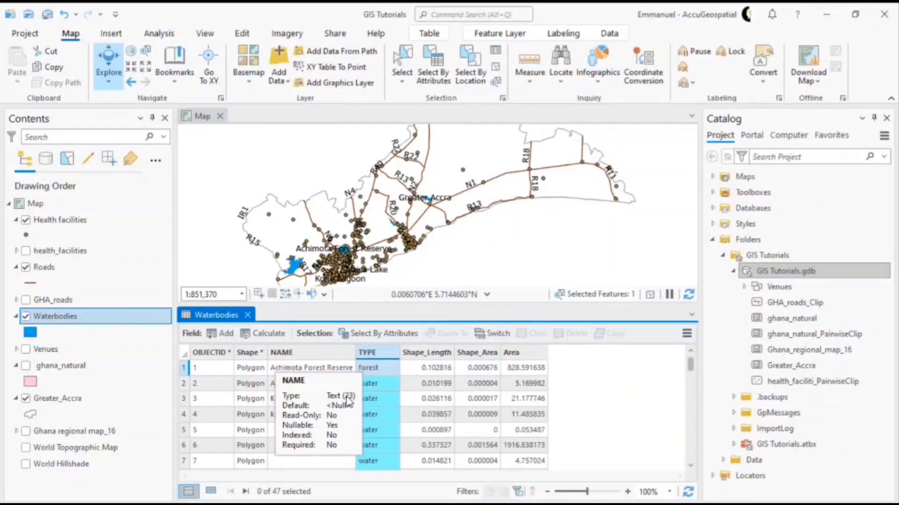
click(522, 383)
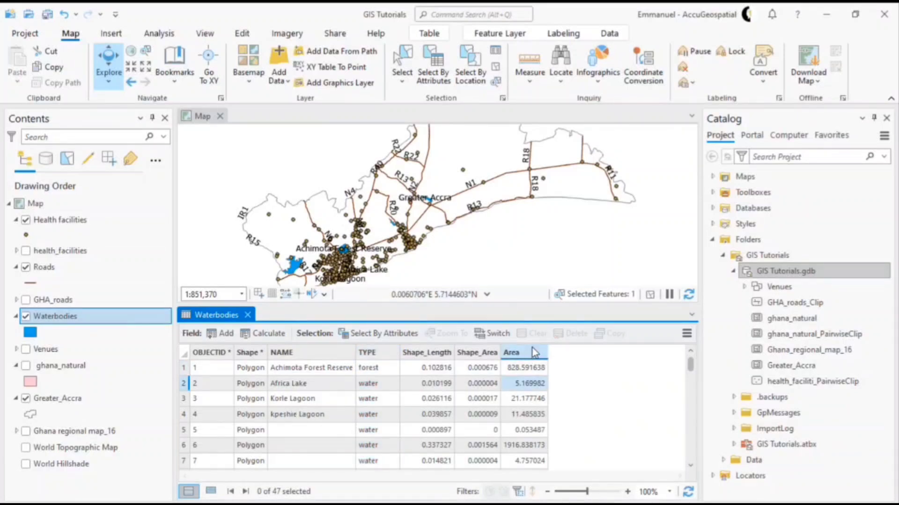
Open the Fields view of the Waterbodies table and add a new field named Waterbody
click(686, 334)
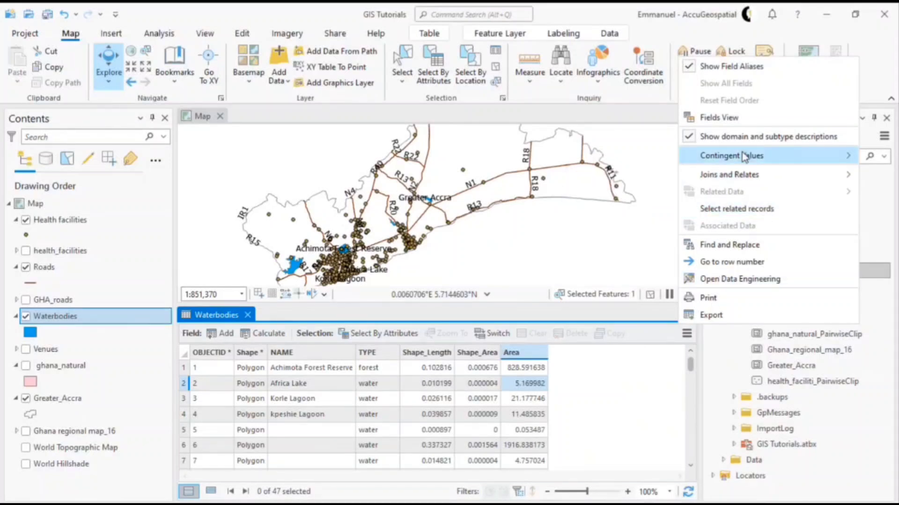
click(748, 121)
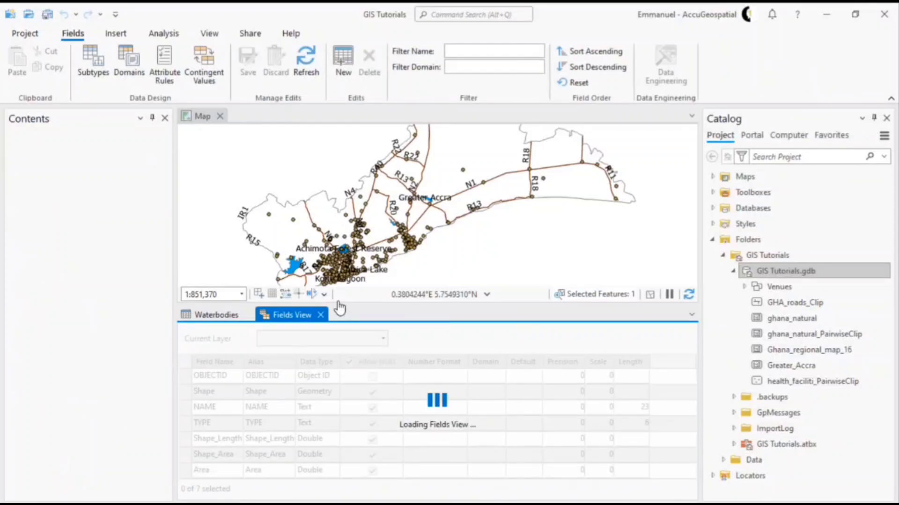
click(252, 454)
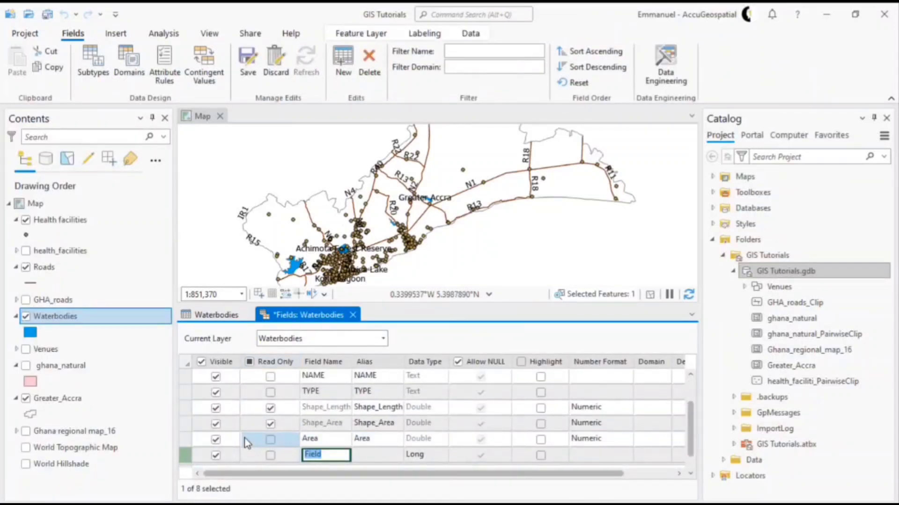
text(Isthis)
click(246, 442)
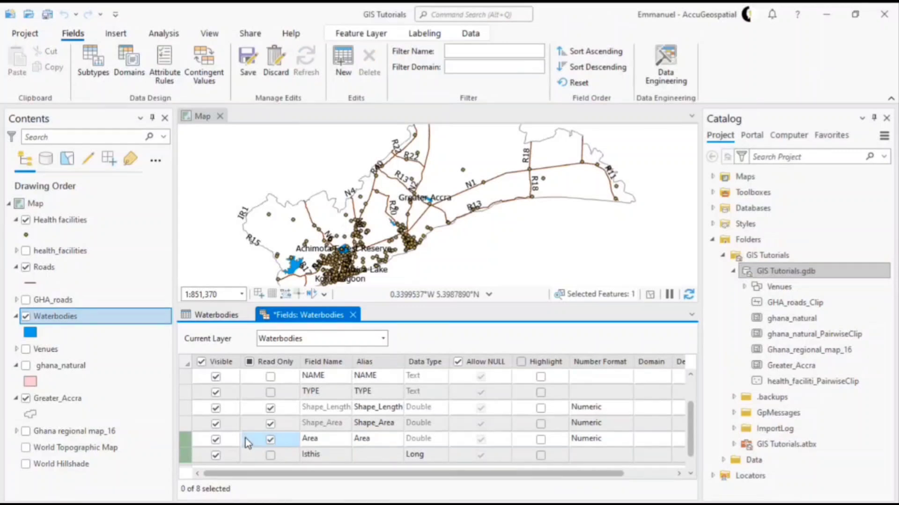
click(304, 456)
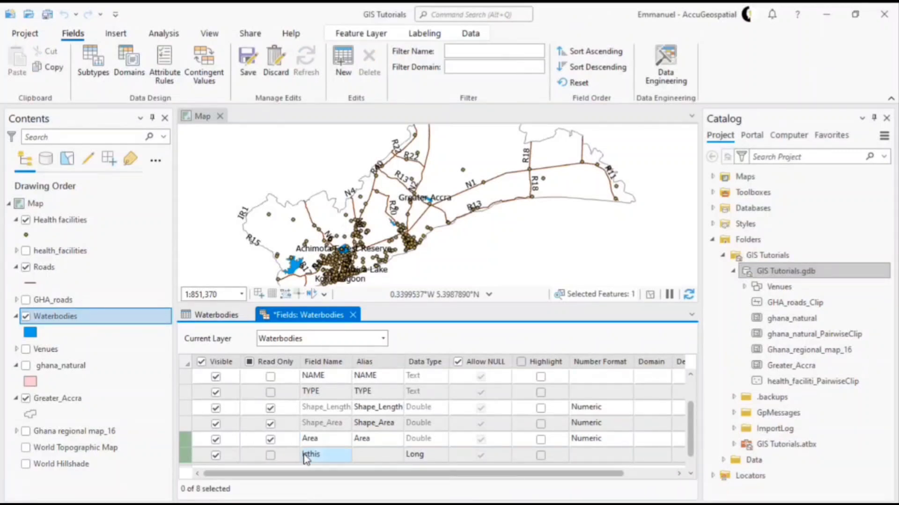
click(305, 456)
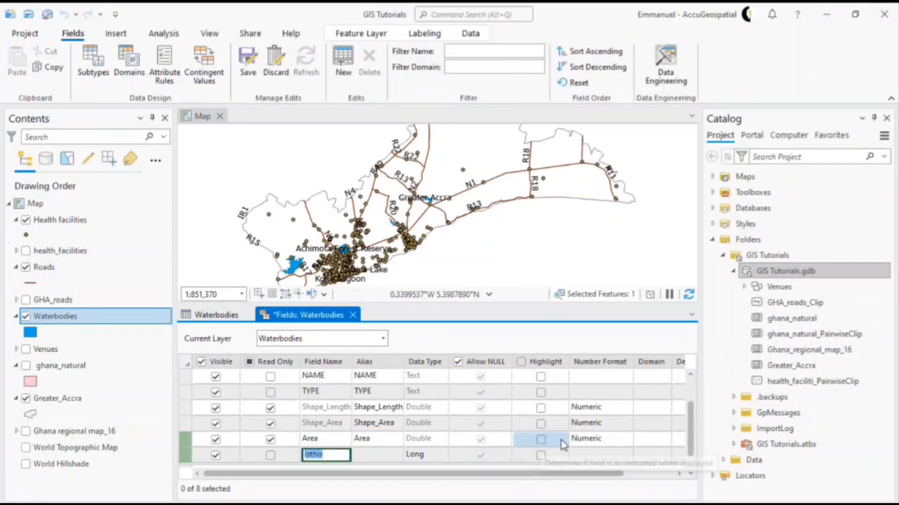
text(Water)
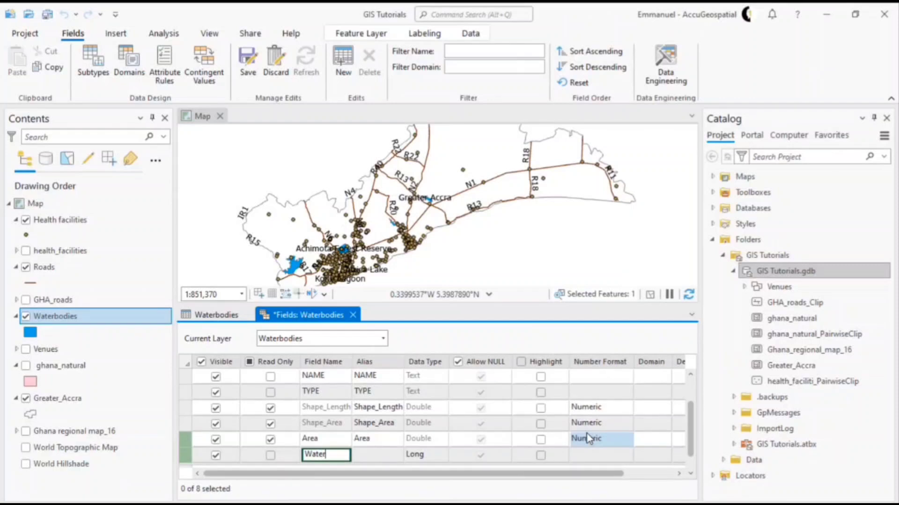
text(body)
key(Tab)
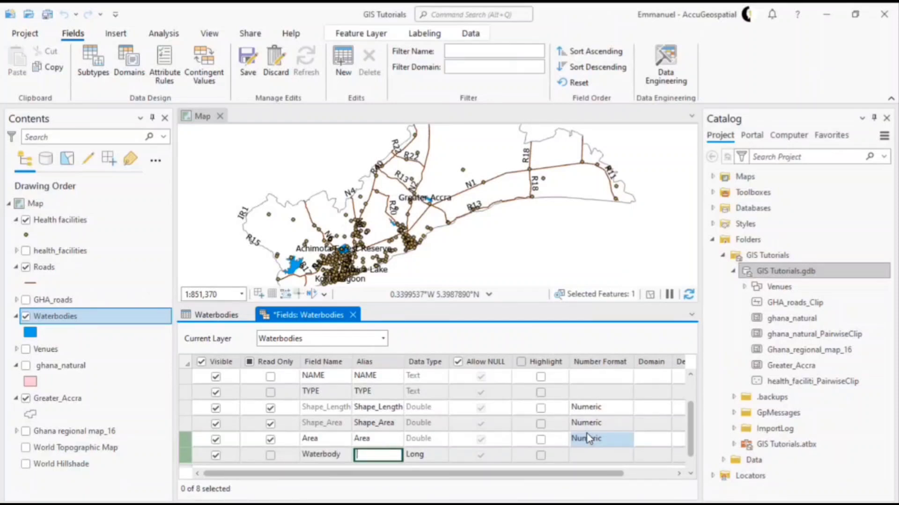
Give the new Waterbody field the alias "Is this a water body?" and set its data type to Text
text(Isn=)
key(BackSpace)
key(BackSpace)
text(th)
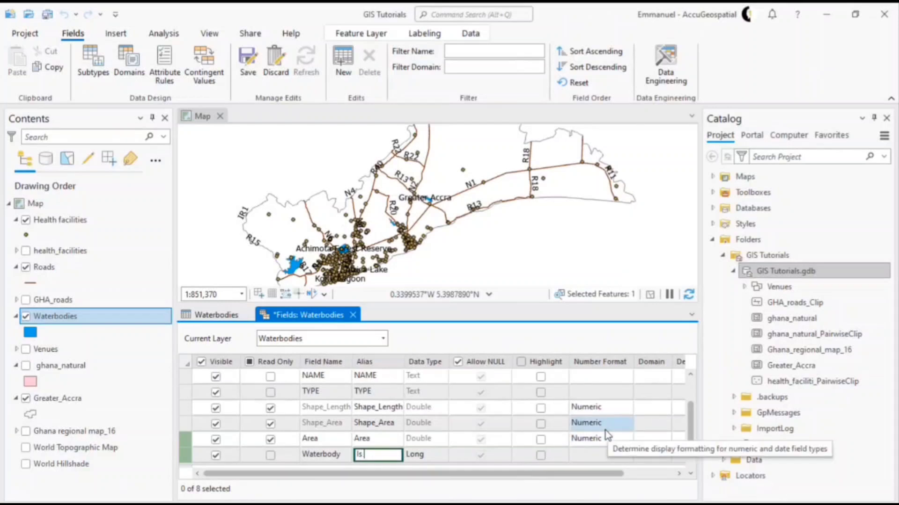
text(is a water)
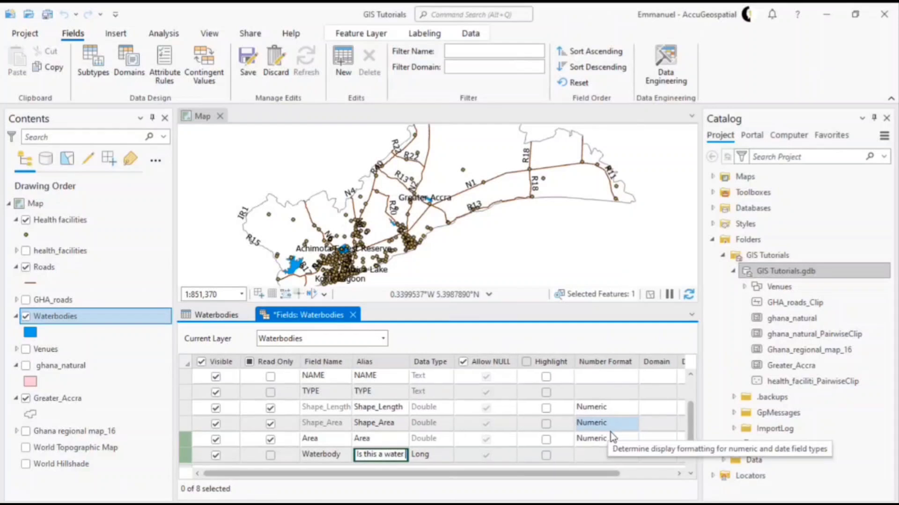
text( body?)
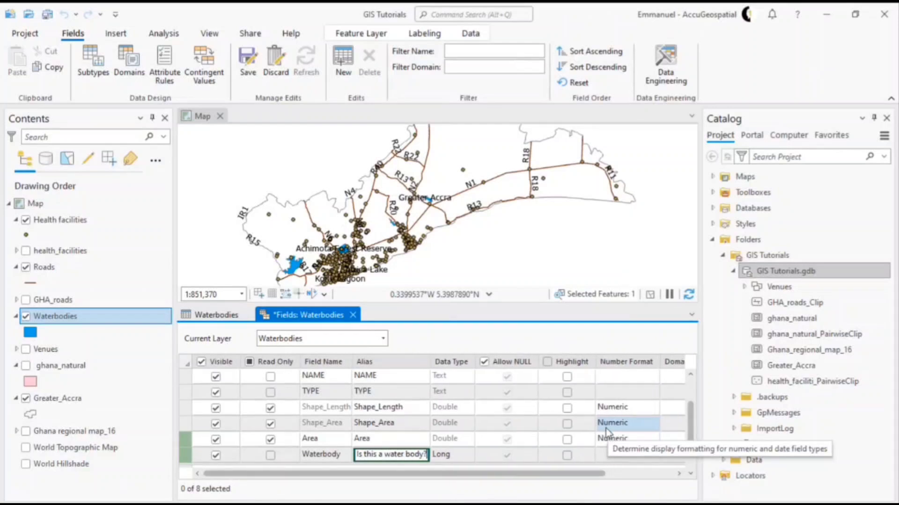
click(470, 457)
click(468, 456)
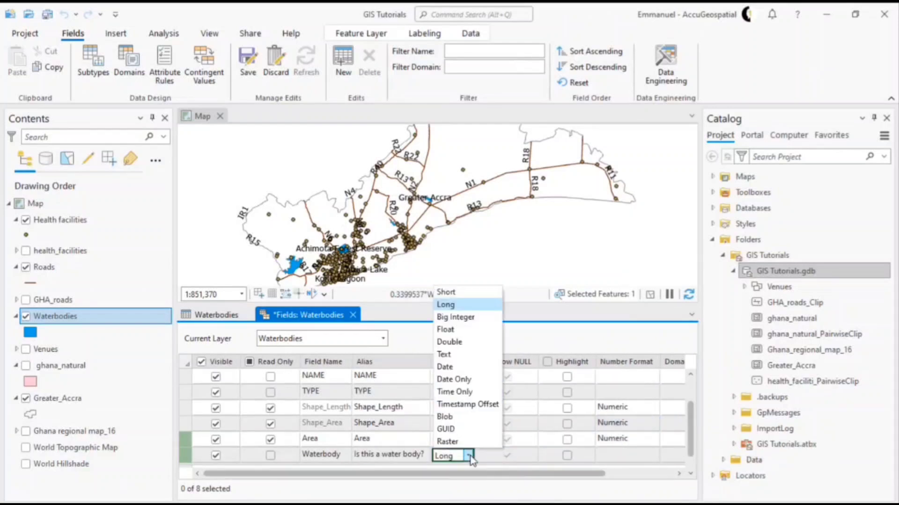
click(444, 354)
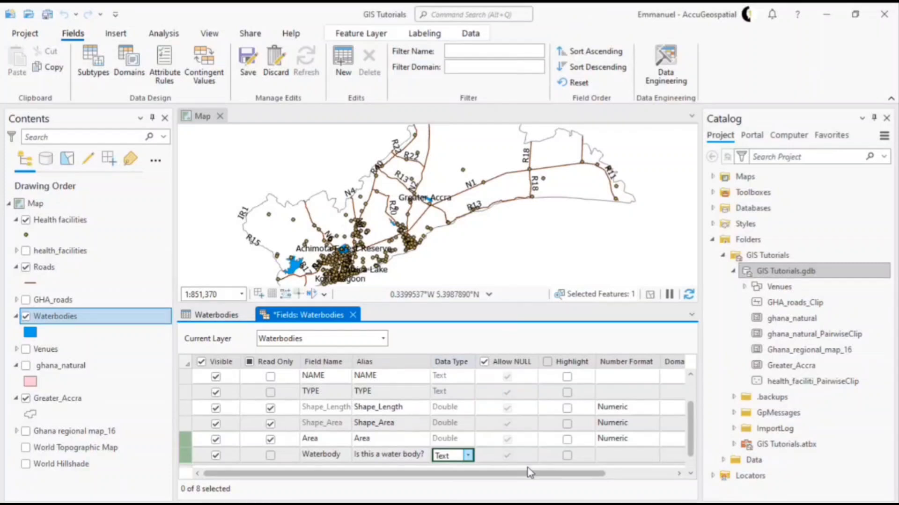
Assign the Response domain to the Waterbody field, then save the field changes and close the Fields view
drag(527, 470, 618, 473)
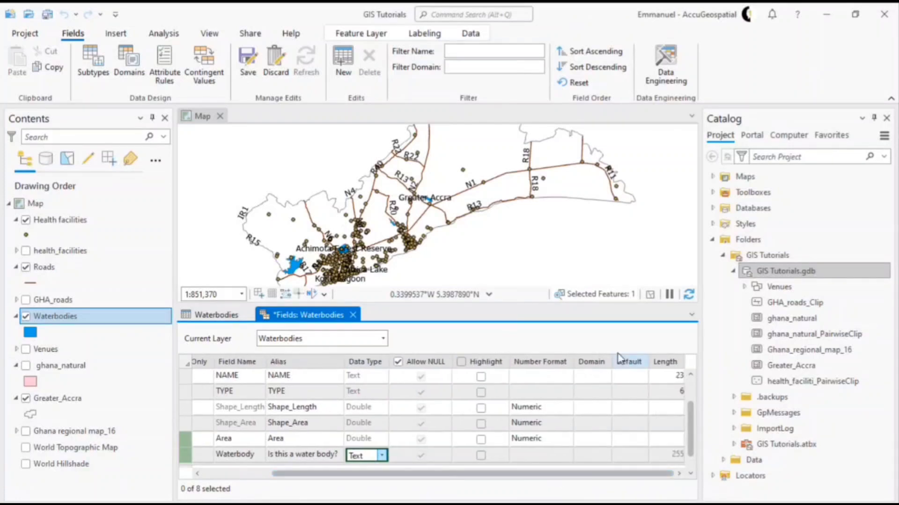
click(590, 364)
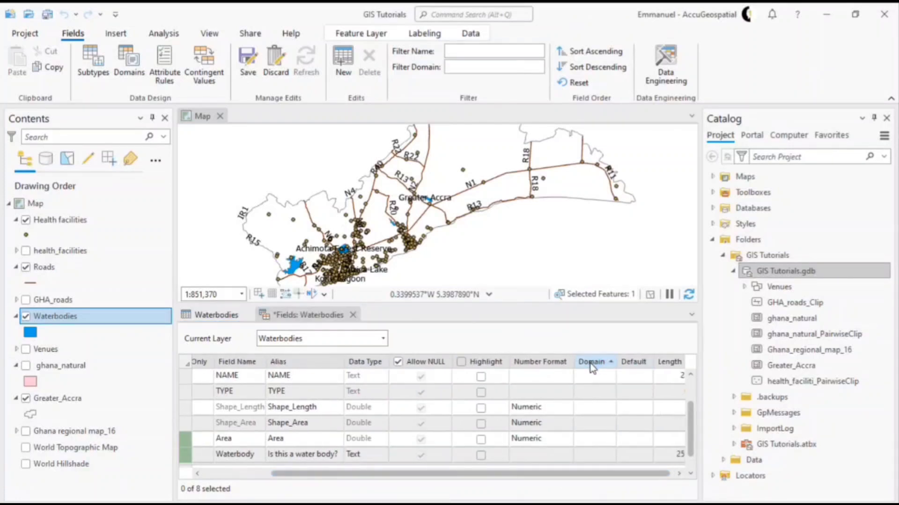
click(597, 450)
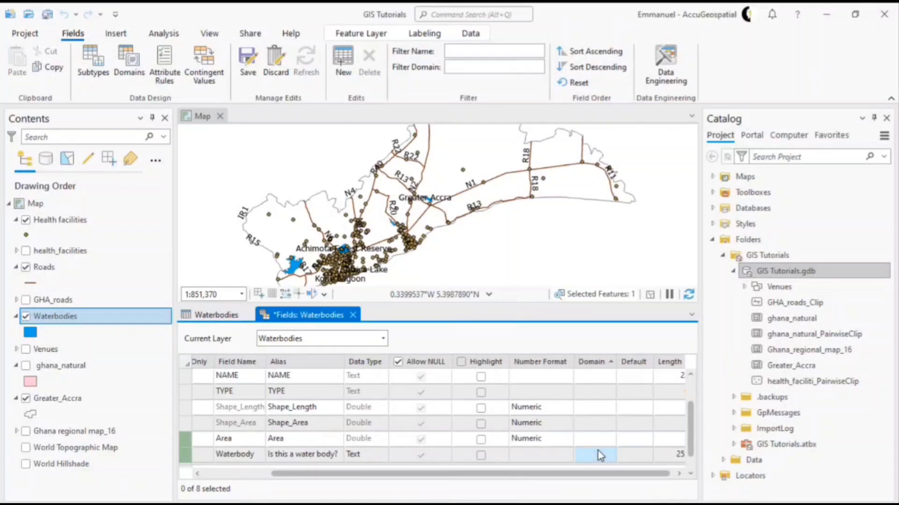
click(598, 454)
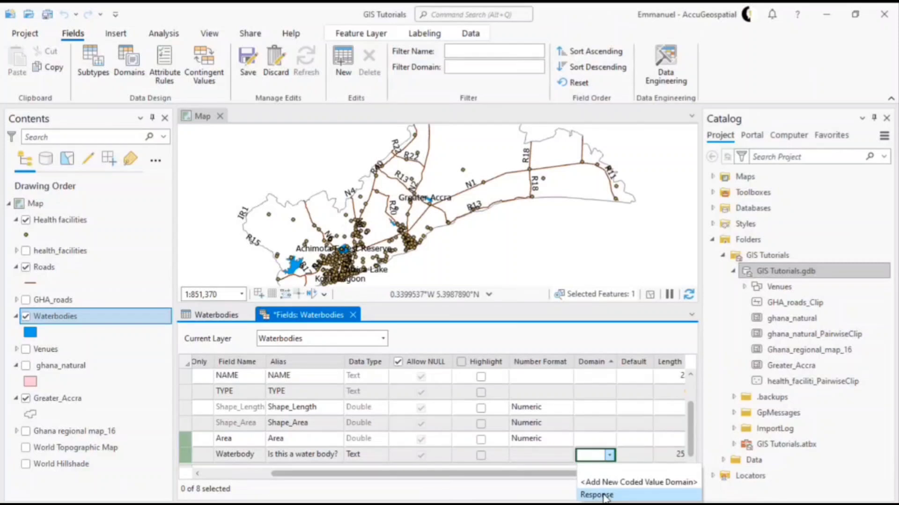
click(603, 496)
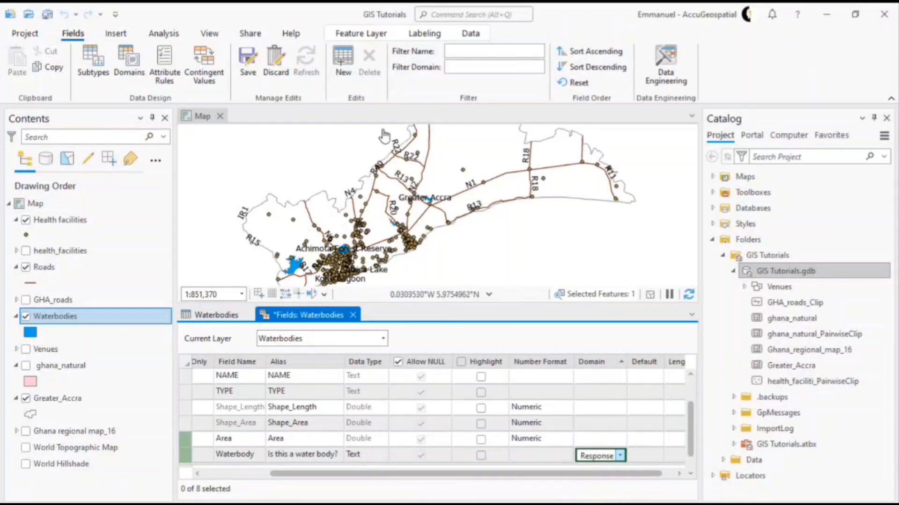
click(246, 66)
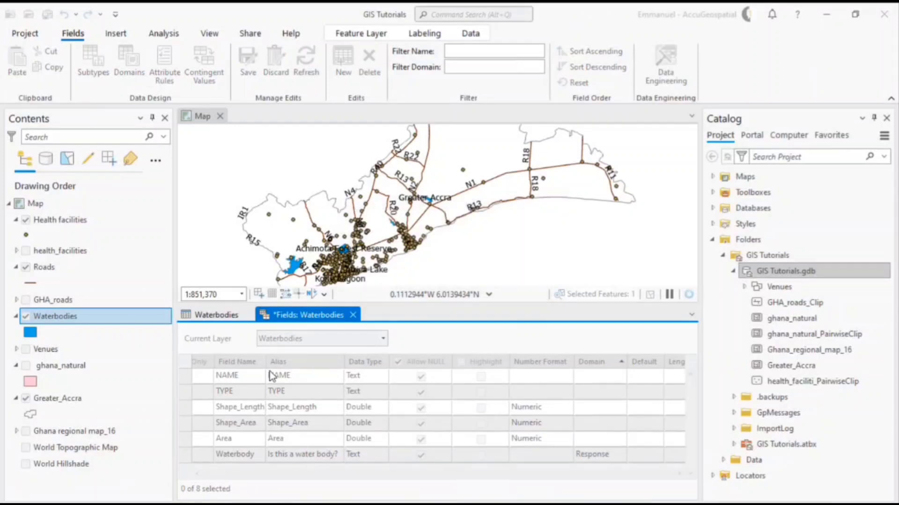
click(350, 315)
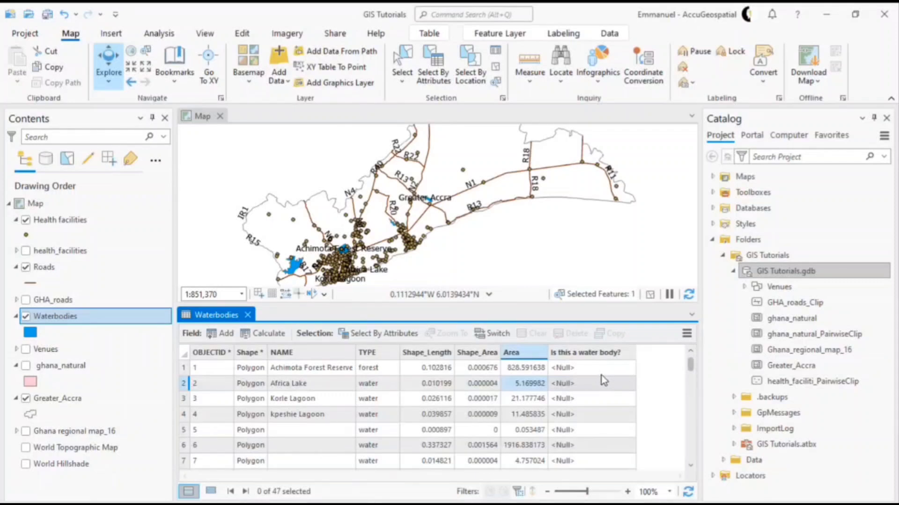
In the Waterbodies table, set "Is this a water body?" to No for Achimota Forest Reserve and Yes for Africa Lake
click(601, 375)
click(602, 376)
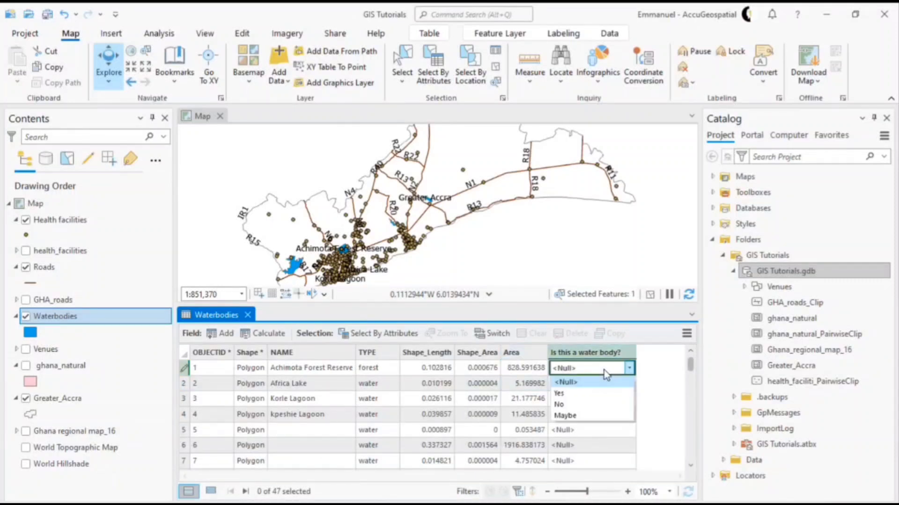
click(606, 410)
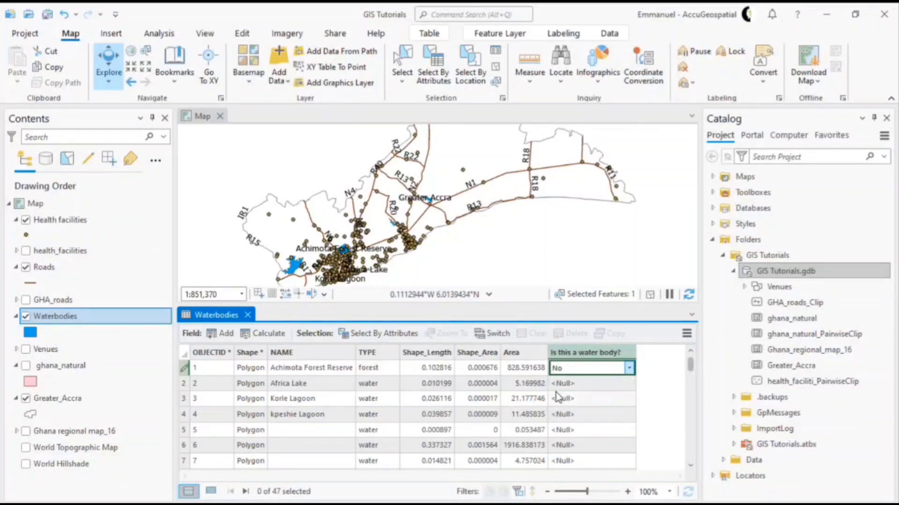
click(577, 386)
click(578, 386)
click(576, 414)
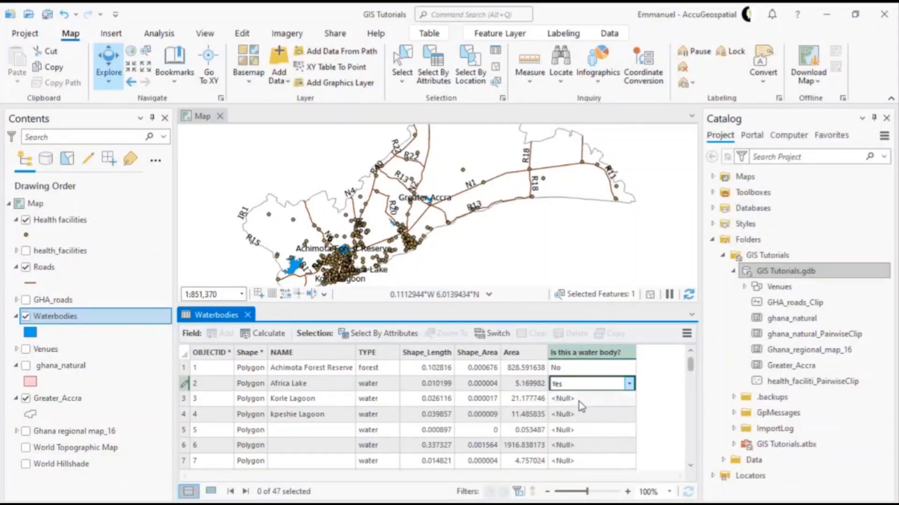
Set "Is this a water body?" to Yes for the Korle Lagoon and kpeshie Lagoon records
click(579, 400)
click(580, 401)
click(579, 428)
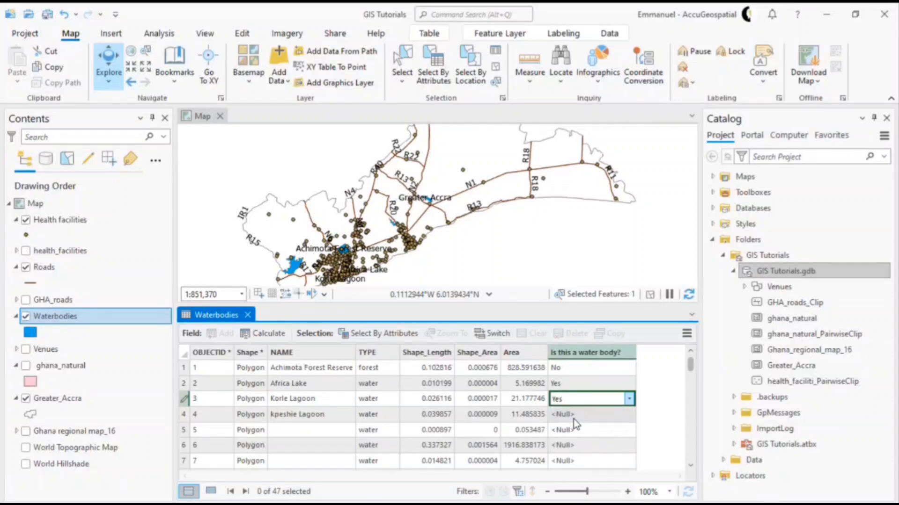
click(578, 415)
click(577, 414)
click(568, 439)
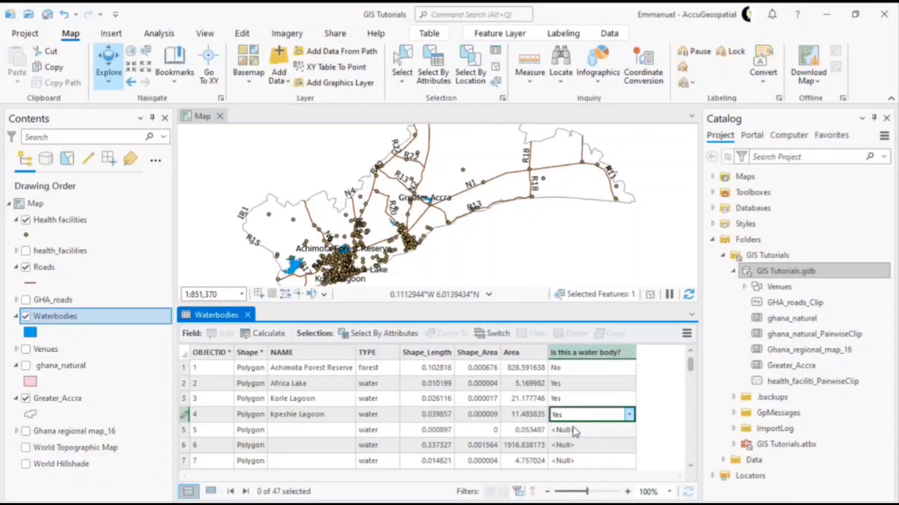
Set "Is this a water body?" to Maybe for the record with OBJECTID 5, and save the project
click(575, 430)
click(575, 430)
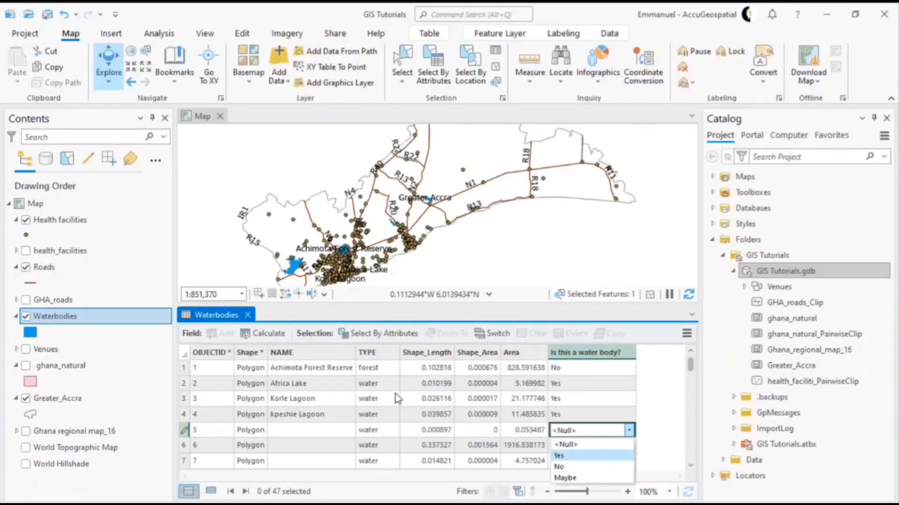
click(573, 477)
key(Return)
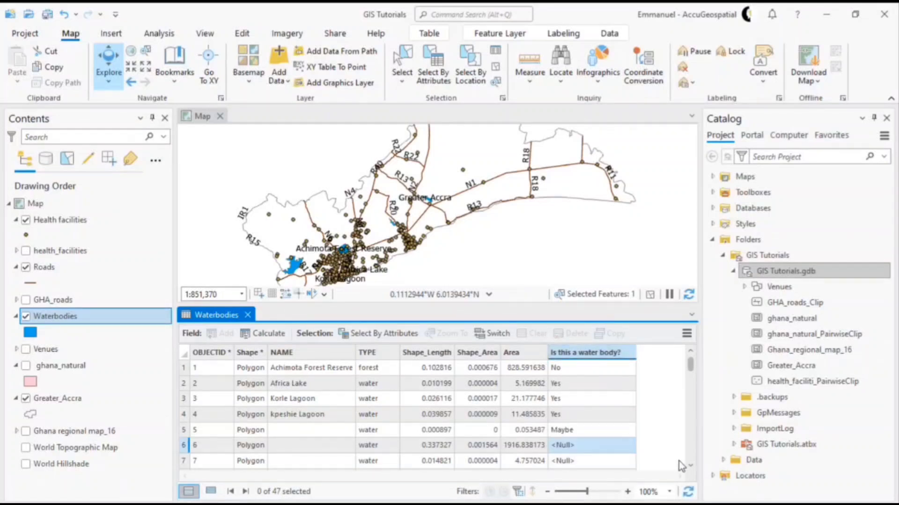
click(47, 15)
Close the Waterbodies attribute table and open the geoprocessing tools
click(159, 33)
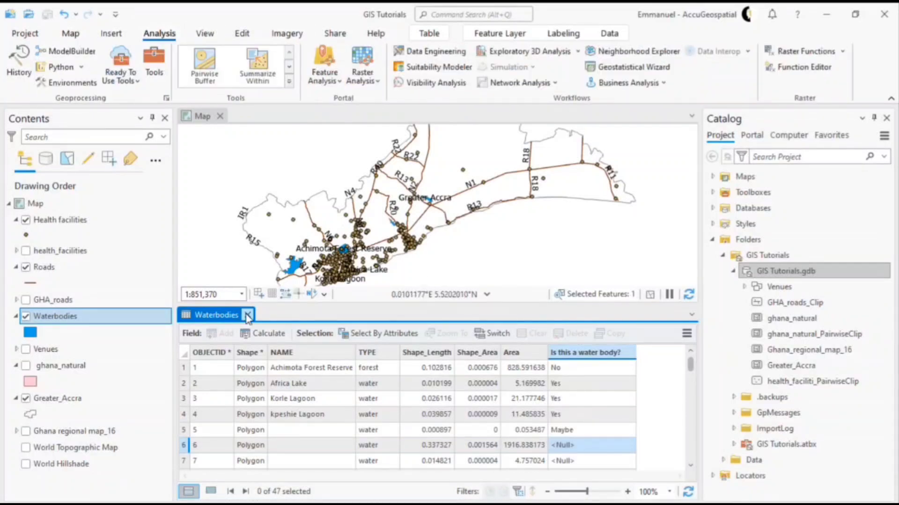
click(248, 317)
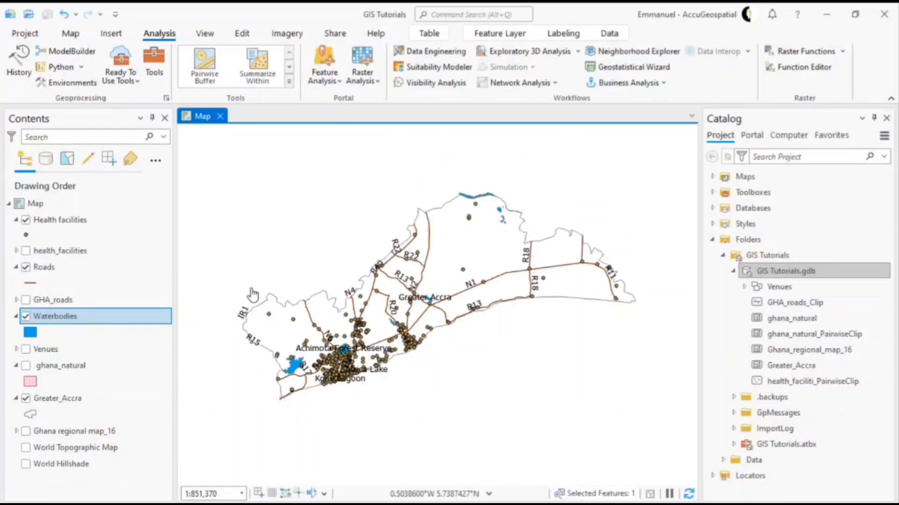
click(71, 33)
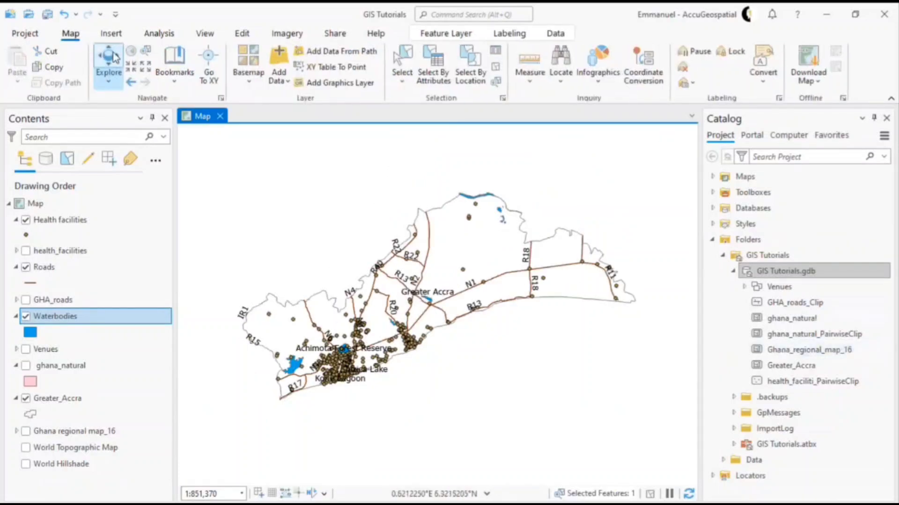
click(157, 39)
click(154, 65)
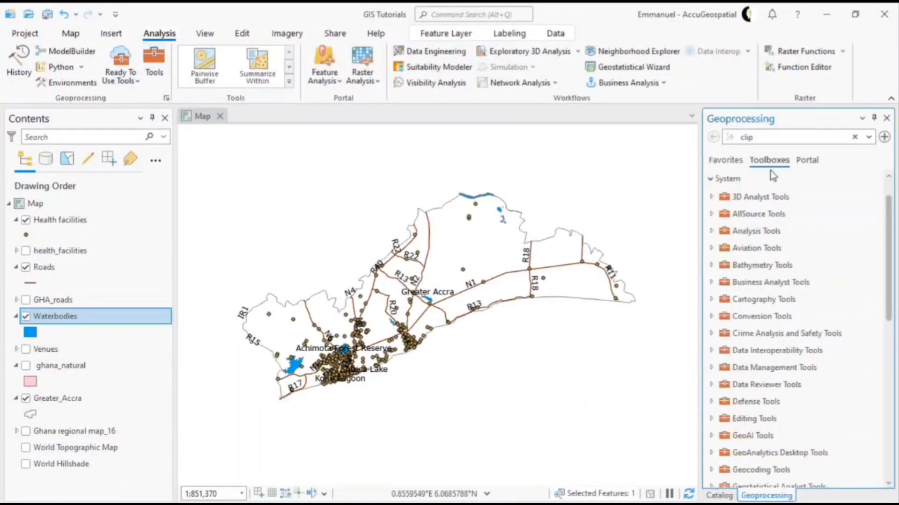
Look over the favorite geoprocessing tools and the toolsets inside Conversion Tools, including To Shapefile
click(721, 162)
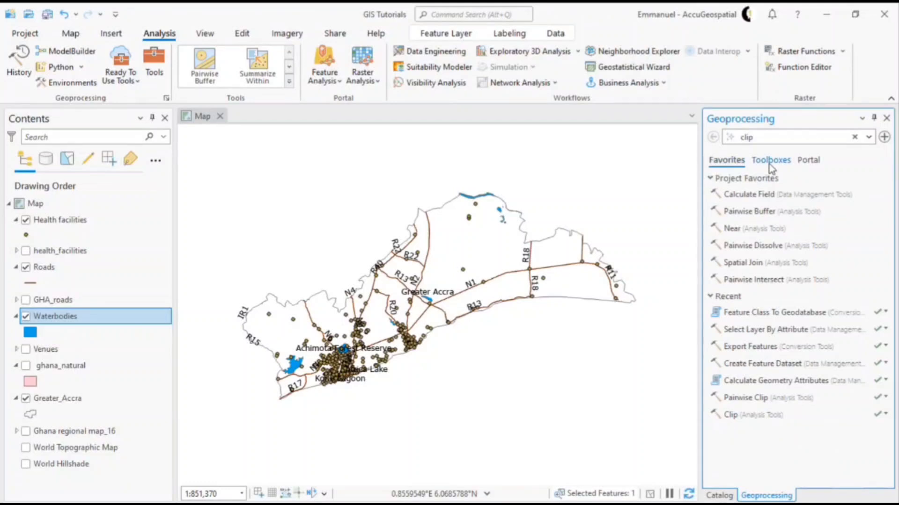
click(769, 162)
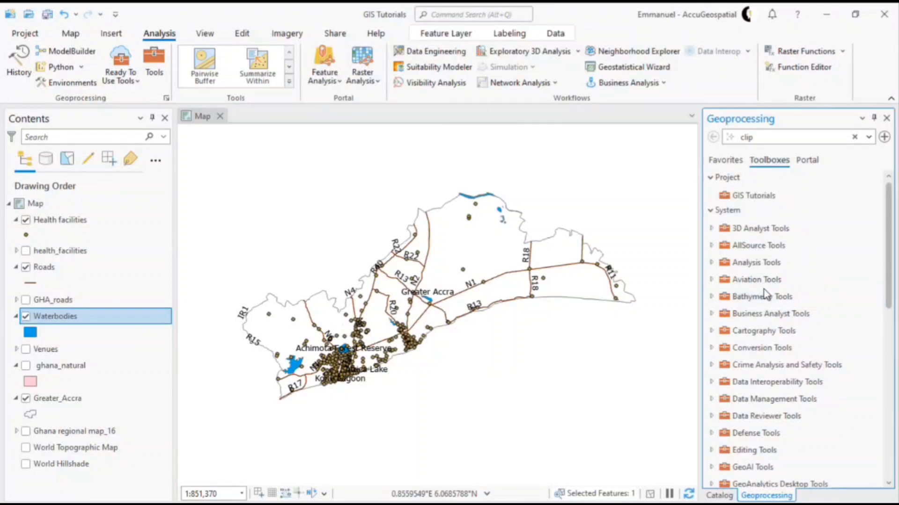
scroll(764, 295, down, 1)
double_click(760, 320)
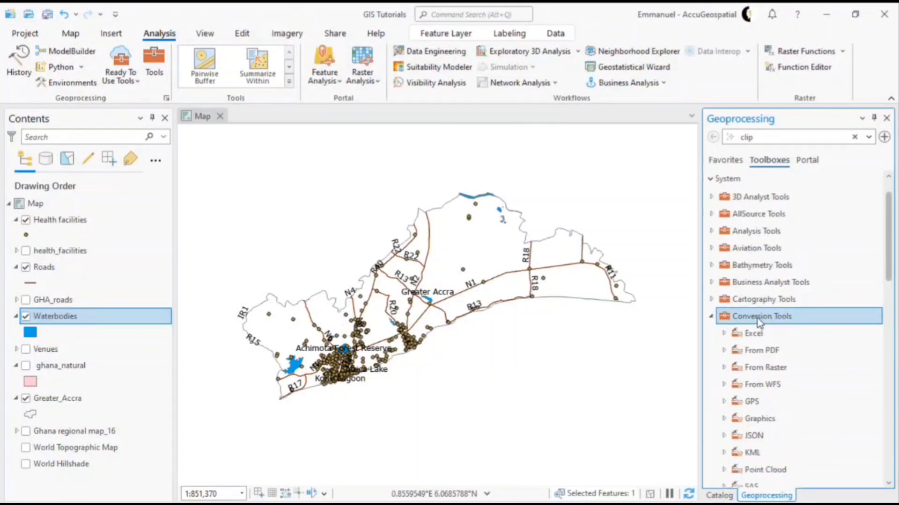
scroll(759, 323, down, 3)
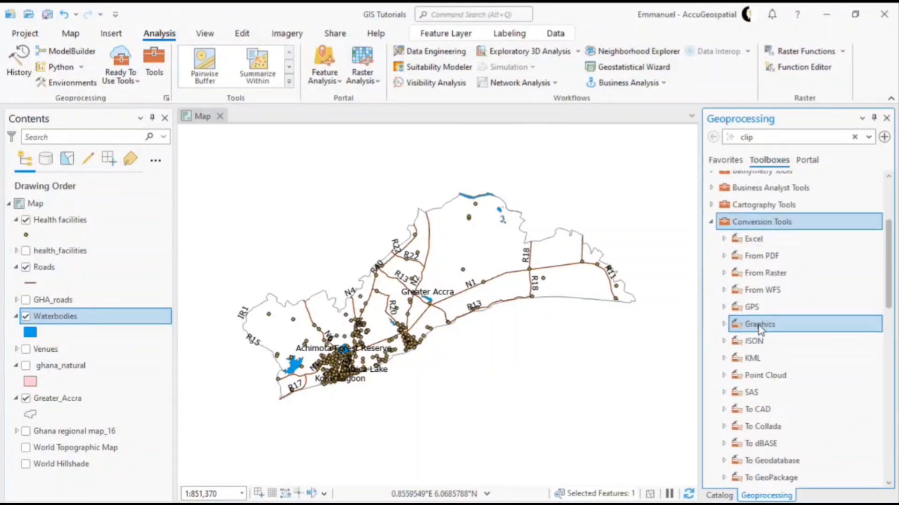
scroll(763, 330, down, 1)
scroll(763, 330, down, 1)
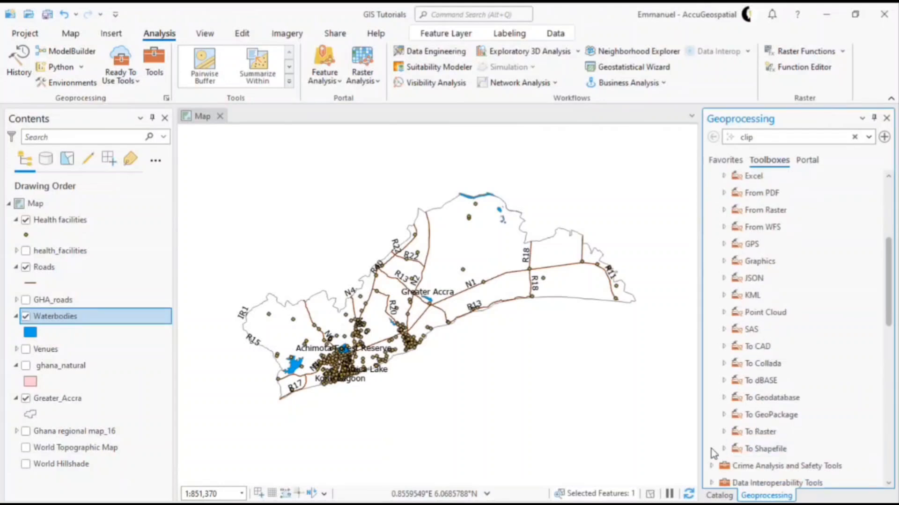
click(724, 450)
click(724, 449)
scroll(757, 408, down, 2)
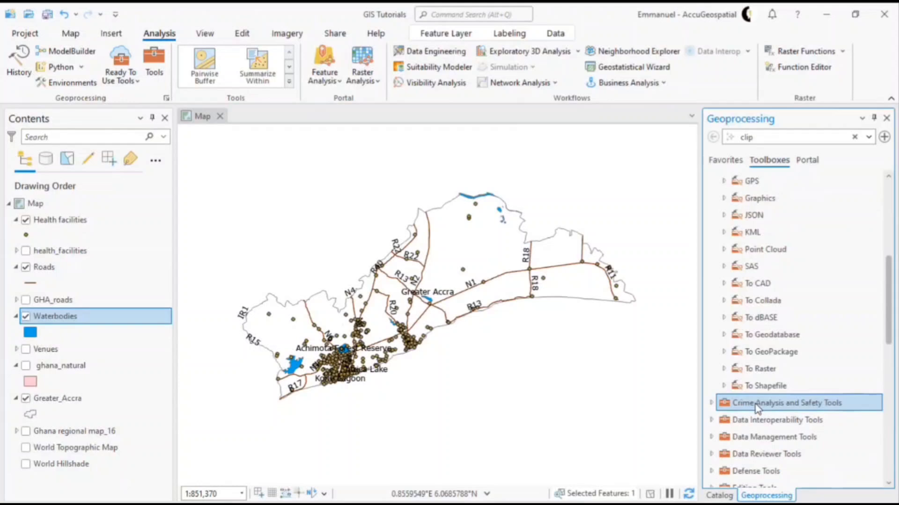
Examine the contents of the Data Management Tools and Data Interoperability Tools toolboxes, collapsing each one after viewing
double_click(749, 436)
scroll(759, 405, down, 2)
scroll(759, 405, down, 2)
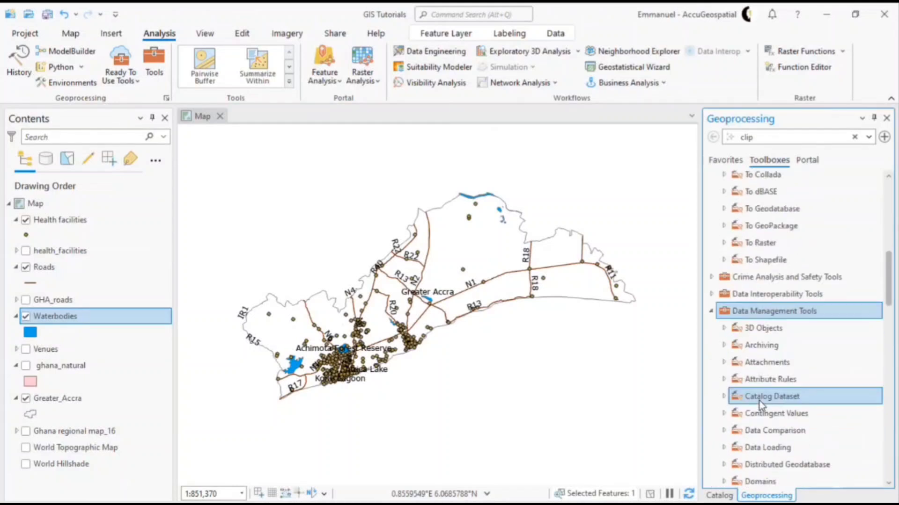
double_click(775, 310)
double_click(776, 298)
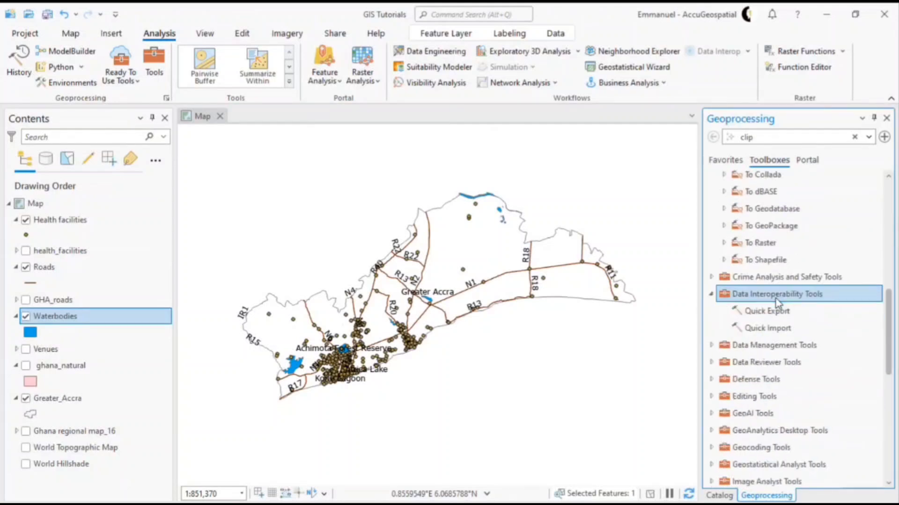
double_click(776, 300)
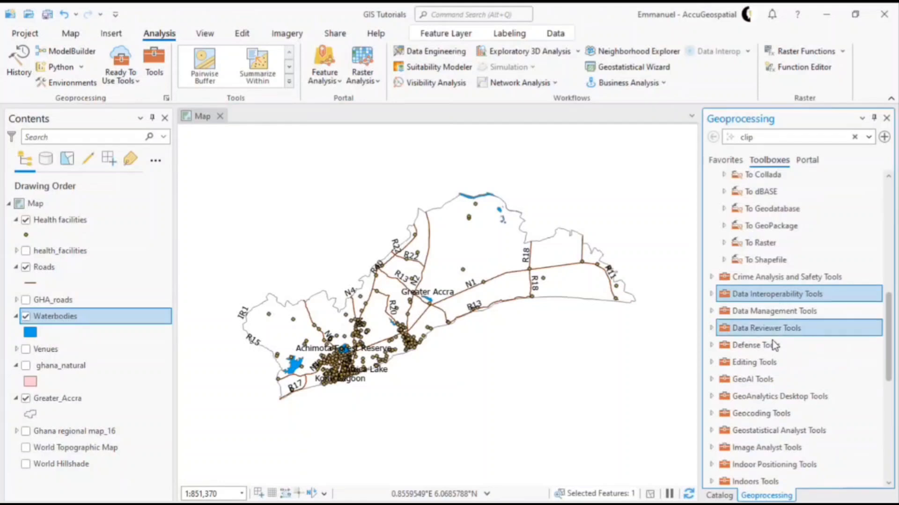
Examine the tools in the Editing Tools toolbox, and collapse it again
double_click(760, 364)
scroll(761, 370, down, 3)
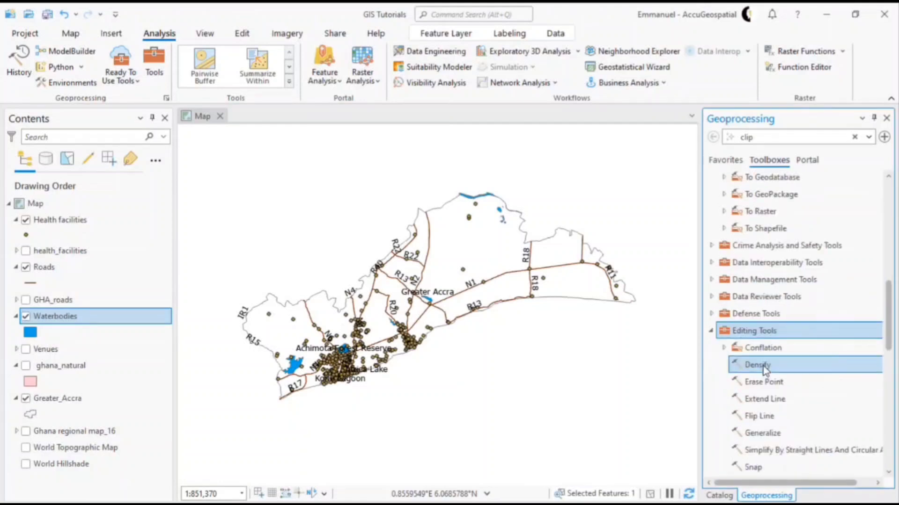
scroll(763, 346, down, 1)
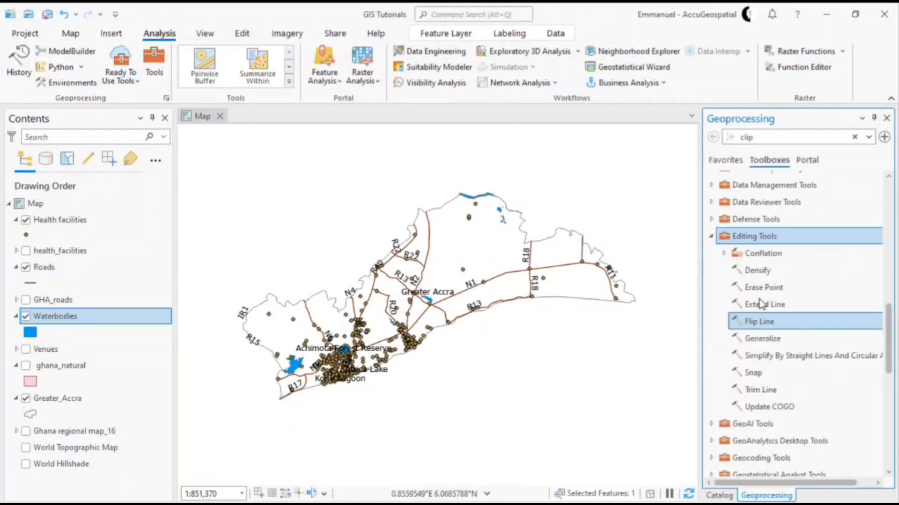
double_click(764, 239)
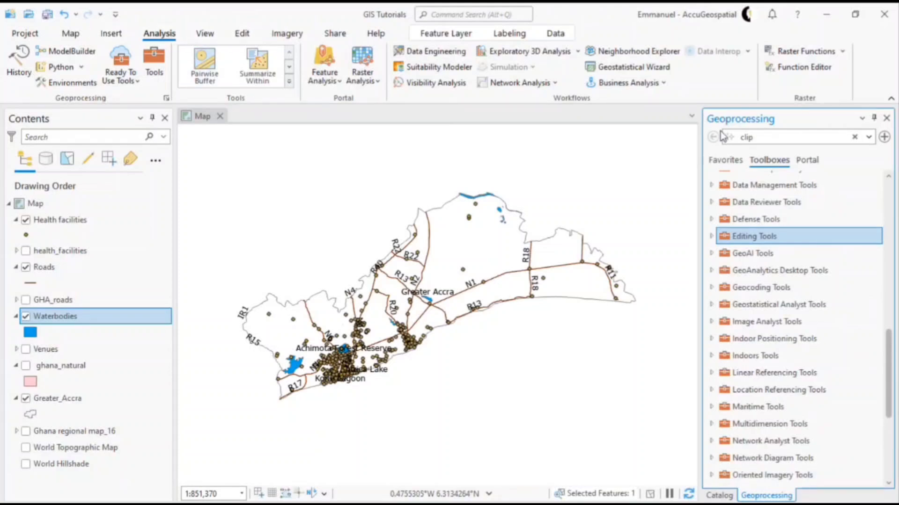
Review the Conversion Tools toolsets, examine the tools in the KML toolset, and collapse Conversion Tools again
scroll(813, 398, down, 4)
scroll(812, 388, up, 6)
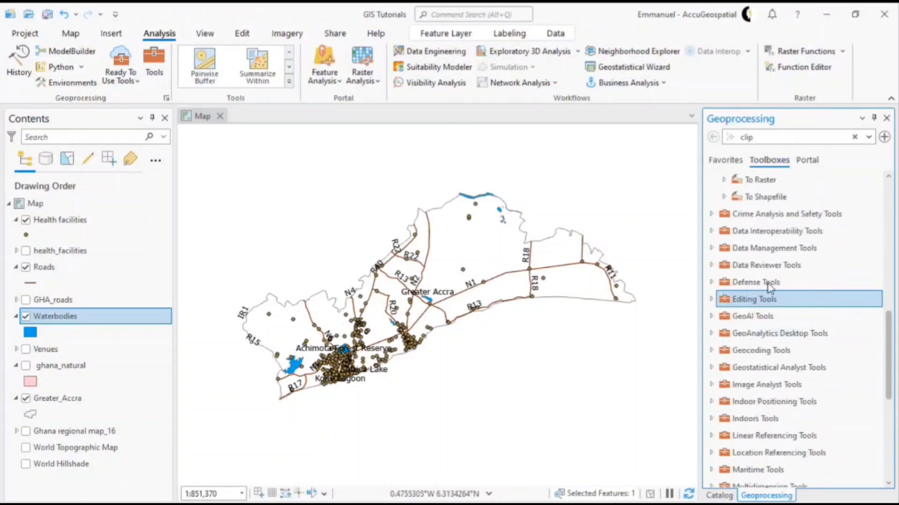
scroll(770, 239, up, 7)
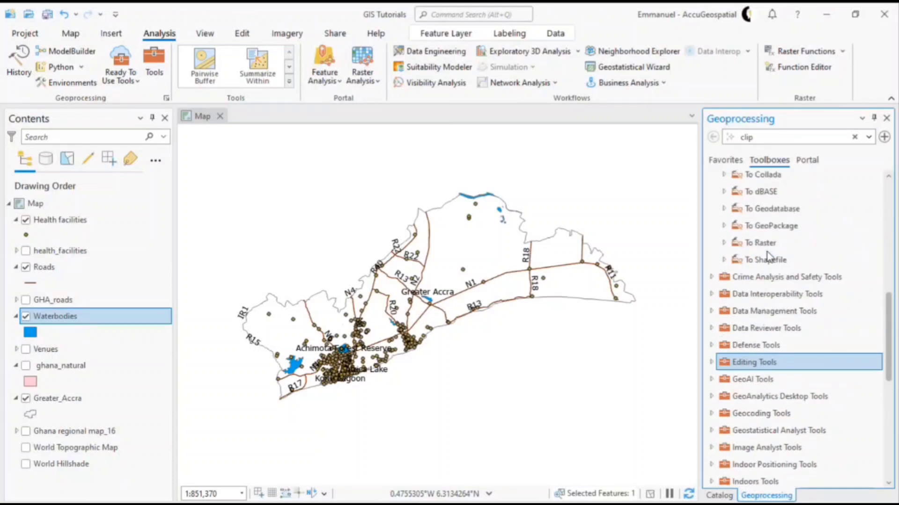
scroll(767, 258, up, 3)
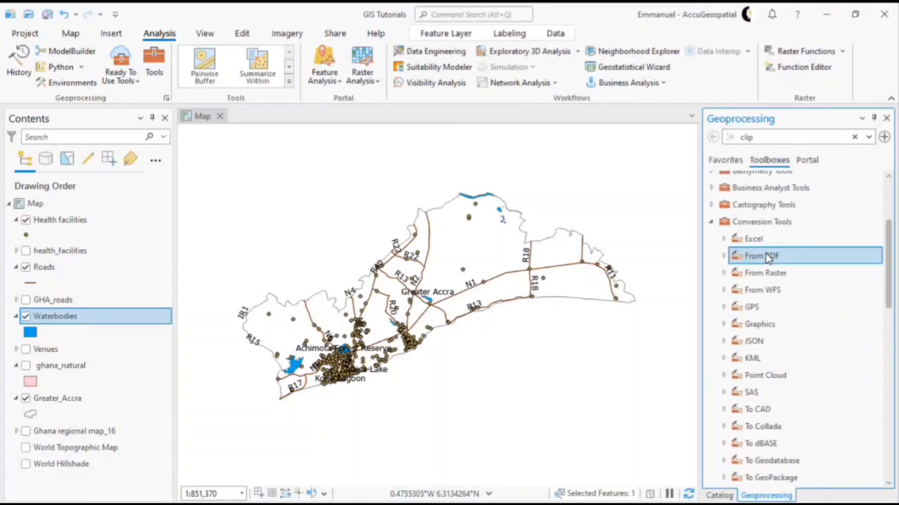
scroll(777, 262, down, 1)
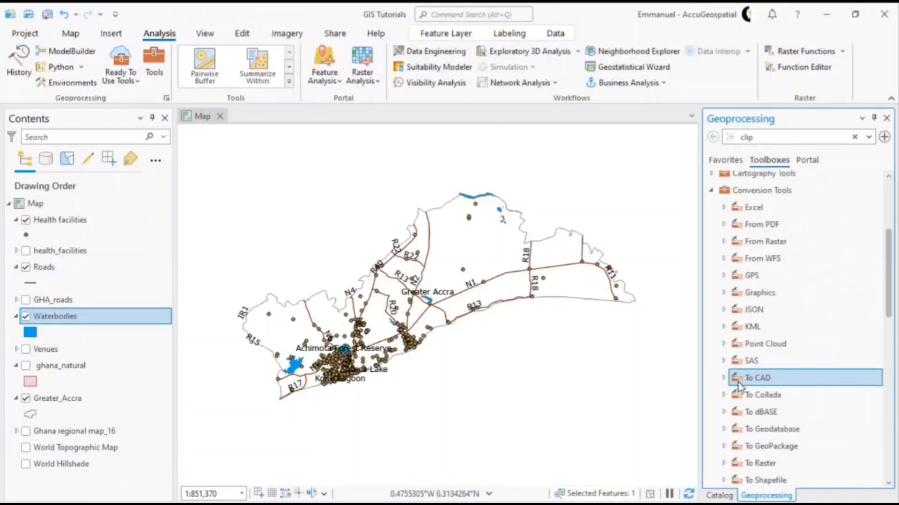
click(723, 378)
click(723, 378)
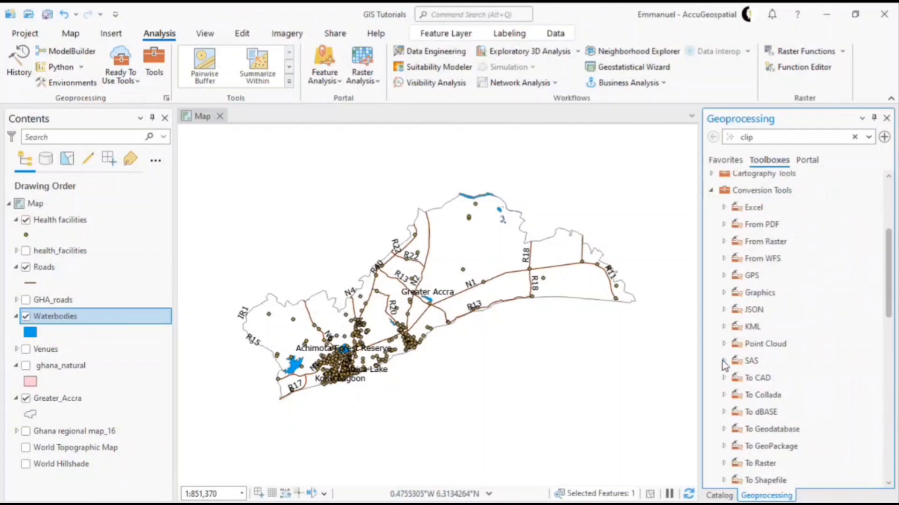
click(725, 327)
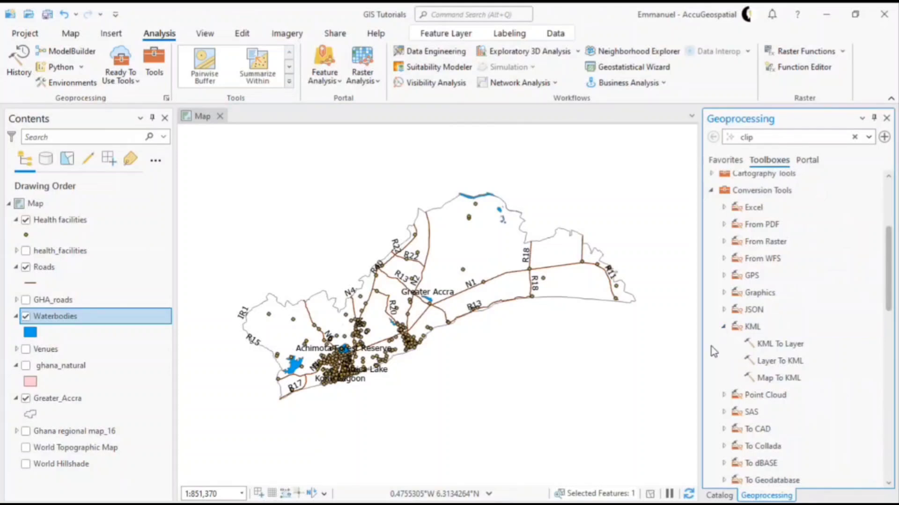
click(724, 327)
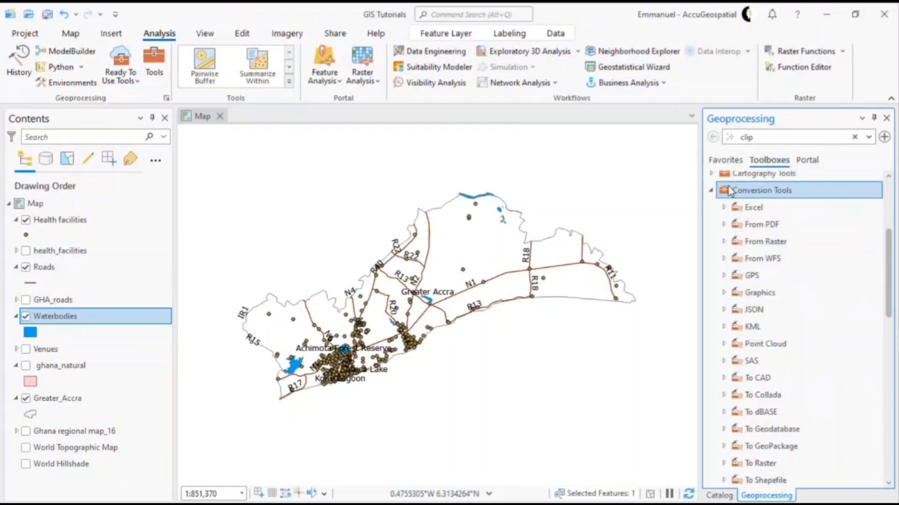
click(711, 190)
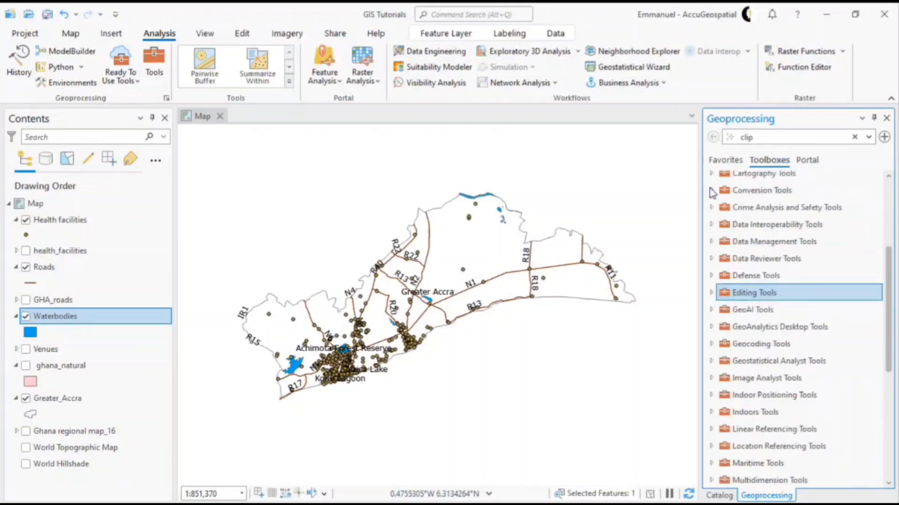
scroll(782, 248, up, 5)
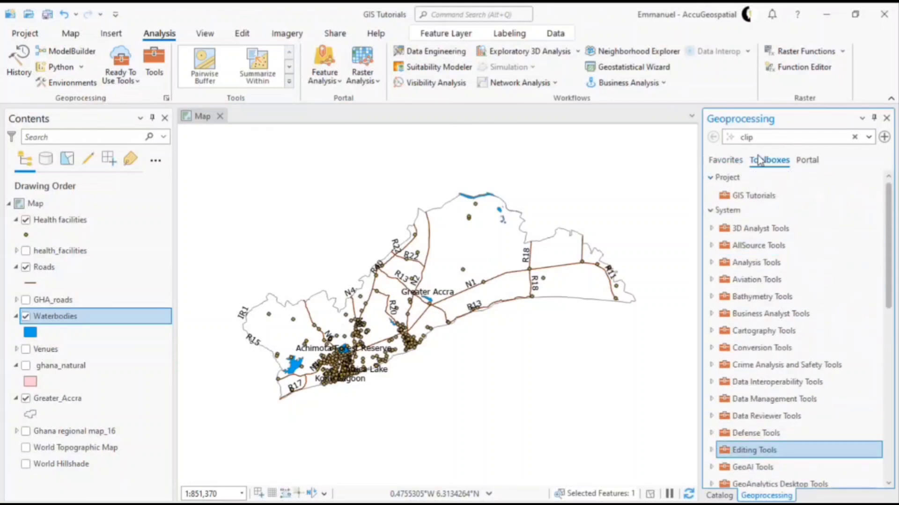
Clear and close the geoprocessing tool search, and save the pending edits
click(854, 137)
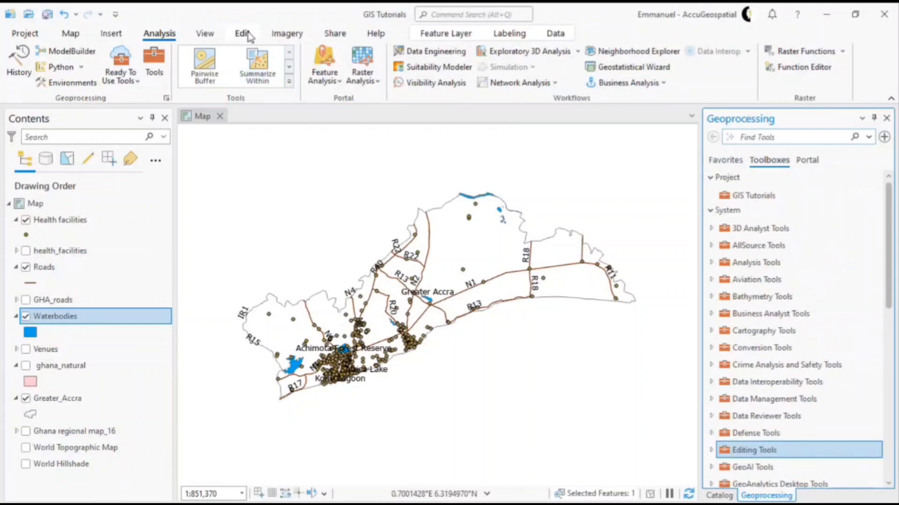
click(248, 36)
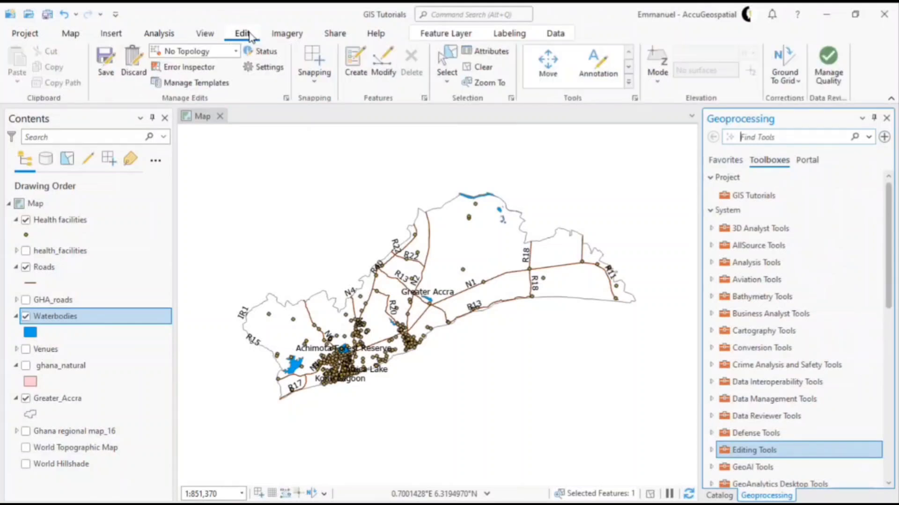
click(886, 118)
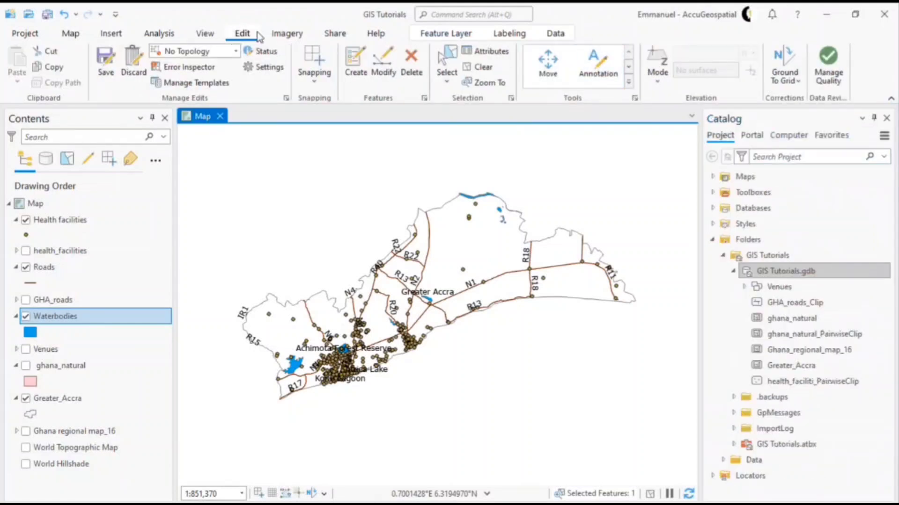
click(111, 67)
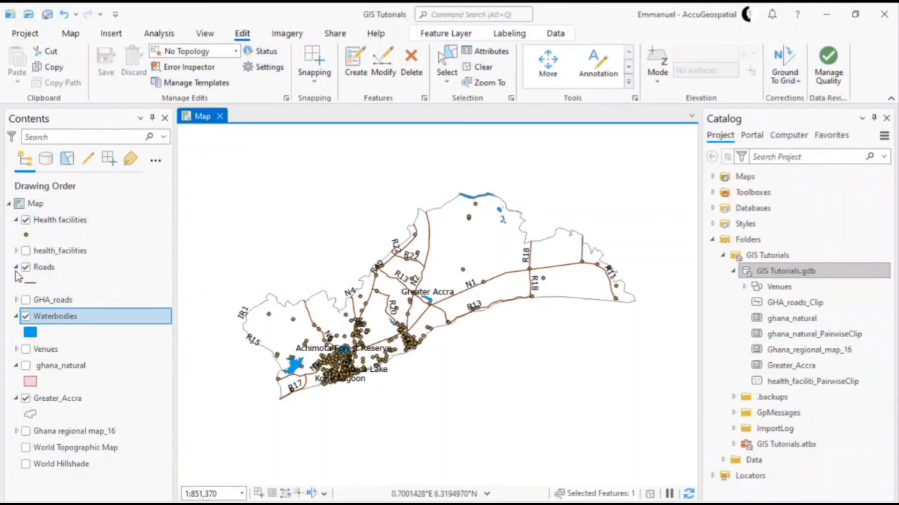
Reorder the layers so the hidden GHA_roads, Venues, ghana_natural and health_facilities layers sit below Greater_Accra
mouse_move(21, 300)
mouse_down()
mouse_move(46, 385)
mouse_move(41, 420)
mouse_up()
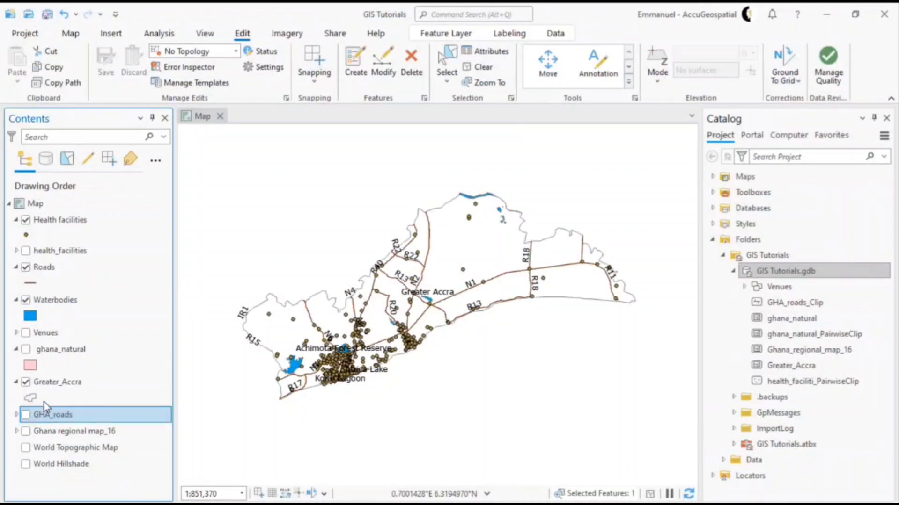
drag(40, 333, 60, 399)
click(65, 334)
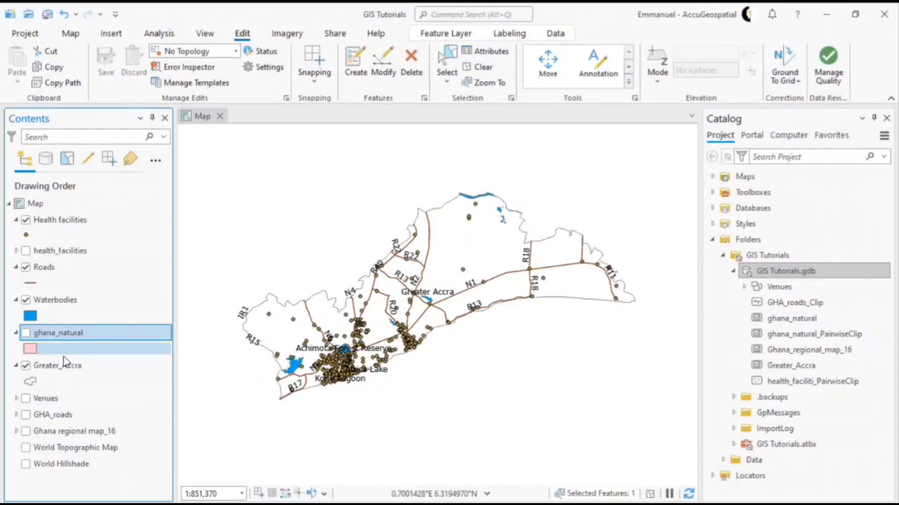
drag(80, 339, 66, 383)
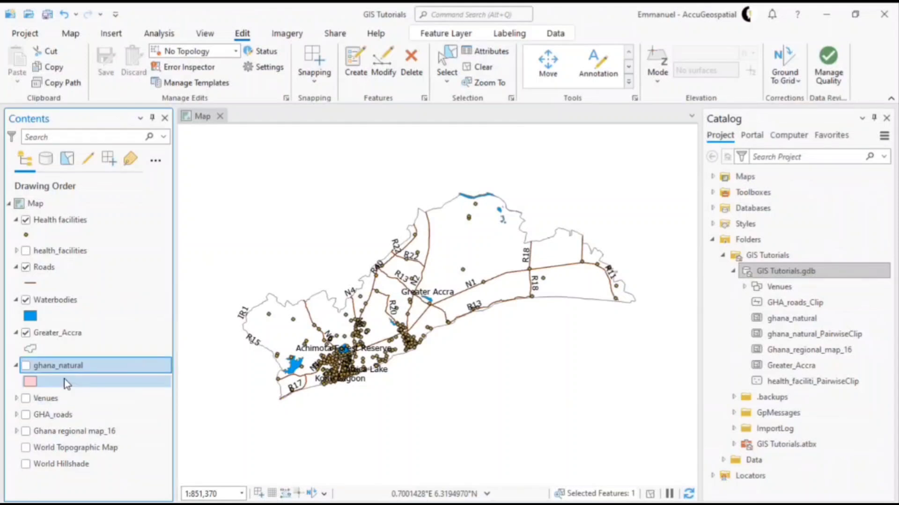
click(59, 252)
drag(60, 253, 65, 357)
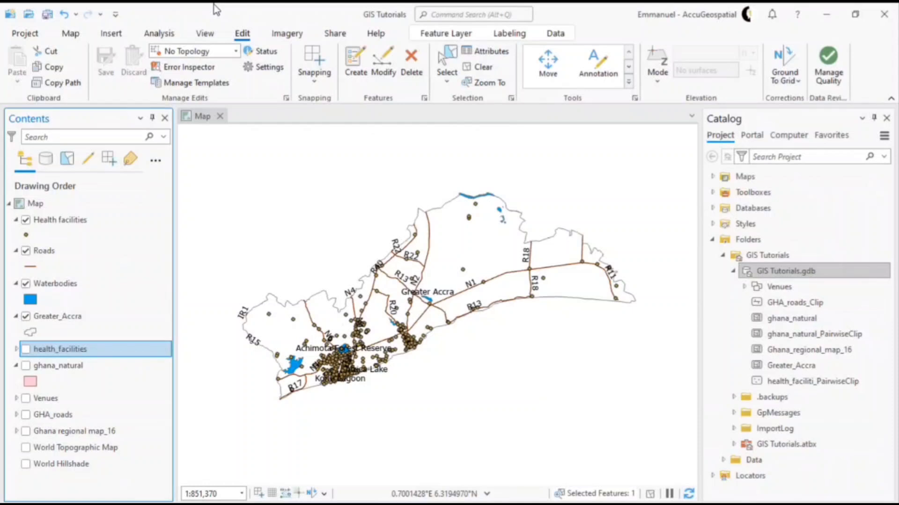
Open feature creation, dismiss the templates notice, and select the Health facilities layer in Manage Templates
click(359, 59)
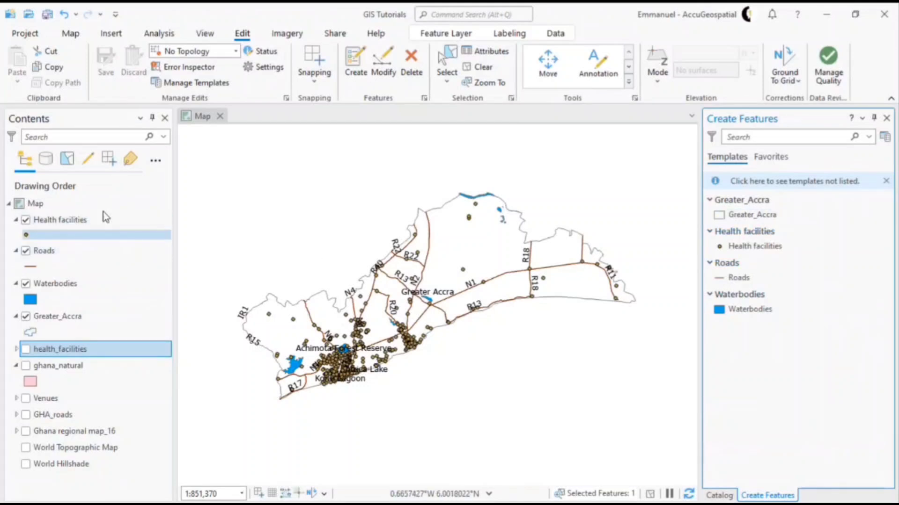
click(887, 182)
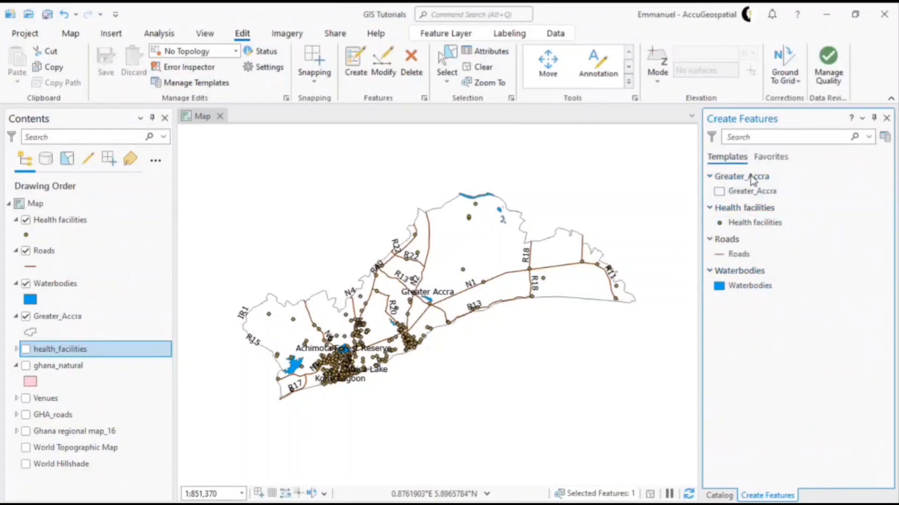
click(887, 140)
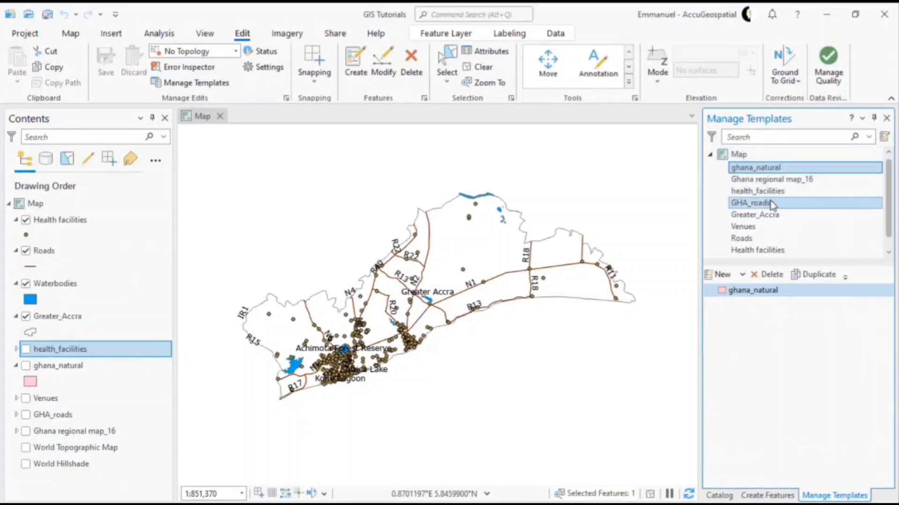
scroll(767, 217, down, 1)
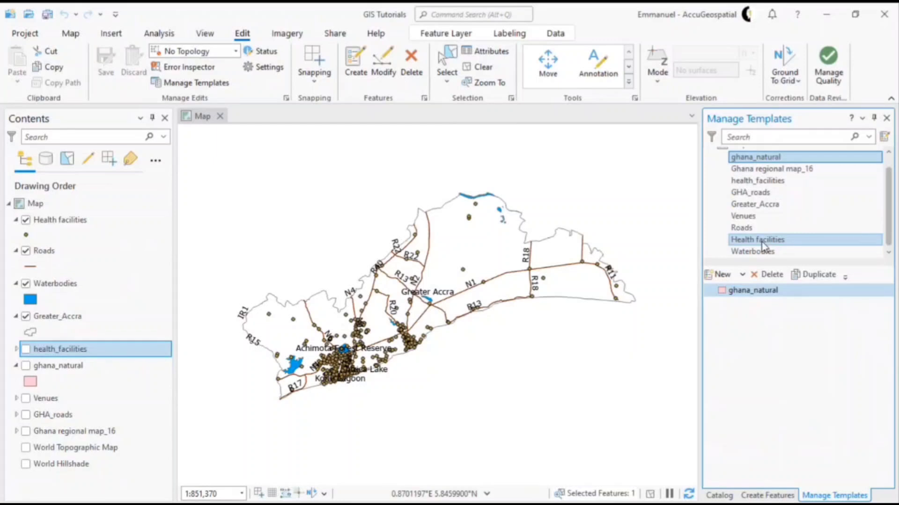
click(762, 241)
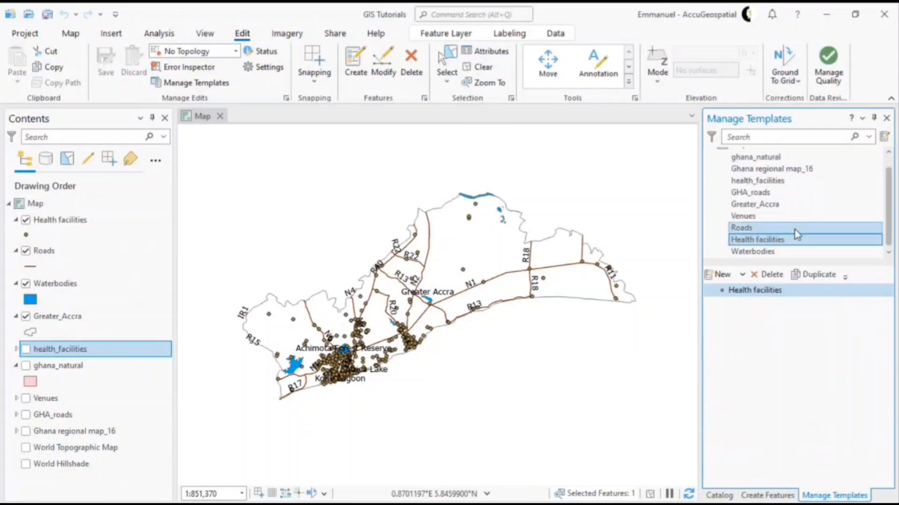
click(830, 278)
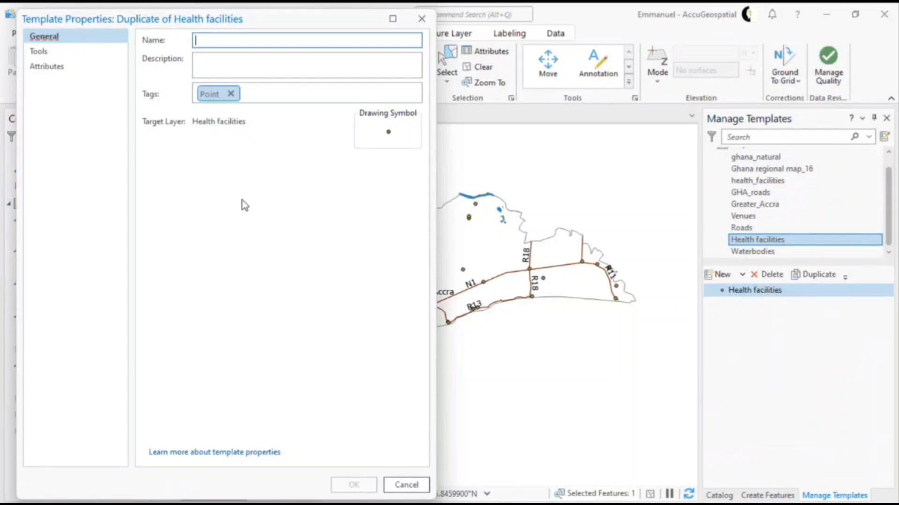
drag(151, 25, 200, 26)
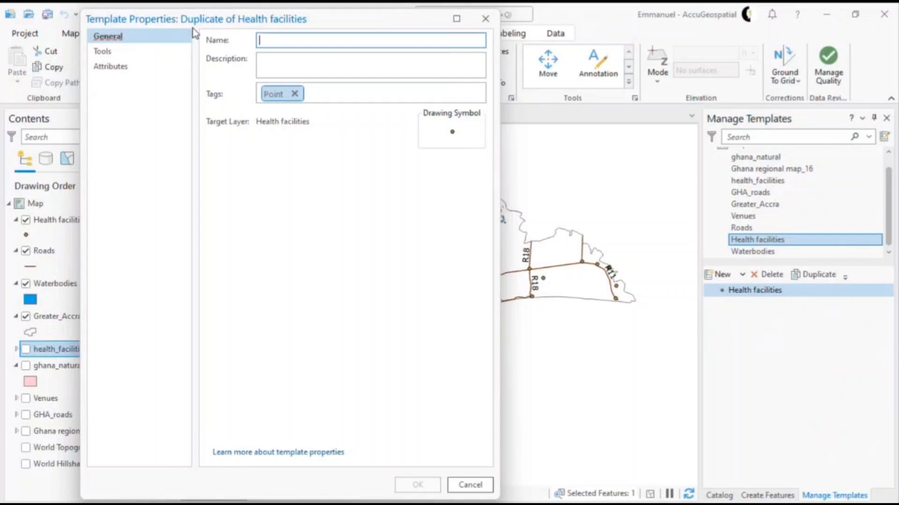
drag(193, 28, 151, 79)
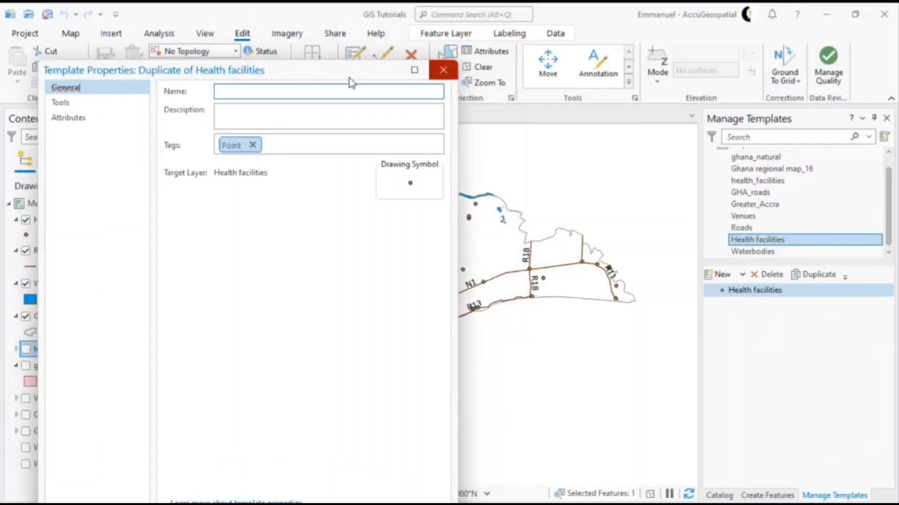
key(Escape)
Look over the records and fields in the attribute table of the Health facilities layer, and close the table
click(81, 219)
right_click(80, 219)
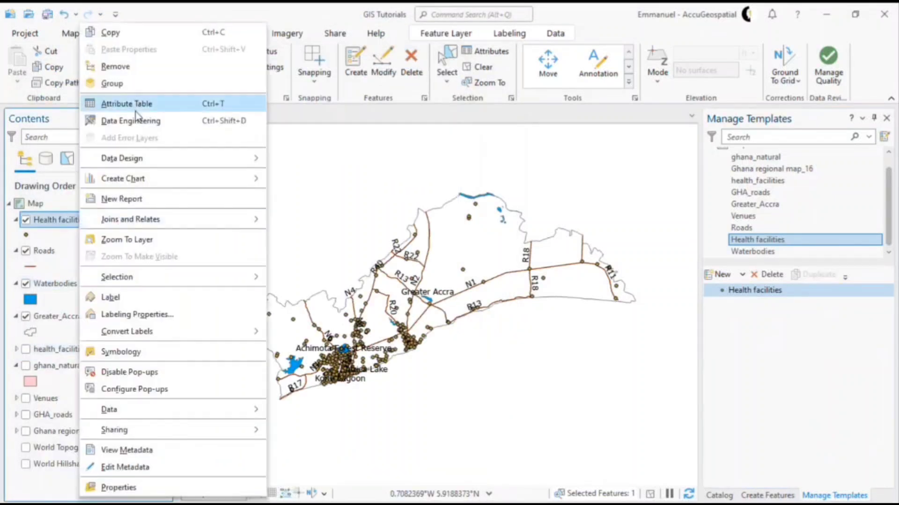
click(136, 101)
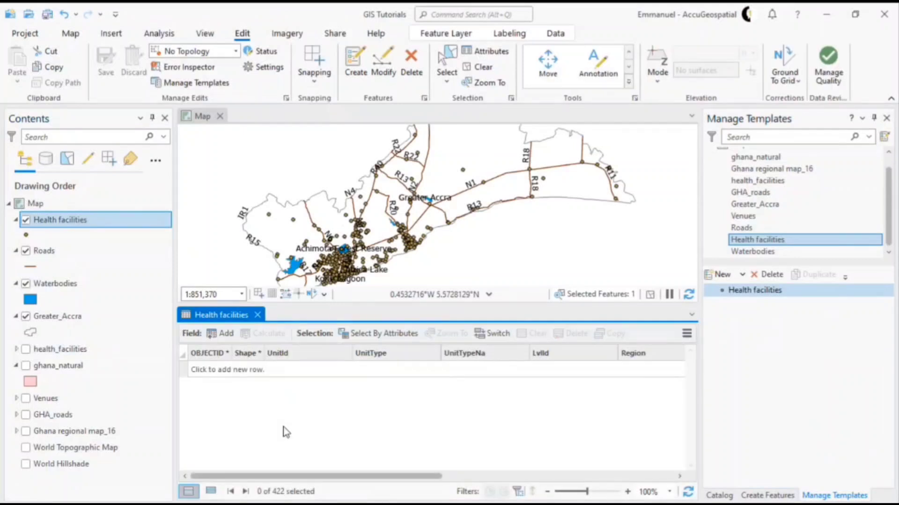
click(274, 463)
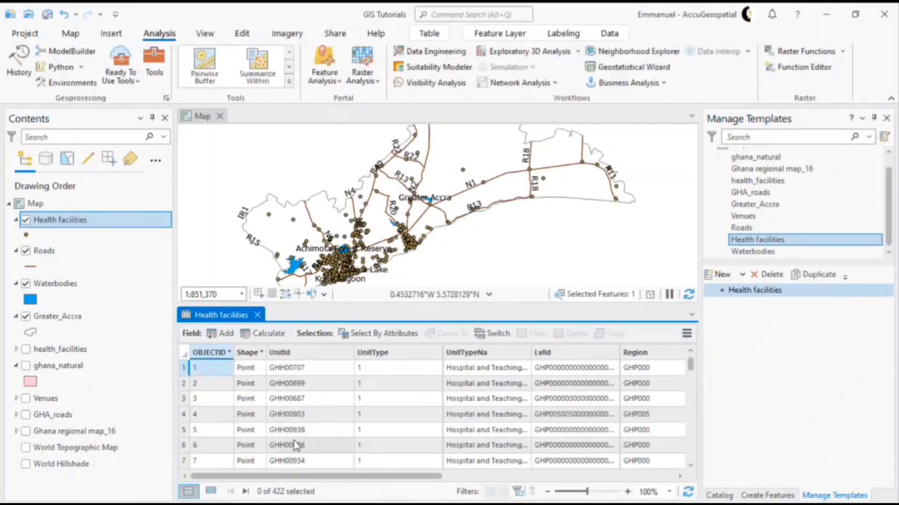
scroll(295, 440, down, 5)
scroll(296, 439, down, 8)
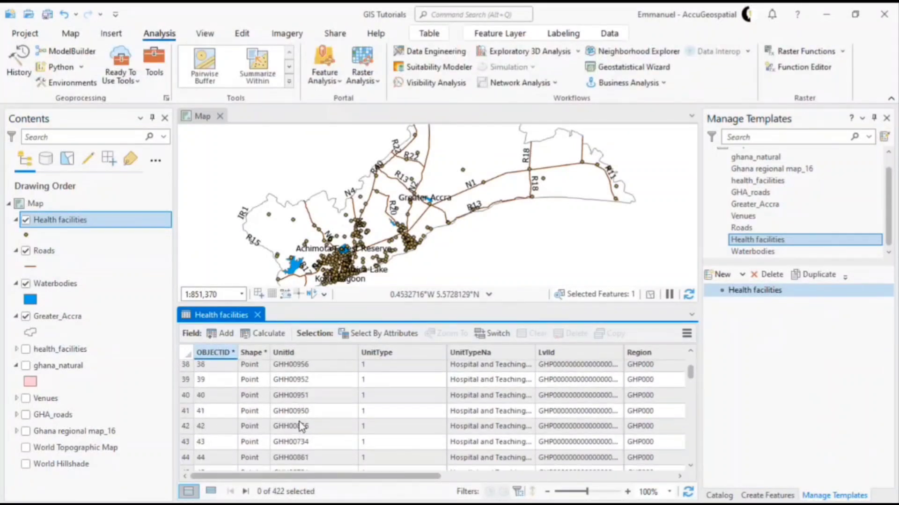
click(257, 315)
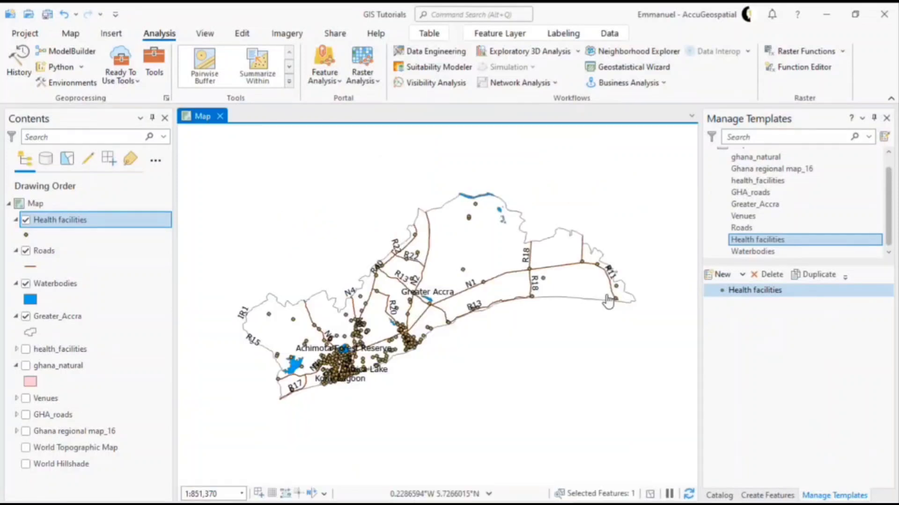
Start a duplicate of the Health facilities feature template, name it New Age Hospital, and copy that name
click(815, 274)
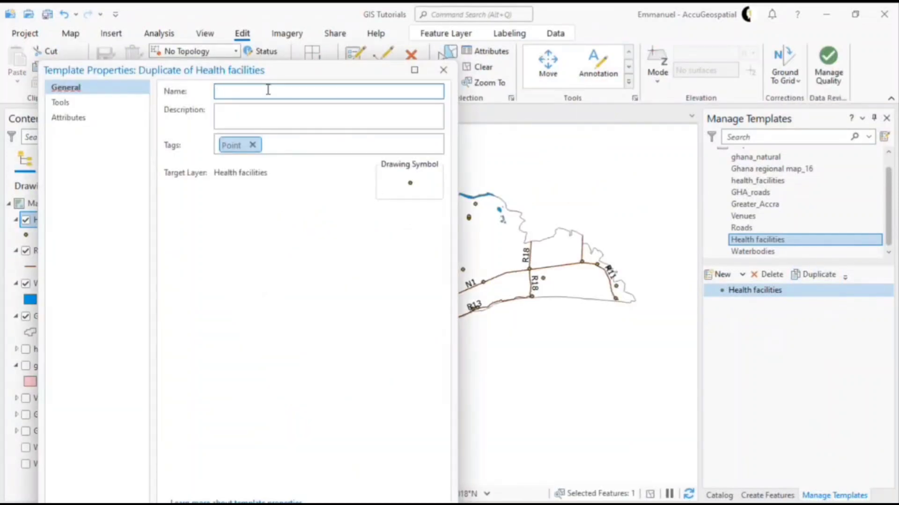
text(New Age Hospital)
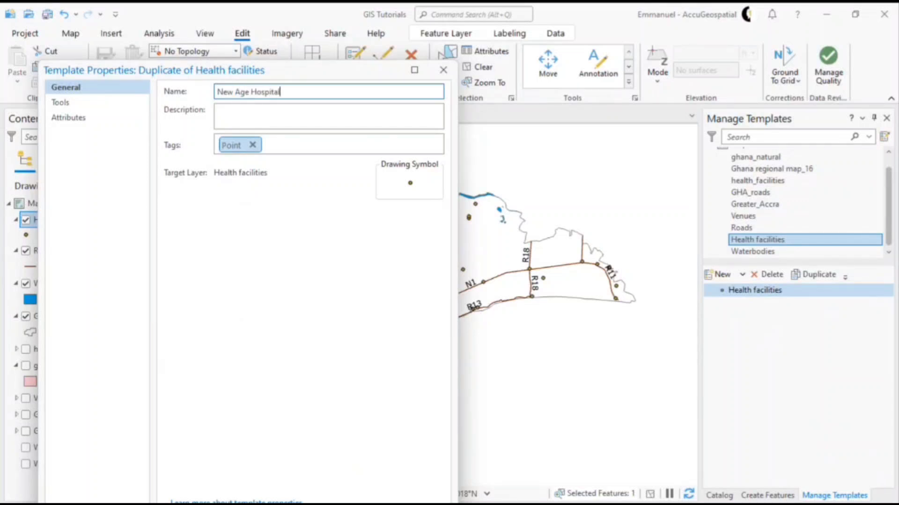
triple_click(272, 90)
key(ctrl+c)
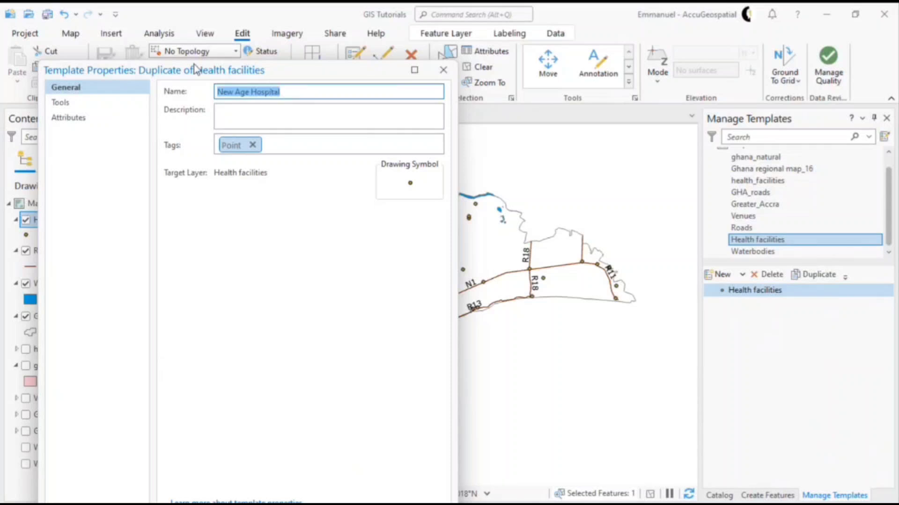
Check the attribute fields and the construction tools of the duplicate Health facilities template
click(82, 120)
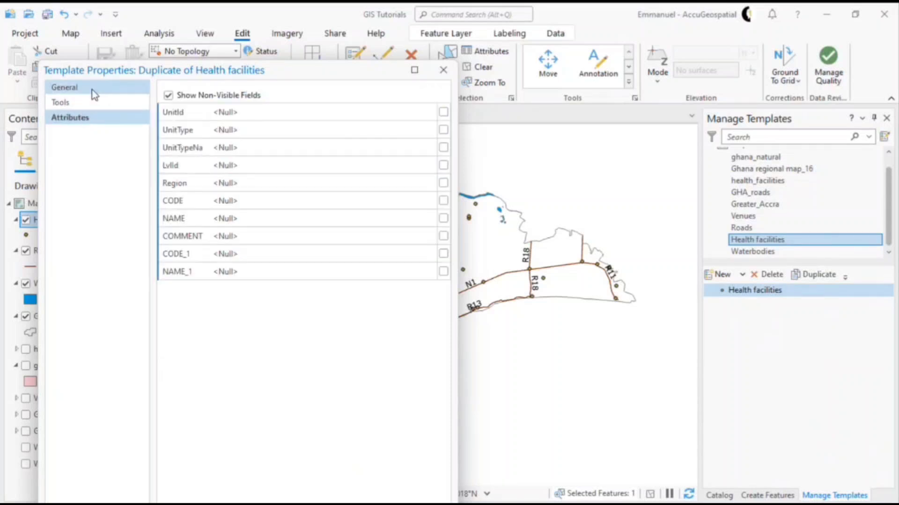
click(92, 90)
click(93, 101)
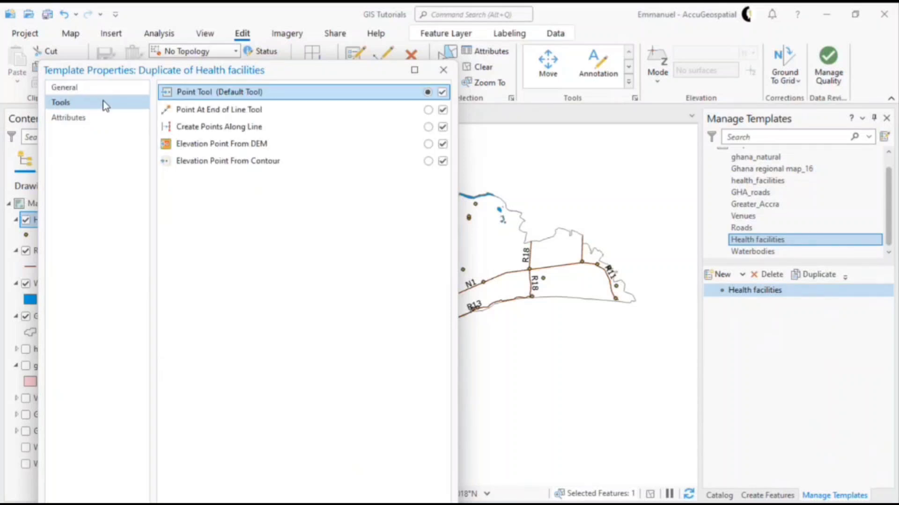
Set the duplicate template's Region attribute to Greater Accra and NAME to New Age Hospital, and confirm the template properties
click(102, 124)
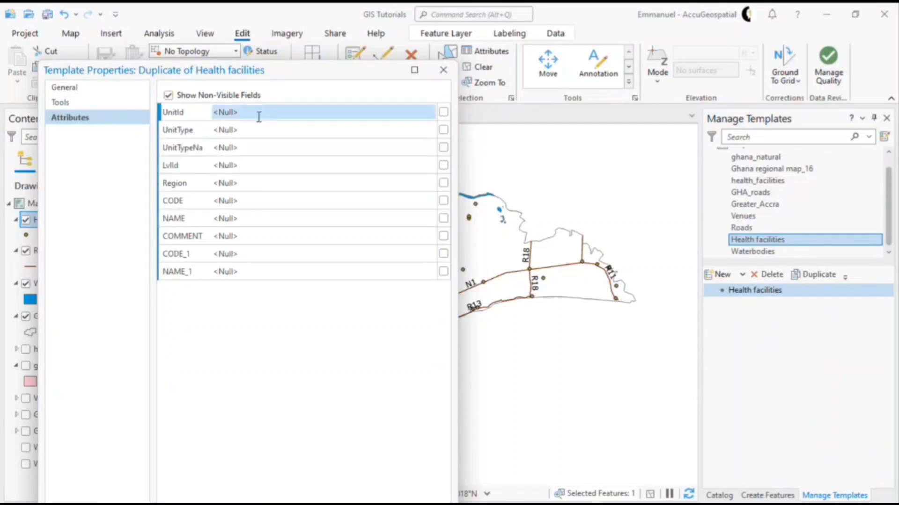
click(268, 182)
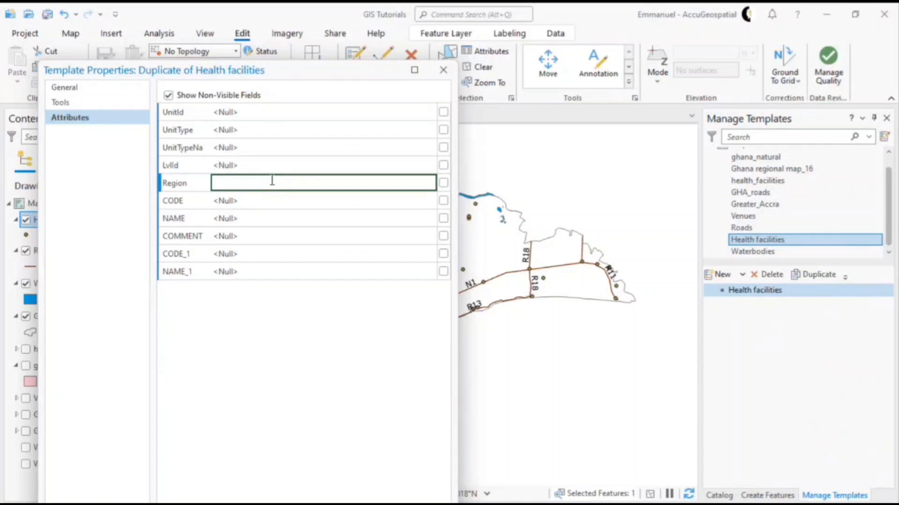
text(Greater Accra)
click(254, 219)
key(ctrl+v)
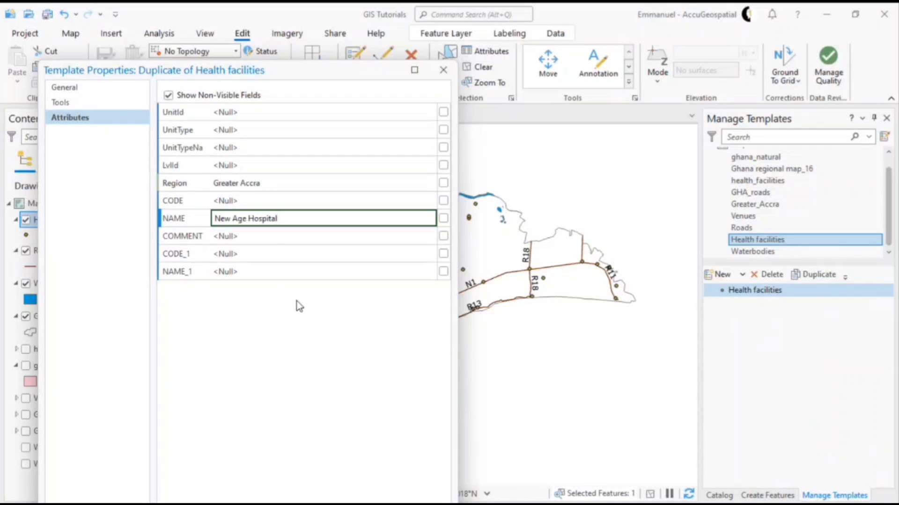
drag(295, 73, 300, 32)
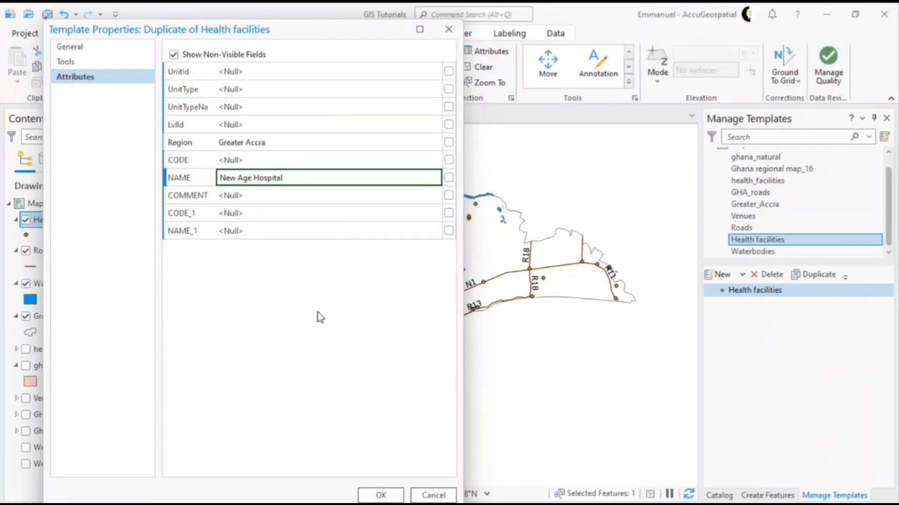
drag(273, 35, 266, 25)
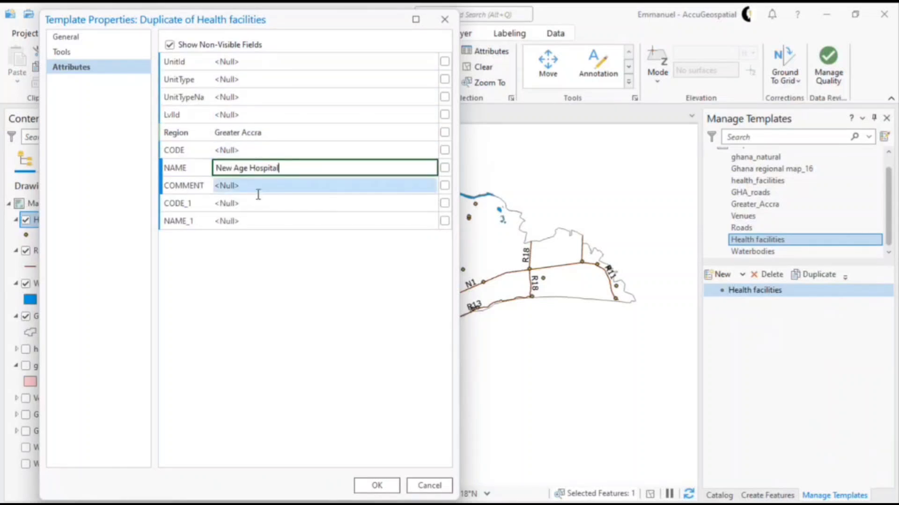
click(369, 488)
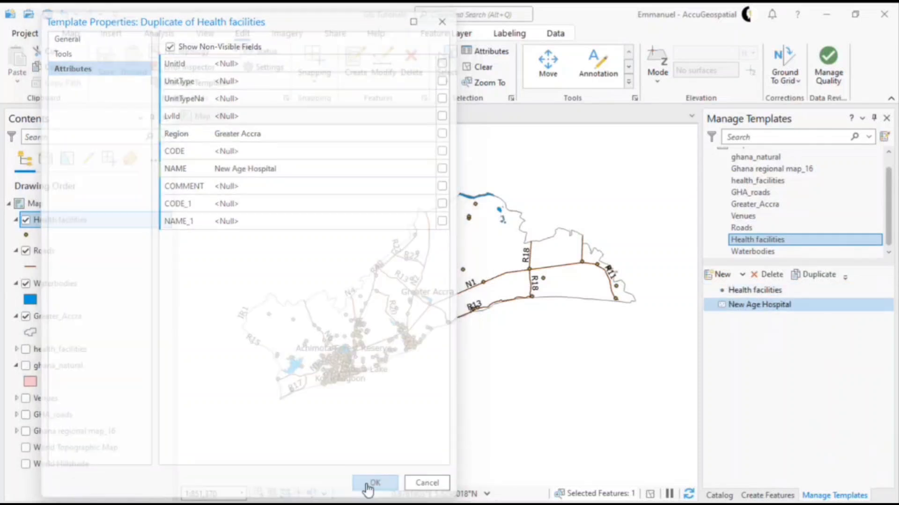
Check the Health facilities template, select the New Age Hospital template, and save the project
click(761, 291)
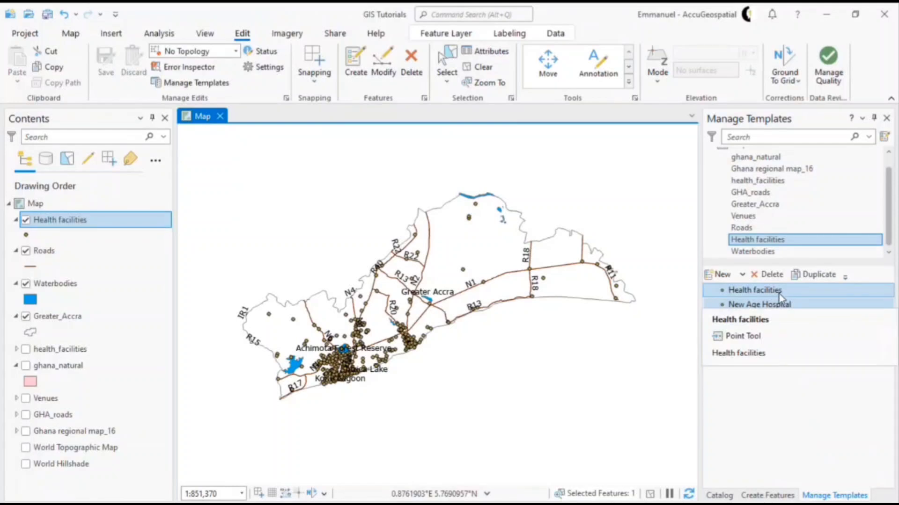
click(767, 304)
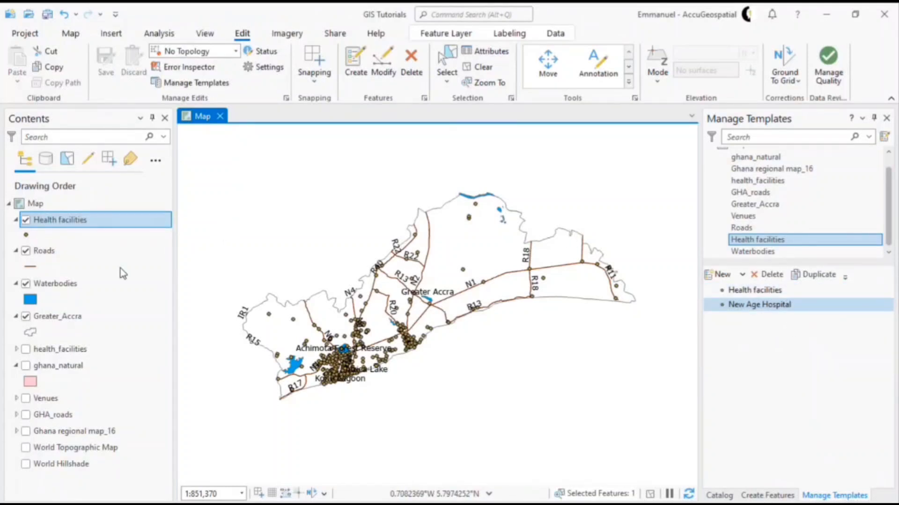
click(796, 308)
key(ctrl+s)
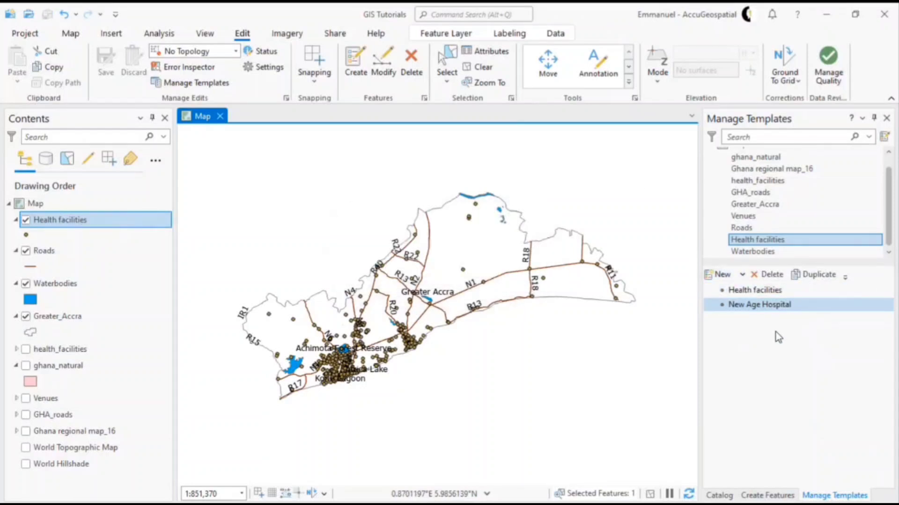
Narrow the Manage Templates and Contents panes to give the map more room
click(737, 309)
drag(701, 204, 742, 204)
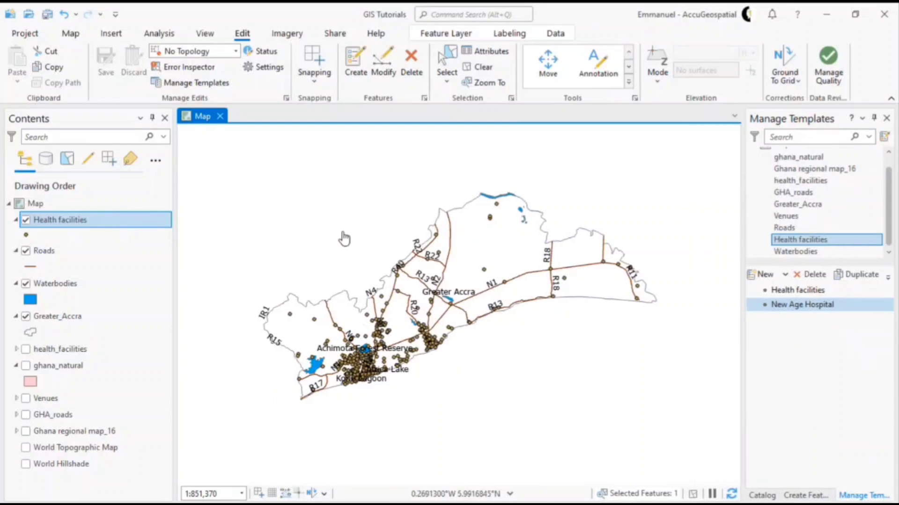
drag(175, 284, 140, 292)
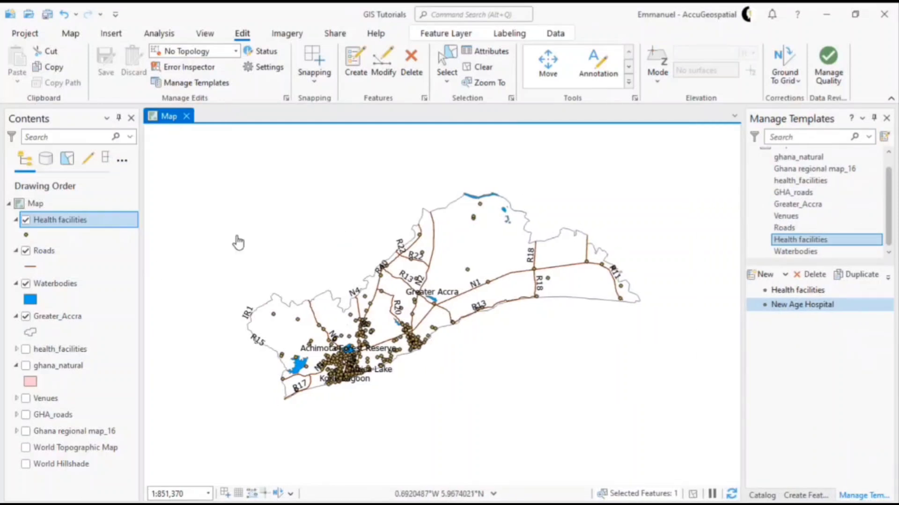
scroll(409, 259, up, 1)
scroll(409, 257, up, 1)
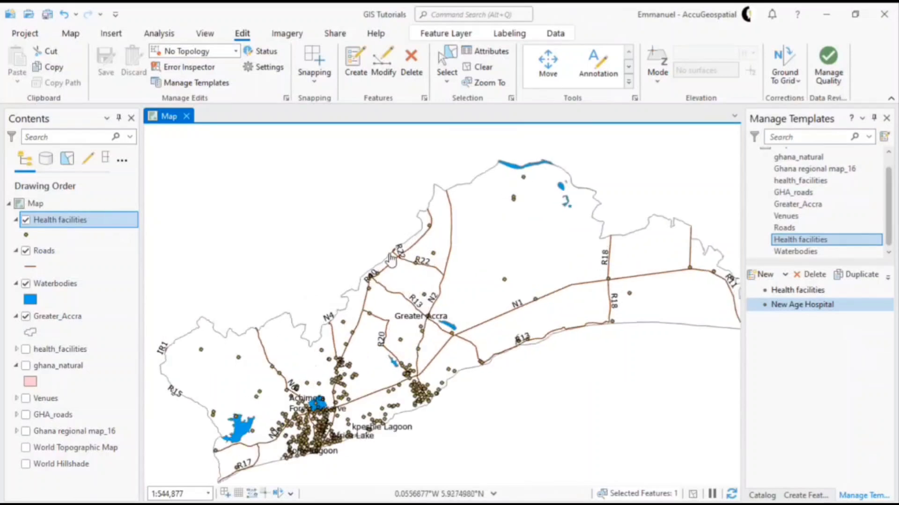
scroll(390, 244, down, 1)
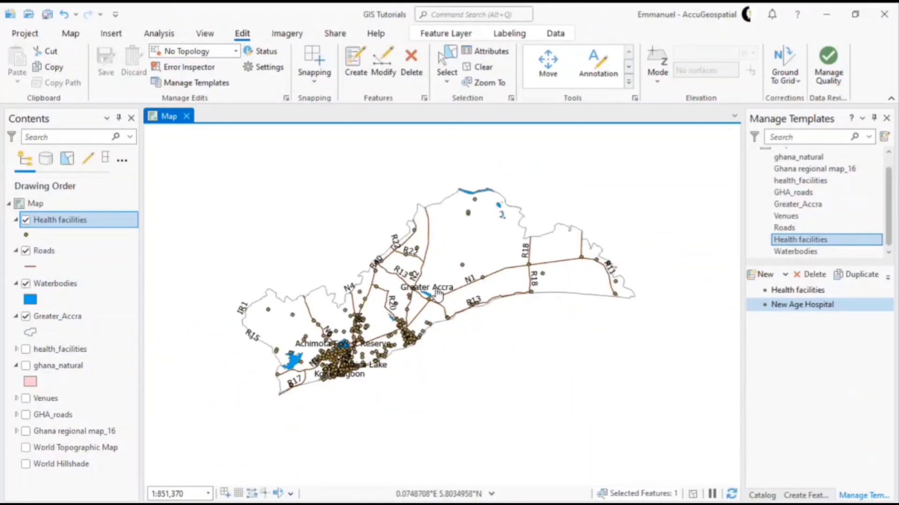
scroll(440, 293, up, 1)
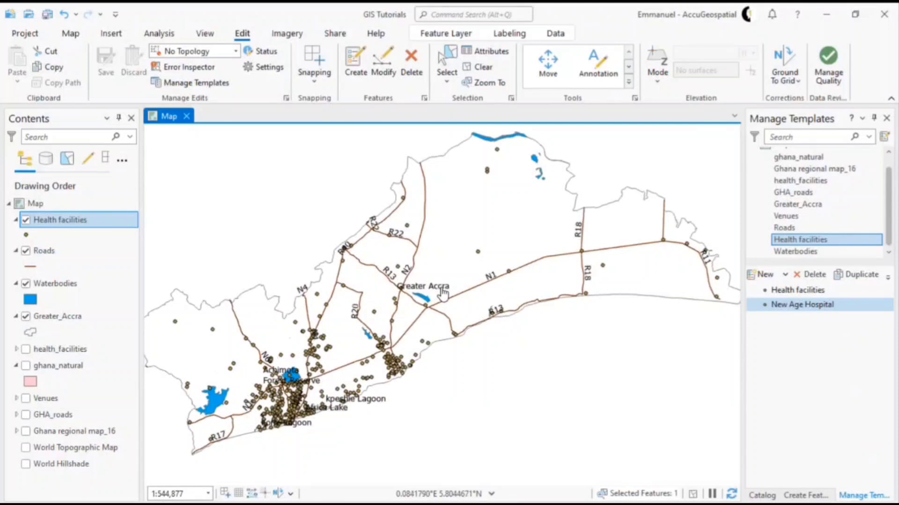
scroll(444, 293, down, 1)
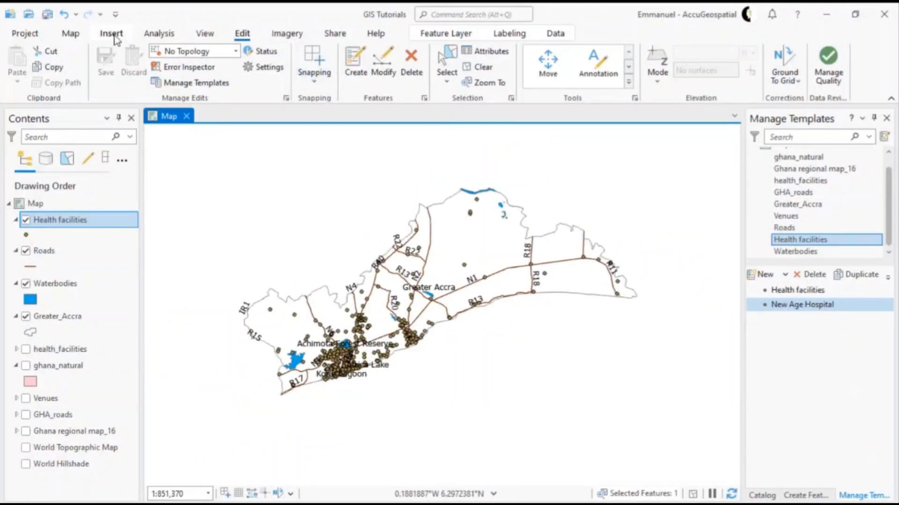
Start publishing the map as a web layer, widen the sharing pane, and name the layer GAR Features
click(330, 37)
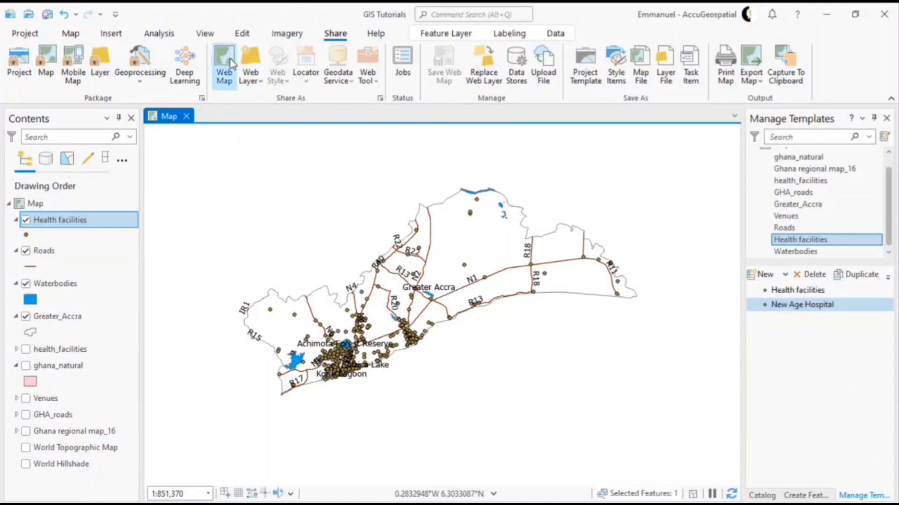
click(253, 84)
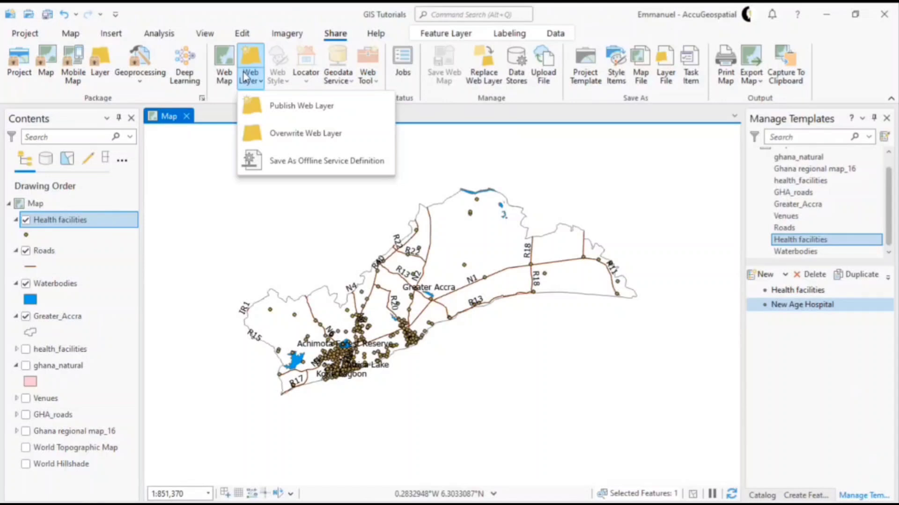
click(287, 105)
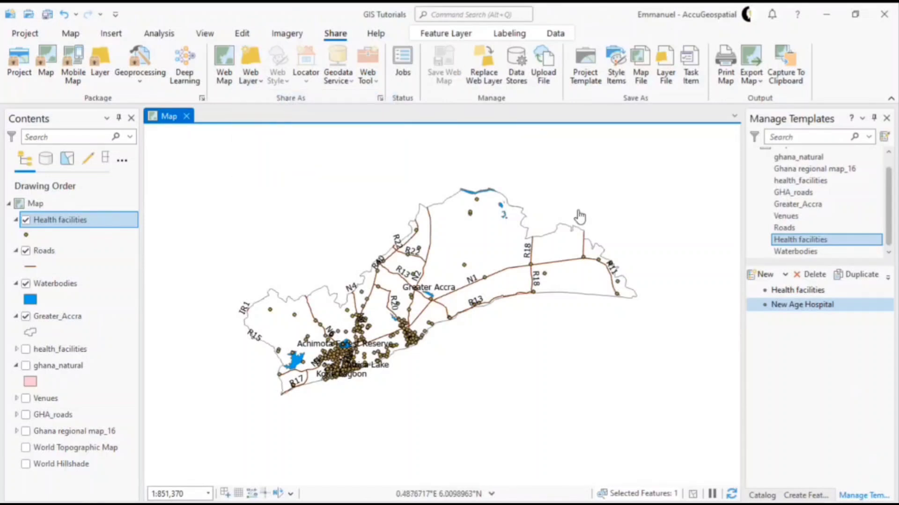
drag(742, 213, 653, 234)
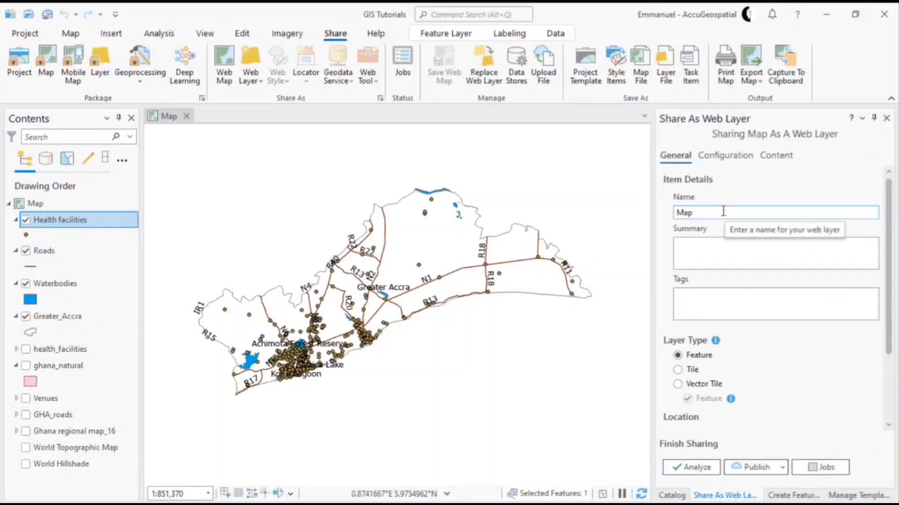
drag(723, 212, 653, 209)
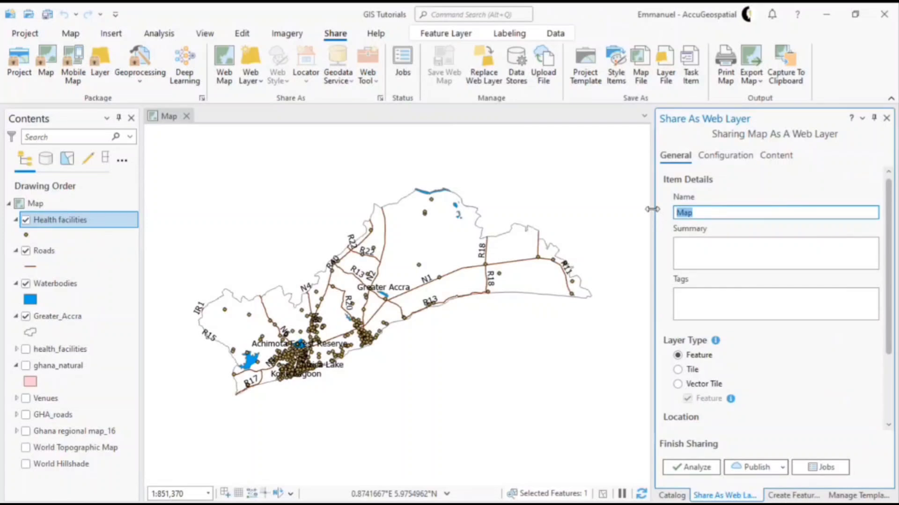
text(GI)
key(BackSpace)
text(AR Faci)
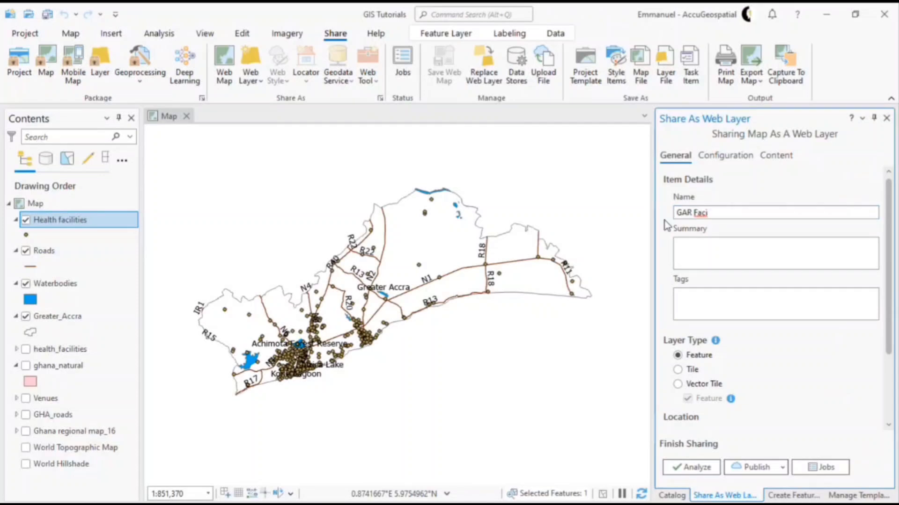
double_click(712, 214)
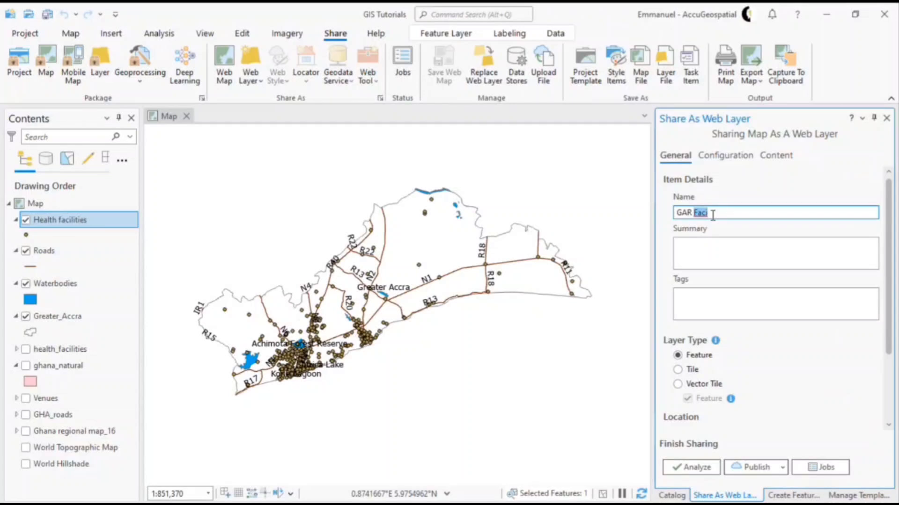
text(Features)
Examine the layer type, folder location and group sharing options of the web layer
scroll(783, 340, down, 3)
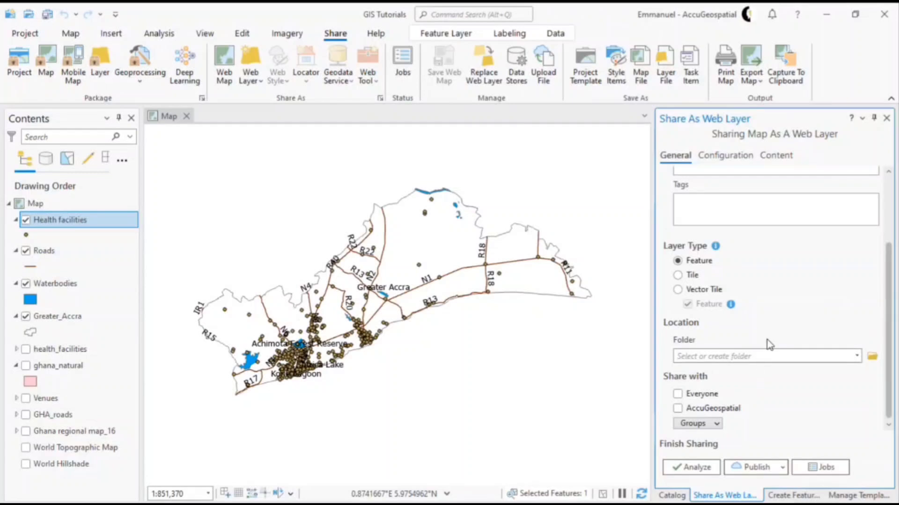
click(857, 357)
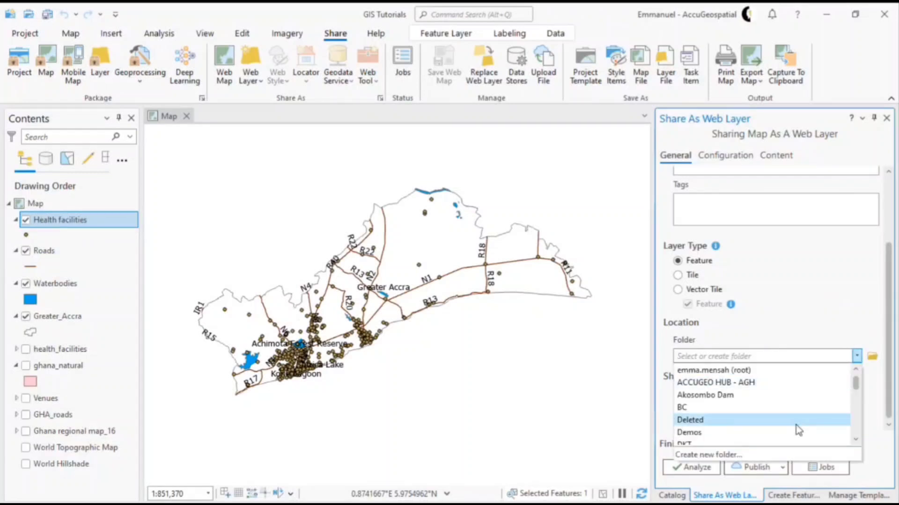
scroll(799, 396, down, 3)
scroll(796, 393, down, 3)
scroll(791, 403, up, 8)
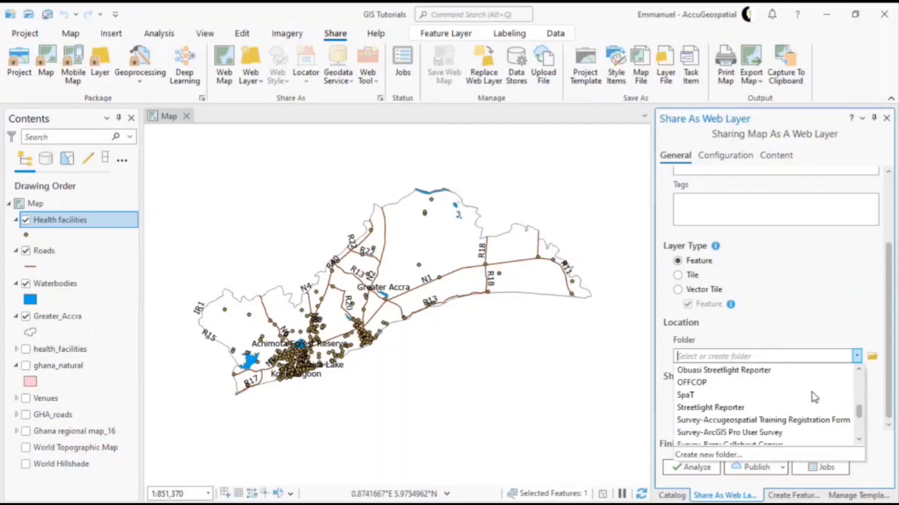
click(799, 331)
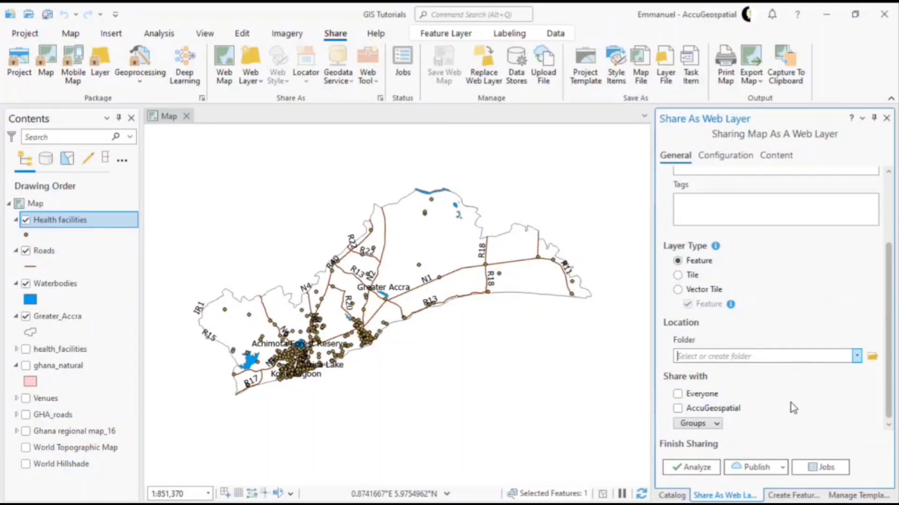
click(717, 423)
click(716, 424)
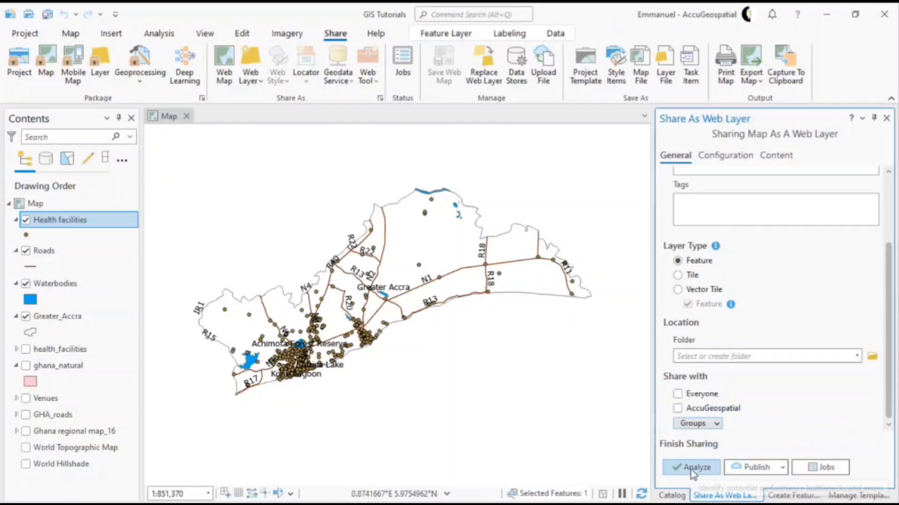
scroll(791, 304, up, 4)
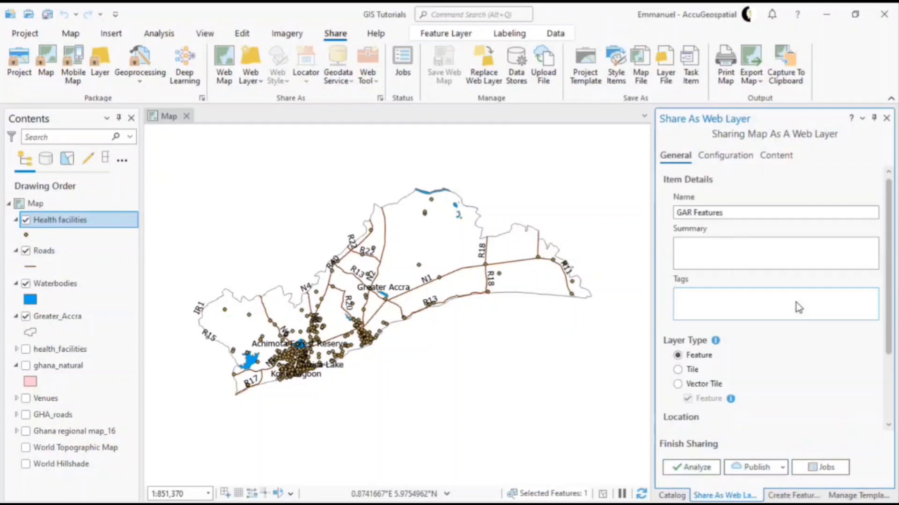
Approve the feature layer for public data collection, enable editing, sync and data export, and analyze the web layer
click(717, 159)
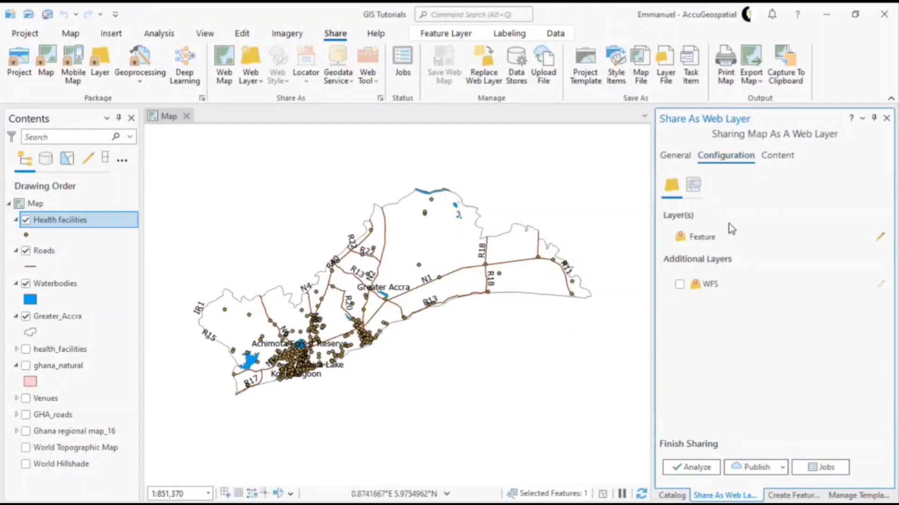
click(879, 238)
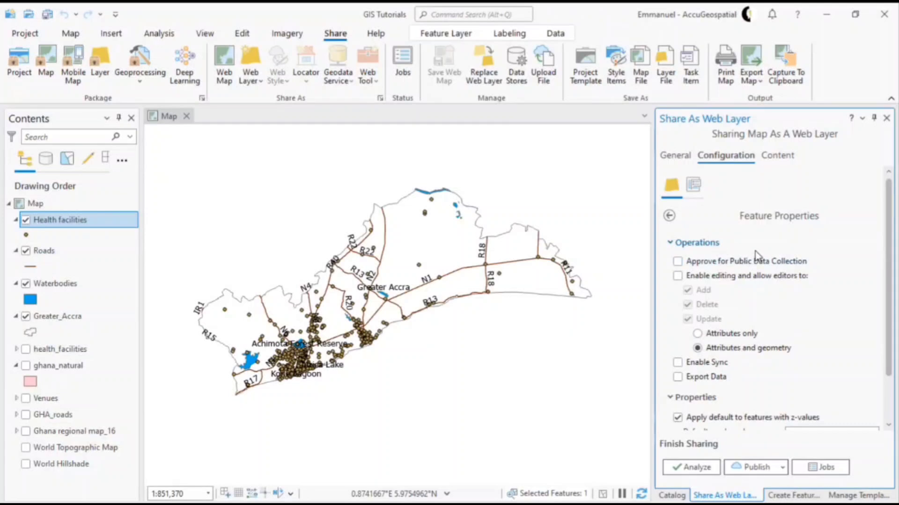
scroll(754, 262, down, 2)
scroll(761, 266, up, 2)
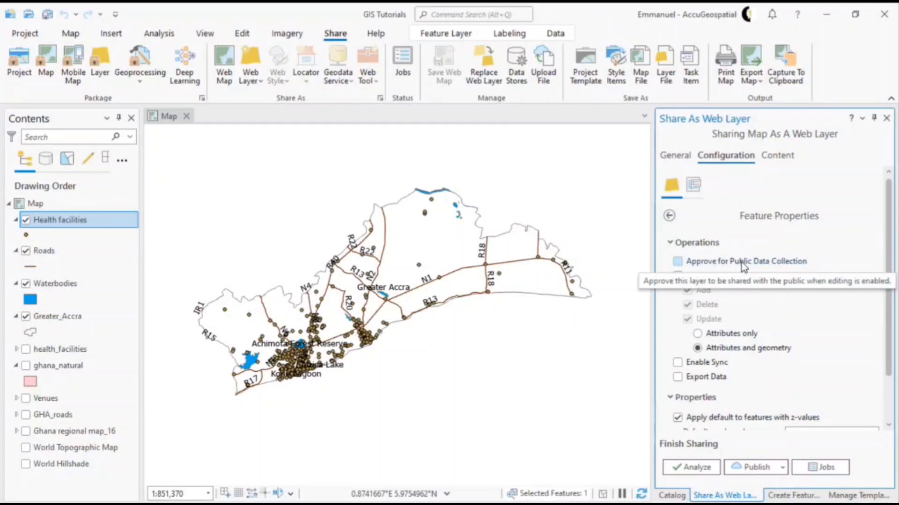
click(778, 271)
click(777, 266)
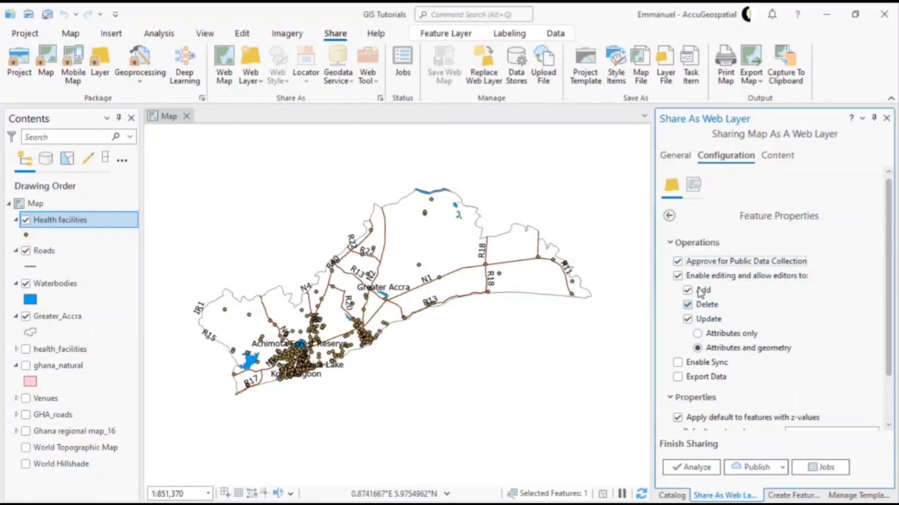
click(706, 363)
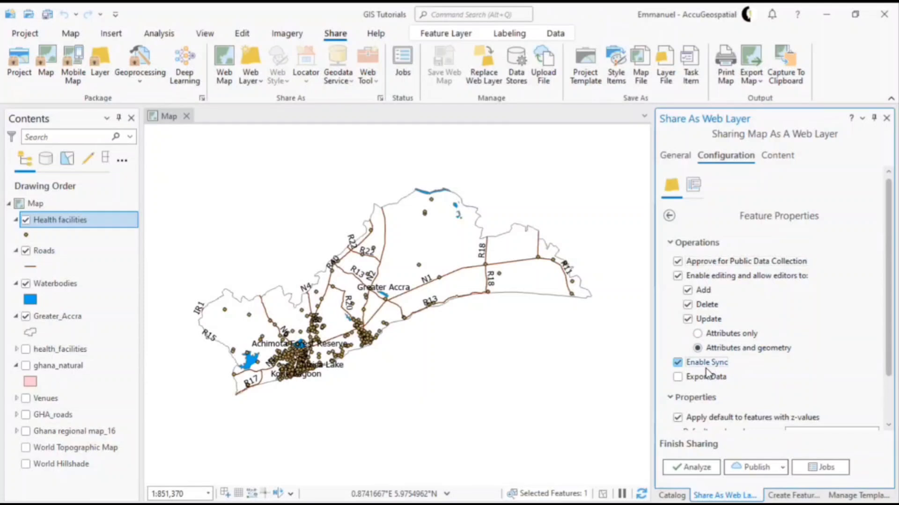
click(706, 377)
scroll(728, 366, down, 3)
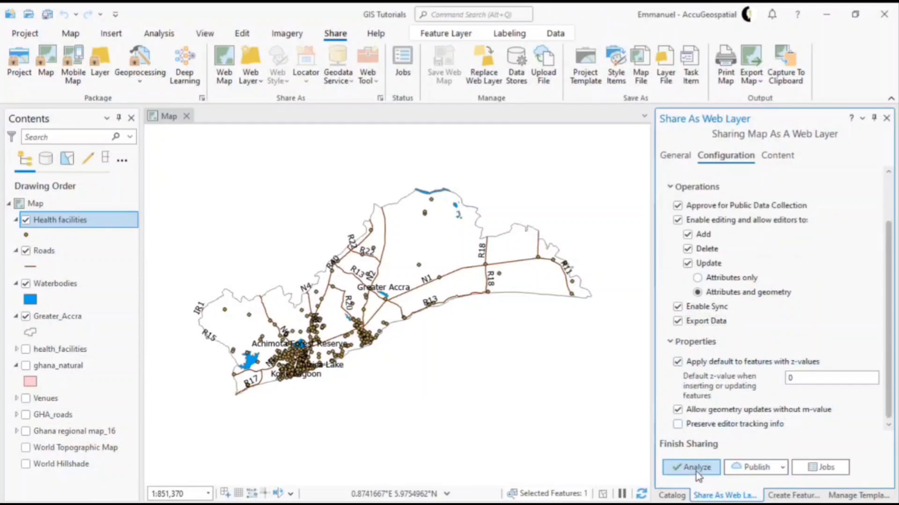
click(712, 469)
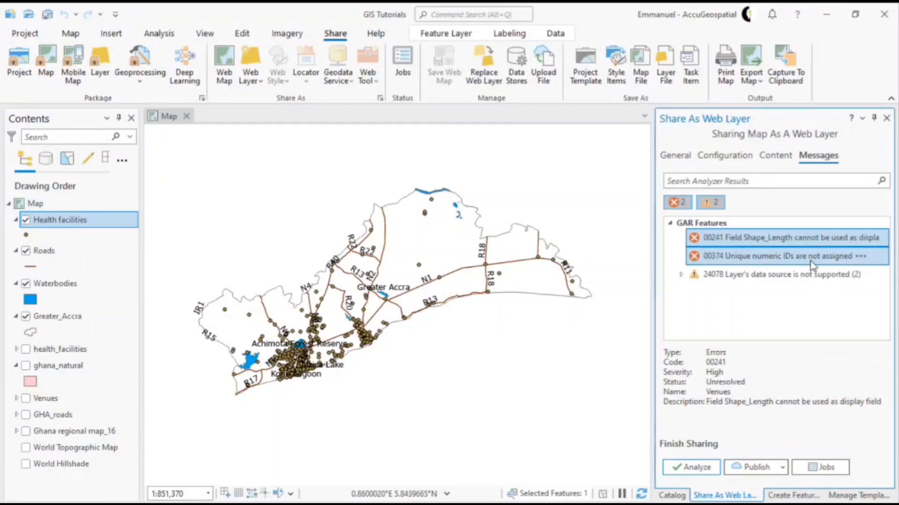
Allow assignment of unique numeric IDs for sharing web layers in the map's properties
click(47, 204)
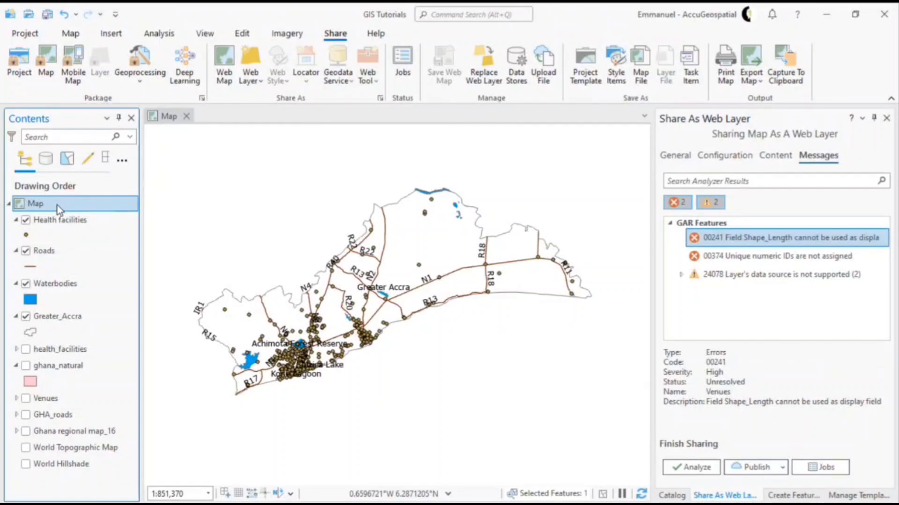
right_click(57, 206)
click(200, 486)
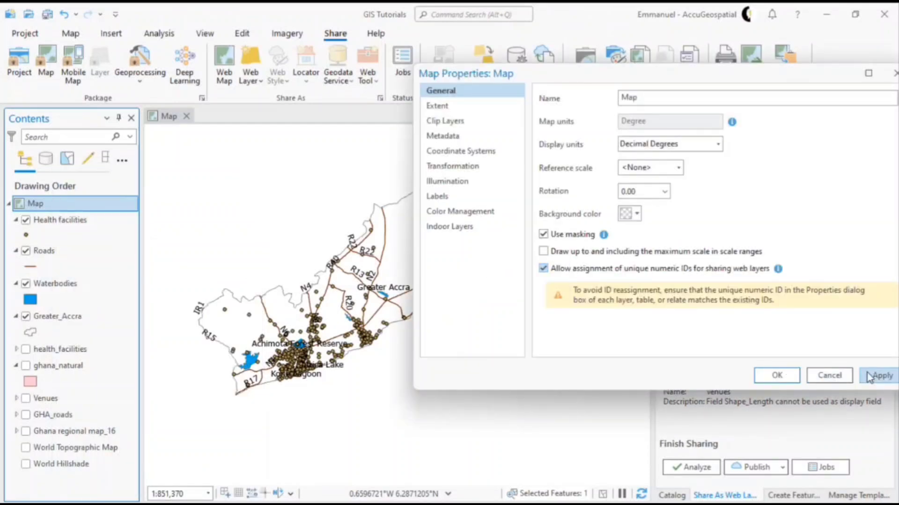
click(868, 377)
click(787, 379)
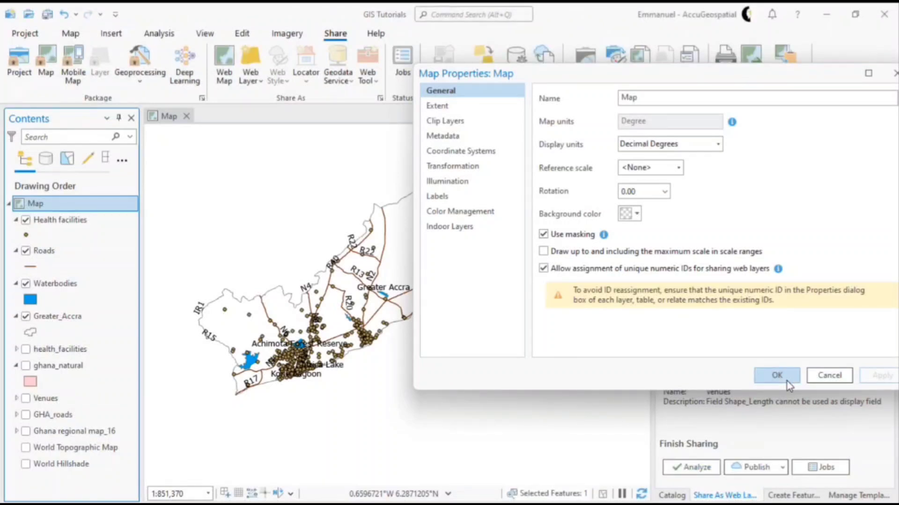
click(787, 381)
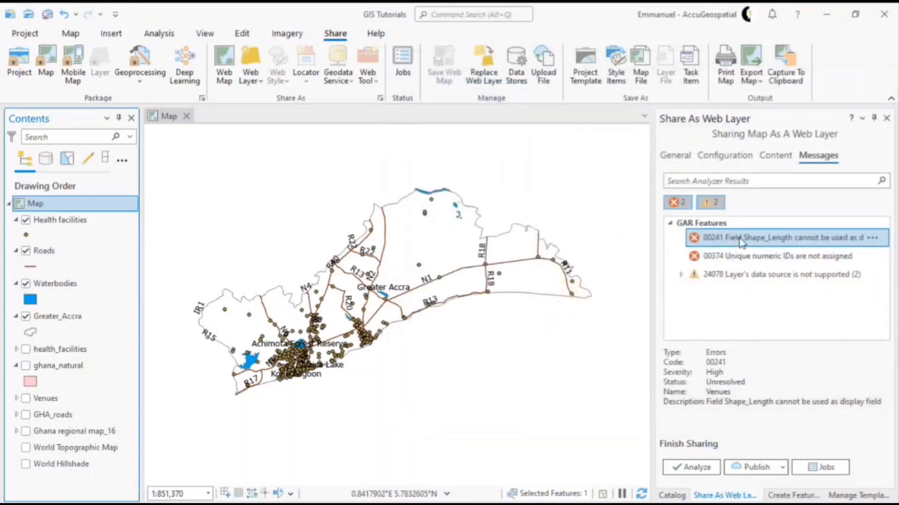
Locate the layer causing the 00241 display field error from the analyzer results and remove this Venues layer from the map
click(741, 242)
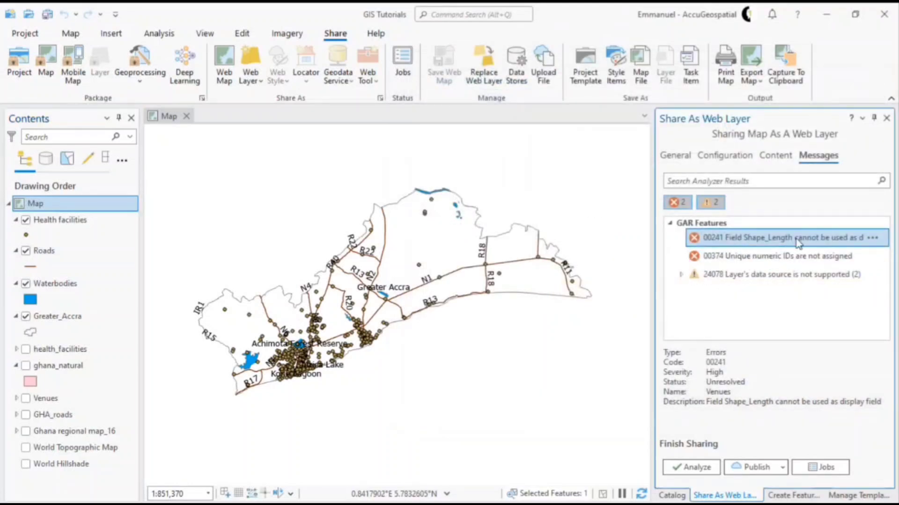
click(869, 237)
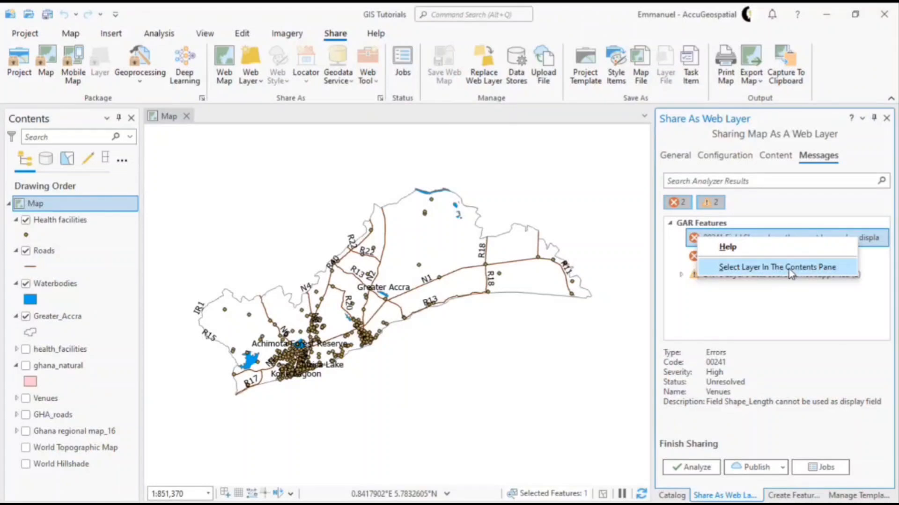
click(788, 268)
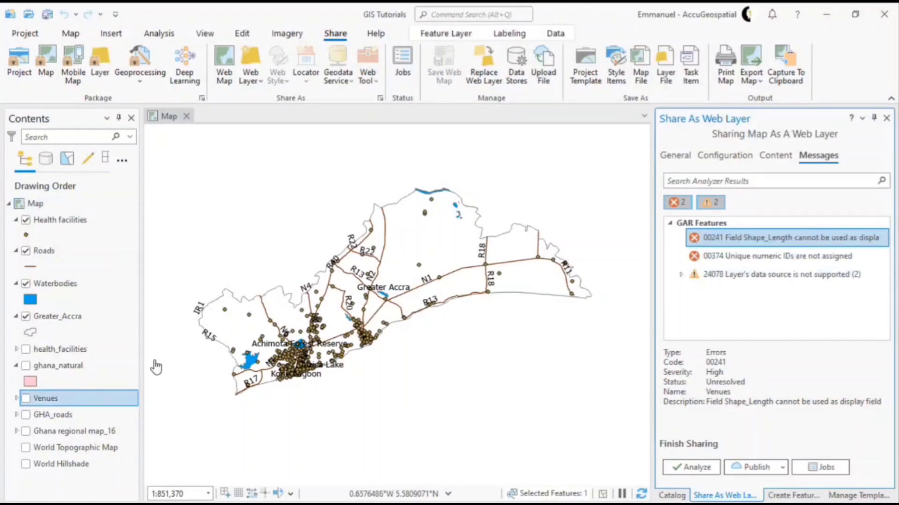
click(84, 400)
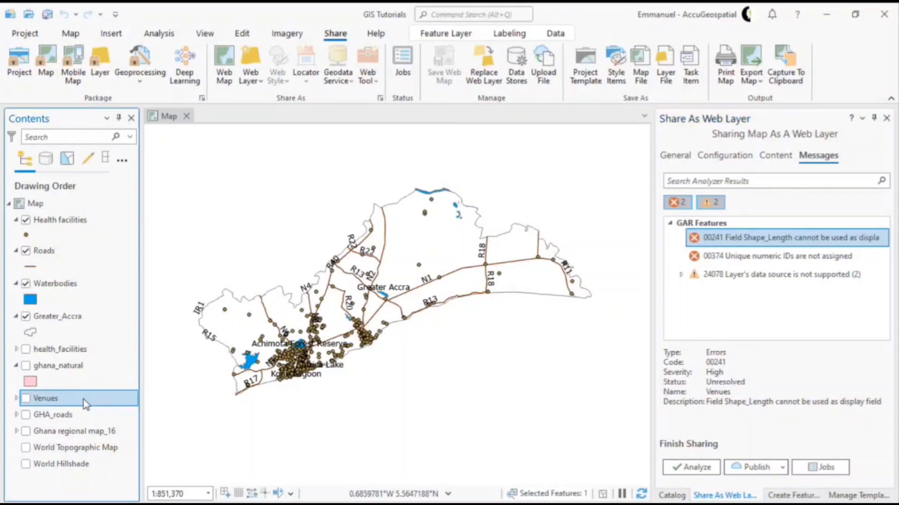
right_click(85, 403)
click(115, 44)
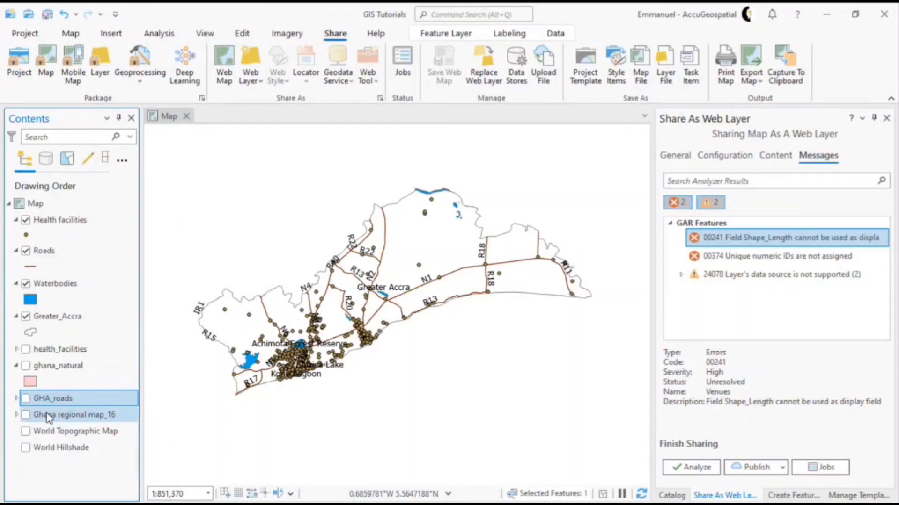
Remove the unused health_facilities, ghana_natural, GHA_roads and Ghana regional map_16 layers from the map
ctrl+click(67, 414)
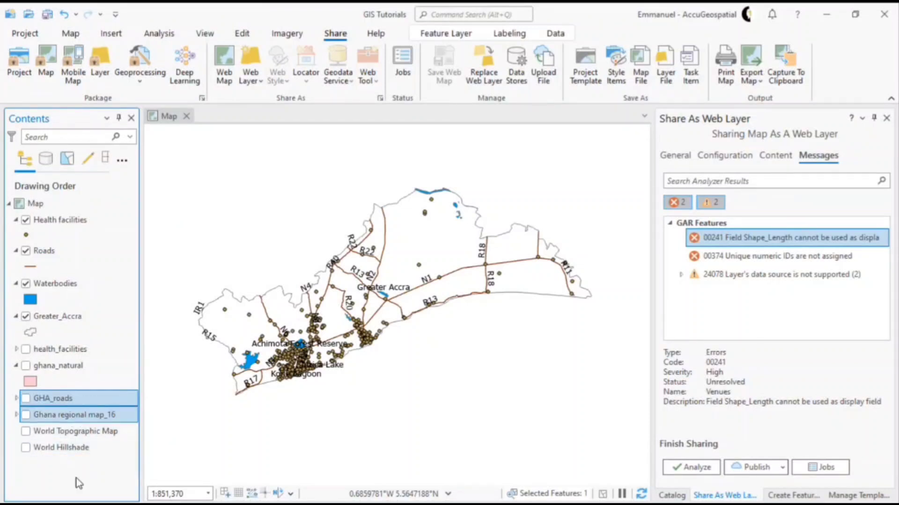
shift+click(52, 350)
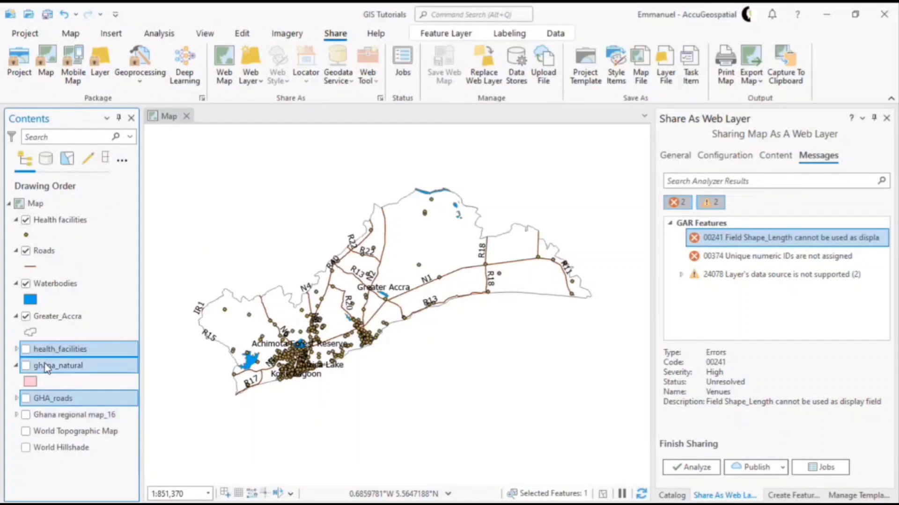
ctrl+click(53, 412)
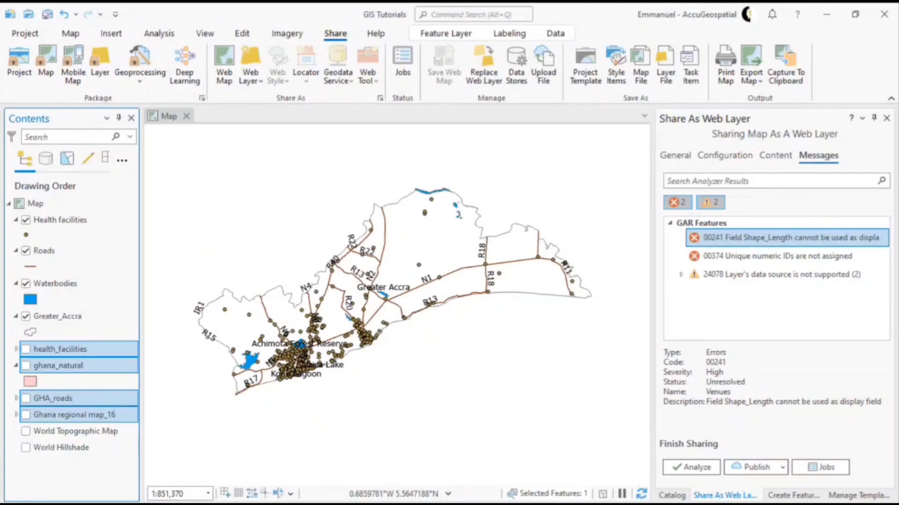
key(Delete)
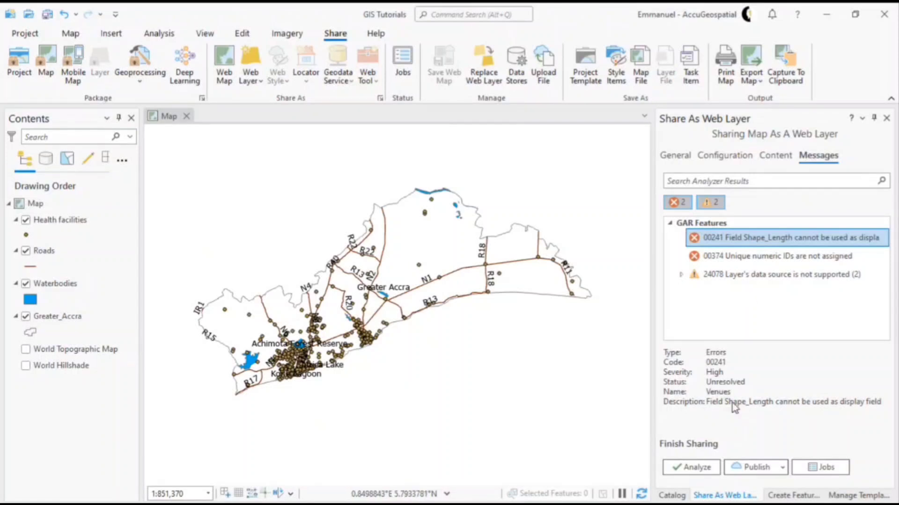
Reanalyze the GAR Features web layer and publish it
click(700, 466)
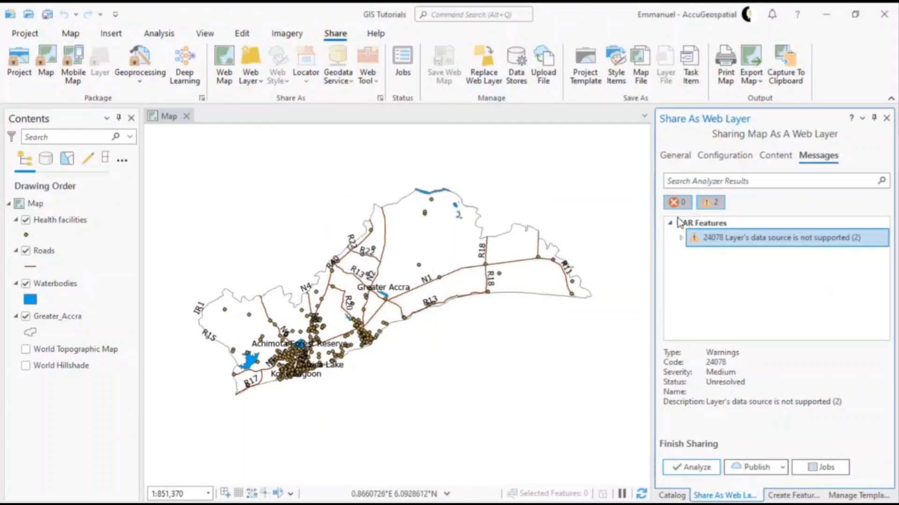
click(745, 465)
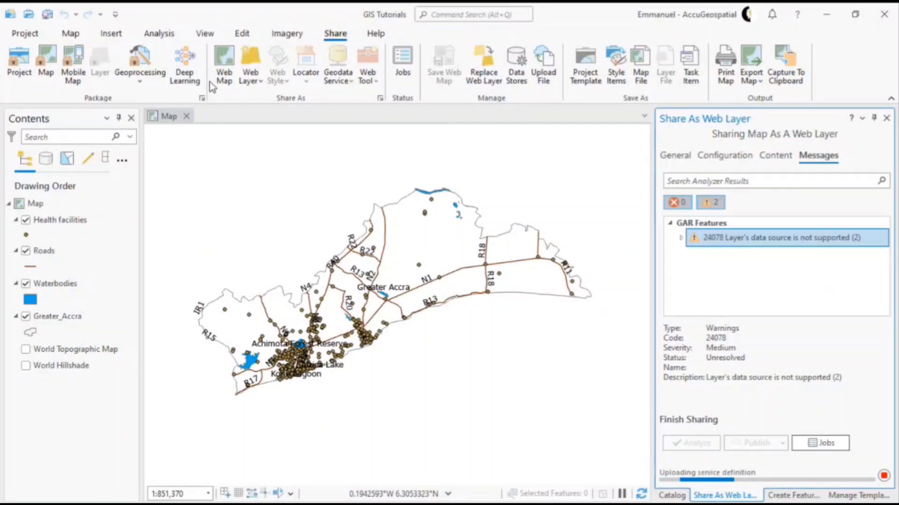
Create a new layout with an ANSI D landscape page of 22" x 34"
click(113, 35)
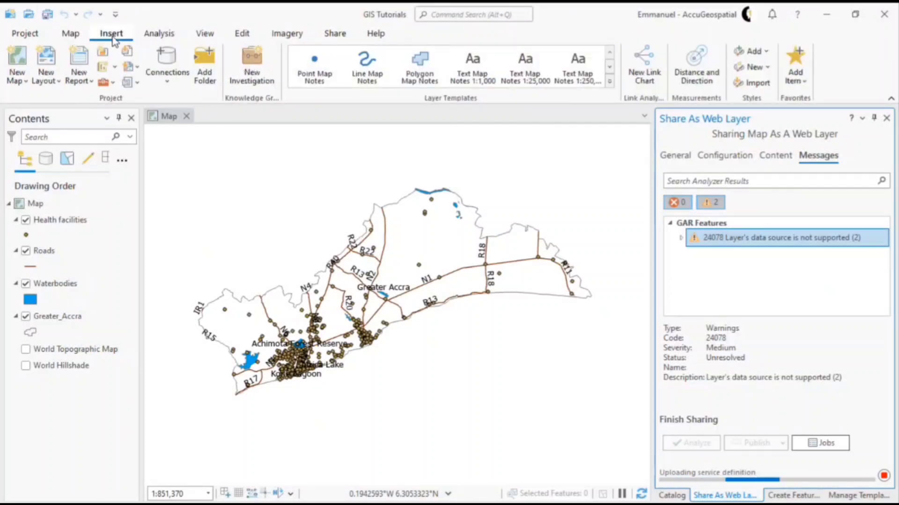
click(43, 83)
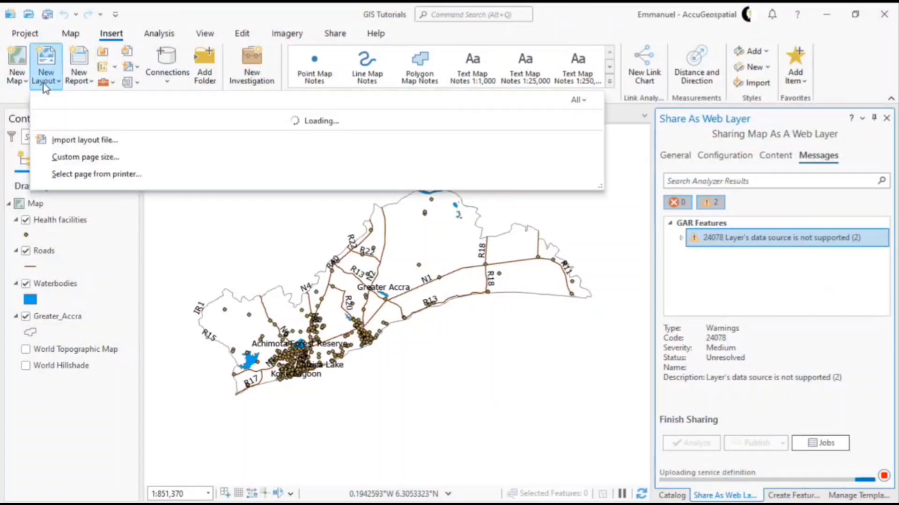
click(311, 24)
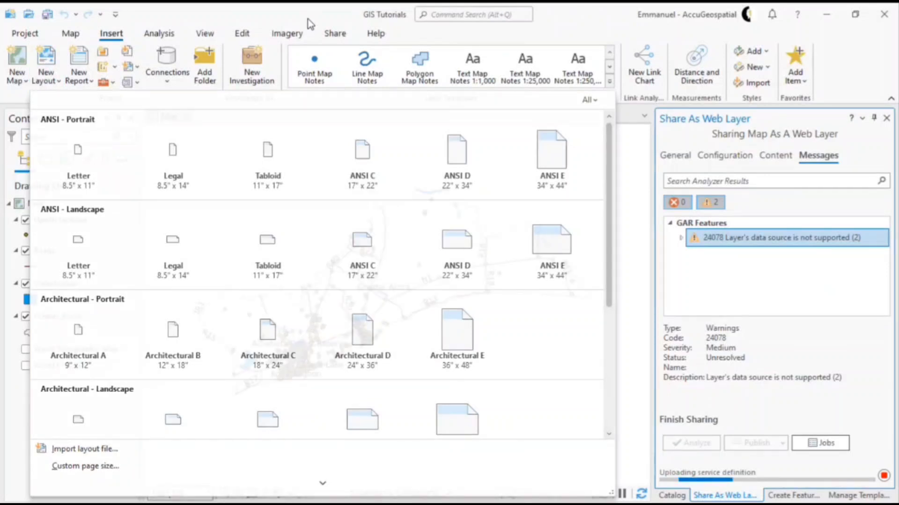
click(55, 81)
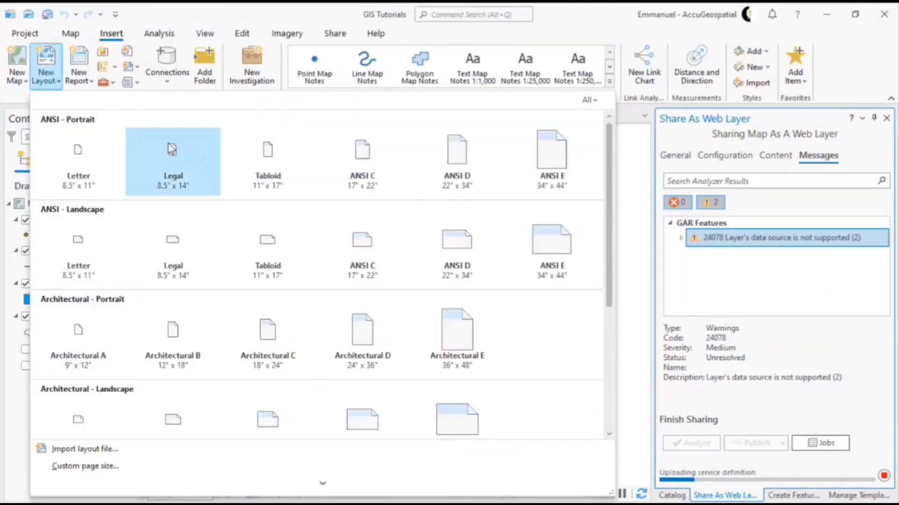
click(445, 236)
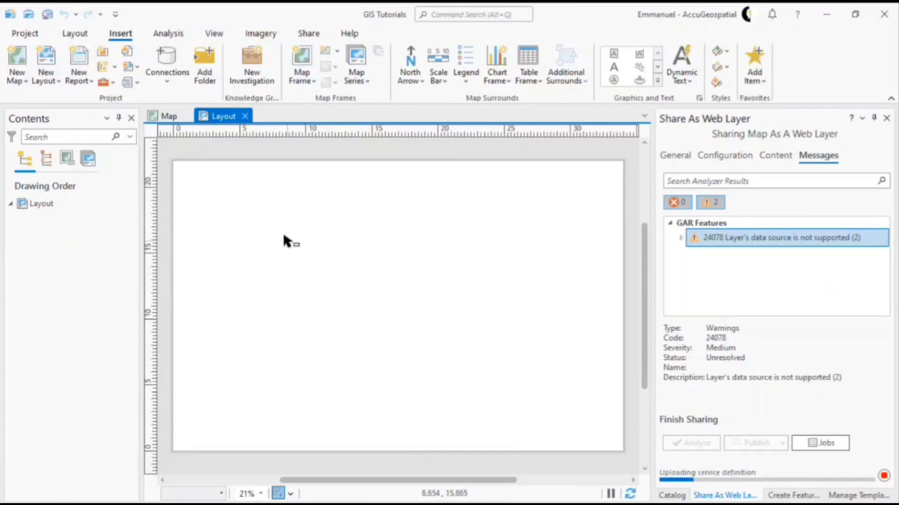
Insert a map frame showing the current Map view at 1:851,370, filling almost the whole layout page
click(169, 117)
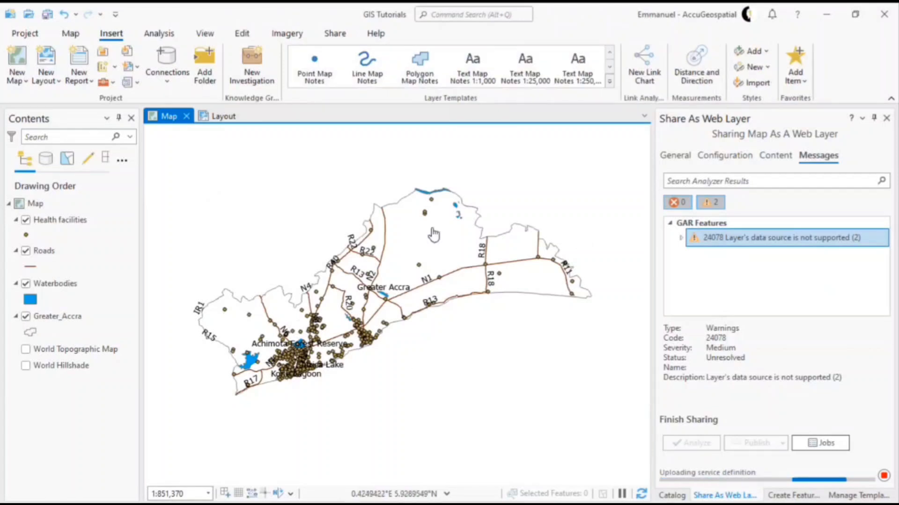
click(211, 120)
click(301, 77)
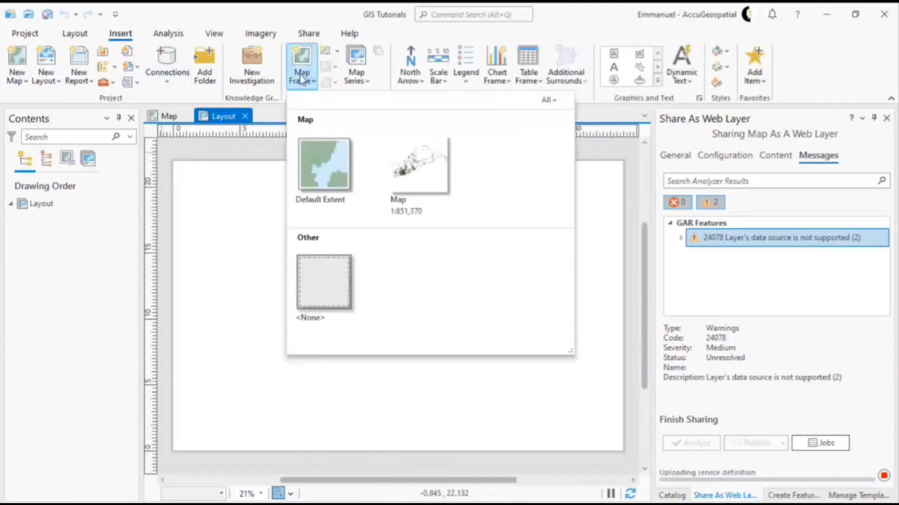
click(423, 189)
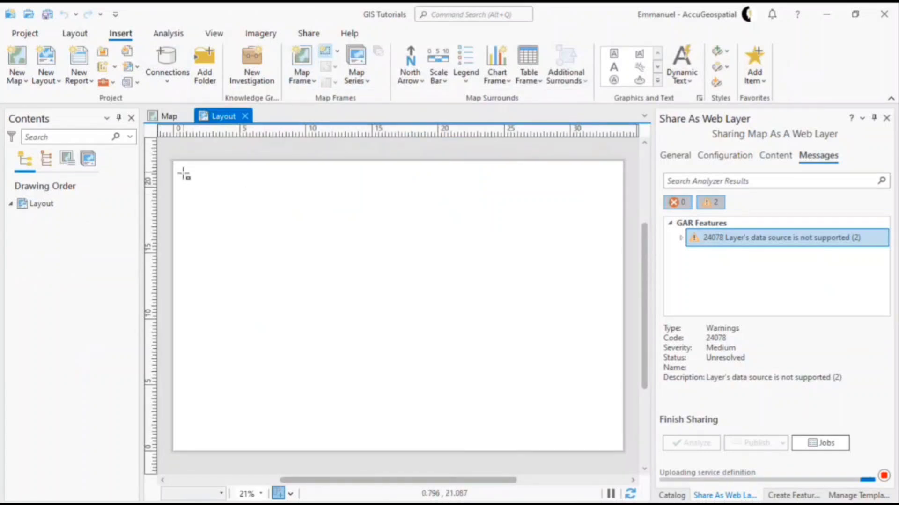
drag(183, 174, 614, 451)
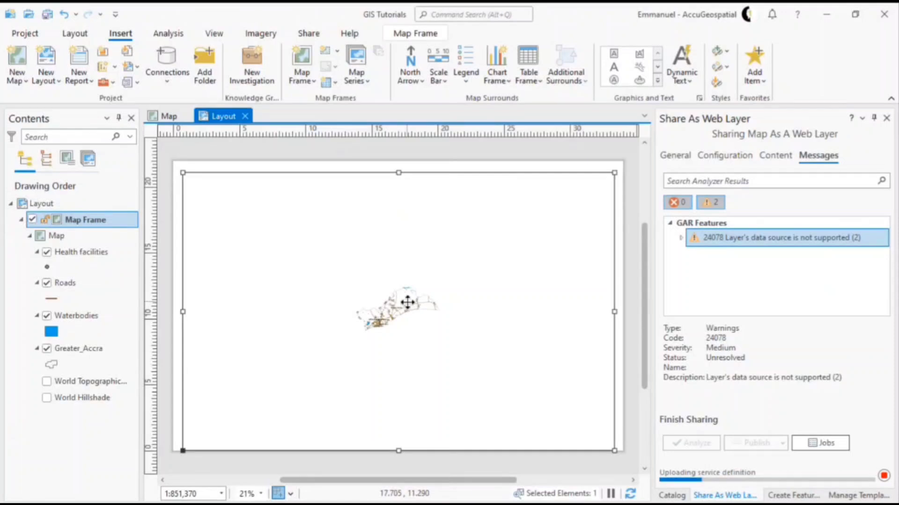
Enlarge and center Greater Accra within the map frame at about 1:166,908, and pull the frame's lower edge inside the page margin
right_click(408, 306)
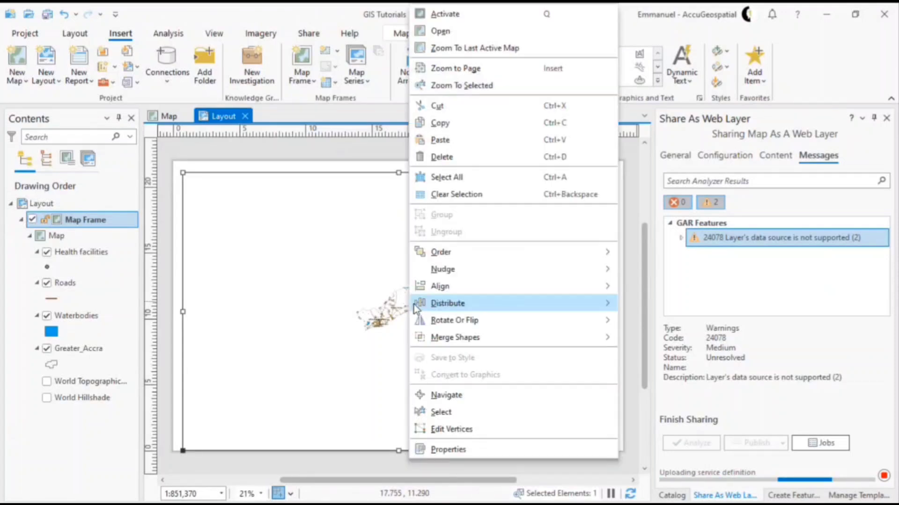
click(499, 15)
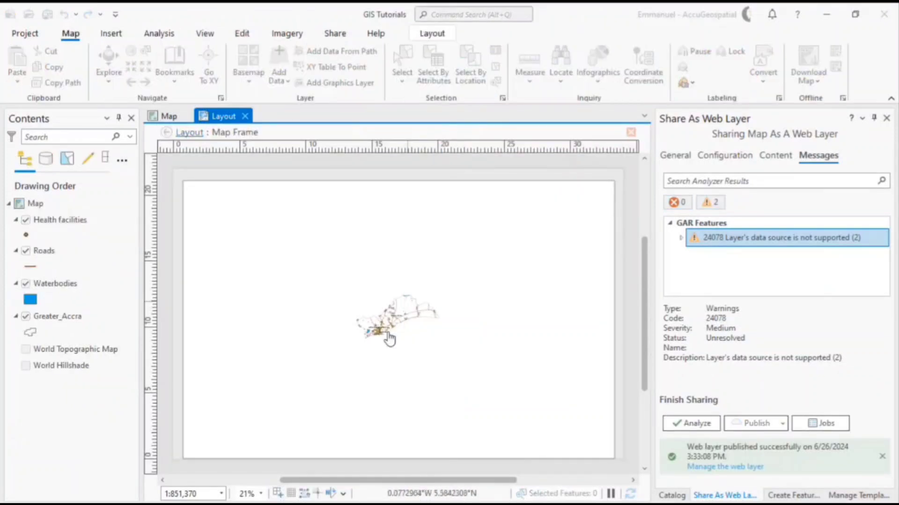
scroll(421, 290, up, 4)
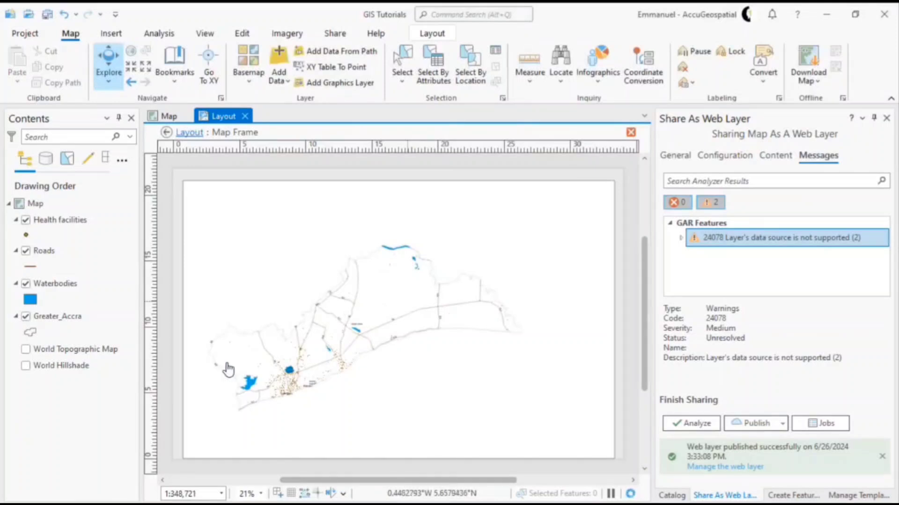
scroll(227, 366, up, 2)
scroll(279, 343, down, 2)
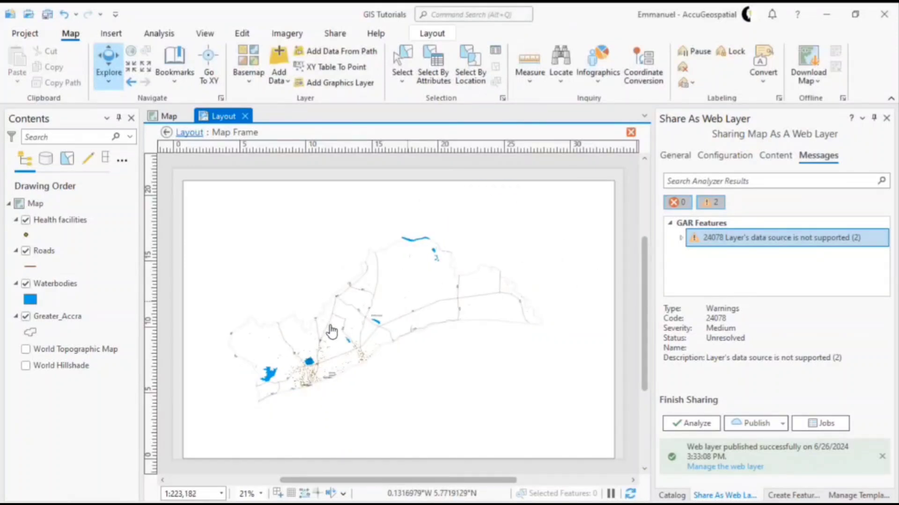
scroll(345, 333, up, 1)
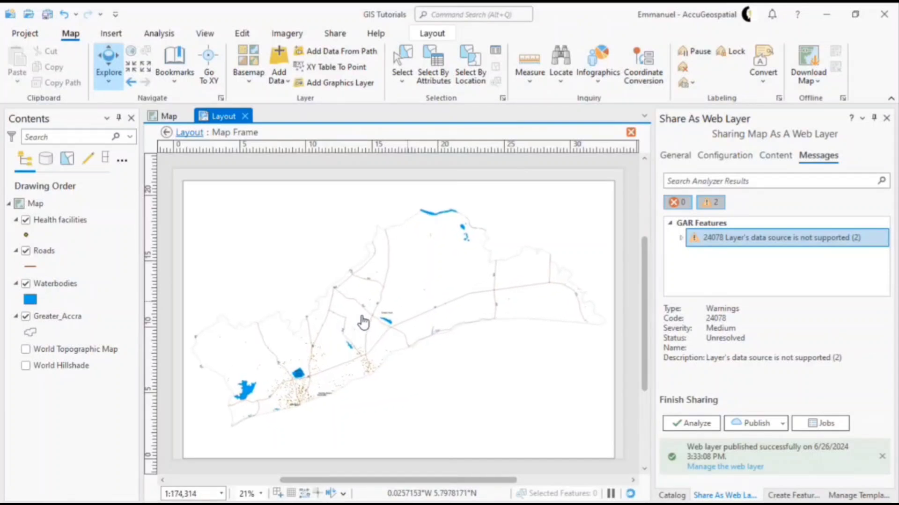
click(630, 134)
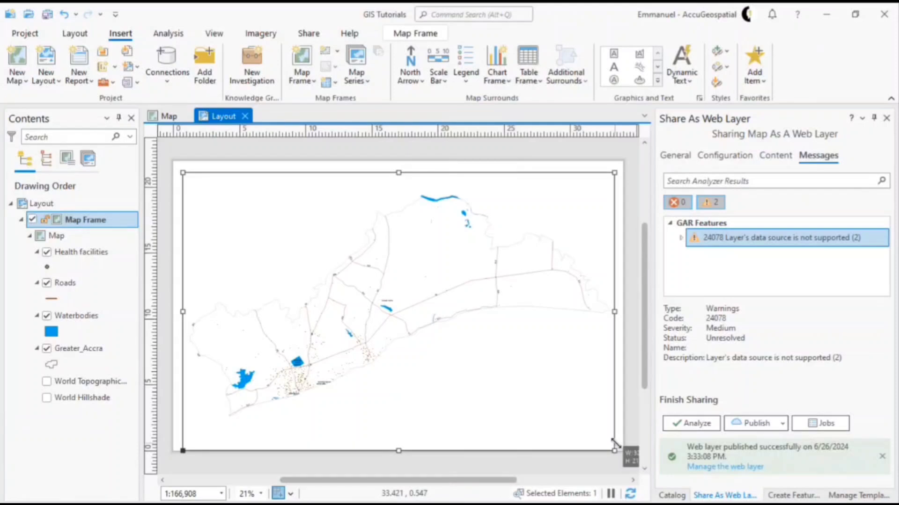
drag(614, 443, 614, 439)
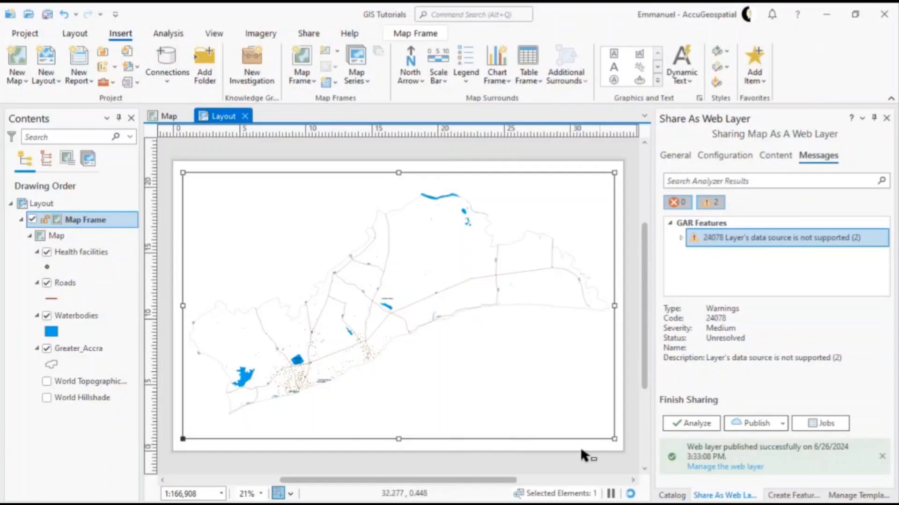
click(570, 451)
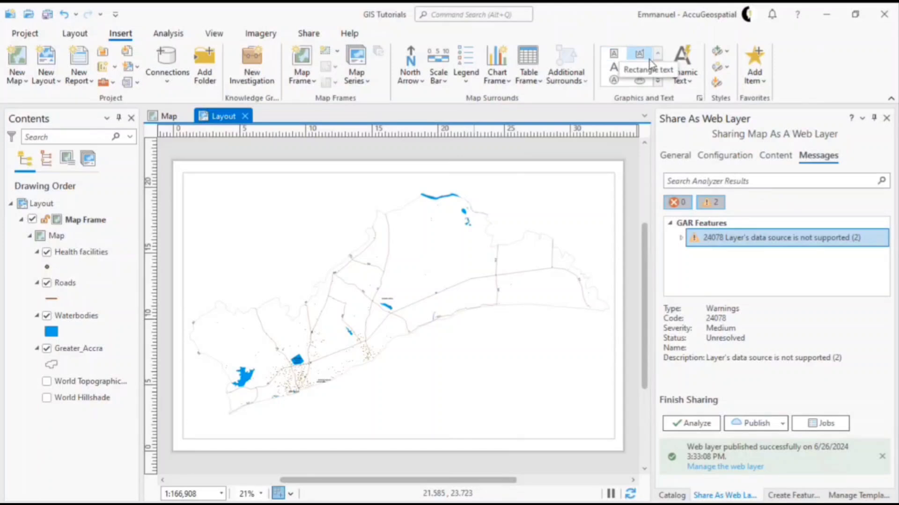
Add rectangle text over the map frame's upper-left edge reading "GREATER ACCRA HEAL FACILITIES, ROADS, WATER bODIES" and close the sharing and editing panes
click(618, 56)
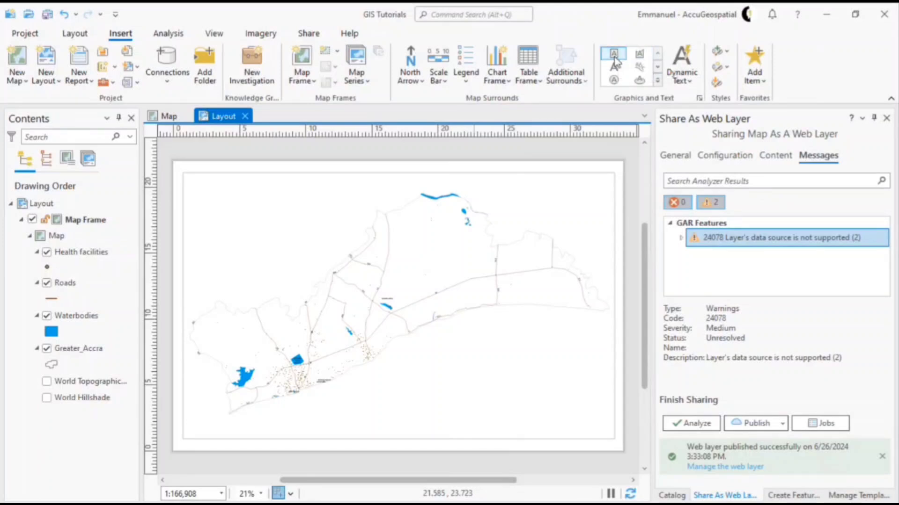
drag(205, 173, 399, 209)
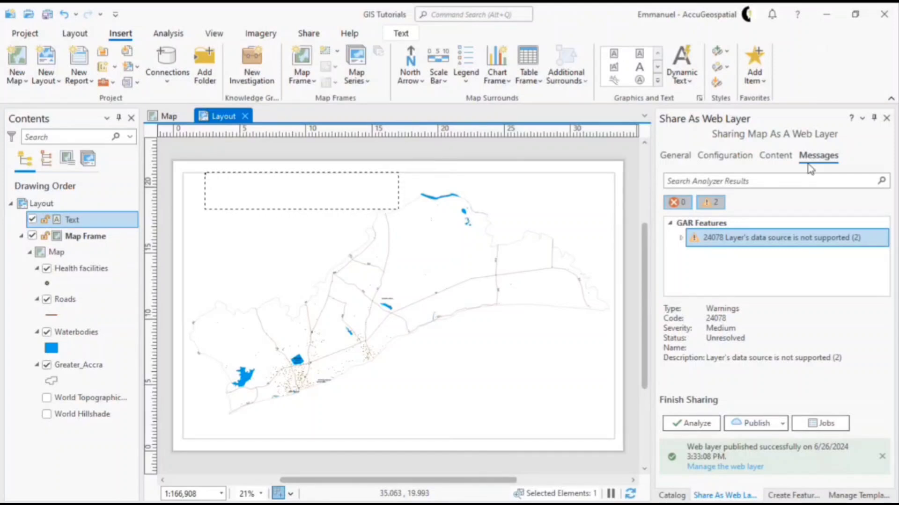
click(887, 119)
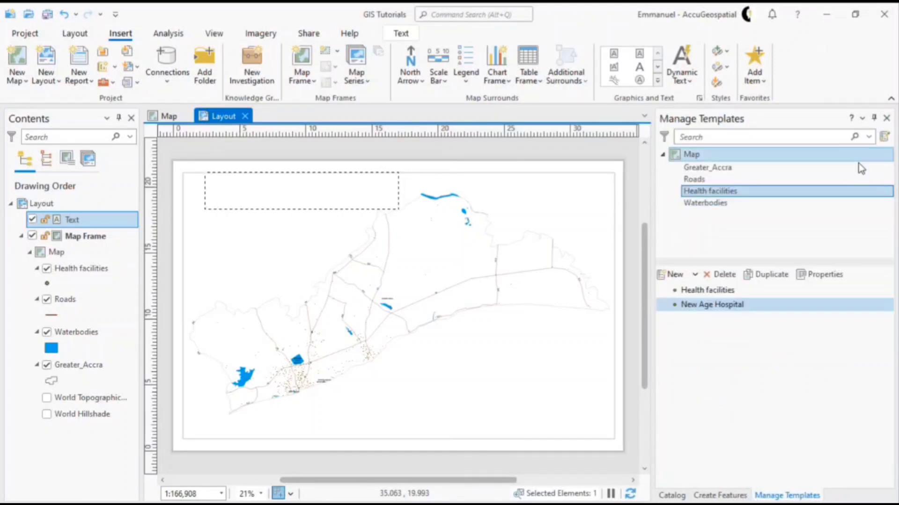
click(886, 120)
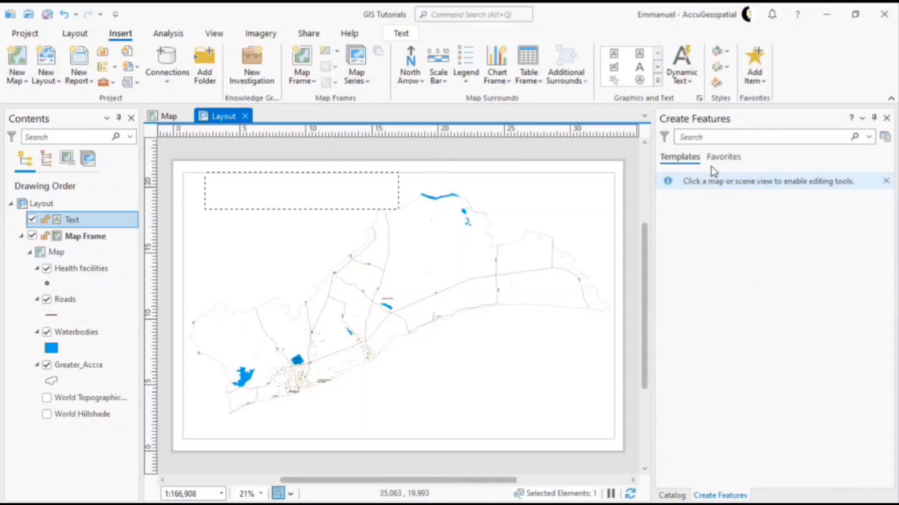
click(653, 191)
drag(653, 191, 702, 191)
click(887, 118)
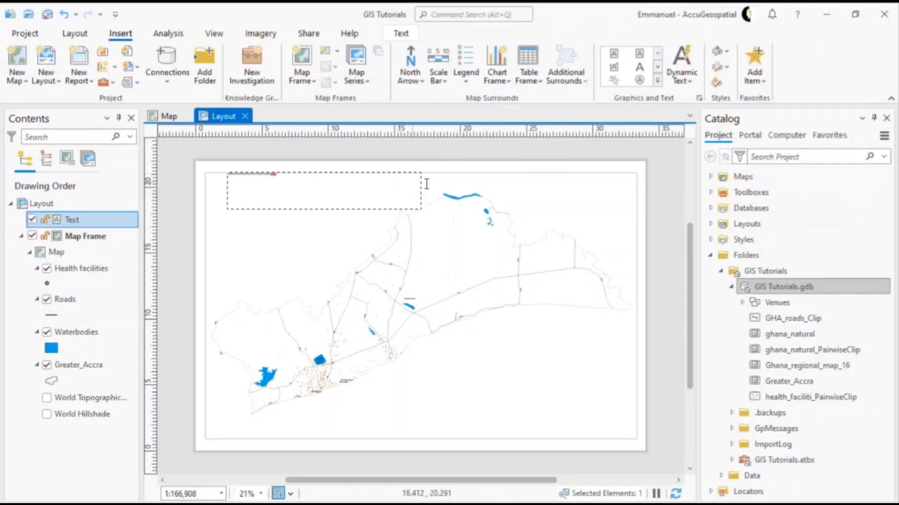
key(Escape)
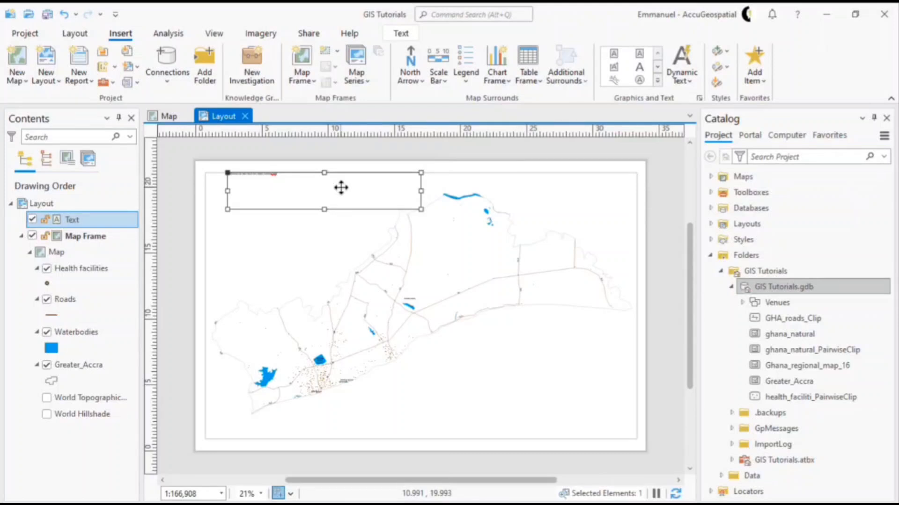
Correct the title's spelling so it reads "GREATER ACCRA HEALTH FACILITIES, ROADS, WATER BODIES"
double_click(341, 187)
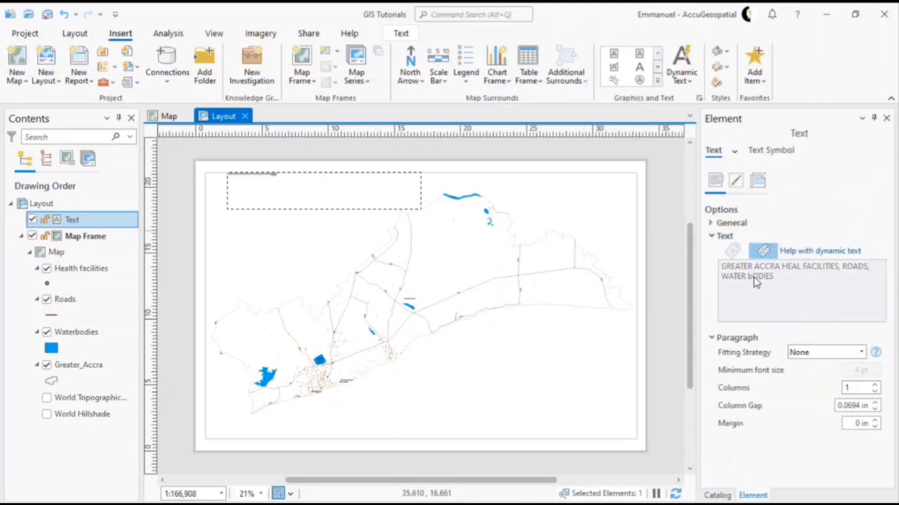
click(802, 270)
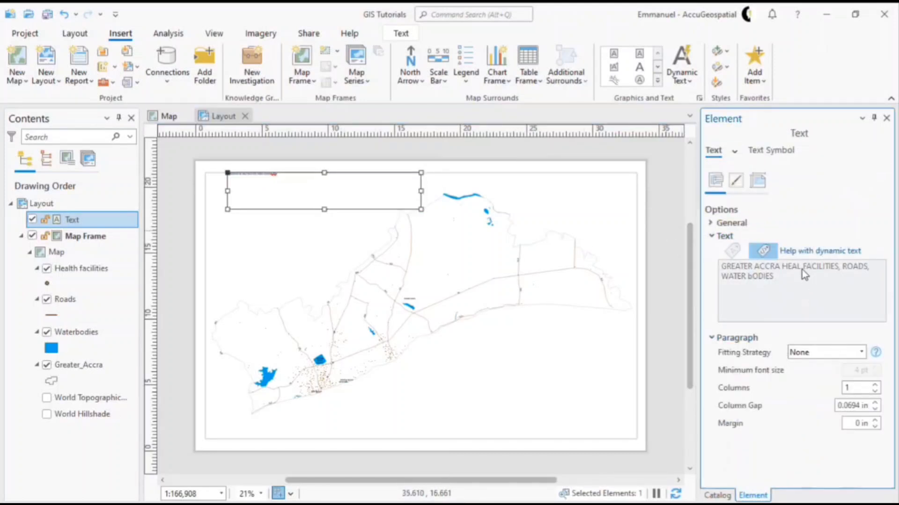
text(TH)
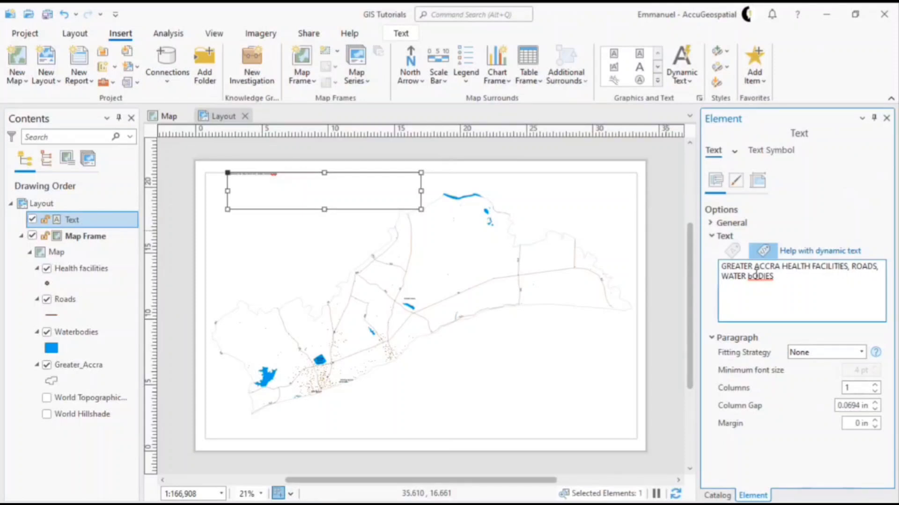
key(BackSpace)
text(B)
Set the title's font size to 26 pt in its text symbol and apply it
click(740, 187)
click(760, 185)
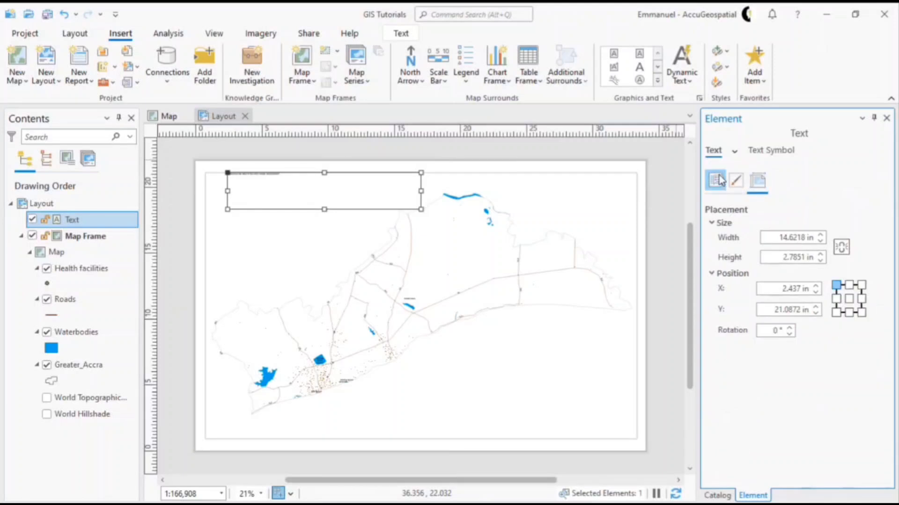
click(713, 183)
click(733, 151)
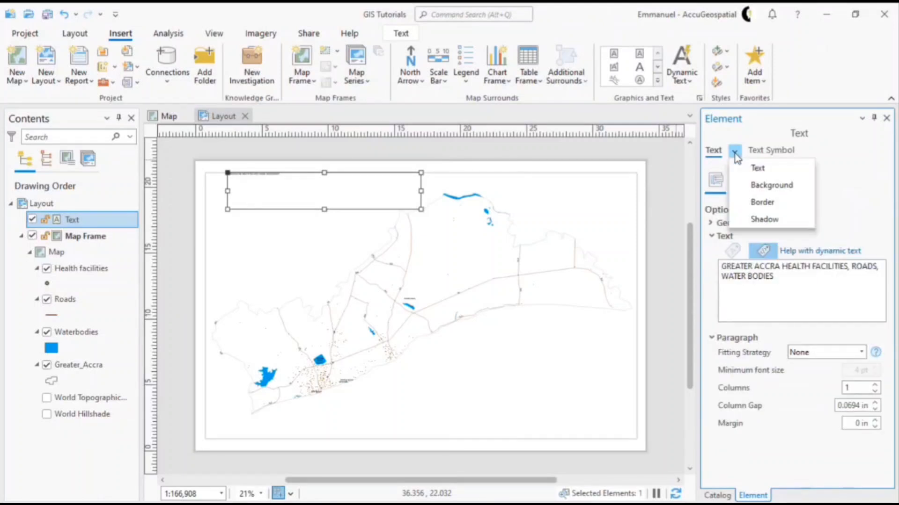
click(754, 168)
click(763, 150)
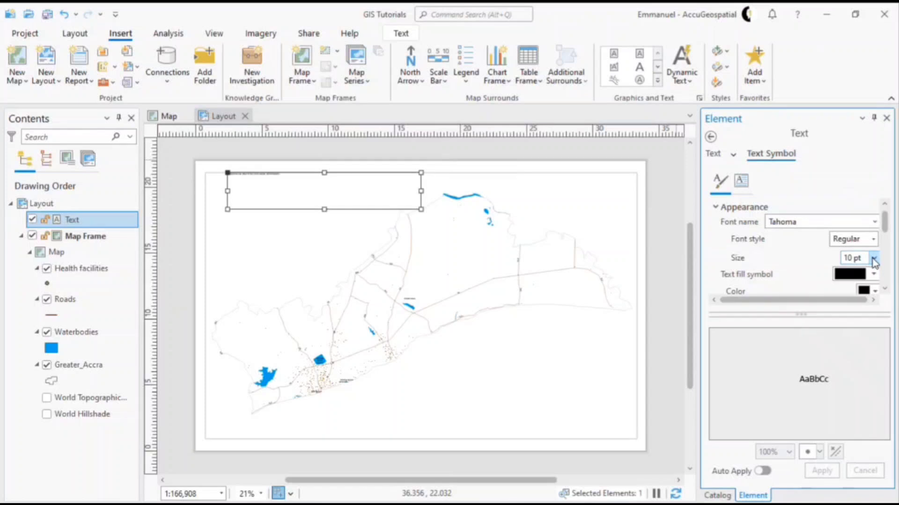
click(874, 258)
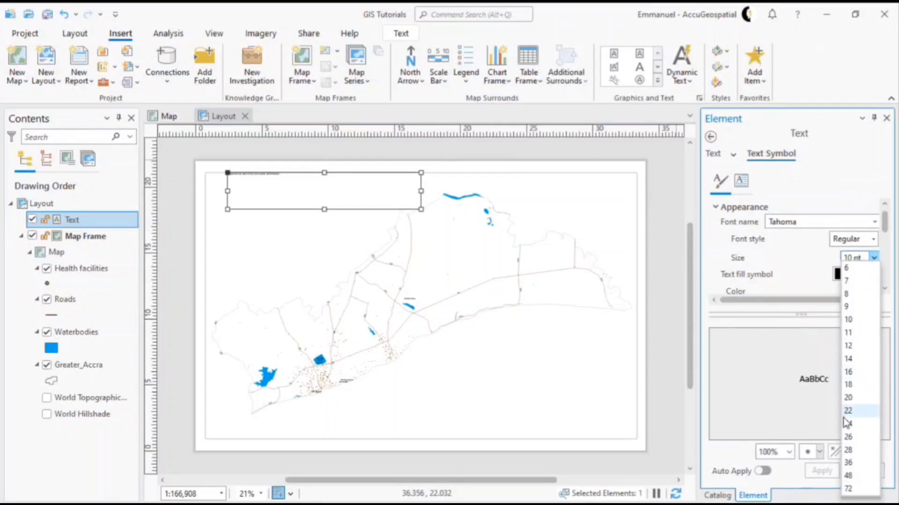
click(848, 437)
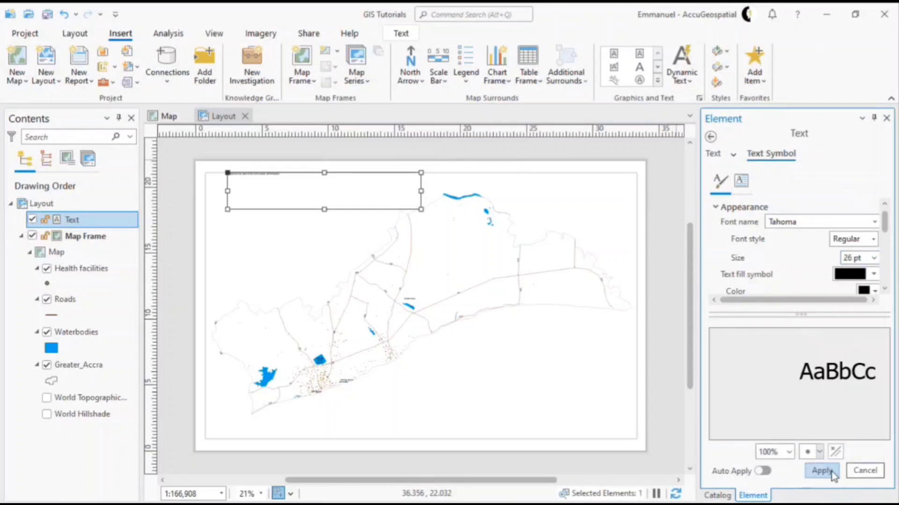
click(832, 473)
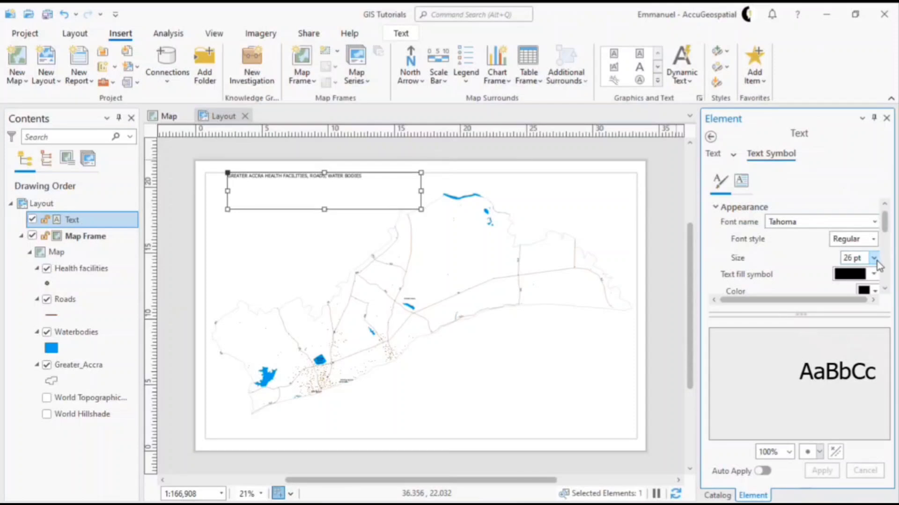
Set the title's font size to 48 pt, extend its box left to near the frame edge and lower the box's upper edge
click(874, 258)
click(853, 461)
click(824, 471)
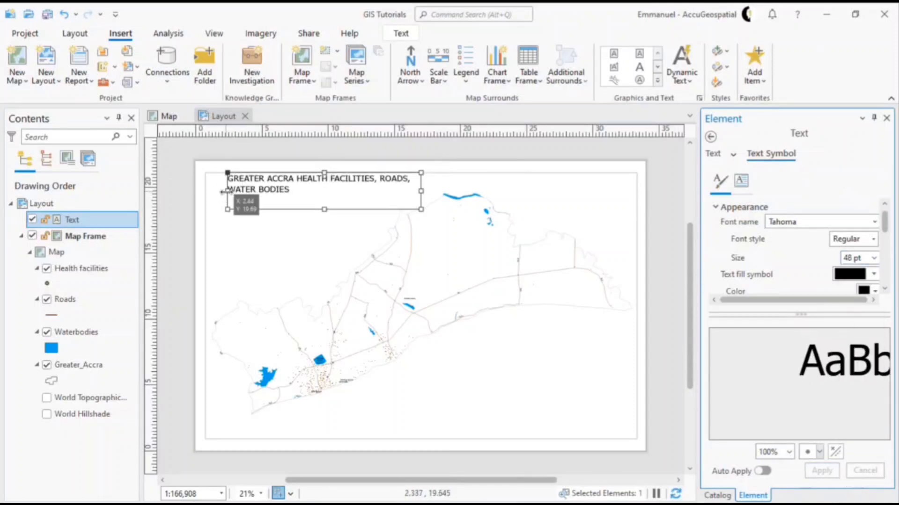
drag(224, 191, 212, 191)
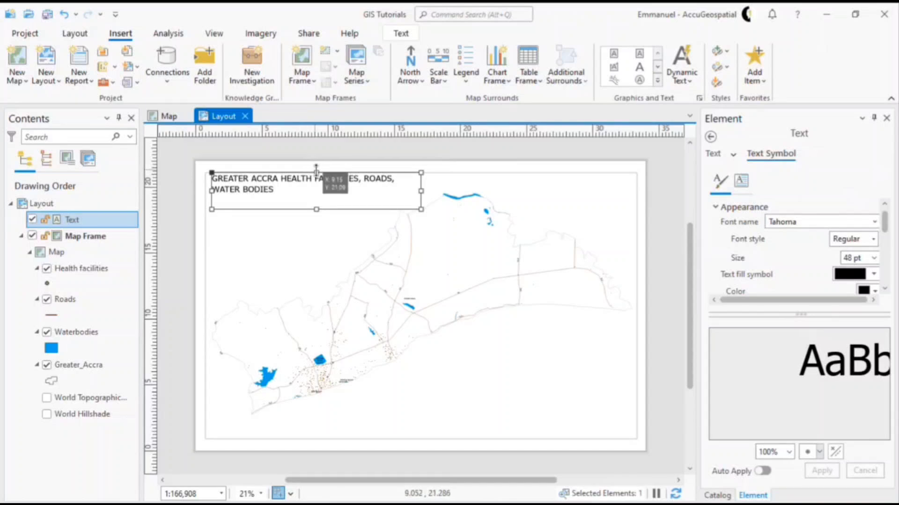
drag(316, 172, 317, 182)
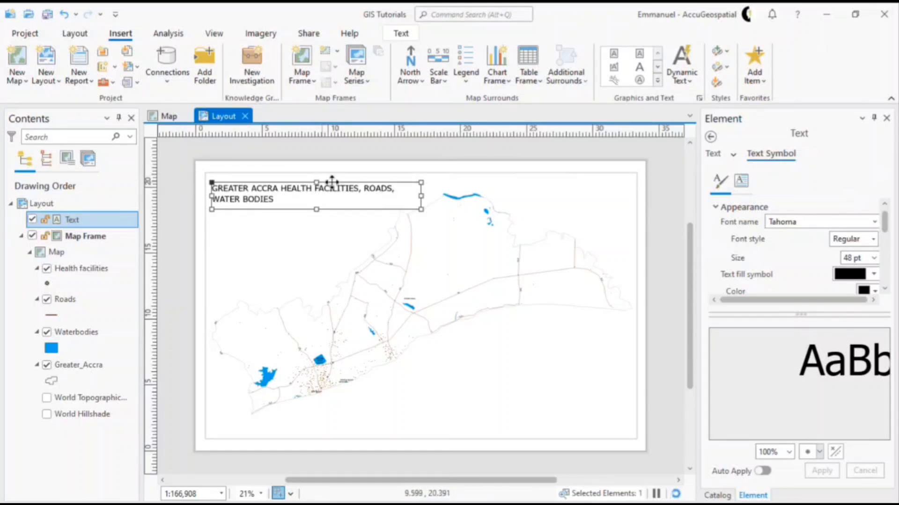
Set the title's font size to 68 pt and widen its box until the whole title fits on one line
click(874, 258)
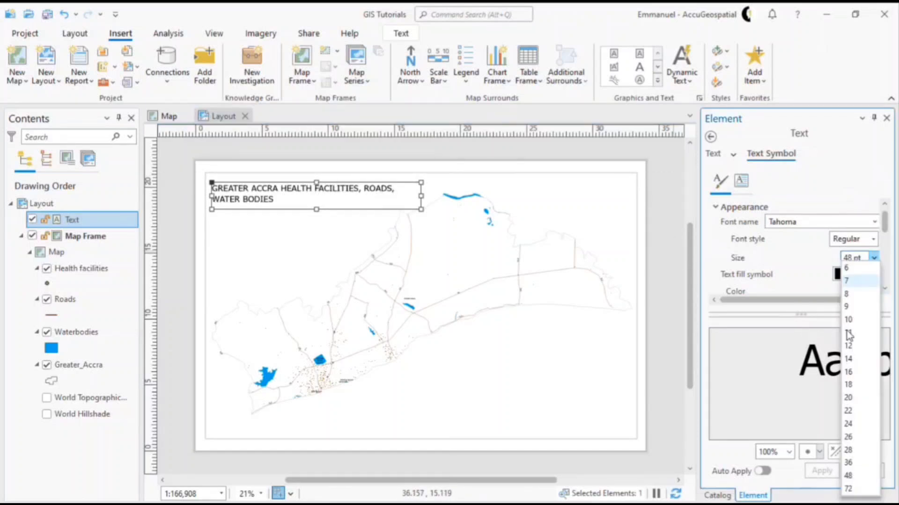
click(848, 476)
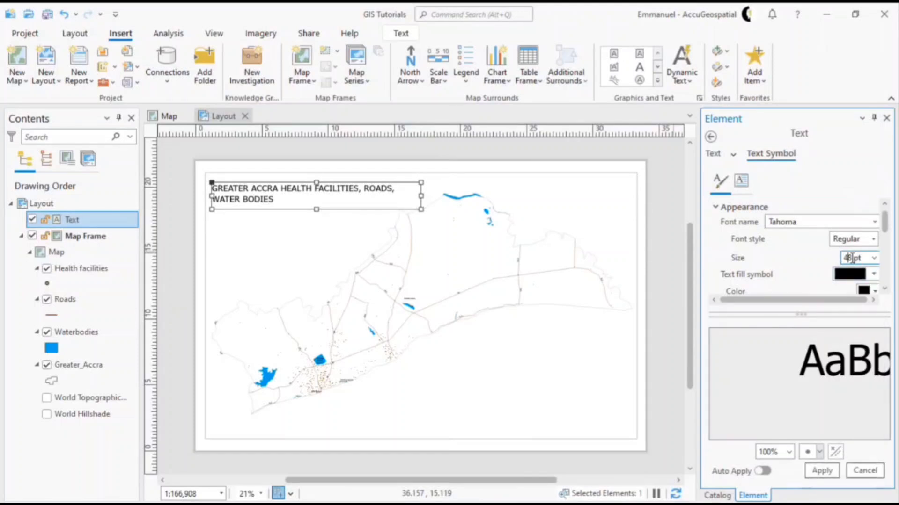
key(BackSpace)
text(6)
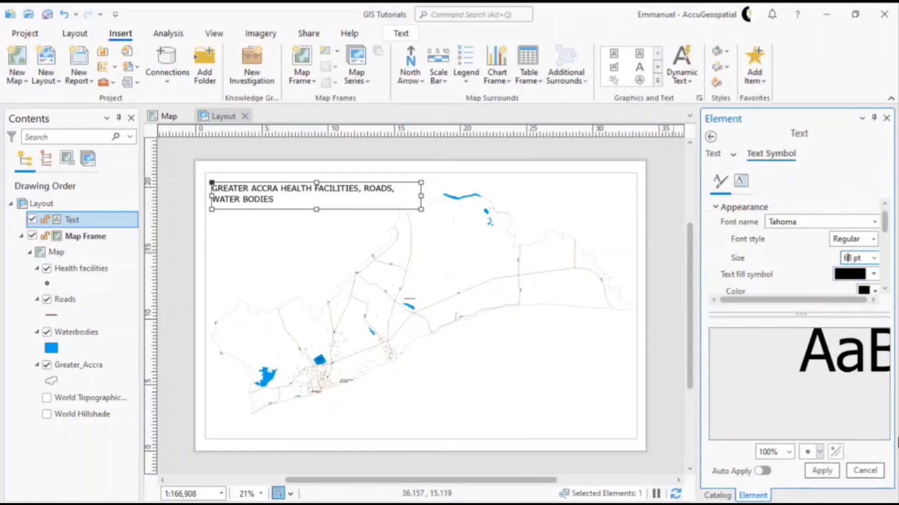
click(828, 474)
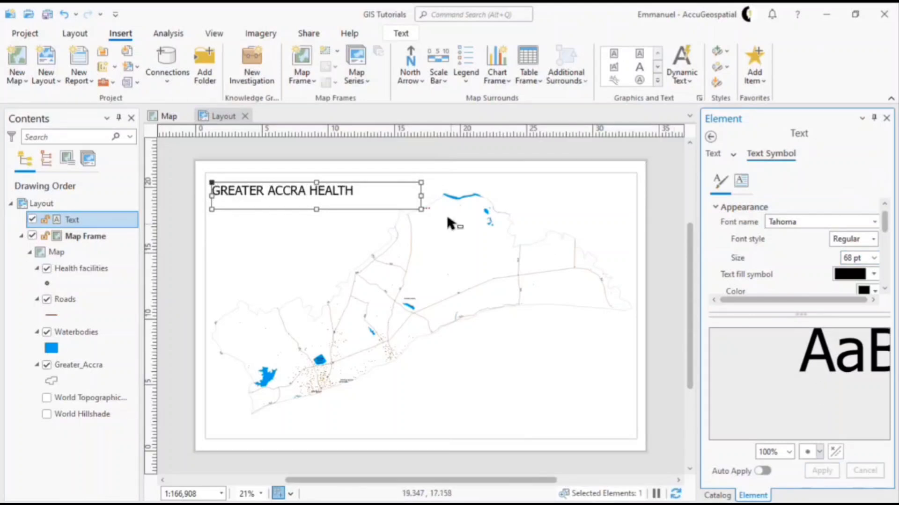
drag(421, 209, 595, 207)
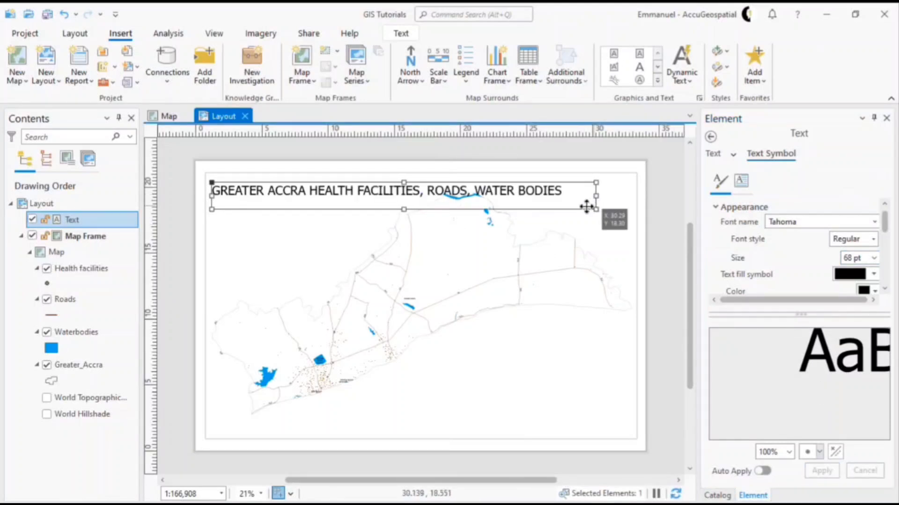
Move the title up to the map frame's upper edge and slightly right so its box is centered on the frame
click(497, 242)
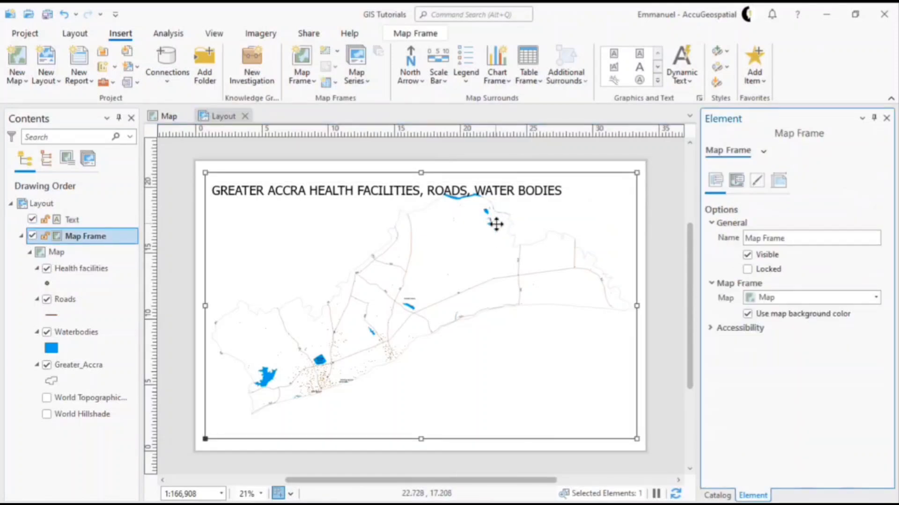
click(502, 196)
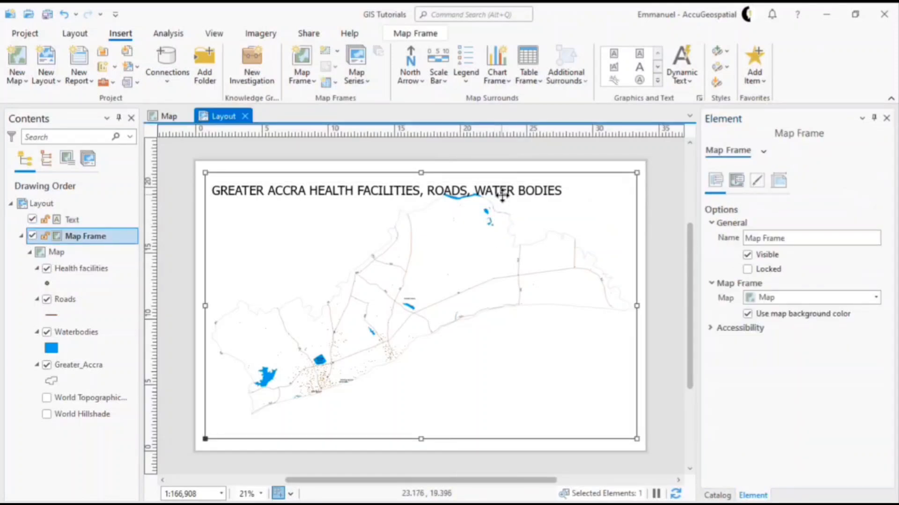
drag(502, 197, 532, 181)
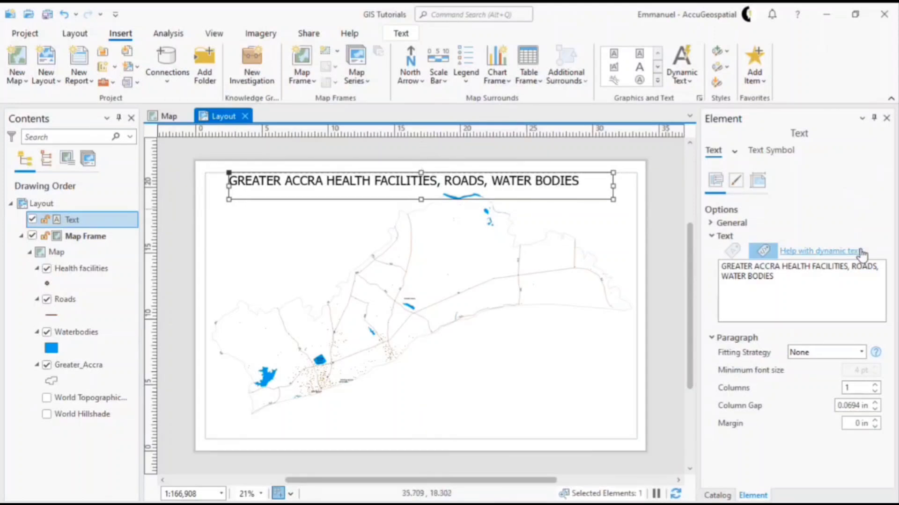
Make the title bold and widen its box to the map frame's right edge so the title fits on one line
click(775, 152)
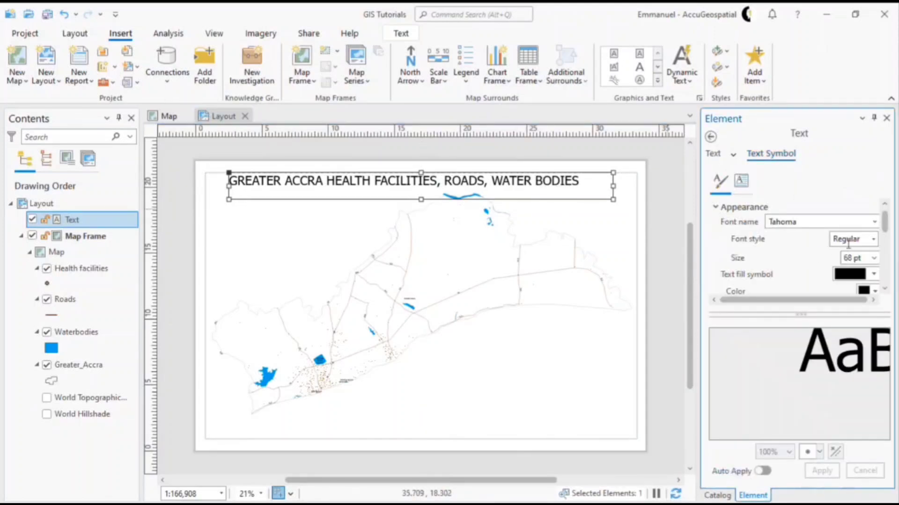
click(846, 239)
click(873, 239)
click(845, 271)
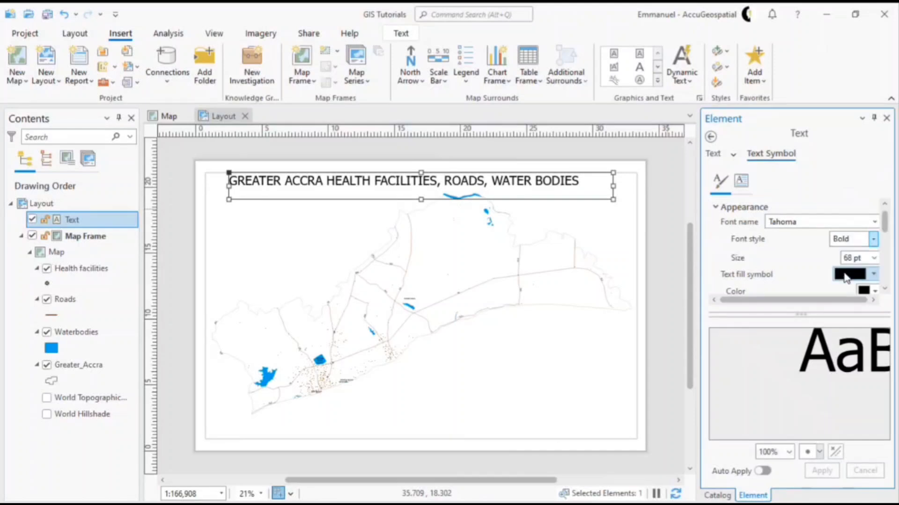
click(821, 472)
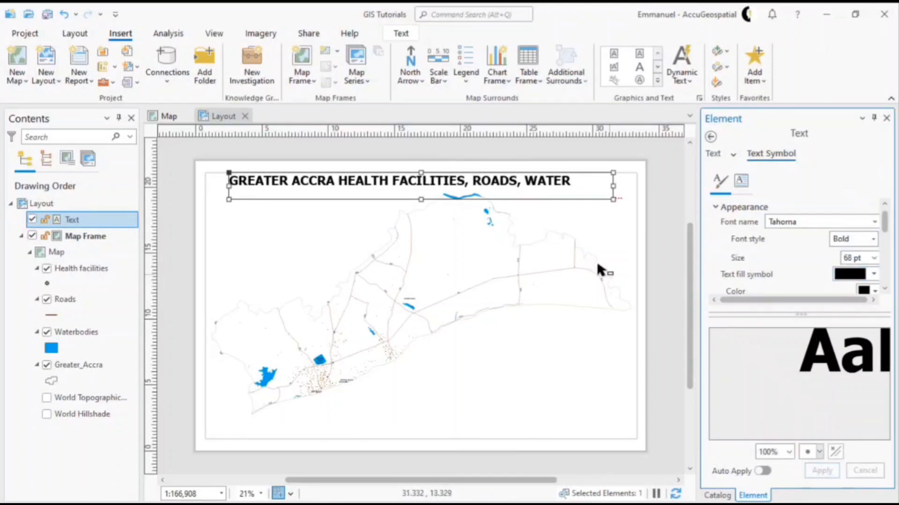
drag(613, 187, 636, 186)
Lower the map frame's upper edge to clear space and move the title up above the frame
click(554, 255)
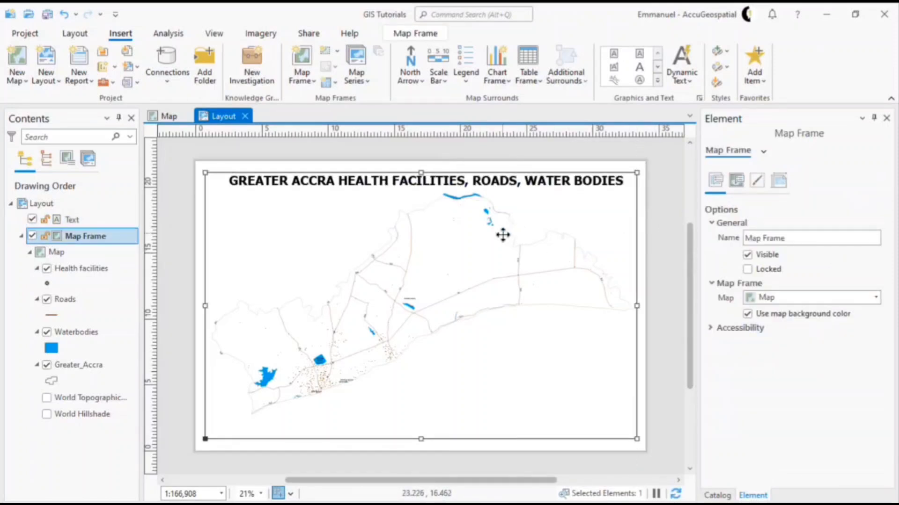
mouse_move(487, 254)
mouse_down()
mouse_move(485, 263)
mouse_move(485, 254)
mouse_up()
drag(422, 172, 422, 186)
click(665, 207)
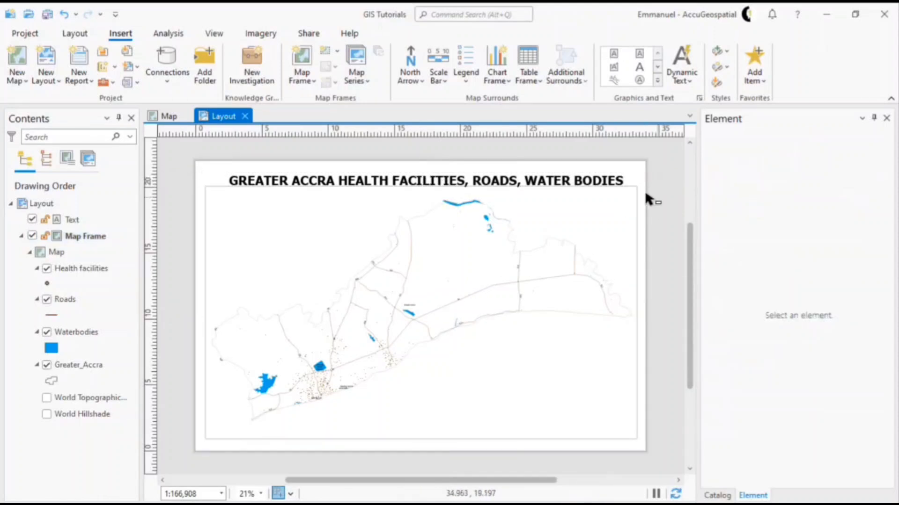
drag(492, 176, 483, 170)
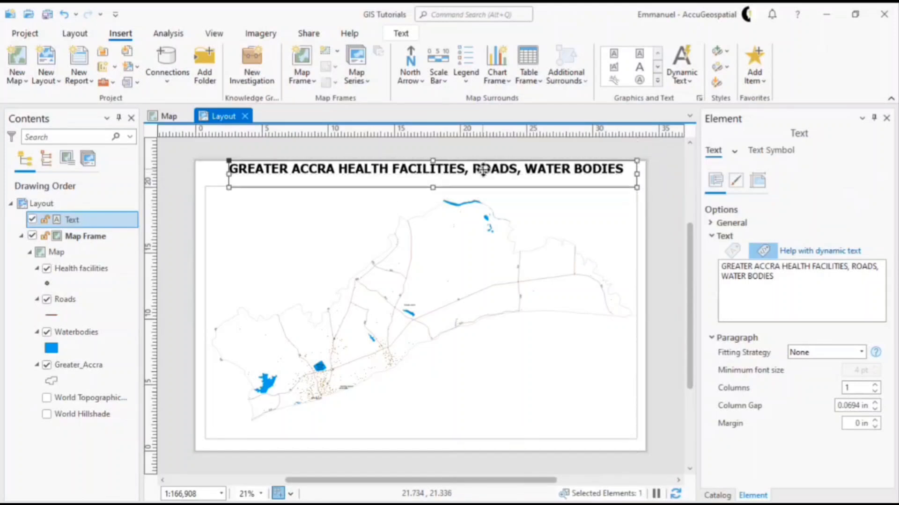
click(657, 254)
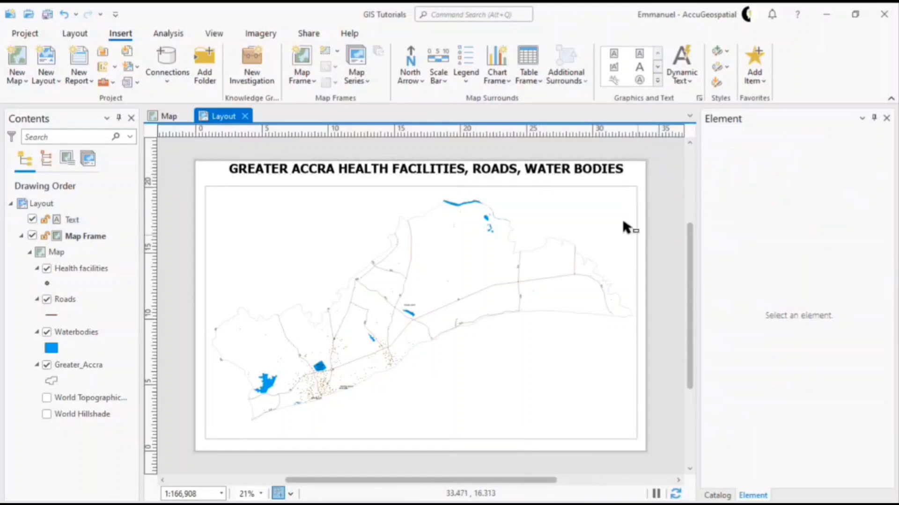
click(418, 82)
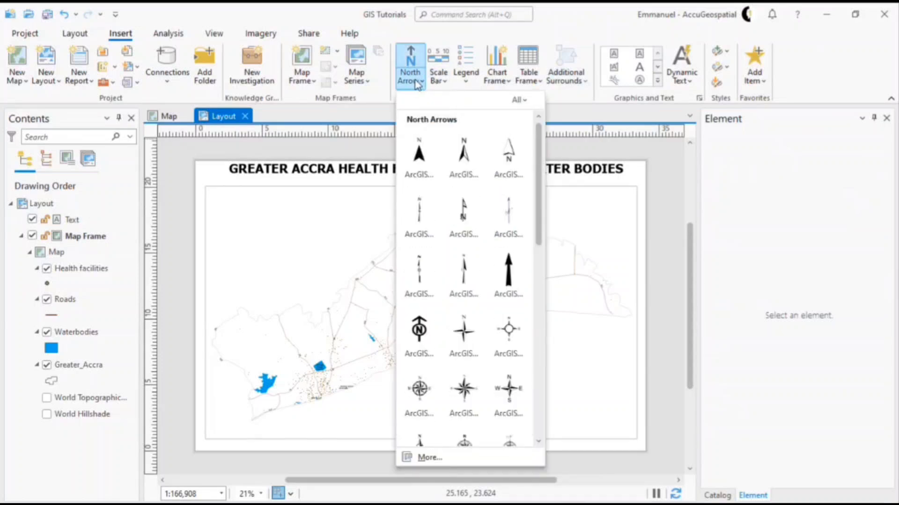
click(418, 82)
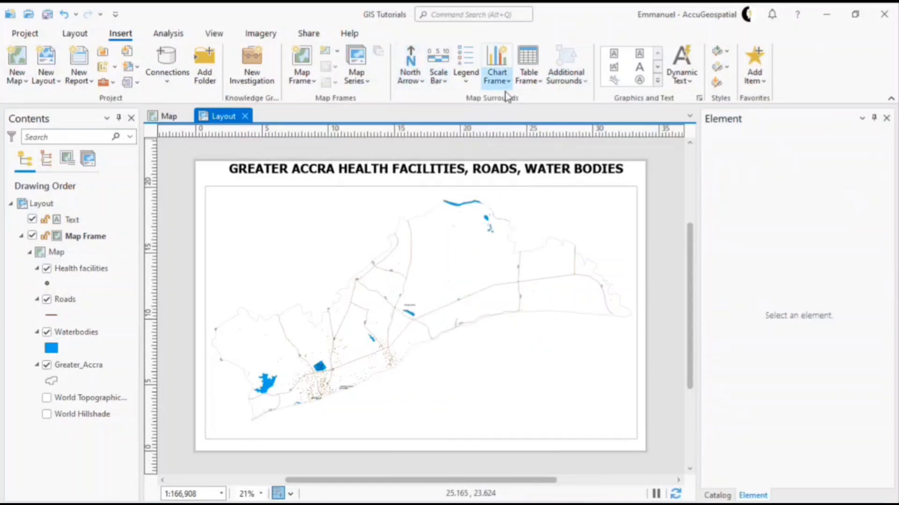
Add an ArcGIS North 2 north arrow inside the map frame's upper-right corner
click(417, 83)
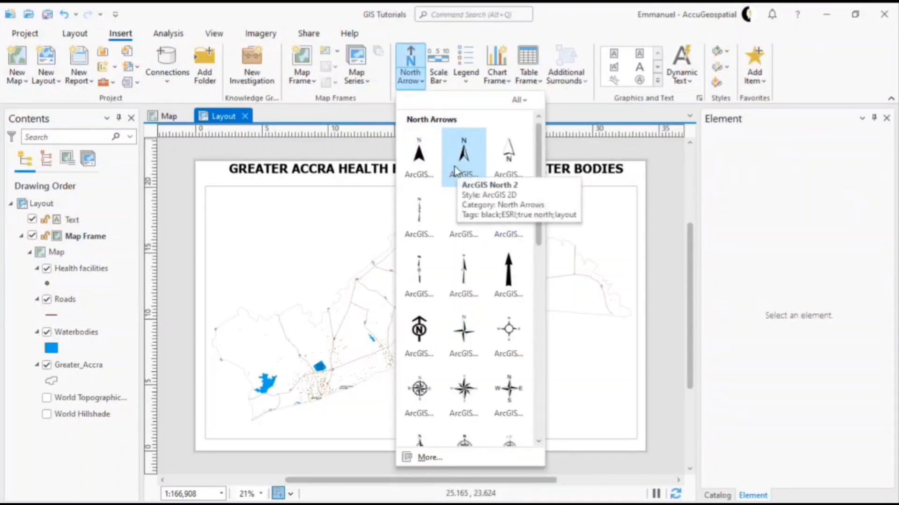
click(464, 157)
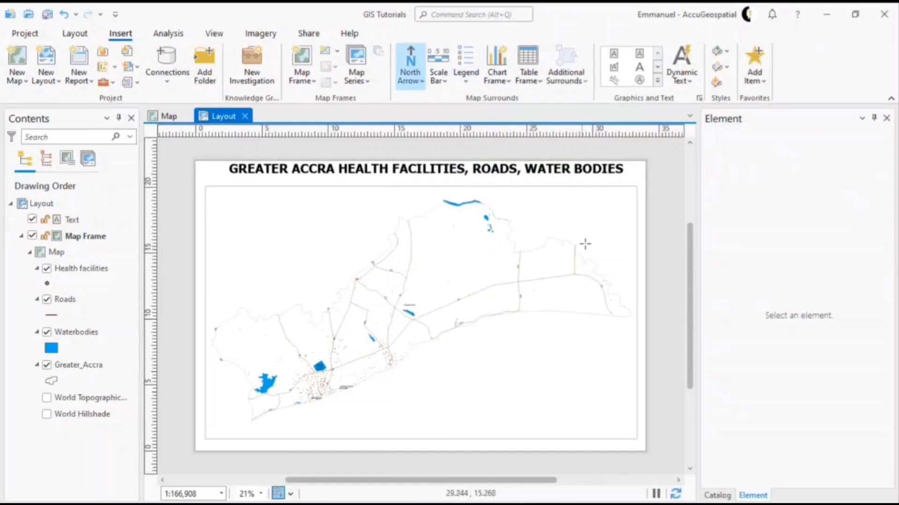
mouse_move(601, 200)
mouse_down()
mouse_move(627, 244)
mouse_move(593, 227)
mouse_move(601, 235)
mouse_up()
click(620, 295)
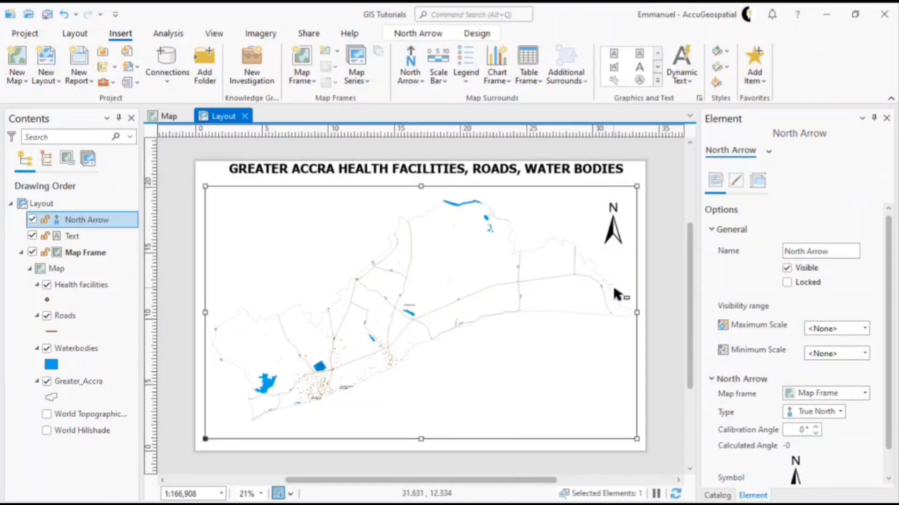
Add a Scale Line 2 Metric scale bar along the map frame's lower edge, left of its center and below the coastline
click(440, 83)
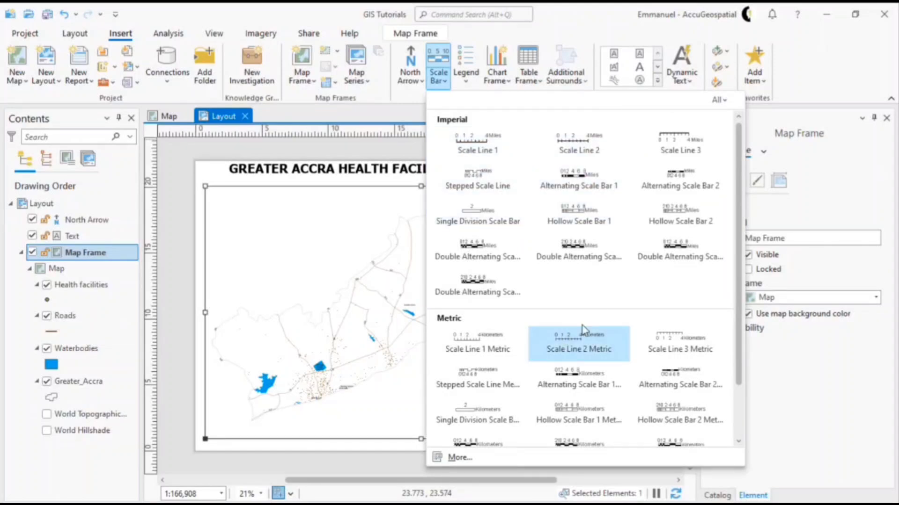
click(585, 350)
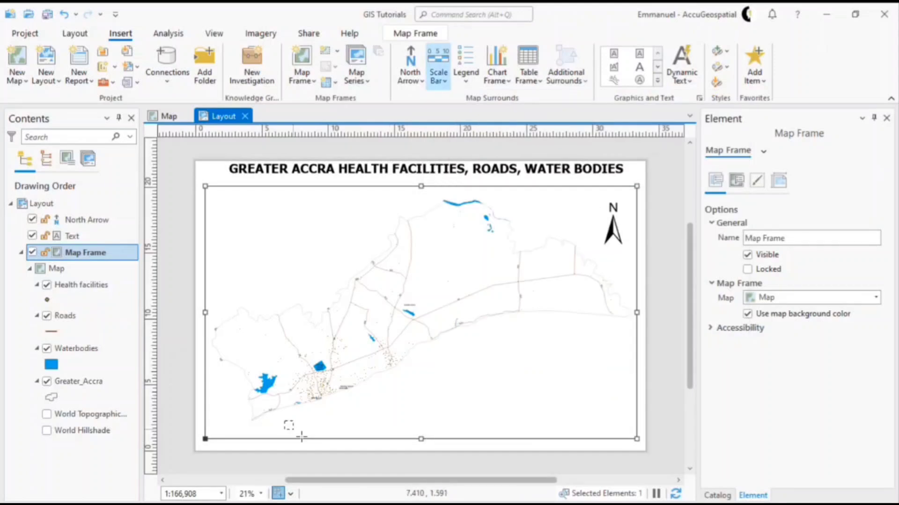
drag(284, 421, 433, 432)
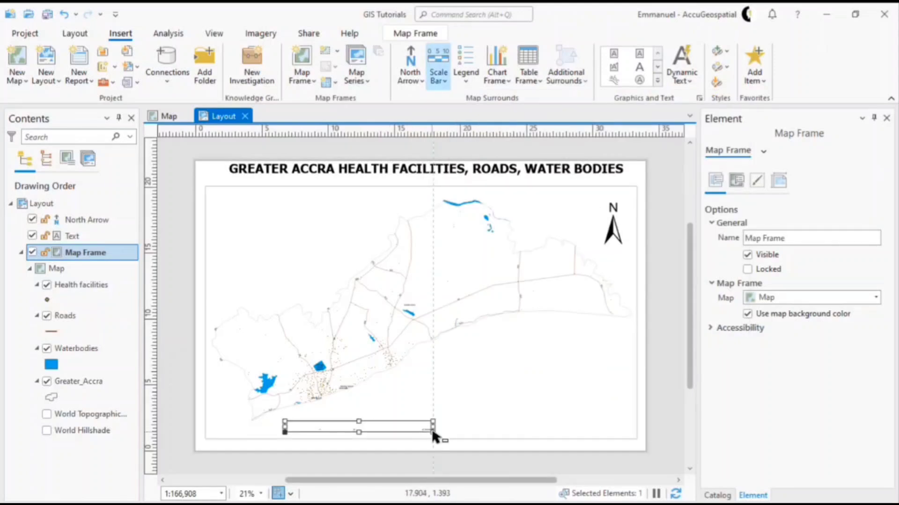
click(474, 421)
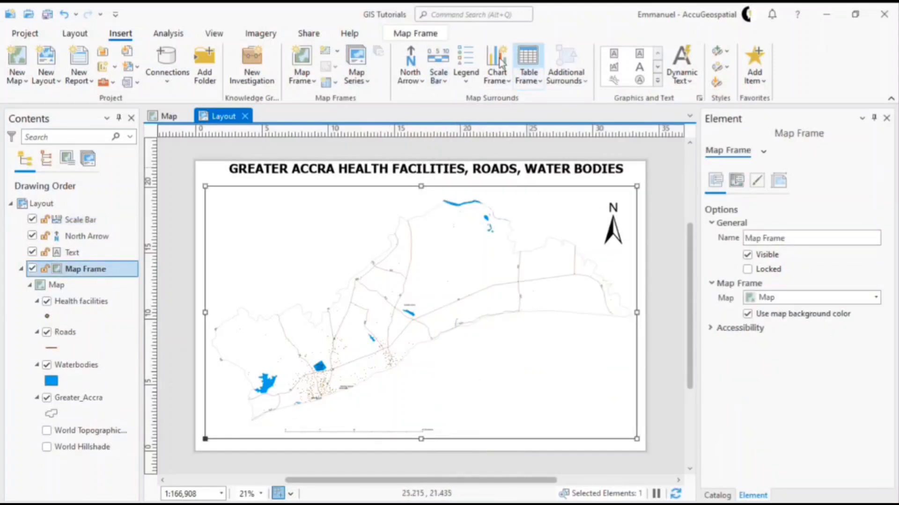
Add a Legend 6 legend in the empty lower-right area of the map frame
click(469, 83)
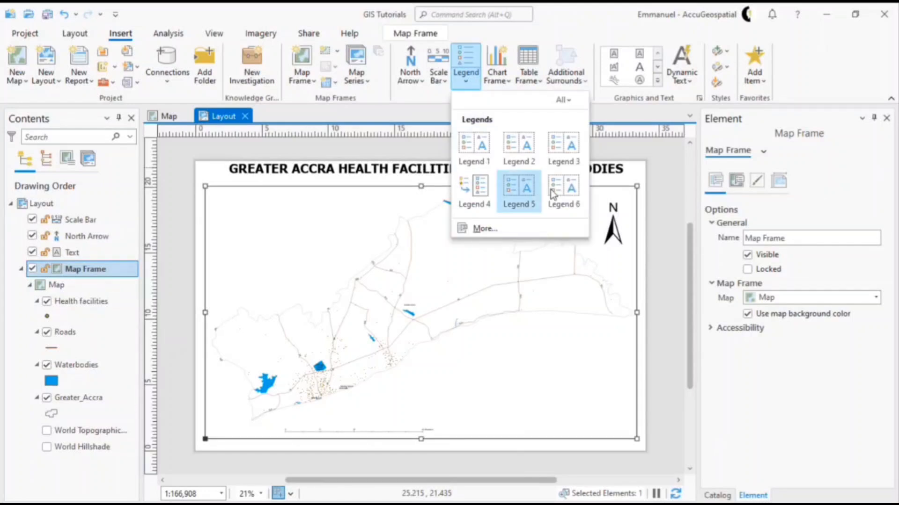
click(569, 188)
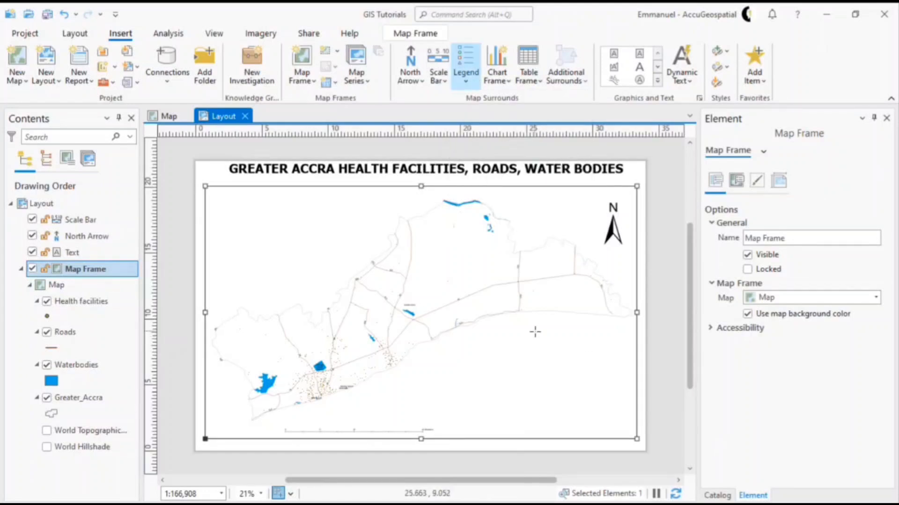
drag(531, 332, 613, 429)
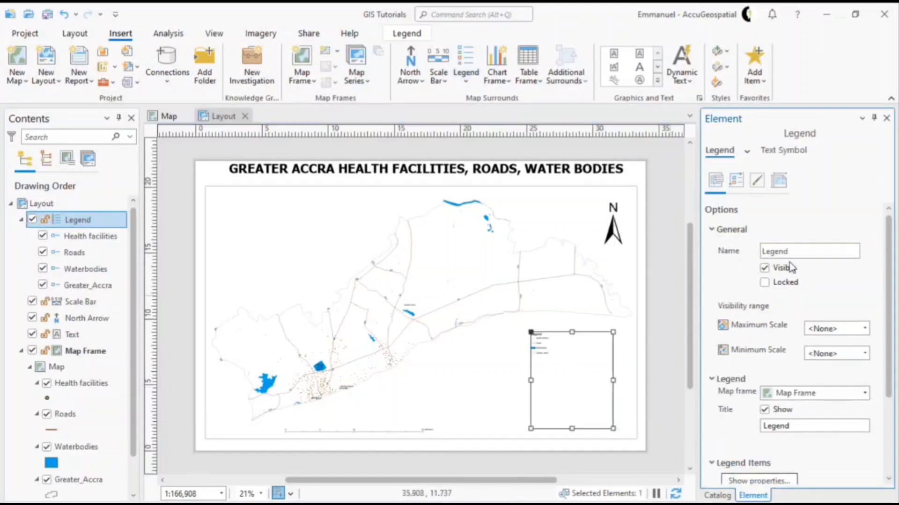
Set the legend's text size to 36 pt and shrink its box closely around the legend items
click(794, 154)
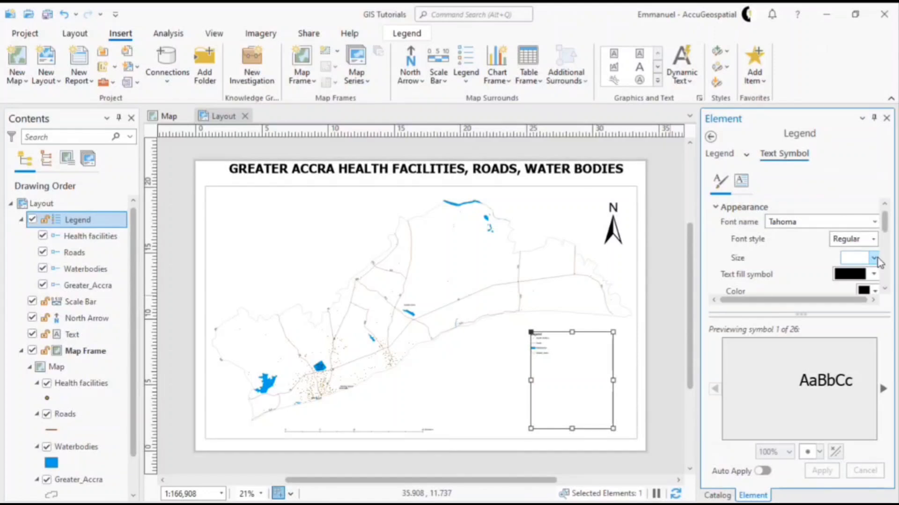
click(874, 258)
click(856, 419)
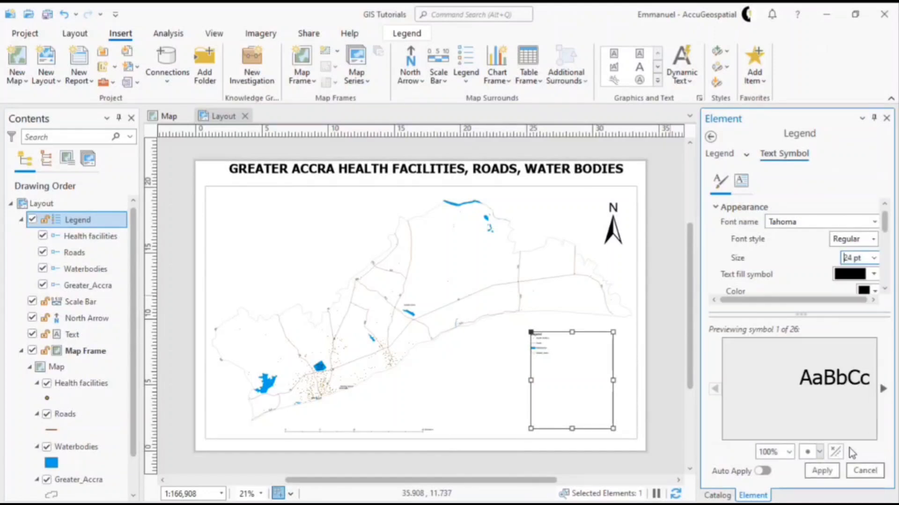
click(822, 471)
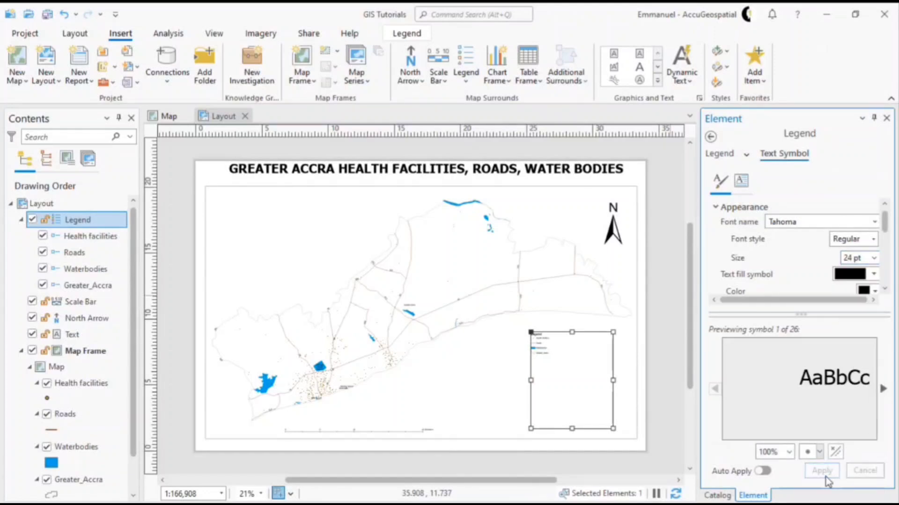
click(874, 258)
click(847, 450)
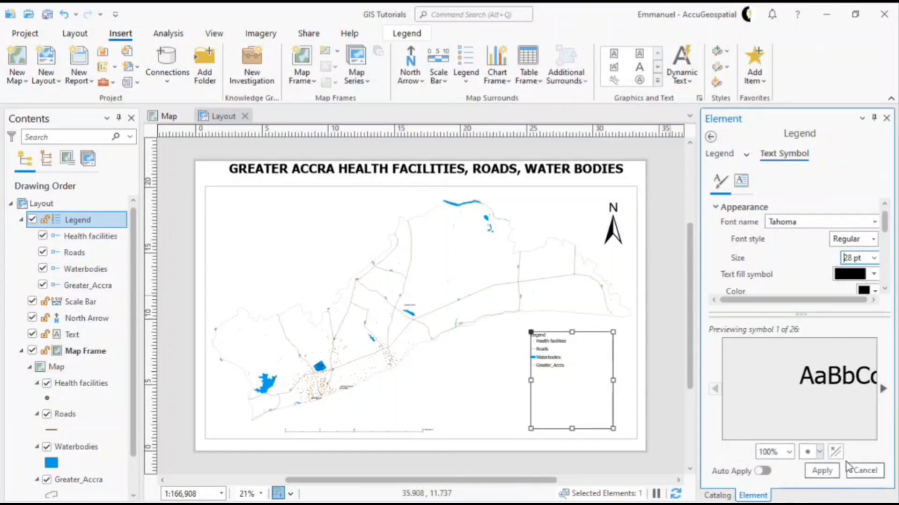
click(823, 469)
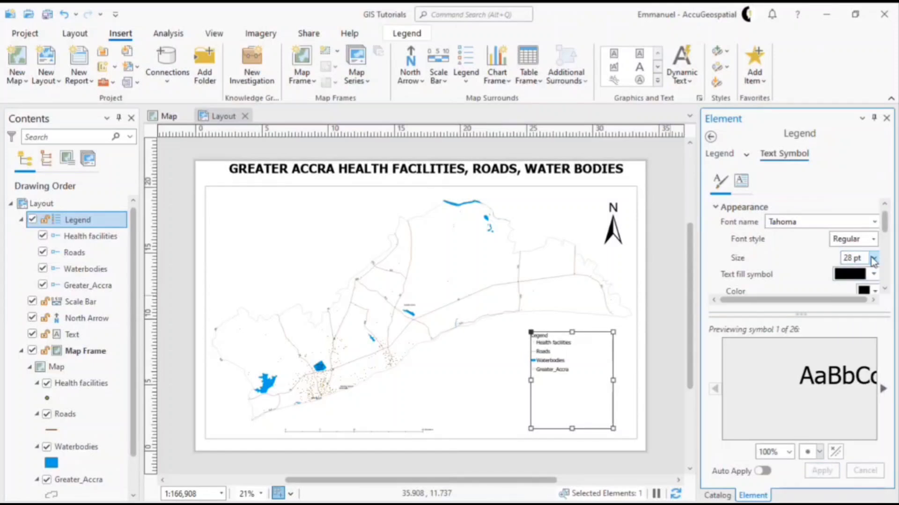
click(873, 257)
click(850, 463)
click(824, 470)
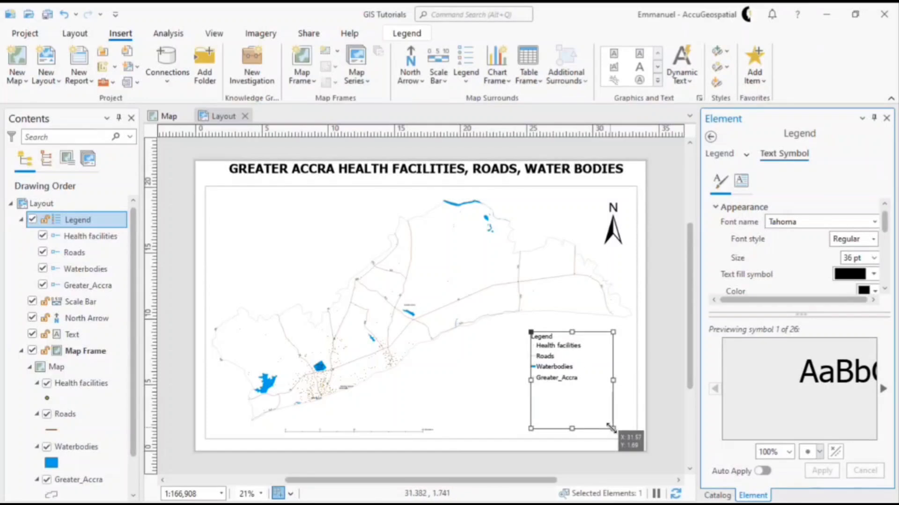
drag(613, 428, 592, 393)
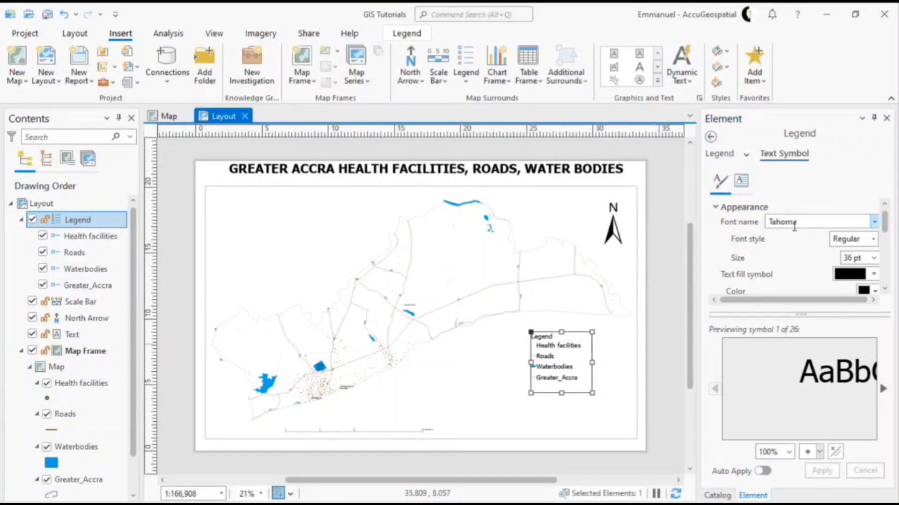
scroll(803, 249, down, 5)
scroll(807, 249, up, 2)
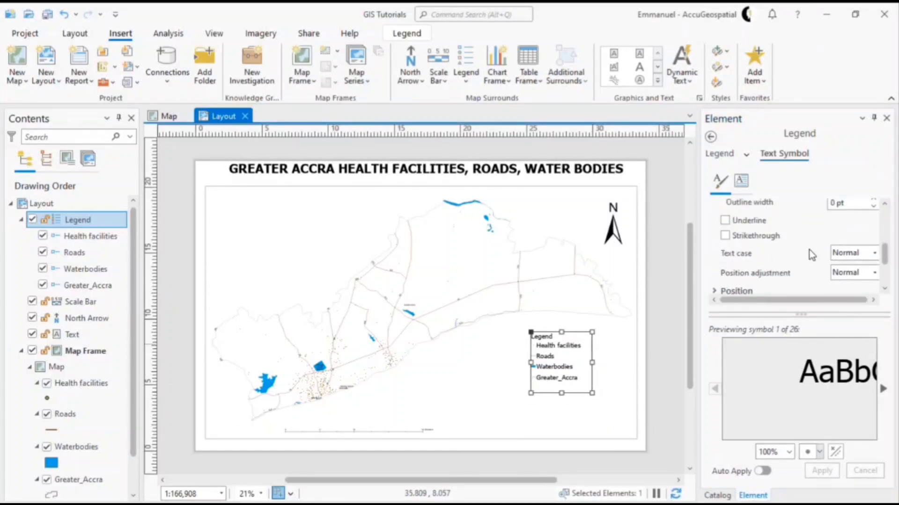
scroll(809, 250, down, 3)
scroll(804, 254, up, 2)
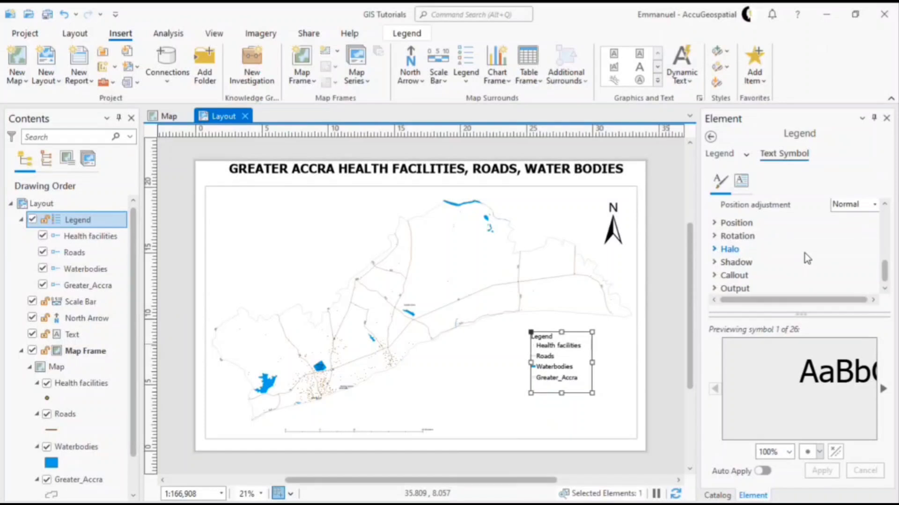
scroll(801, 254, up, 6)
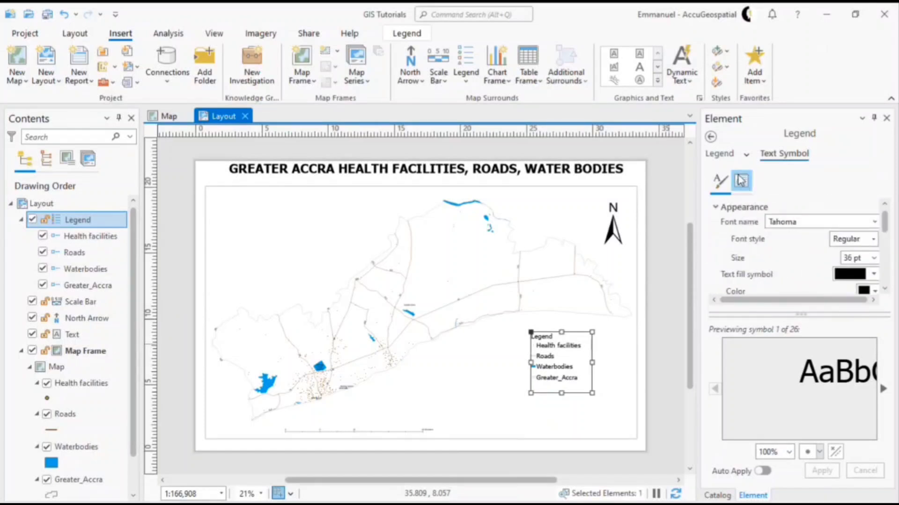
Give the legend a dark orange border with a line width of 3 pt
click(746, 155)
click(774, 206)
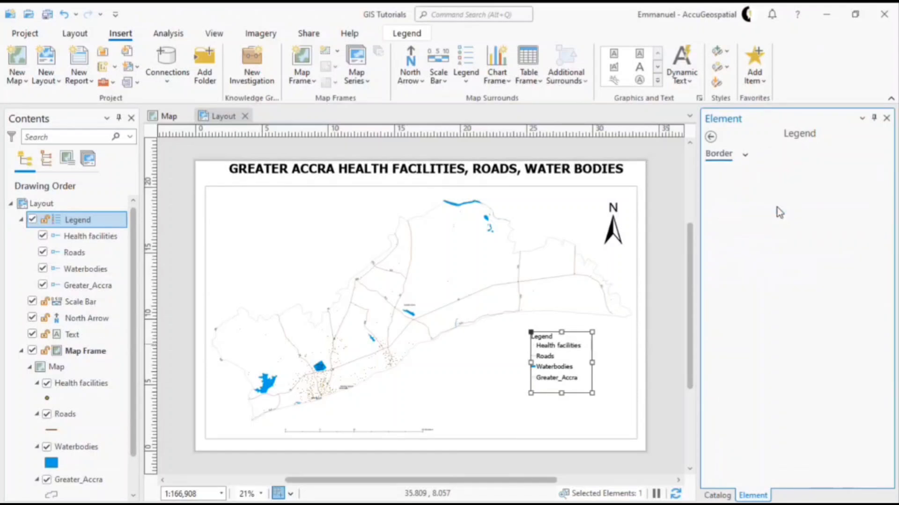
click(873, 219)
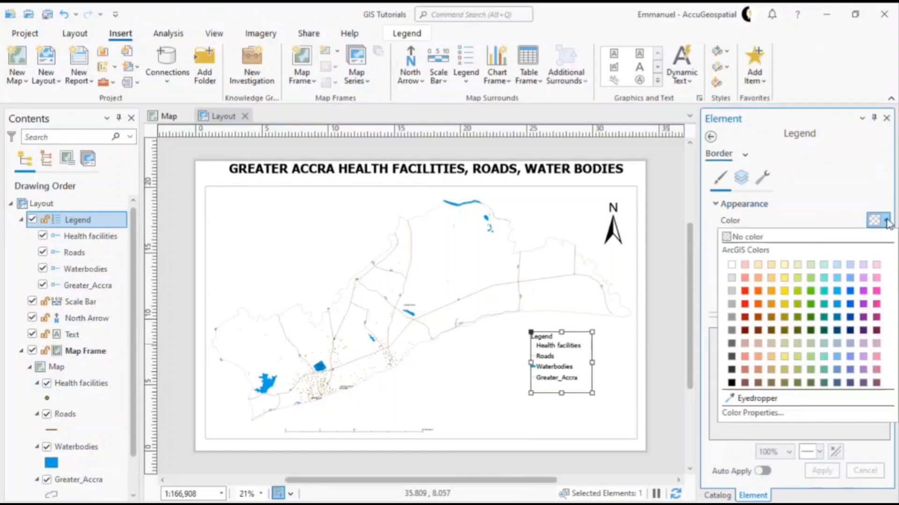
click(759, 331)
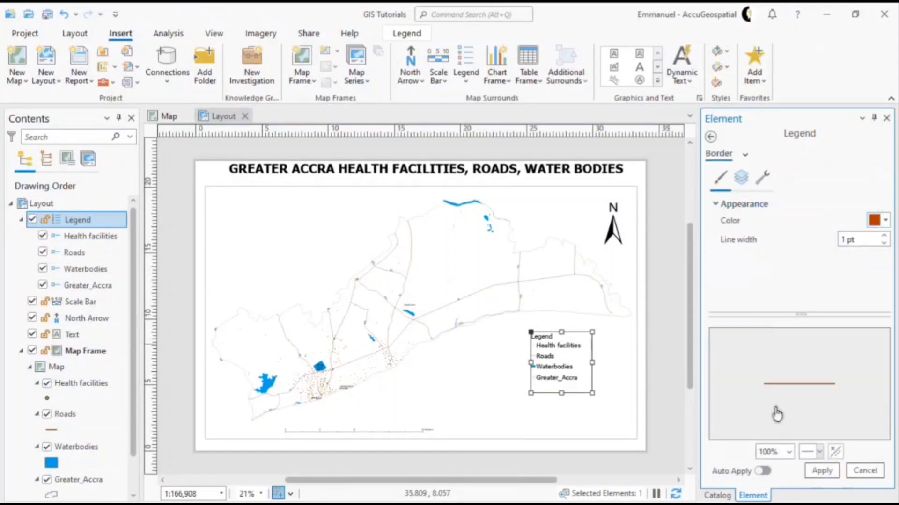
click(822, 472)
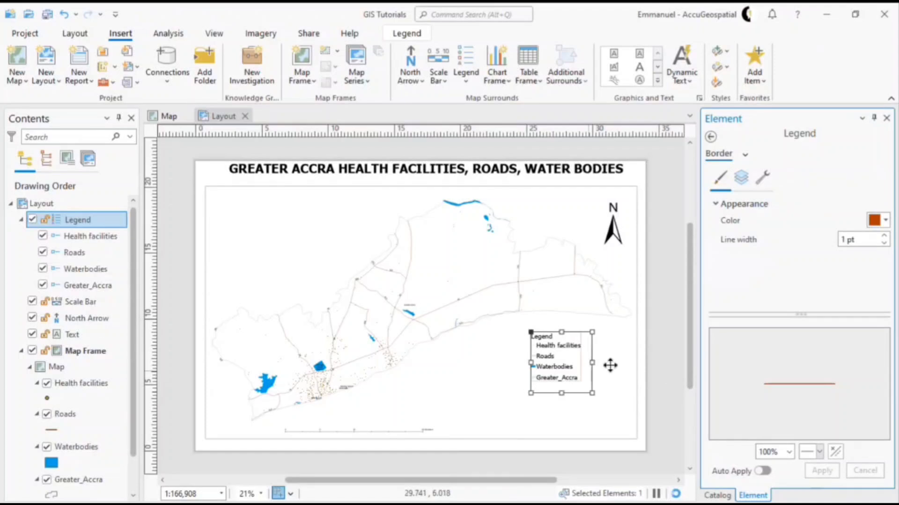
click(884, 237)
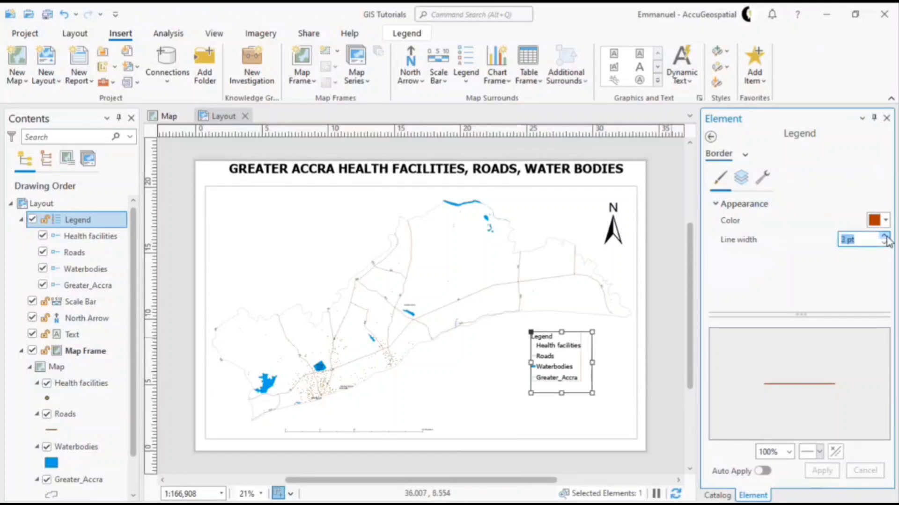
click(884, 236)
click(822, 472)
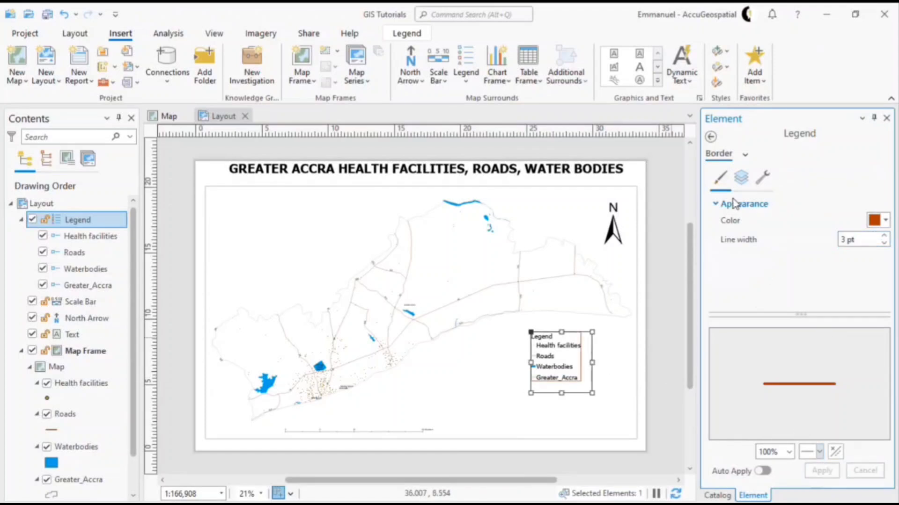
Set the offset effect of the legend border's solid stroke to 14 pt so the border stands off from the items
click(745, 155)
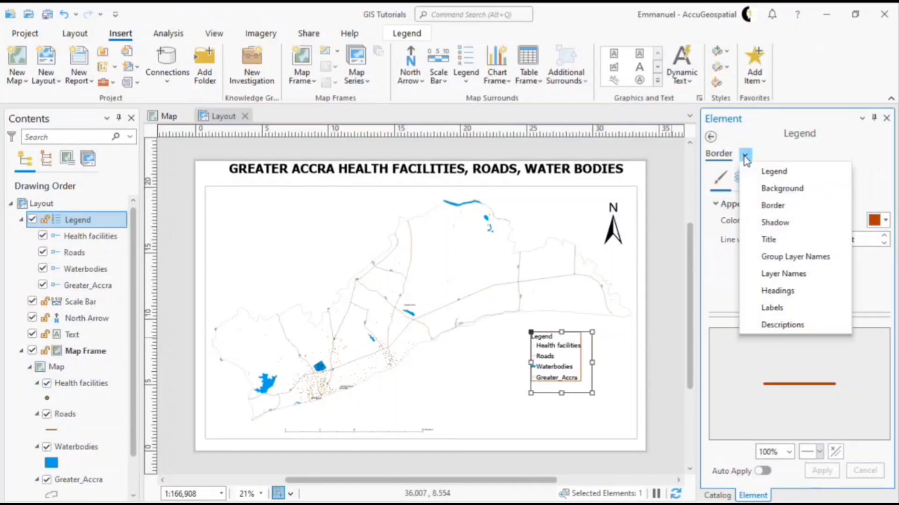
click(744, 154)
click(742, 178)
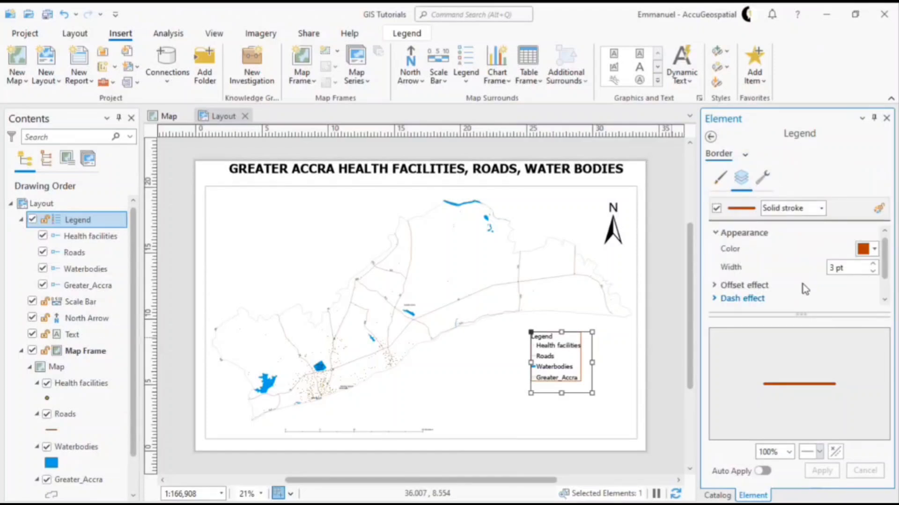
scroll(802, 284, down, 1)
click(743, 261)
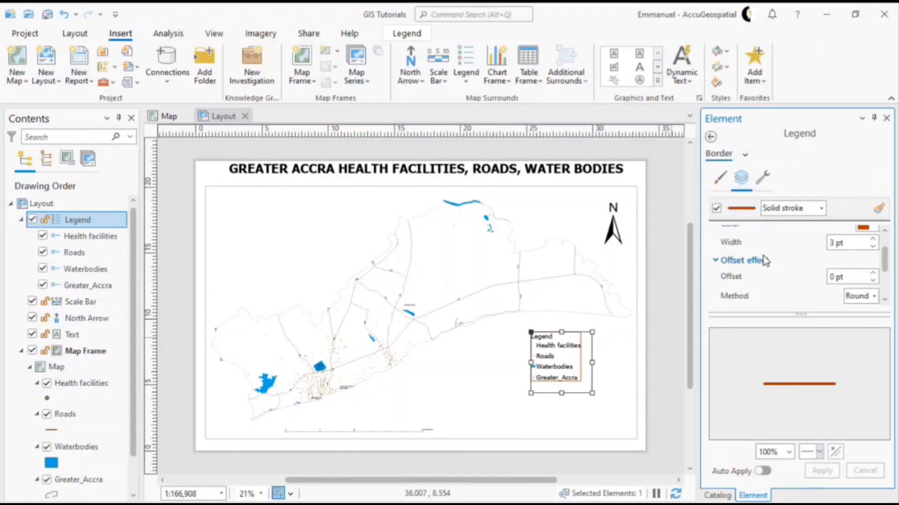
click(873, 275)
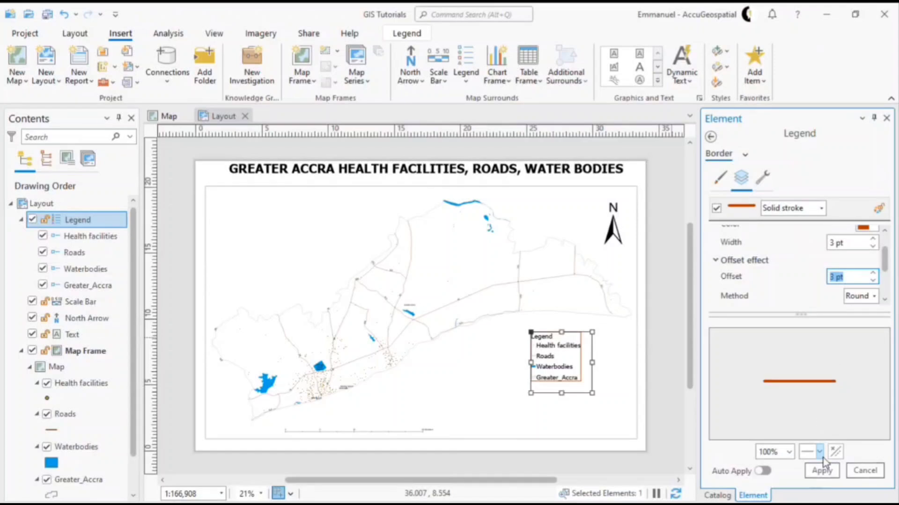
click(822, 471)
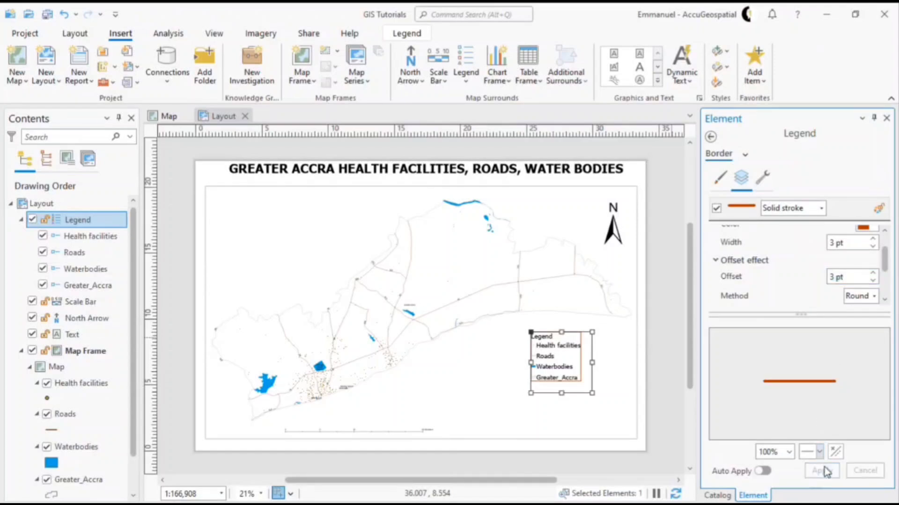
click(873, 274)
click(873, 273)
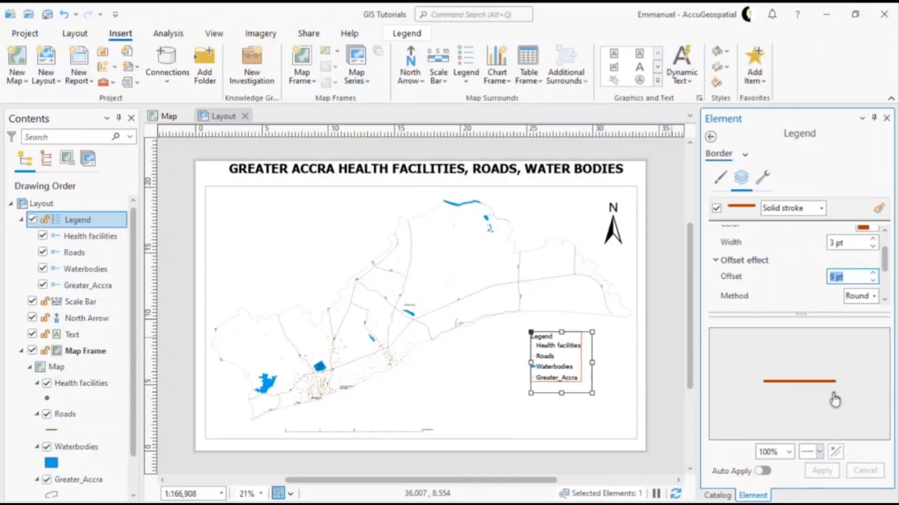
click(823, 470)
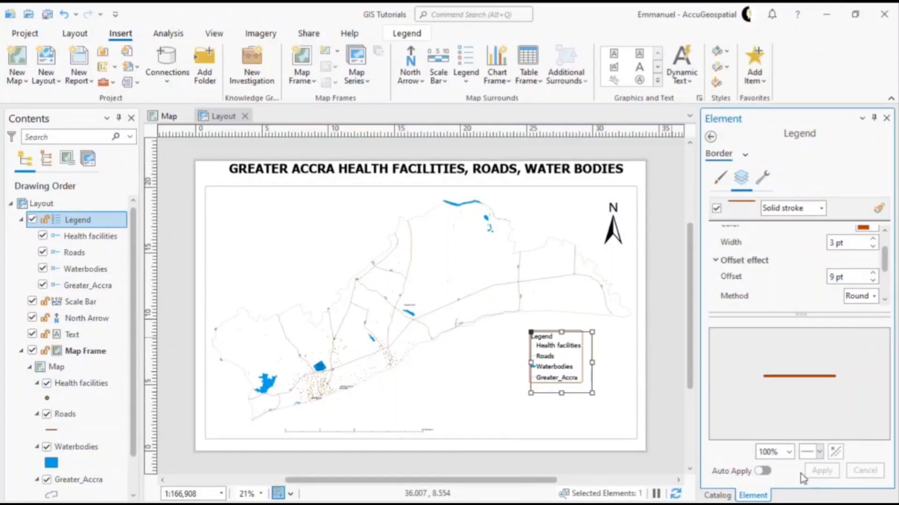
click(872, 273)
click(872, 273)
click(872, 273)
click(871, 273)
click(872, 273)
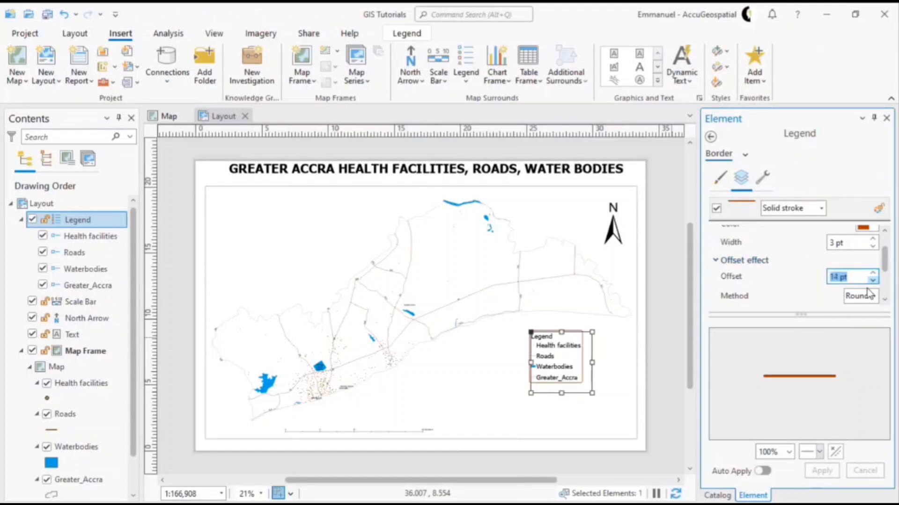
click(823, 474)
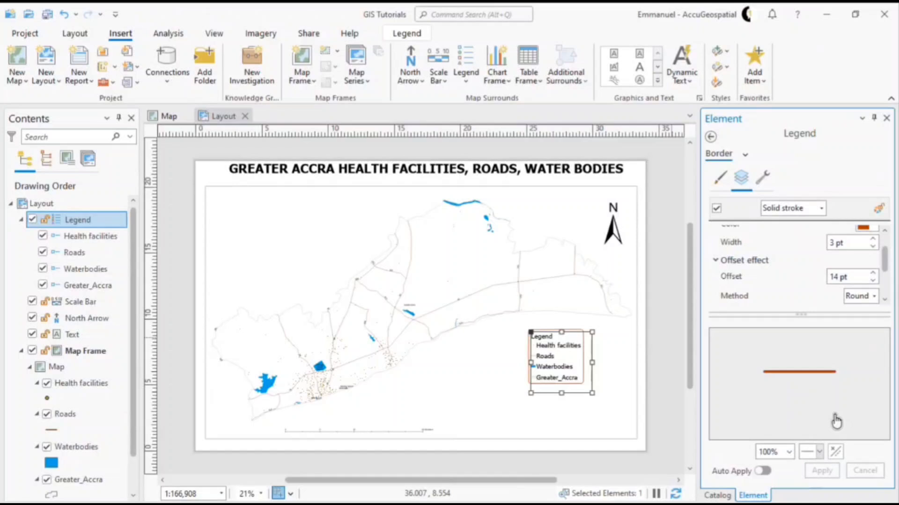
Move the legend into the lower-right corner of the map frame and clear the selection
click(633, 412)
drag(578, 360, 583, 389)
click(585, 349)
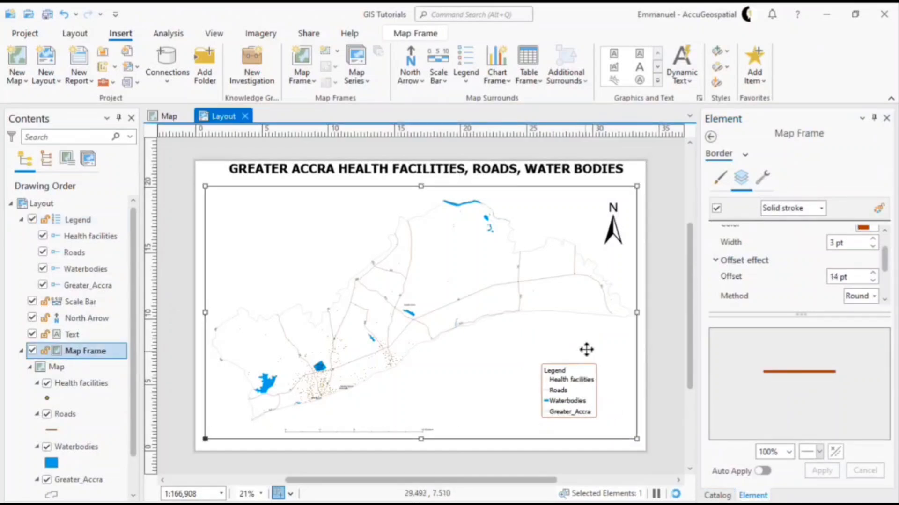
click(674, 322)
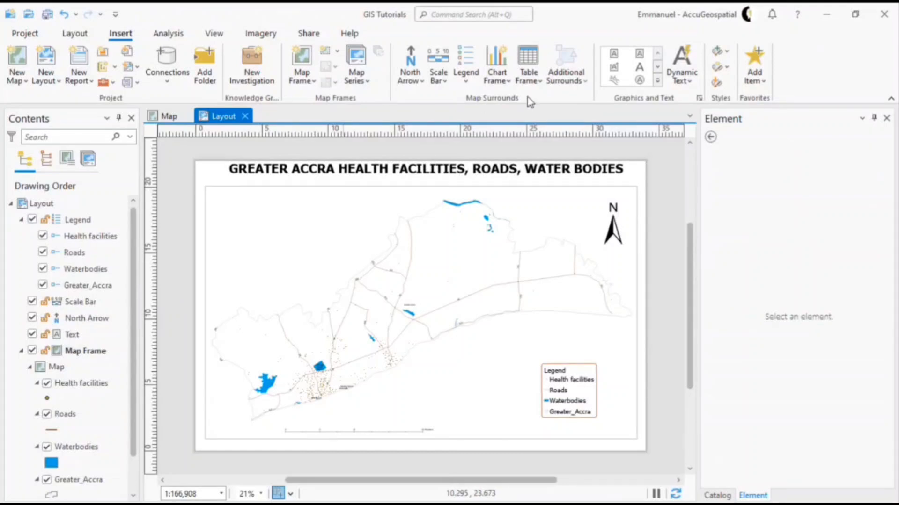
Look through the available additional surrounds, graphics and text elements, table frames and chart frames
click(581, 81)
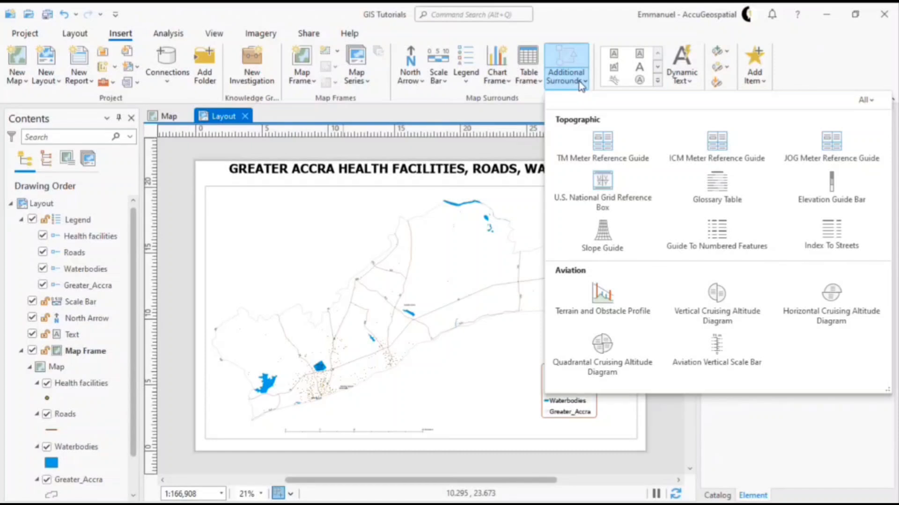
click(581, 83)
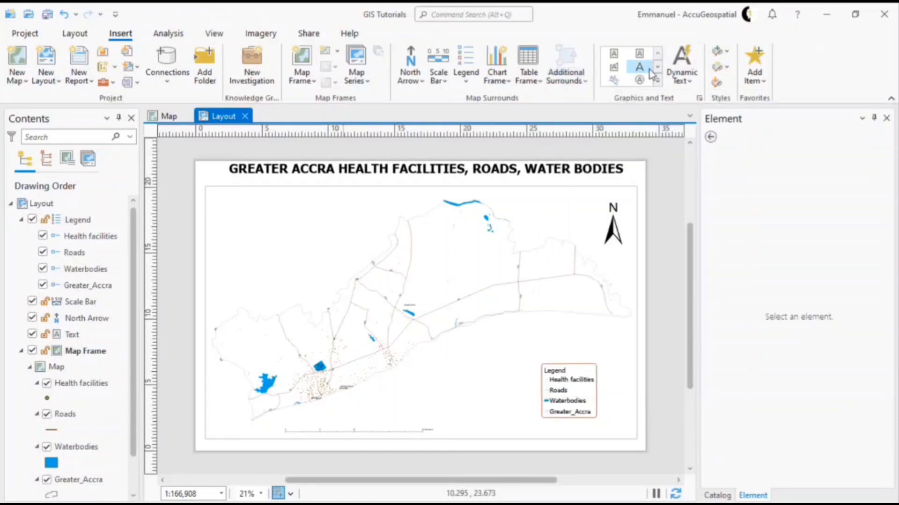
click(658, 79)
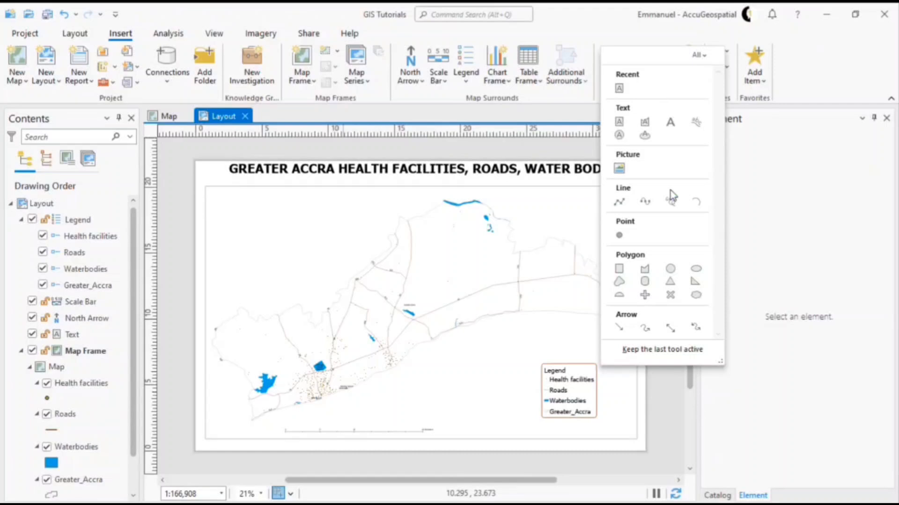
click(648, 38)
click(541, 83)
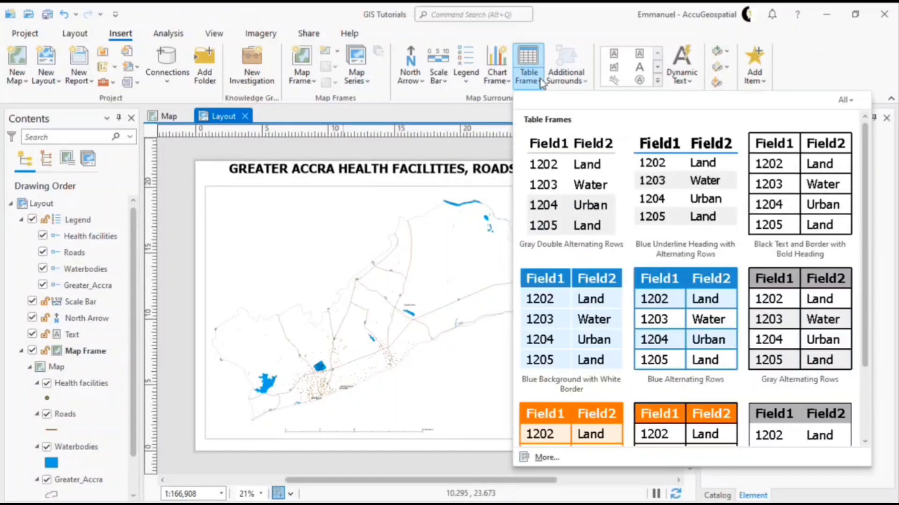
click(506, 82)
click(505, 84)
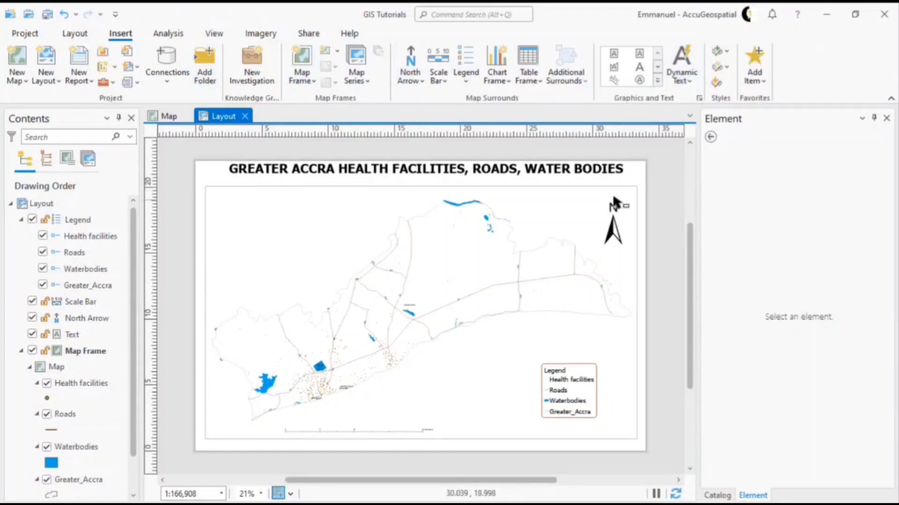
right_click(655, 190)
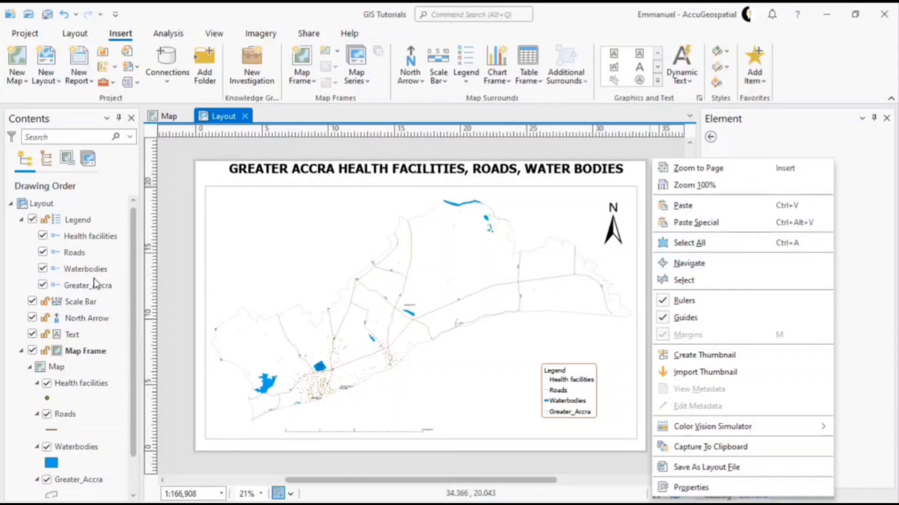
click(168, 218)
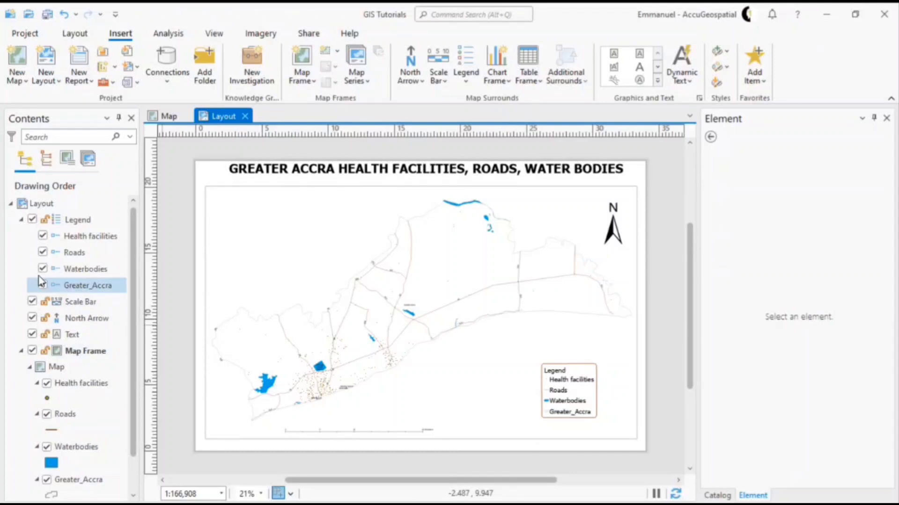
click(47, 204)
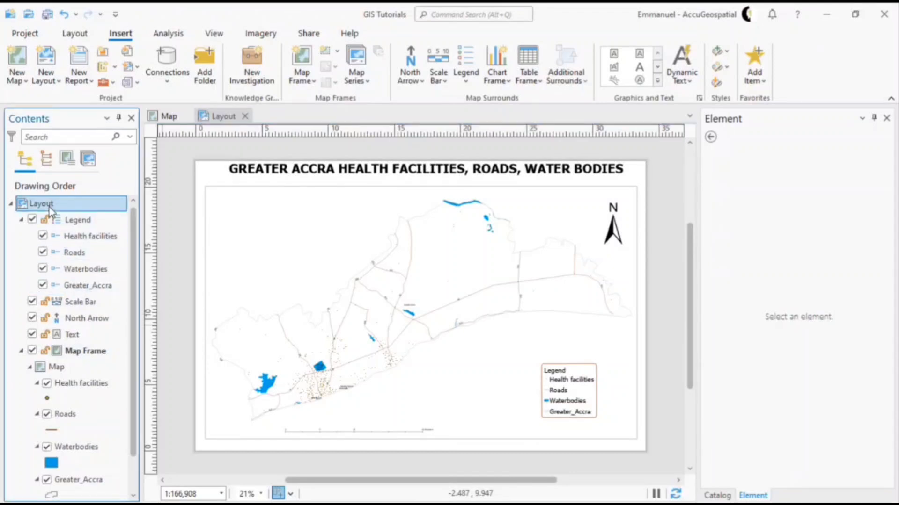
right_click(51, 209)
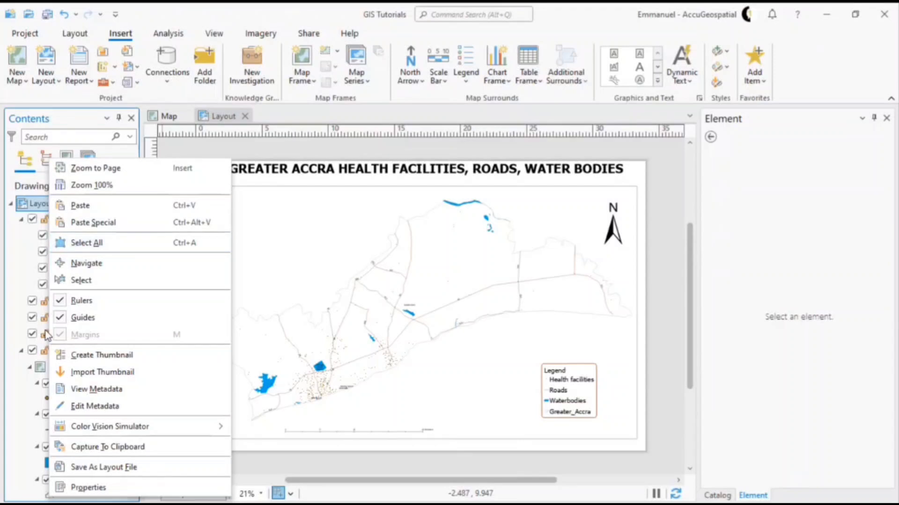
key(Escape)
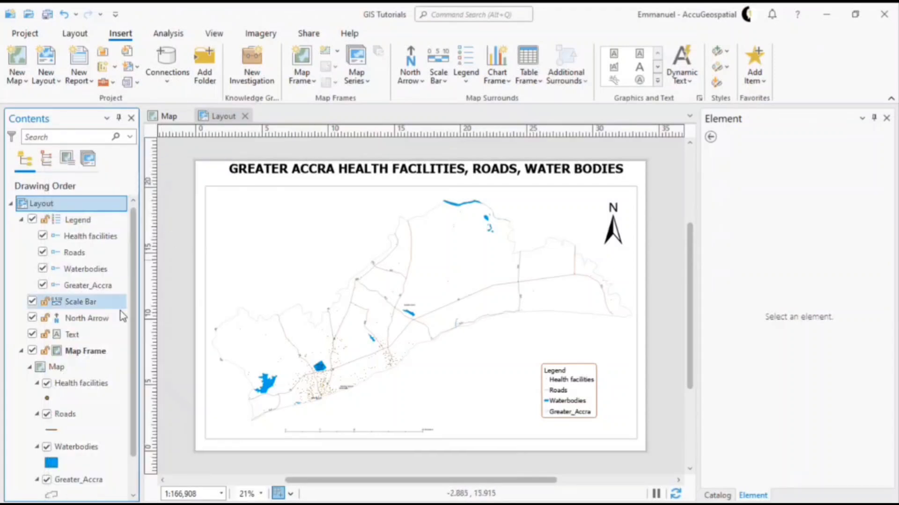
Save the project with the current layout
scroll(94, 344, down, 1)
scroll(96, 345, up, 1)
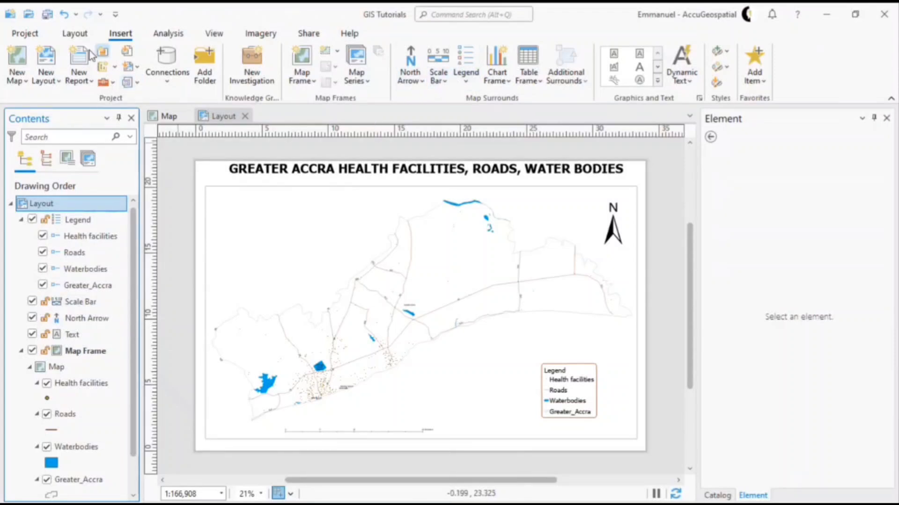
click(48, 14)
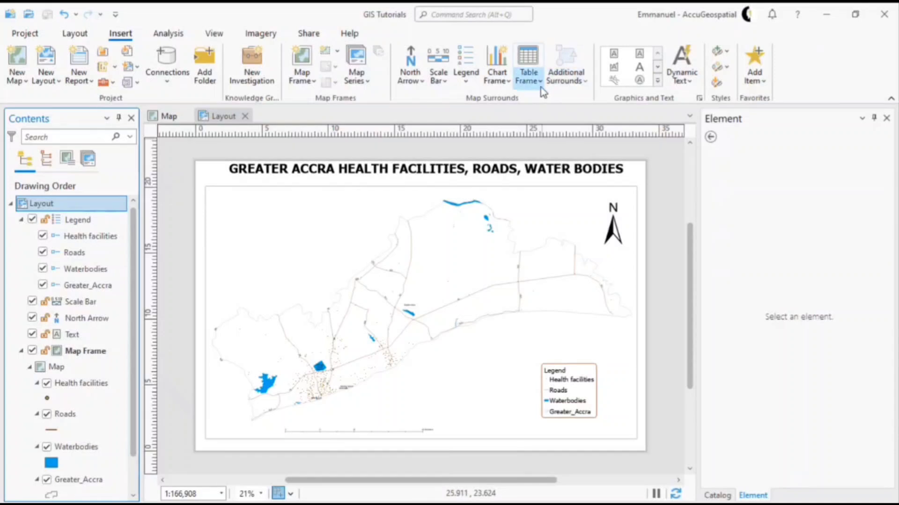
click(470, 85)
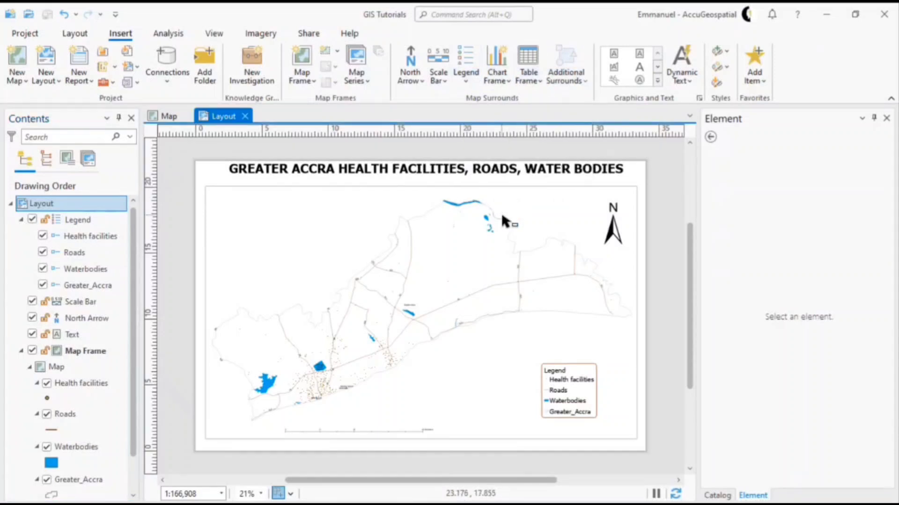
Open the map frame's properties and review its display and placement settings
right_click(503, 220)
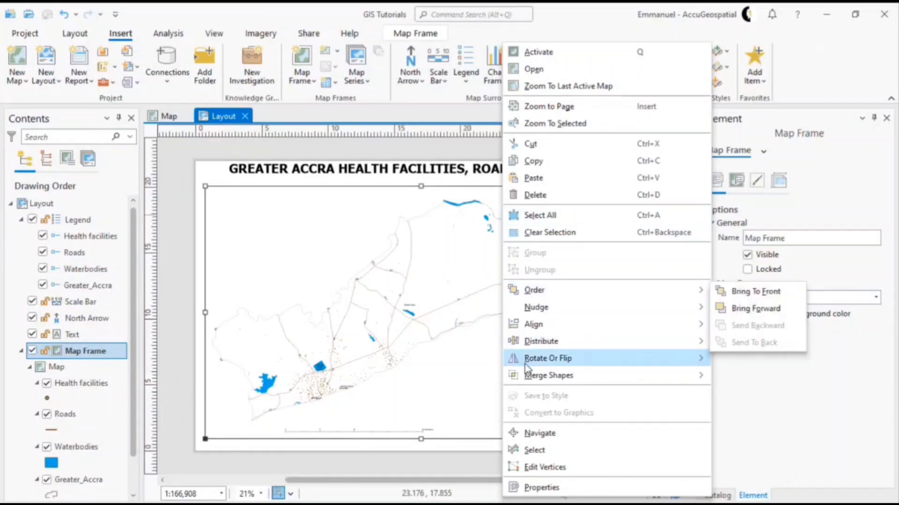
click(532, 488)
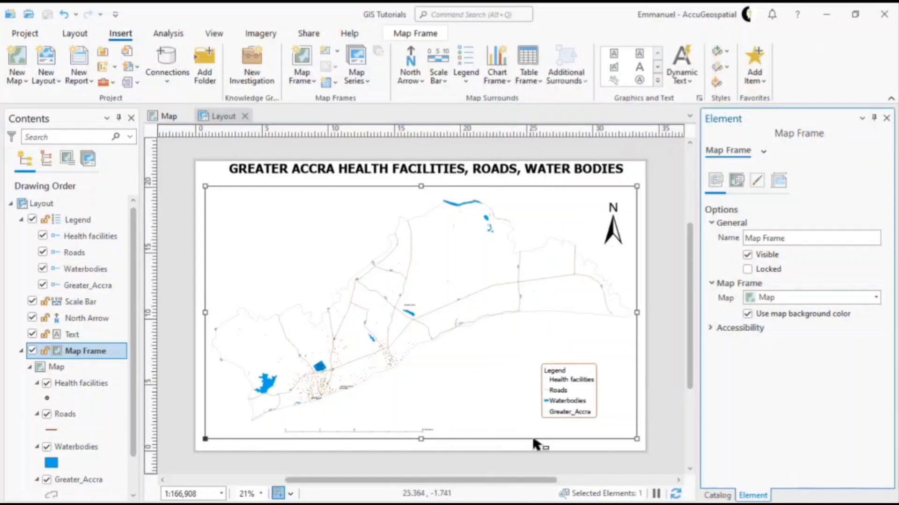
click(737, 179)
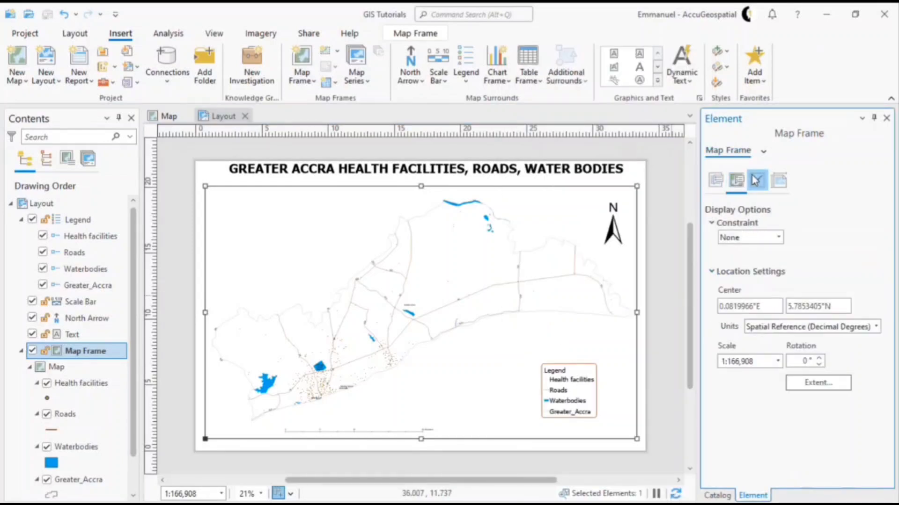
click(756, 179)
click(779, 181)
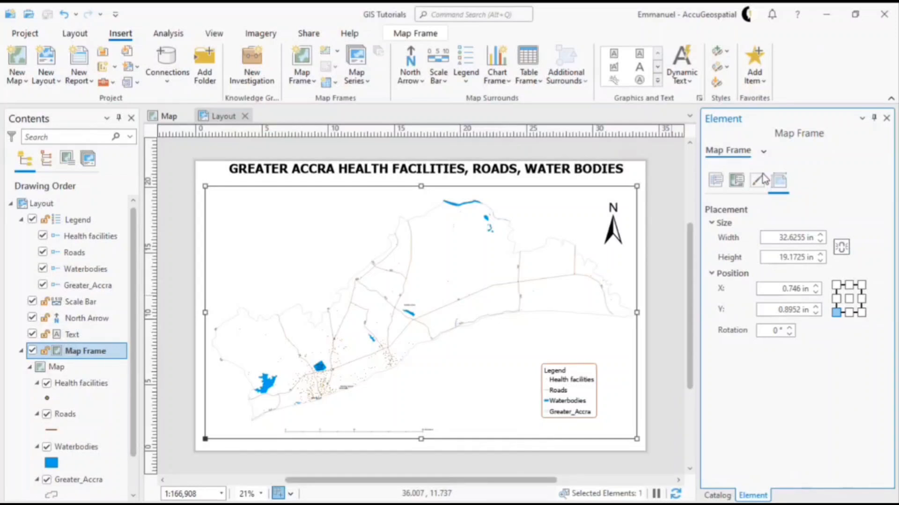
Inspect the map frame's border symbol, its layers and its structure, and close the element properties
click(764, 153)
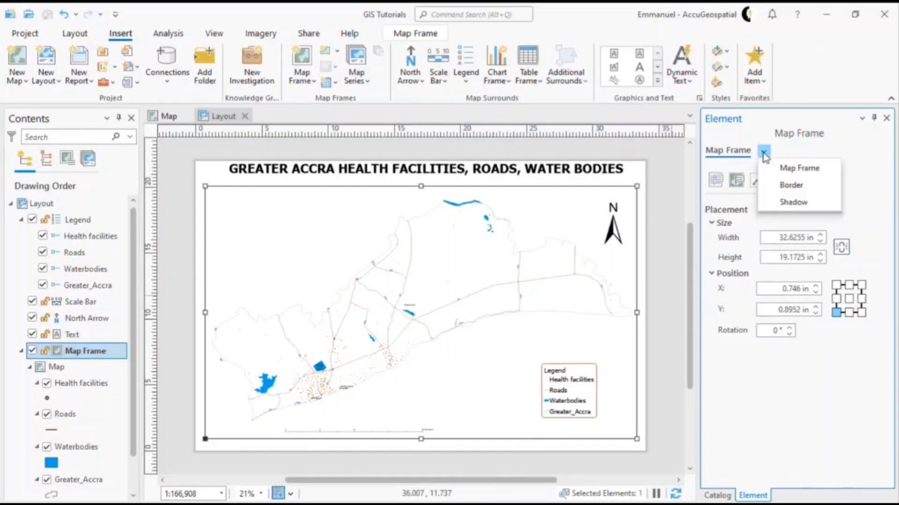
click(786, 185)
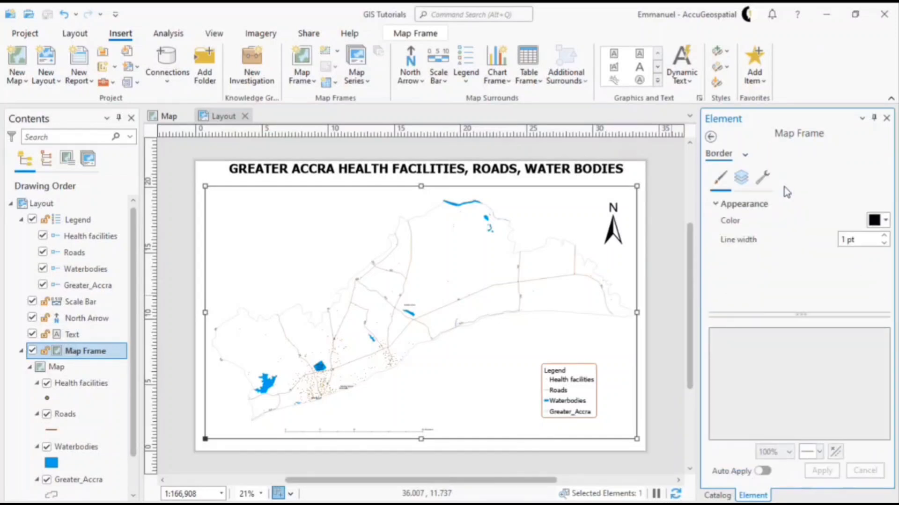
click(743, 179)
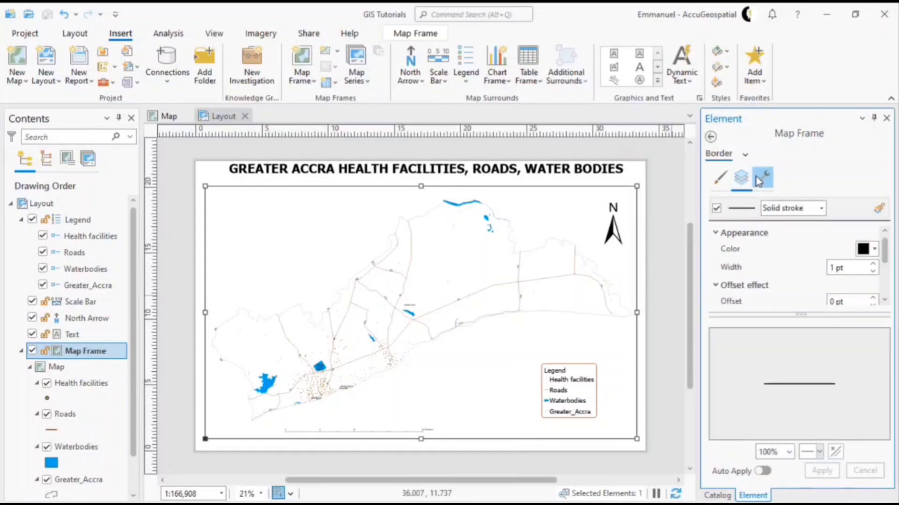
click(758, 182)
scroll(748, 211, down, 2)
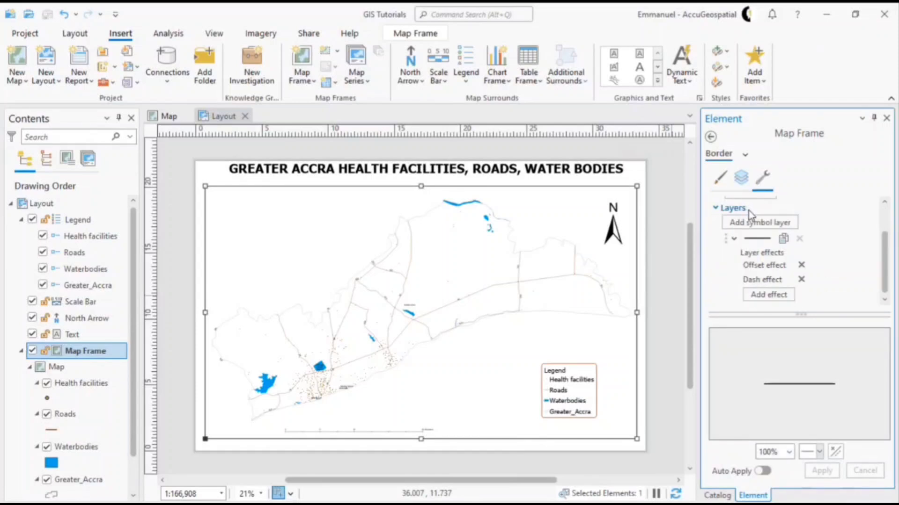
click(744, 184)
click(711, 136)
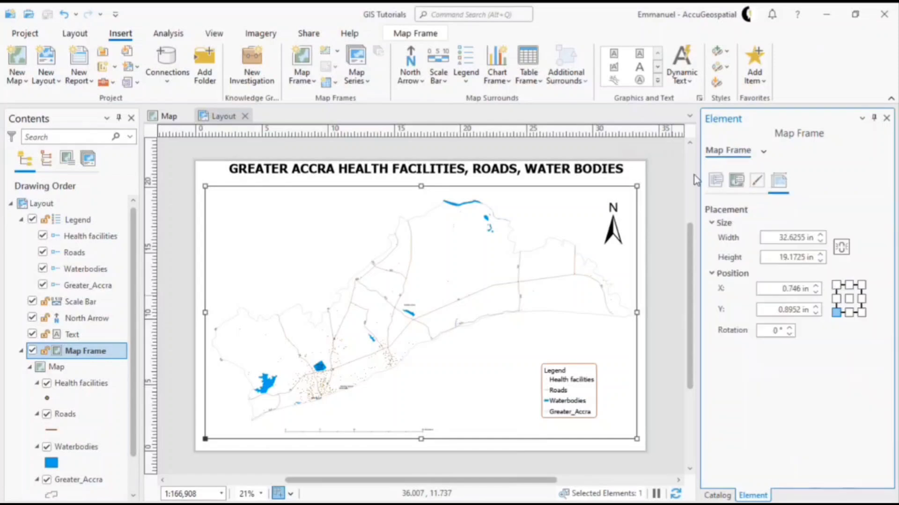
click(673, 183)
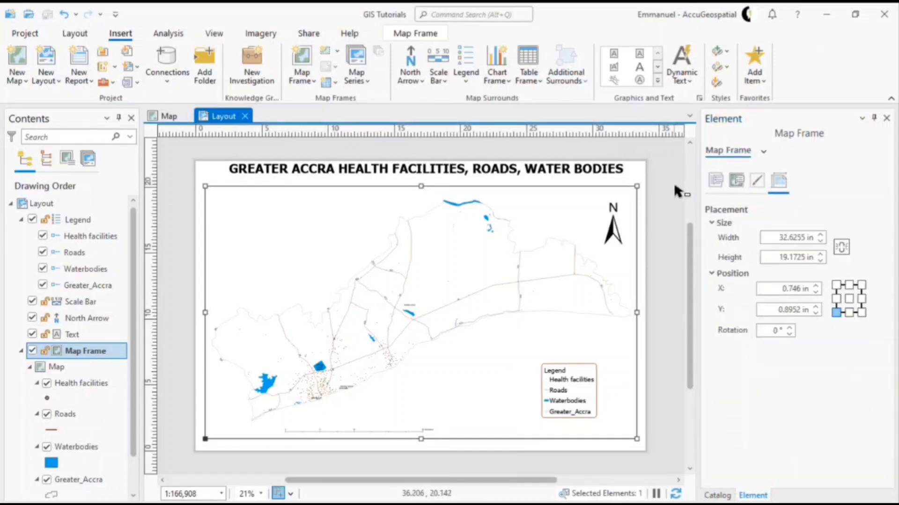
click(887, 119)
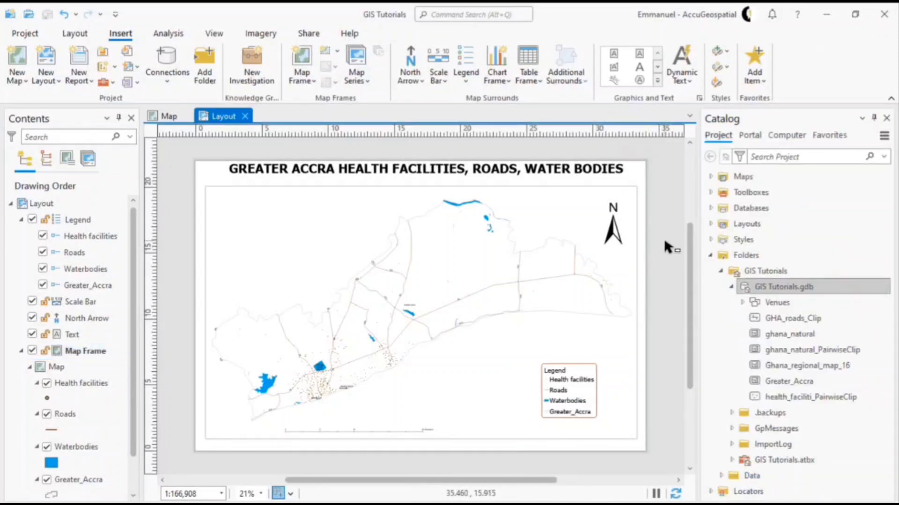
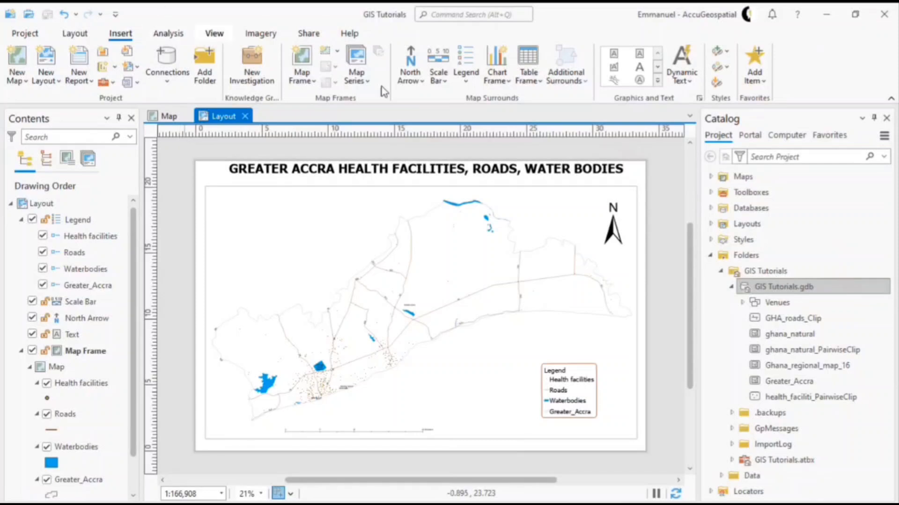
Open the print settings for the layout, check the paper sizes and refresh the Microsoft Print to PDF printer
click(315, 37)
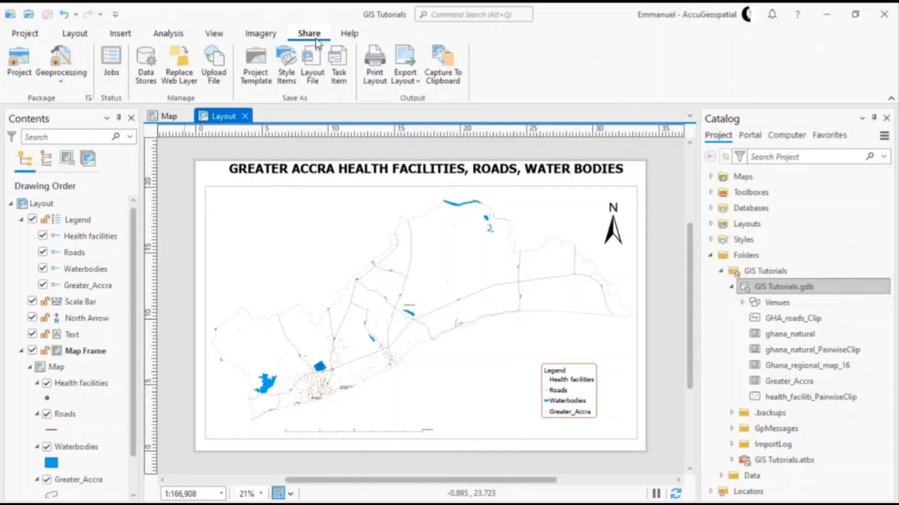
click(384, 82)
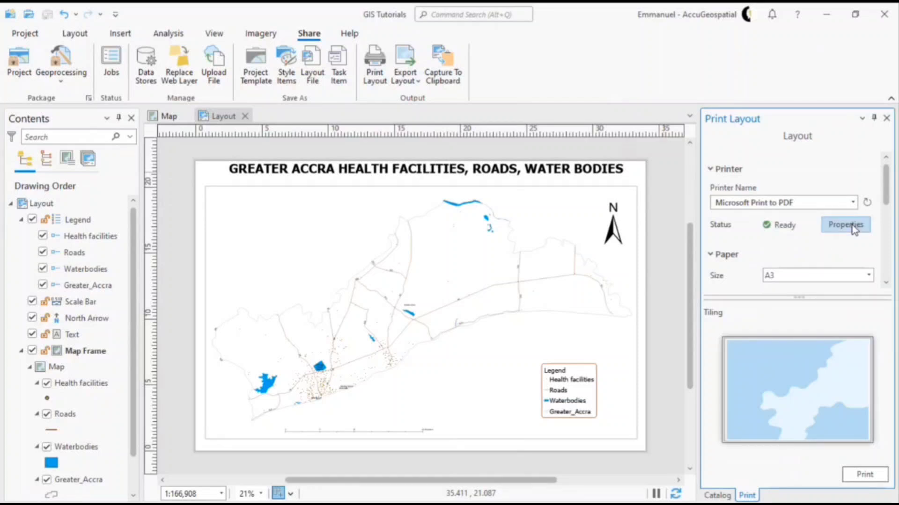
click(869, 277)
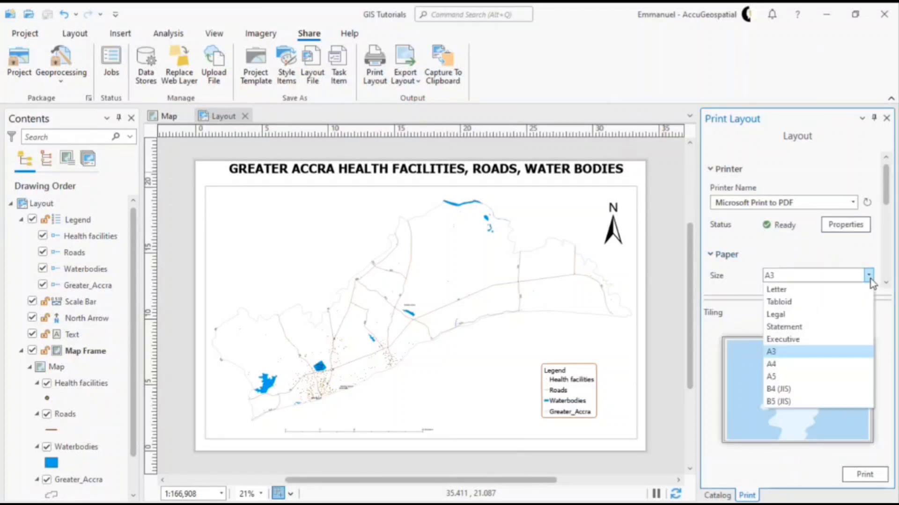
click(869, 277)
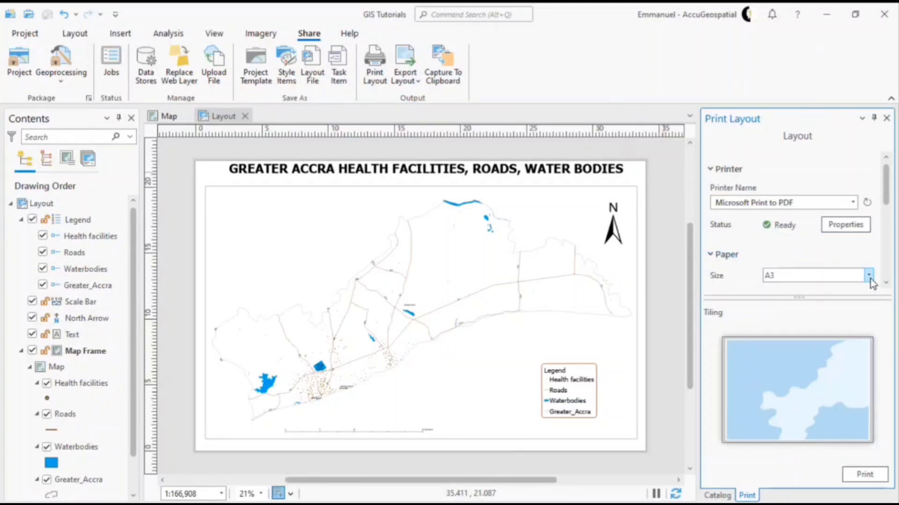
click(868, 204)
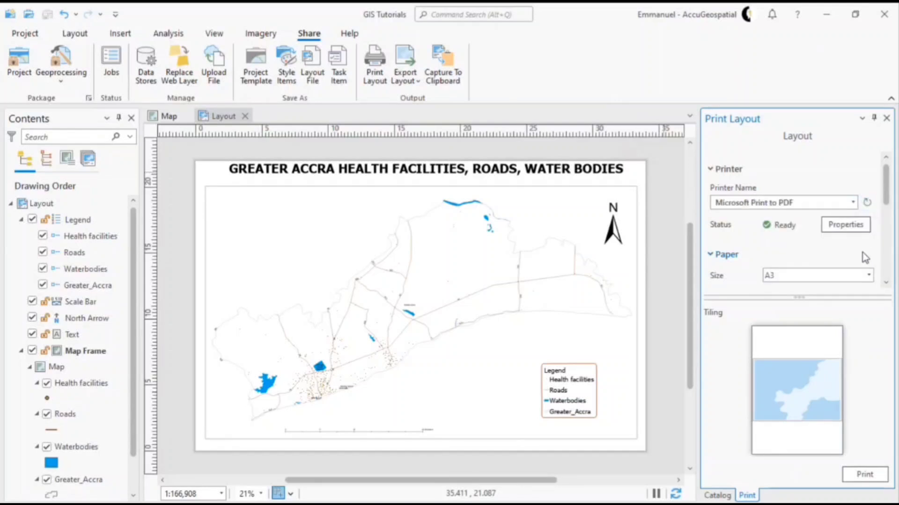
Keep the paper size at A3 and set the Microsoft Print to PDF printer's orientation to Landscape
click(868, 278)
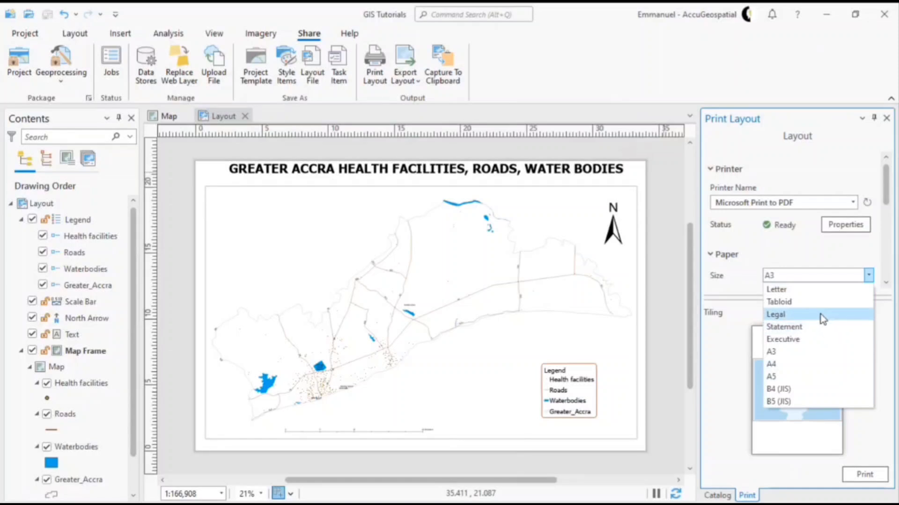
click(833, 249)
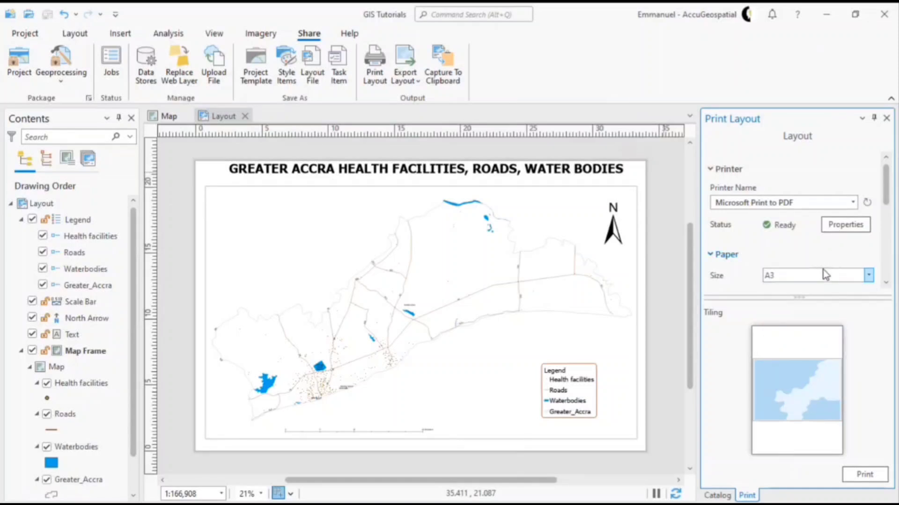
click(846, 225)
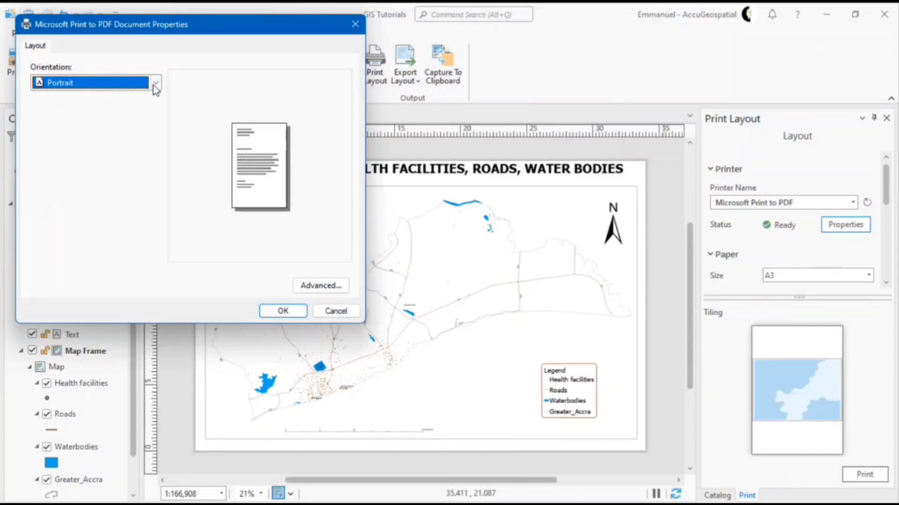
click(155, 83)
click(119, 99)
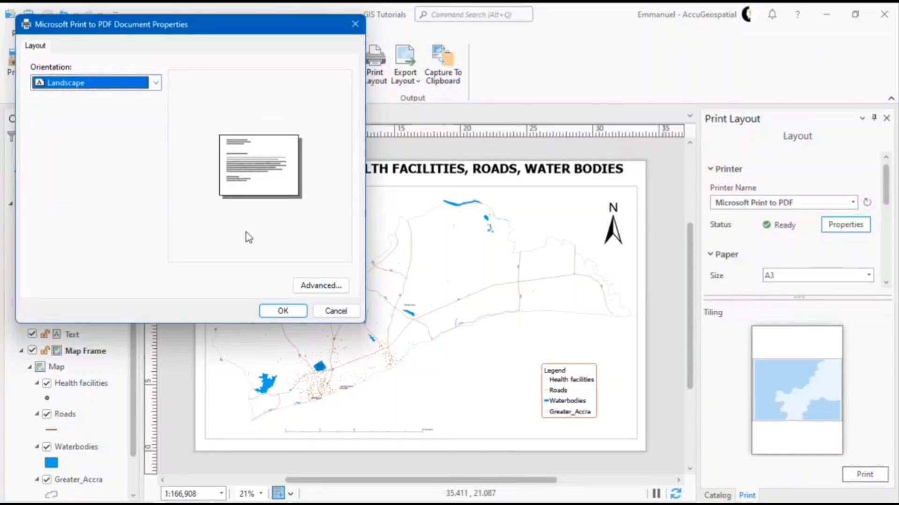
click(290, 309)
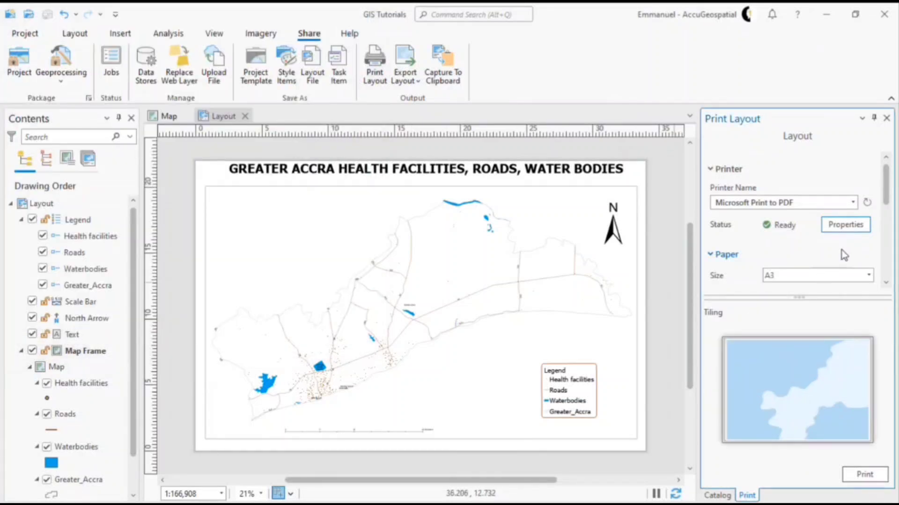
Print the layout and choose the Sena folder inside Desktop > 2525 as the location for the print output
click(864, 474)
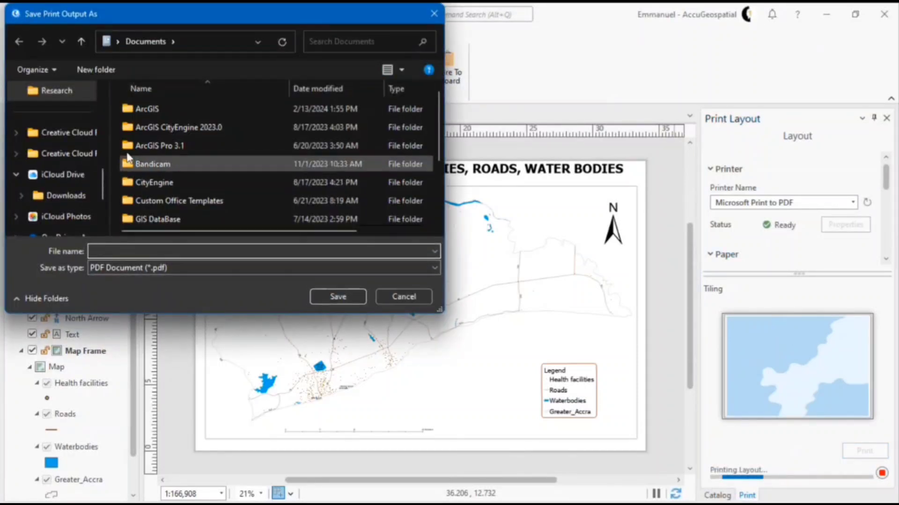
scroll(47, 140, down, 3)
scroll(70, 173, up, 4)
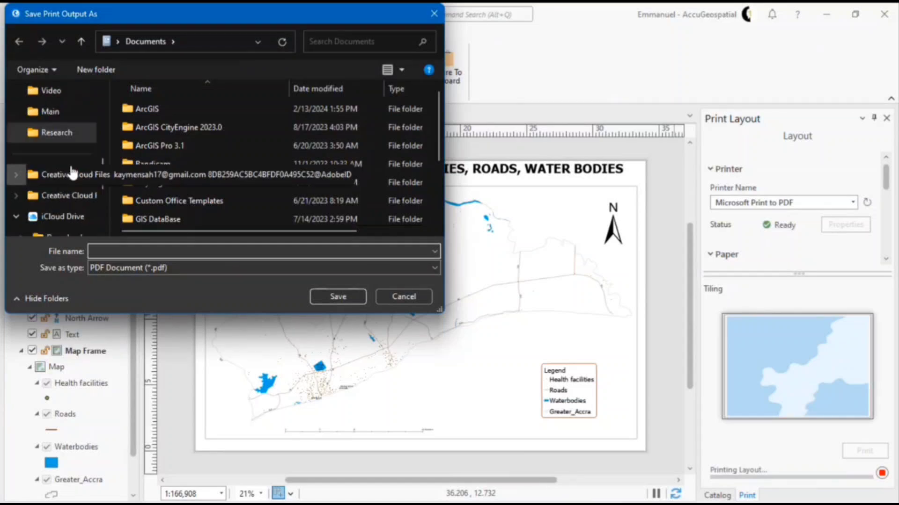
scroll(71, 173, up, 5)
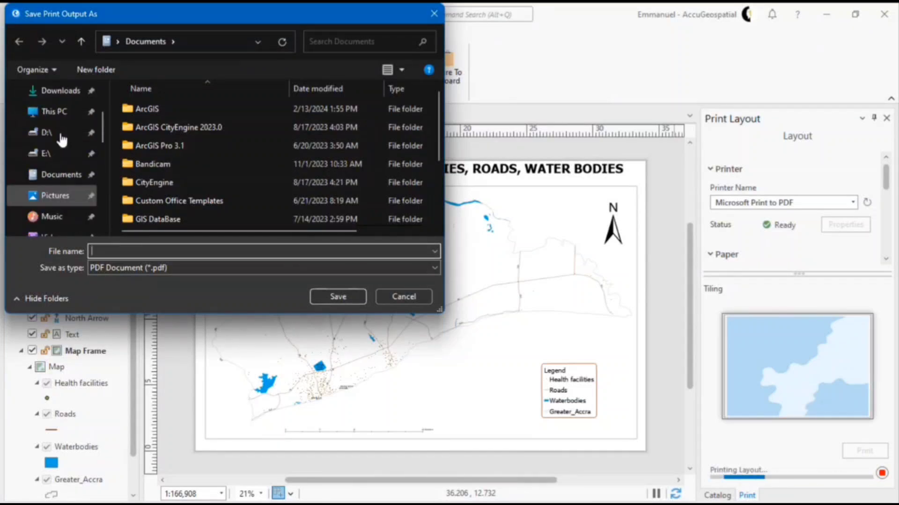
scroll(60, 164, down, 4)
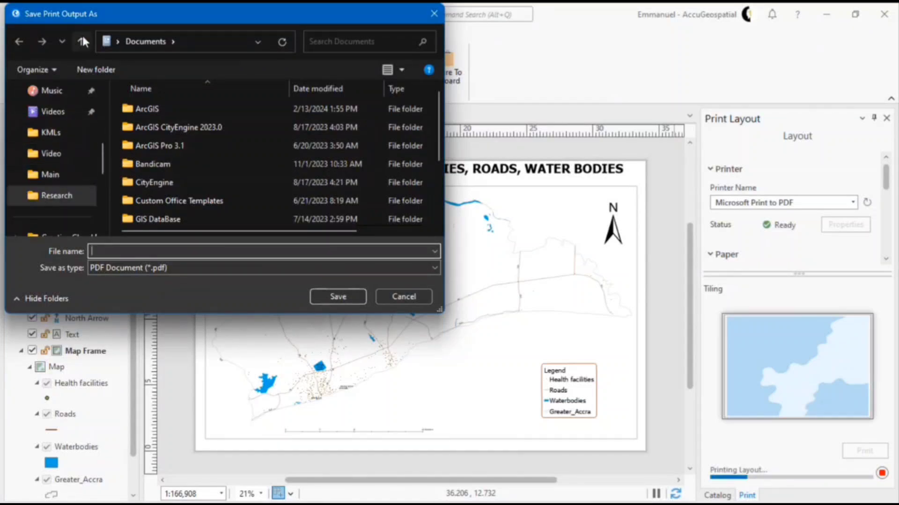
scroll(47, 126, up, 6)
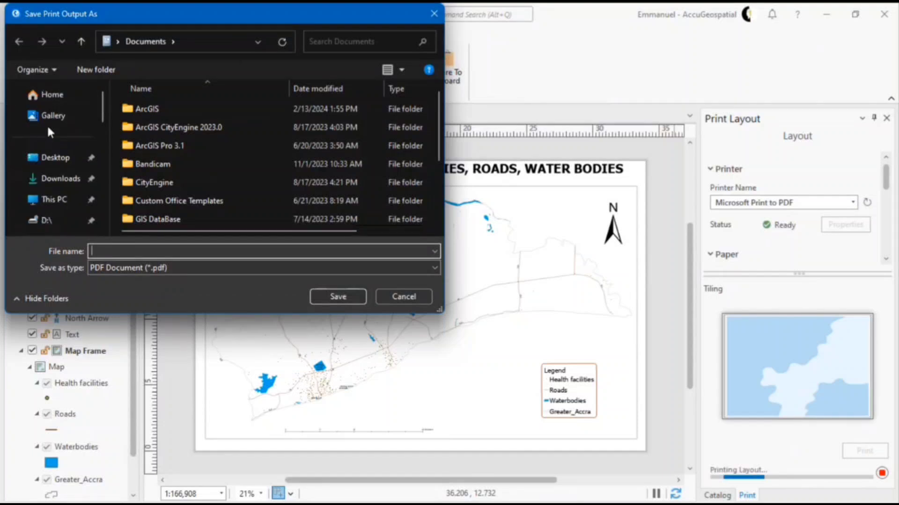
click(54, 160)
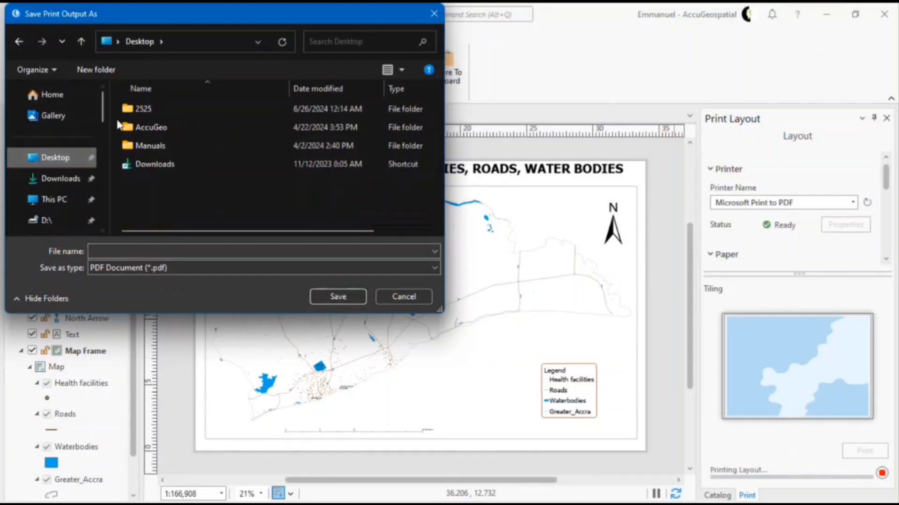
double_click(144, 109)
scroll(163, 207, down, 2)
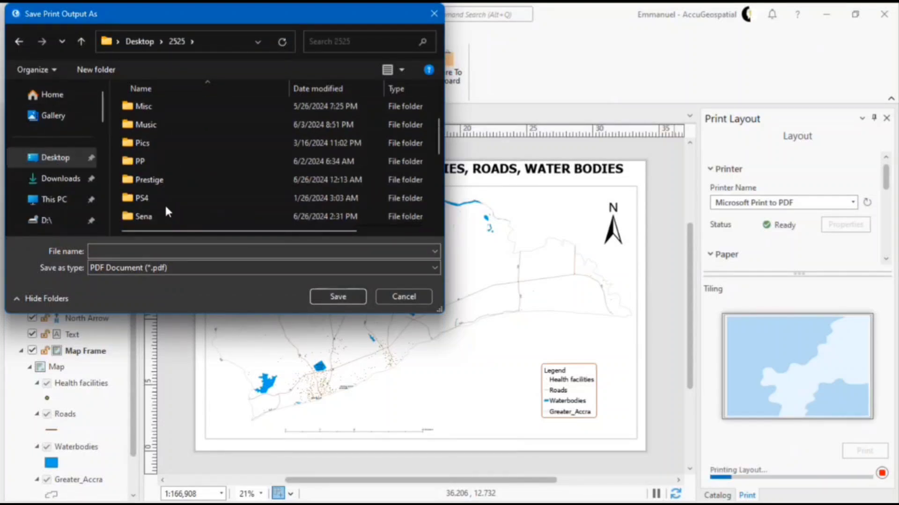
scroll(164, 204, down, 2)
click(159, 109)
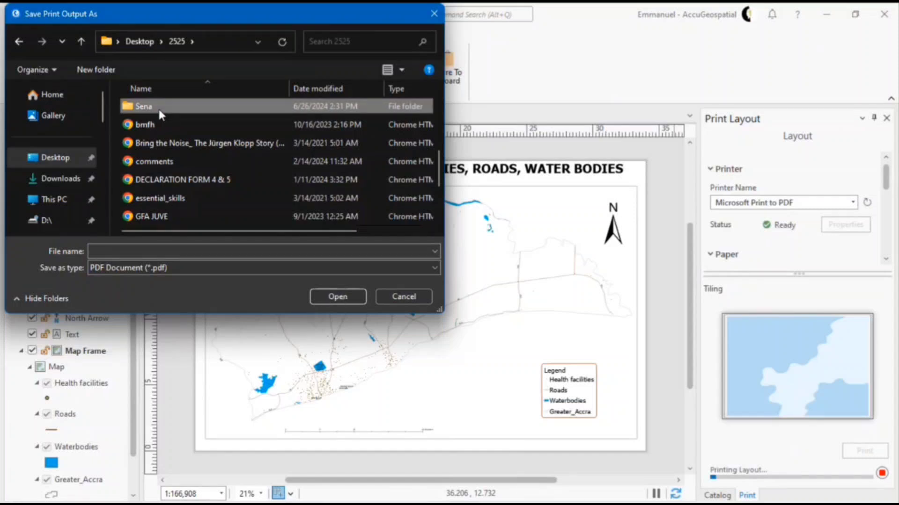
double_click(159, 110)
Look into the GIS Tutorials subfolder, return to the Sena folder and save the print output there as a PDF named GAR
click(162, 148)
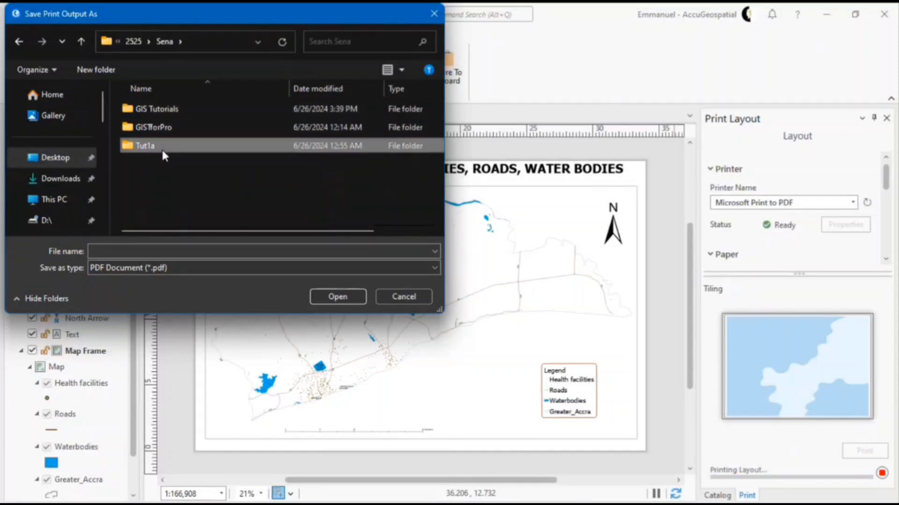
double_click(164, 111)
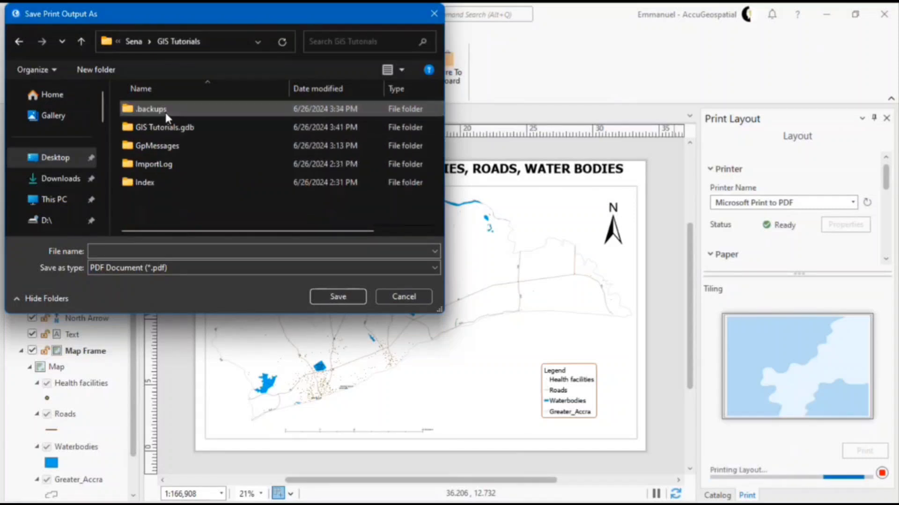
click(82, 40)
click(169, 144)
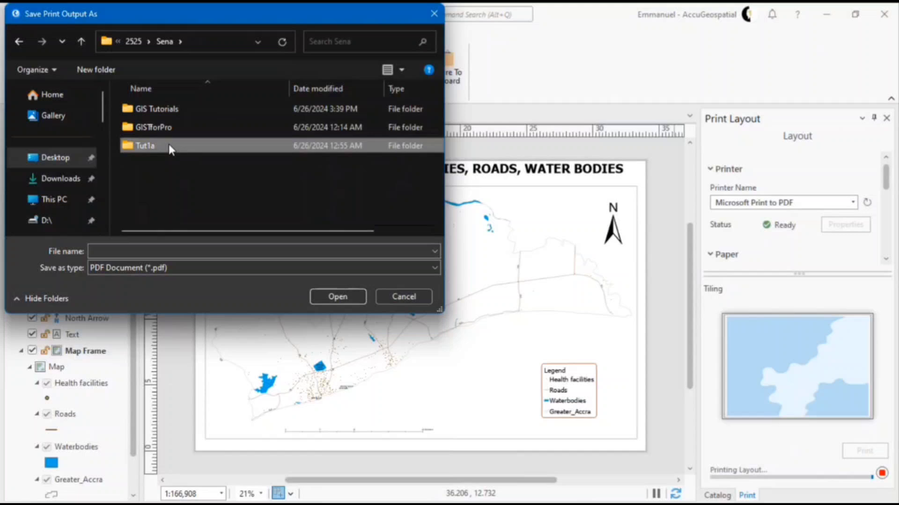
click(270, 251)
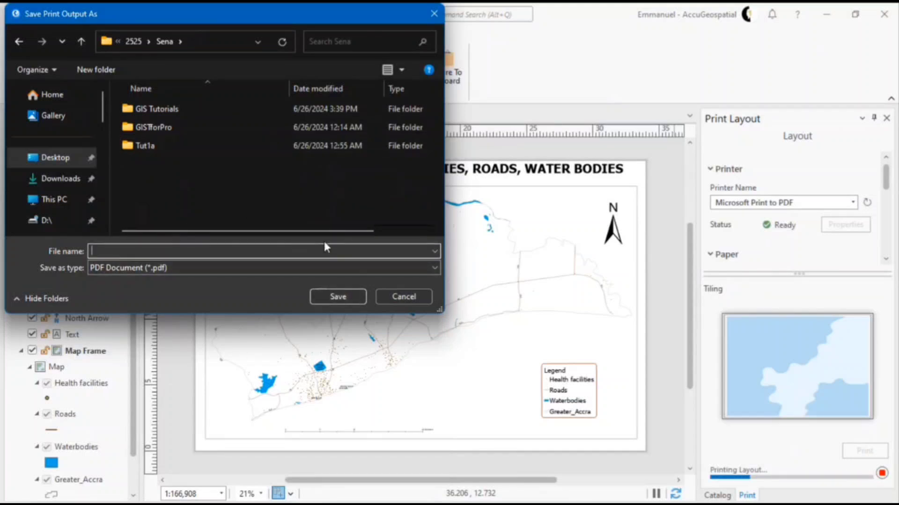
text(GAR)
key(Return)
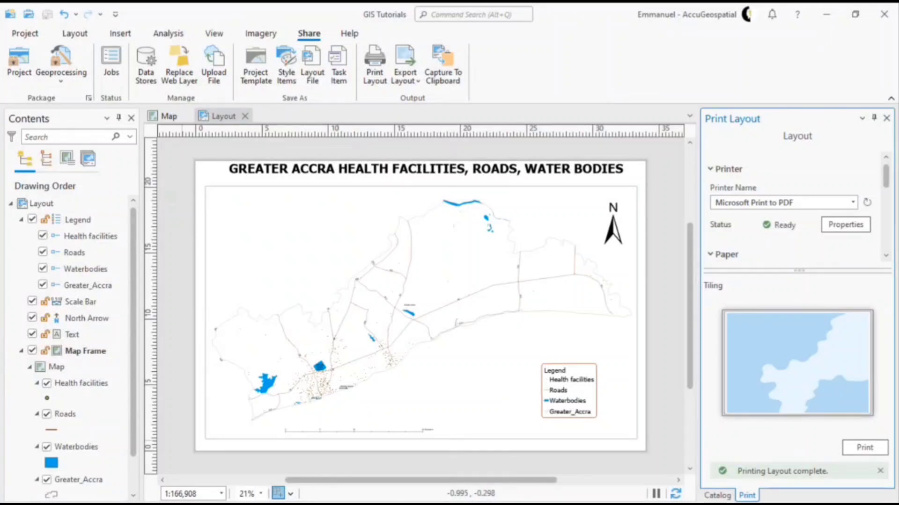
Switch to File Explorer, open GAR.pdf in the browser and examine the printed map, legend and scale bar at different zoom levels
key(super+e)
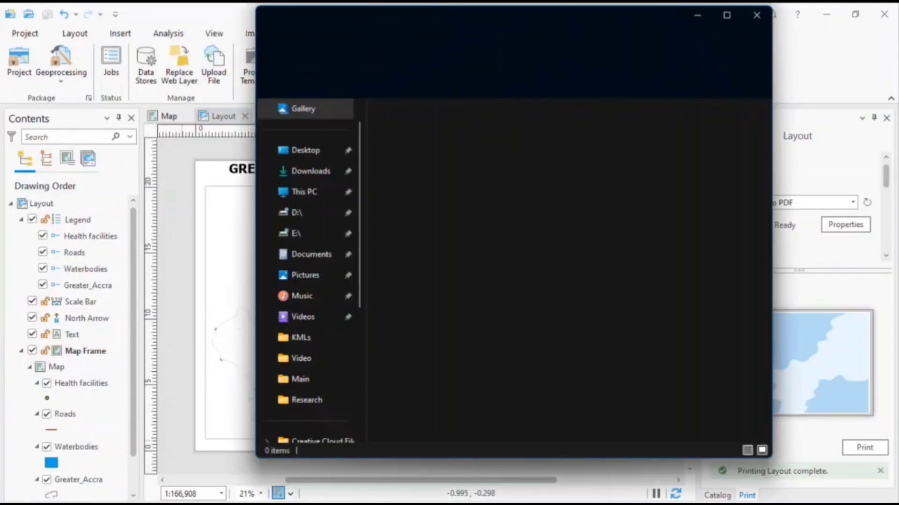
drag(569, 14, 525, 122)
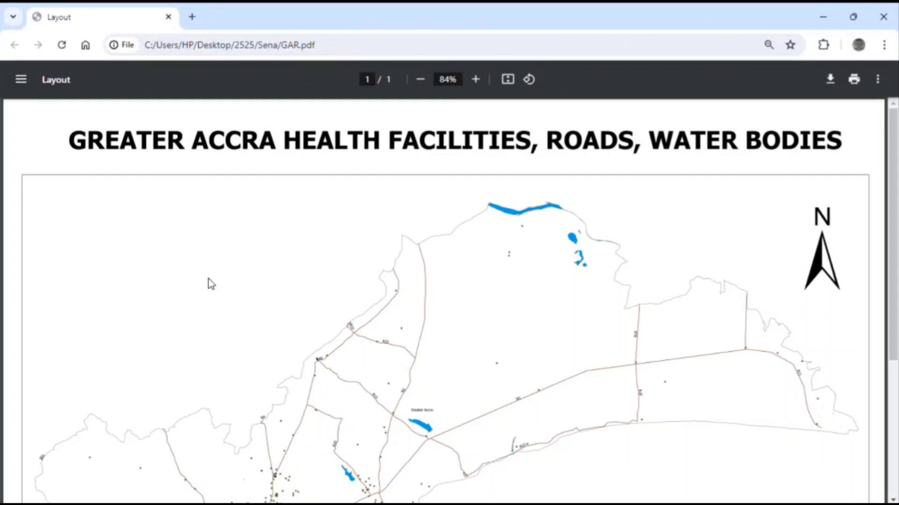
scroll(211, 283, down, 5)
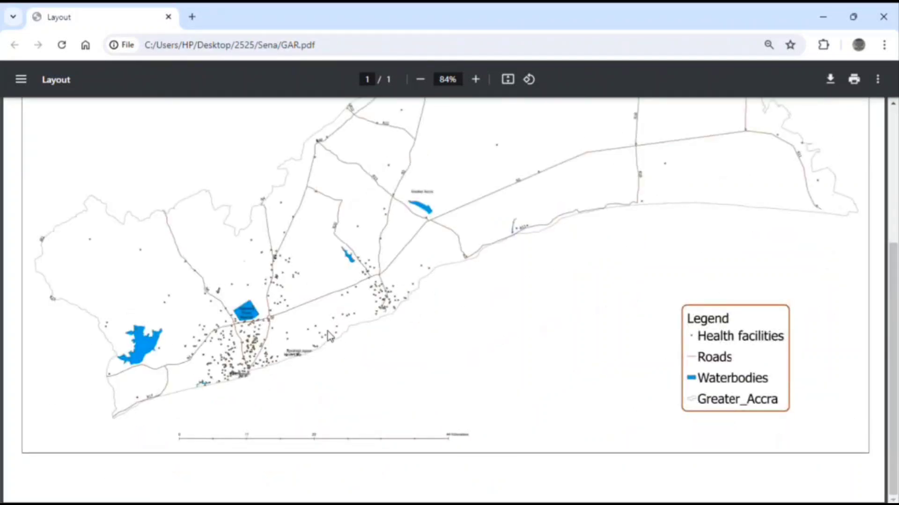
scroll(334, 335, up, 2)
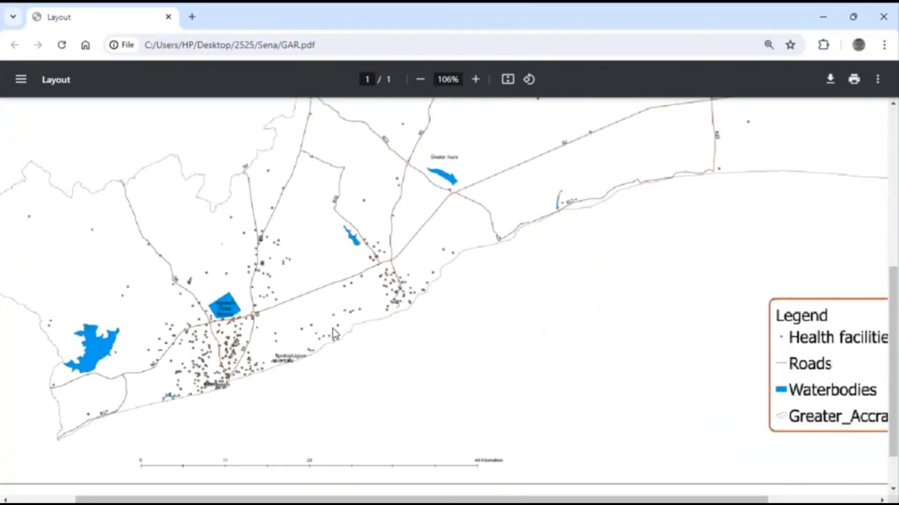
scroll(333, 333, down, 3)
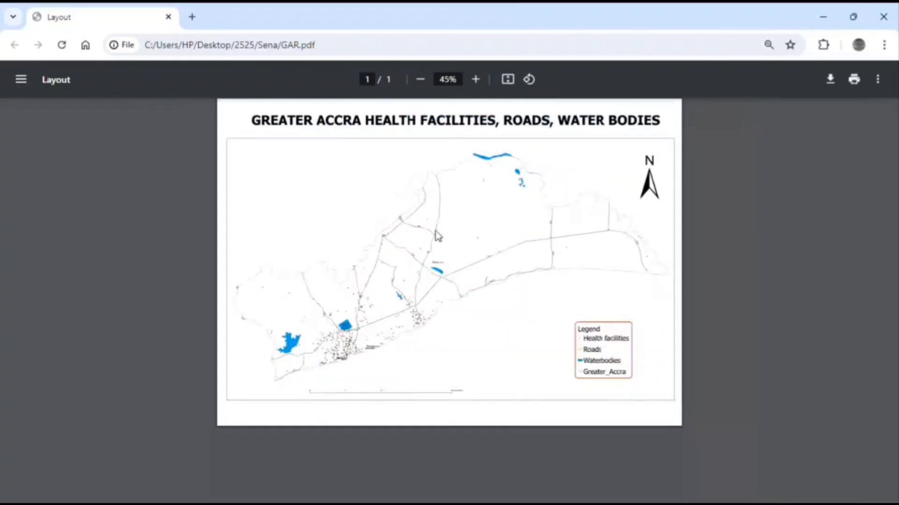
scroll(442, 231, up, 2)
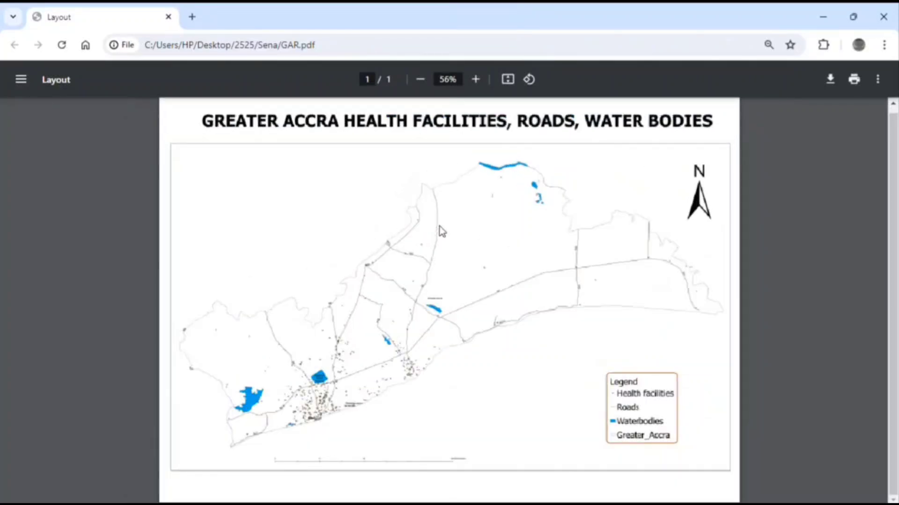